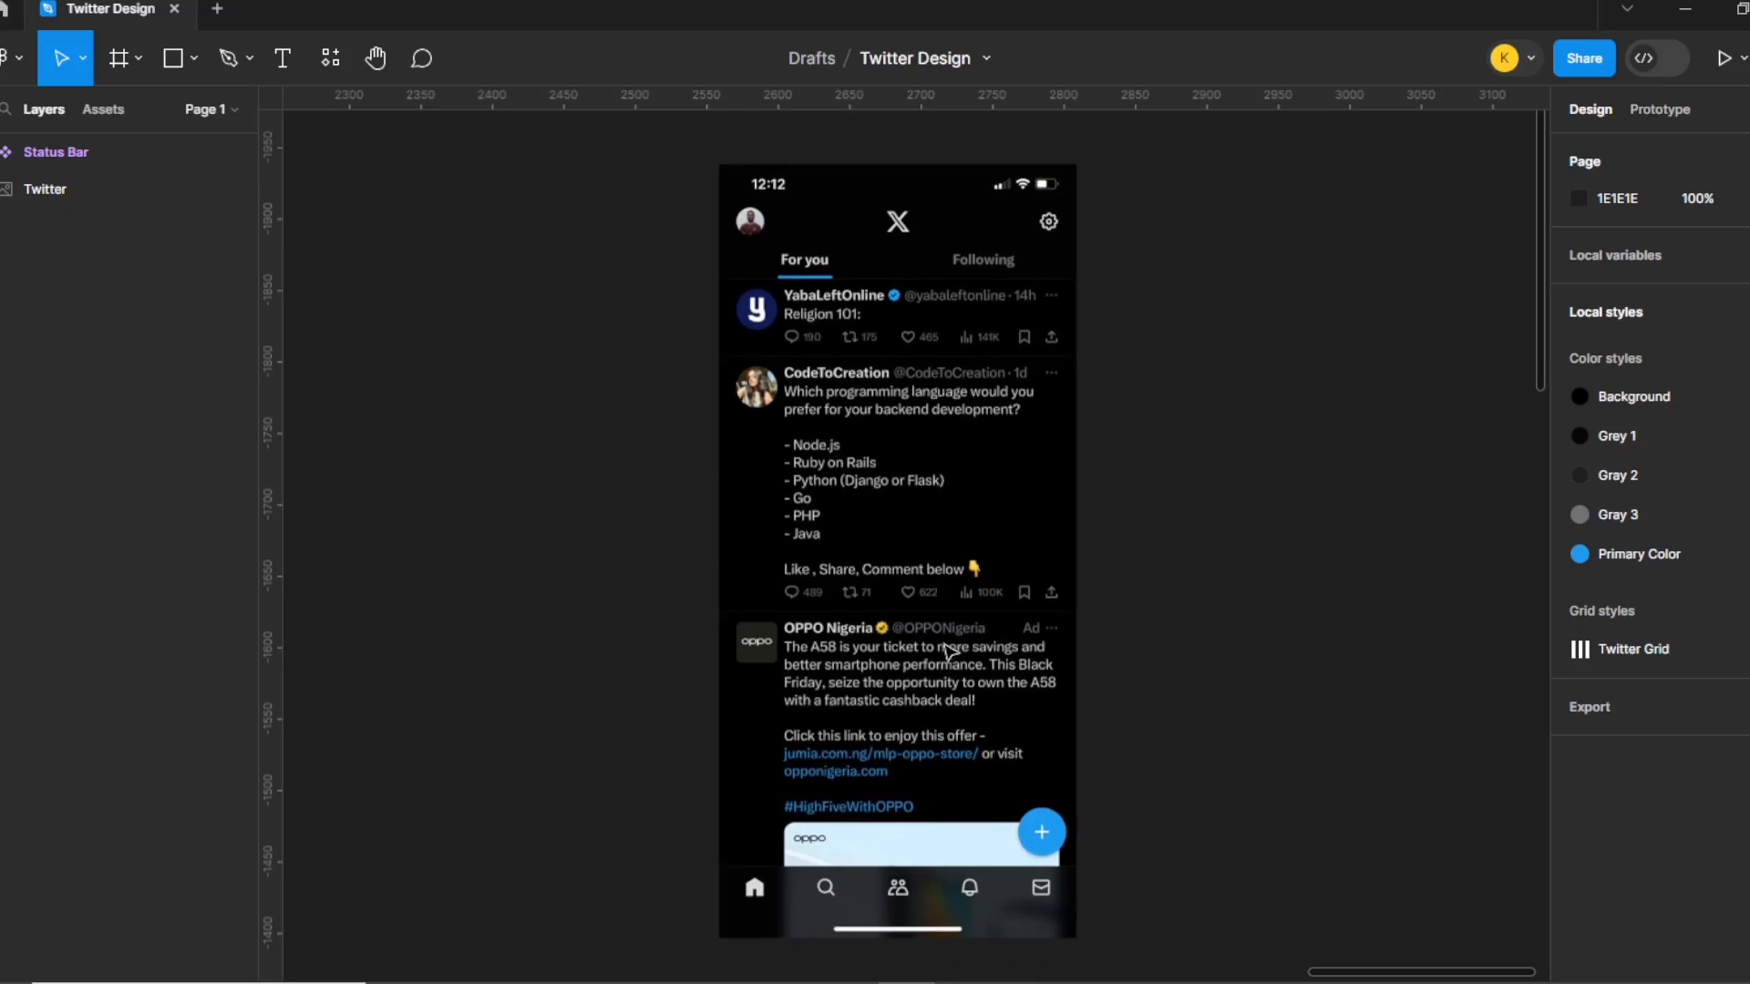
# Move the Twitter feed screenshot up and left to X 2440, Y -1936.
pyautogui.scroll(-1, 949, 651)
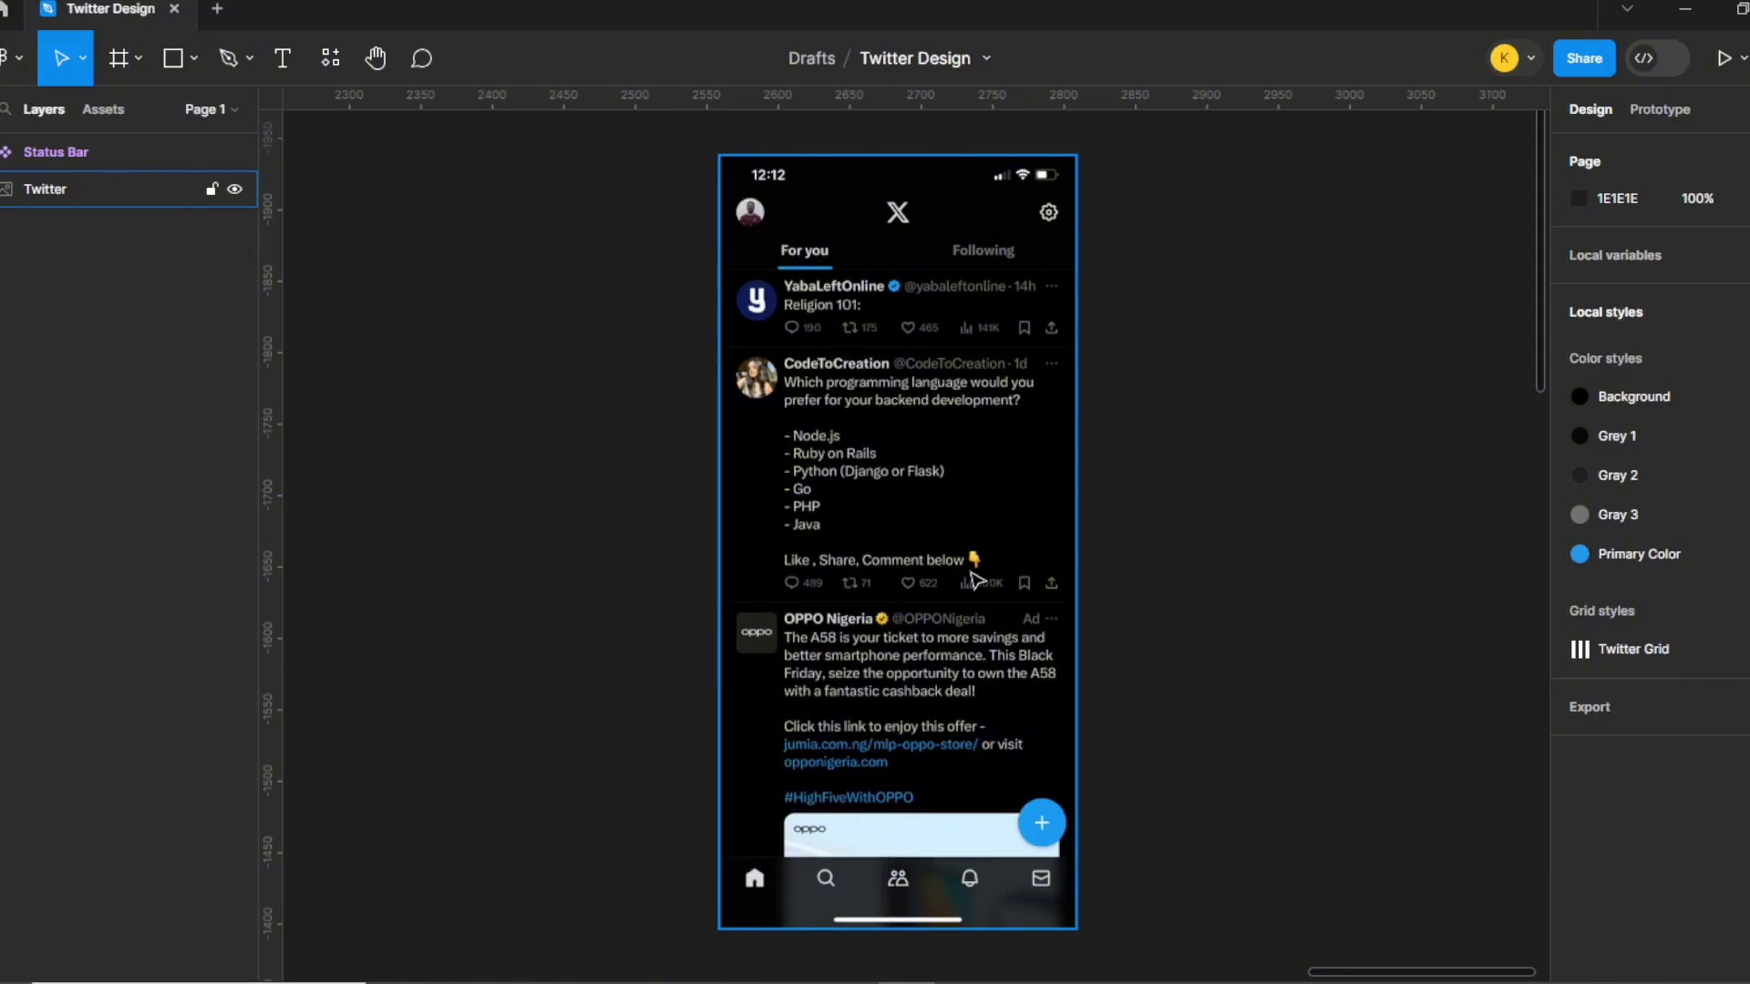
pyautogui.press('Escape')
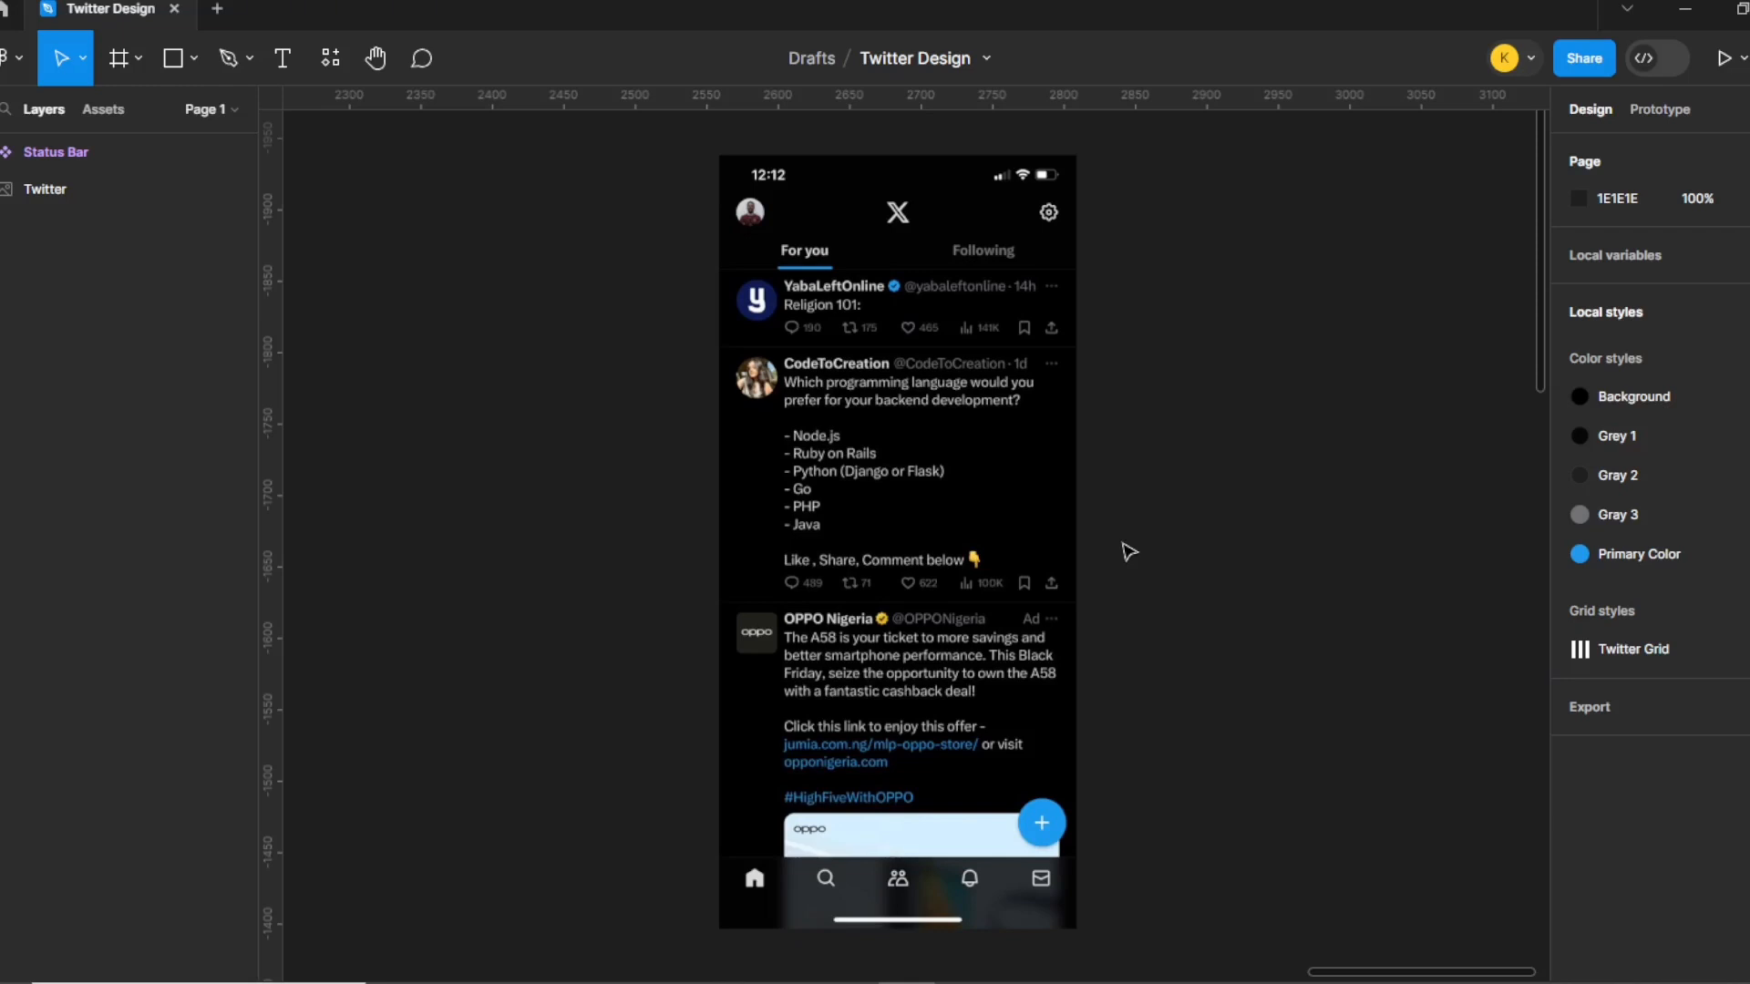
pyautogui.click(976, 330)
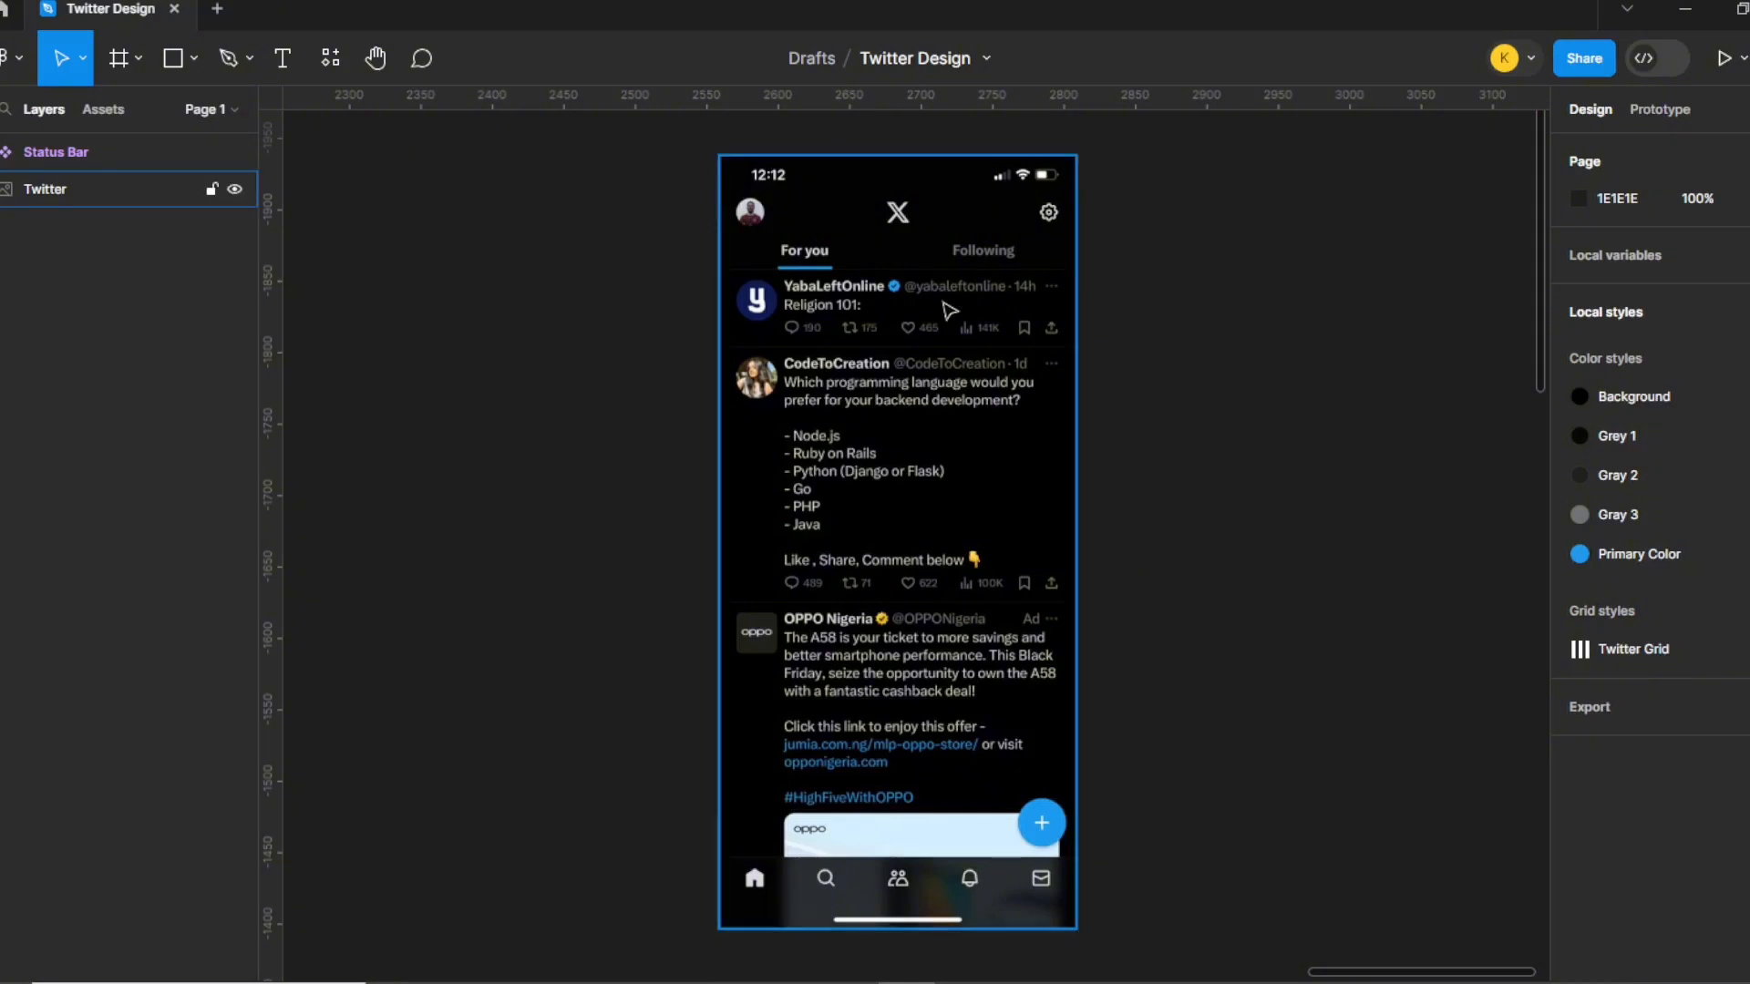
pyautogui.moveTo(922, 375); pyautogui.dragTo(750, 374)
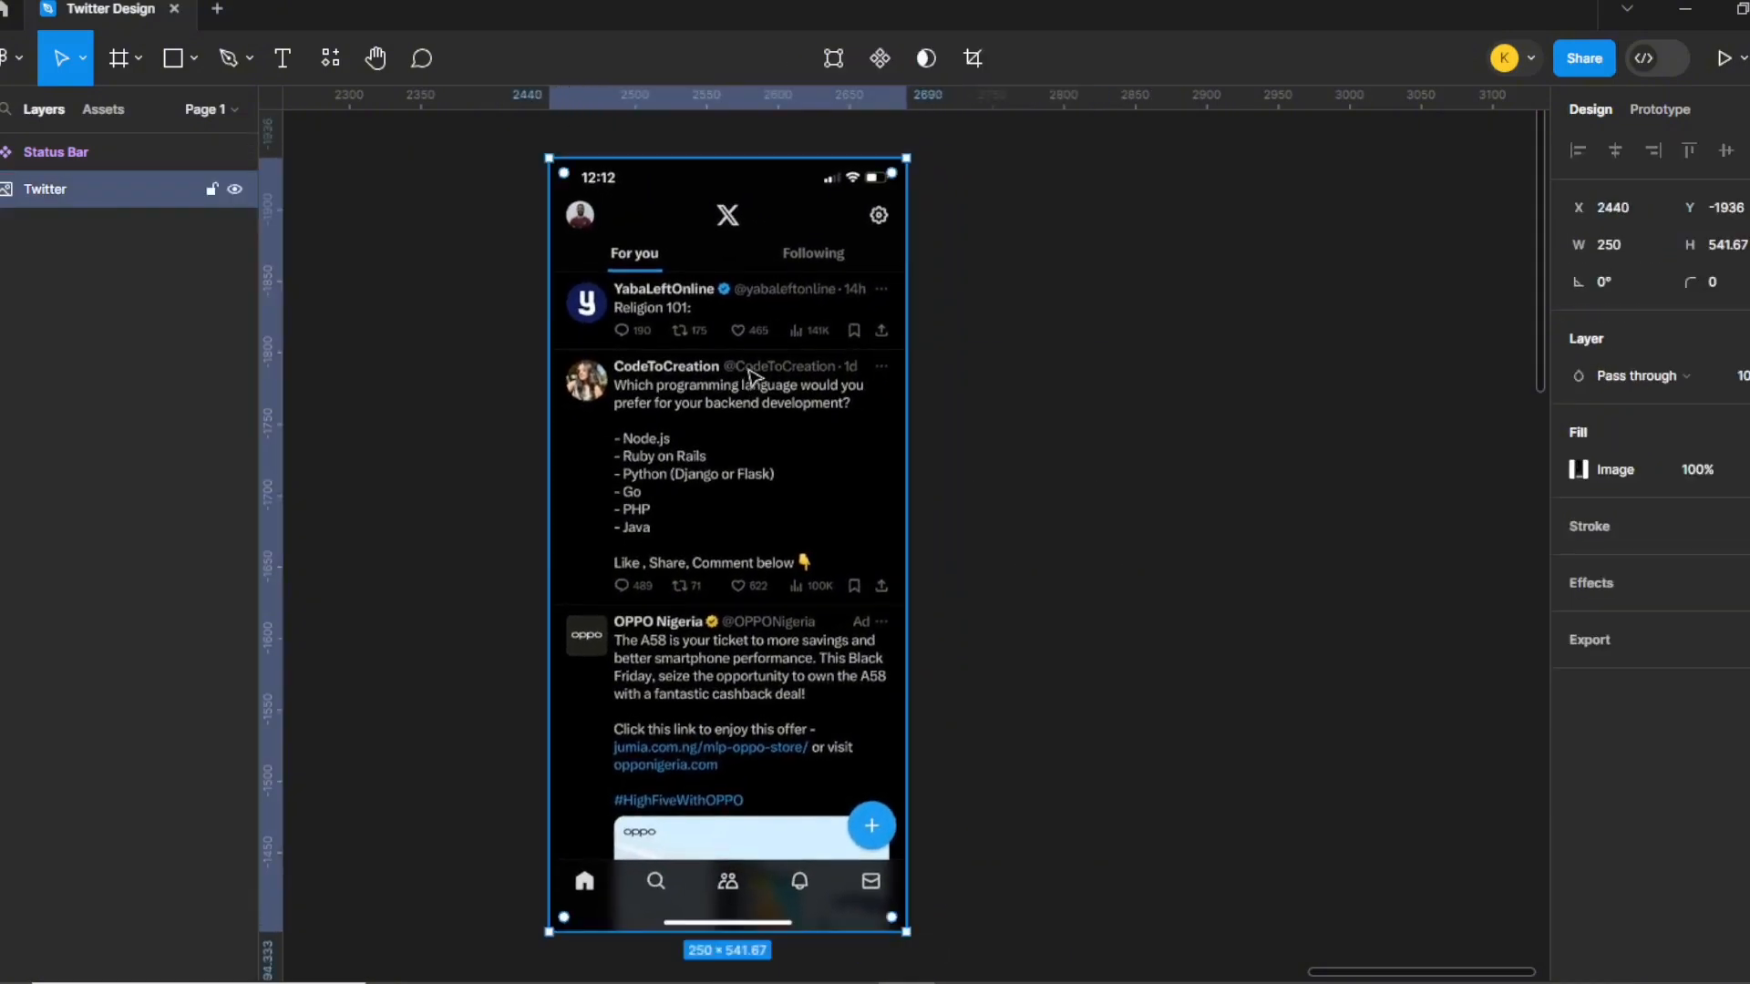
pyautogui.click(1027, 369)
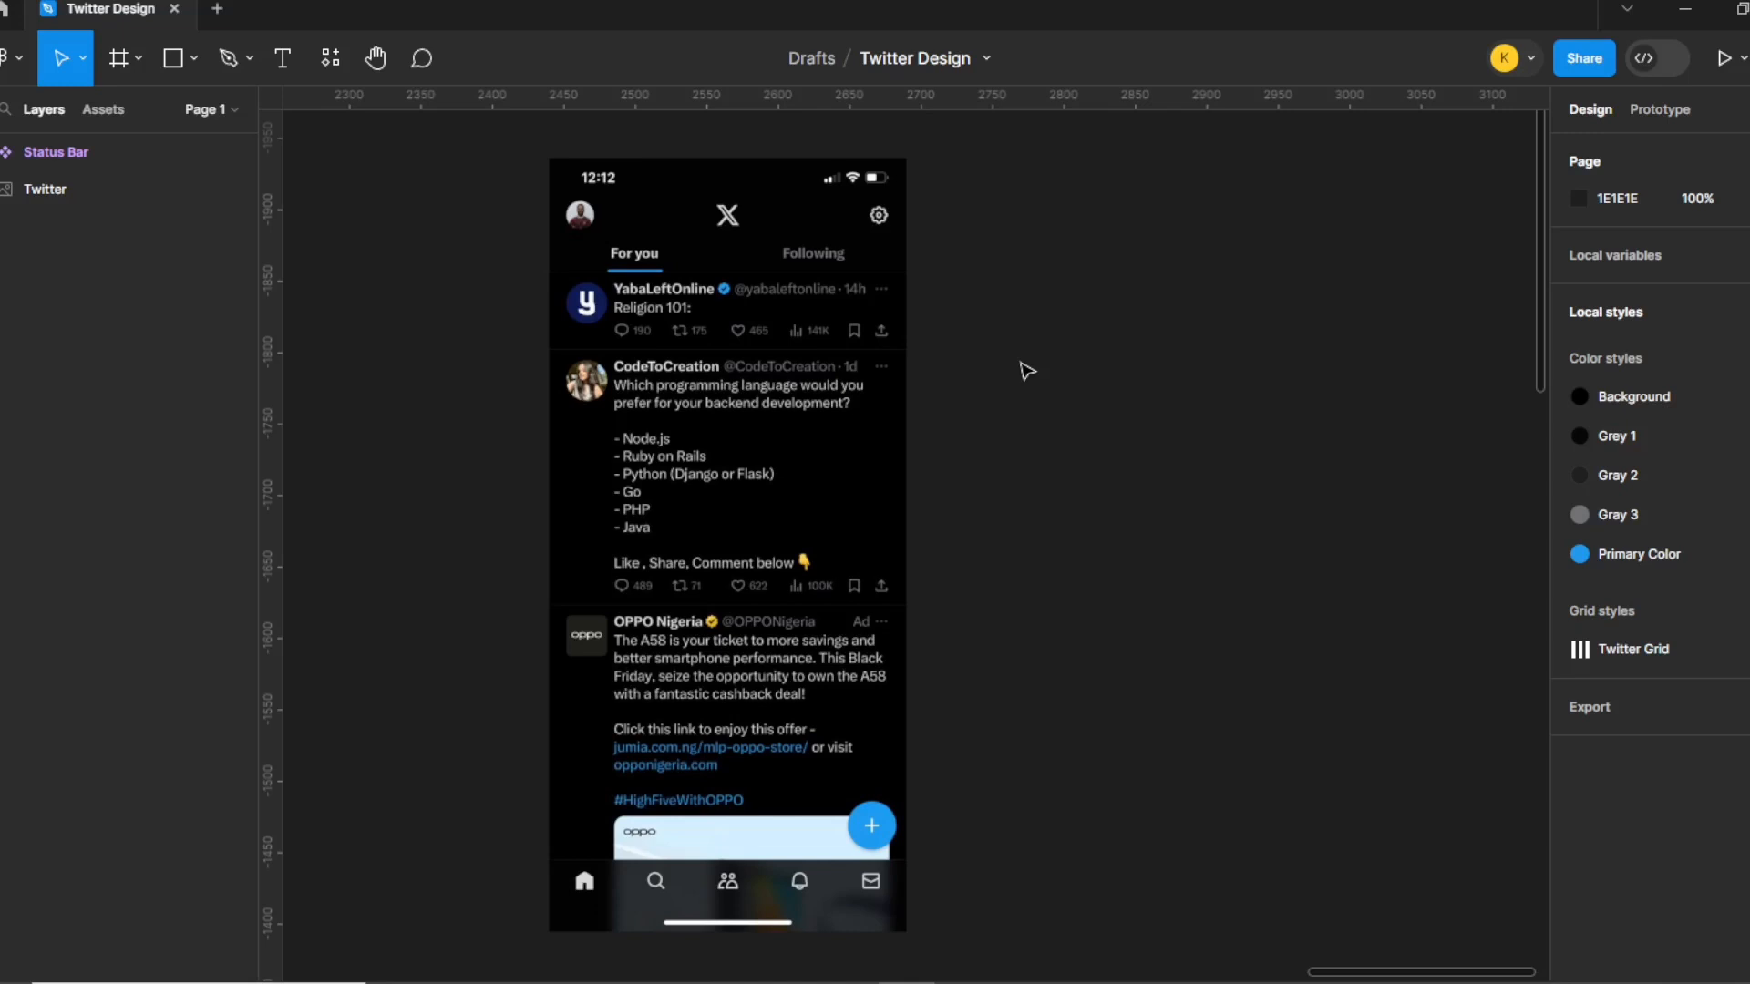
# Add a 390 × 844 iPhone 13 & 14 frame filled with black sampled from the screenshot.
pyautogui.press('f')
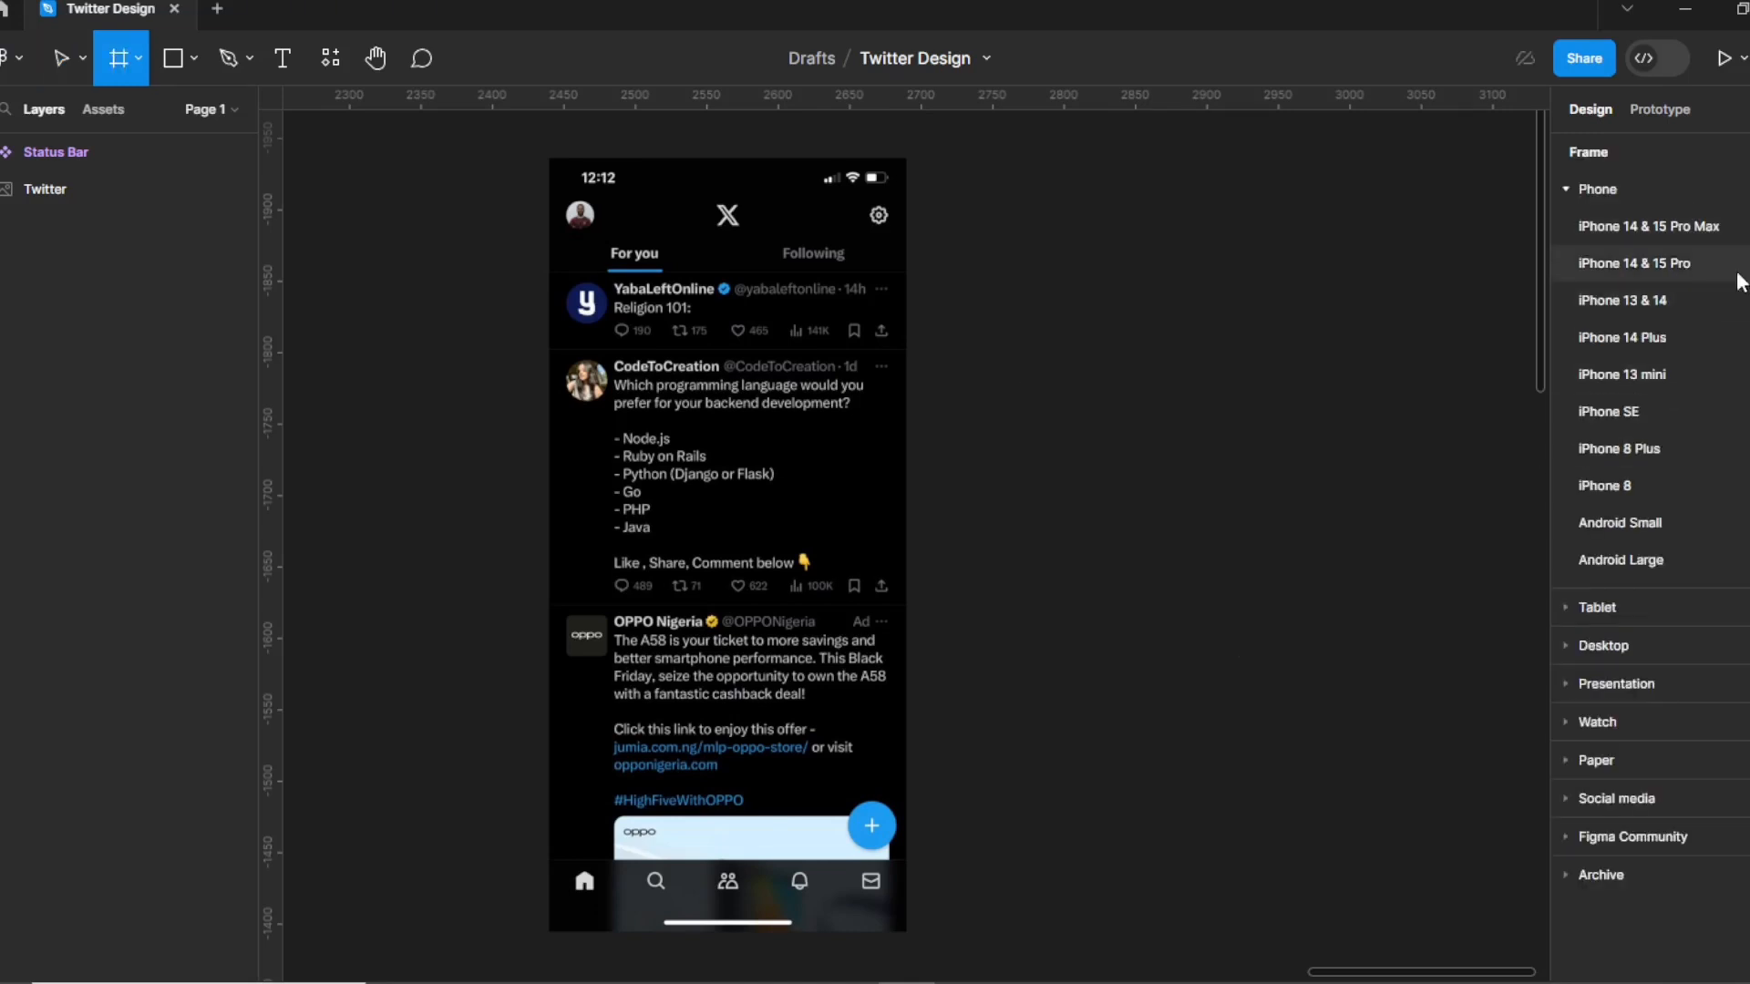
pyautogui.click(1710, 311)
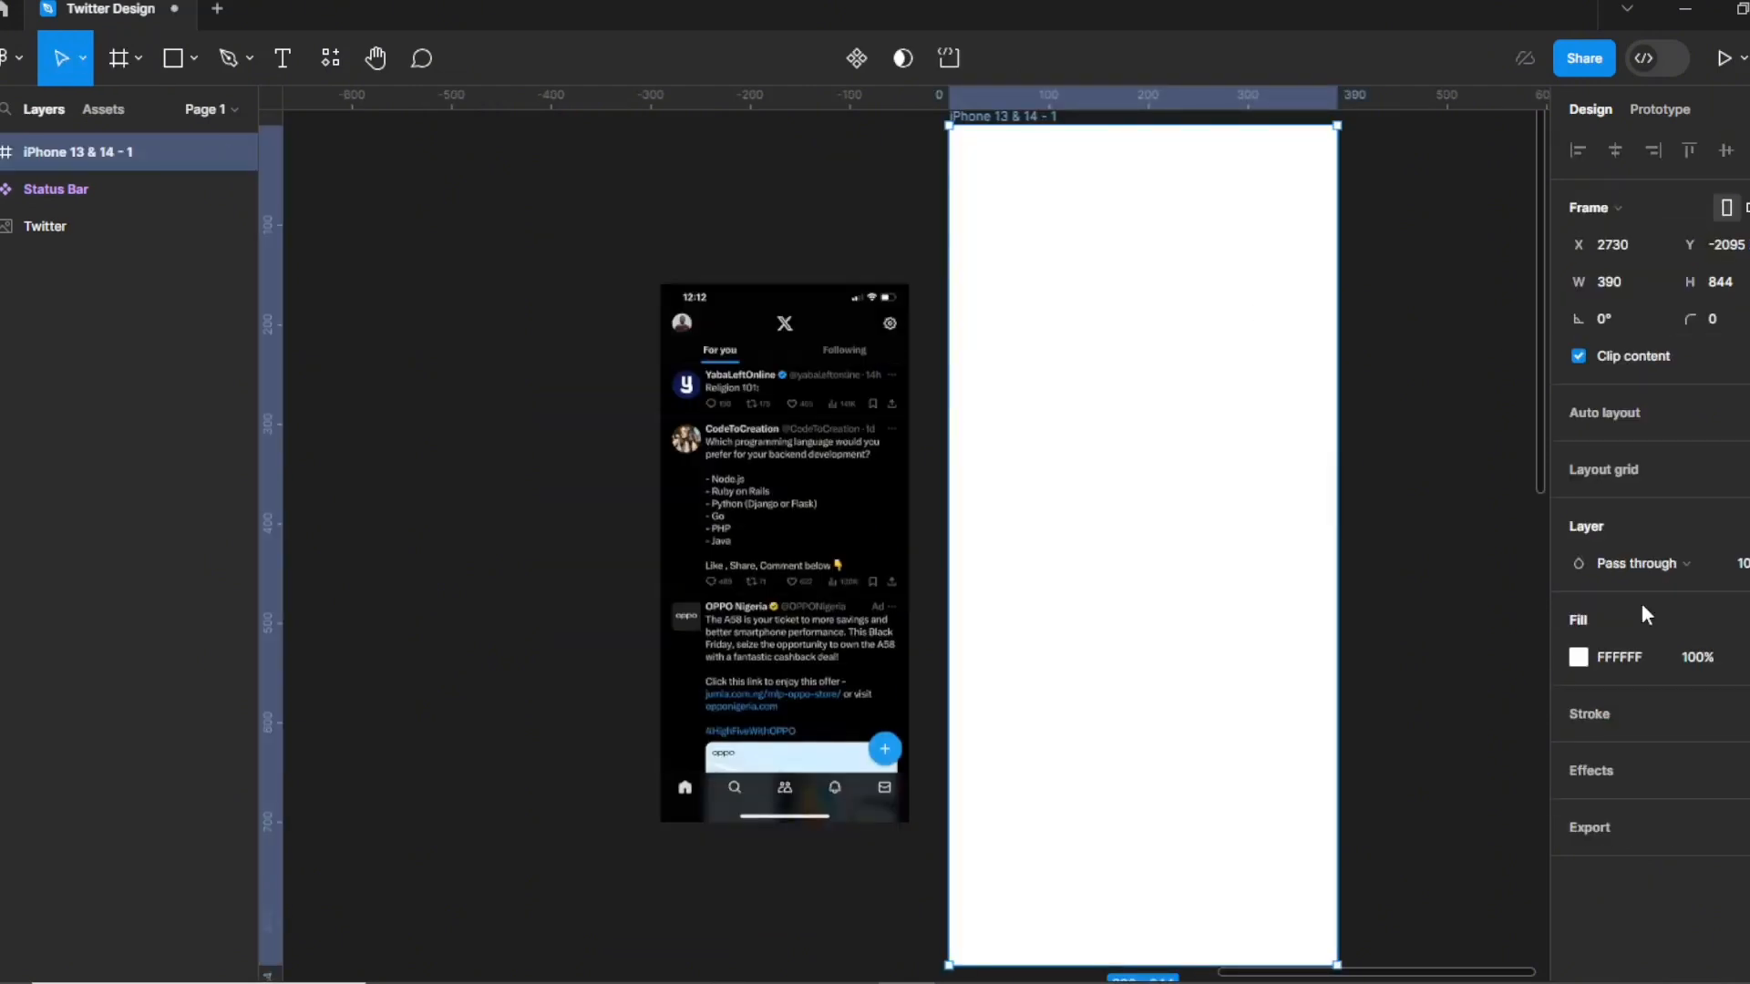
pyautogui.click(1580, 657)
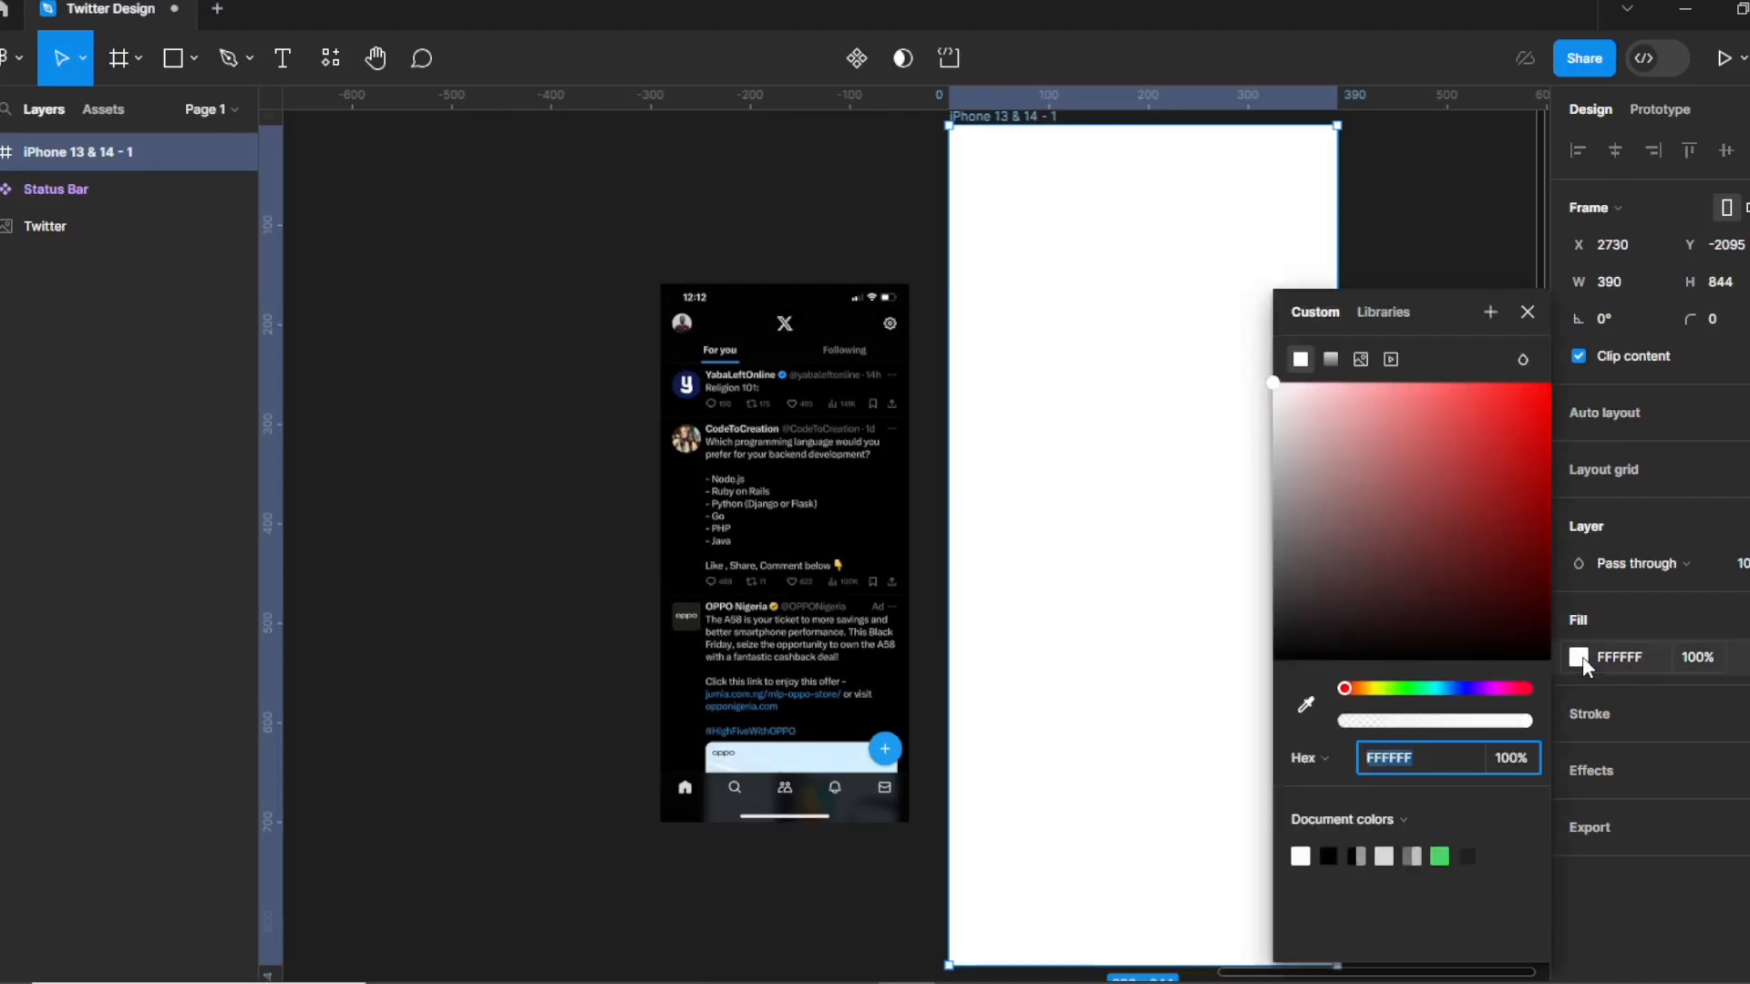
pyautogui.click(1311, 704)
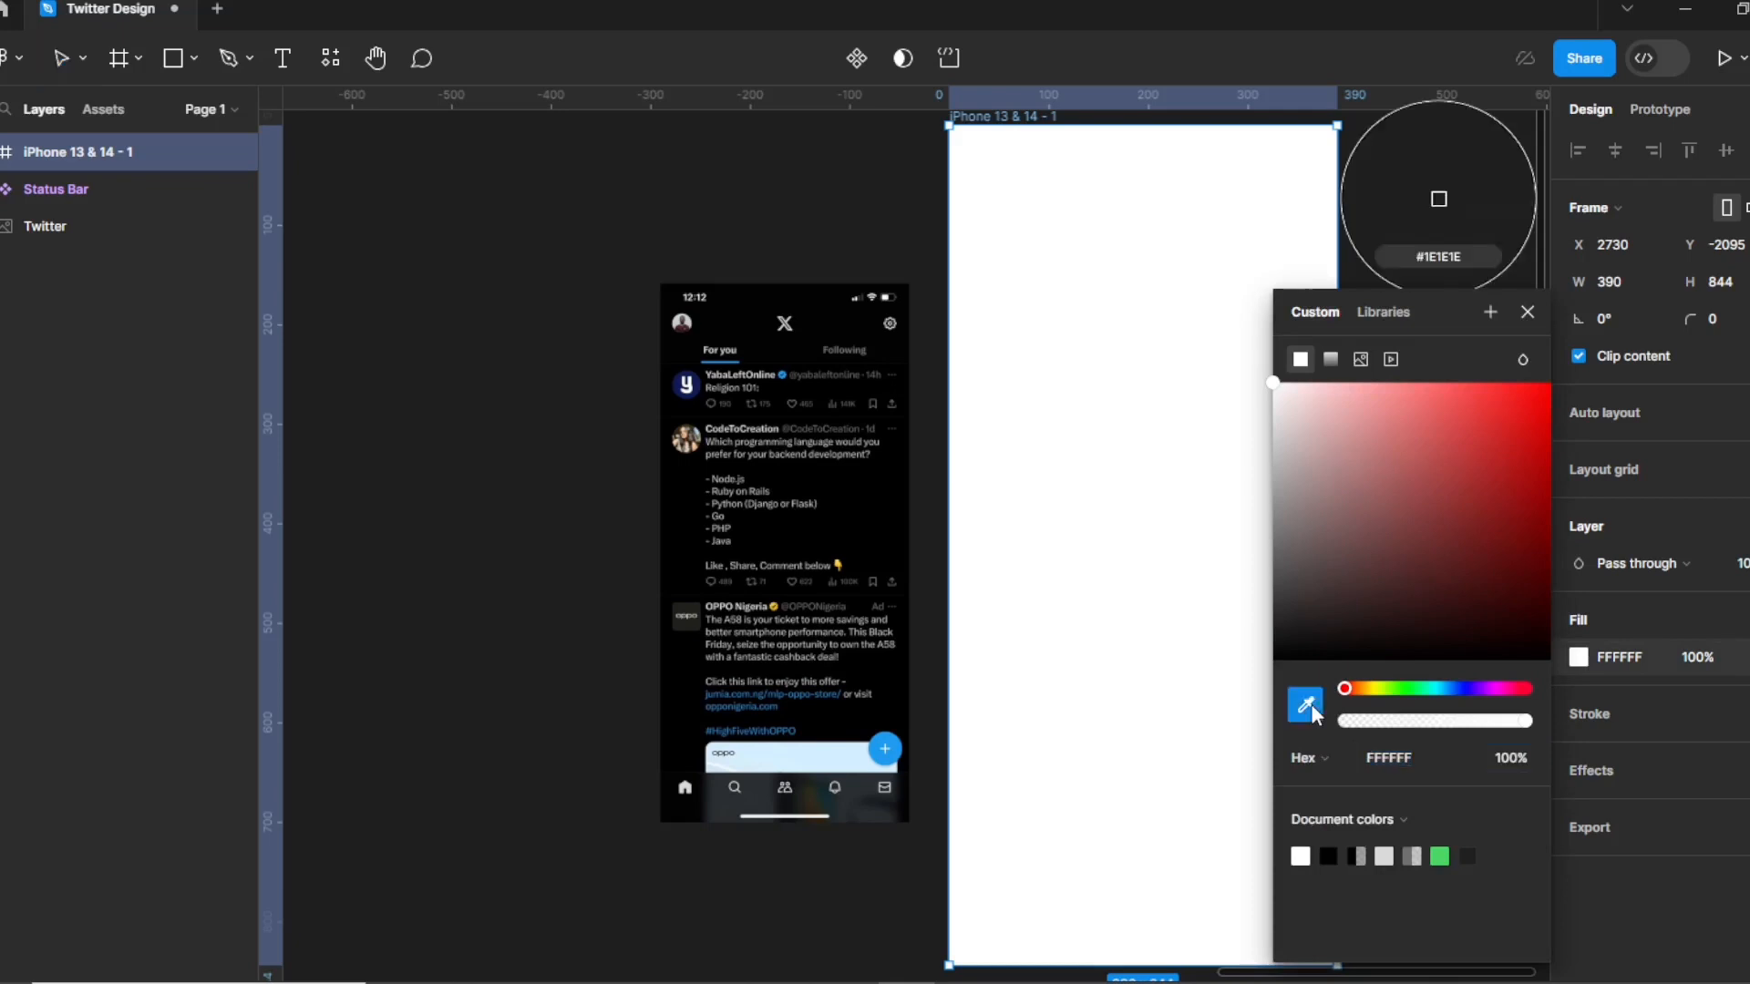
pyautogui.click(1438, 198)
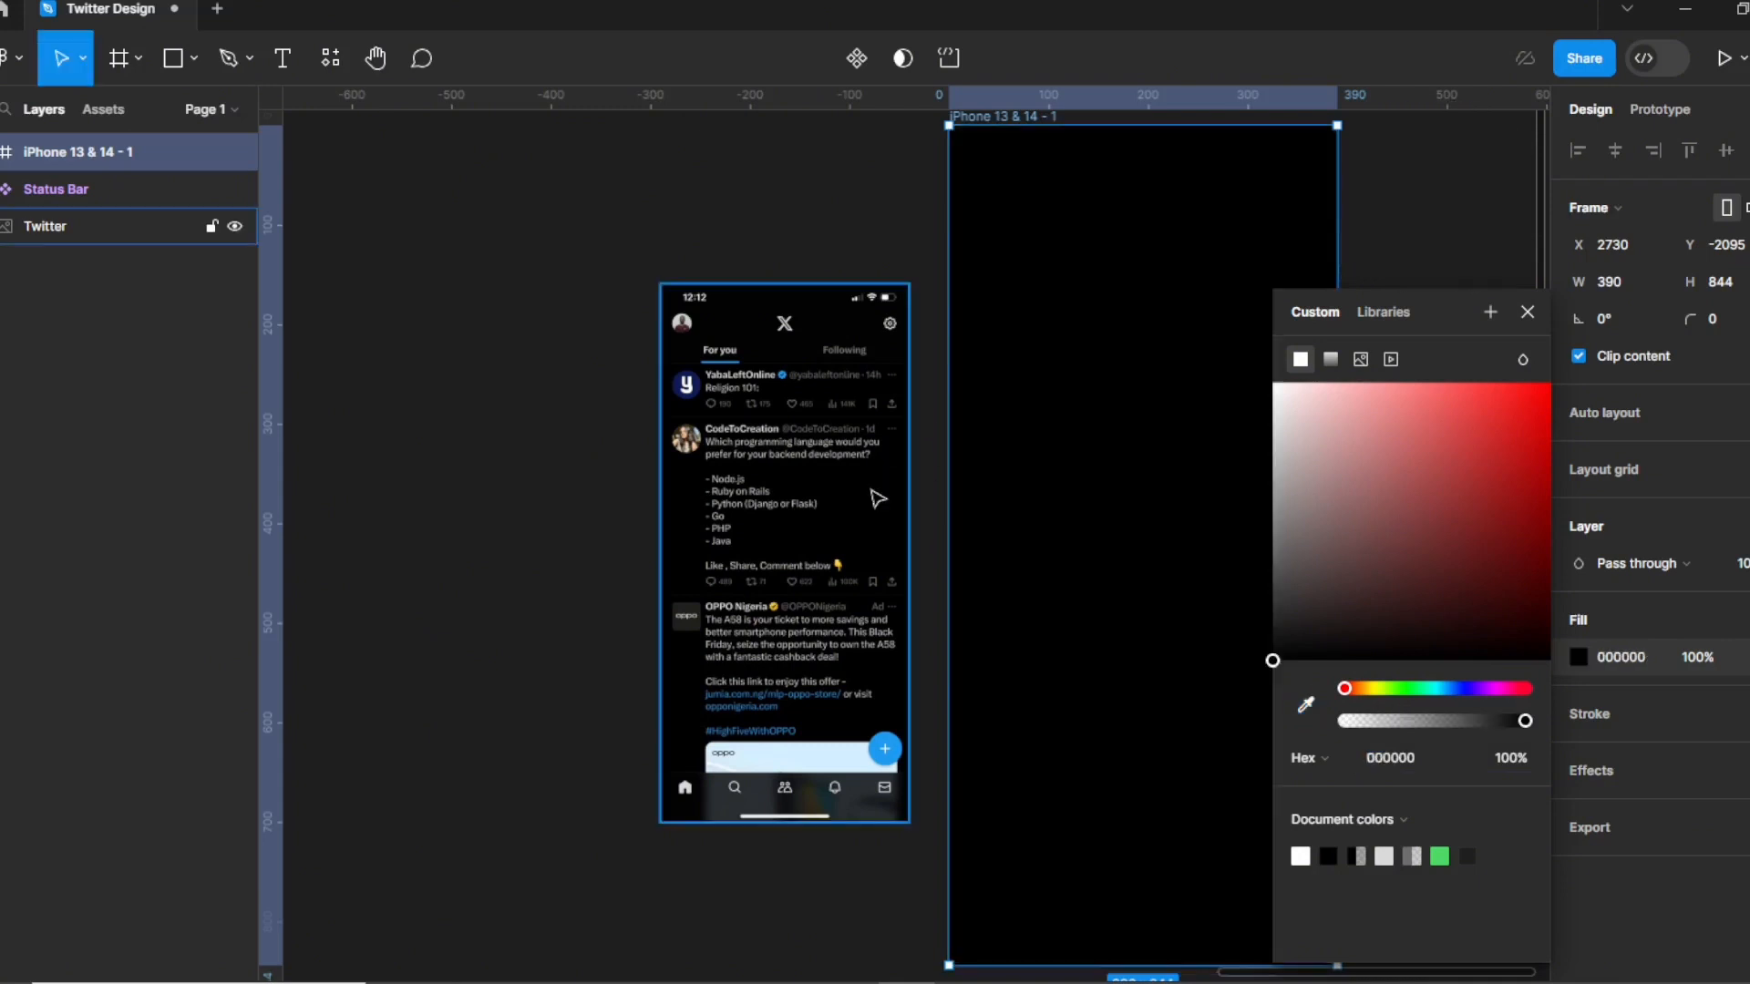
pyautogui.click(1529, 313)
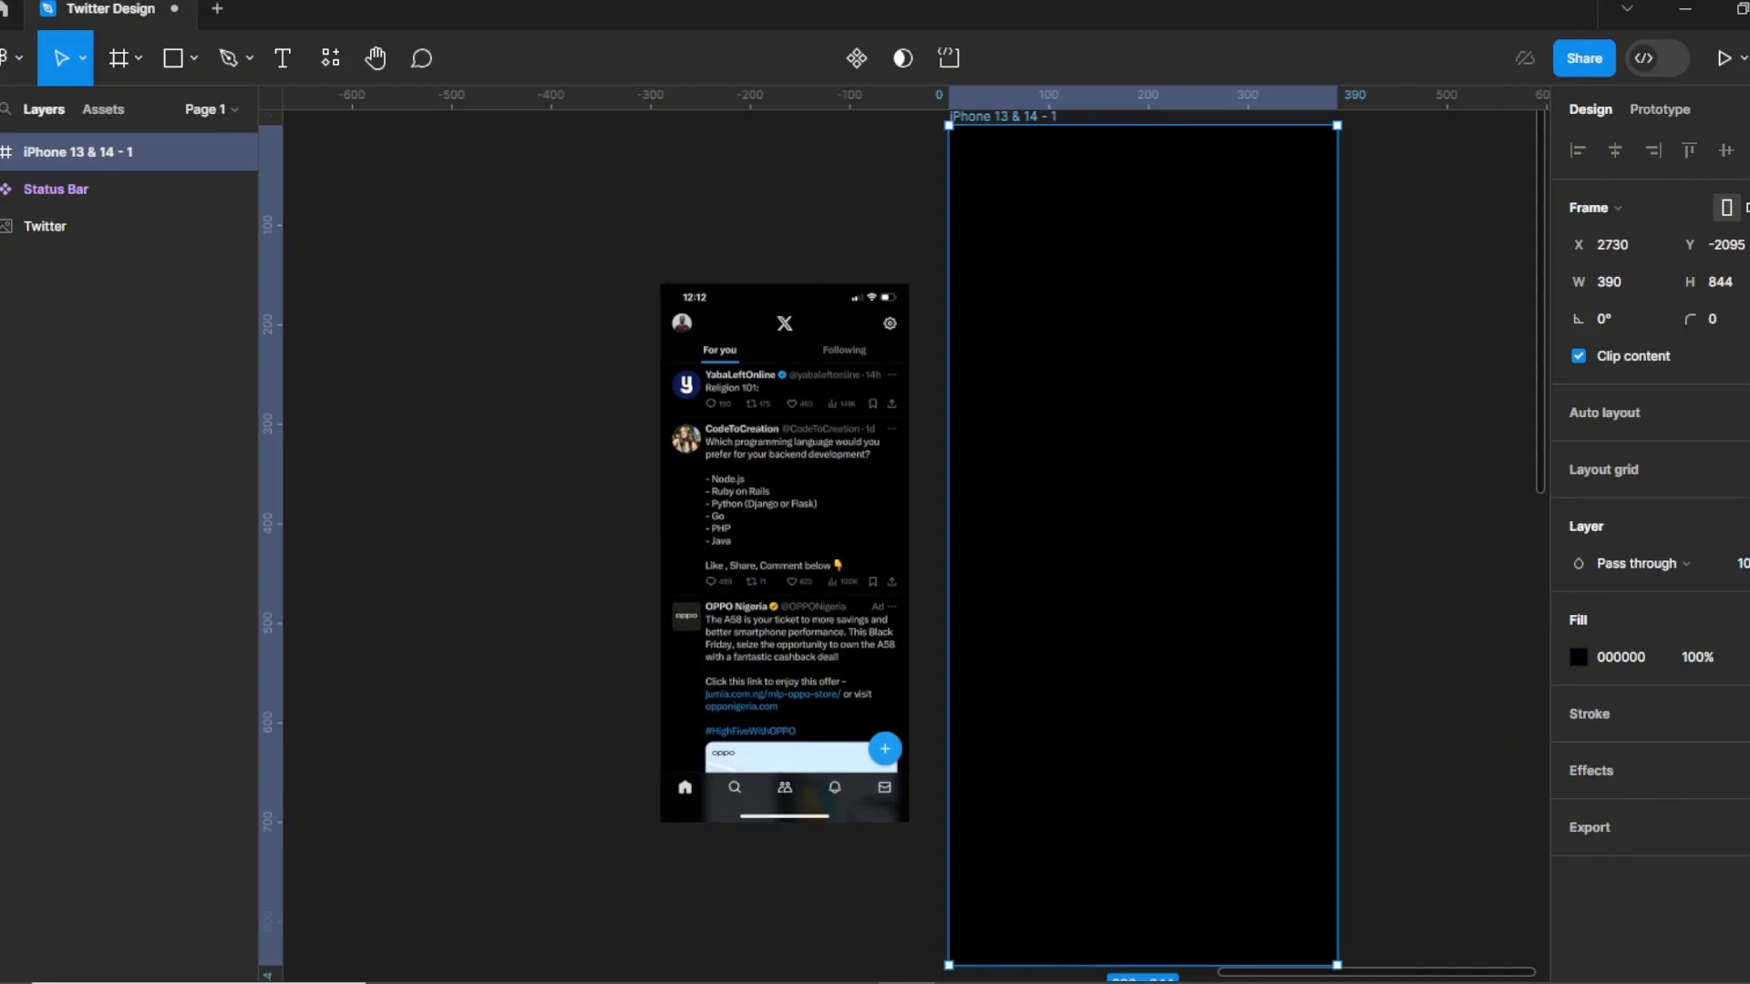
pyautogui.click(1428, 936)
pyautogui.click(1241, 753)
# Draw a header frame across the phone's top, fill it Grey 1 and set height 134.
pyautogui.scroll(1, 1281, 449)
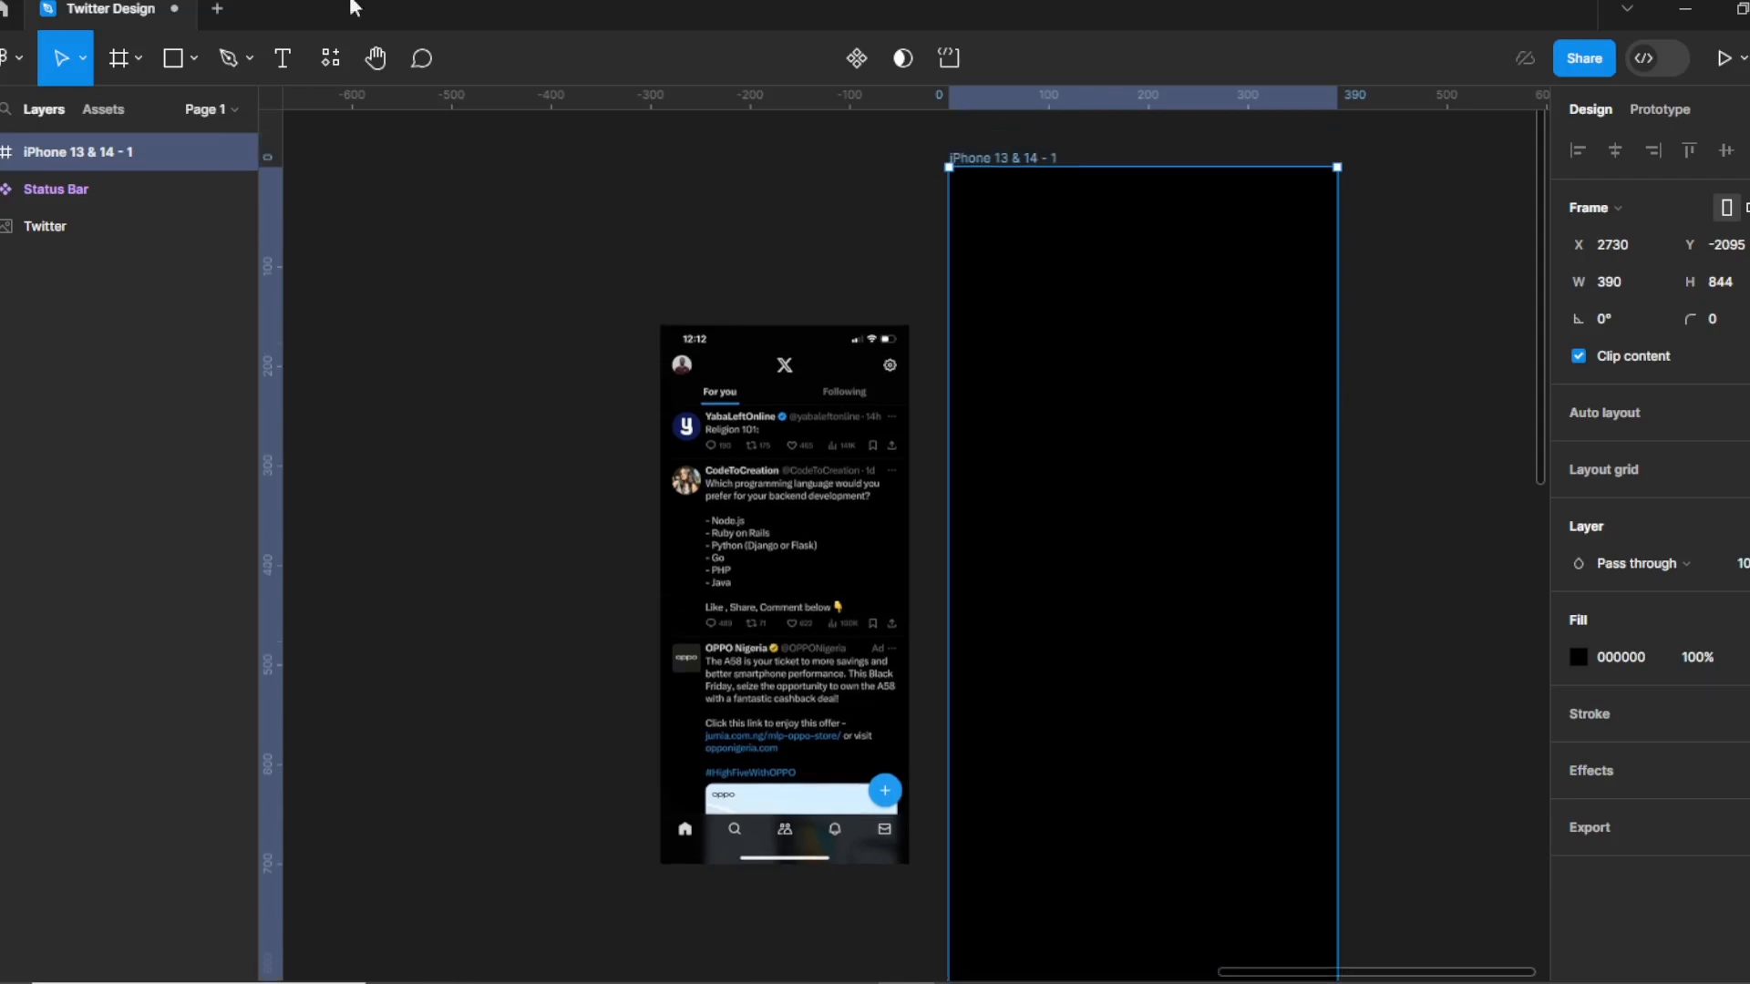
pyautogui.click(121, 58)
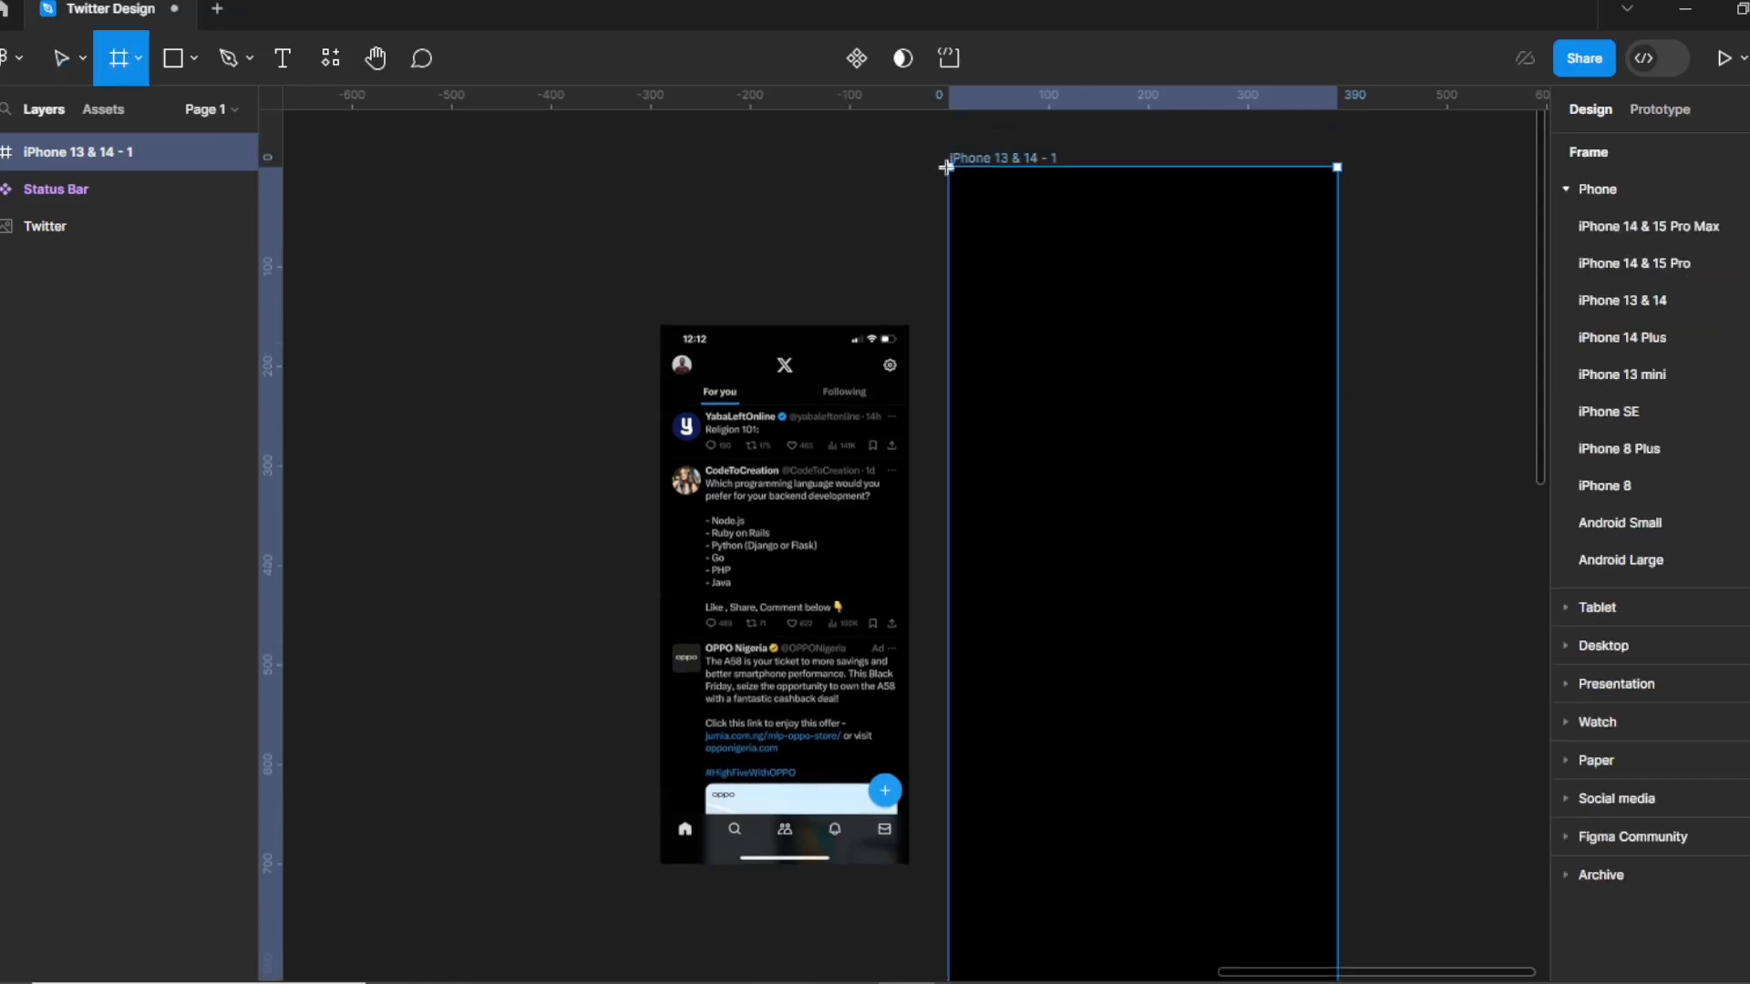
pyautogui.moveTo(948, 167); pyautogui.dragTo(1336, 304)
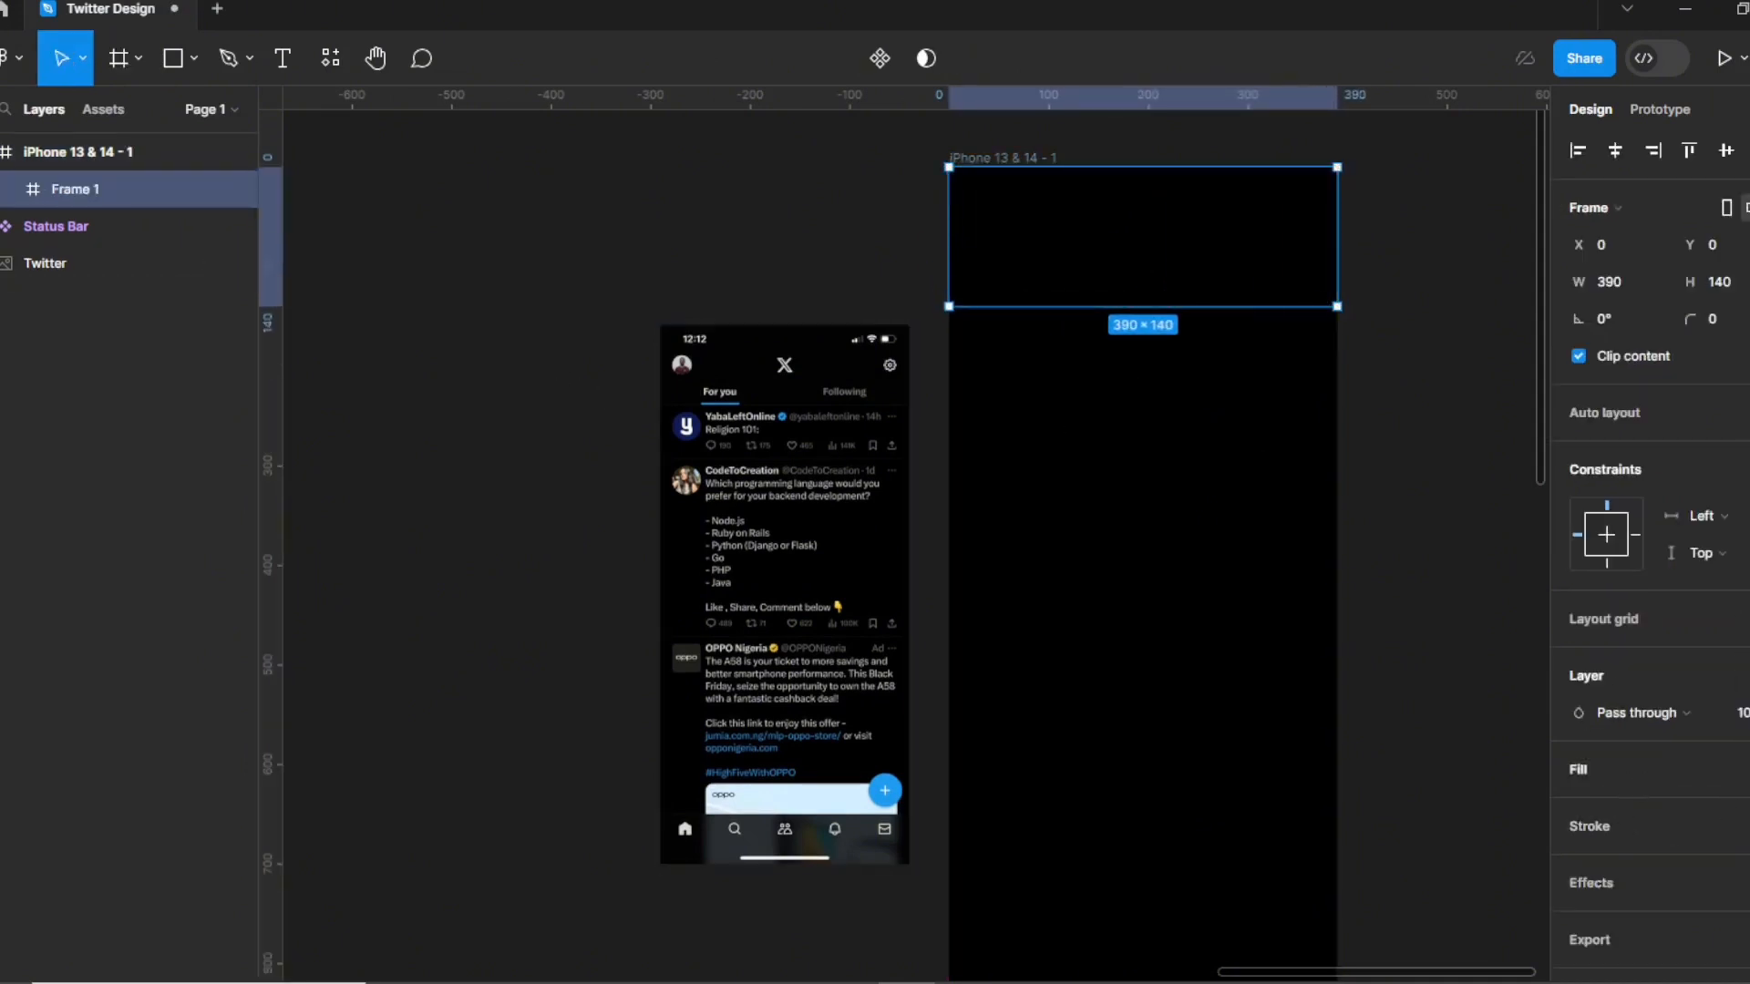
pyautogui.click(1746, 769)
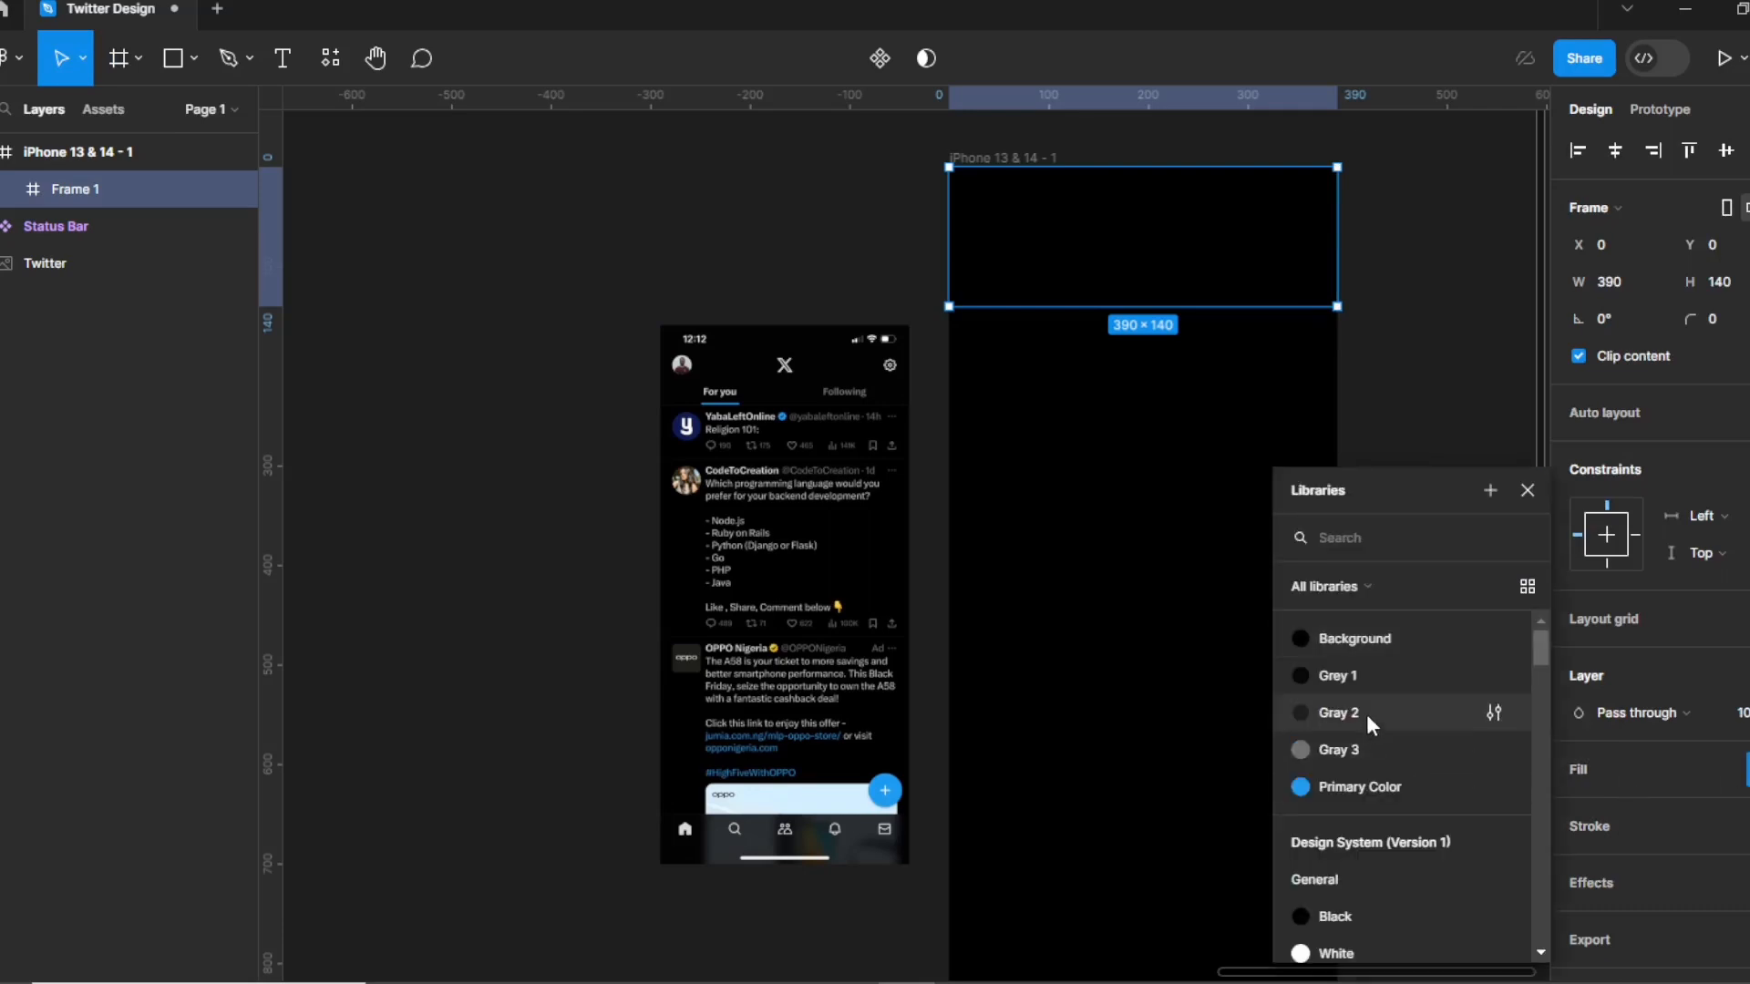
pyautogui.click(1357, 682)
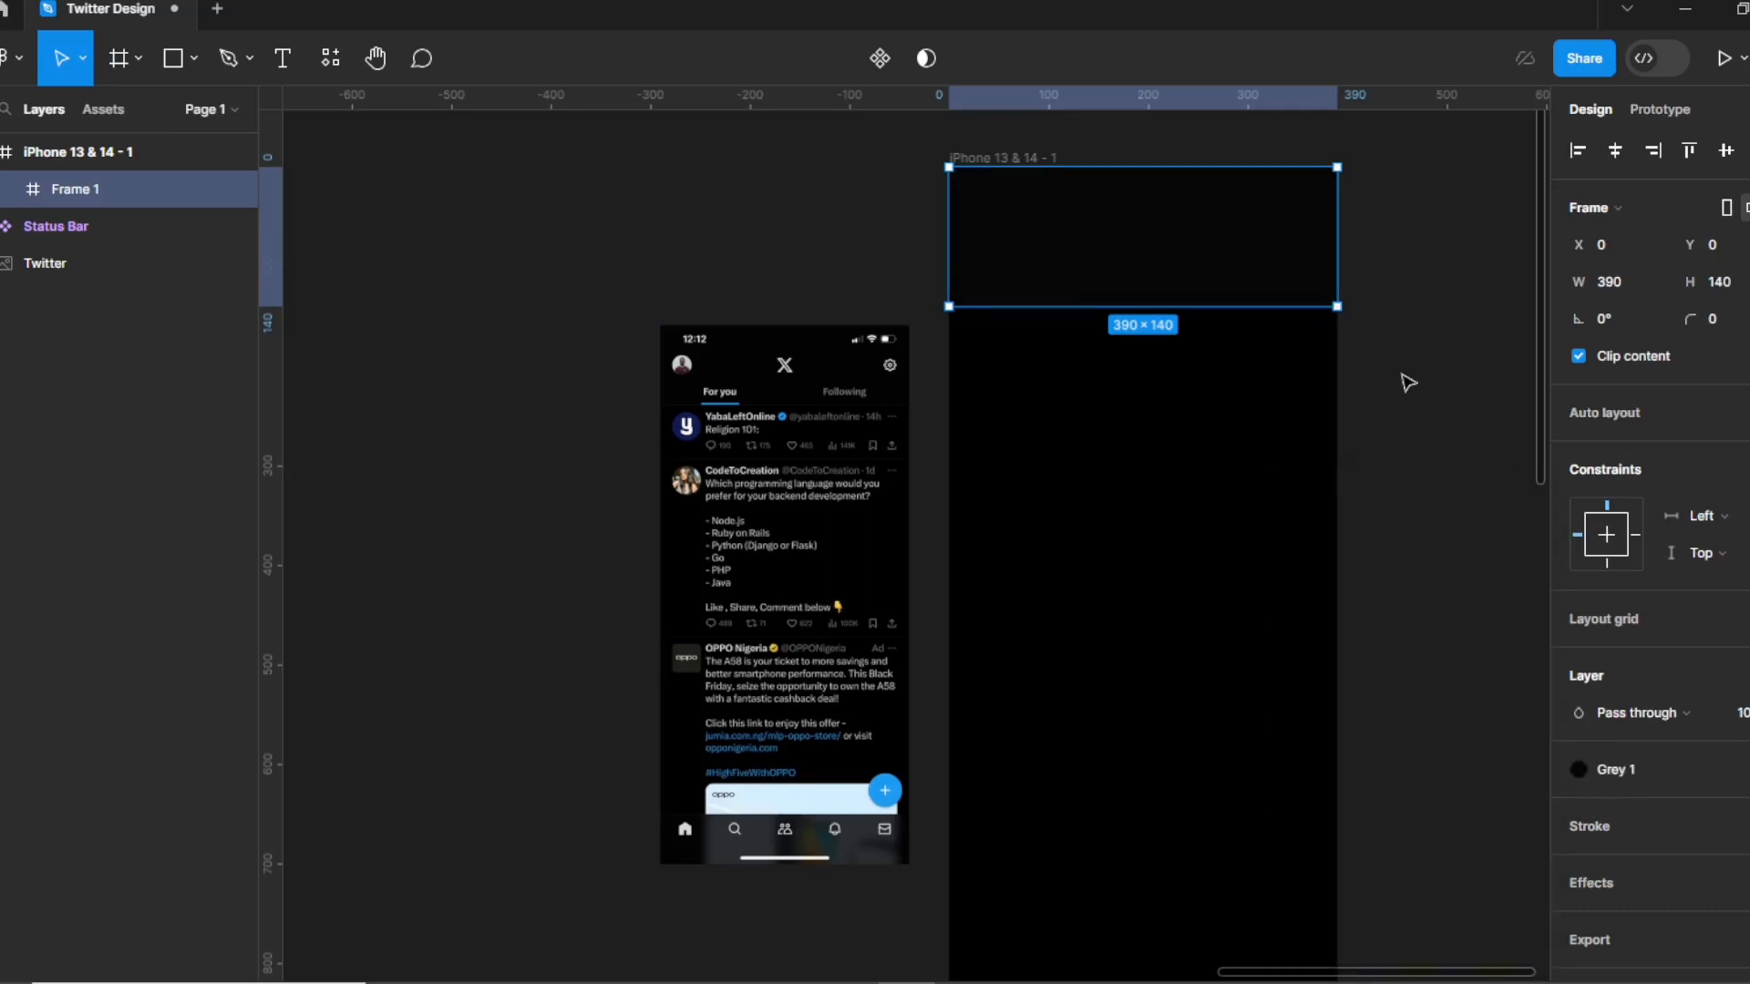
pyautogui.click(1746, 282)
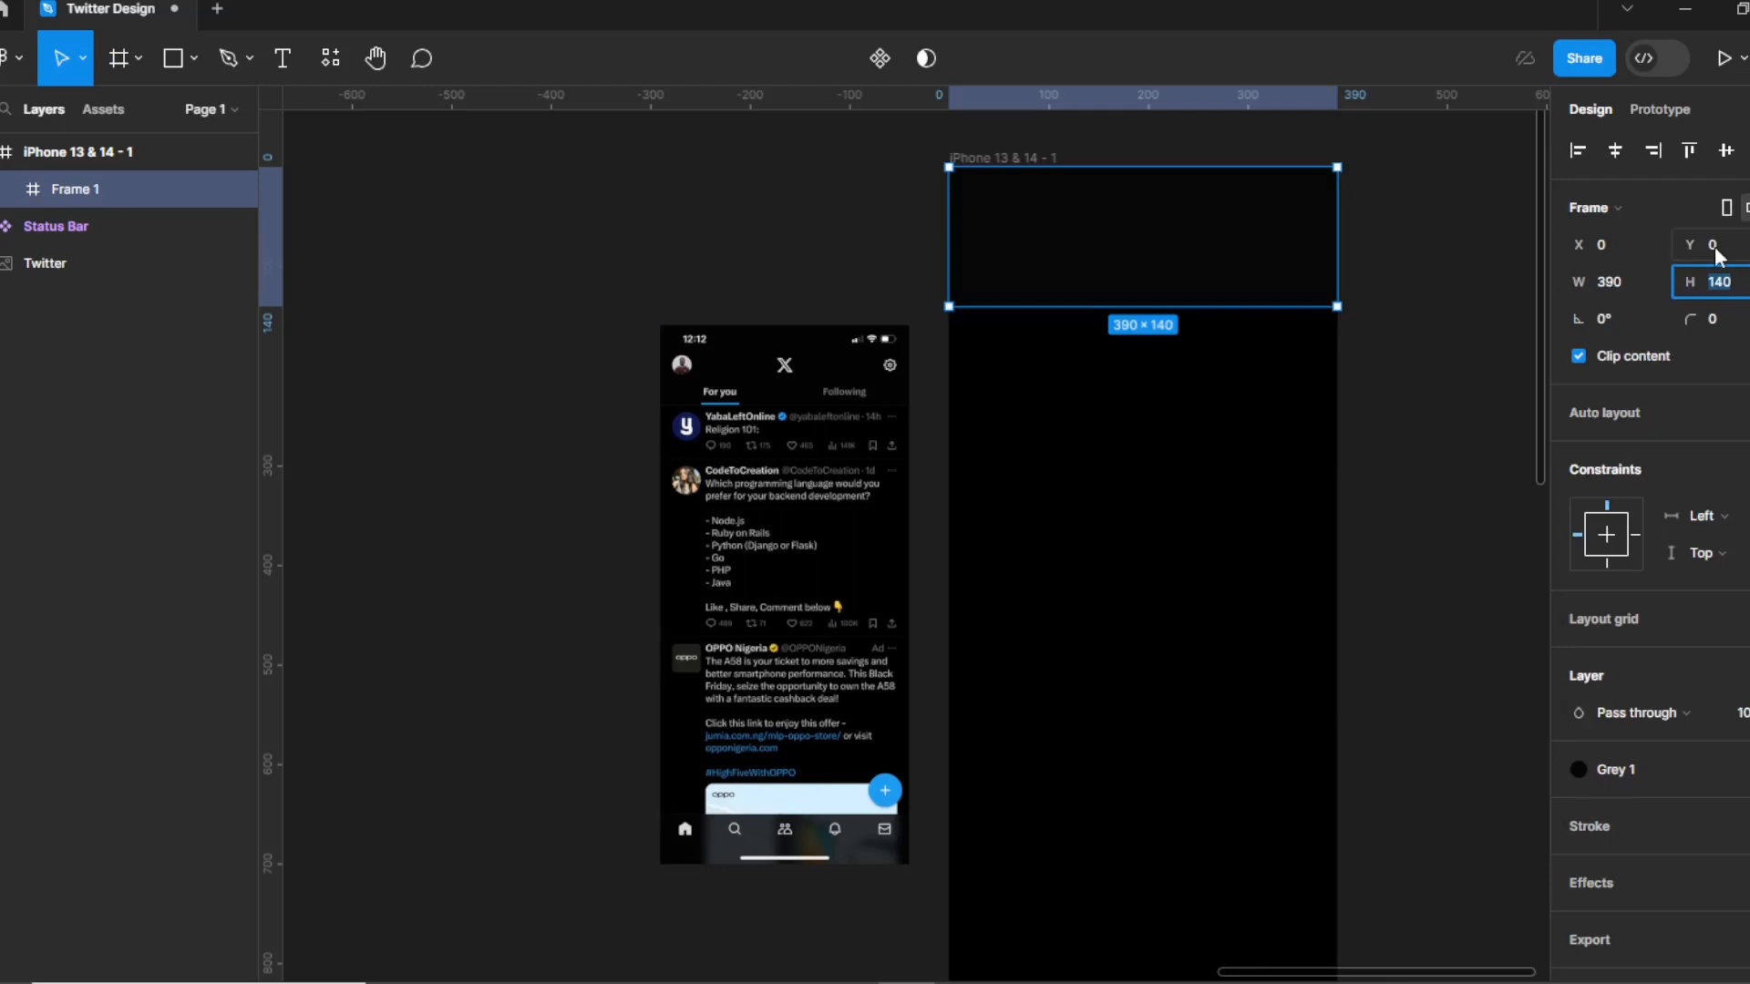
pyautogui.write('134')
pyautogui.click(1423, 413)
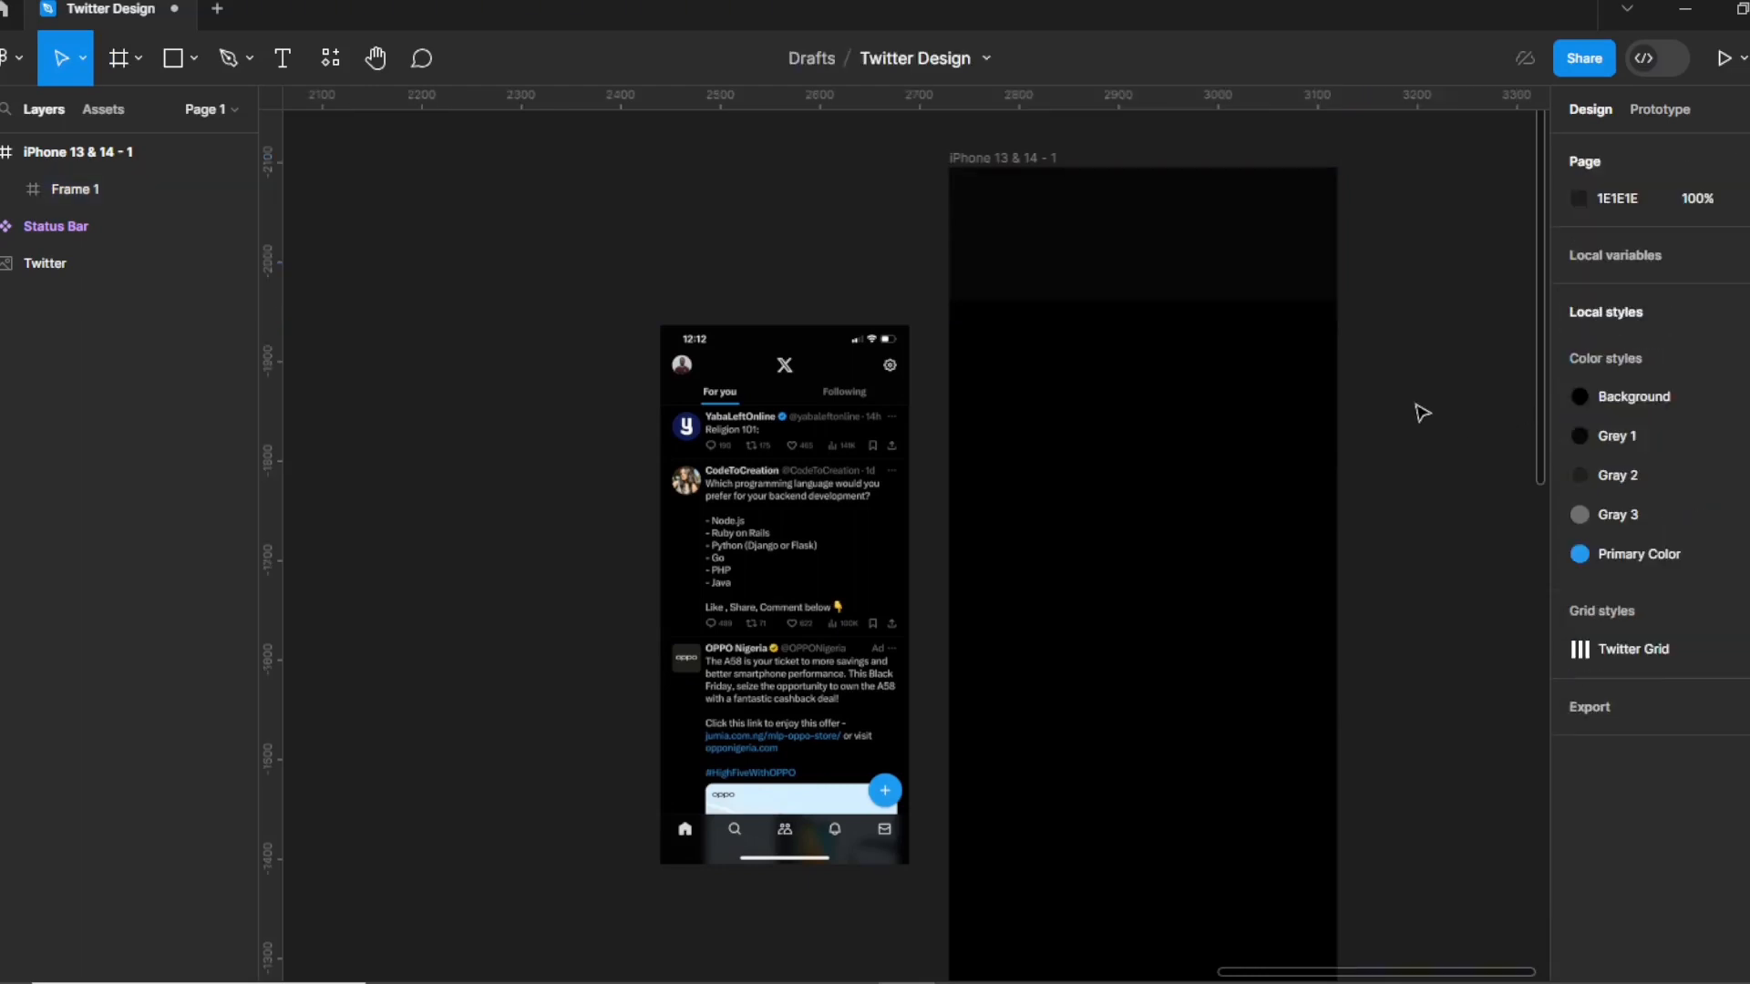
pyautogui.click(1220, 278)
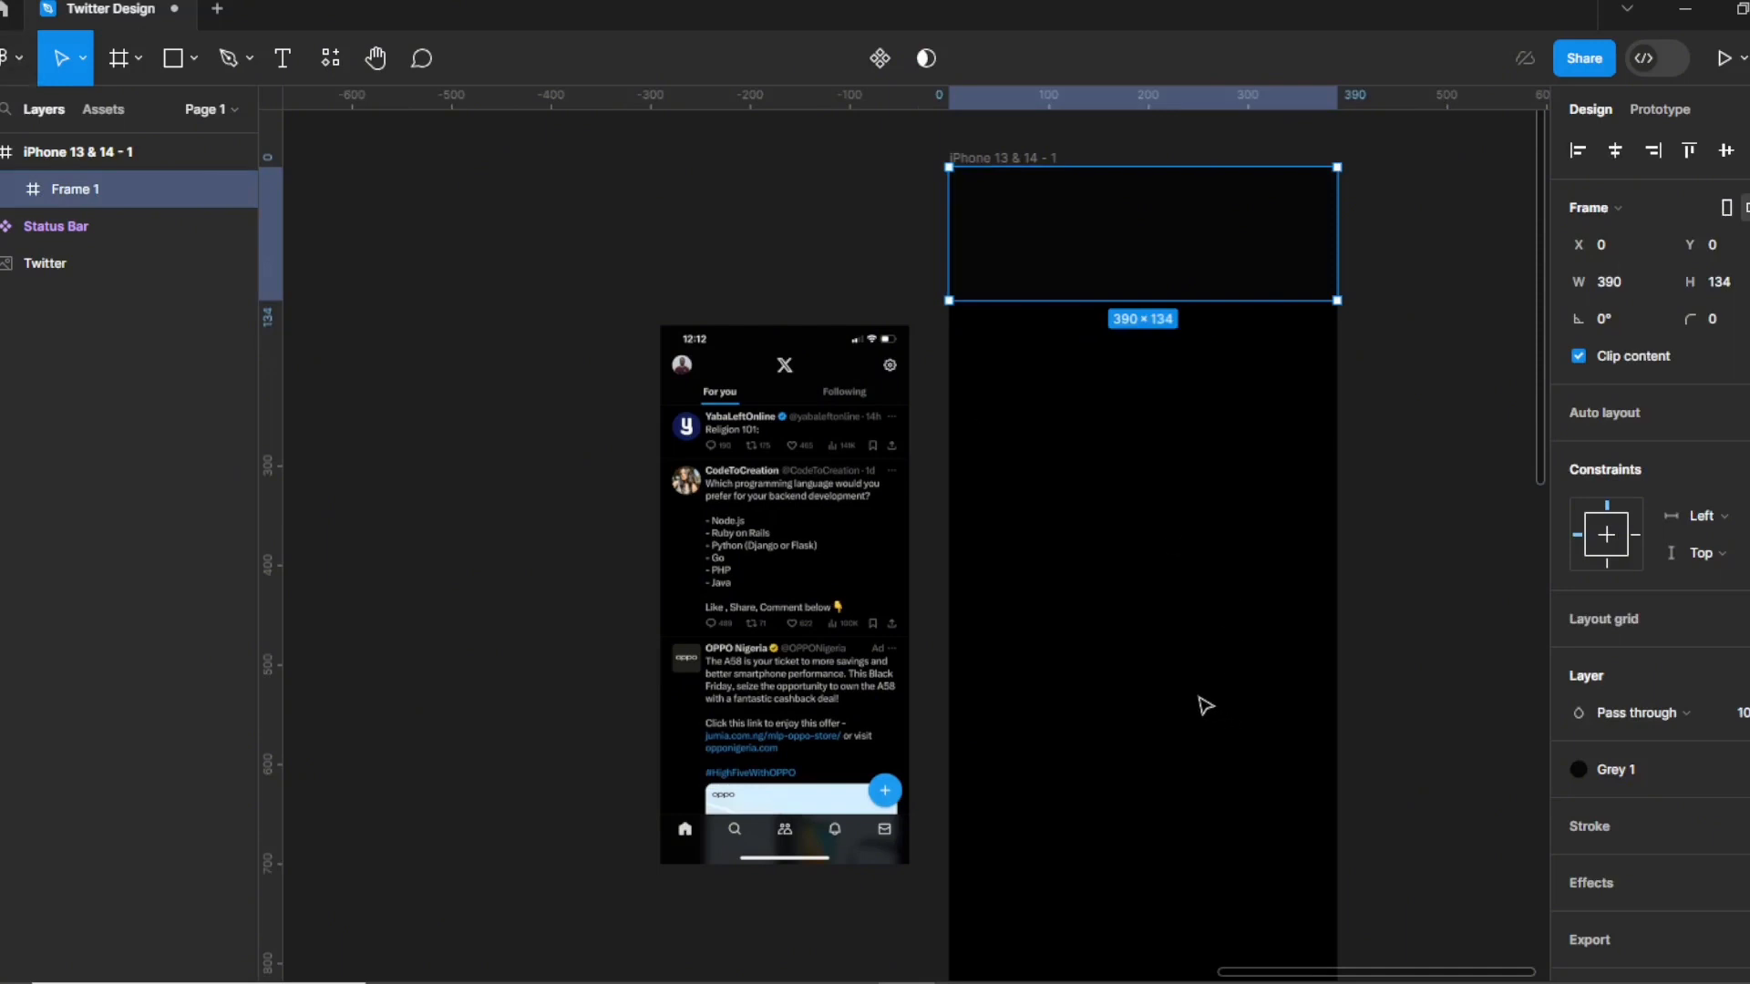
# Recheck the header frame's height and compare it with the Twitter screenshot.
pyautogui.click(97, 118)
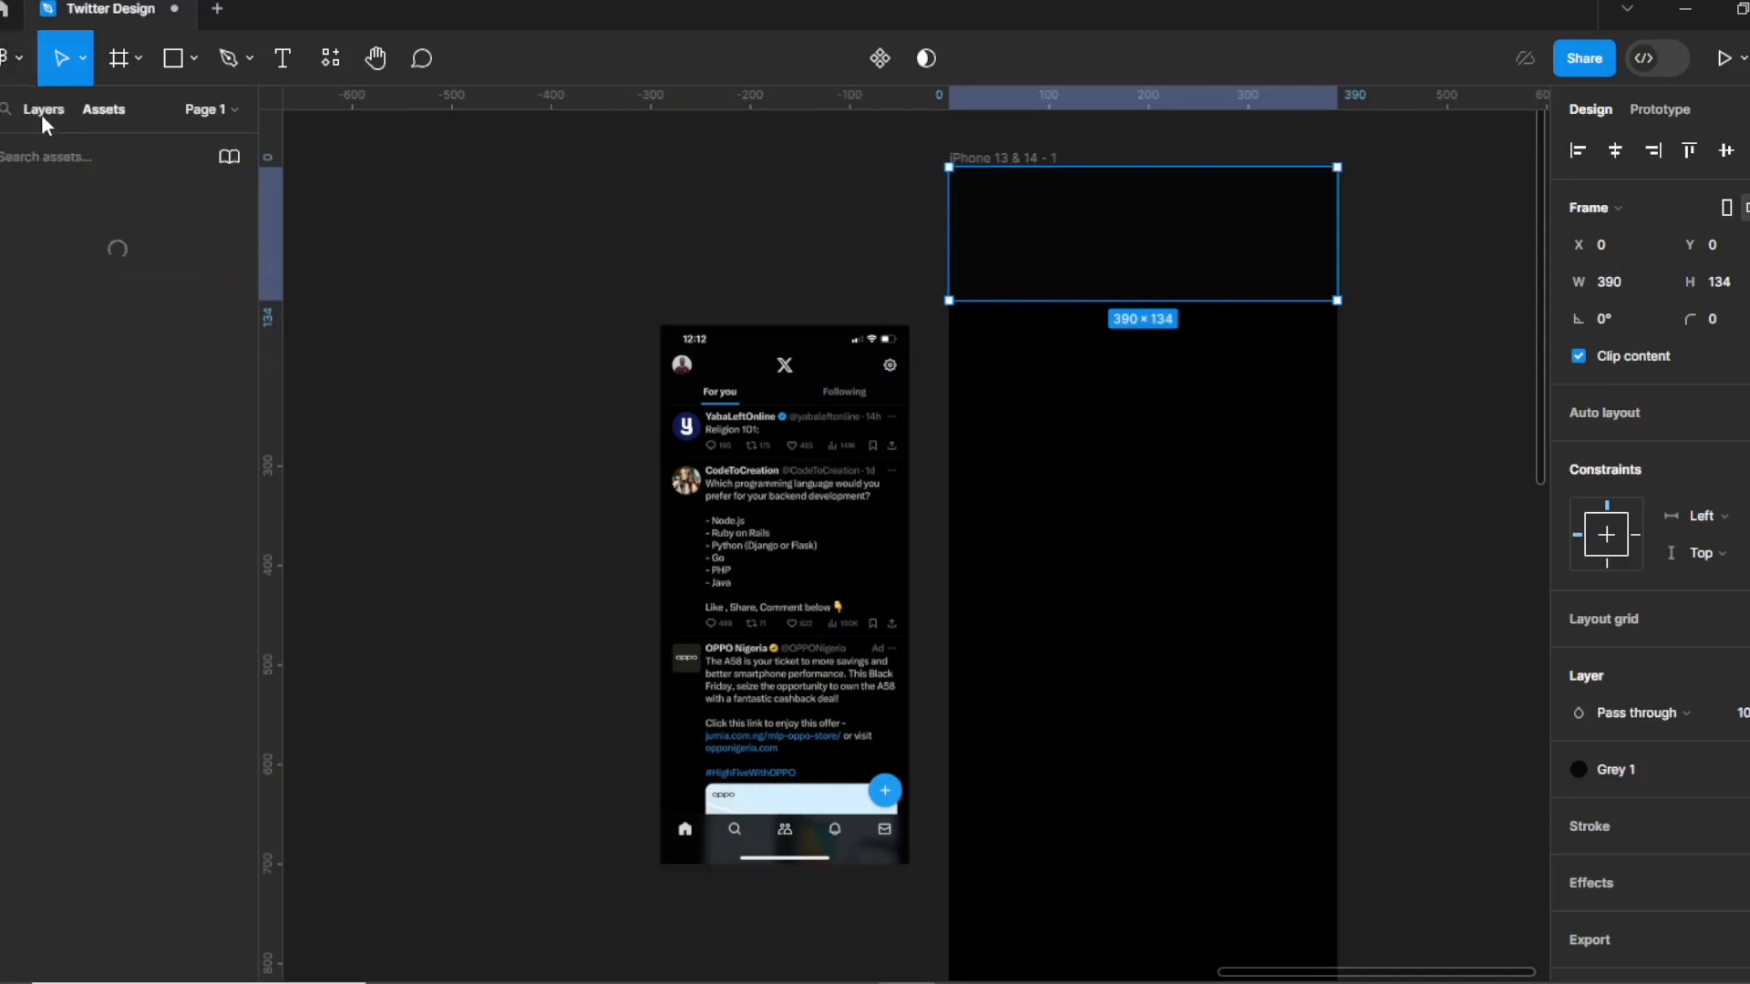
pyautogui.click(41, 113)
pyautogui.click(1703, 281)
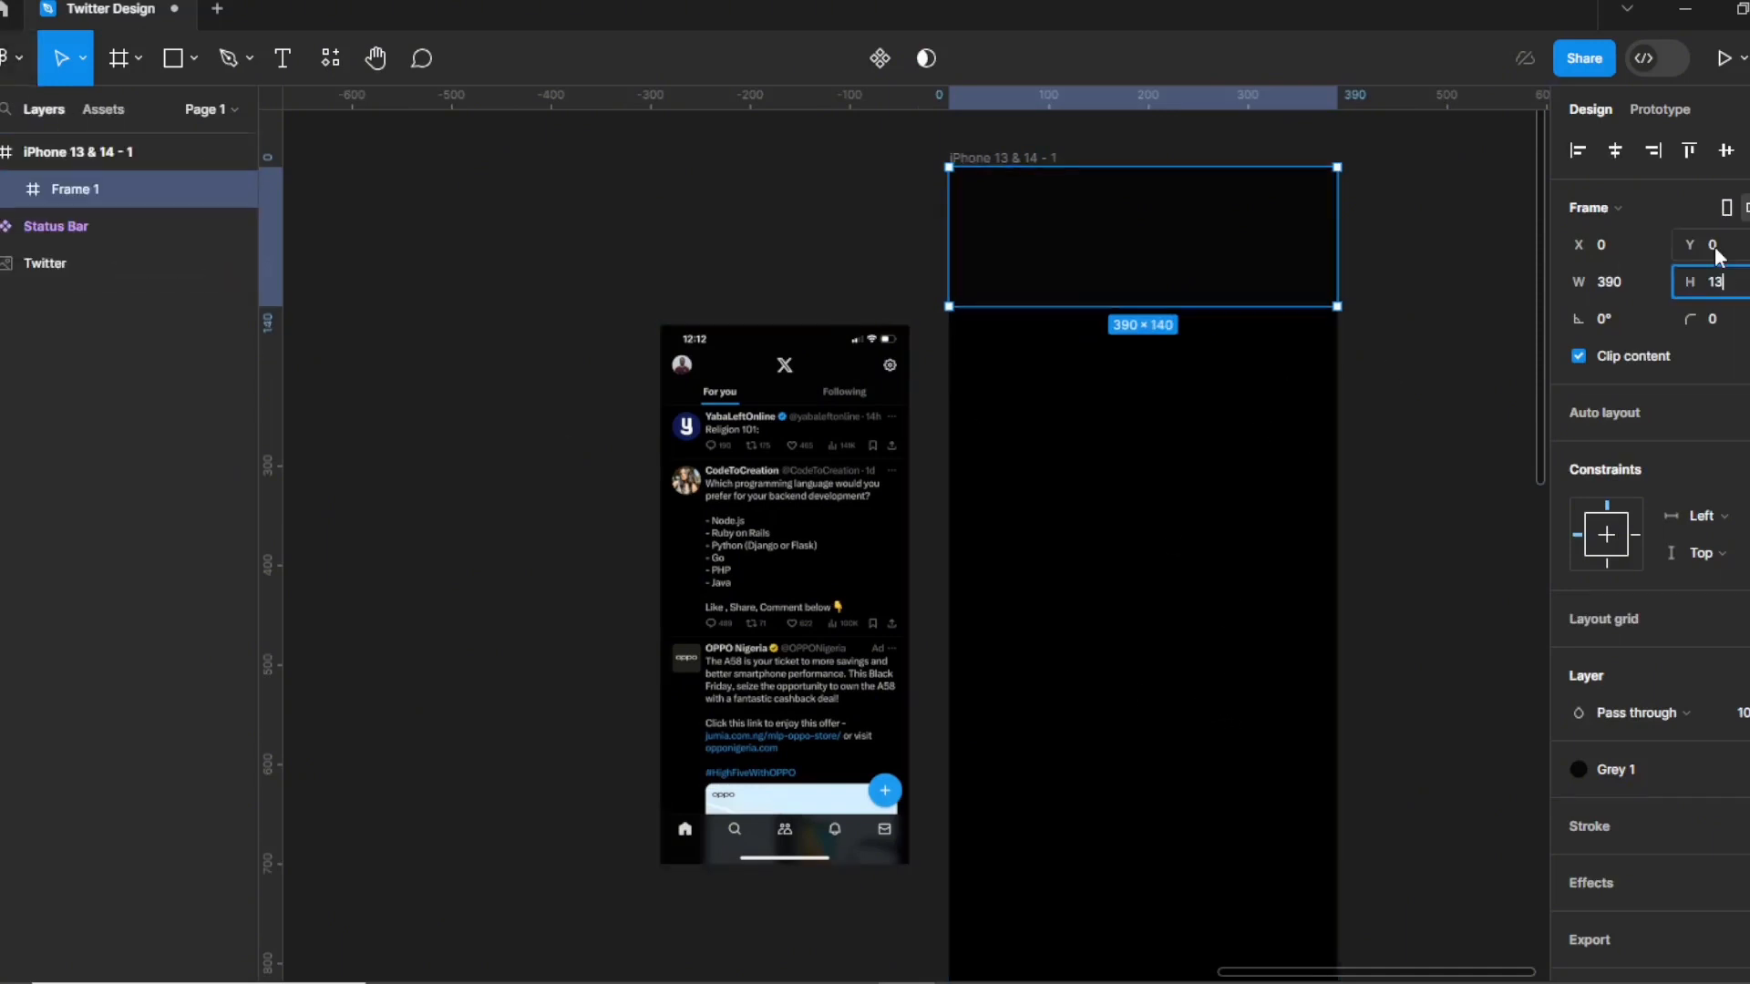
pyautogui.click(1423, 413)
pyautogui.click(697, 381)
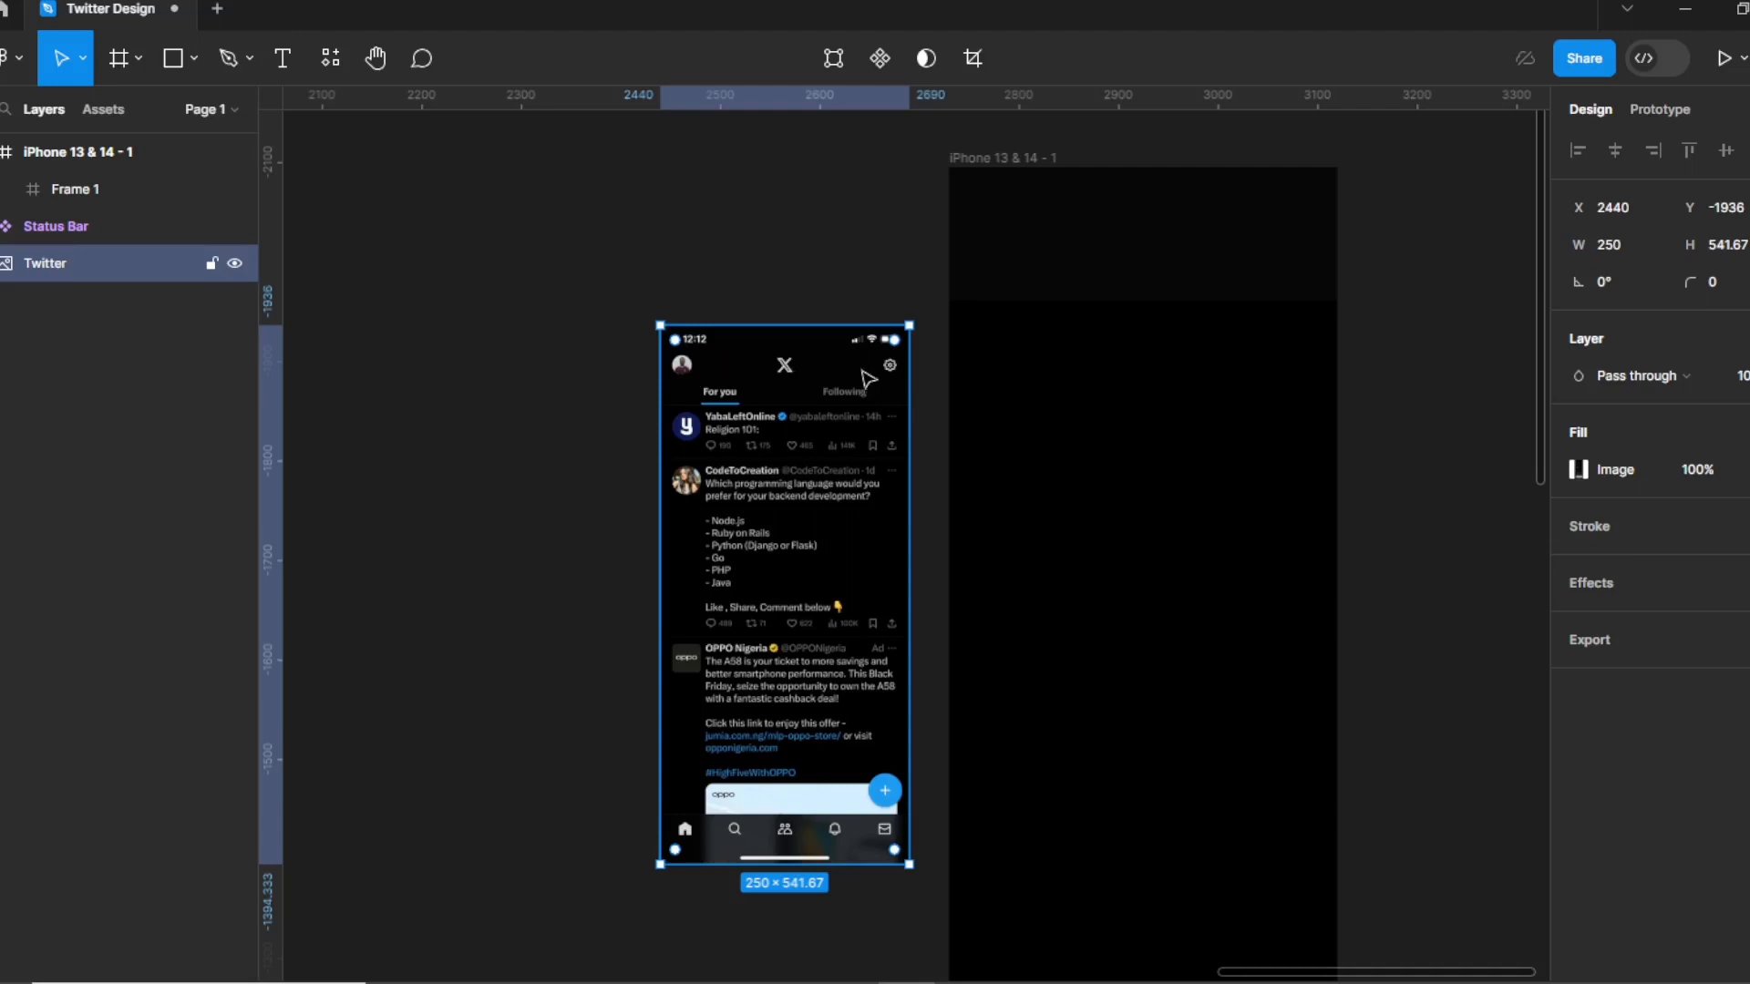
# Apply the Twitter Grid layout grid to the iPhone frame, show its columns, and zoom onto the top.
pyautogui.click(1009, 160)
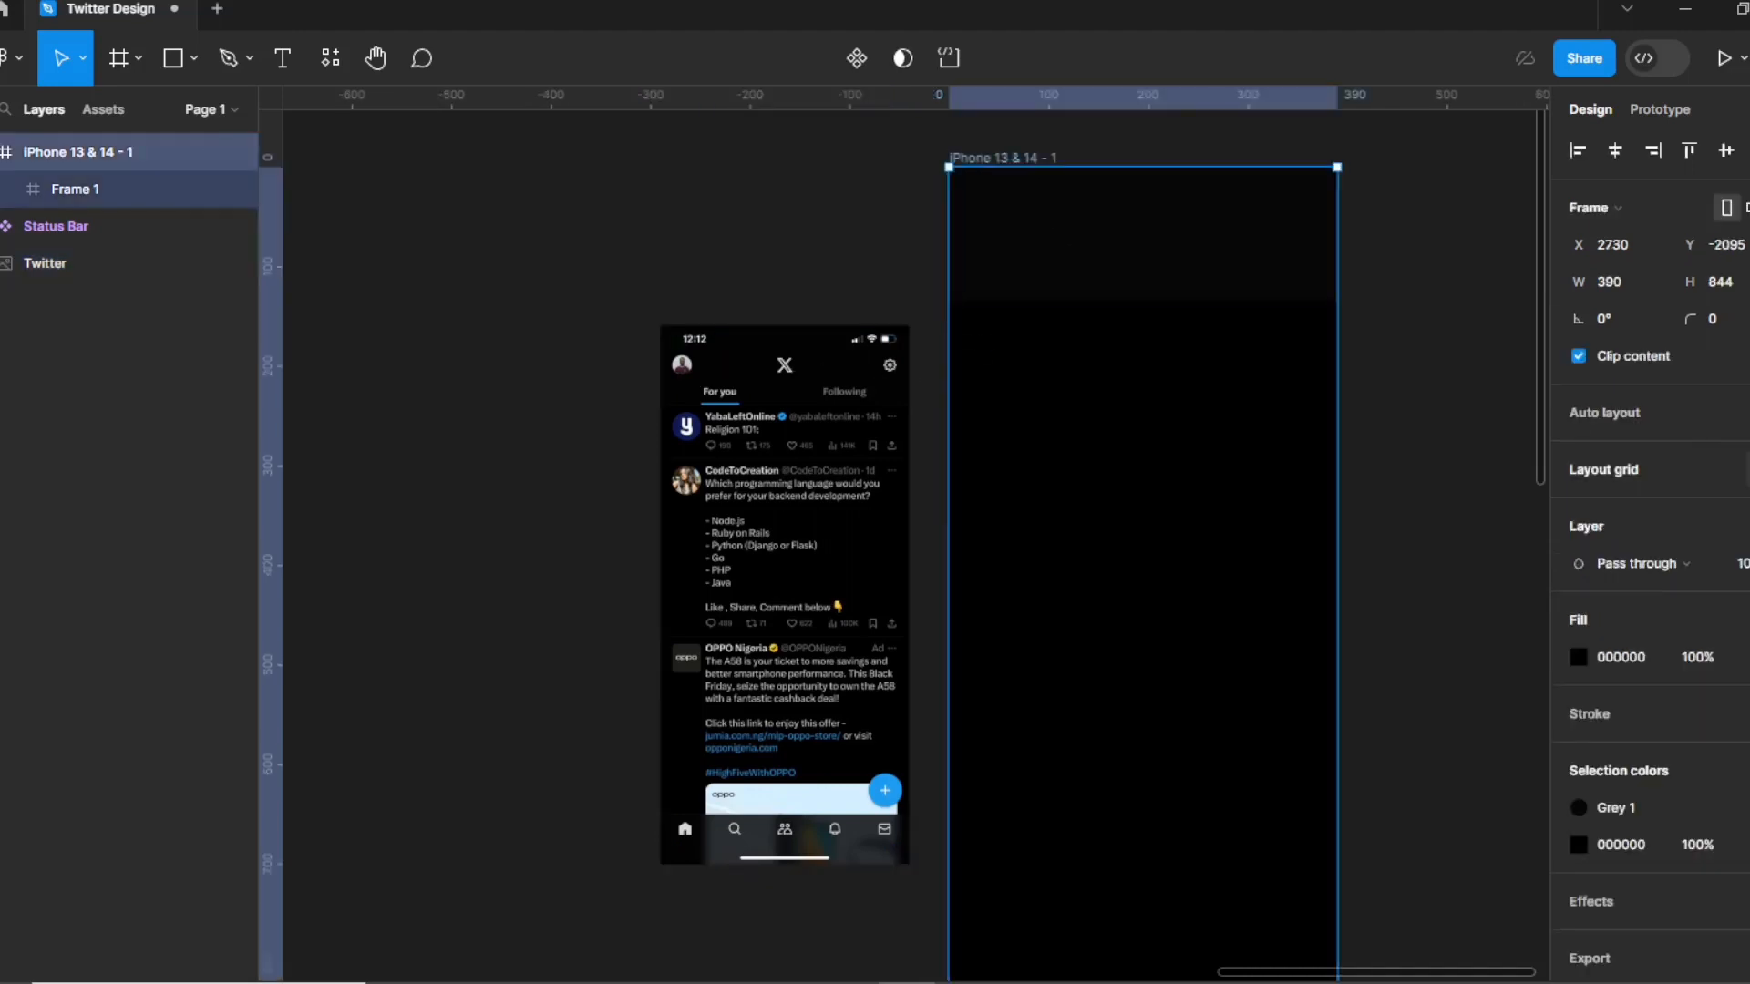
pyautogui.click(1734, 469)
pyautogui.click(1640, 612)
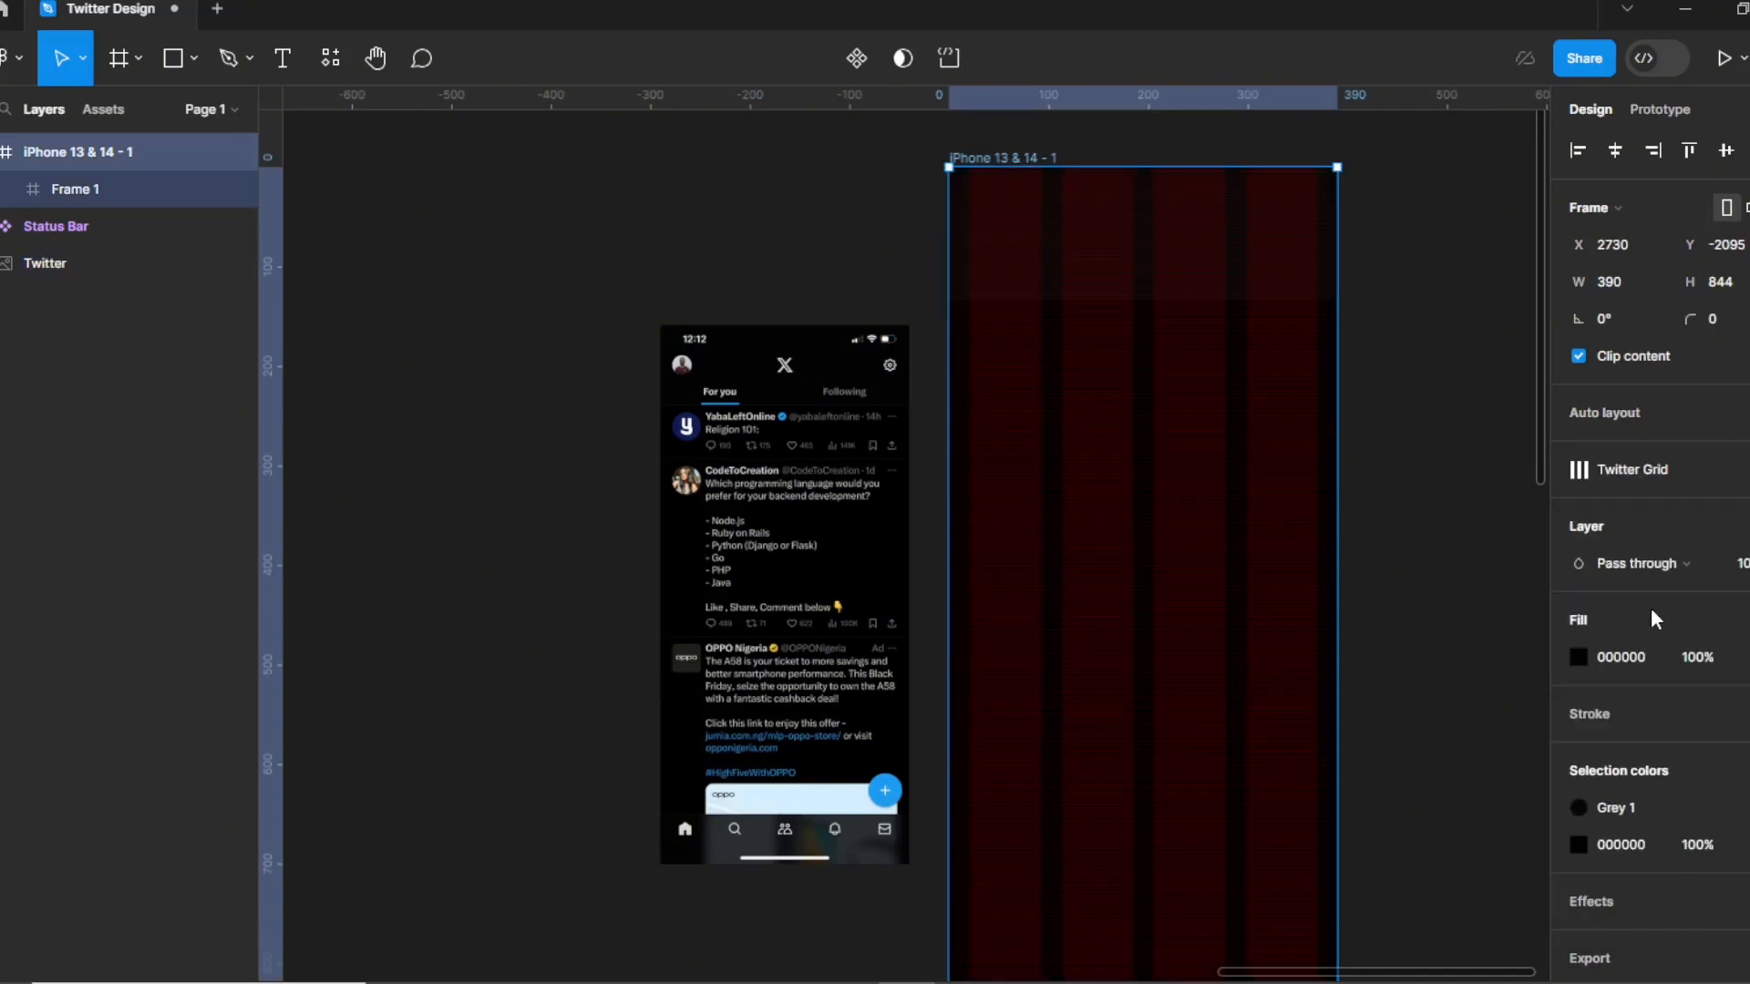
pyautogui.click(1408, 431)
pyautogui.click(989, 931)
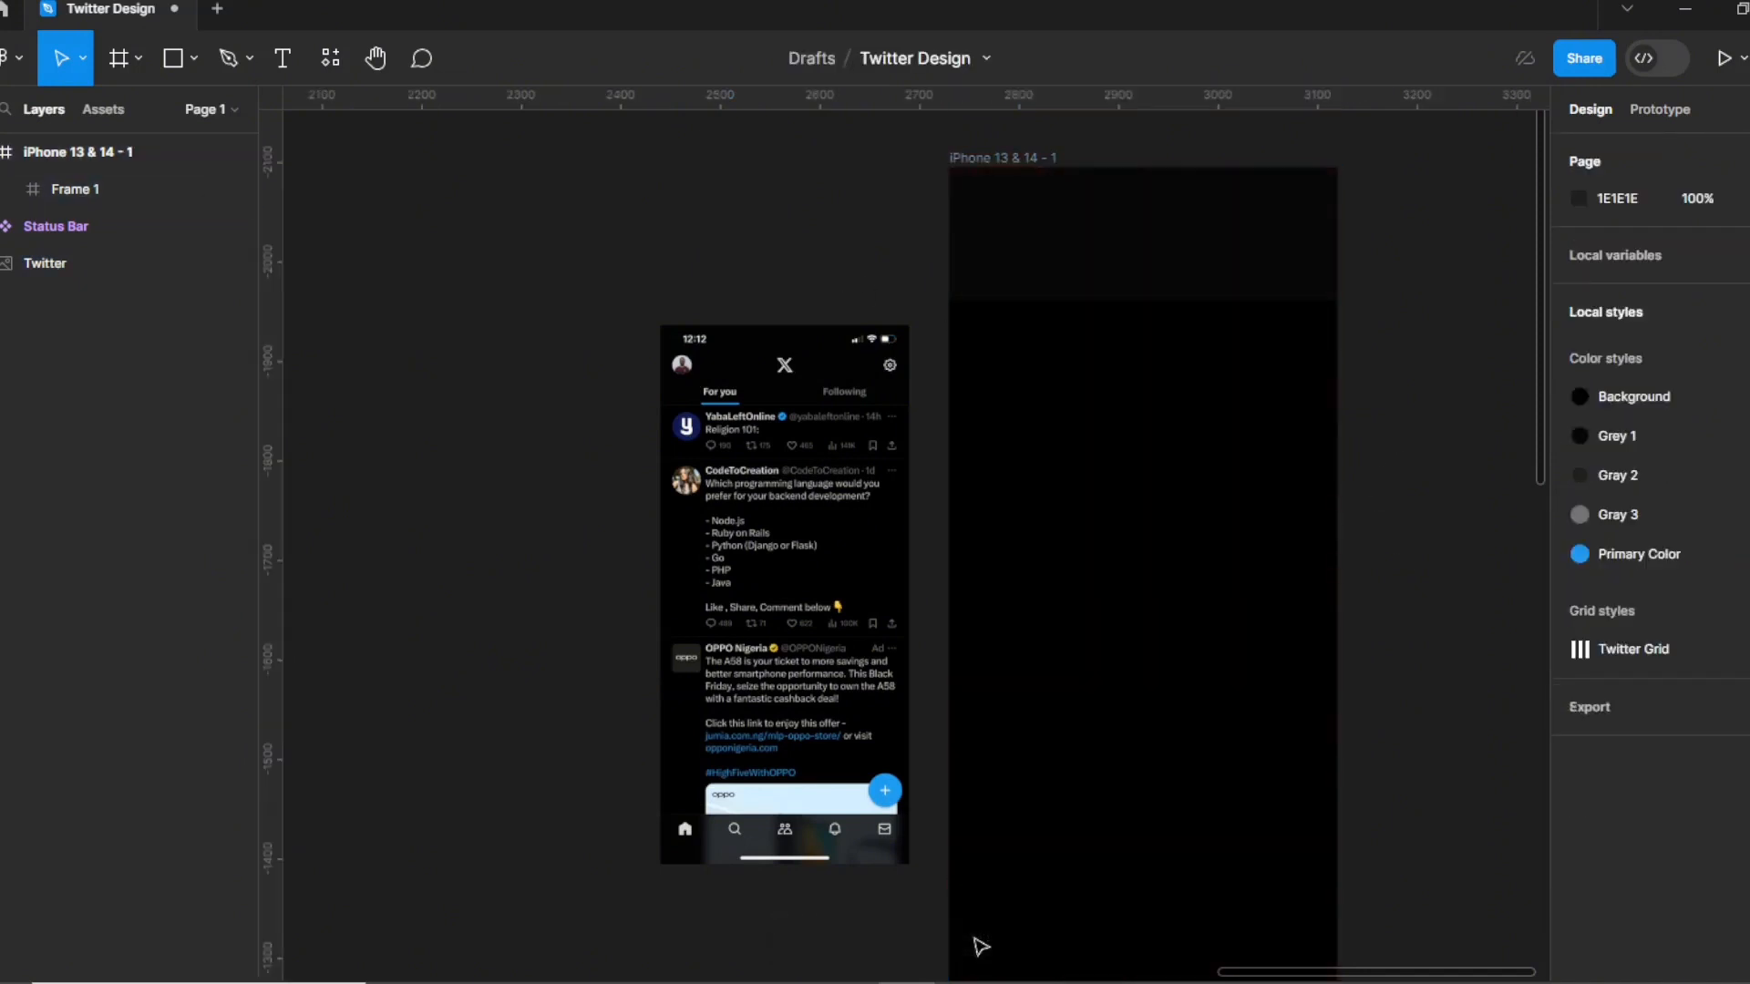
pyautogui.click(1016, 157)
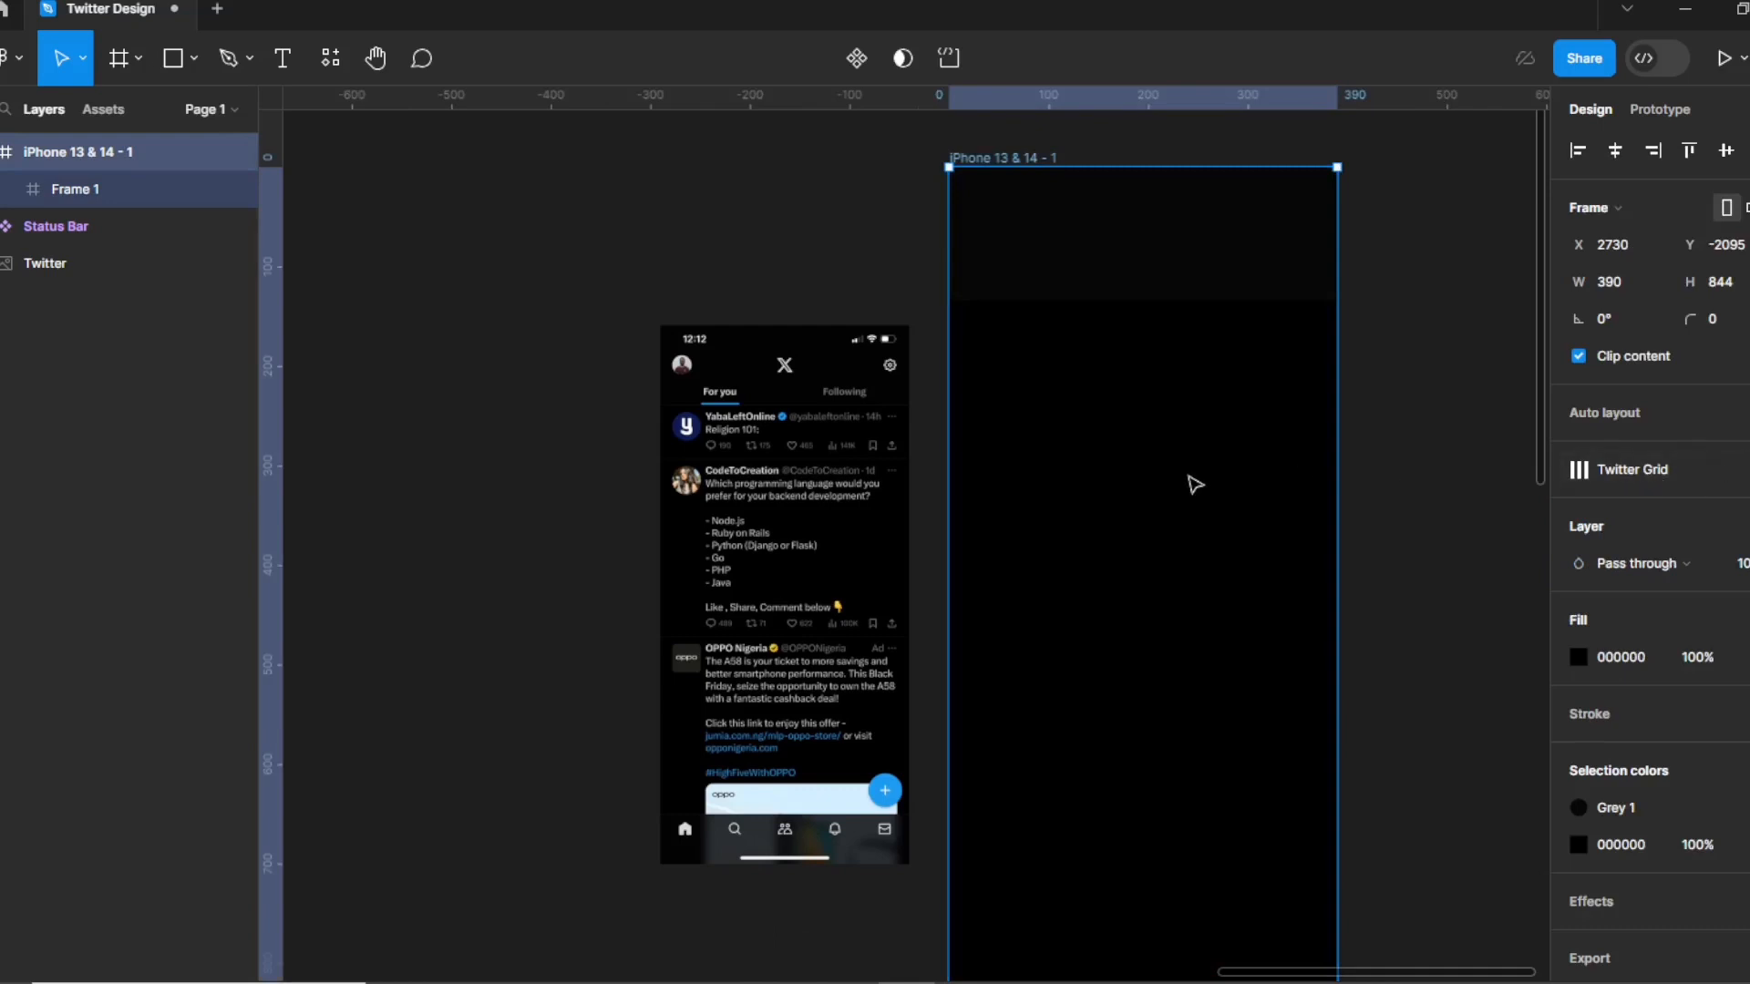
pyautogui.hotkey('ctrl', 'shift', '4')
pyautogui.click(1428, 455)
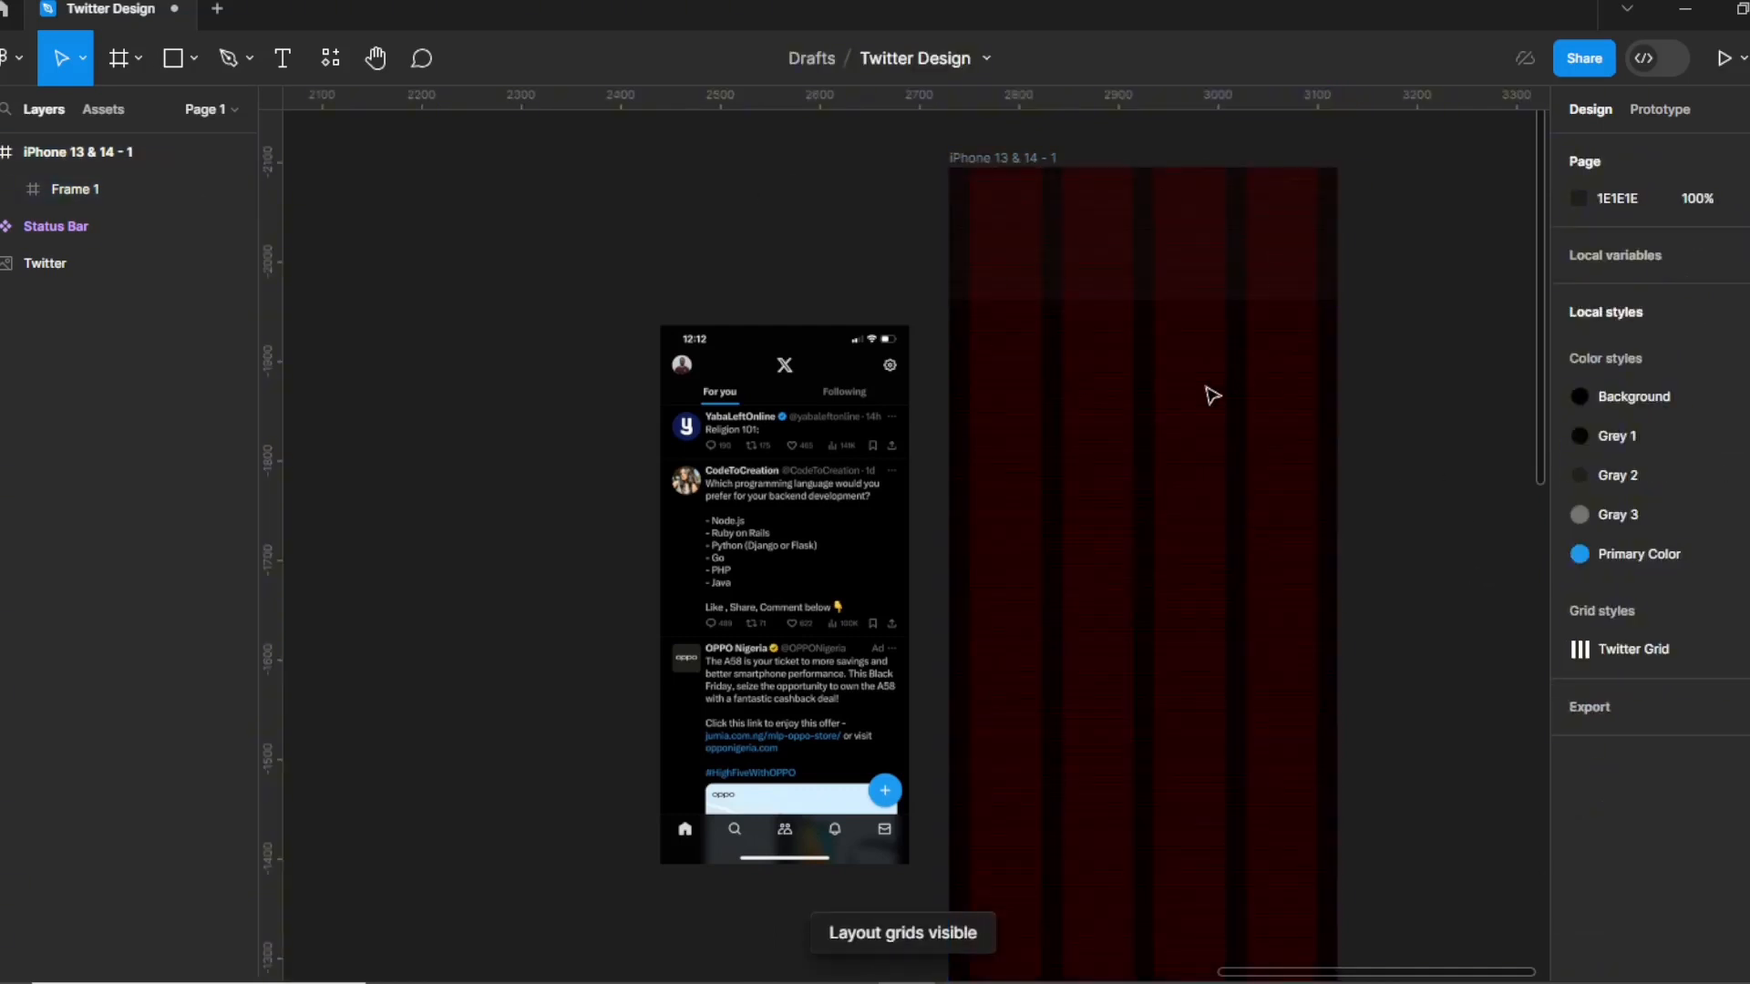
pyautogui.press('z')
pyautogui.moveTo(913, 136); pyautogui.dragTo(1383, 485)
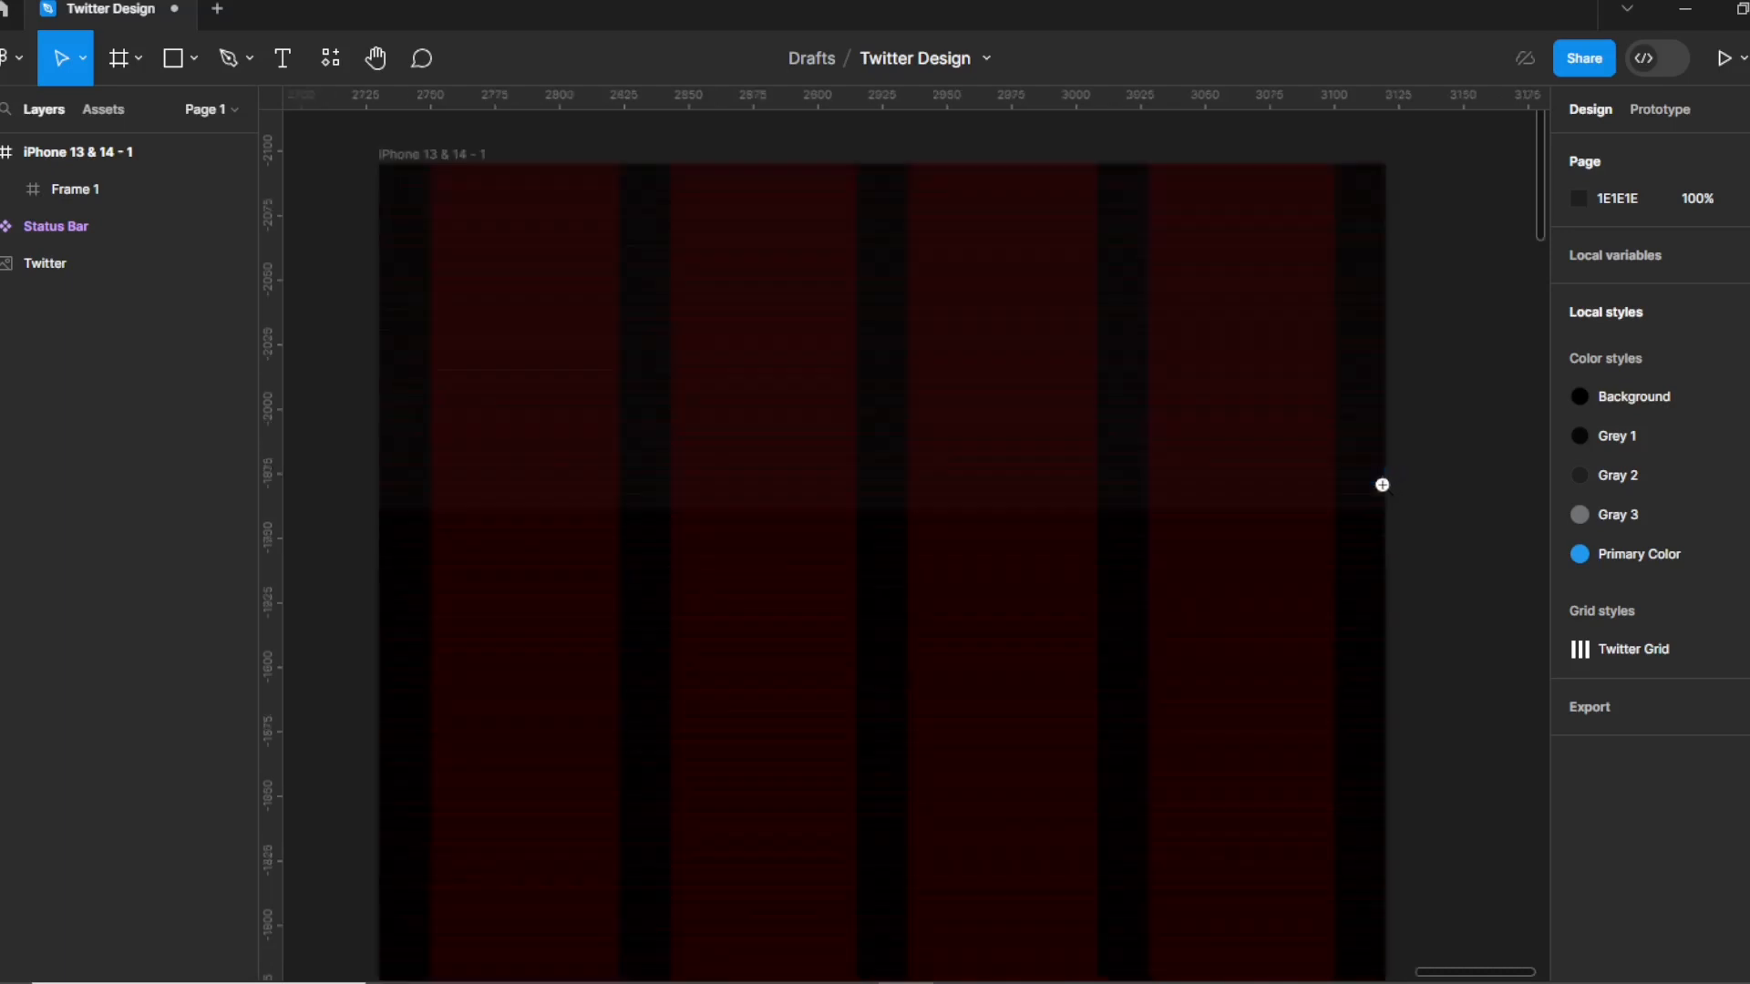
# Draw Frame 2 in the header's top-left and make it a 30×30 white circle with radius 25.
pyautogui.click(123, 55)
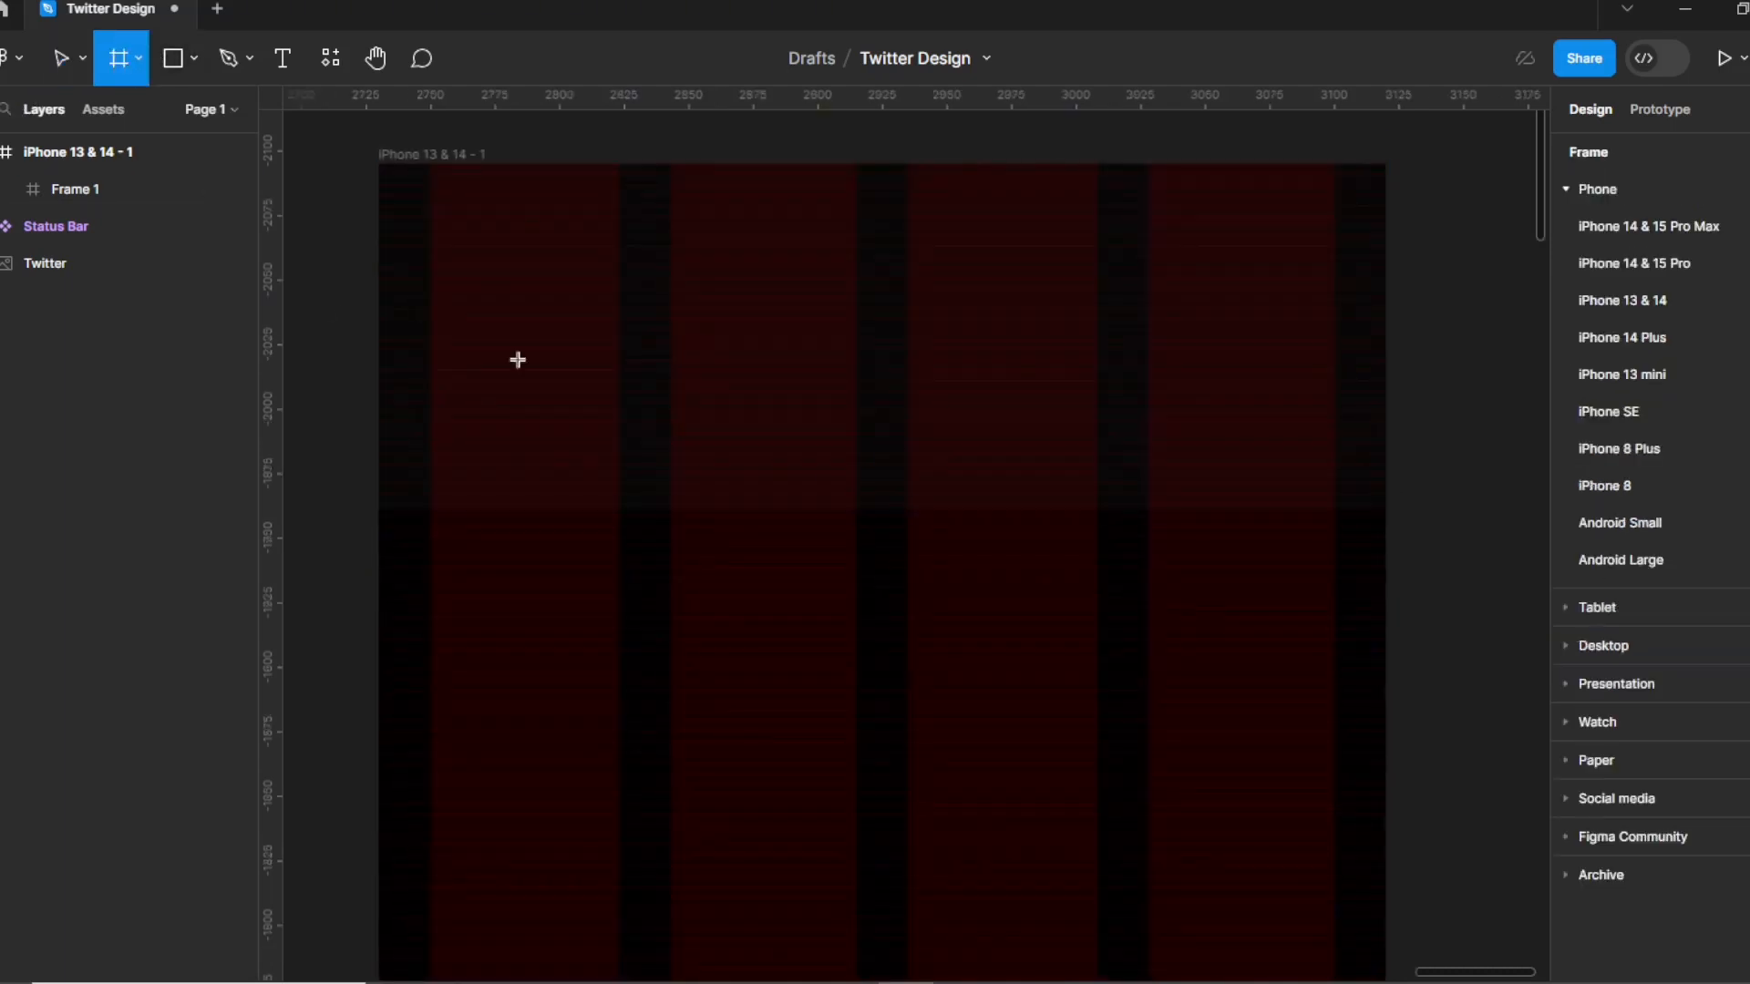
pyautogui.moveTo(455, 287); pyautogui.dragTo(572, 406)
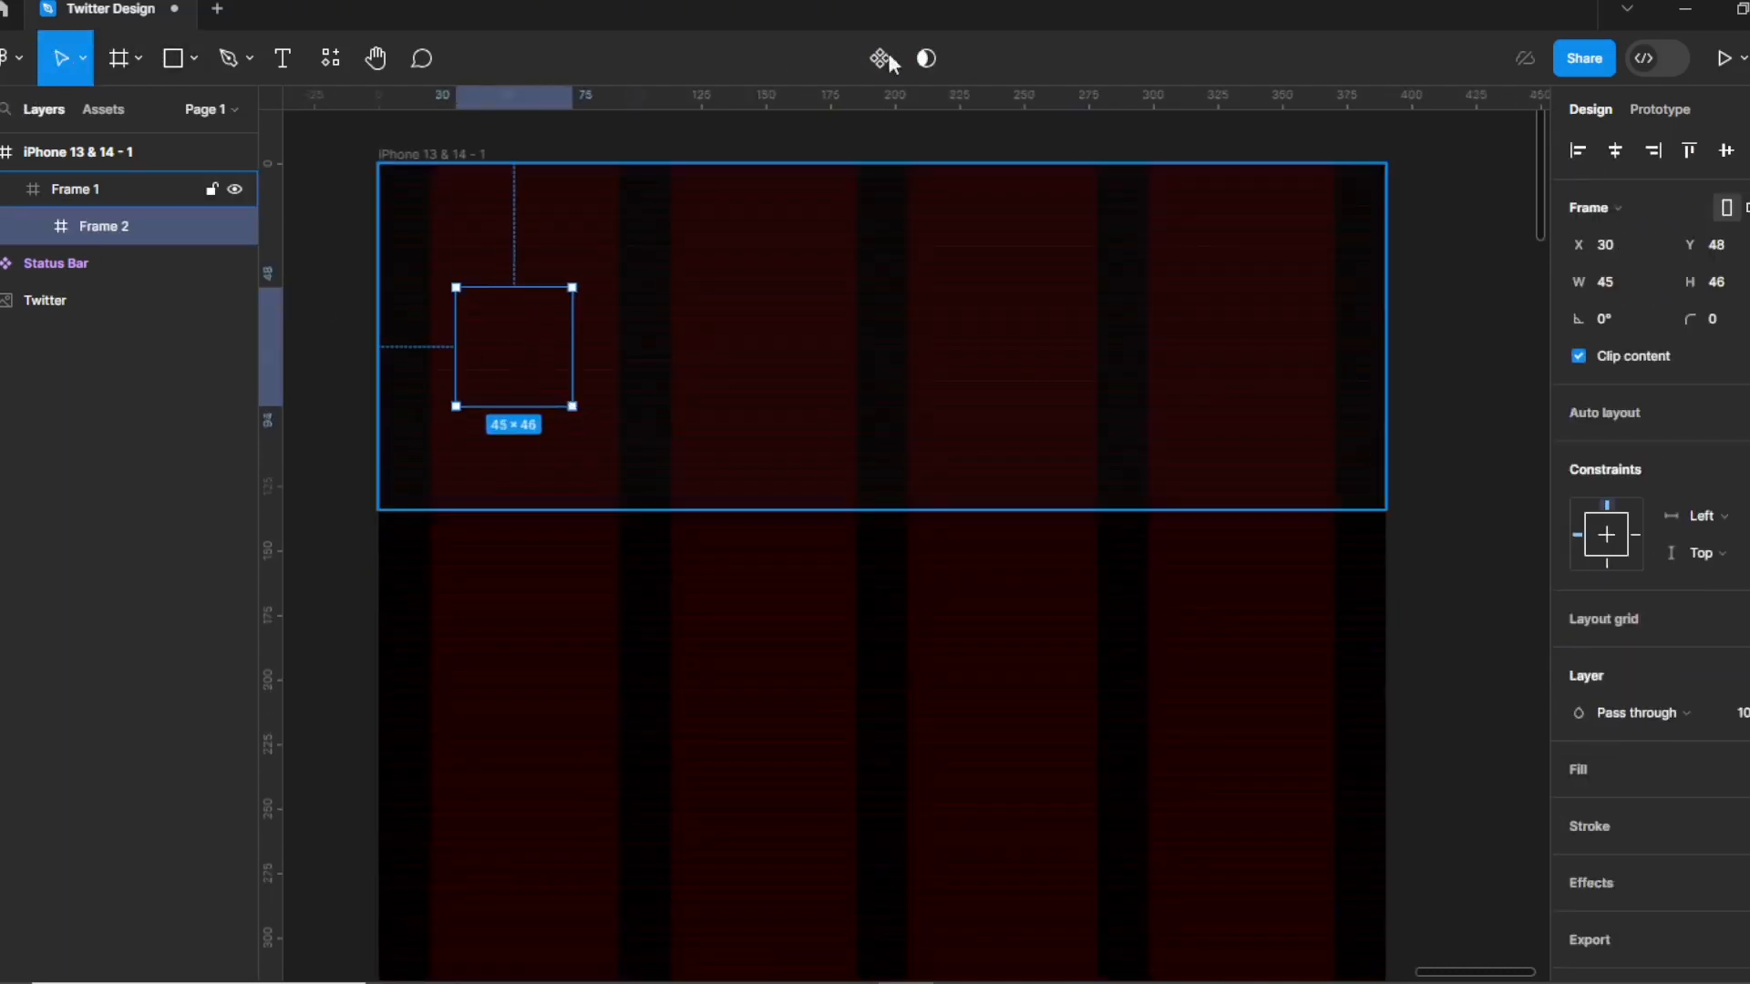
pyautogui.click(1627, 283)
pyautogui.write('3')
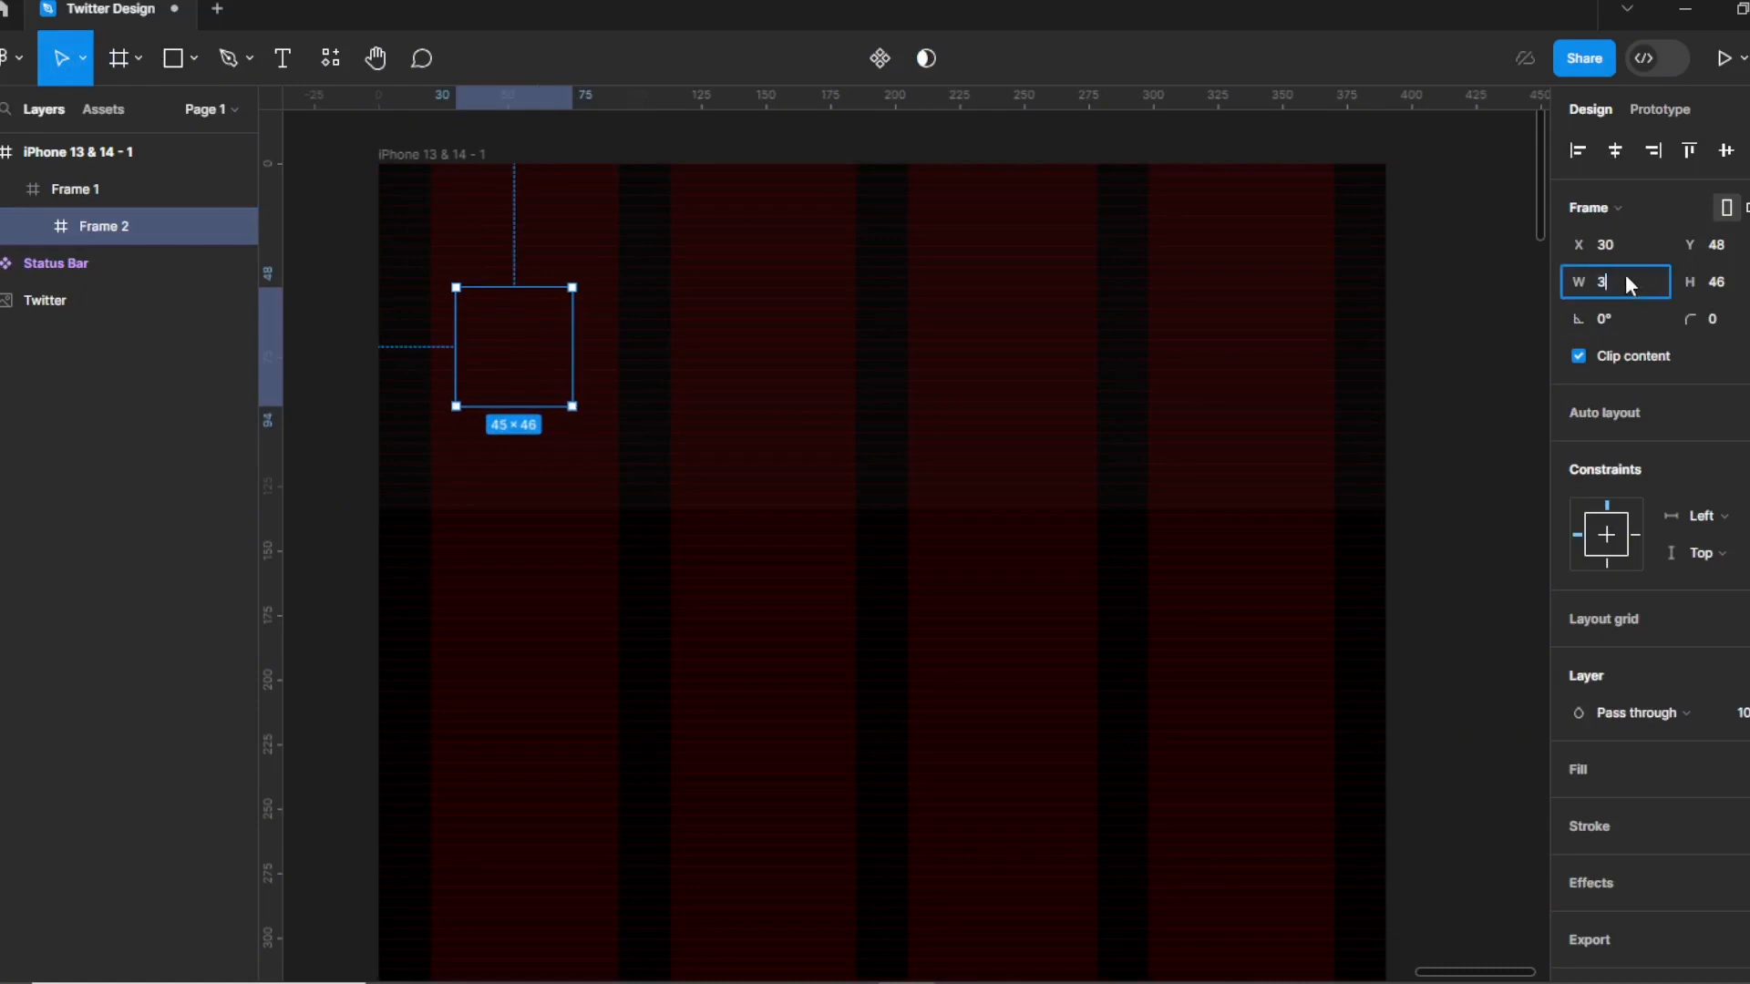
pyautogui.write('0')
pyautogui.press('Tab')
pyautogui.write('30')
pyautogui.press('Return')
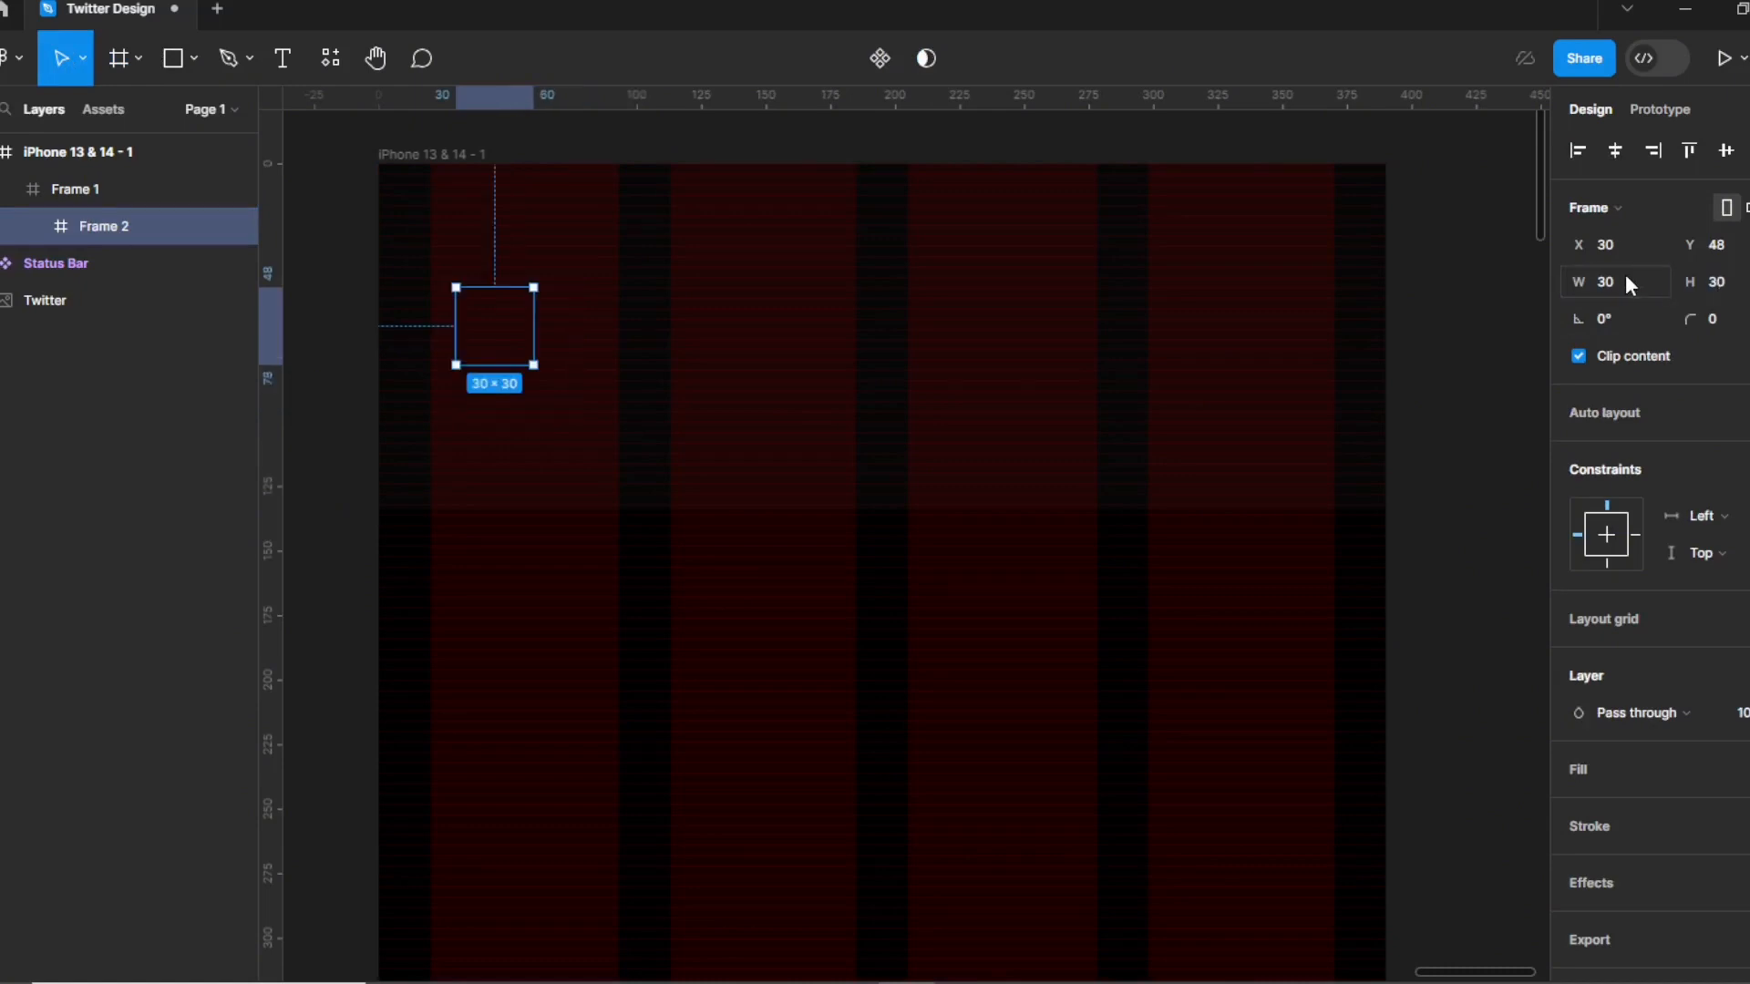
pyautogui.click(1622, 765)
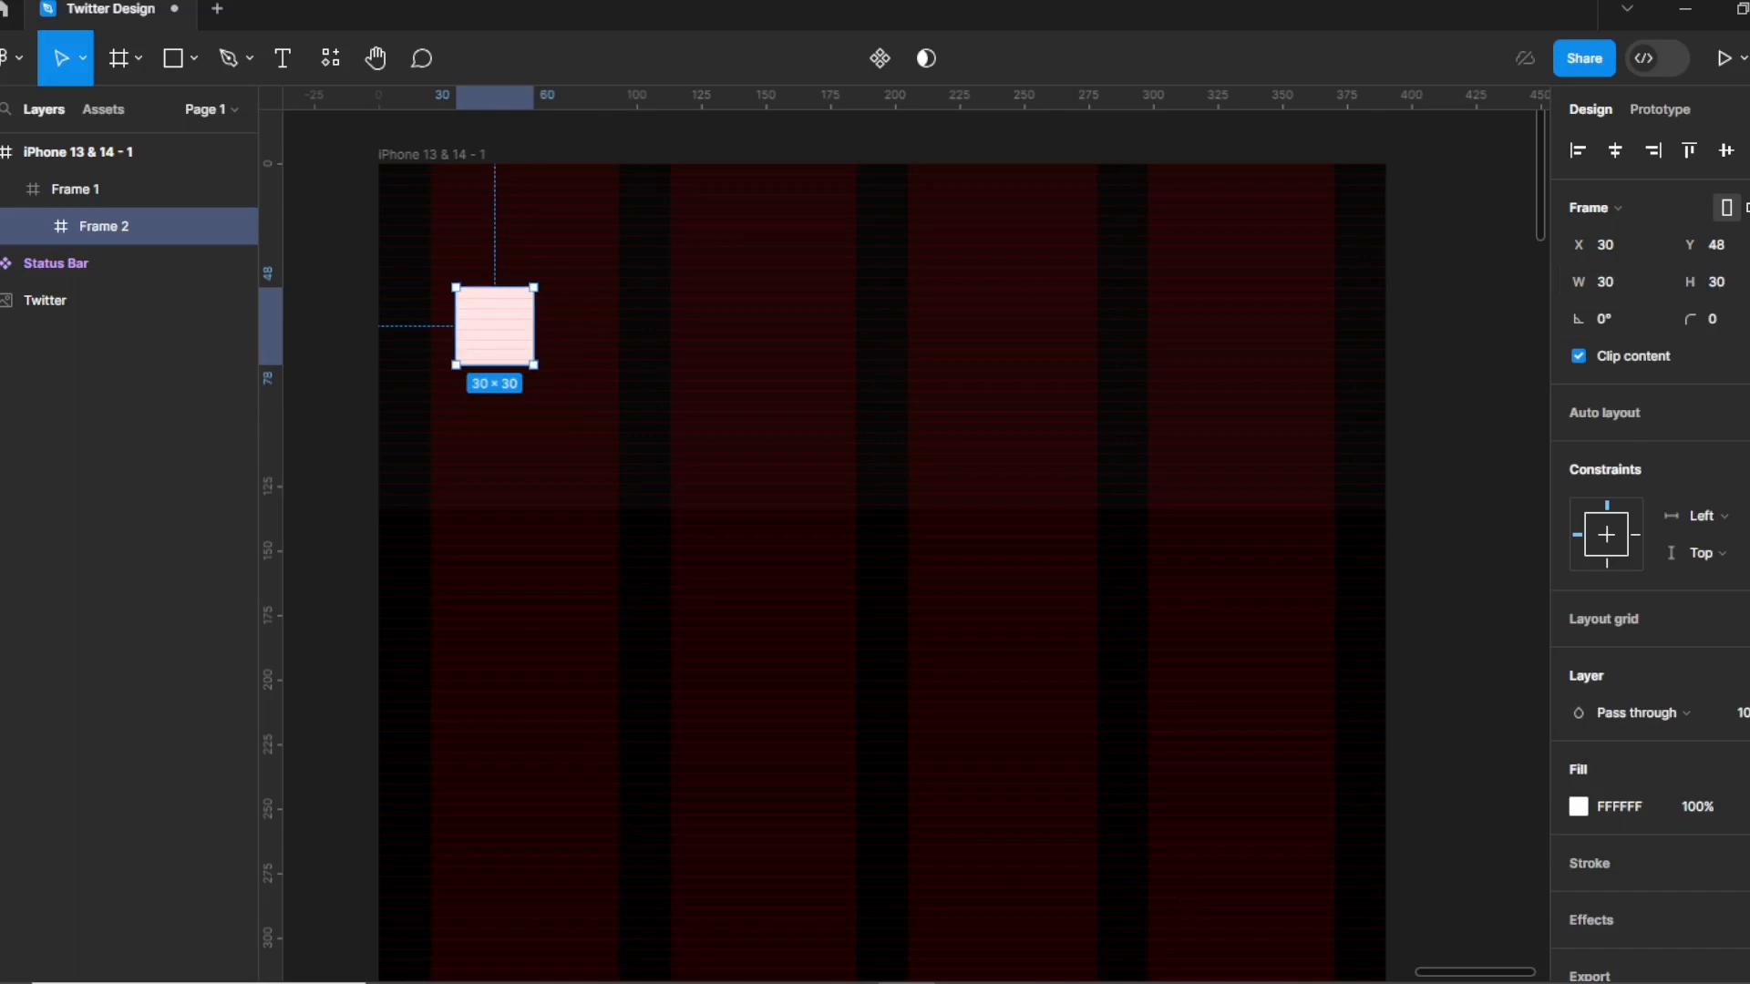
pyautogui.click(1716, 320)
pyautogui.write('25')
pyautogui.press('Return')
pyautogui.click(1577, 356)
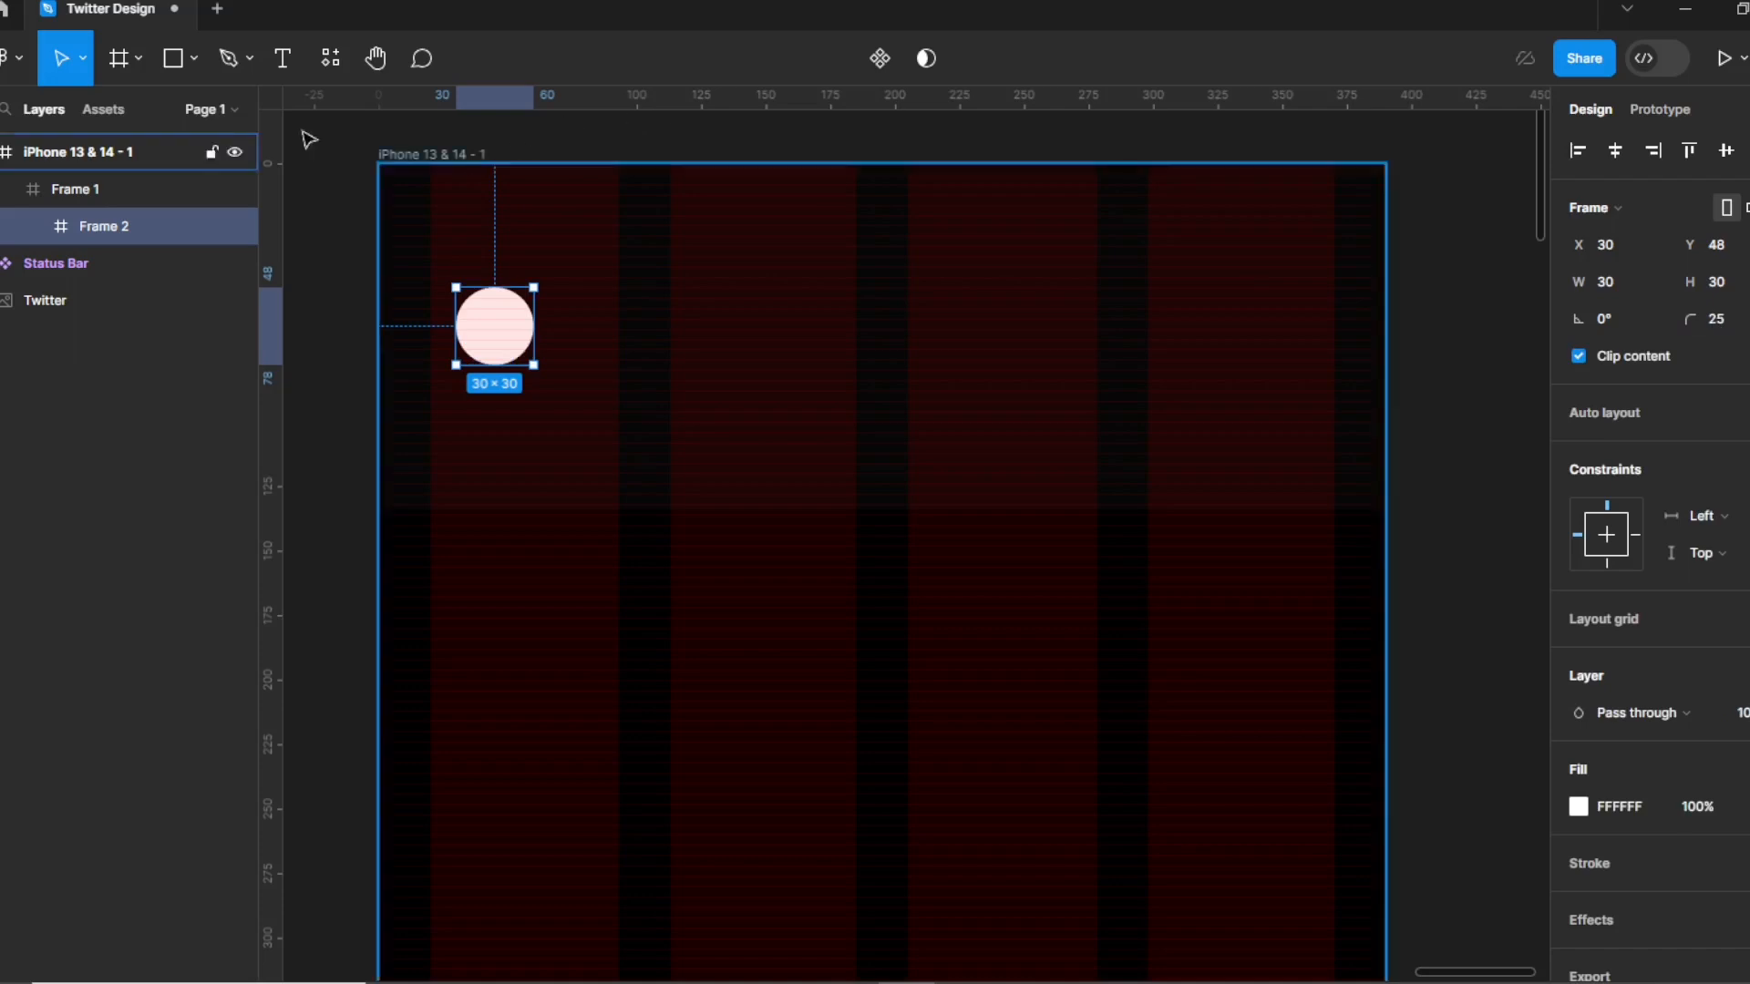
pyautogui.click(192, 56)
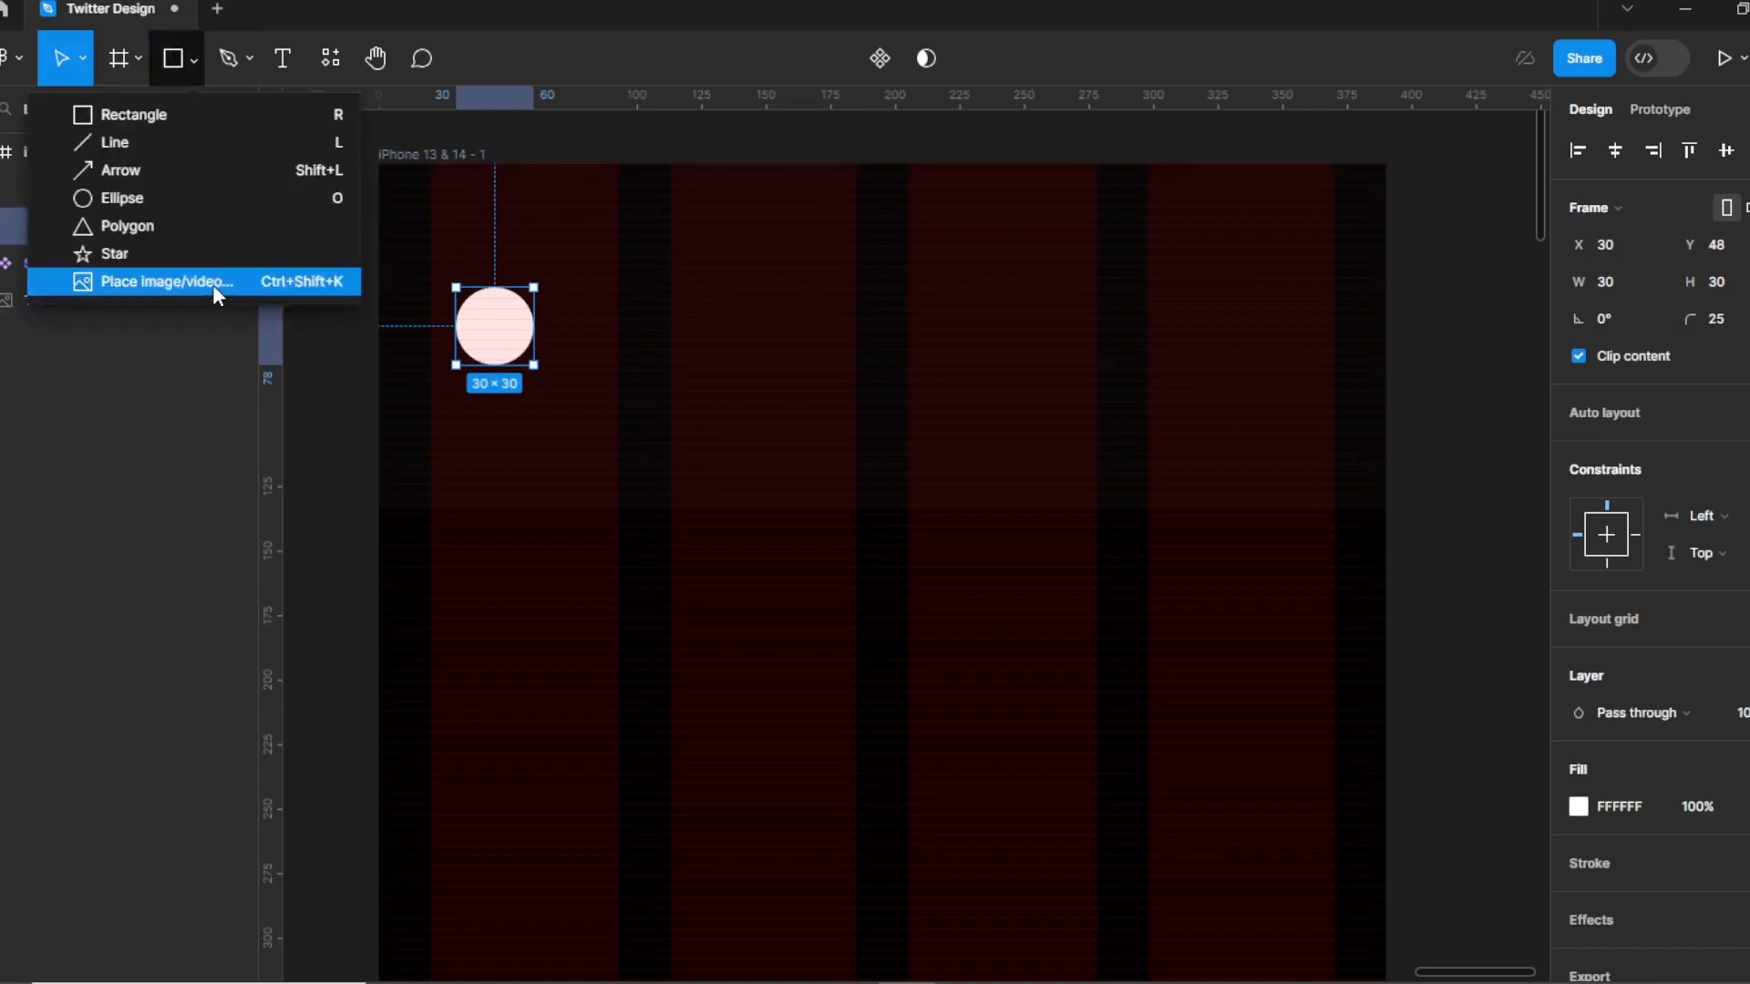
# Place the X logo and settings gear SVG icons into the header.
pyautogui.click(167, 281)
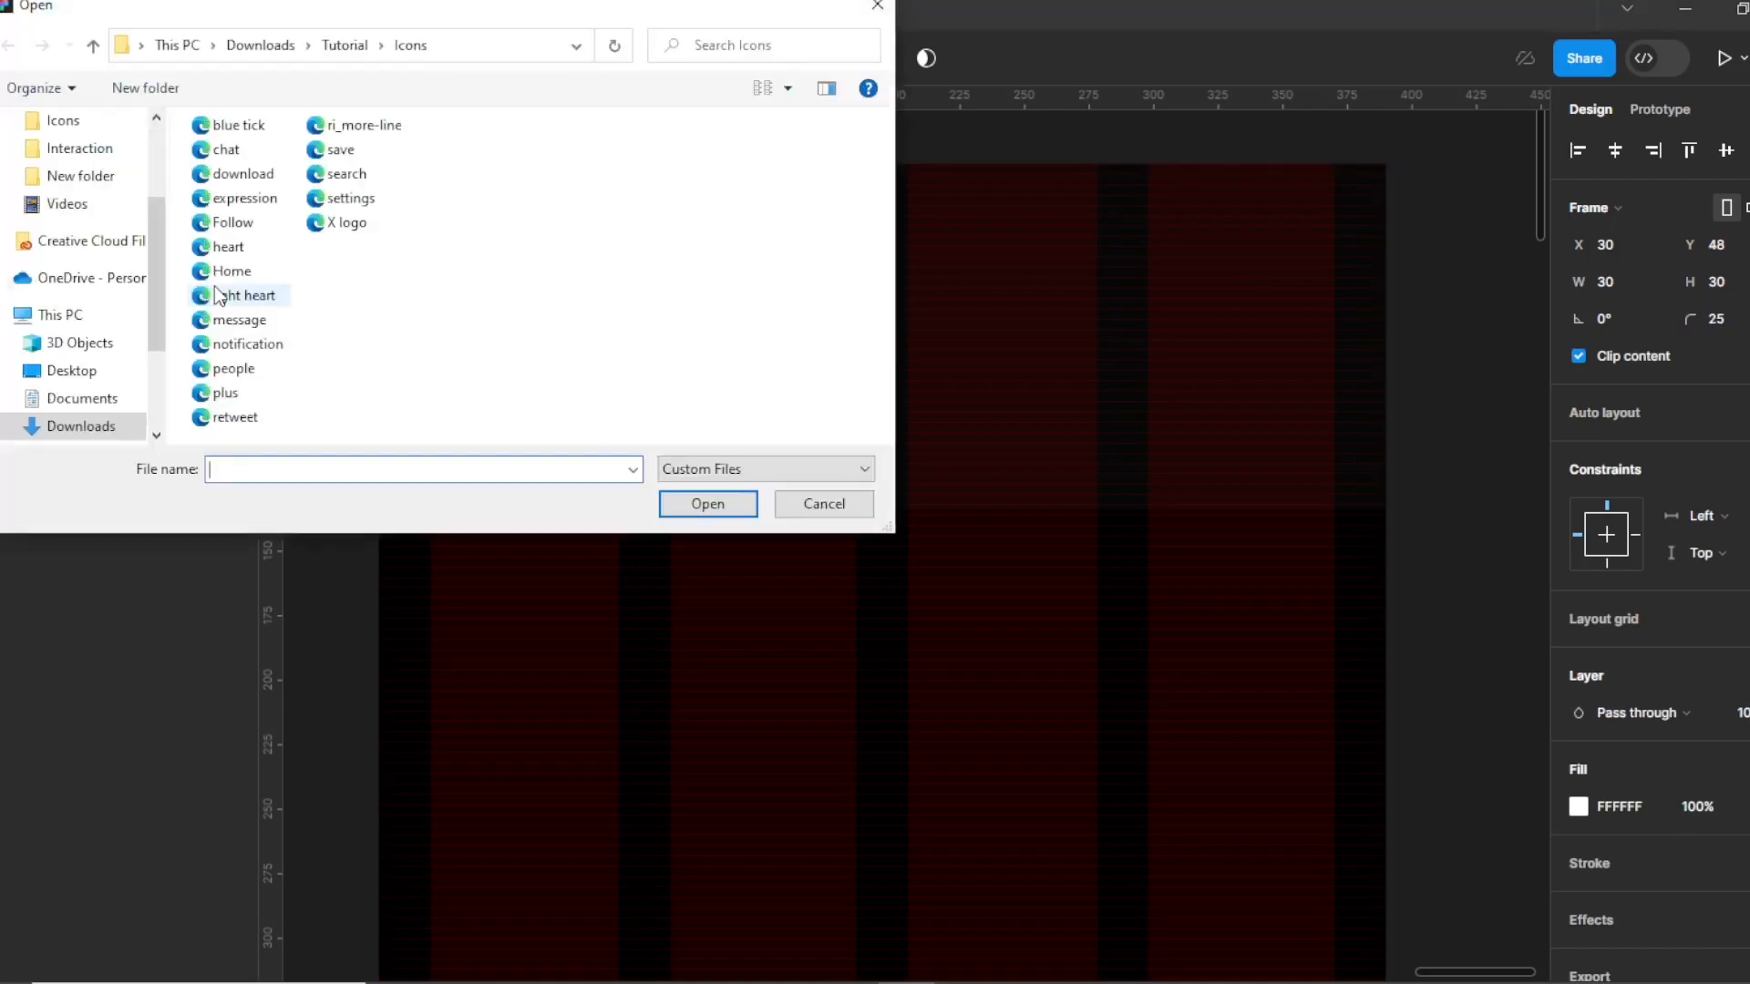
pyautogui.click(347, 222)
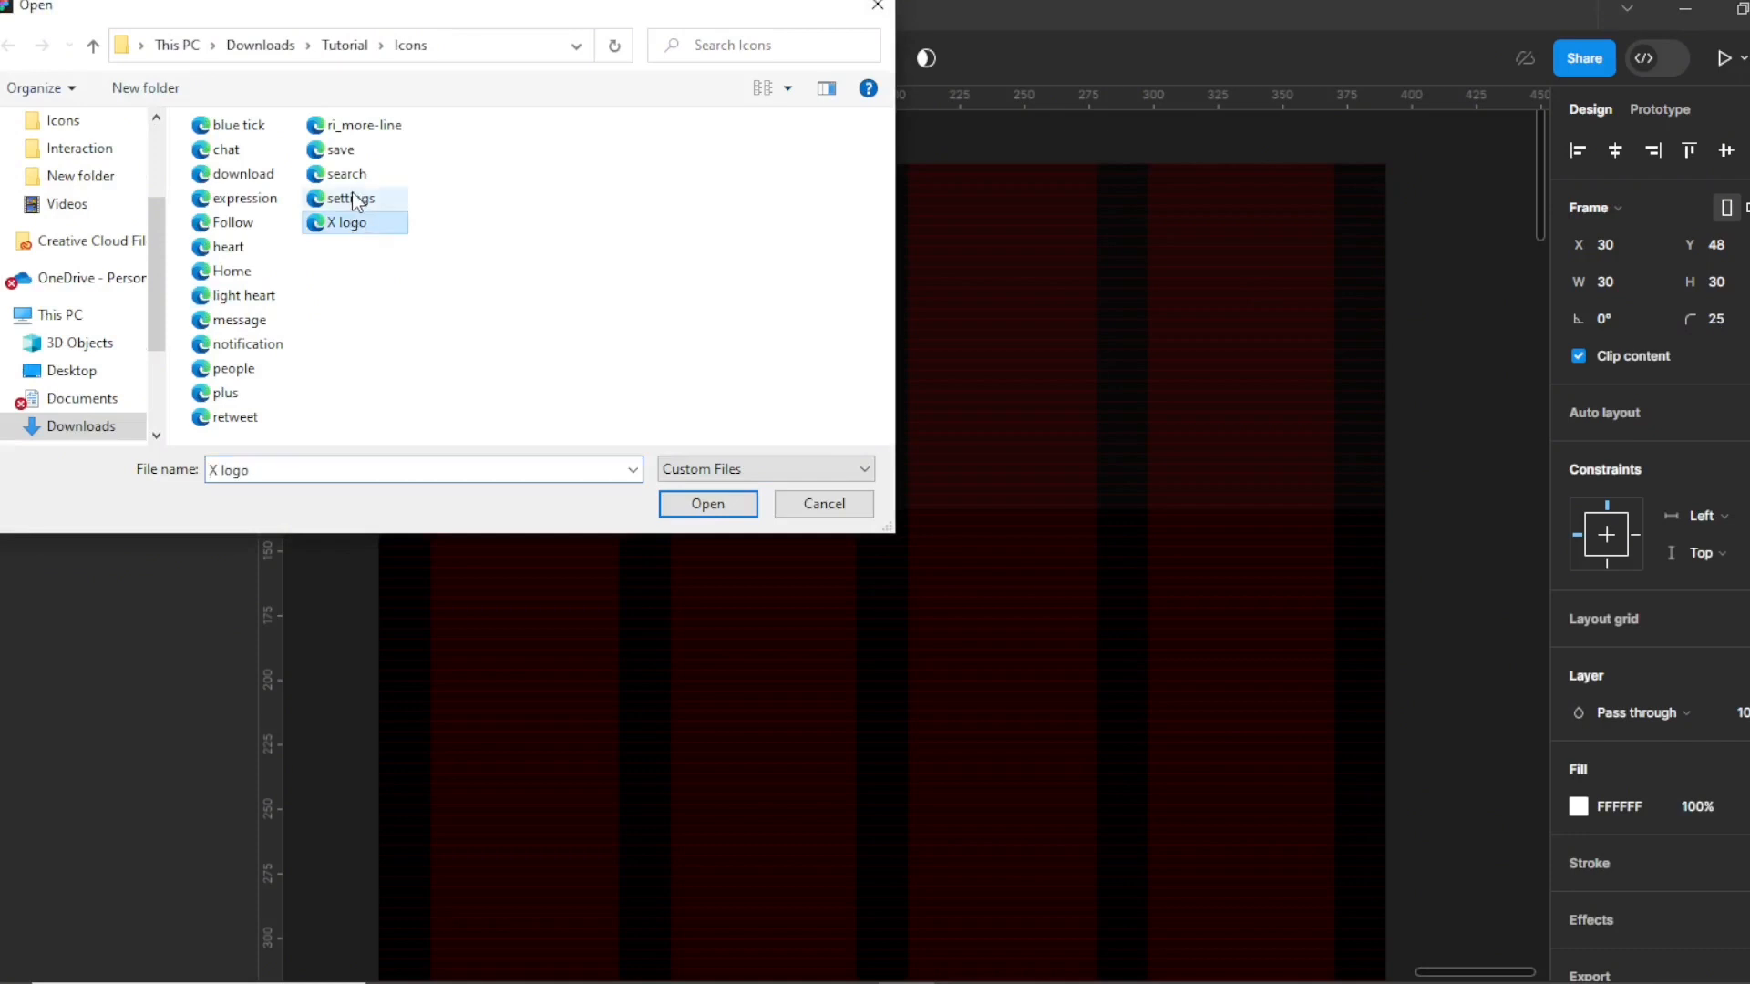
pyautogui.keyDown('ctrl'); pyautogui.click(354, 198); pyautogui.keyUp('ctrl')
pyautogui.click(707, 504)
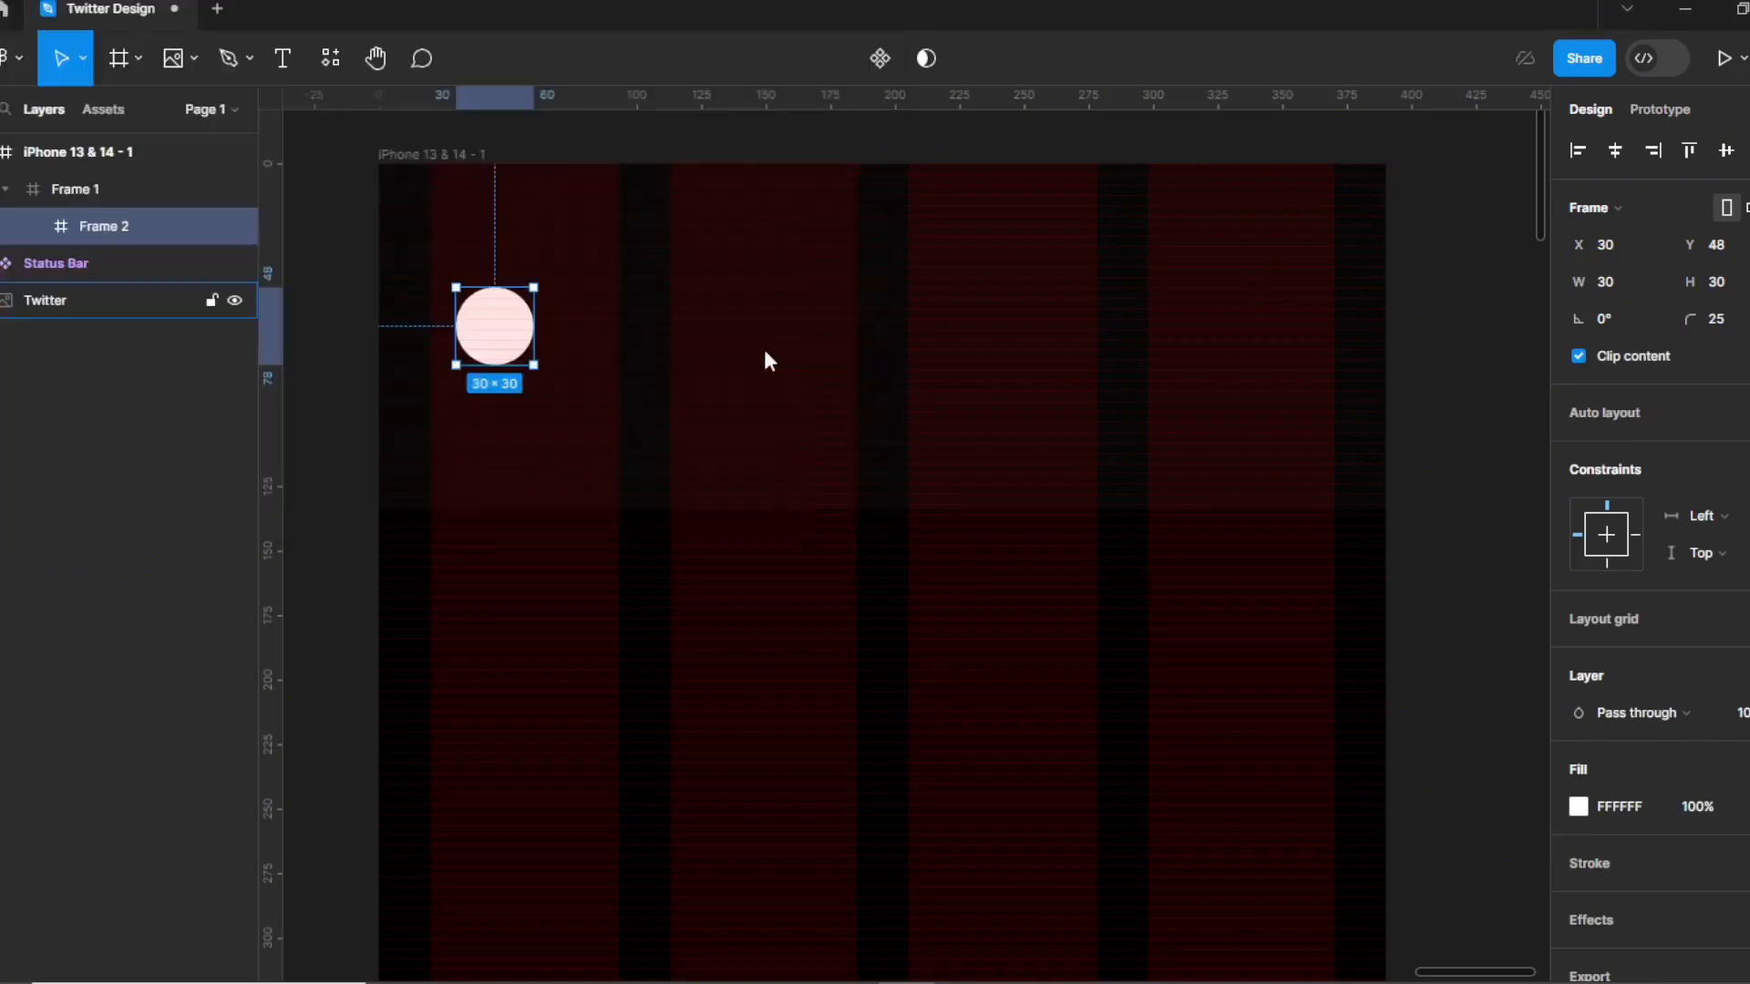
pyautogui.click(832, 360)
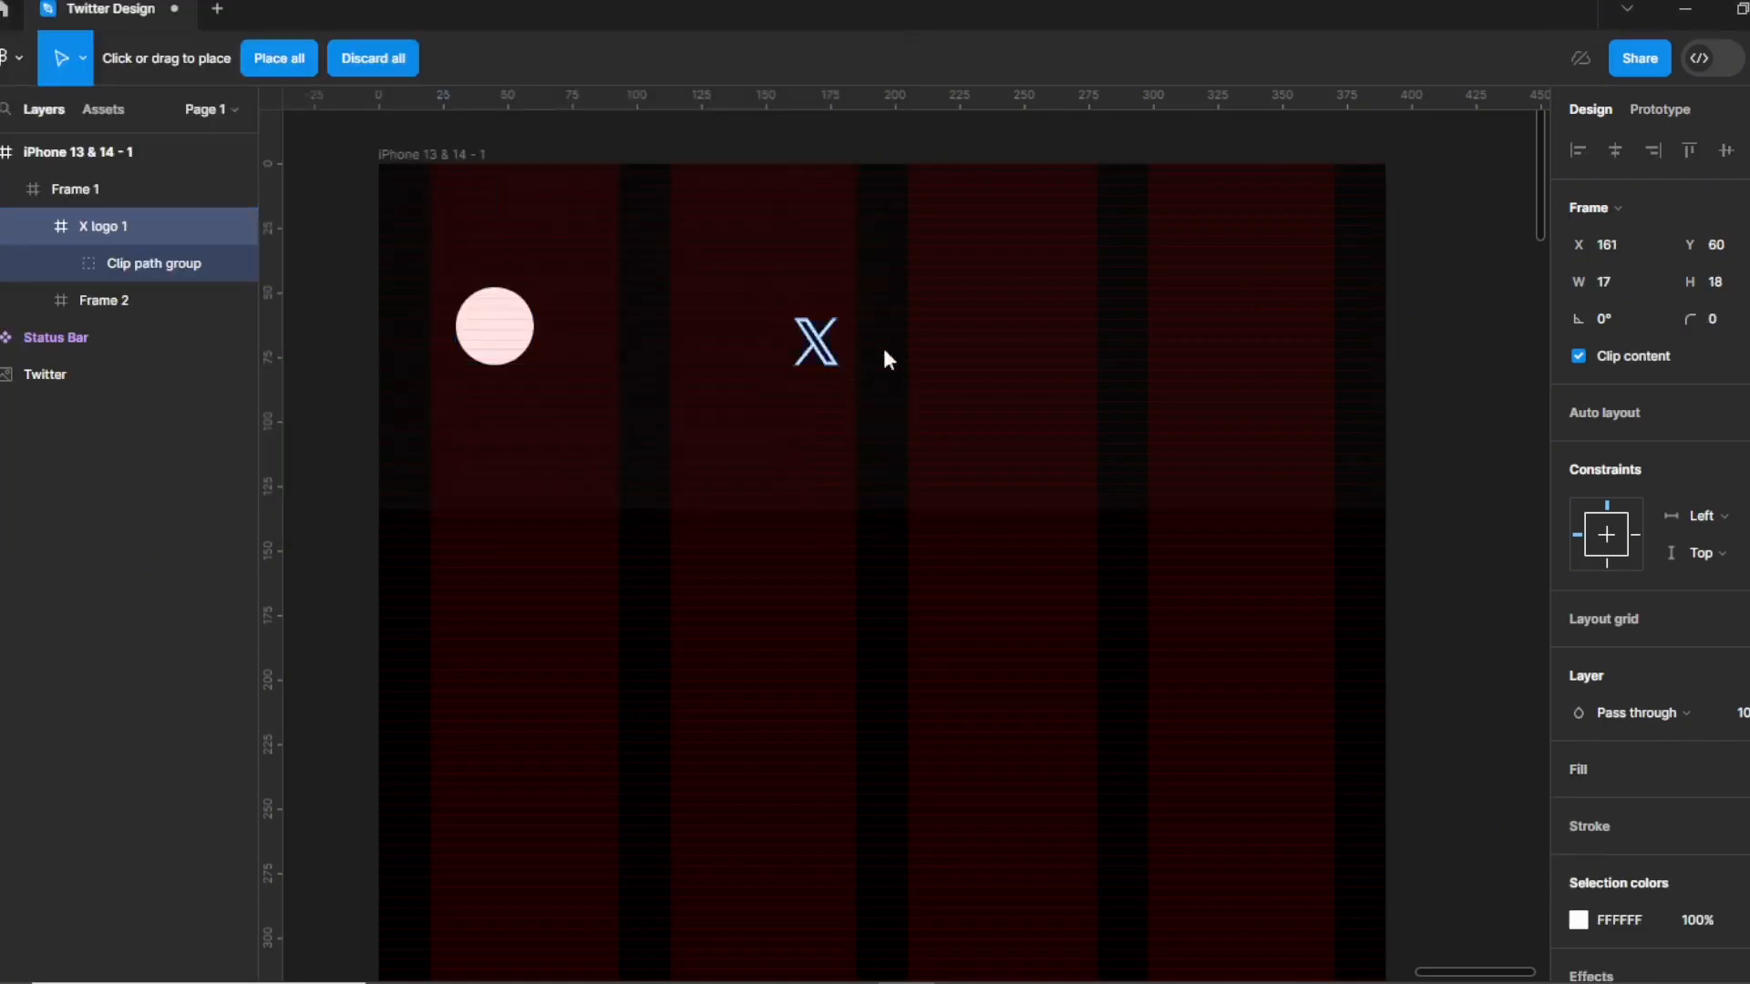
pyautogui.click(1192, 343)
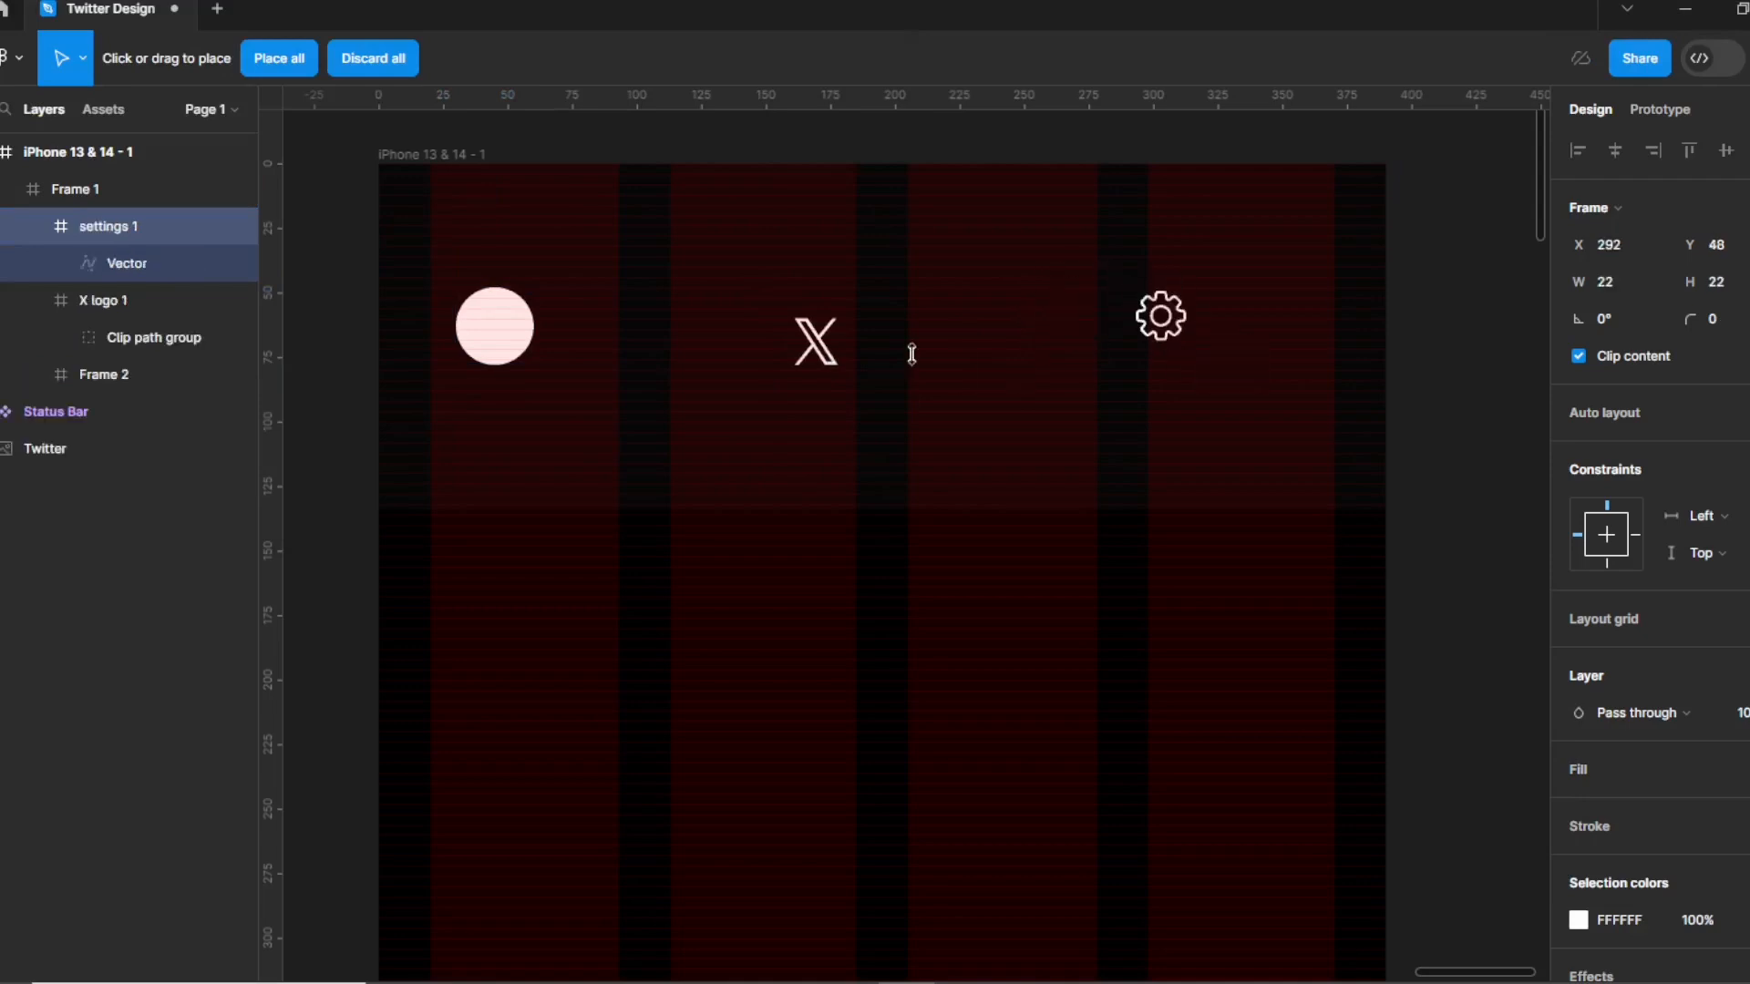
# Resize the X logo to 26 wide and nudge it into position.
pyautogui.click(815, 342)
pyautogui.click(1633, 284)
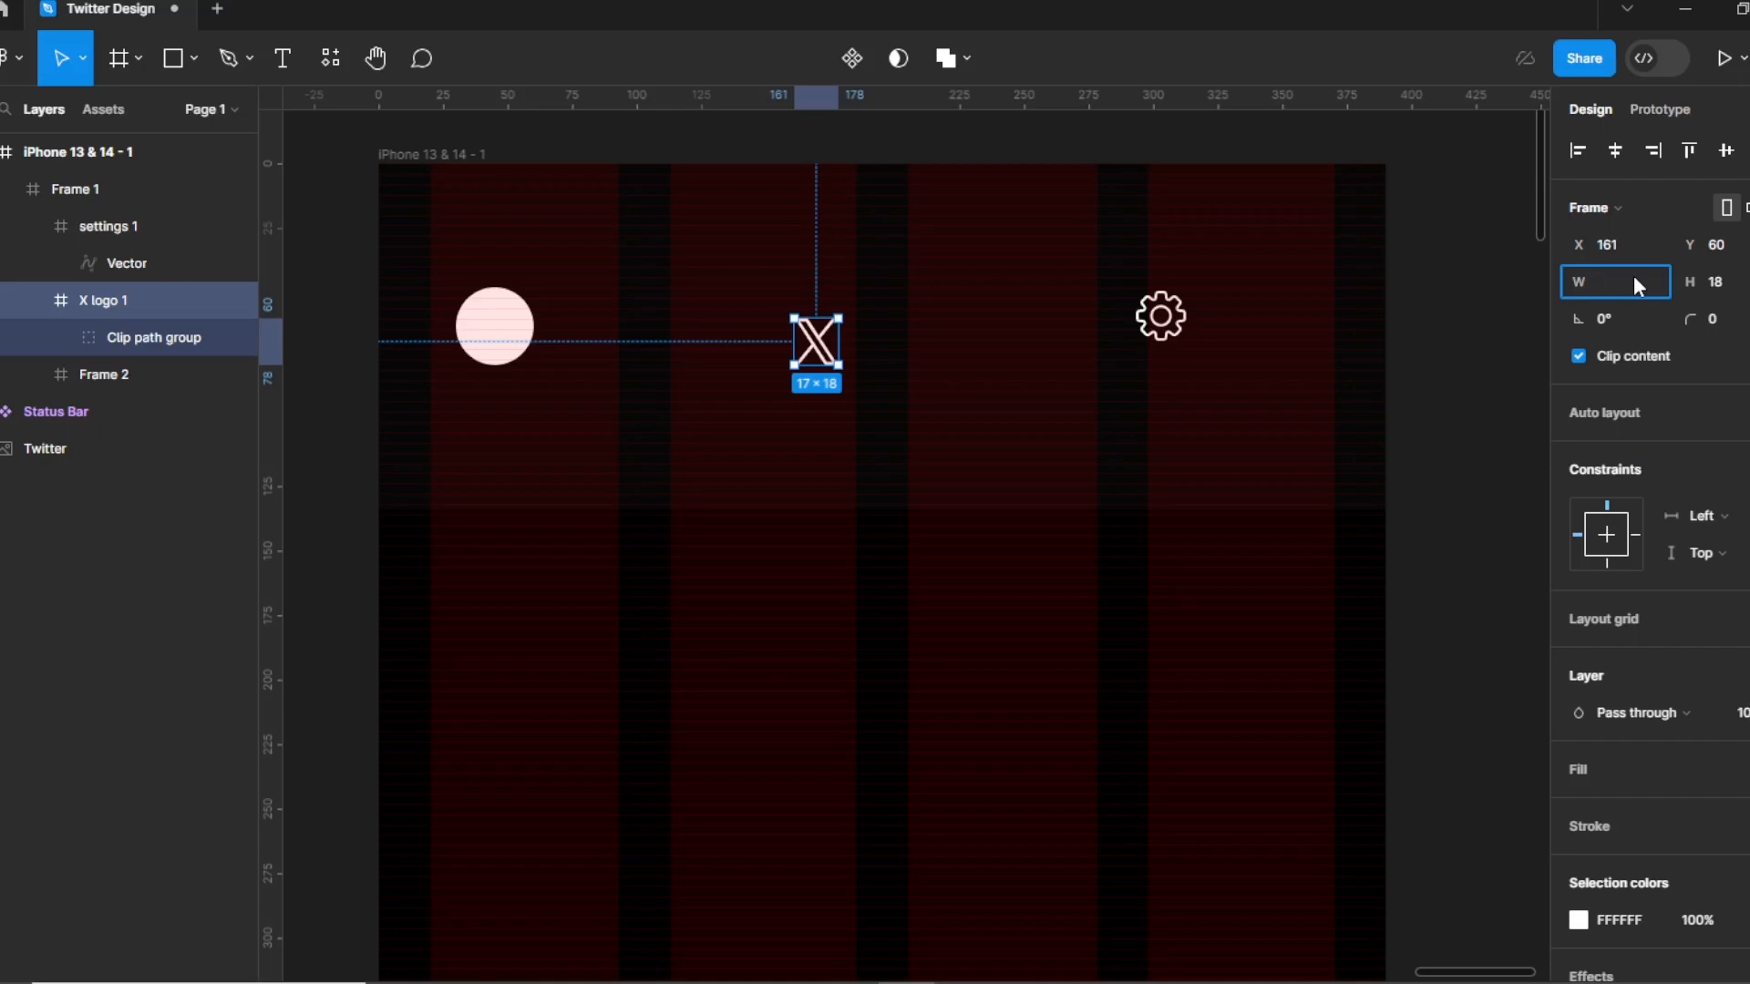
pyautogui.write('26')
pyautogui.press('Return')
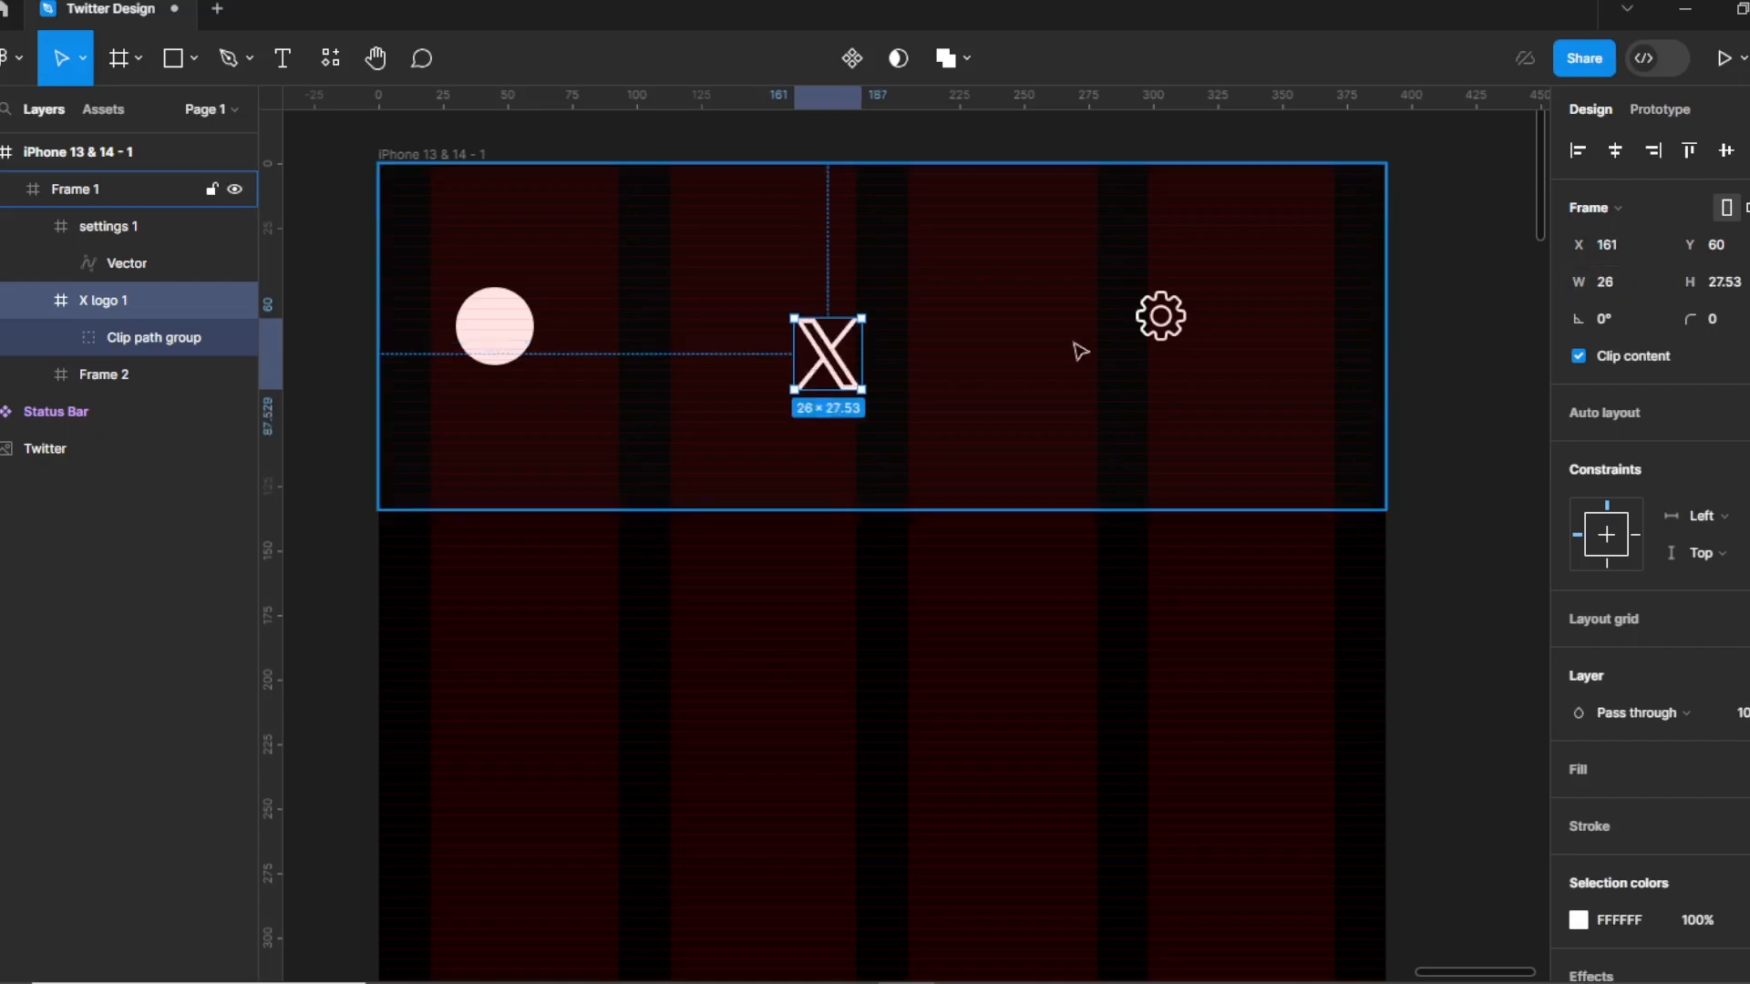
pyautogui.moveTo(824, 357); pyautogui.dragTo(838, 330)
pyautogui.click(1620, 274)
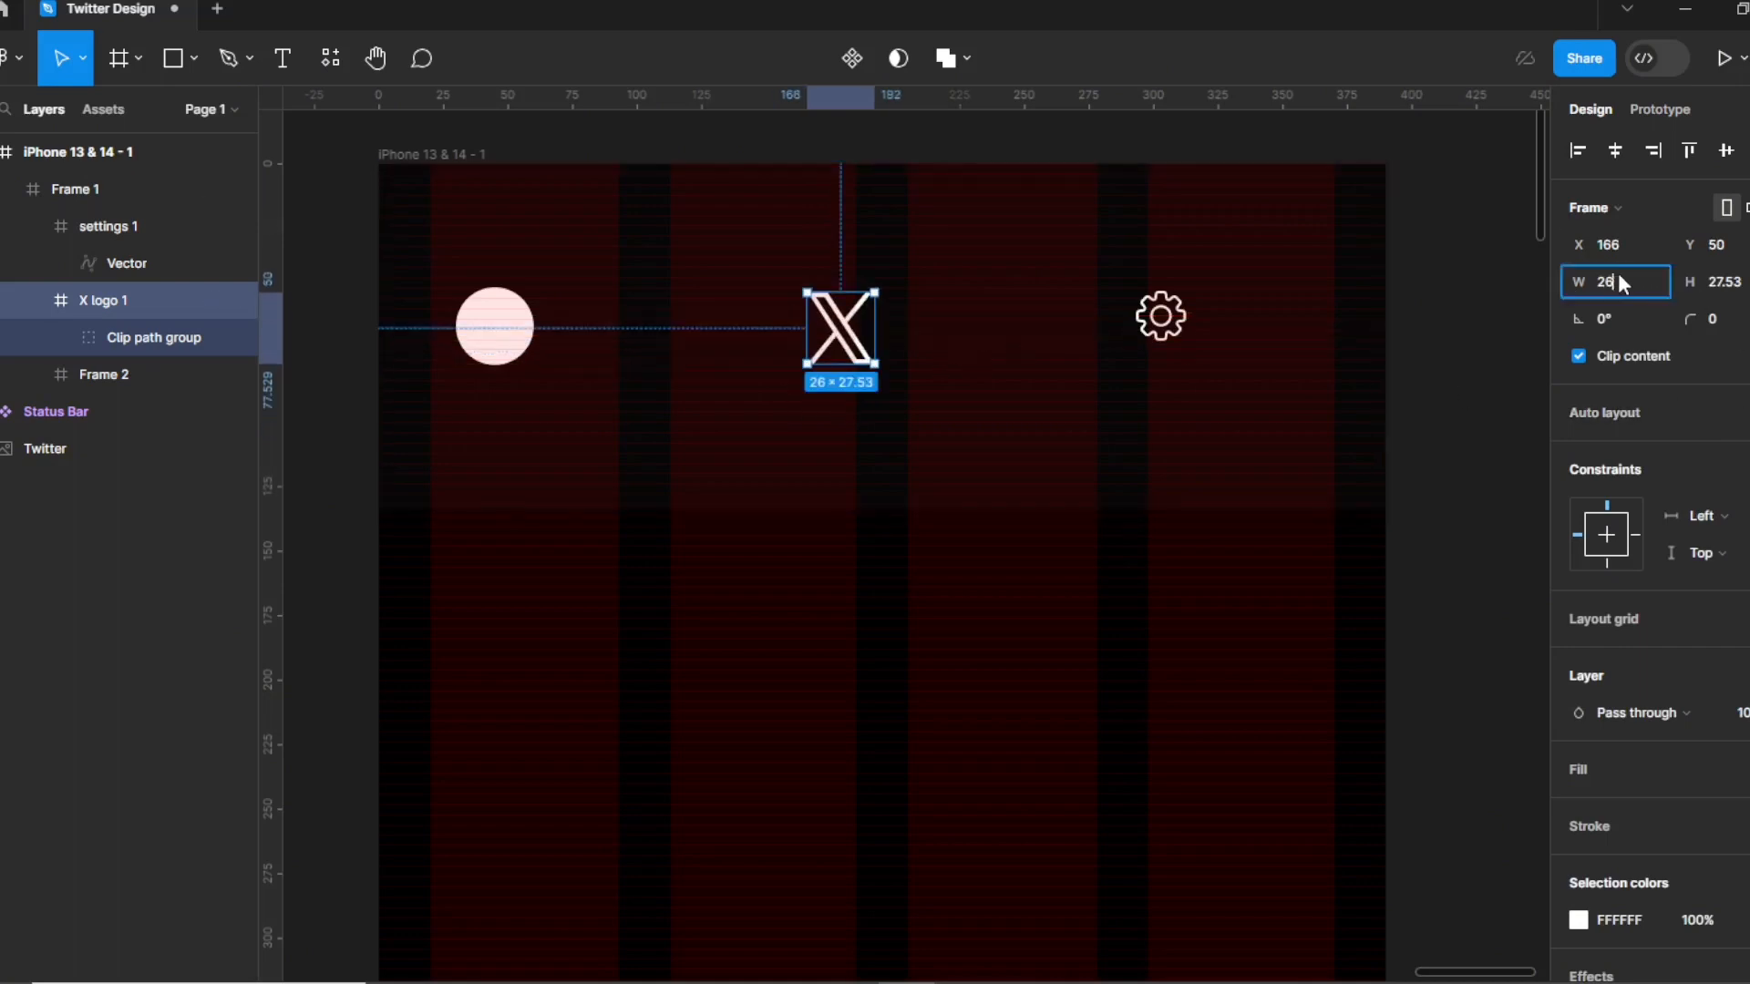
pyautogui.write('4')
# Resize the settings gear icon to 24×24.
pyautogui.click(1163, 328)
pyautogui.doubleClick(1164, 330)
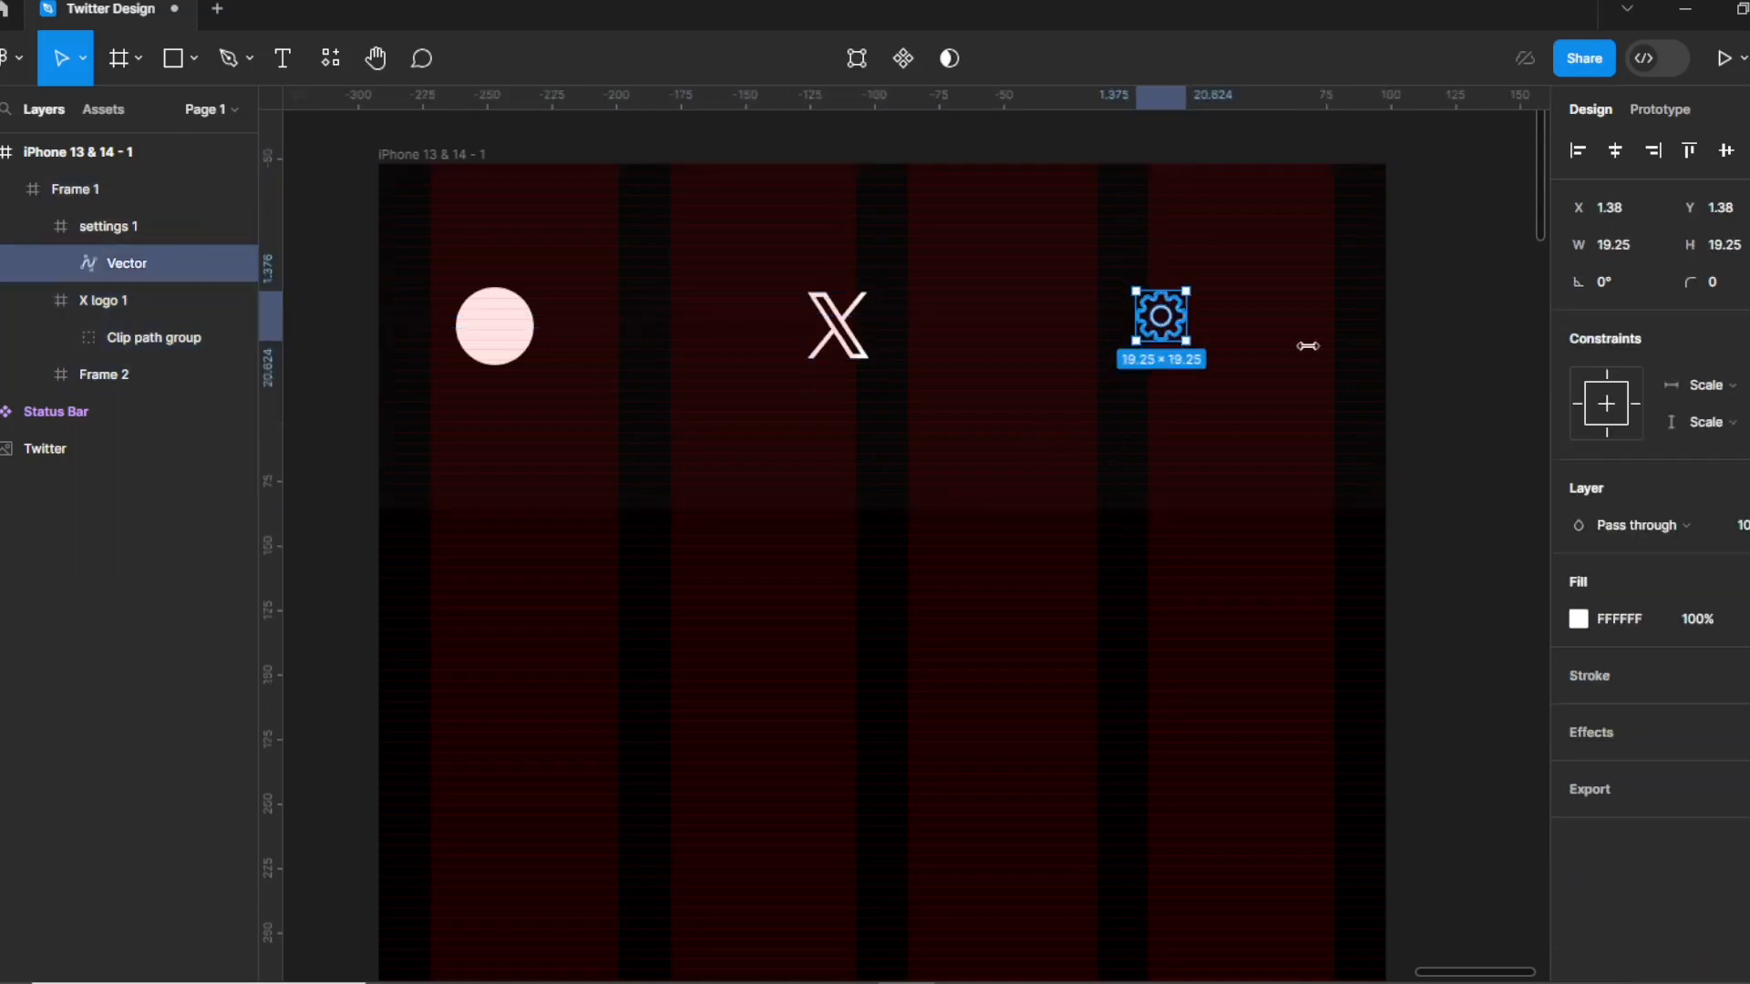
pyautogui.click(1187, 326)
pyautogui.doubleClick(1185, 325)
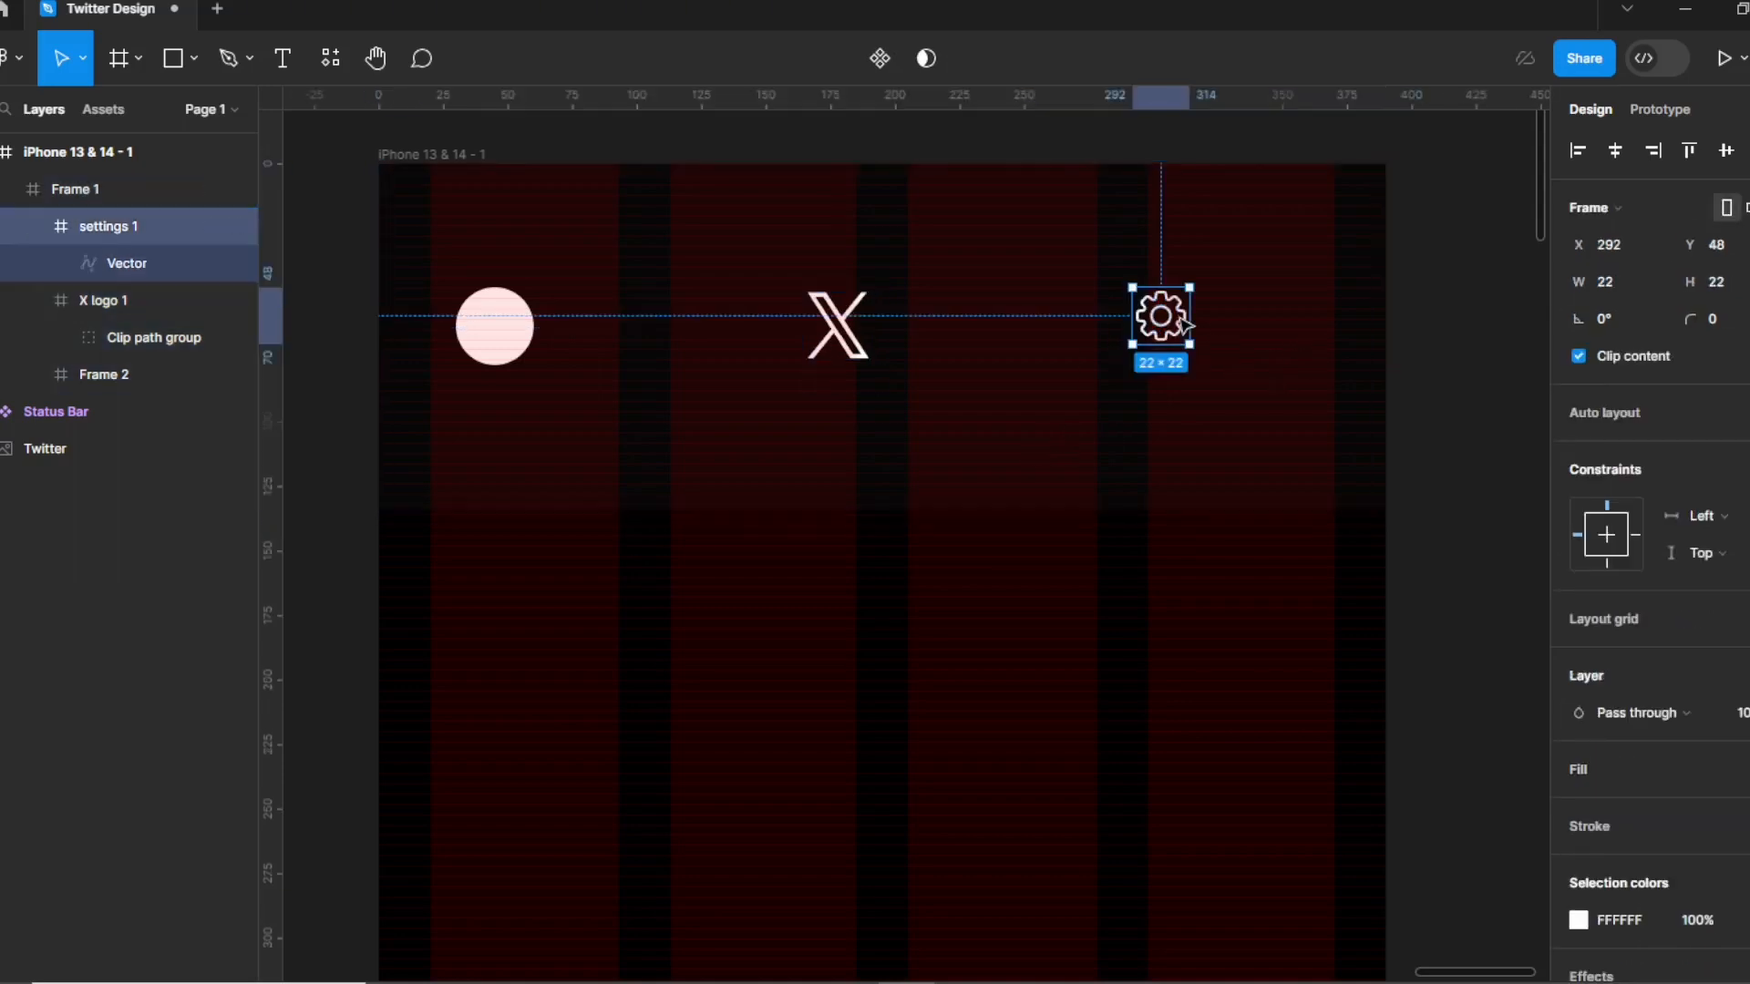
pyautogui.write('24')
pyautogui.press('Tab')
pyautogui.write('24')
pyautogui.press('Return')
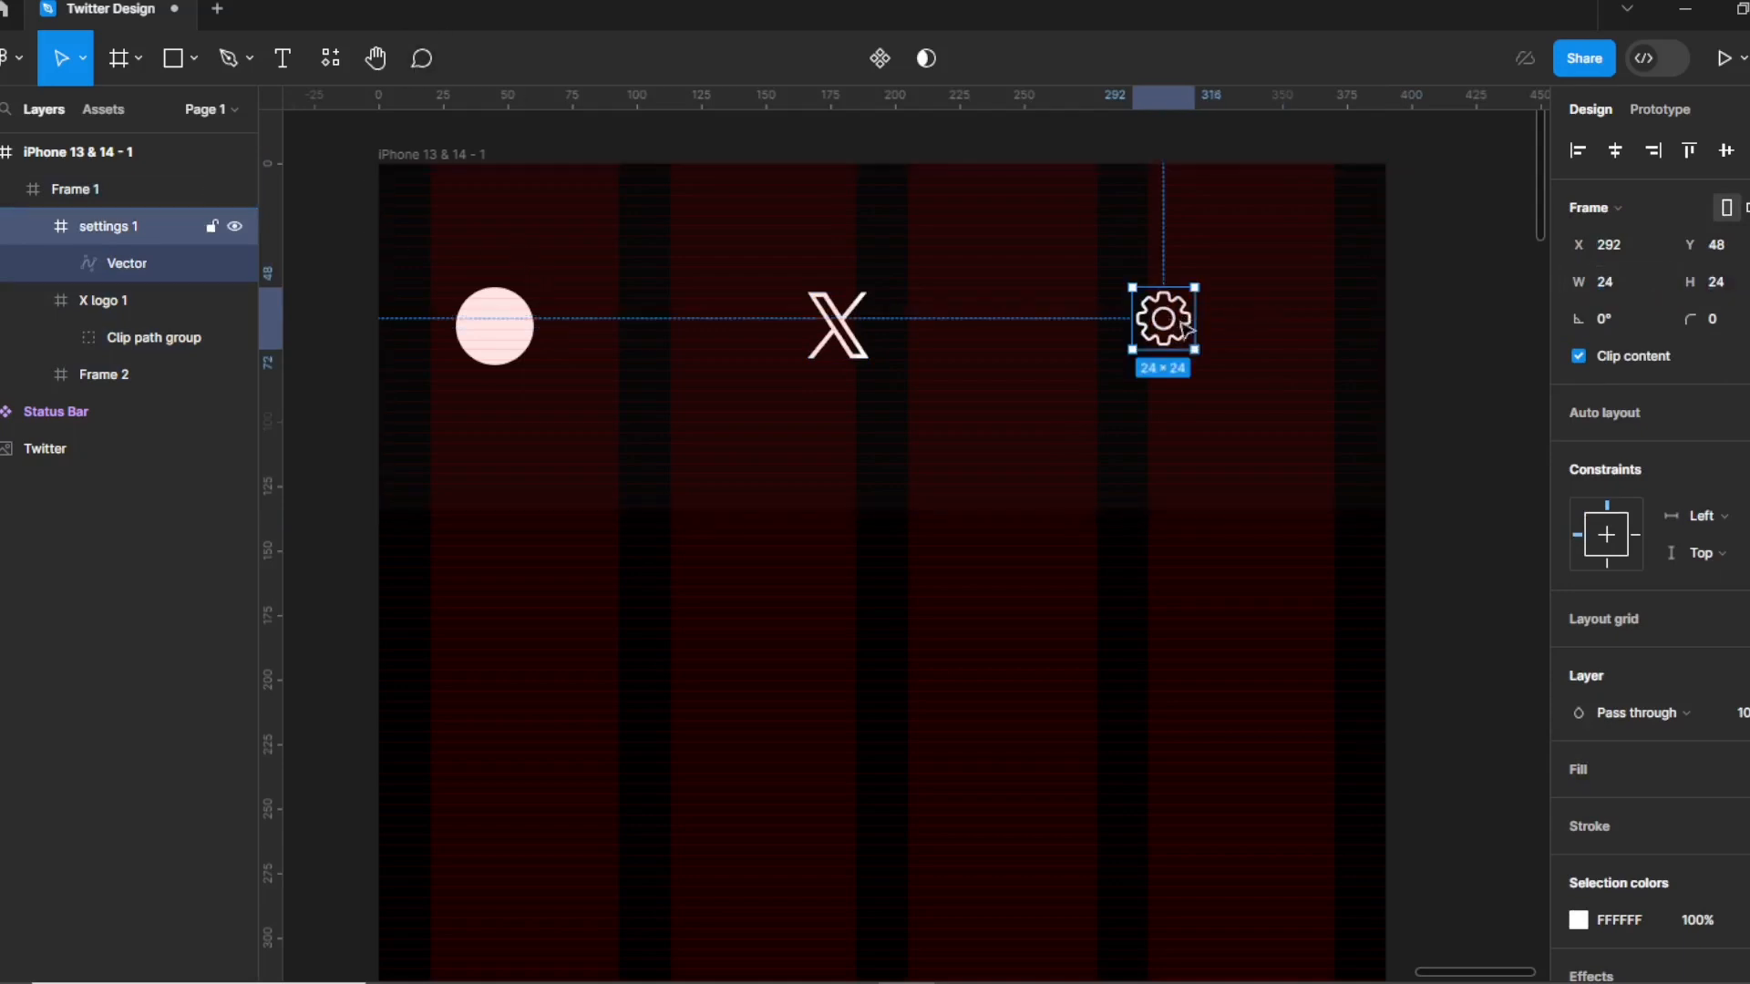
# Arrange avatar, X logo and gear in a row, wrap them in auto layout, and centre vertically.
pyautogui.moveTo(1187, 330); pyautogui.dragTo(1319, 333)
pyautogui.moveTo(501, 326)
pyautogui.mouseDown()
pyautogui.moveTo(464, 320)
pyautogui.moveTo(485, 330)
pyautogui.mouseUp()
pyautogui.moveTo(827, 334); pyautogui.dragTo(861, 339)
pyautogui.keyDown('shift'); pyautogui.click(473, 324); pyautogui.keyUp('shift')
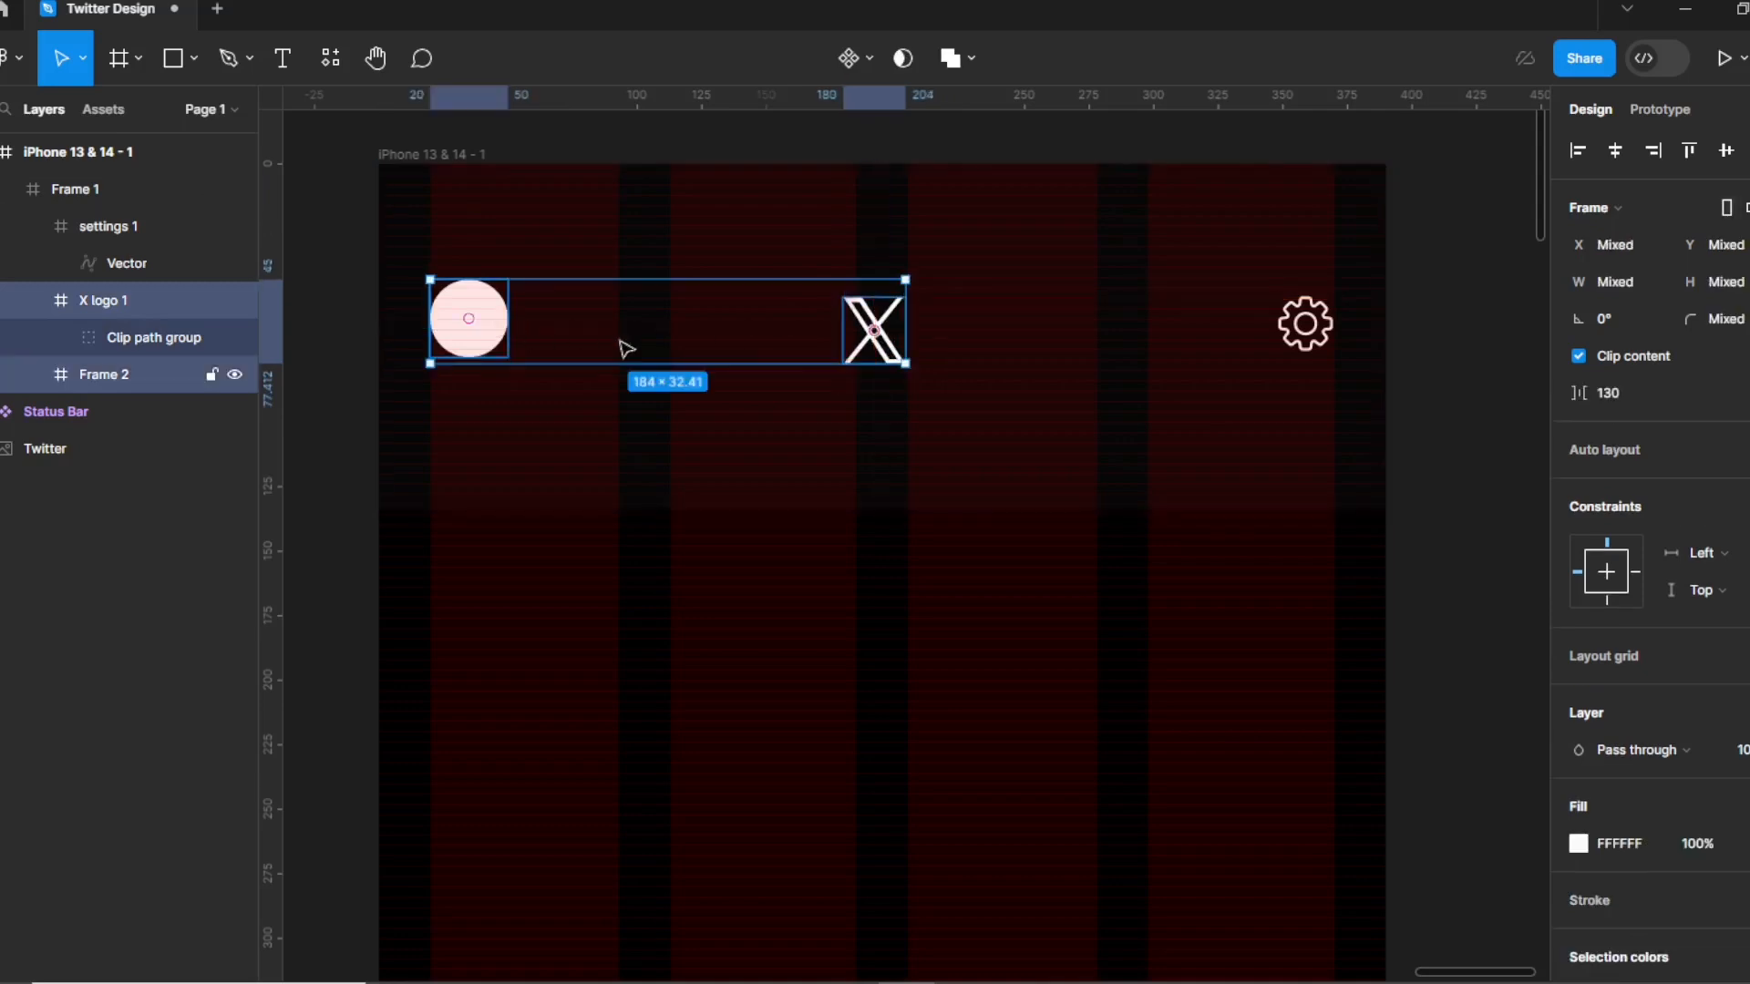
pyautogui.keyDown('shift'); pyautogui.click(1295, 347); pyautogui.keyUp('shift')
pyautogui.hotkey('shift', 'a')
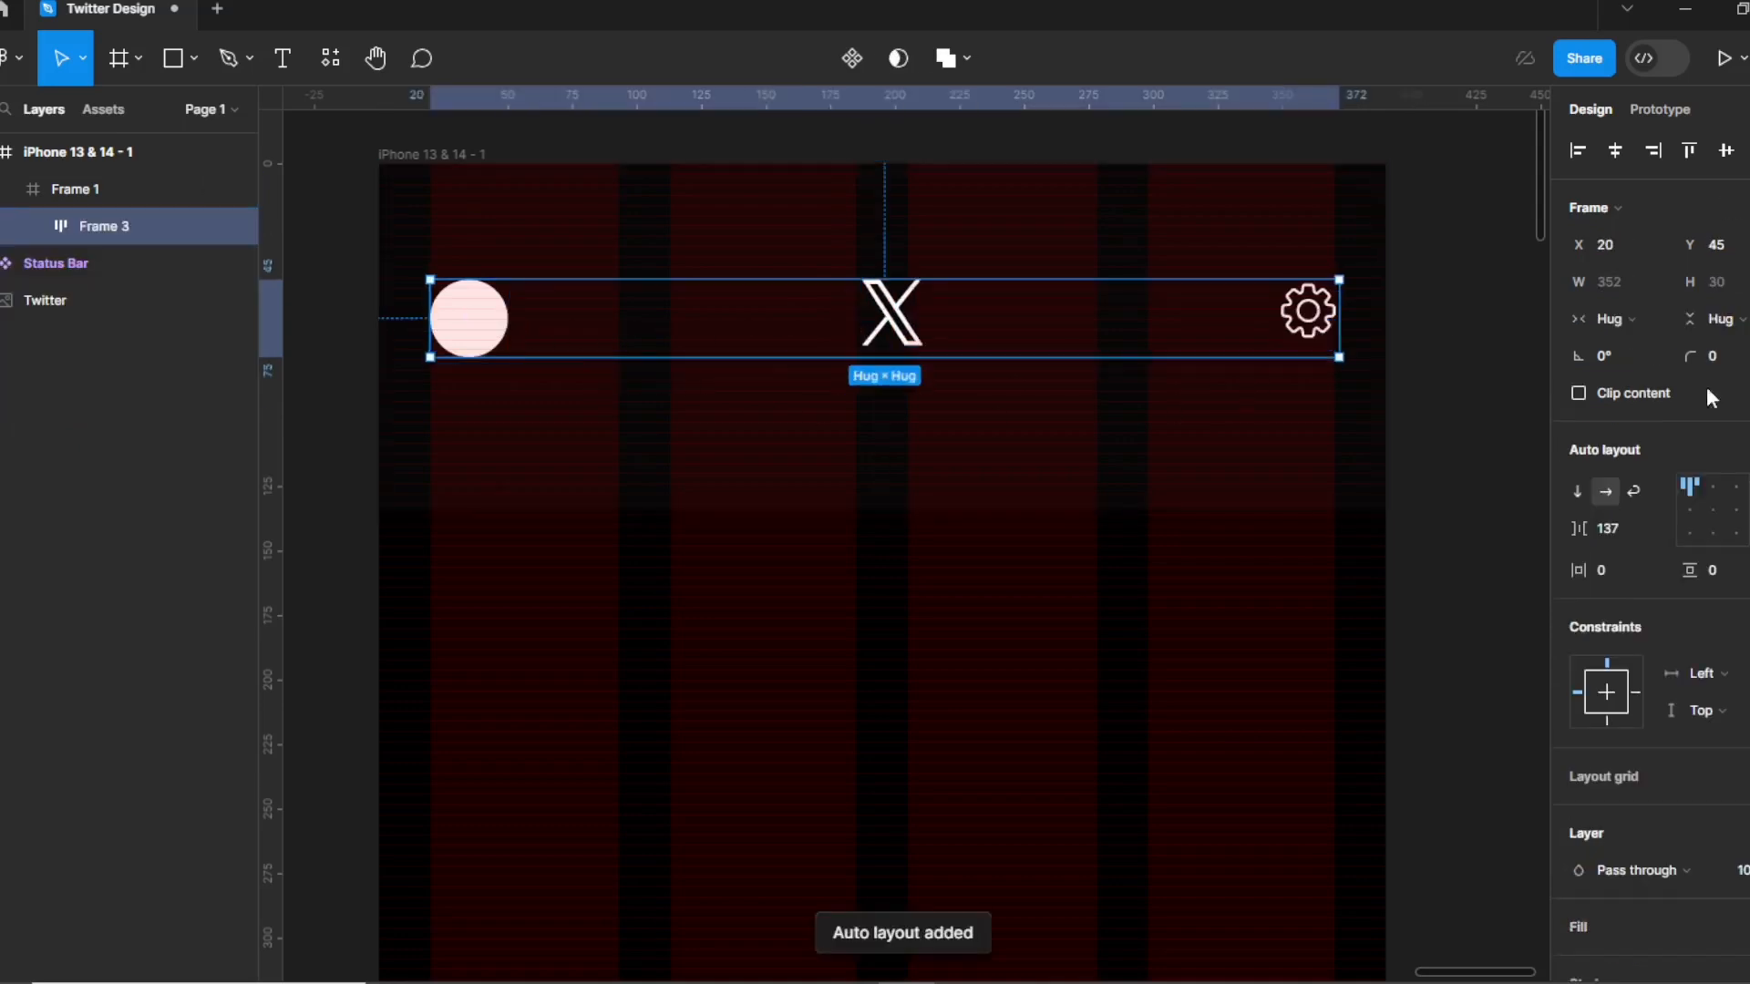
pyautogui.click(1712, 509)
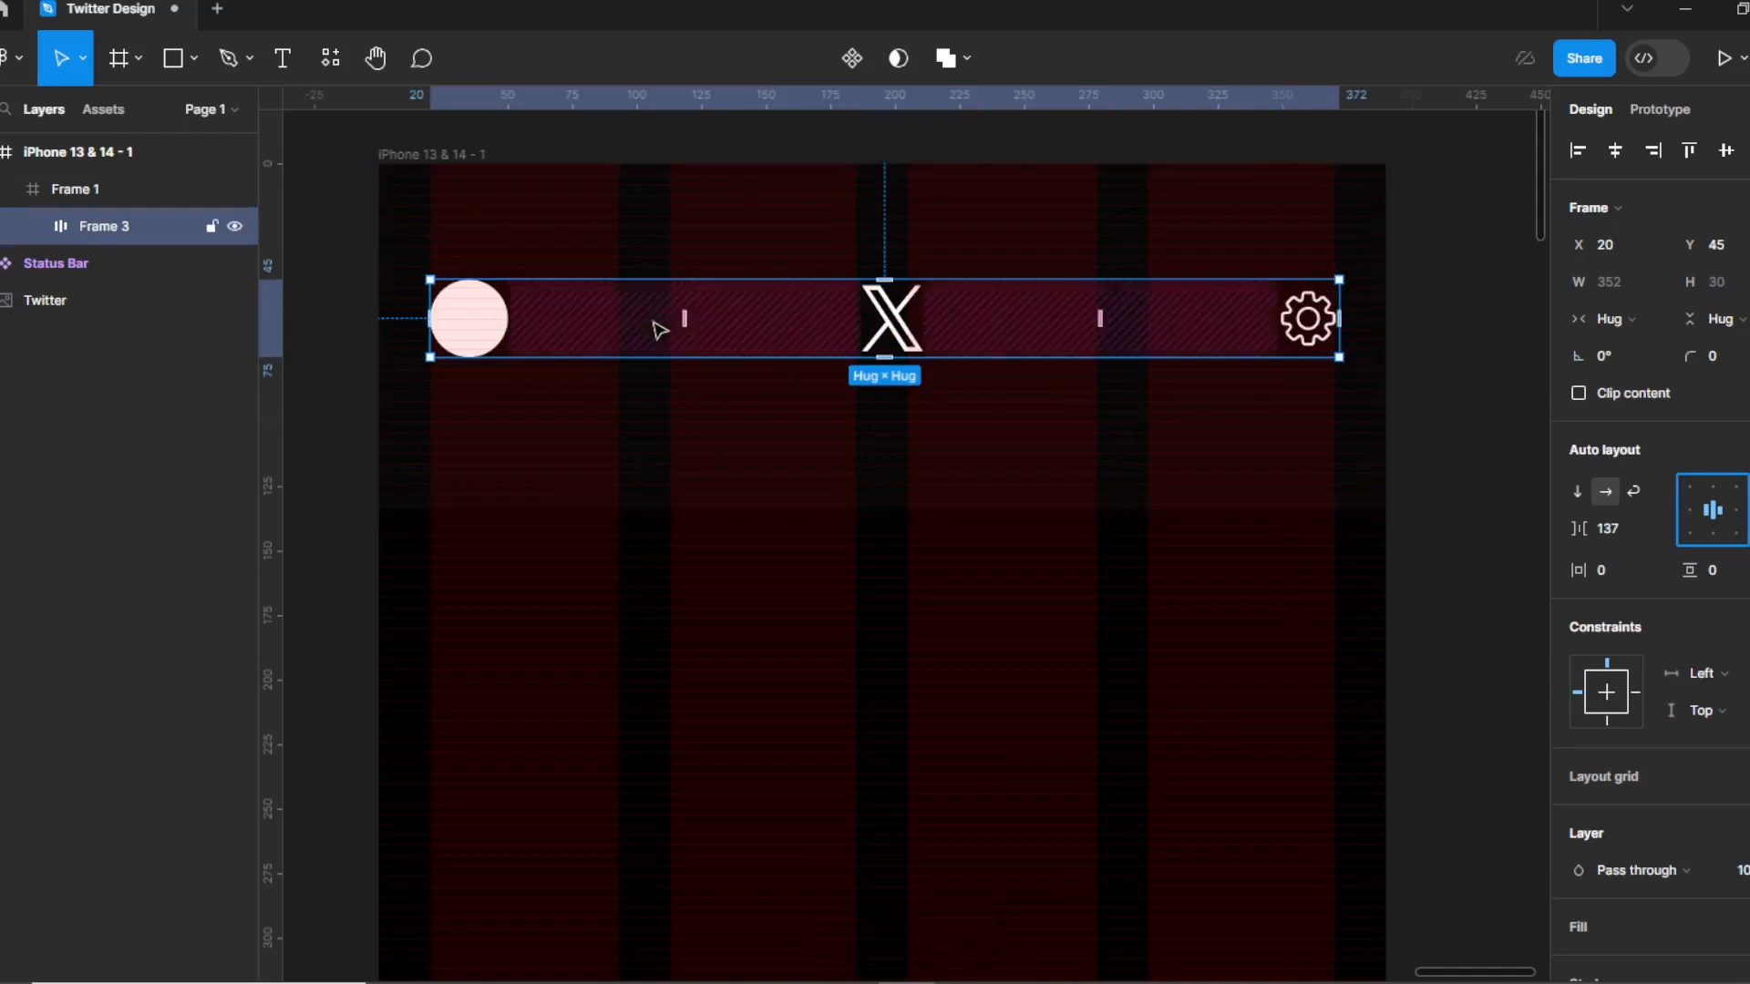
pyautogui.click(1167, 446)
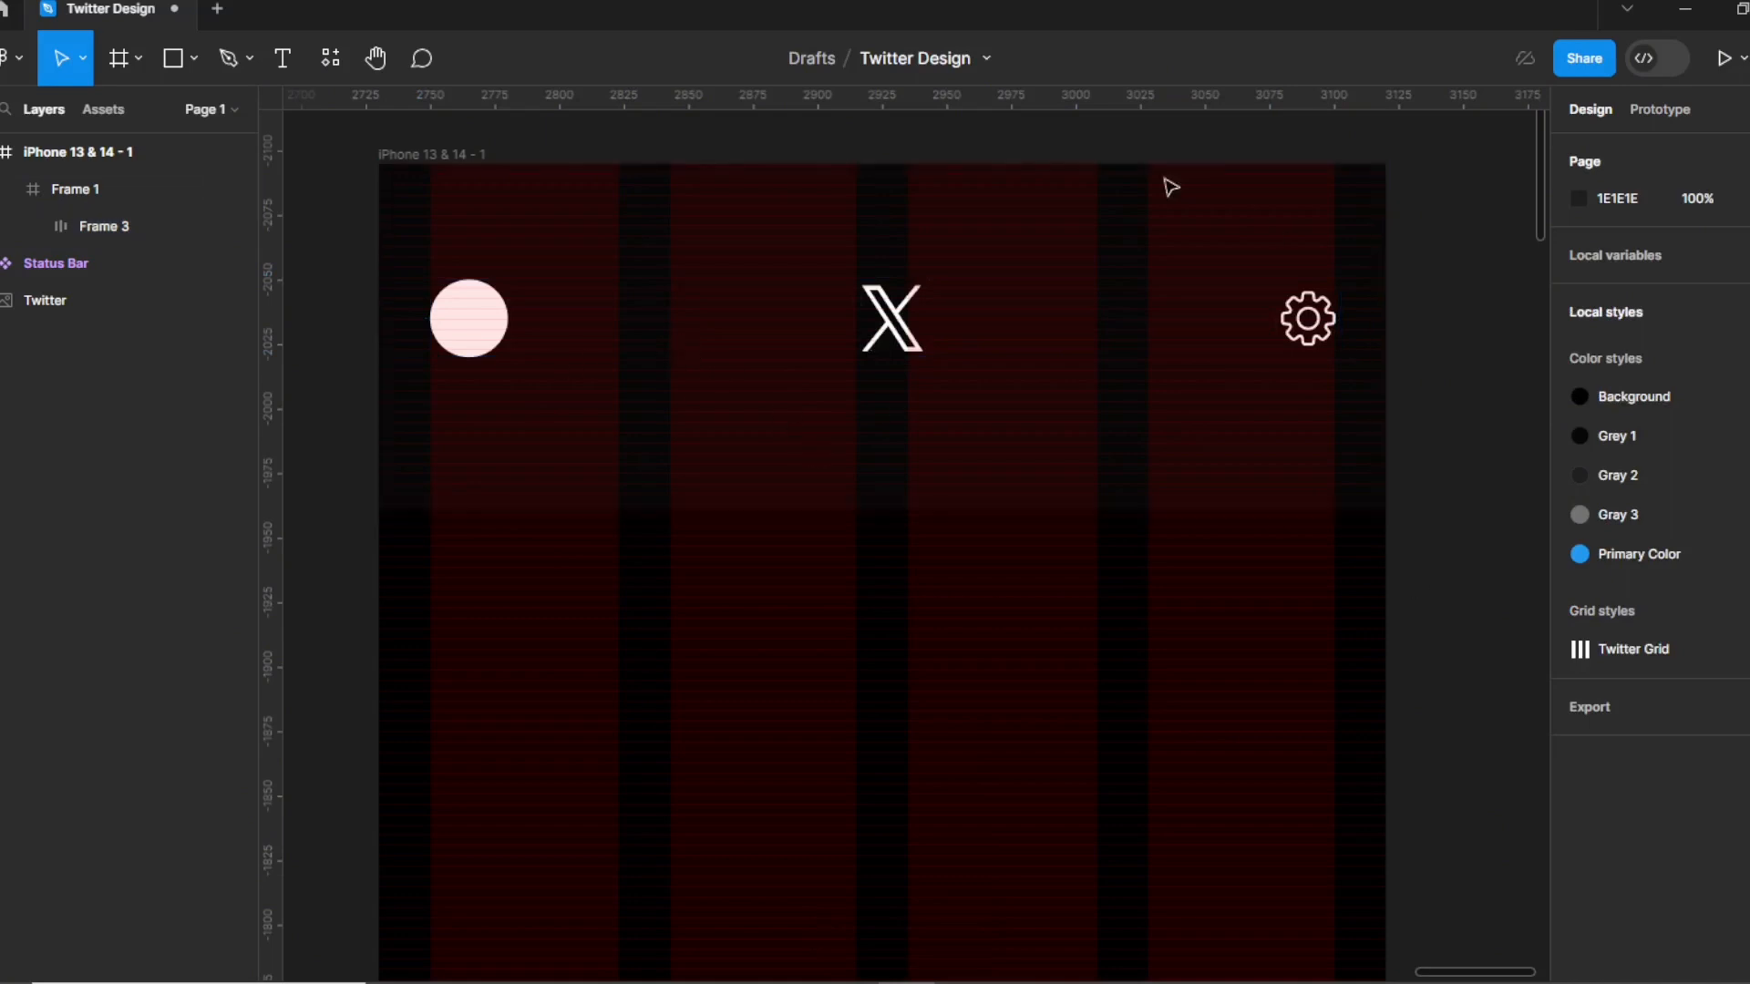
pyautogui.click(283, 60)
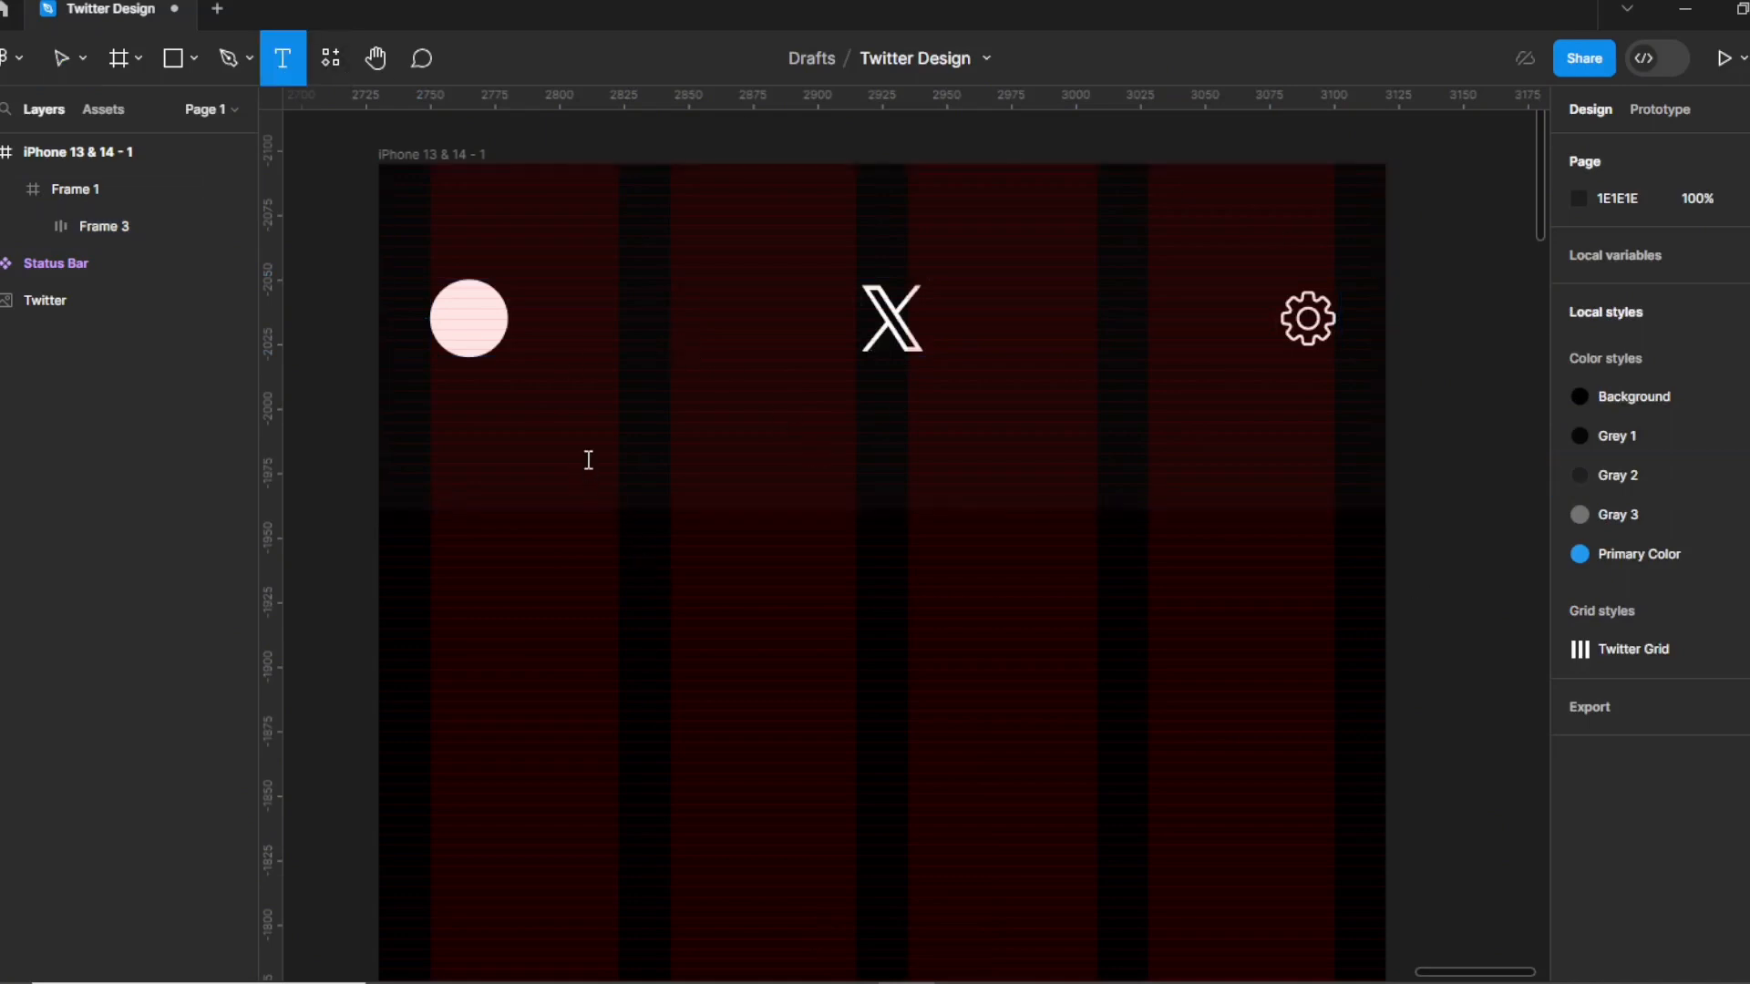
# Add a "For you" text label below the avatar.
pyautogui.click(672, 442)
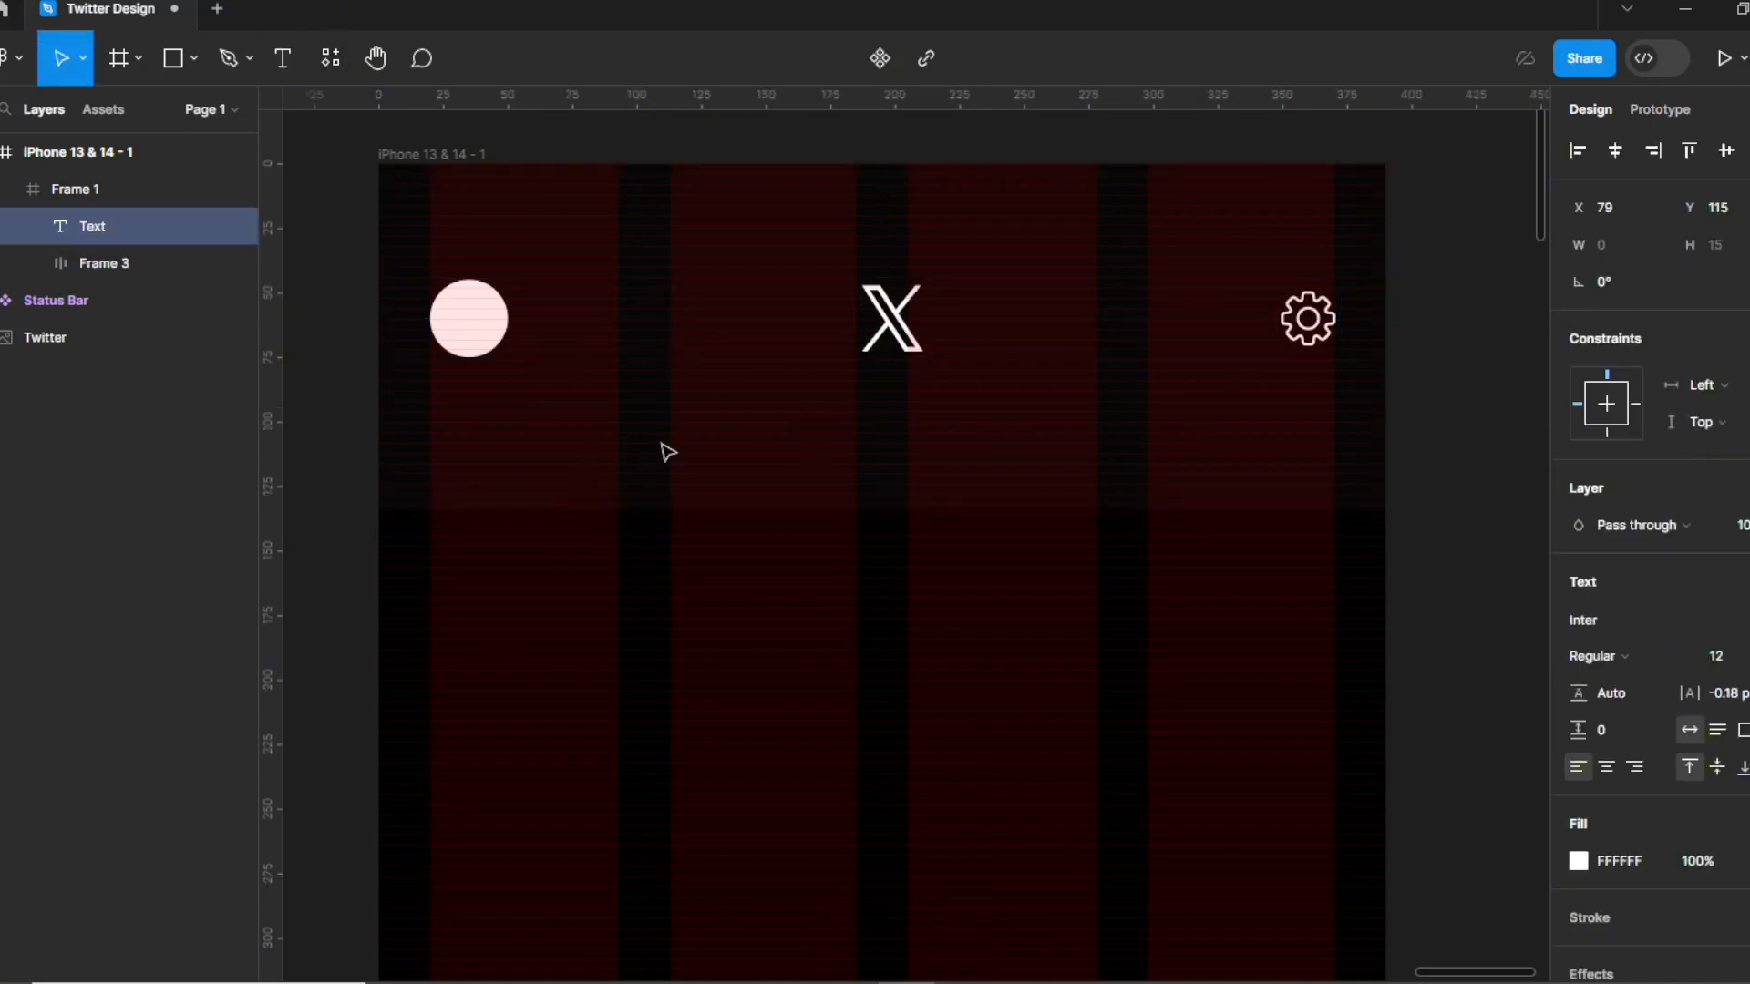
pyautogui.write('Fore')
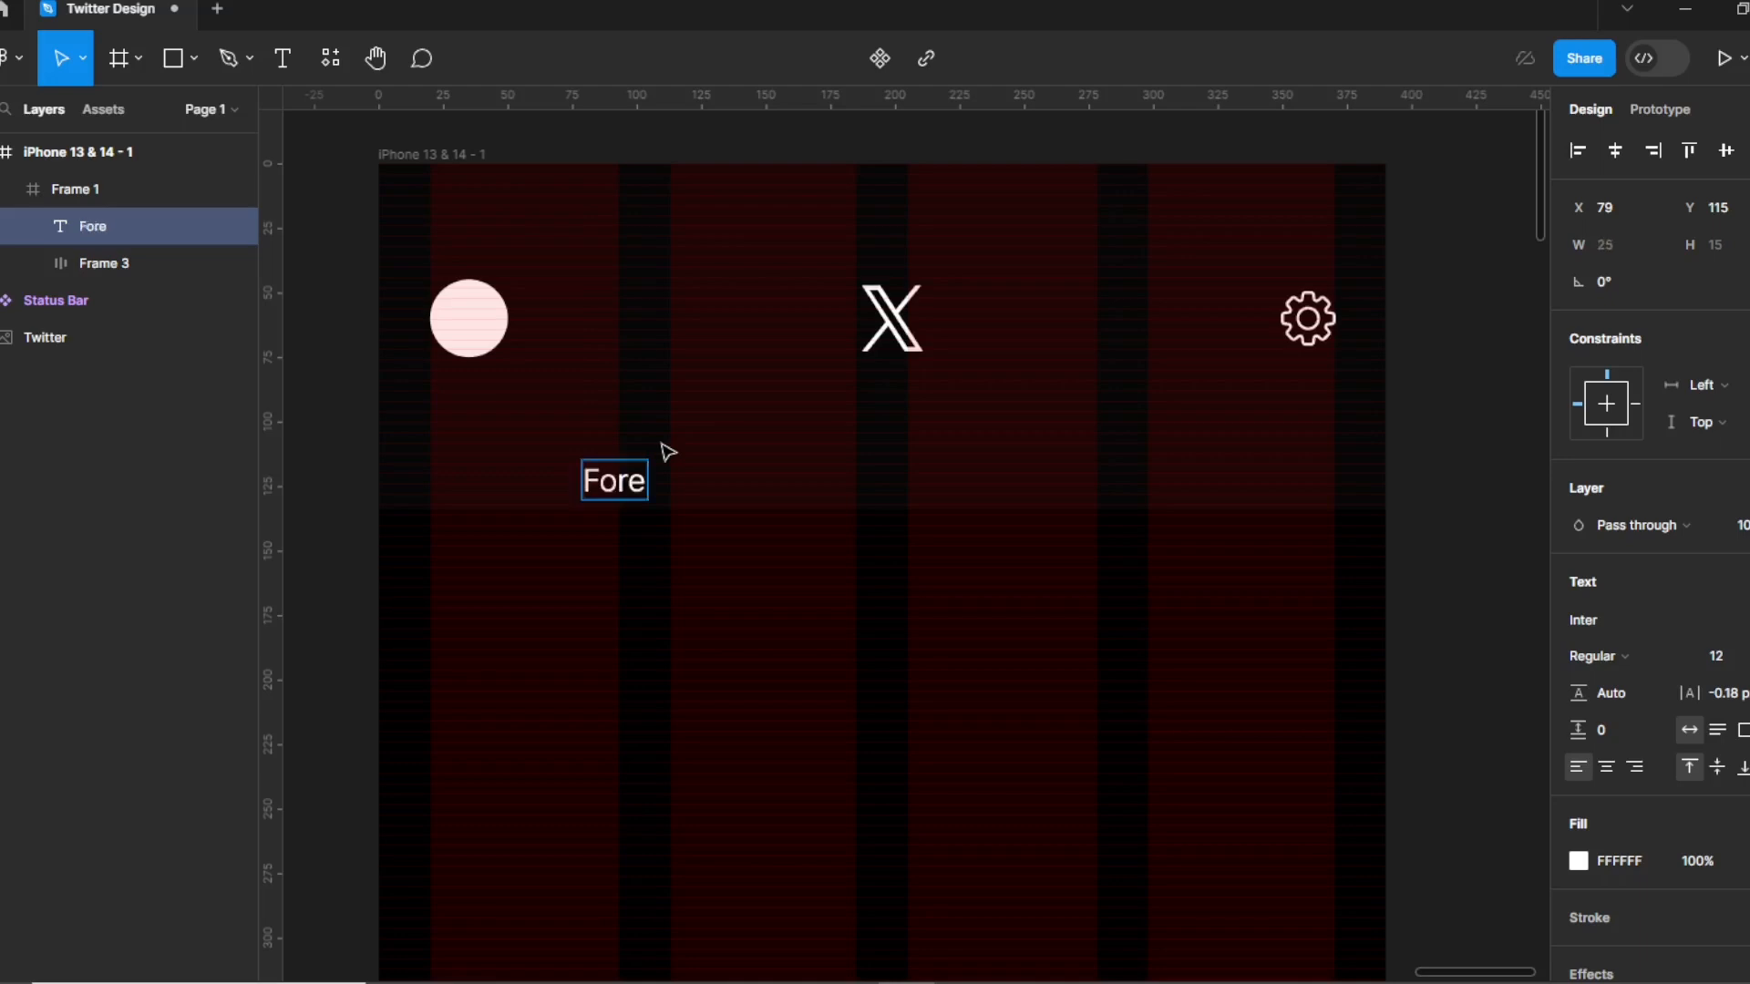
pyautogui.press('BackSpace')
pyautogui.write('you')
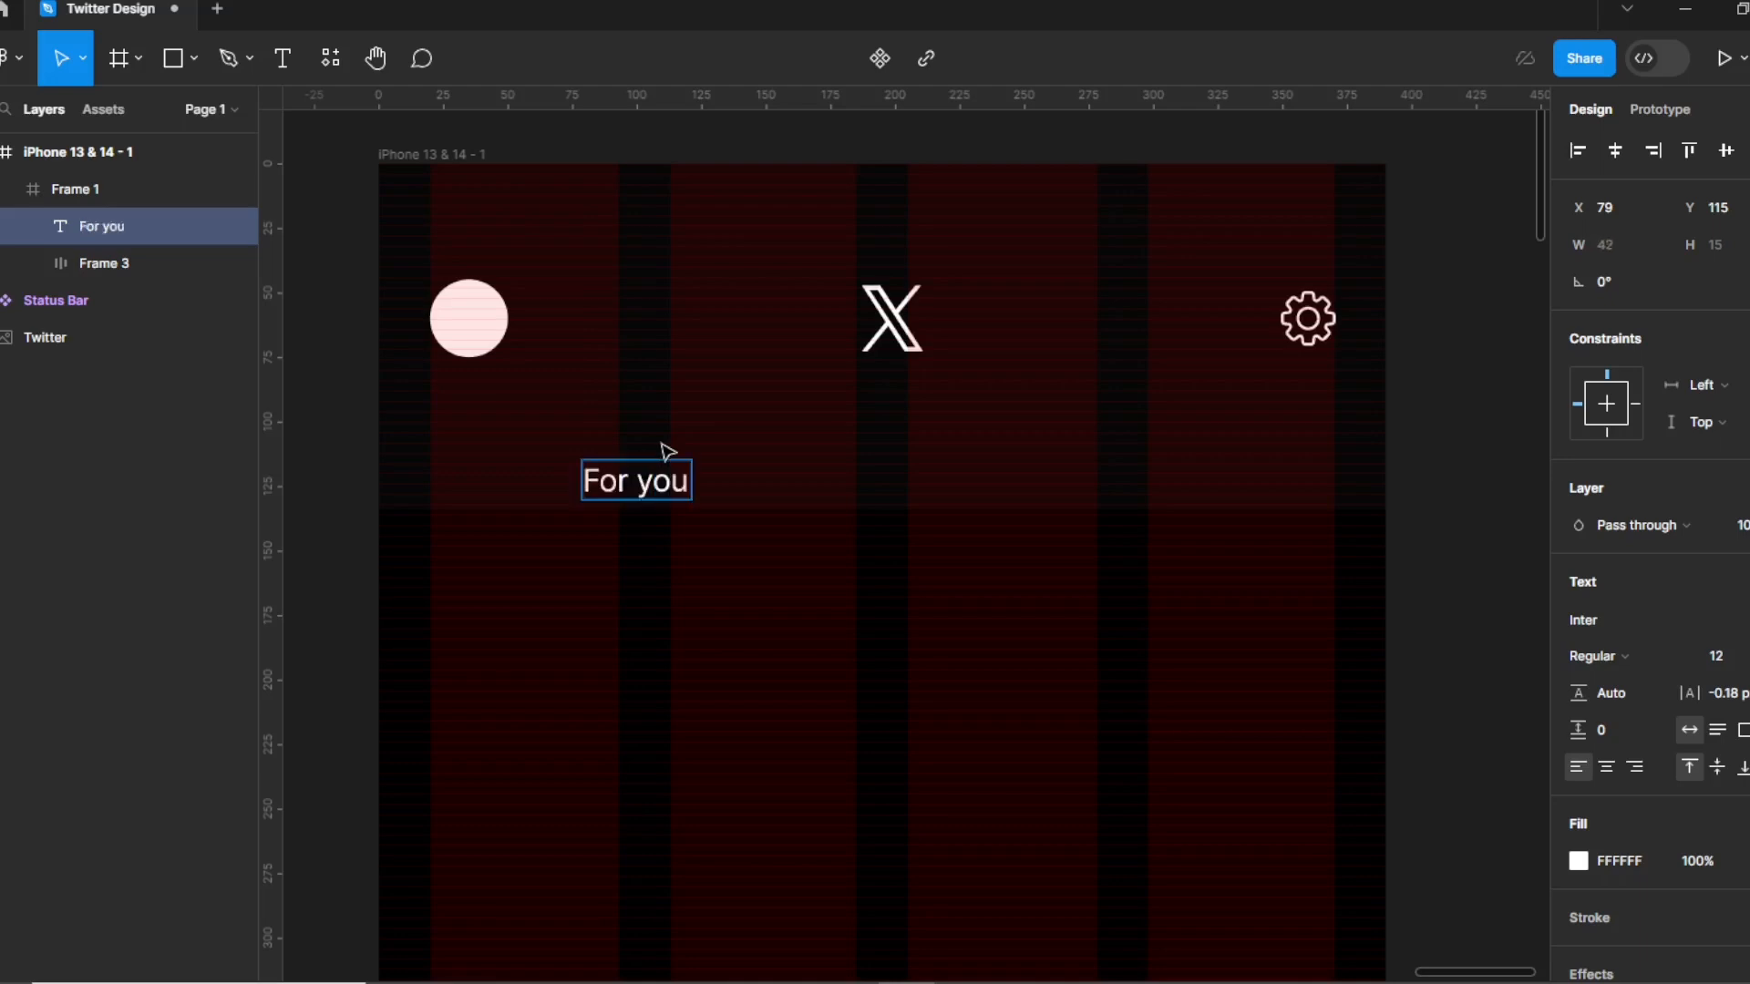
pyautogui.press('Escape')
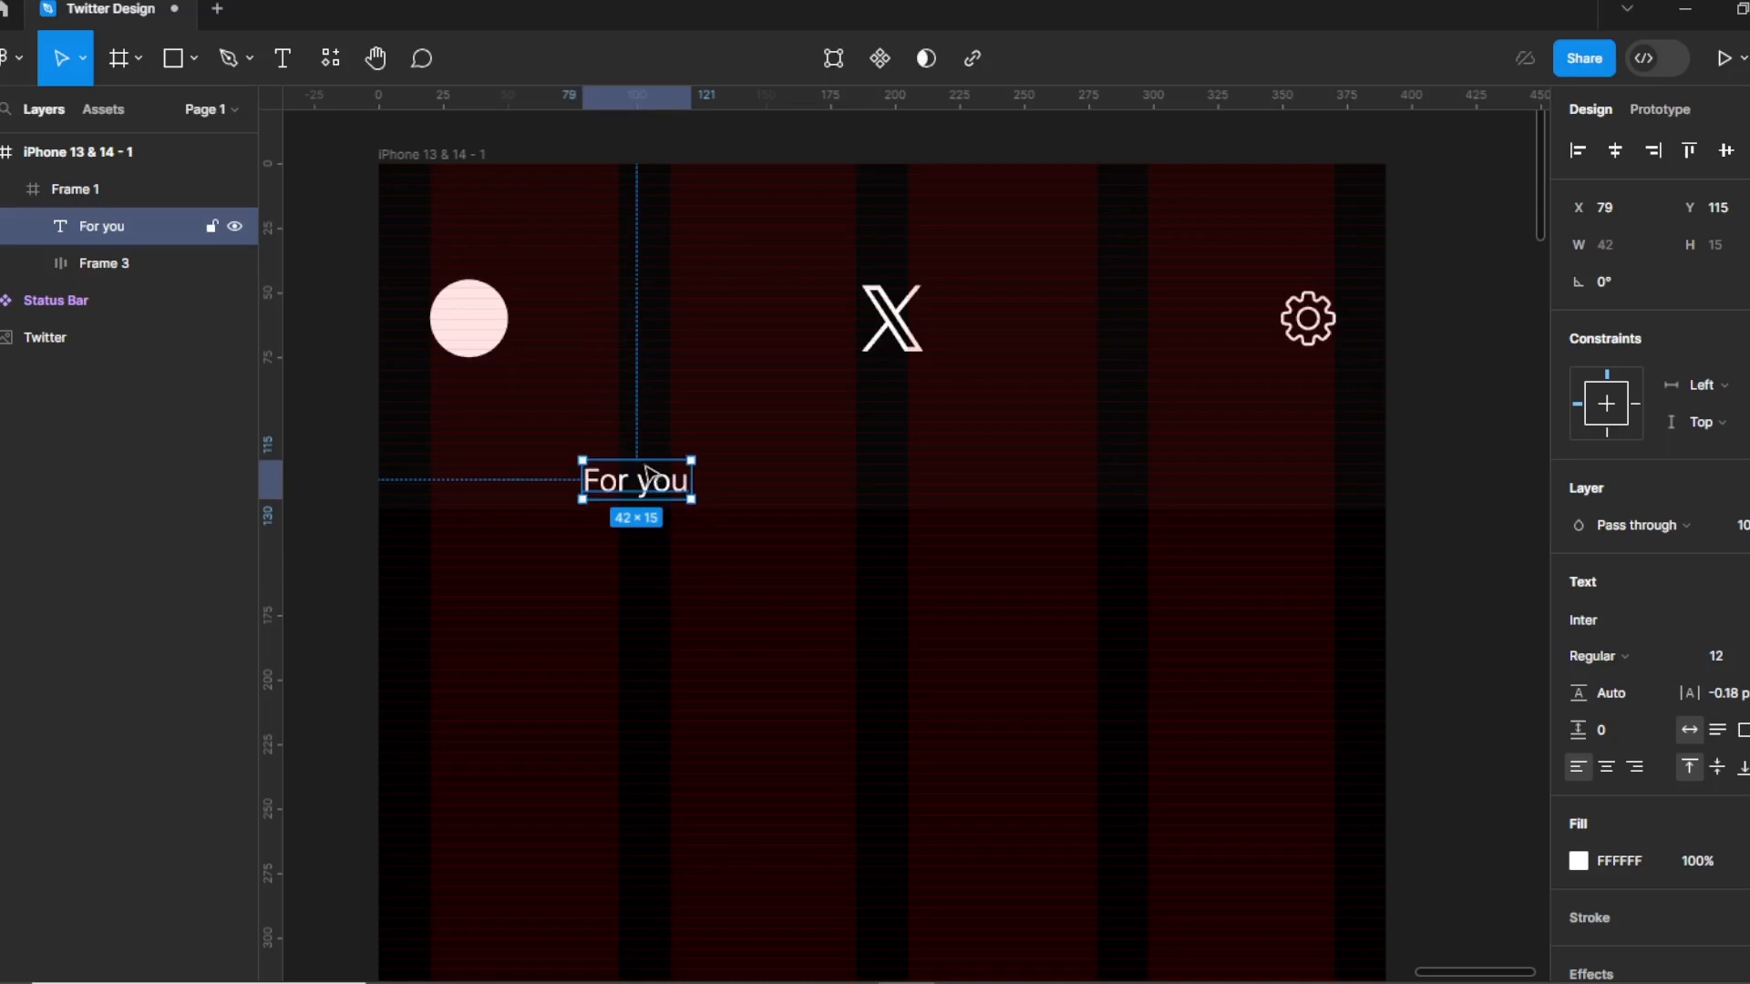
pyautogui.press('Up')
pyautogui.press('Up')
# Set "For you" to Roboto Medium and position it within the header.
pyautogui.click(1608, 619)
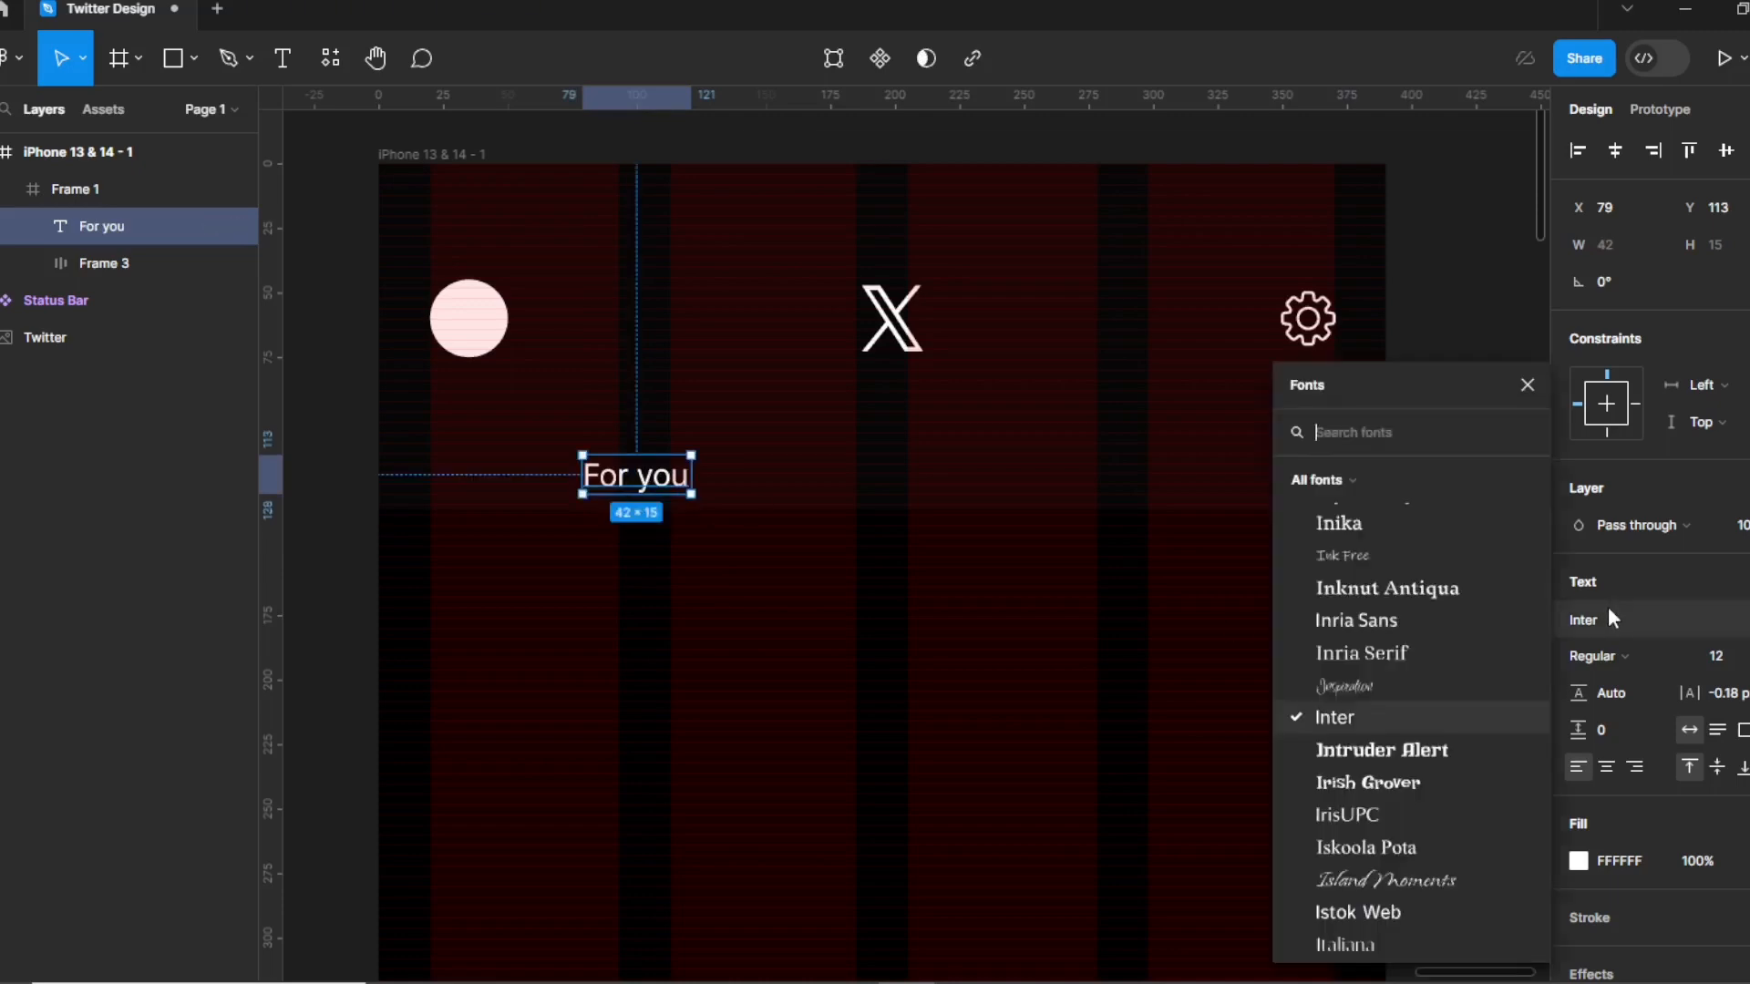
pyautogui.write('robo')
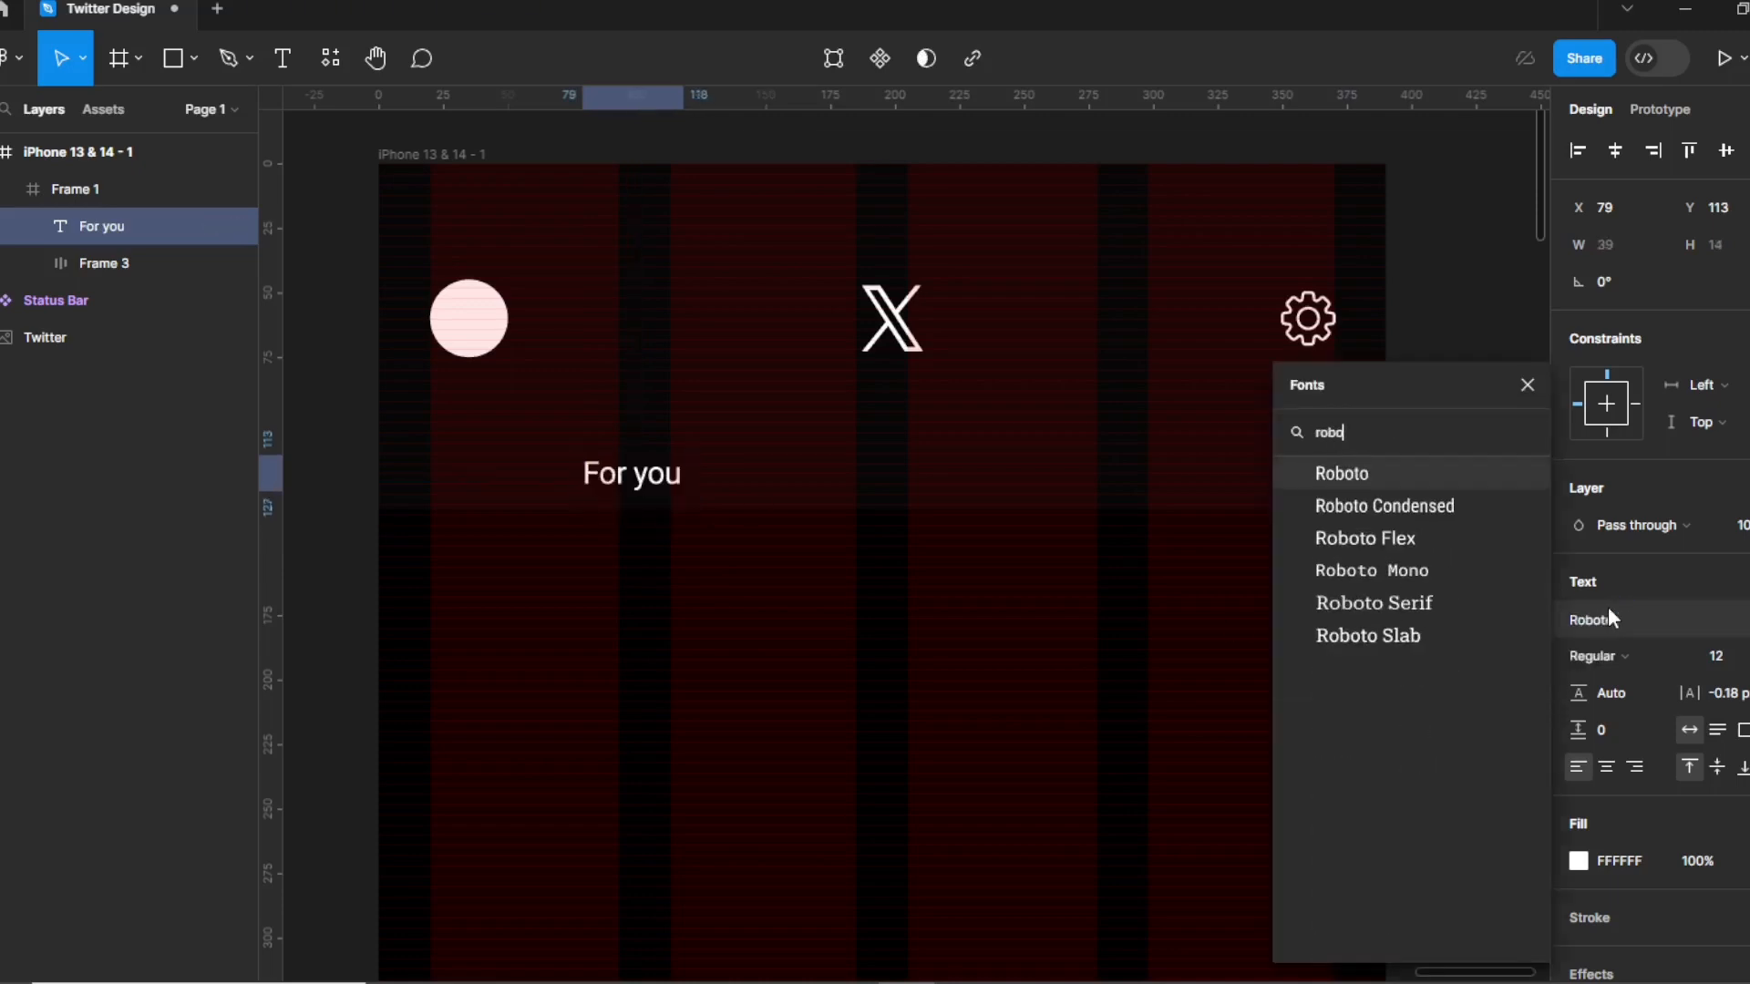
pyautogui.press('Return')
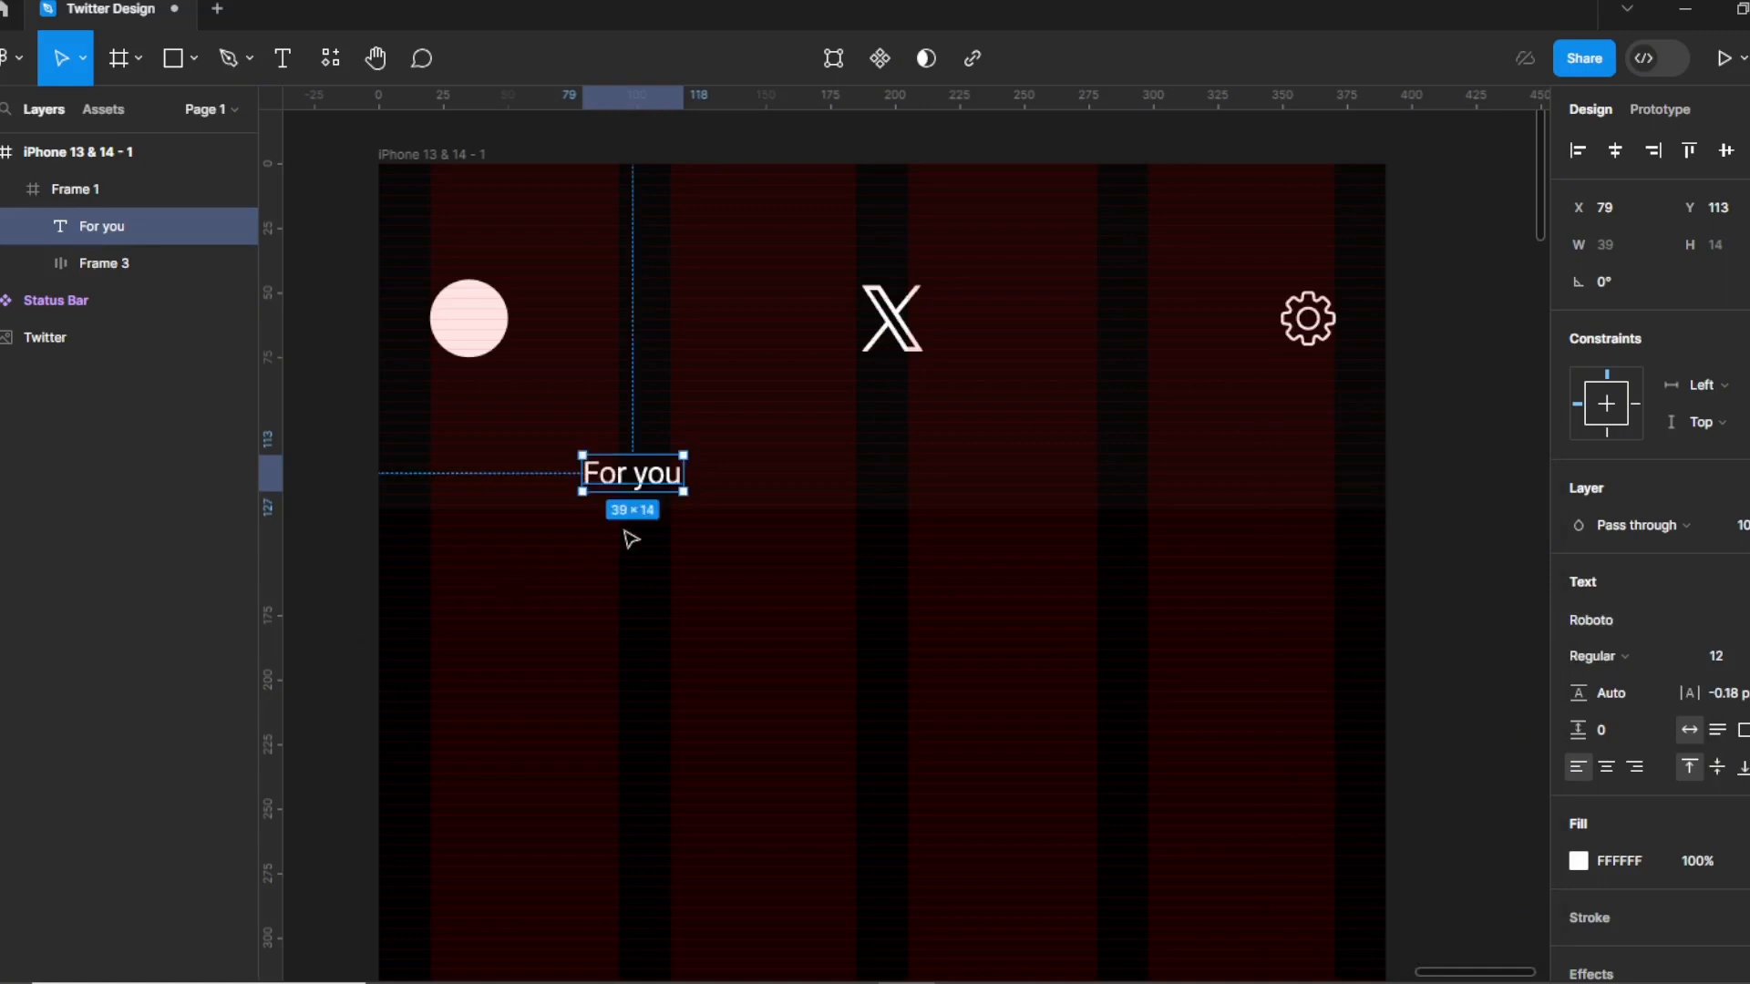
pyautogui.click(1637, 657)
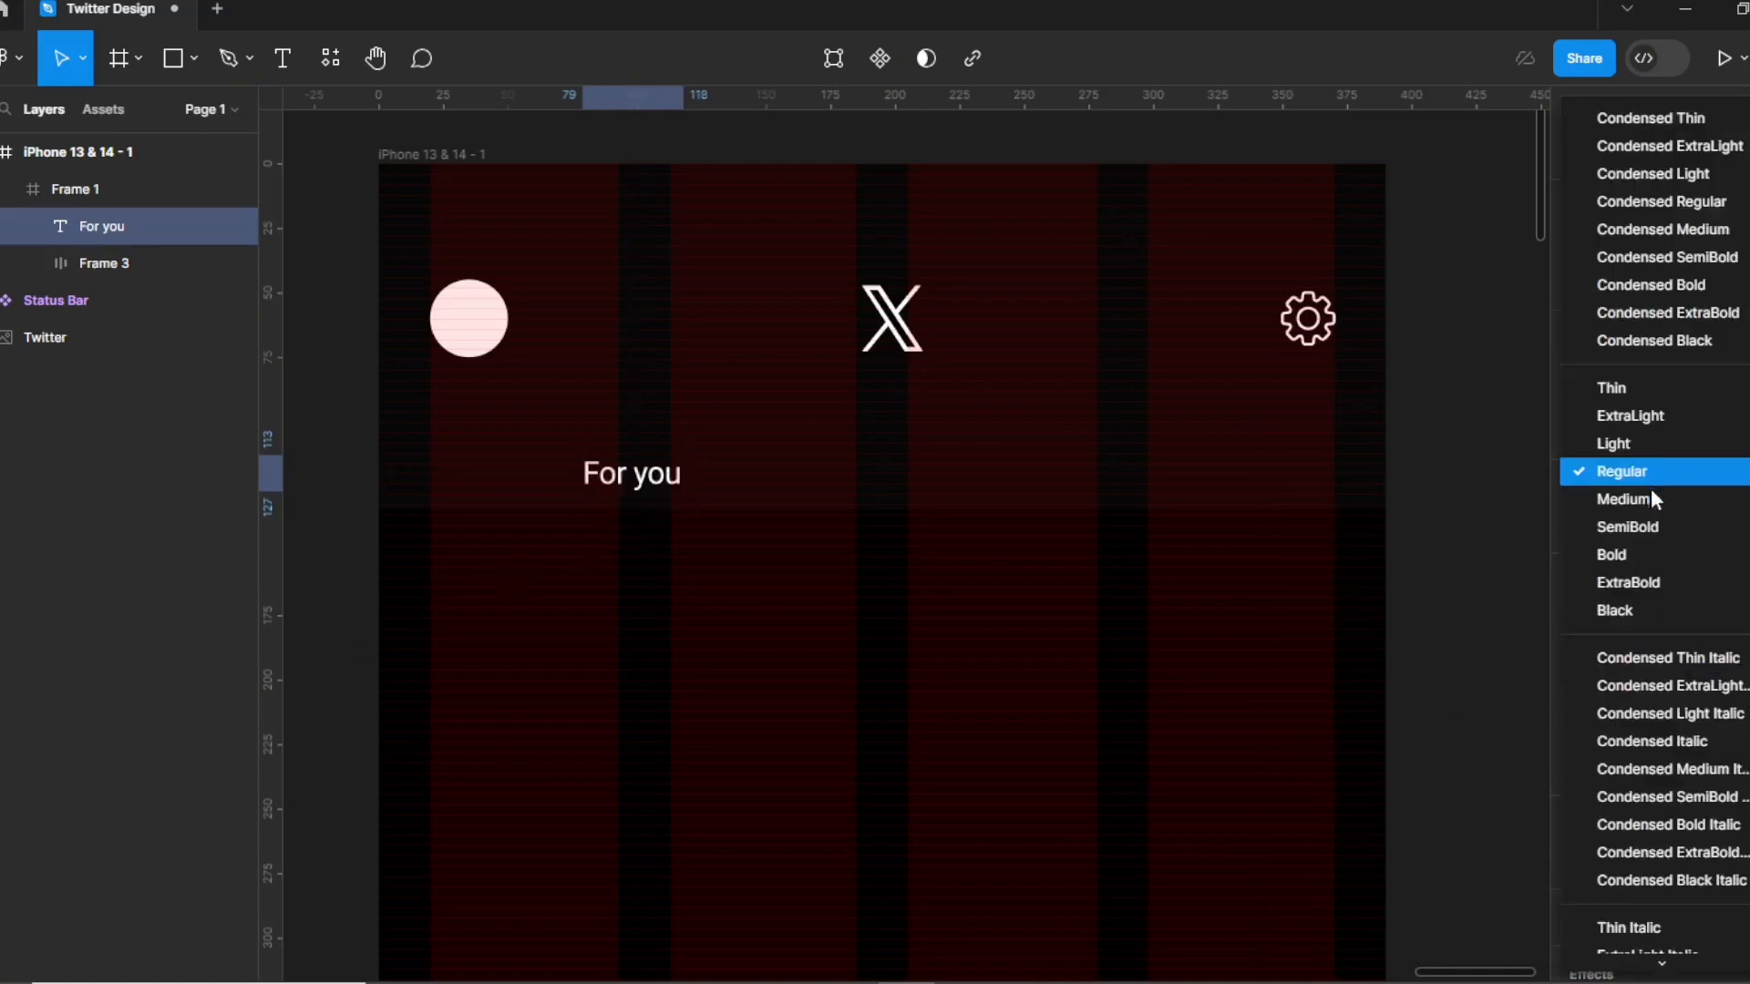
pyautogui.click(1648, 504)
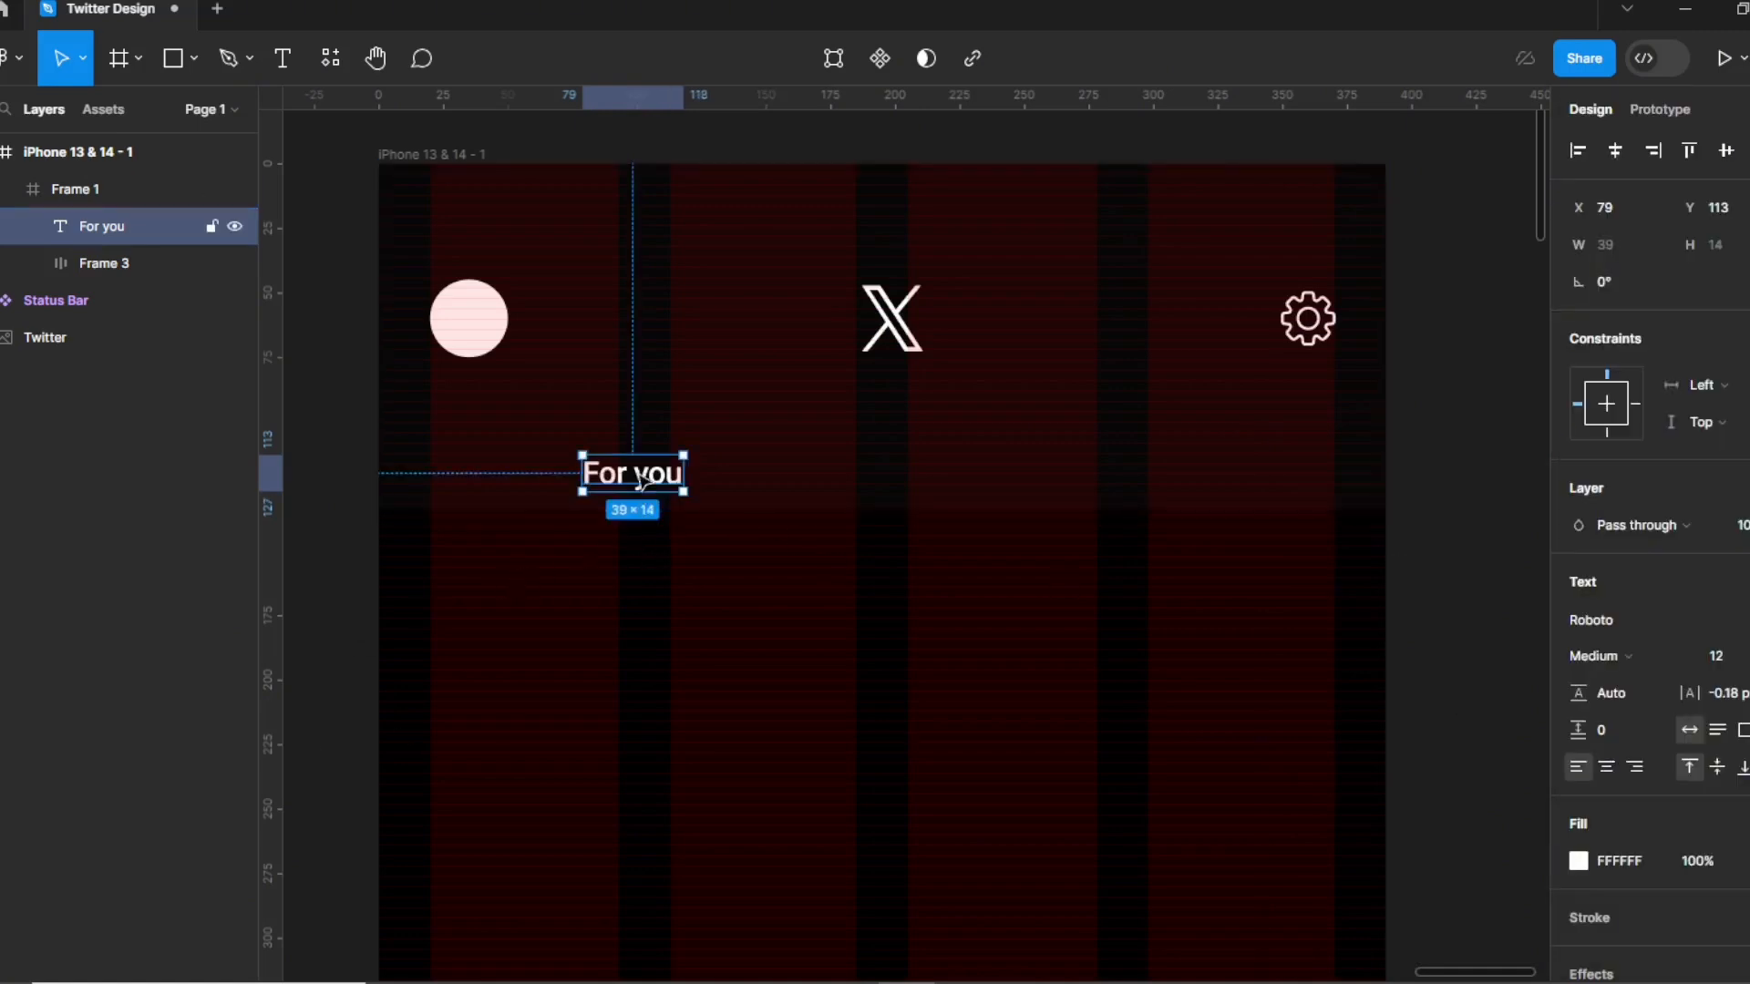
pyautogui.moveTo(641, 481); pyautogui.dragTo(643, 482)
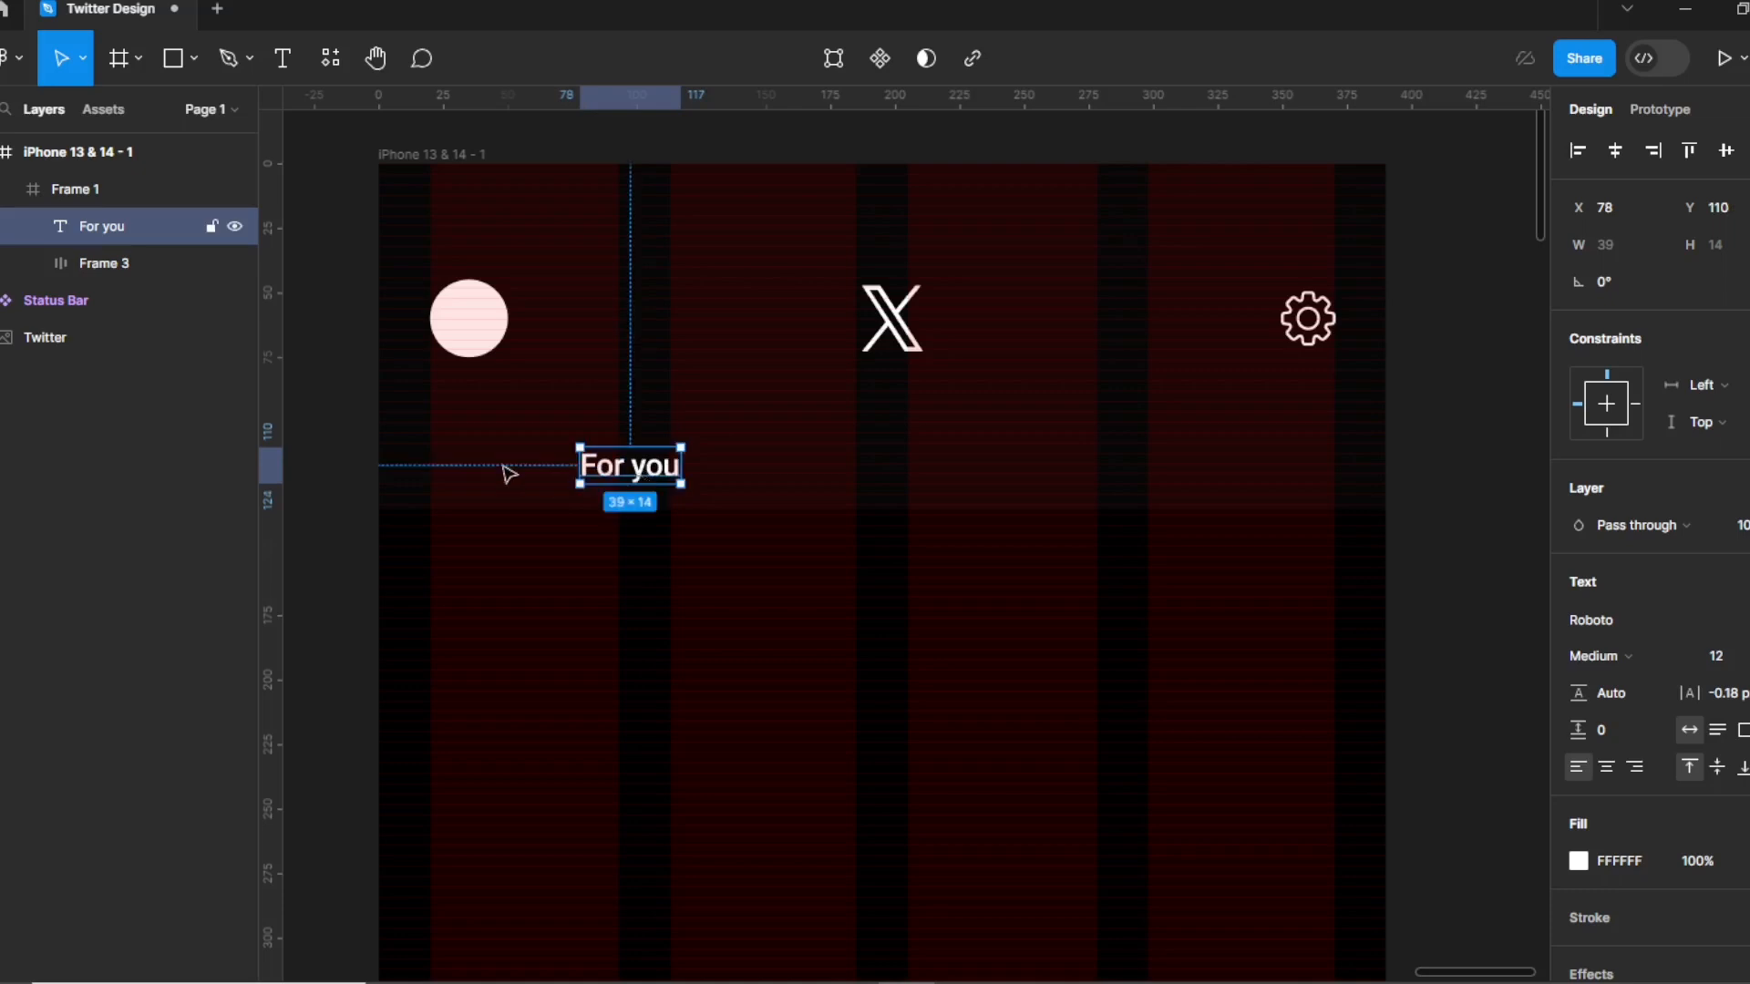
pyautogui.press('alt')
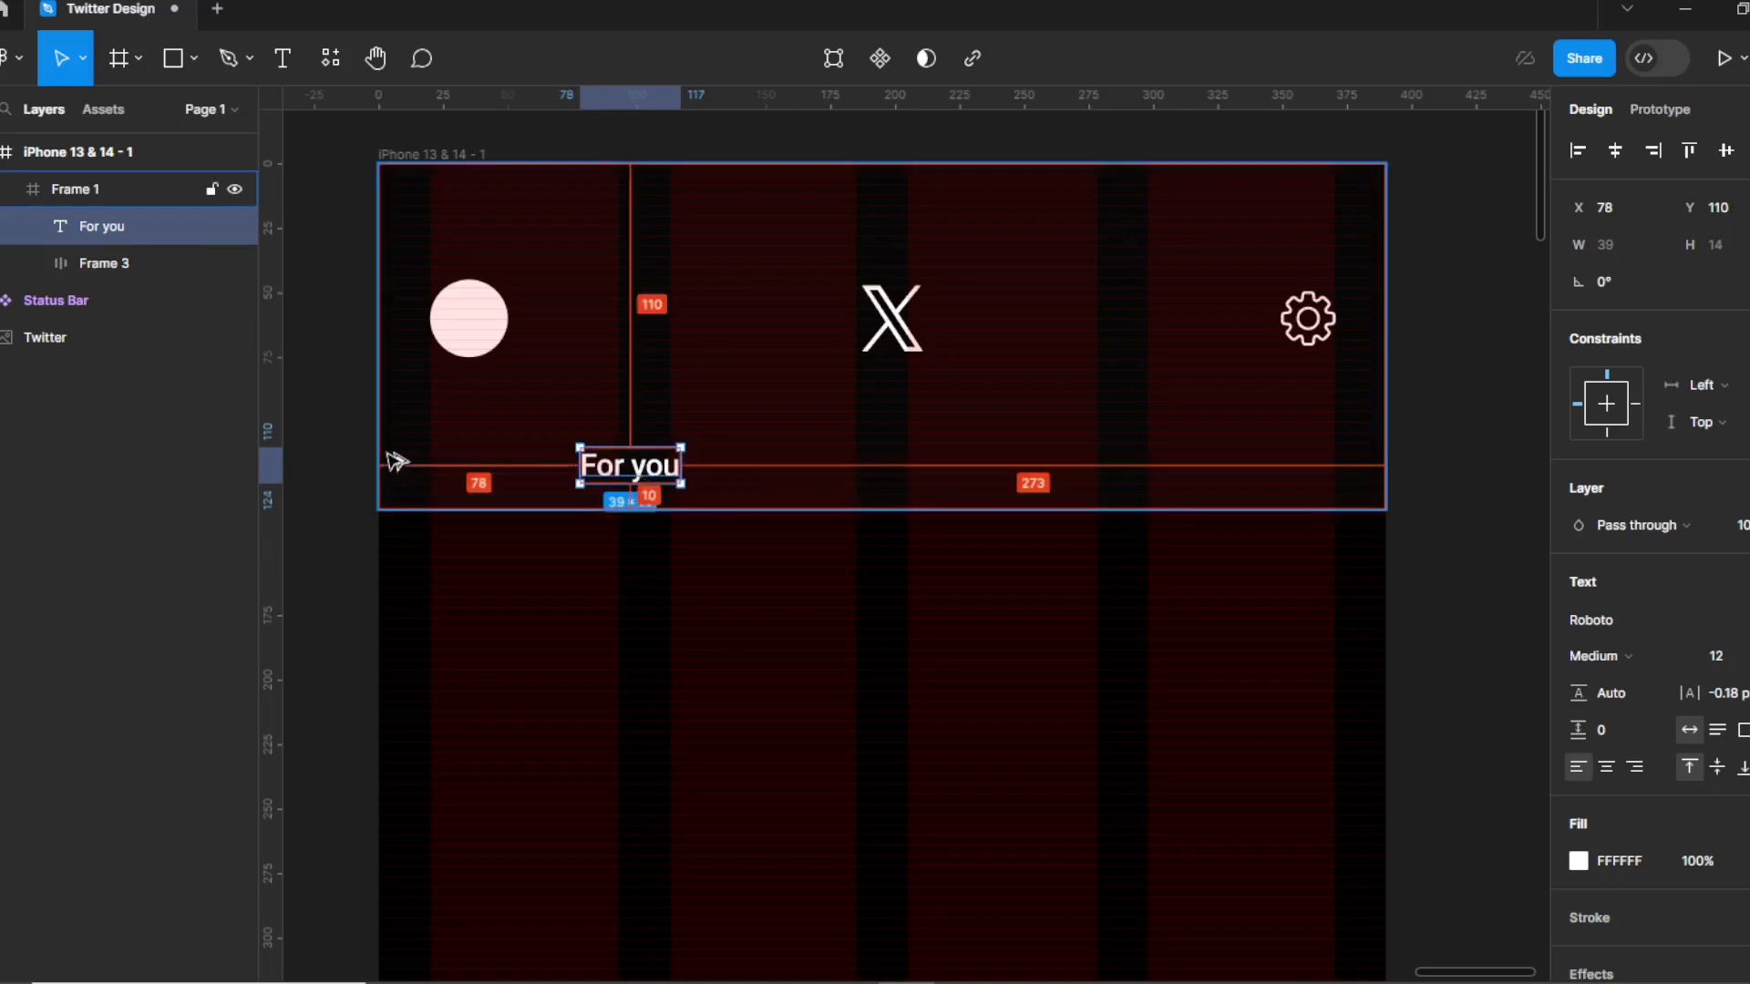
pyautogui.press('Left')
pyautogui.press('Left')
pyautogui.press('Left')
pyautogui.press('Left')
pyautogui.press('Left')
pyautogui.press('Left')
pyautogui.press('Left')
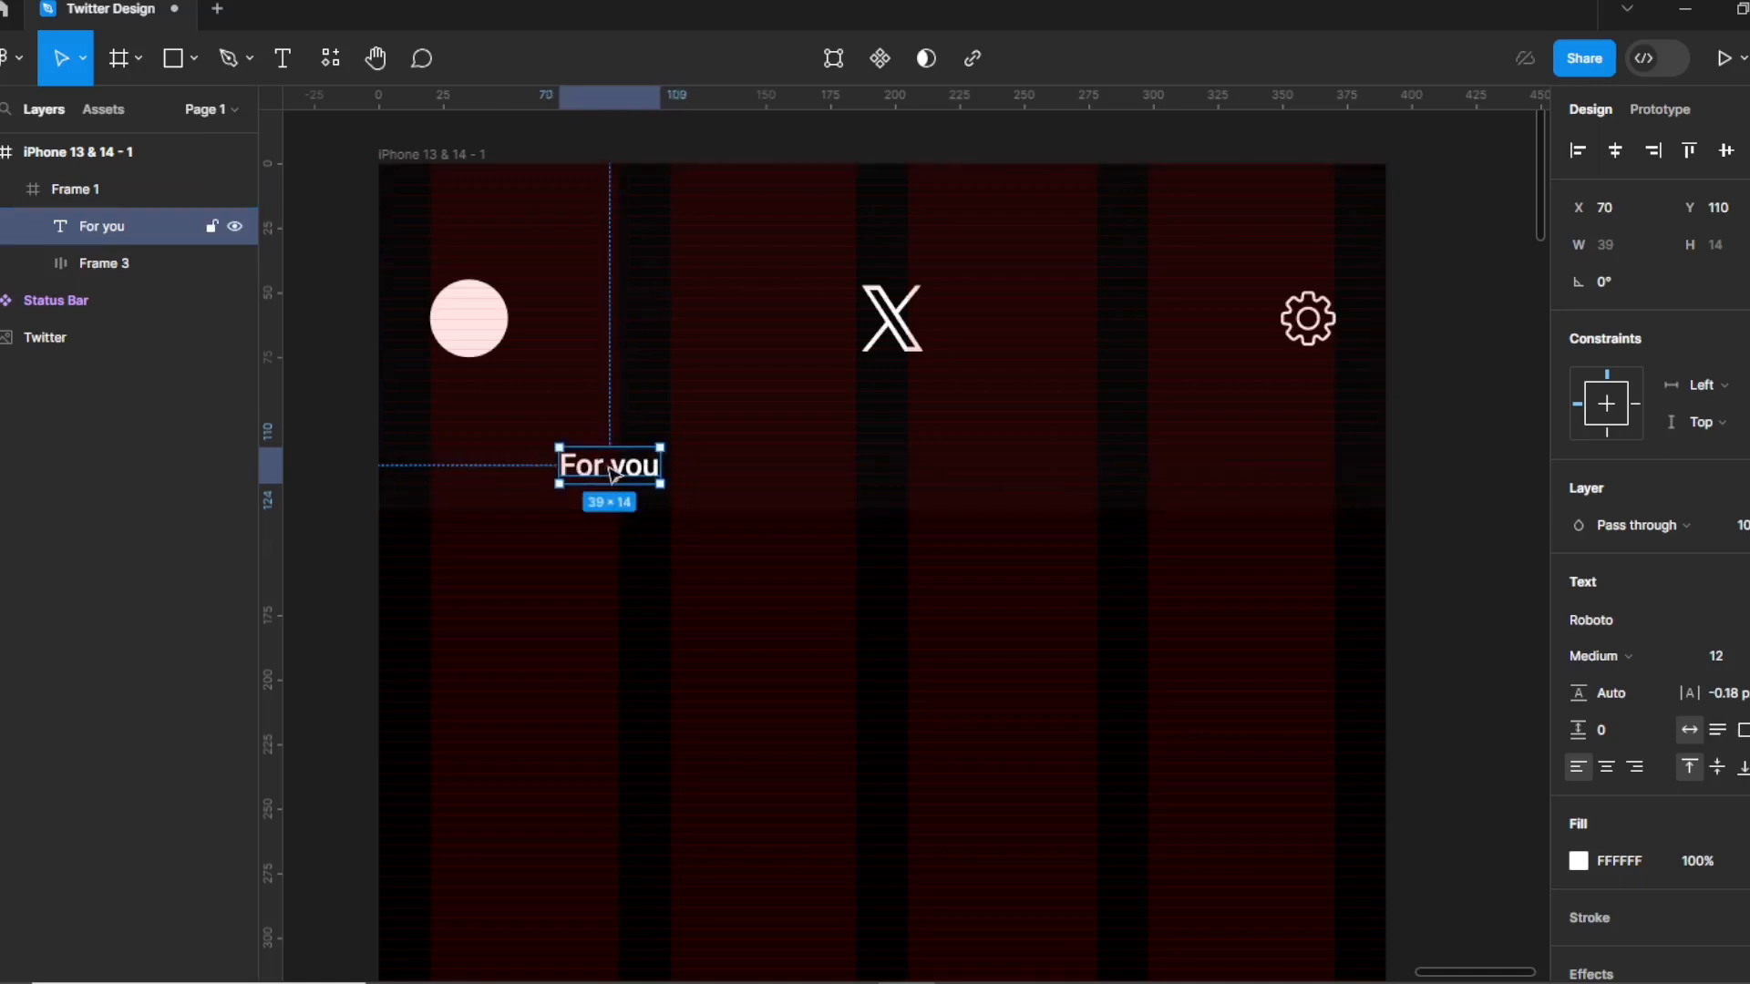
# Duplicate the label to the right, retype it as "Following", and nudge it left.
pyautogui.moveTo(614, 474); pyautogui.dragTo(1176, 467)
pyautogui.doubleClick(1176, 467)
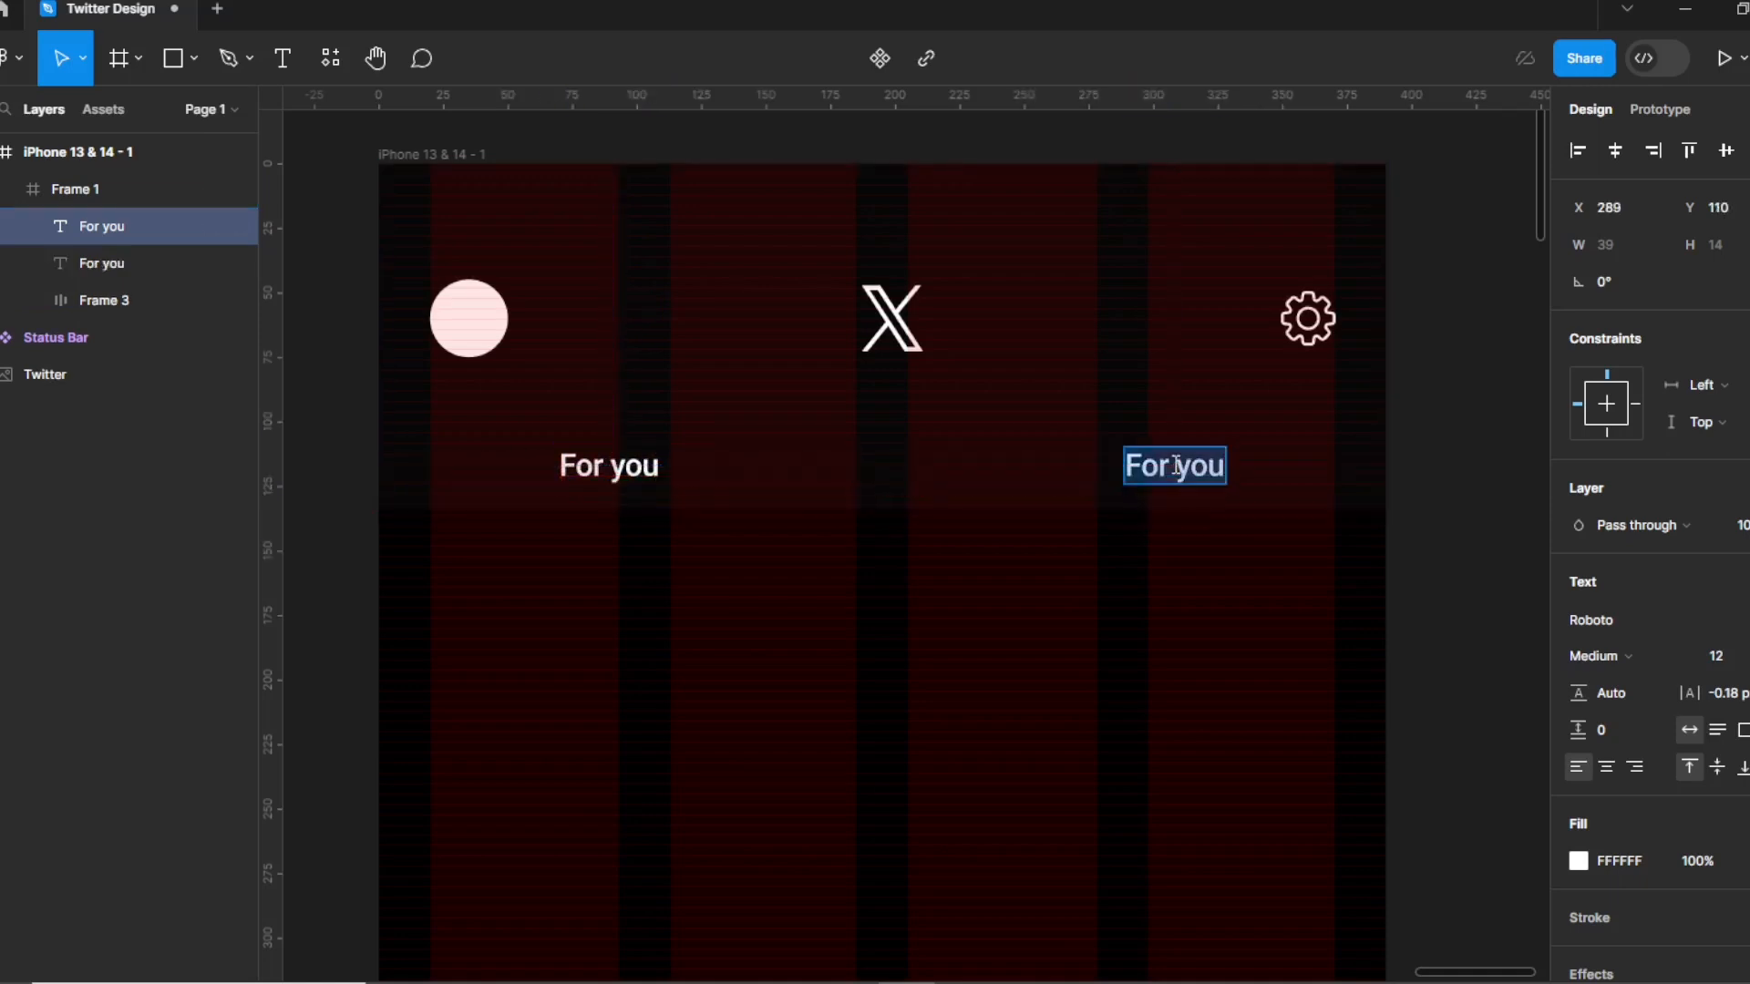
pyautogui.write('Following')
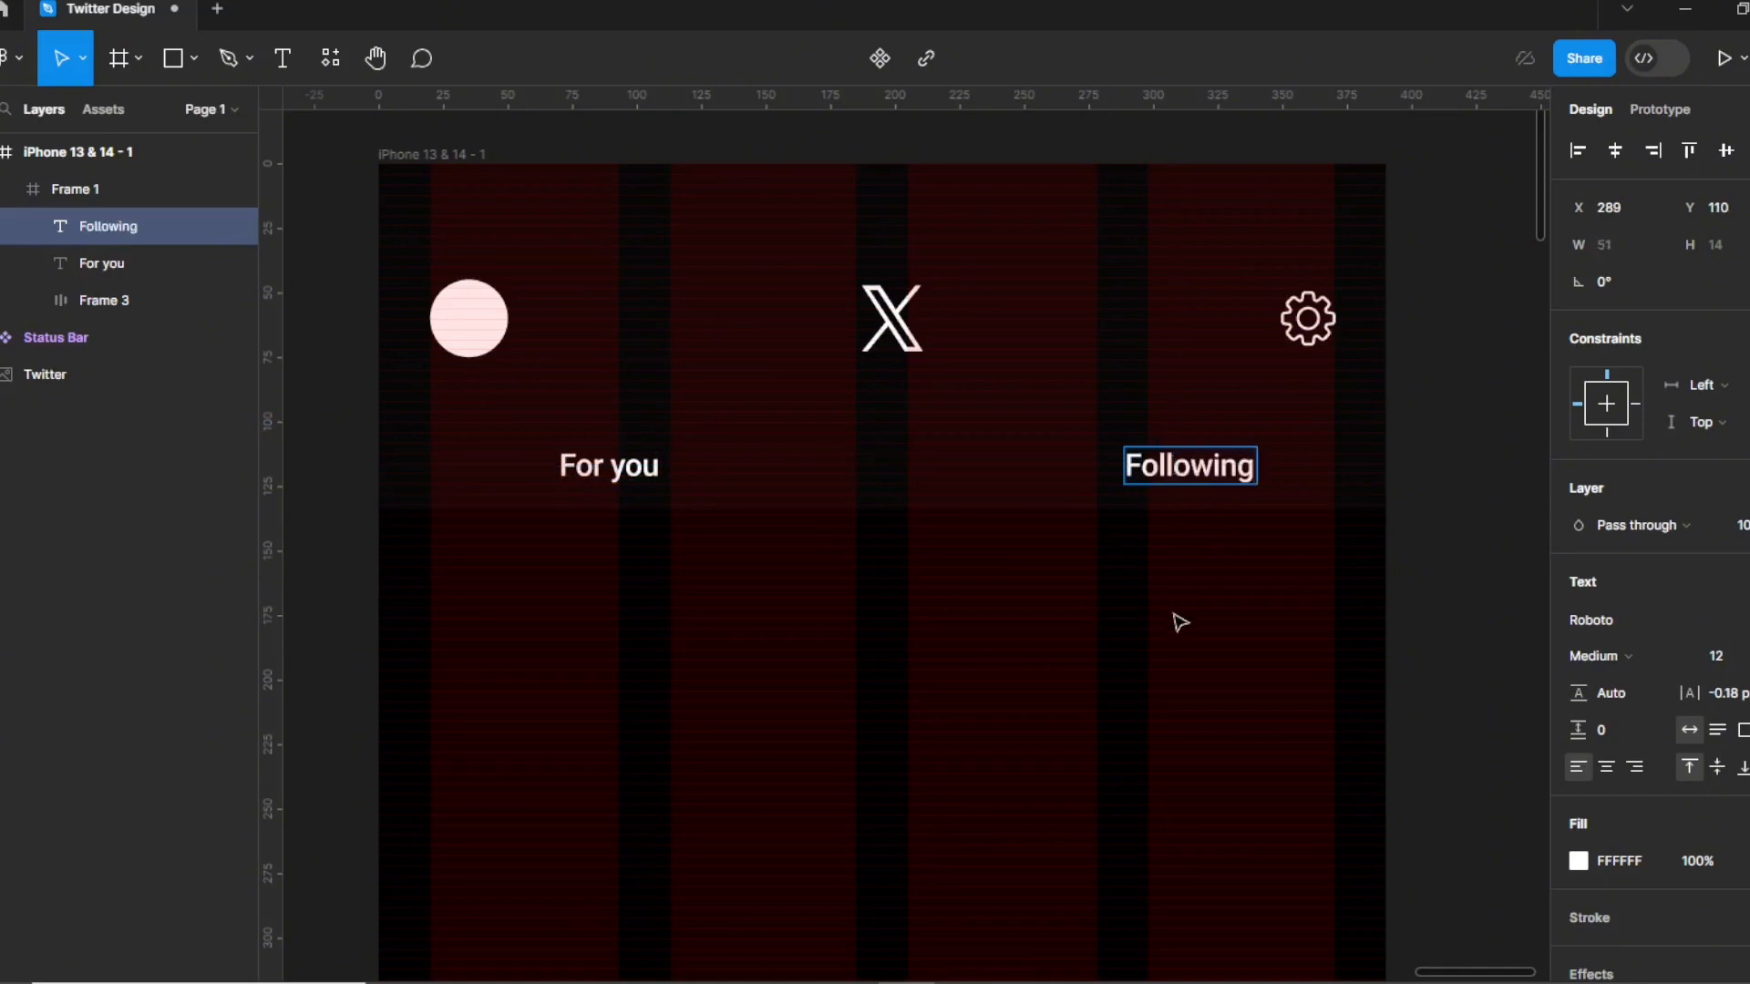
pyautogui.press('Escape')
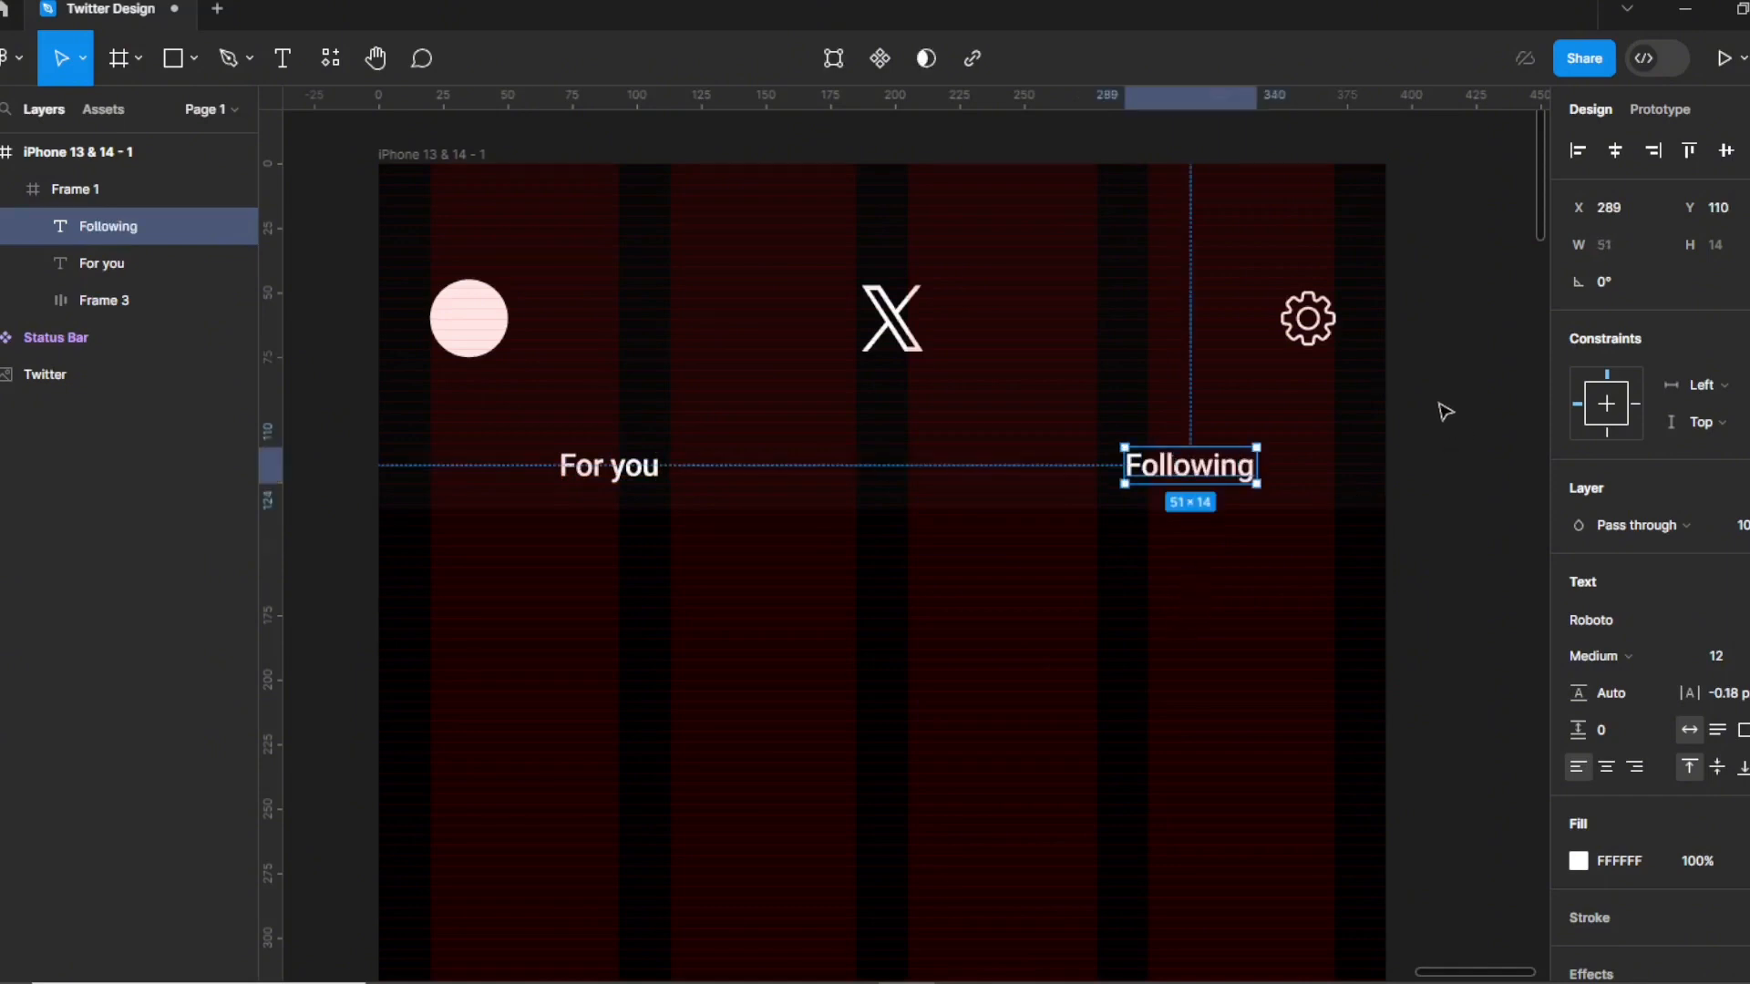
pyautogui.press('Left')
pyautogui.press('Left')
pyautogui.press('Left')
pyautogui.press('Left')
pyautogui.press('Left')
pyautogui.press('Left')
pyautogui.press('Left')
pyautogui.press('Left')
pyautogui.press('Left')
pyautogui.press('Left')
pyautogui.press('Left')
pyautogui.press('Left')
pyautogui.press('Left')
pyautogui.press('Left')
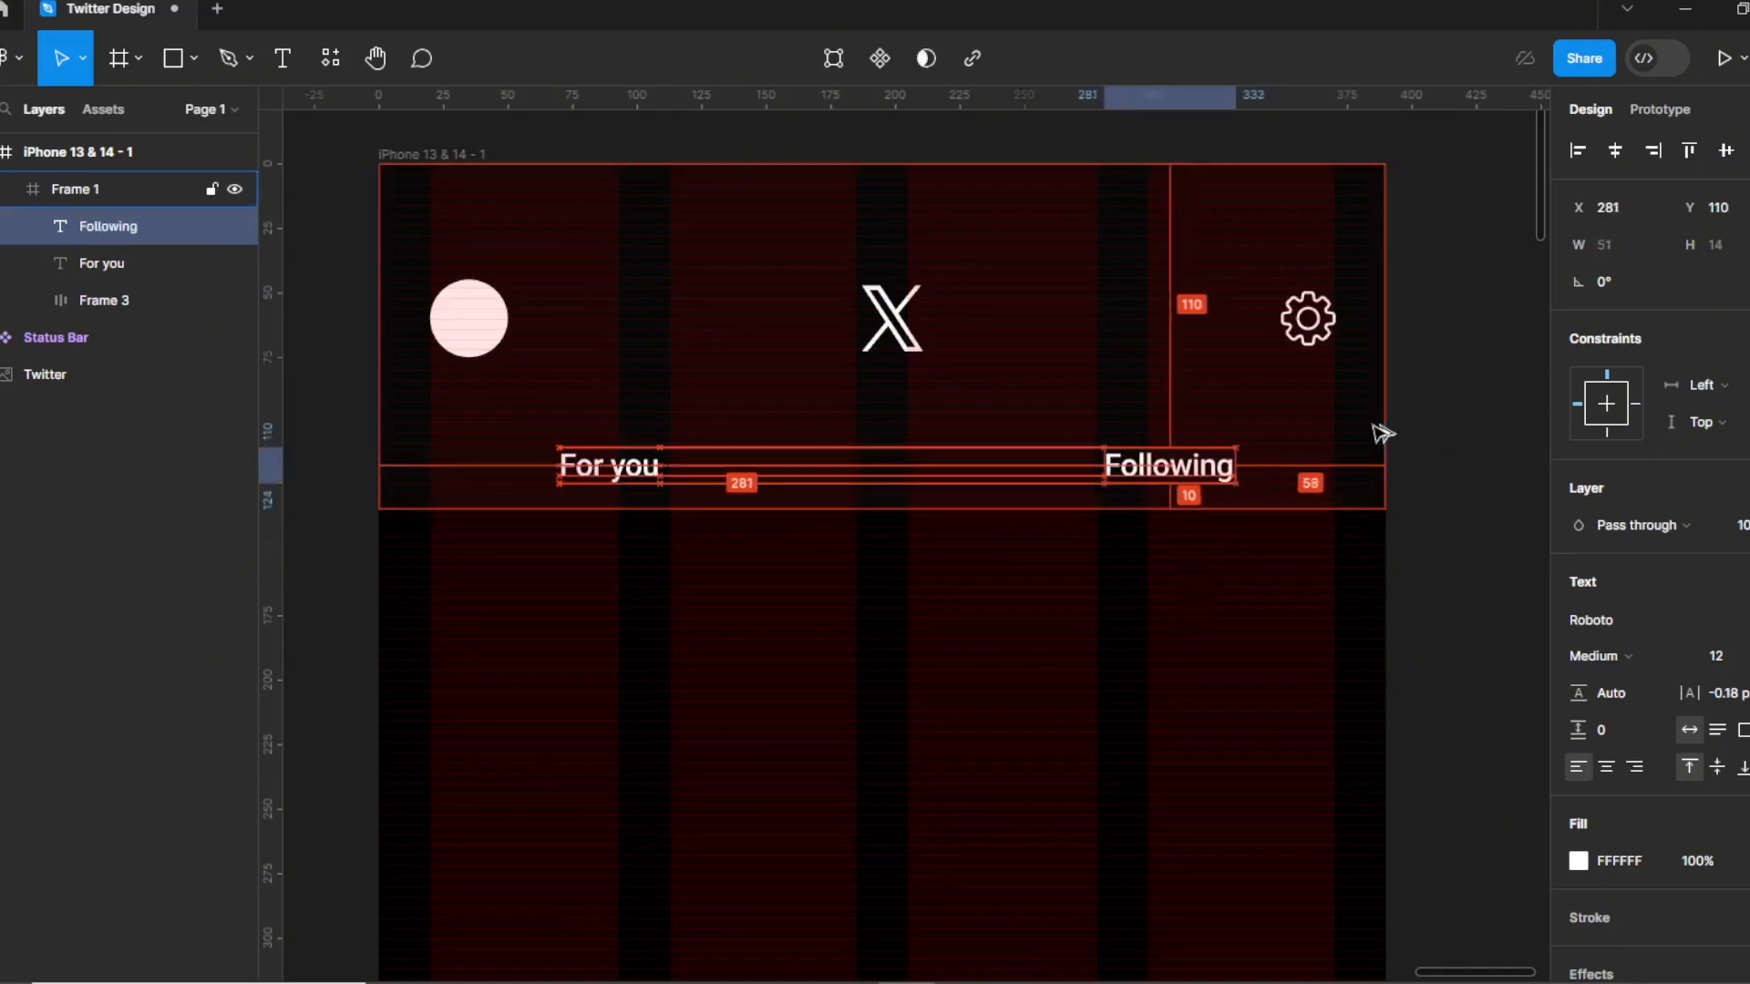
pyautogui.press('Left')
pyautogui.press('Left')
pyautogui.press('Left')
pyautogui.press('Left')
pyautogui.press('Left')
pyautogui.press('Left')
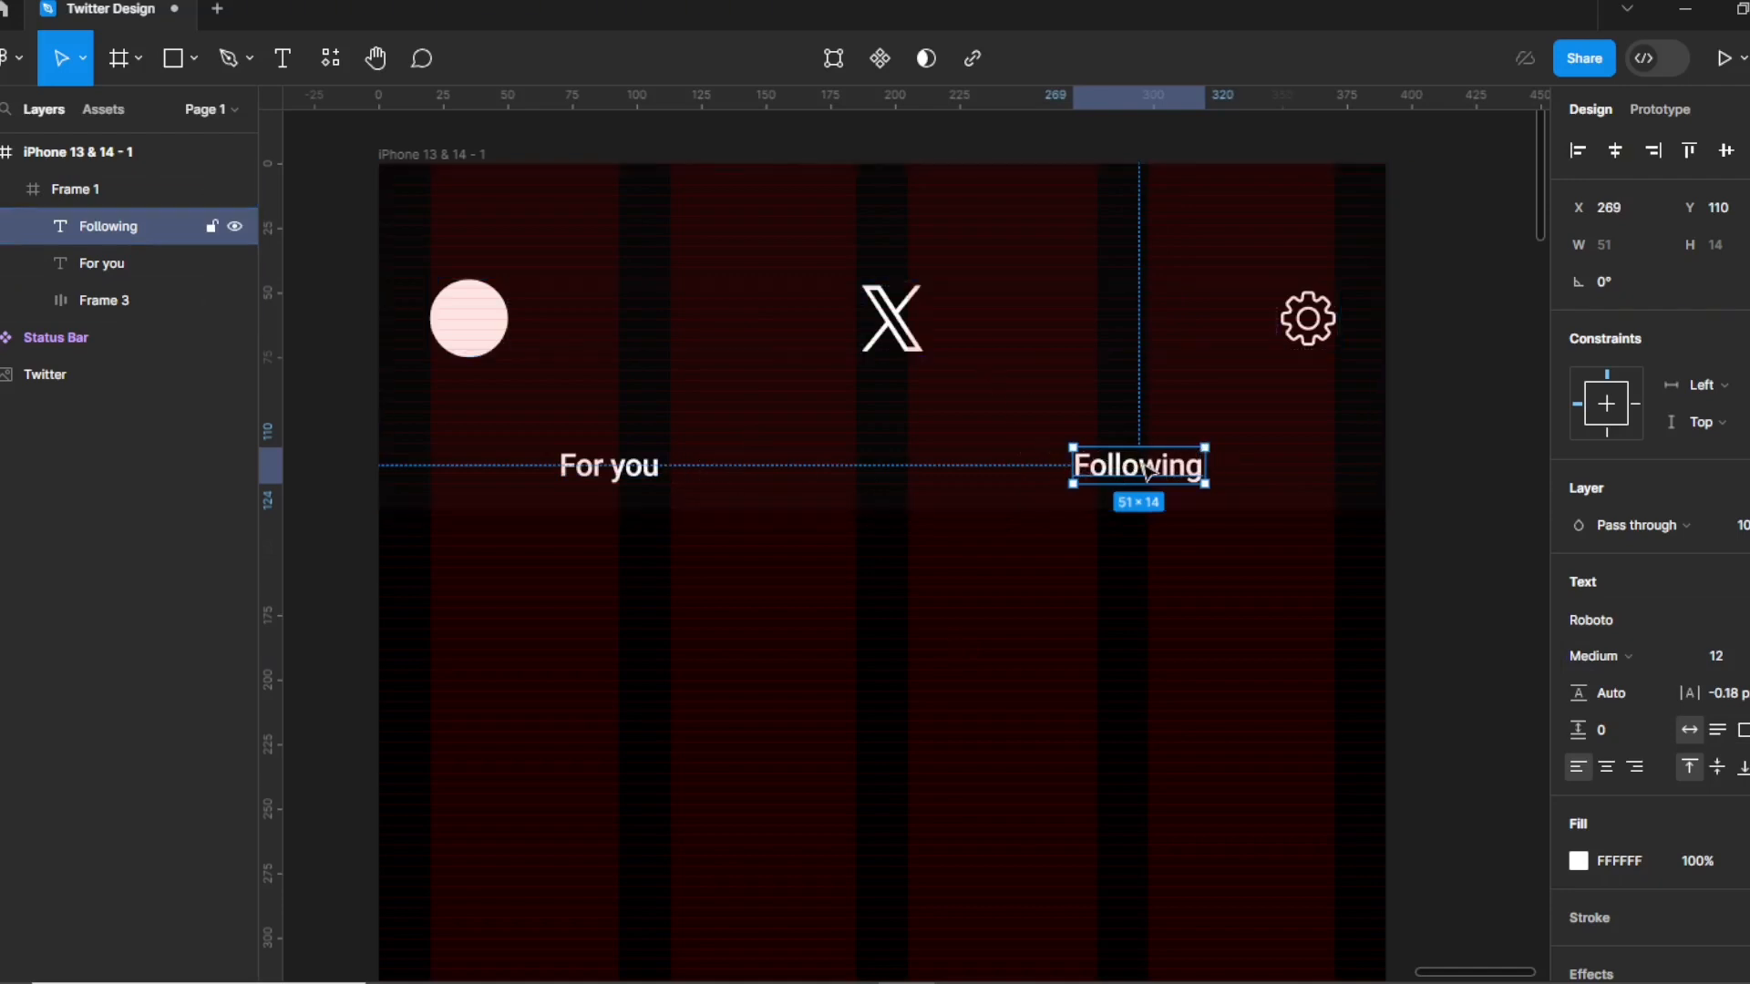
# Colour the "Following" label with the Gray 3 colour style.
pyautogui.click(638, 469)
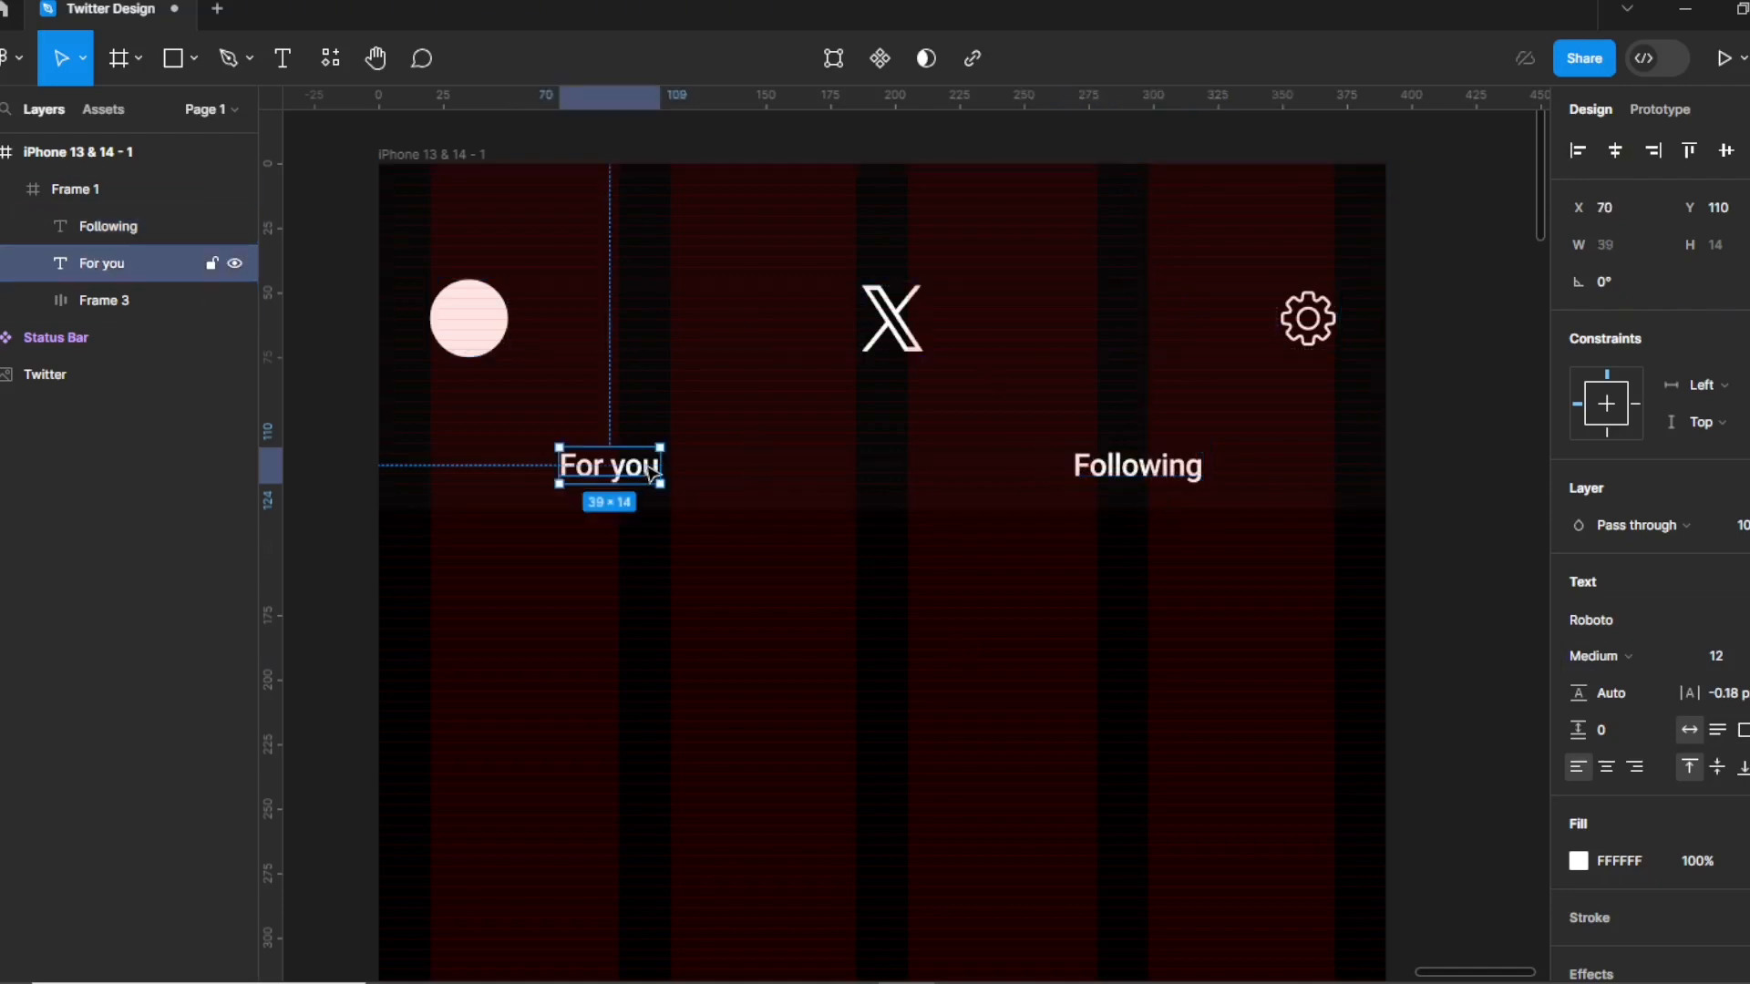
pyautogui.keyDown('shift'); pyautogui.click(1101, 471); pyautogui.keyUp('shift')
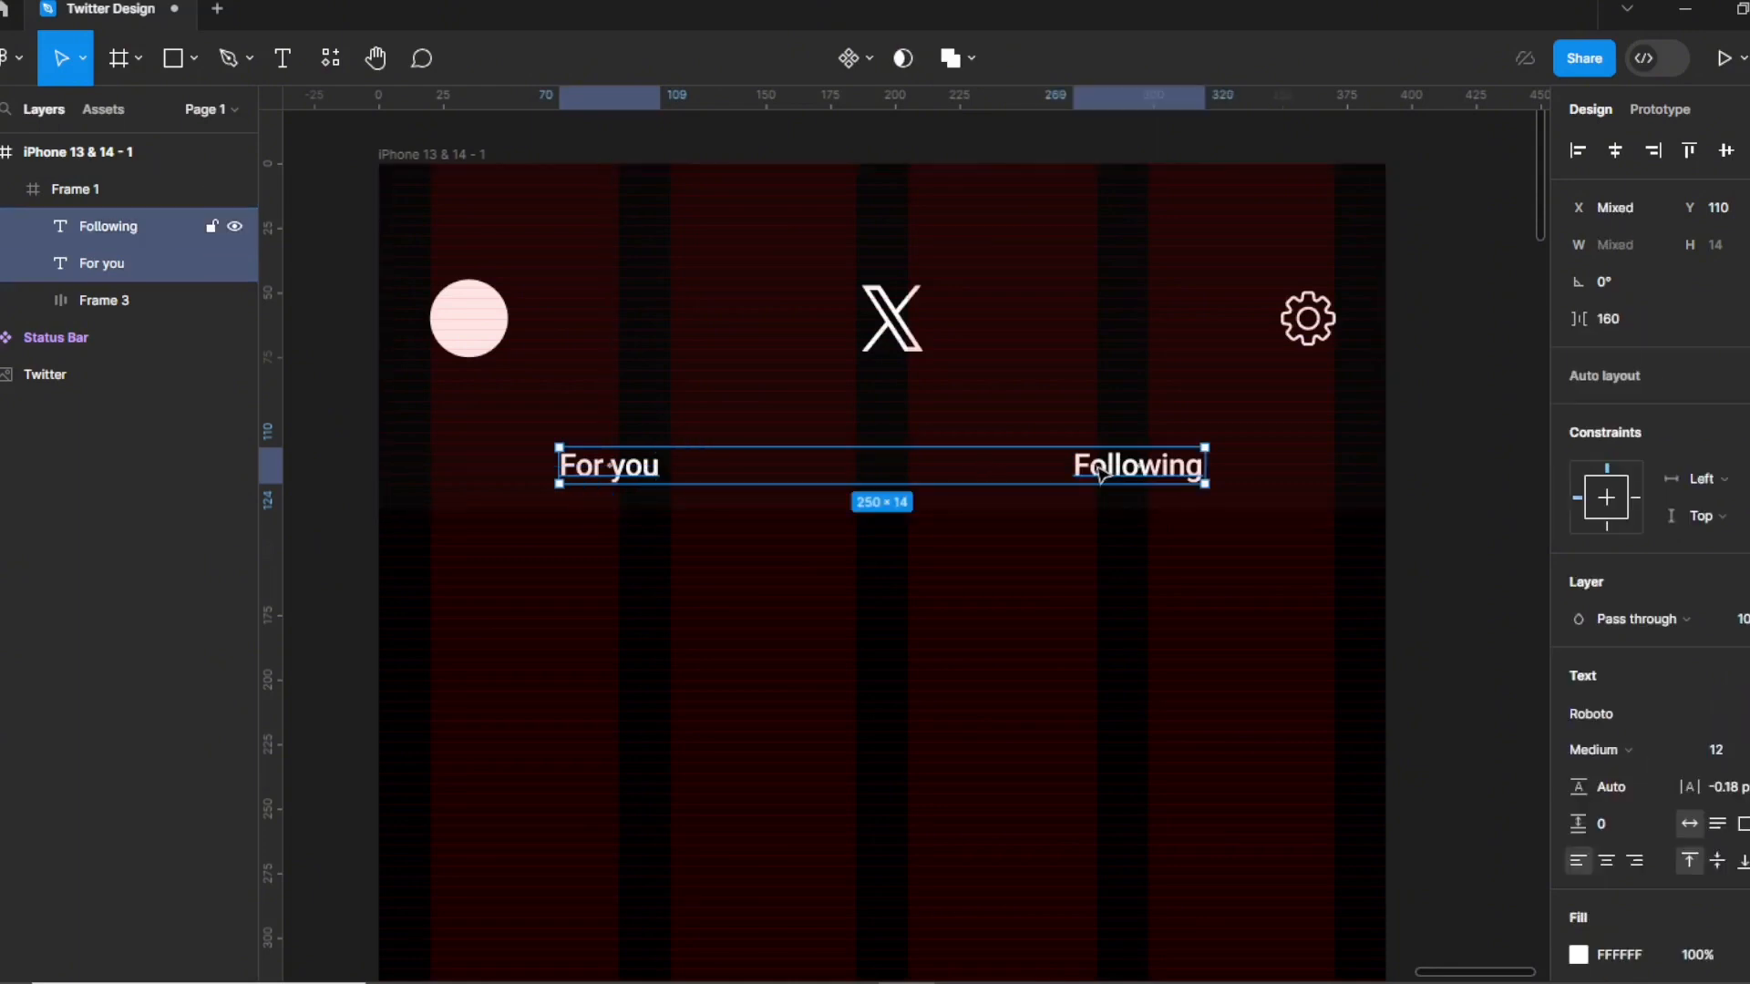
pyautogui.click(770, 602)
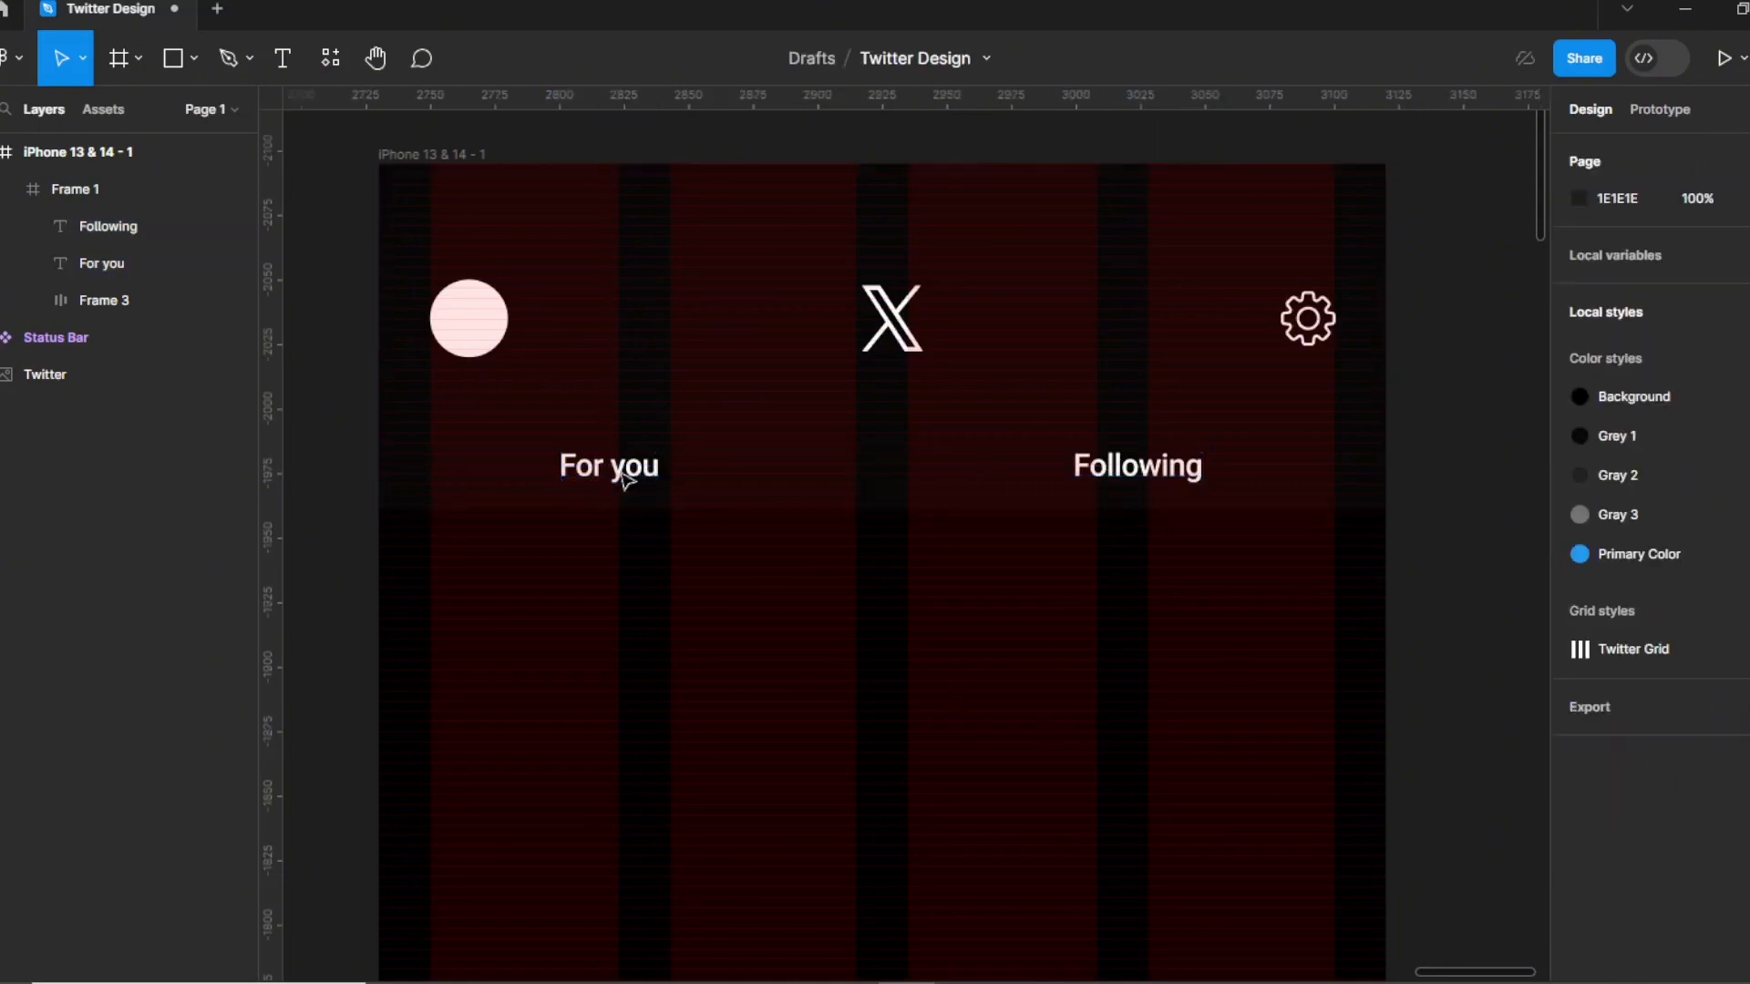
pyautogui.click(1166, 478)
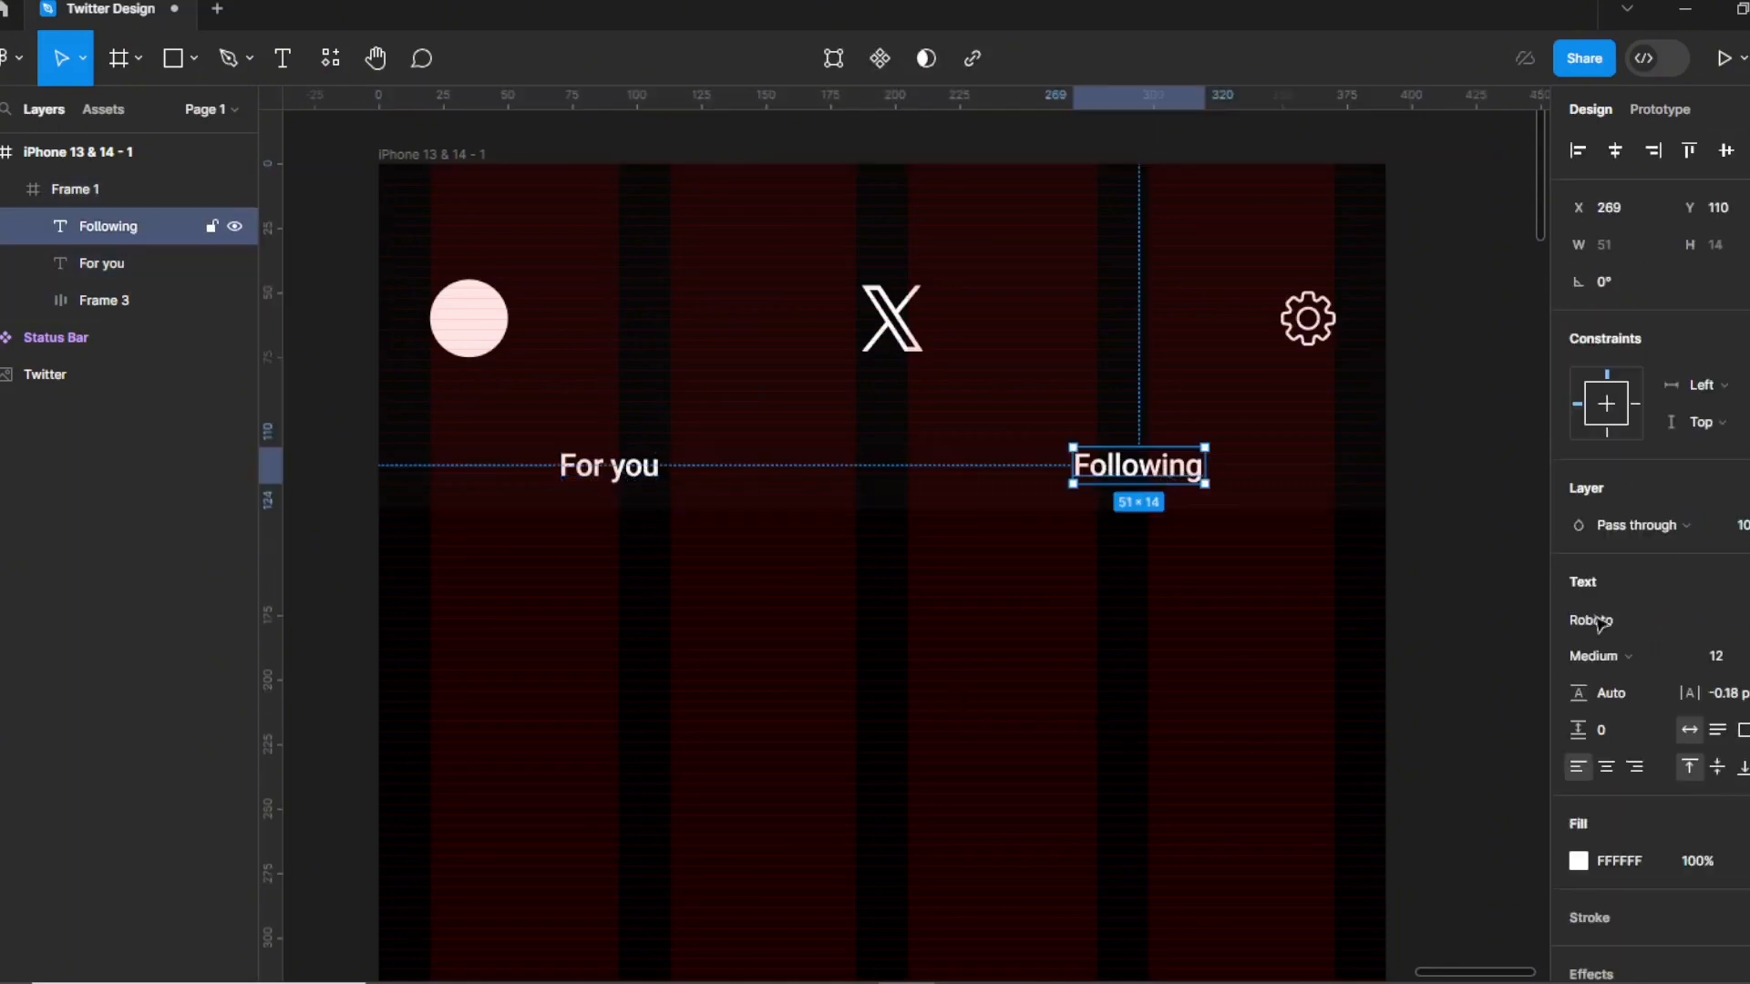
pyautogui.click(1623, 743)
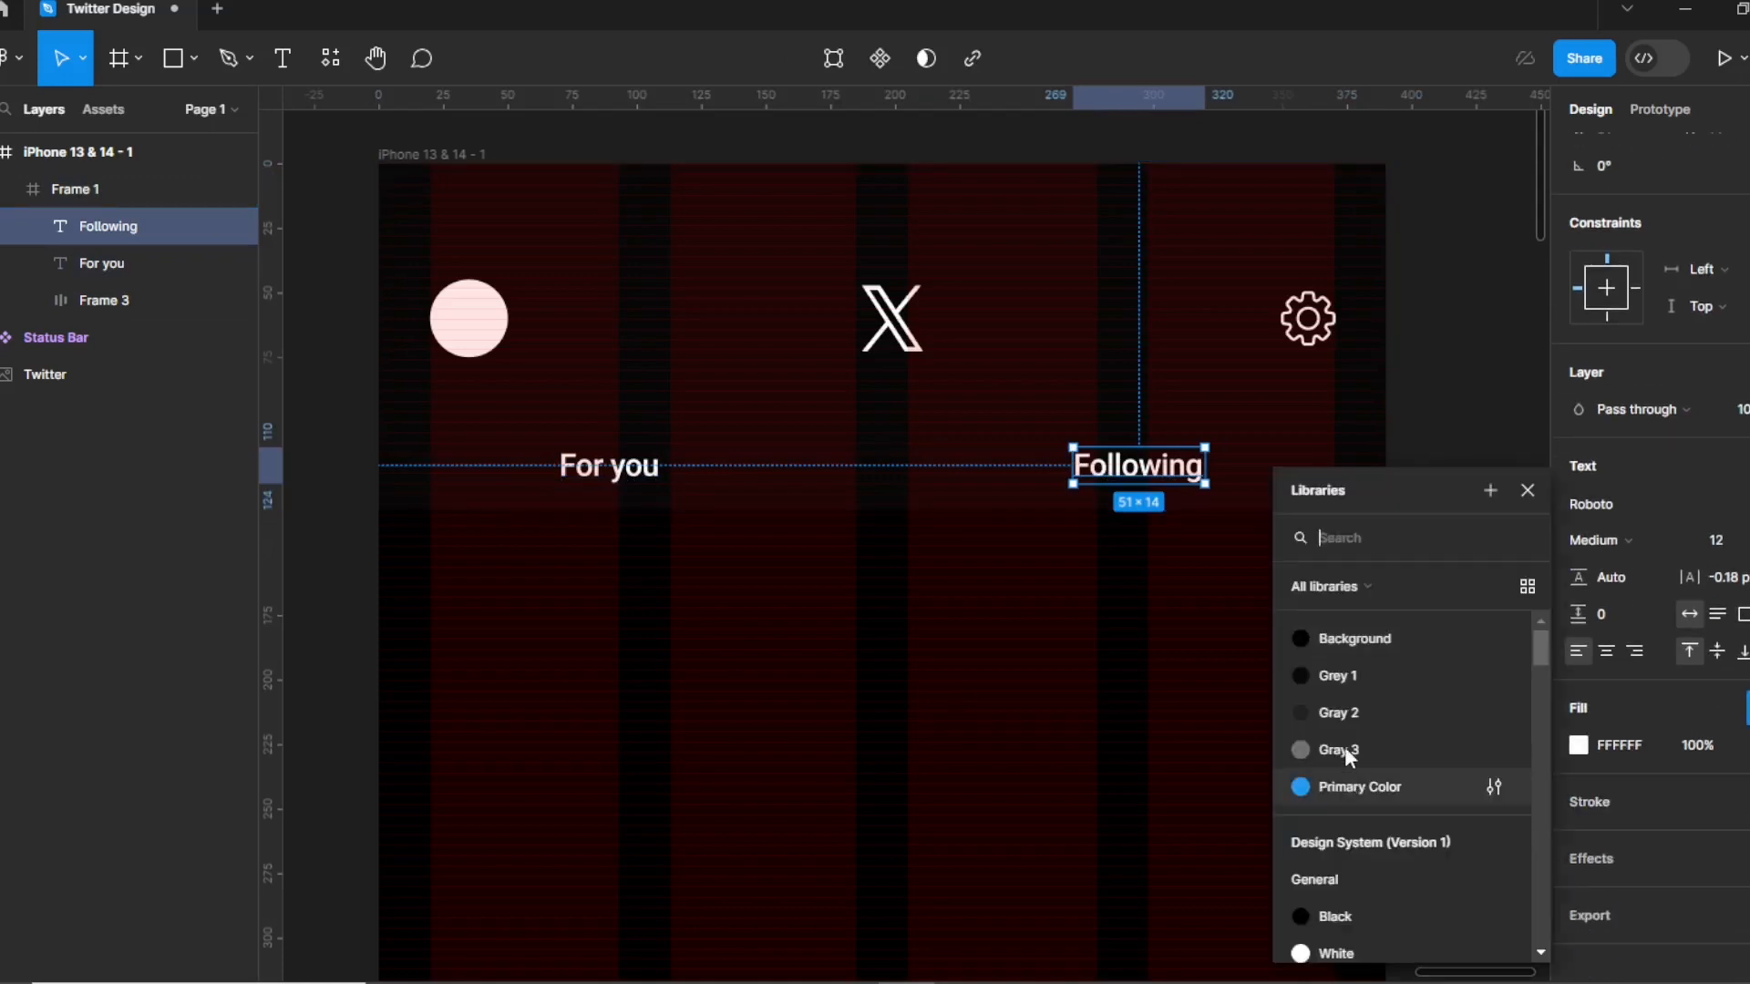
pyautogui.click(1347, 713)
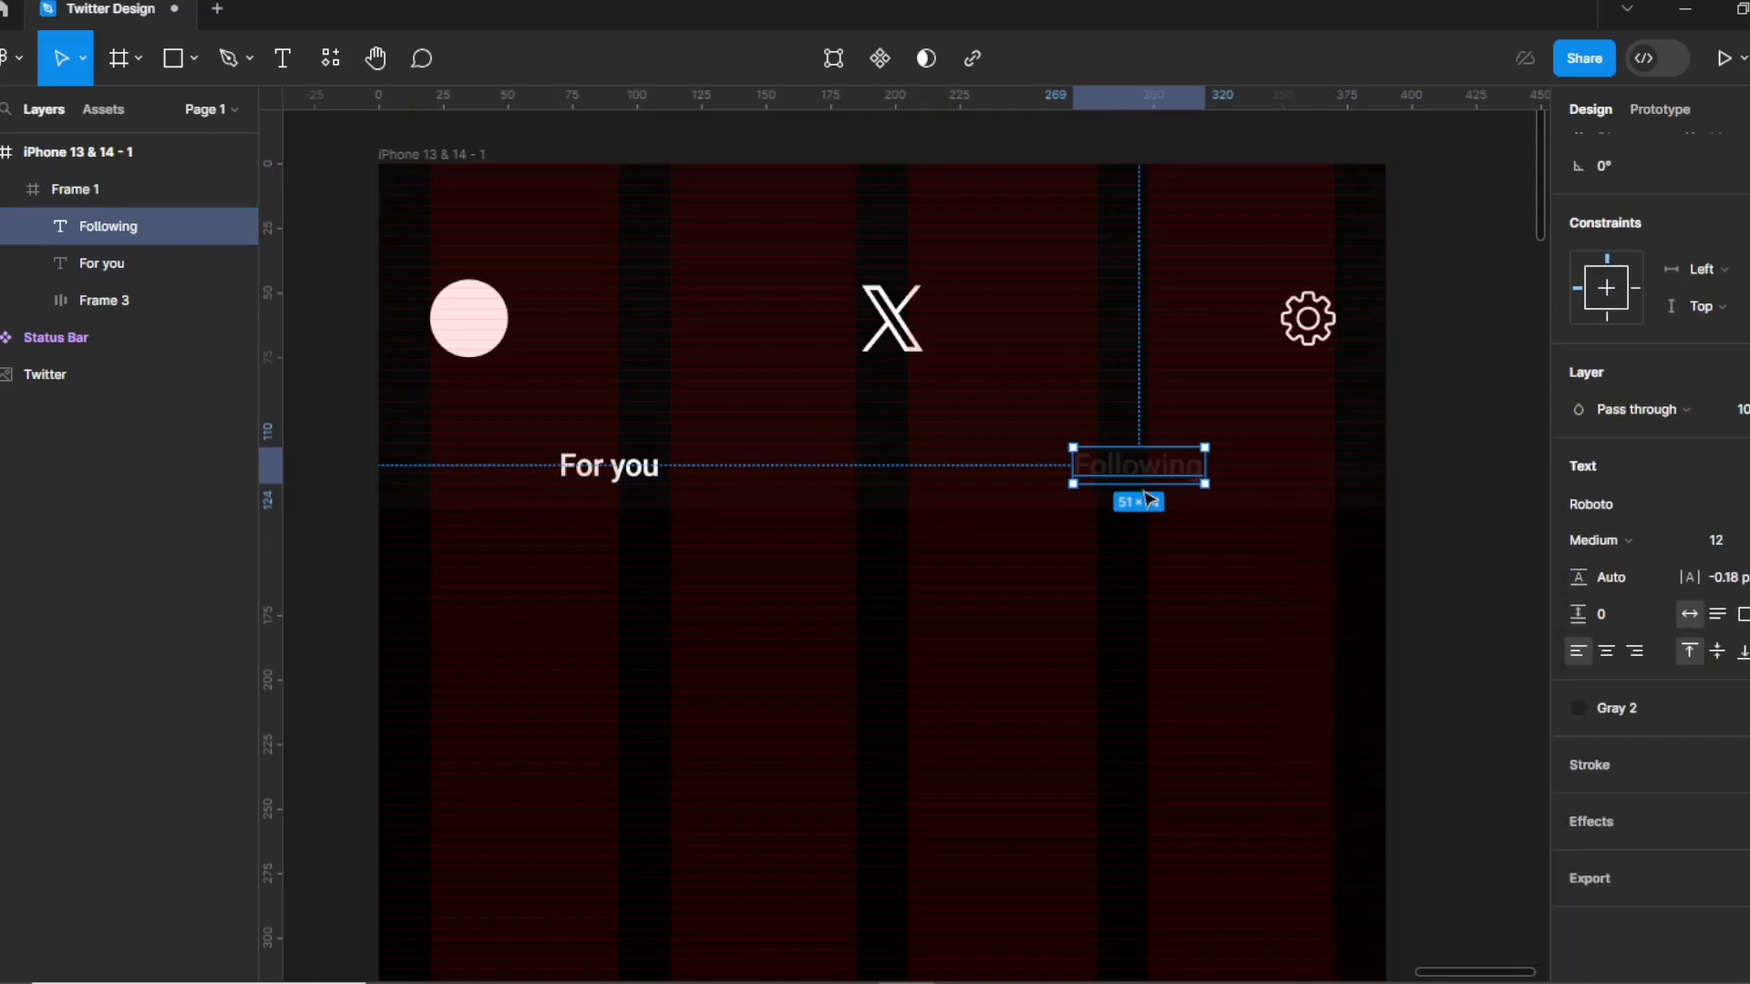
pyautogui.click(1579, 708)
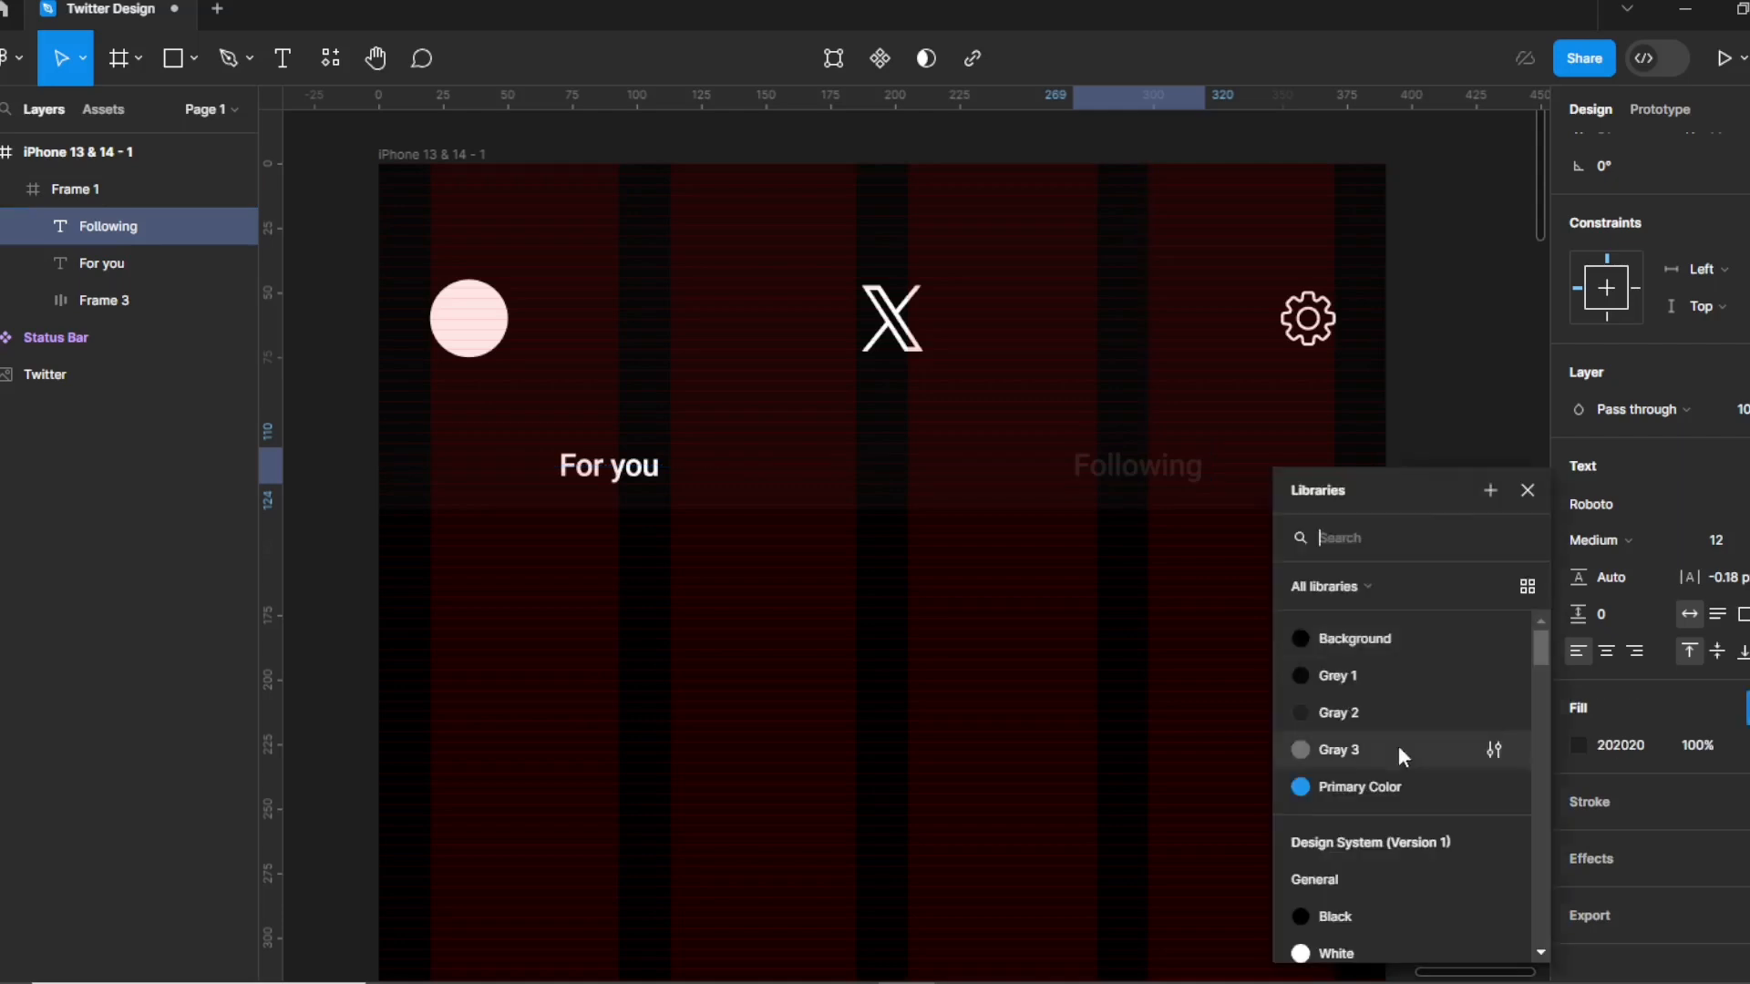
pyautogui.click(1367, 749)
pyautogui.click(1386, 612)
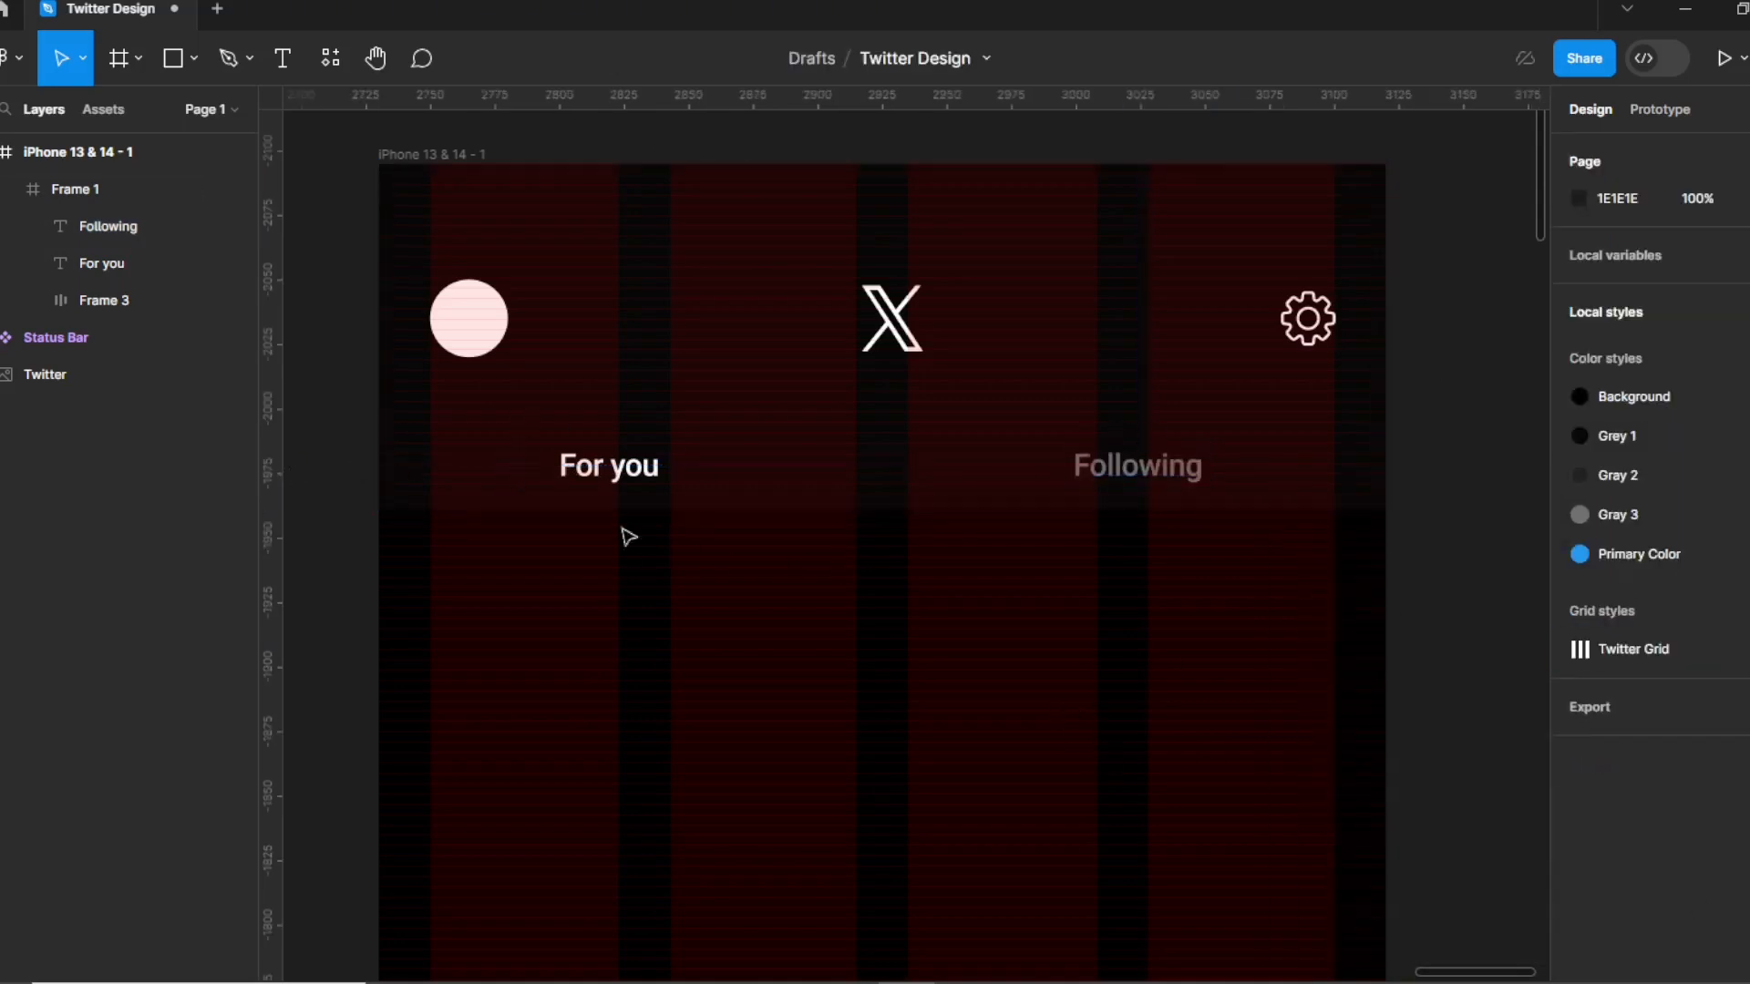
# Draw a line under "For you" with stroke weight 3 in the Primary Color style.
pyautogui.click(194, 58)
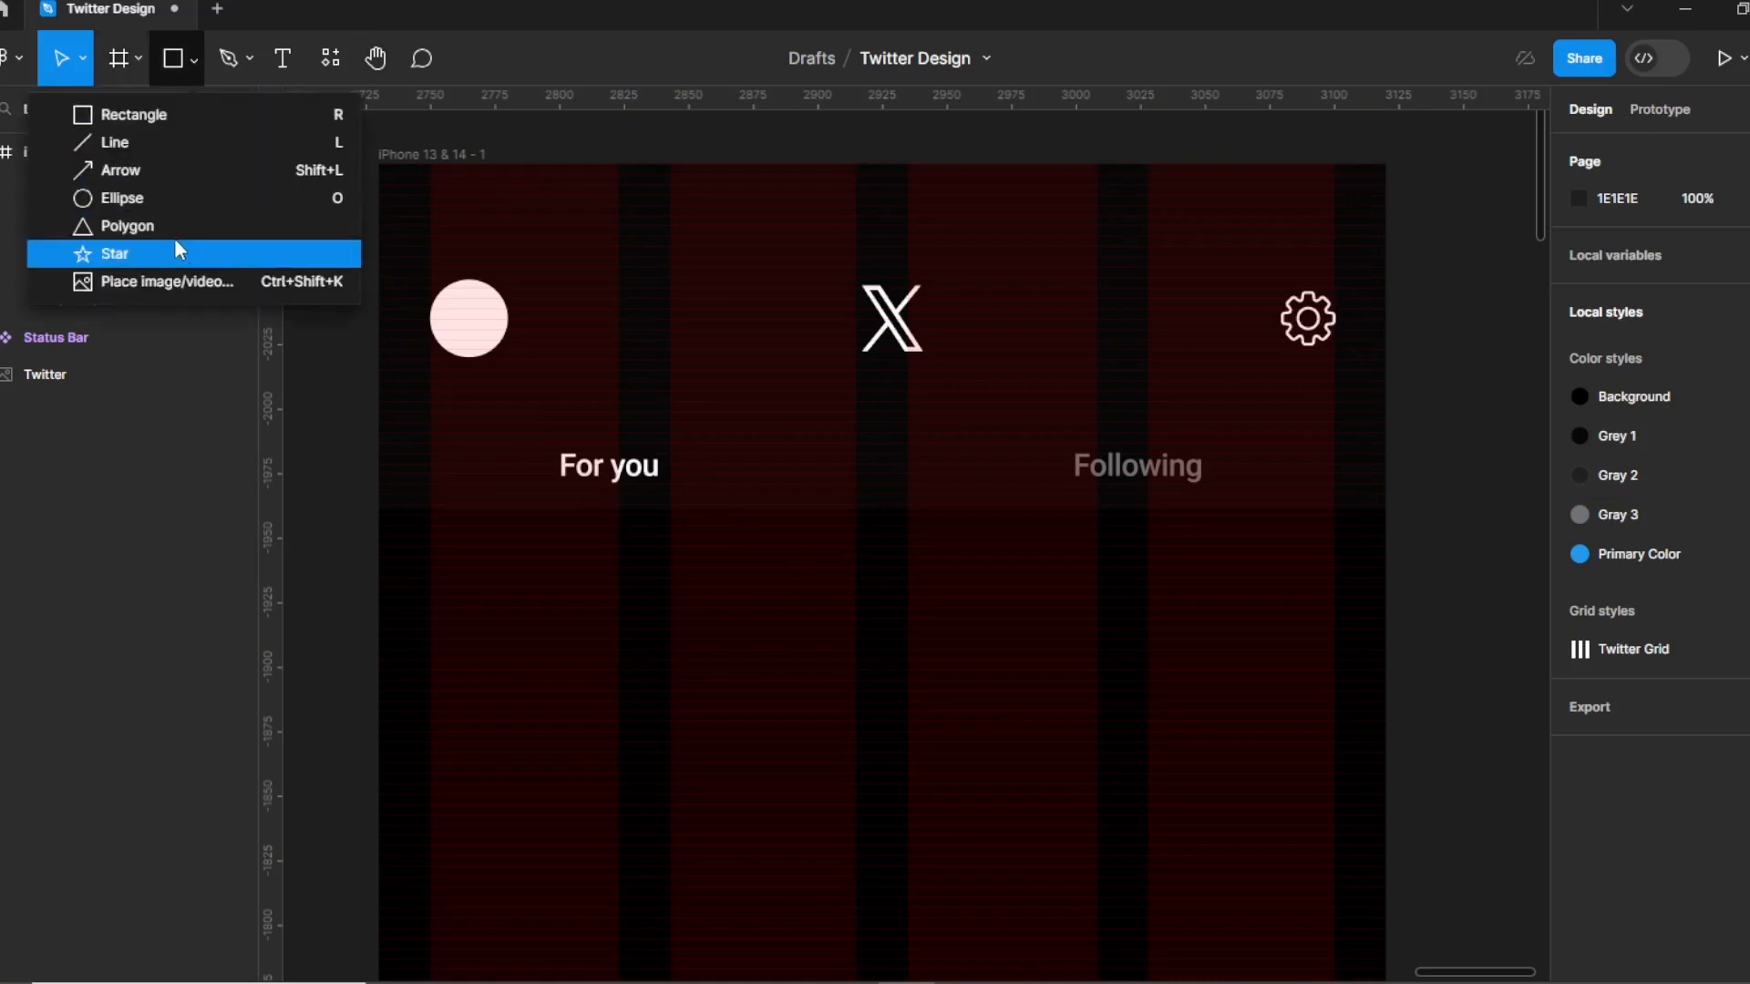
pyautogui.press('l')
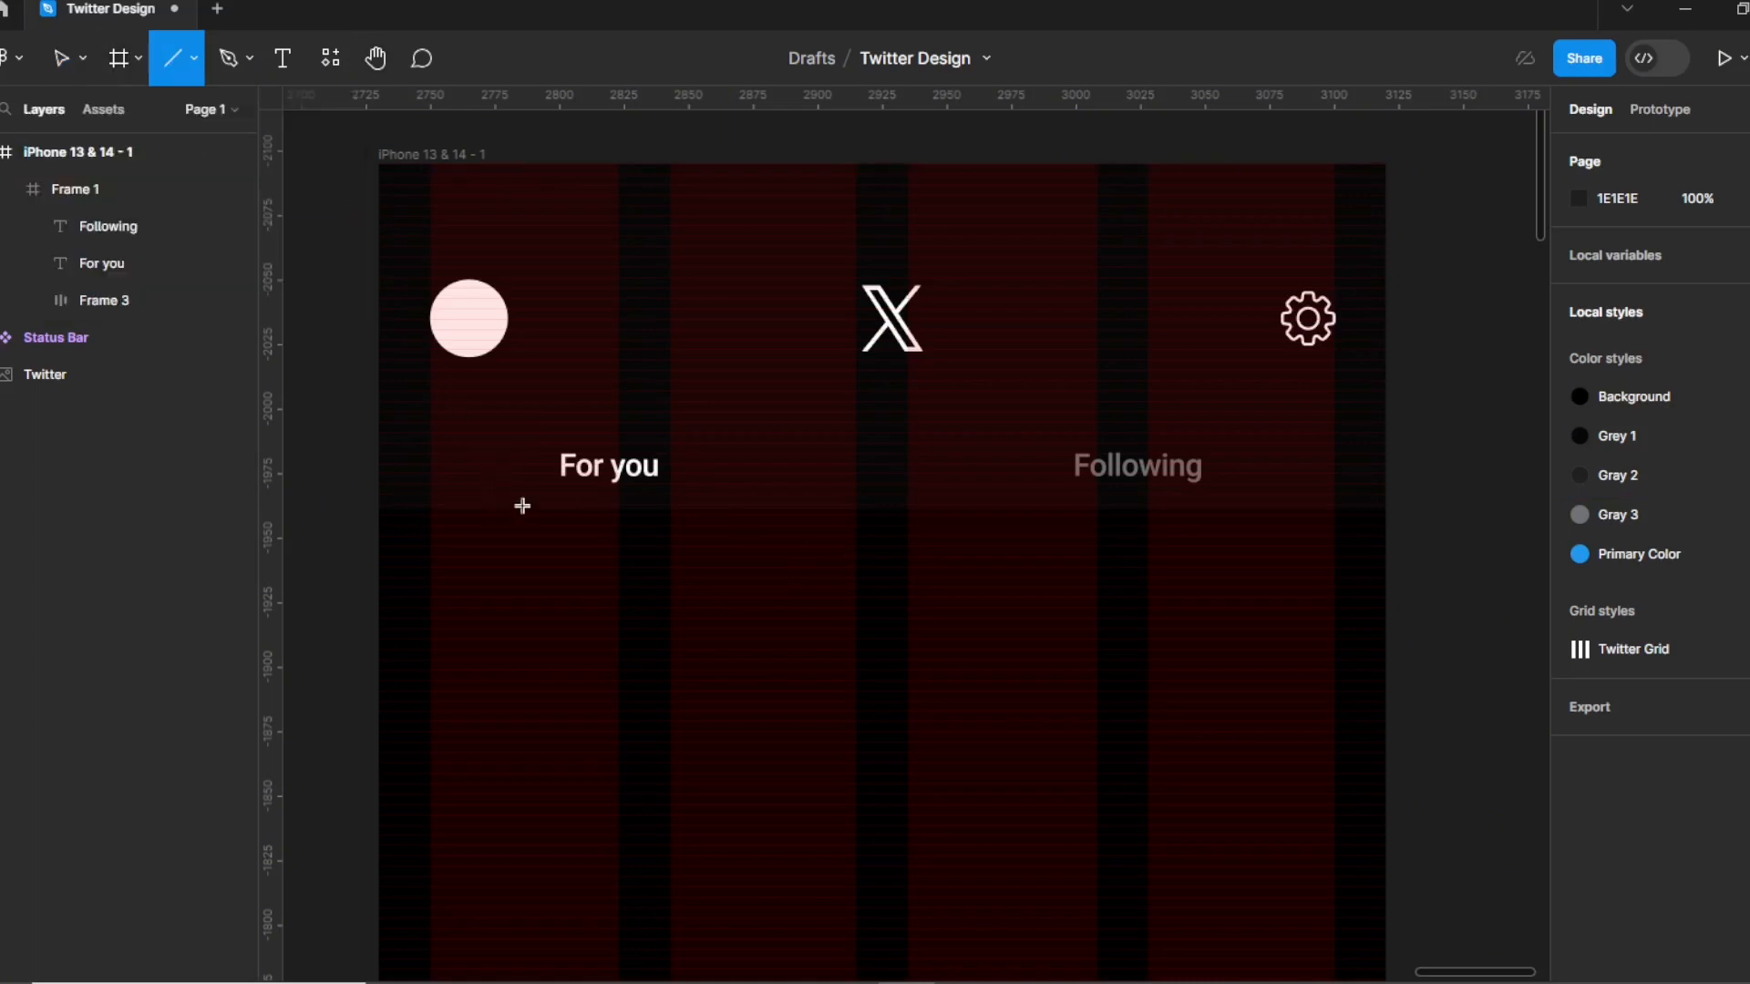
pyautogui.moveTo(520, 505); pyautogui.dragTo(701, 506)
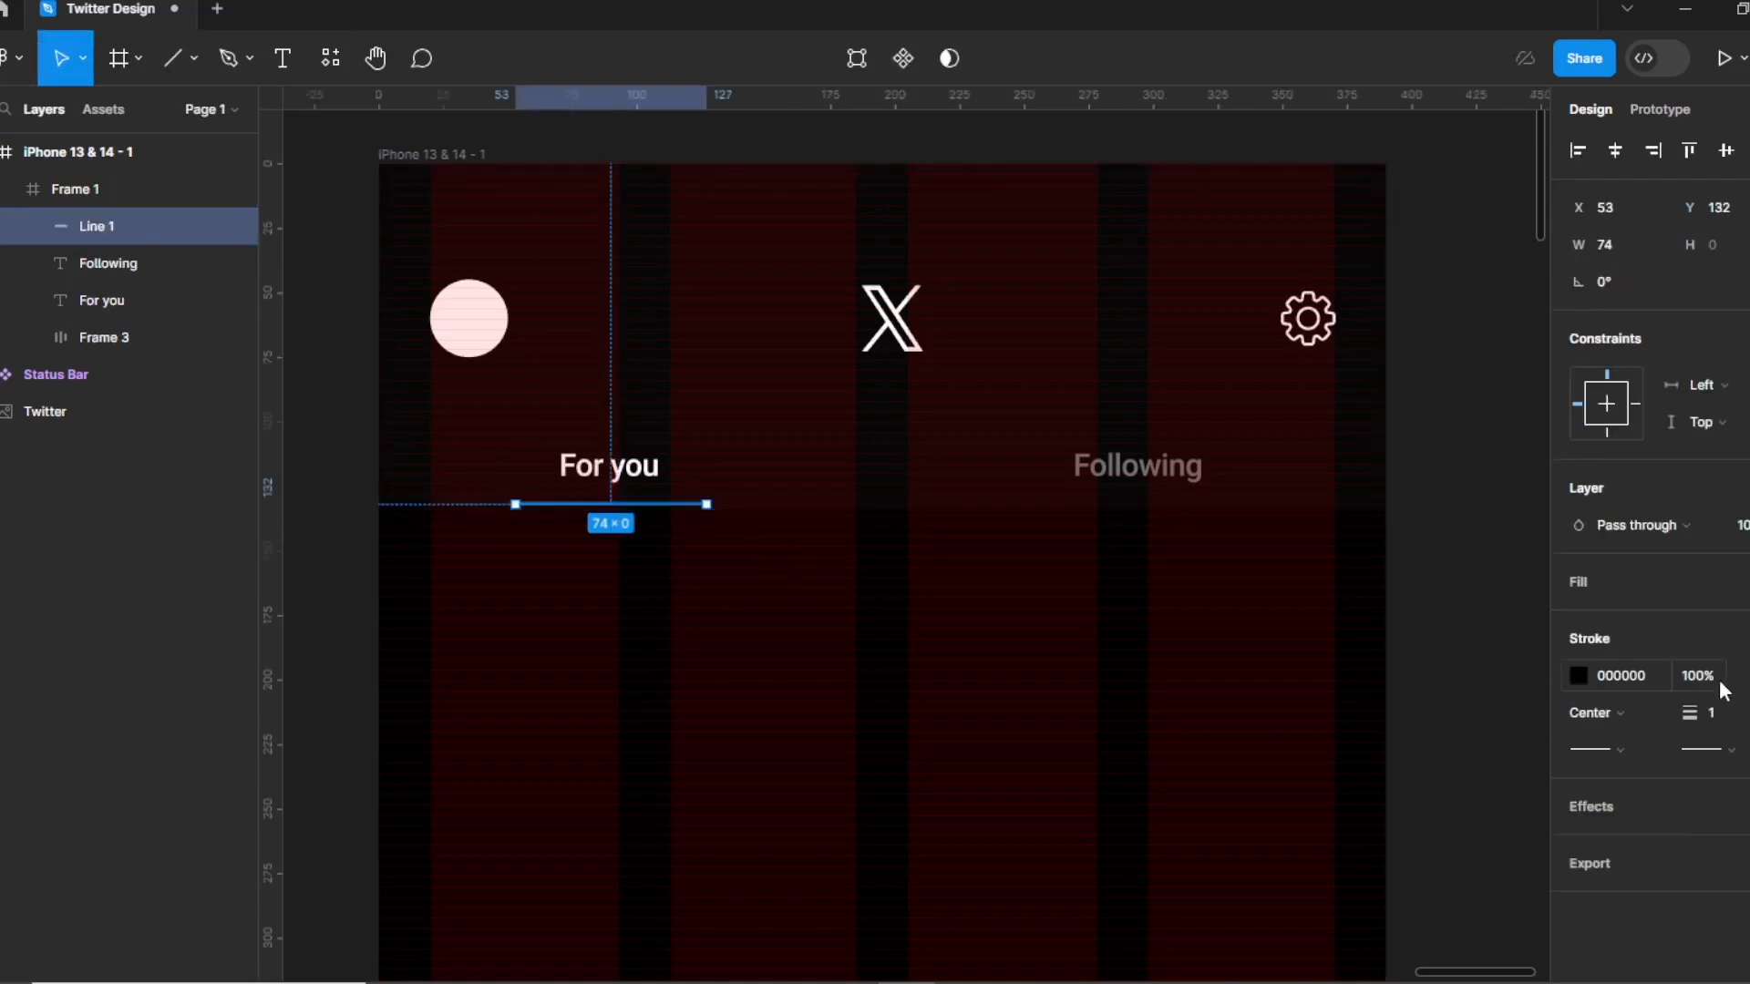
pyautogui.write('3')
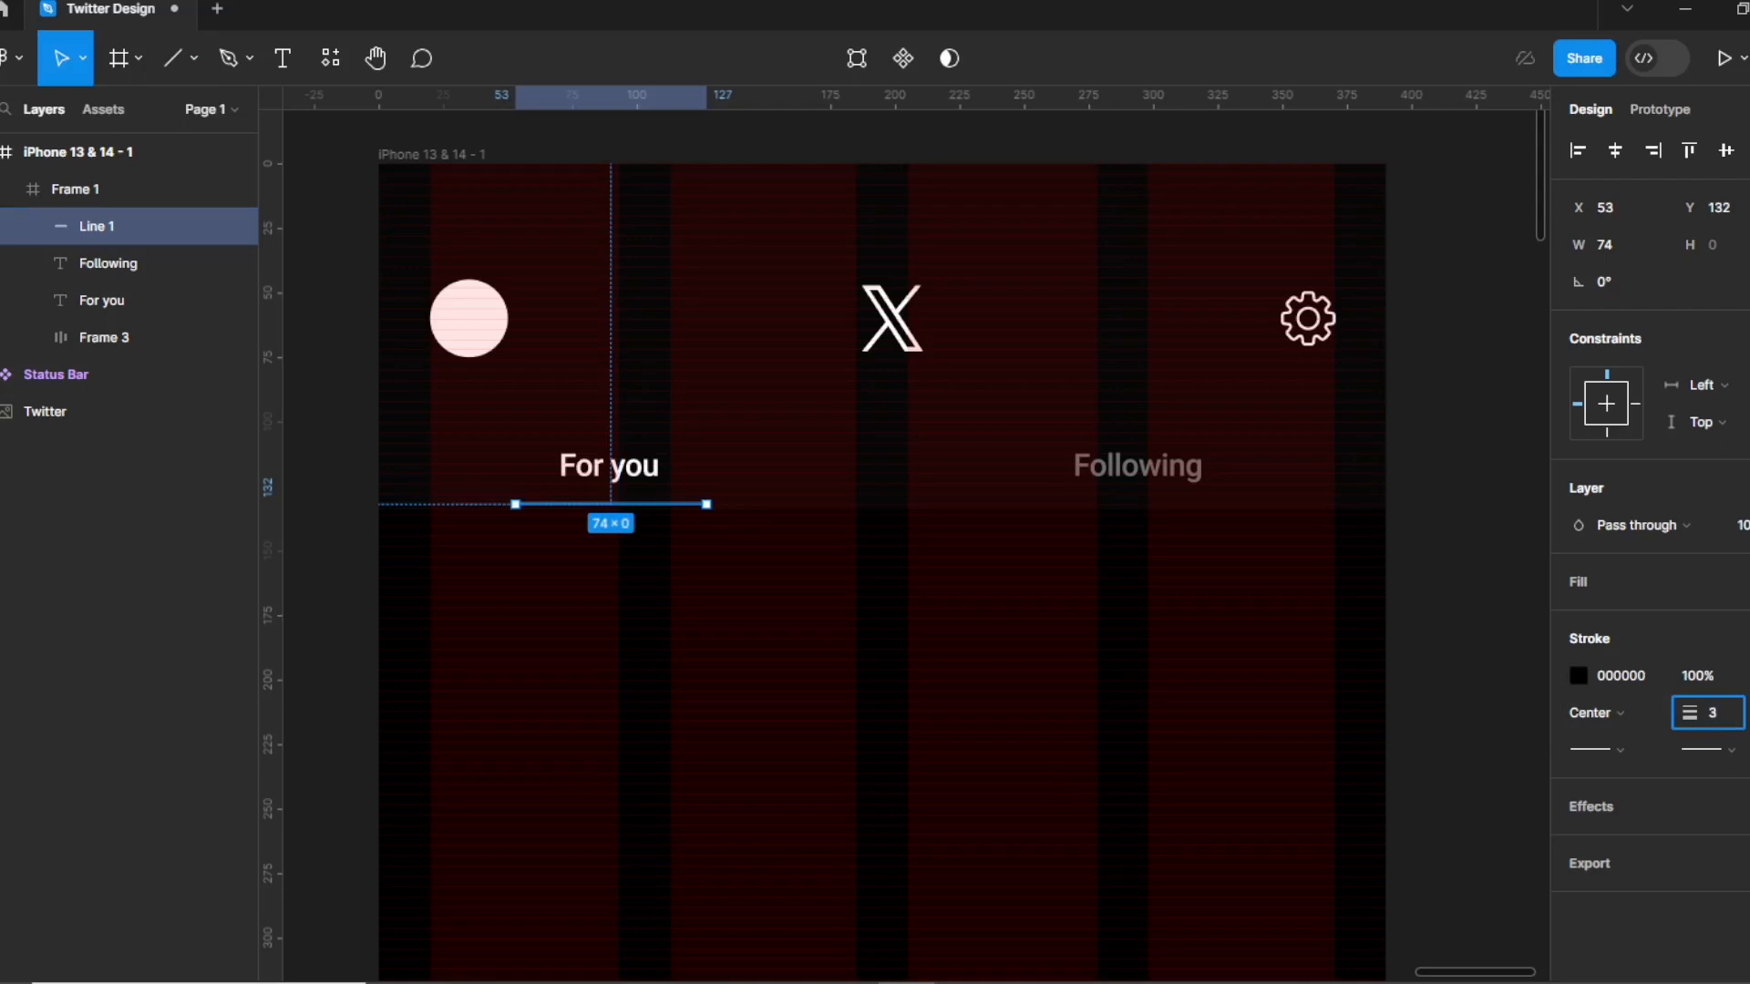
pyautogui.click(1720, 638)
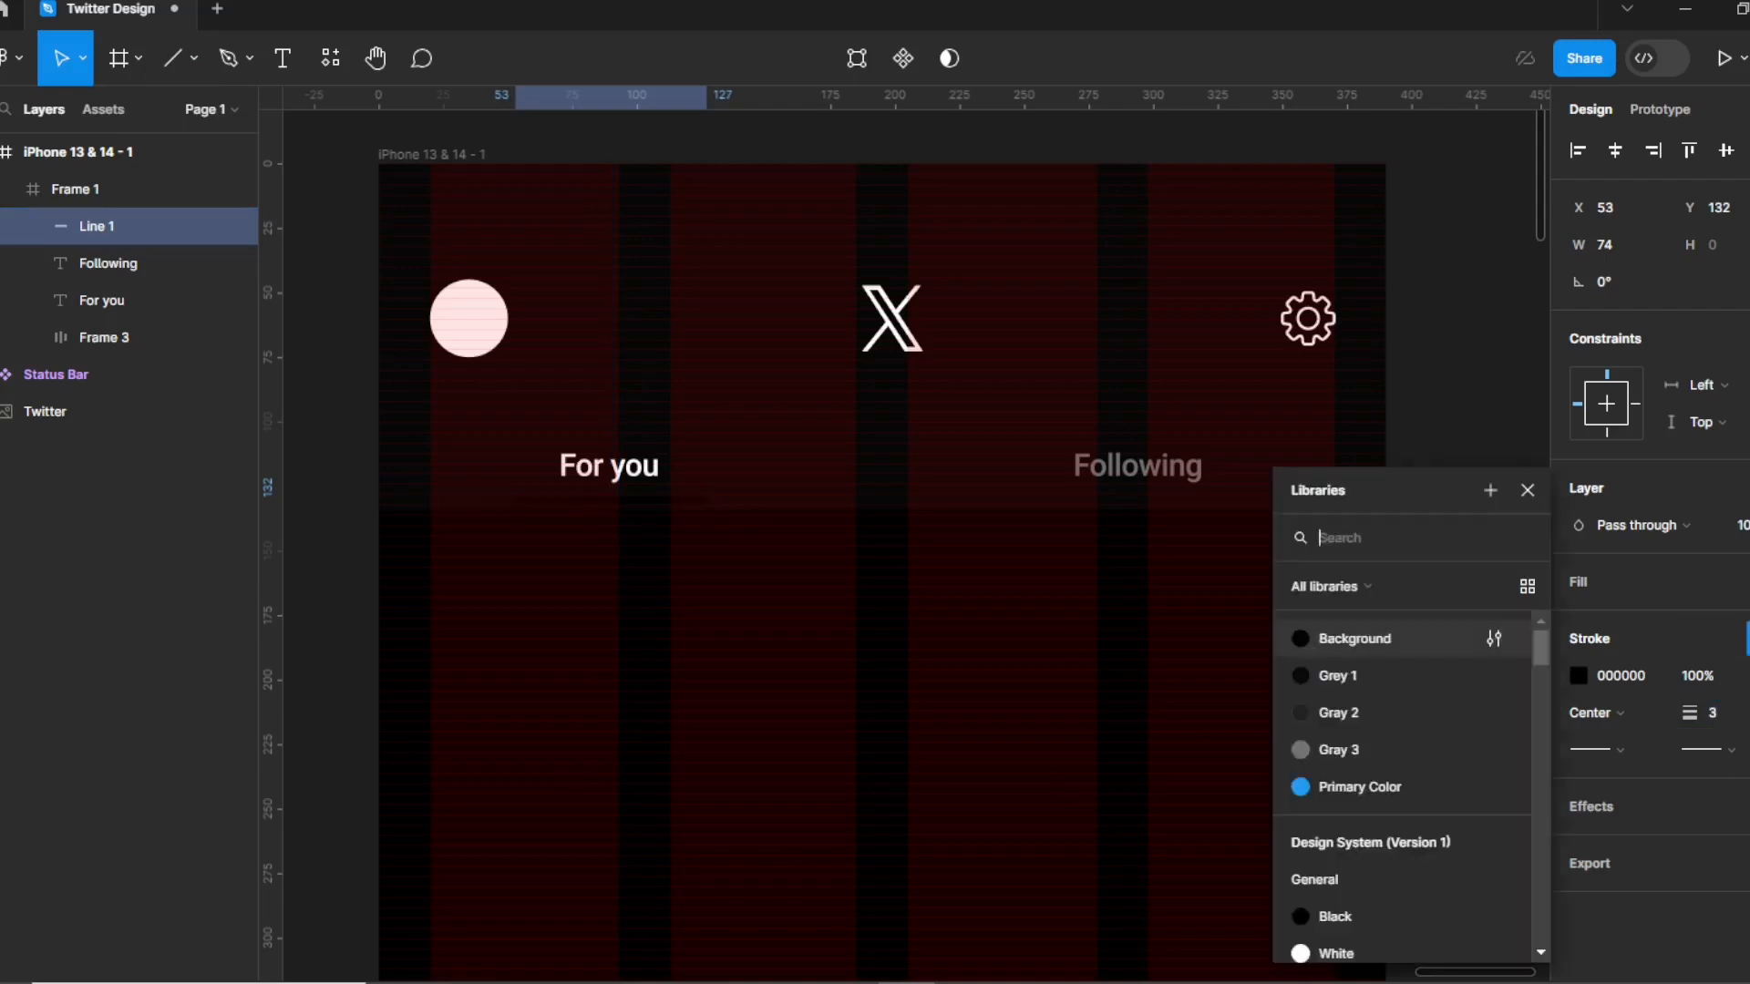
pyautogui.click(1347, 785)
pyautogui.click(597, 611)
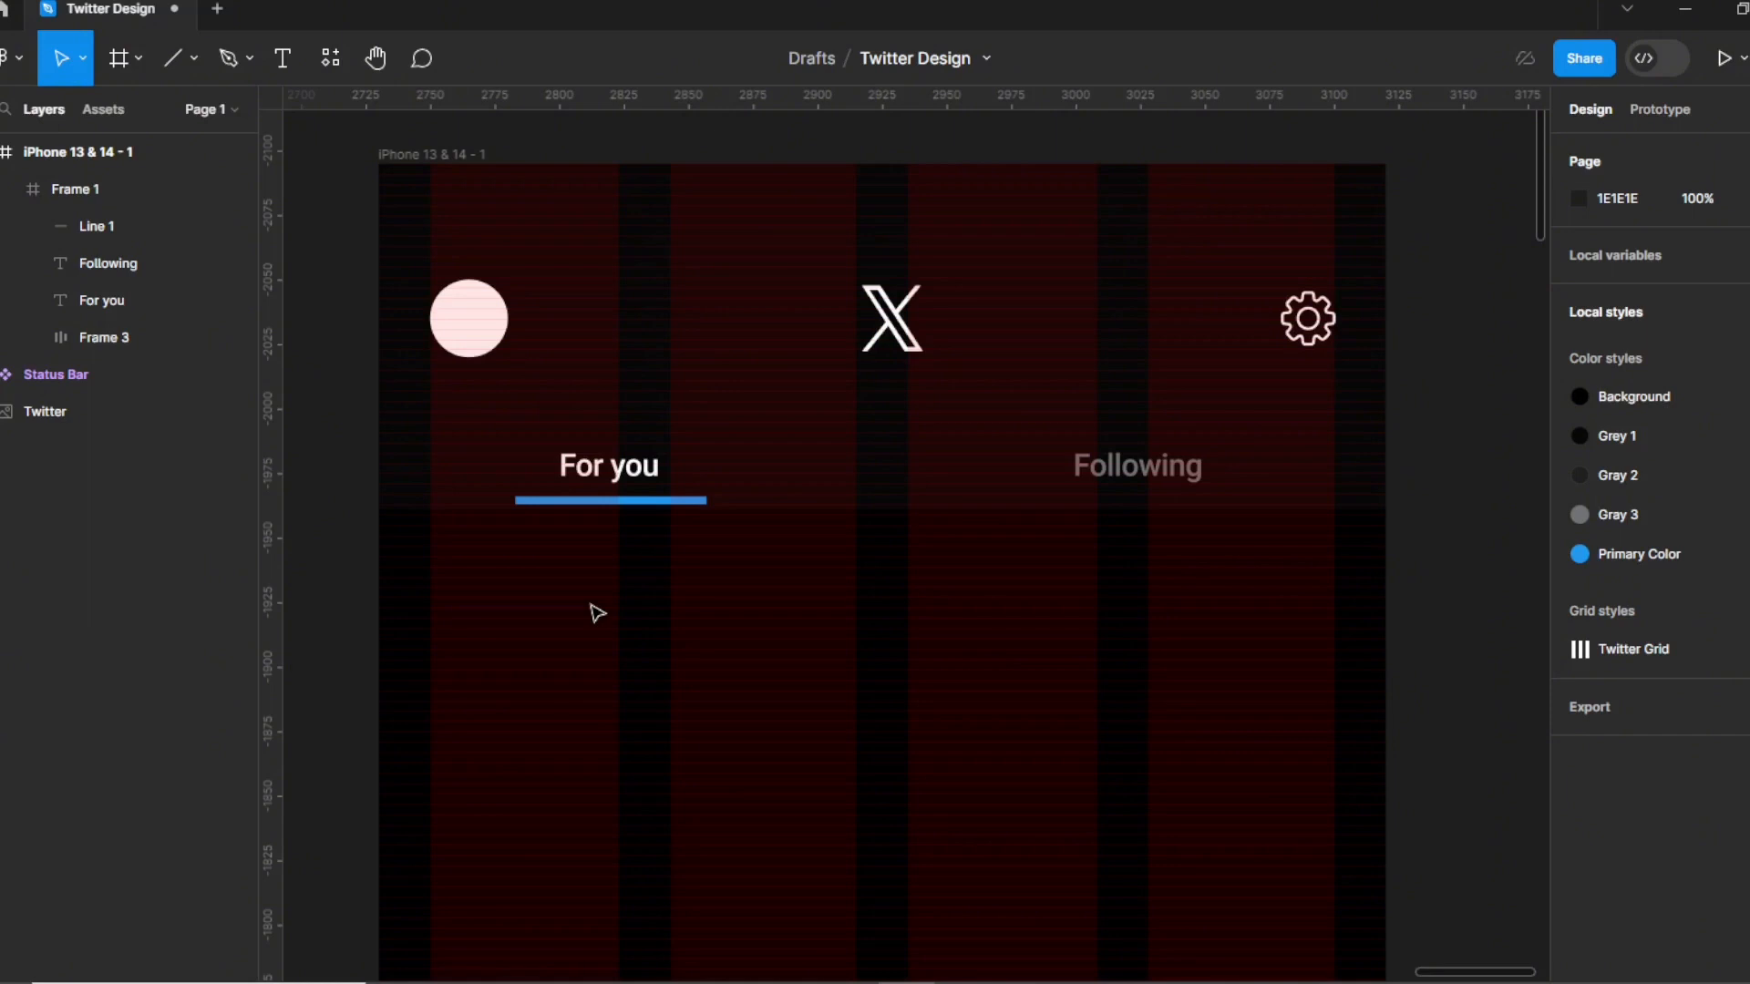
pyautogui.scroll(-5, 755, 631)
pyautogui.scroll(2, 755, 631)
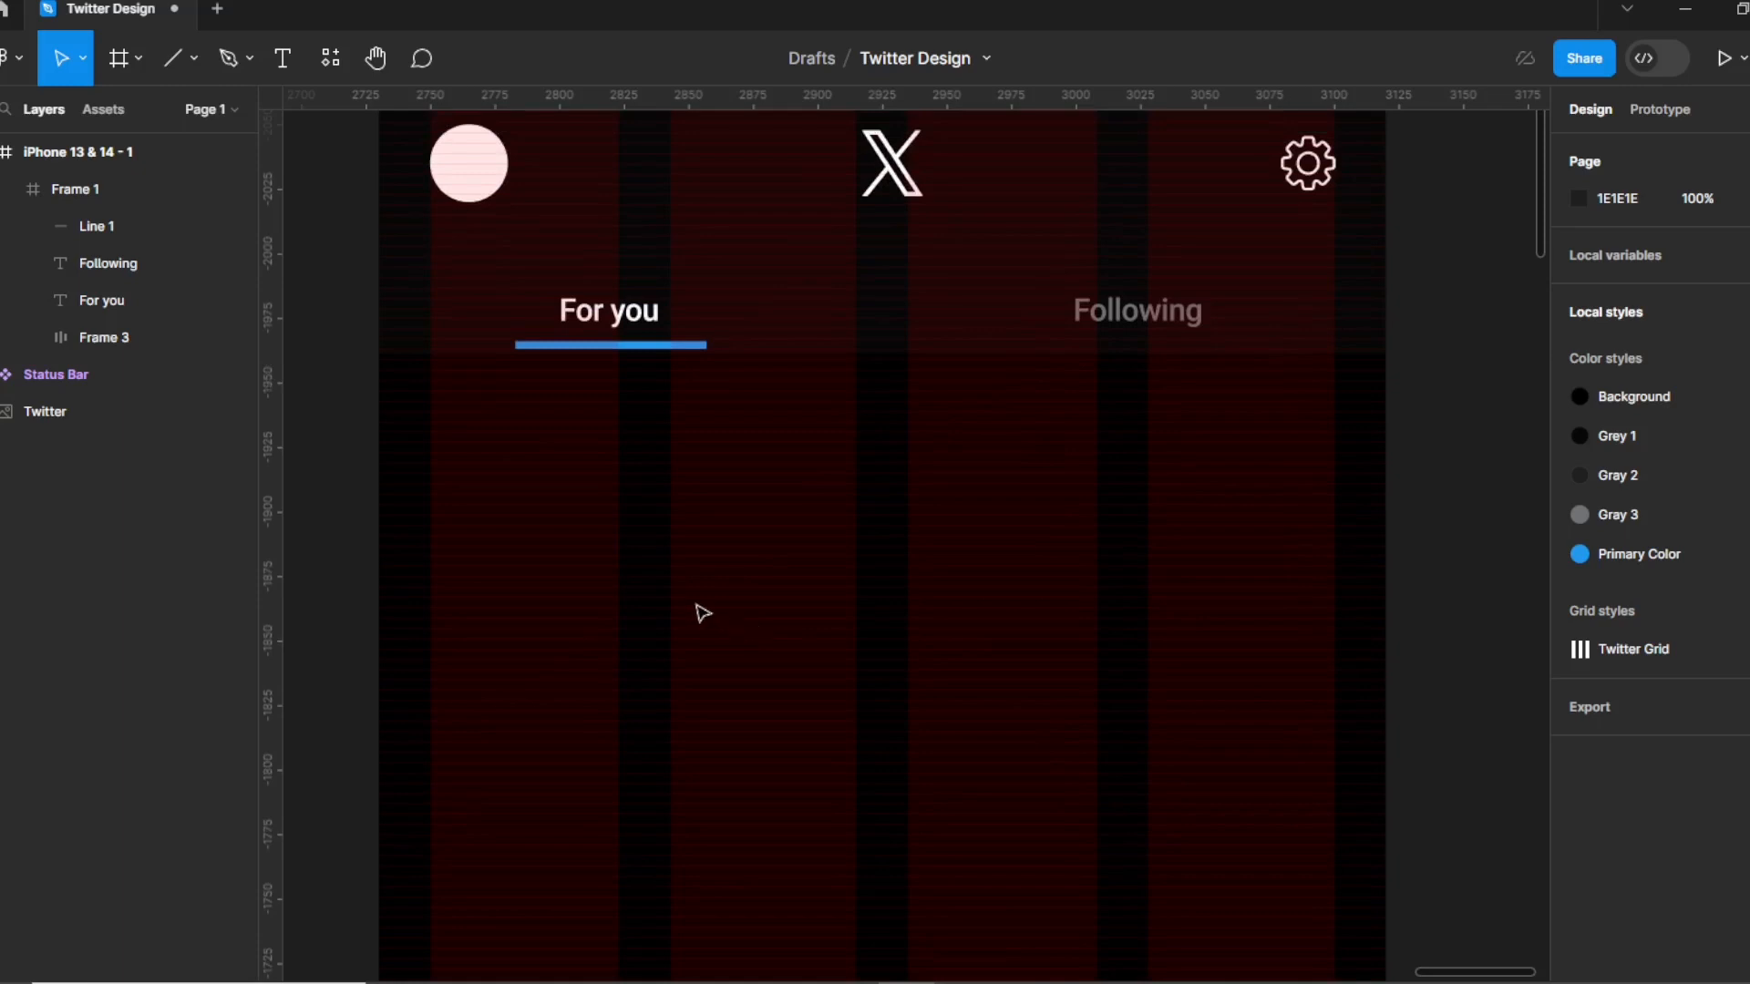
# Draw a white 45×45 avatar circle with radius 45 below the header.
pyautogui.press('f')
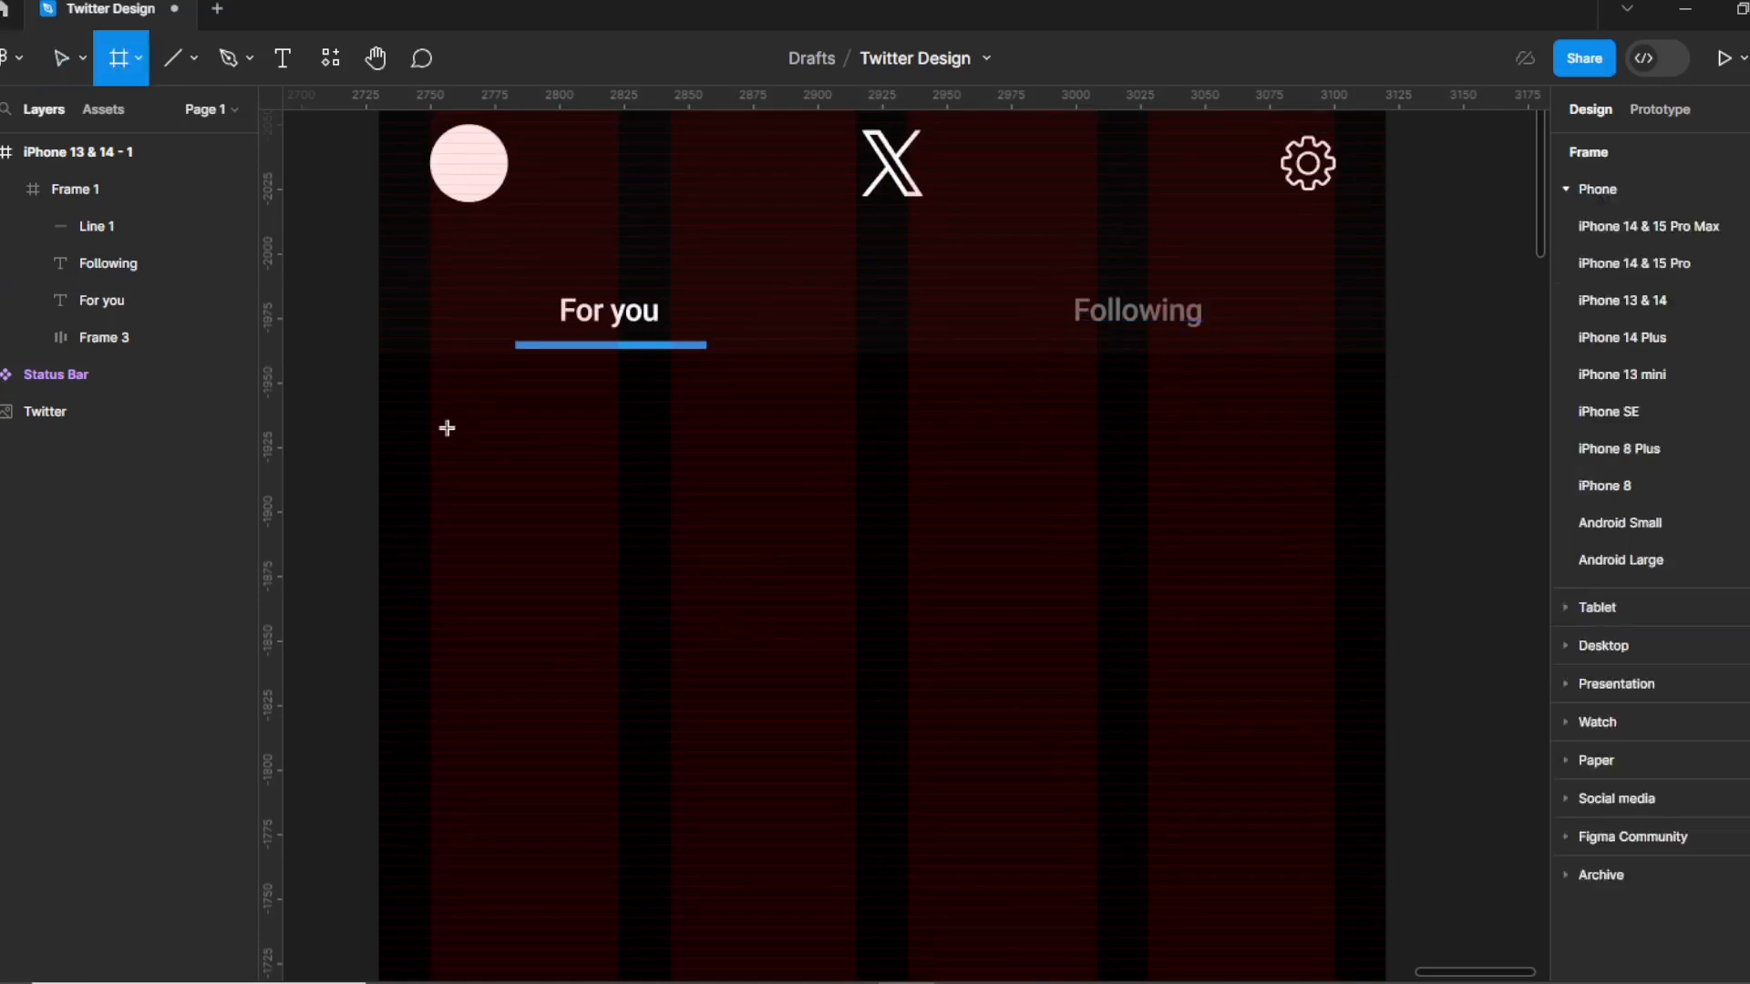
pyautogui.moveTo(447, 428)
pyautogui.mouseDown()
pyautogui.moveTo(518, 539)
pyautogui.moveTo(585, 552)
pyautogui.mouseUp()
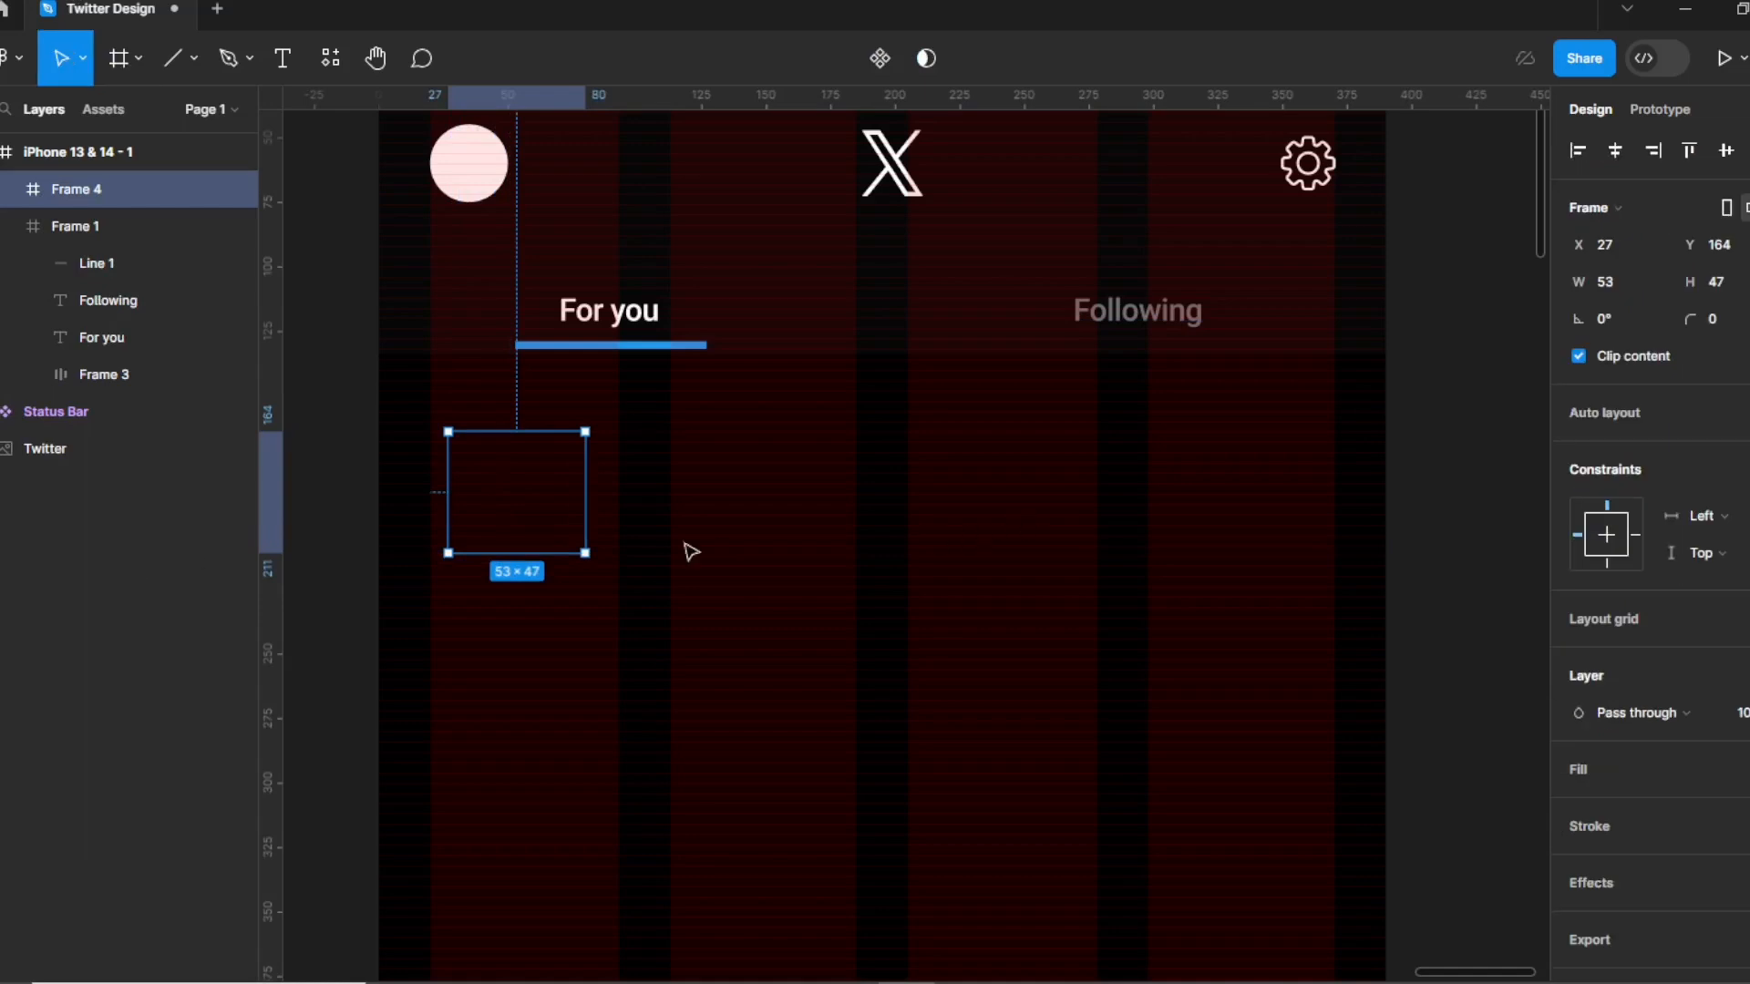
pyautogui.click(1589, 768)
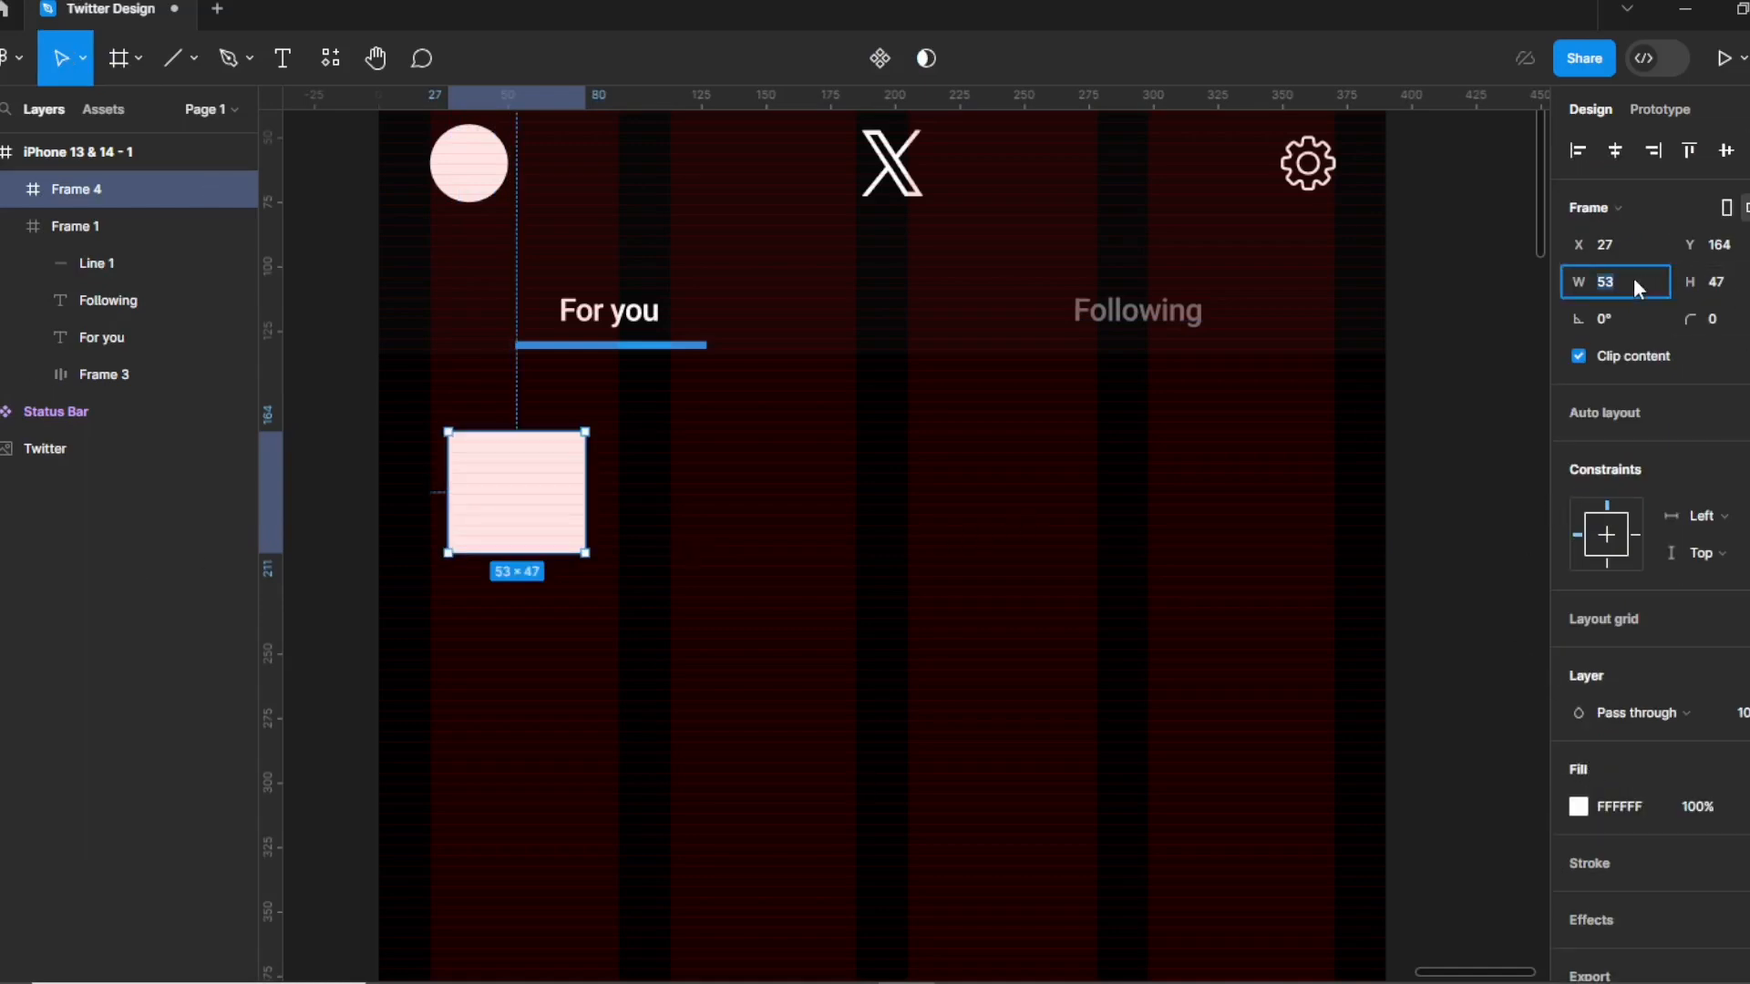
pyautogui.press('Tab')
pyautogui.write('45')
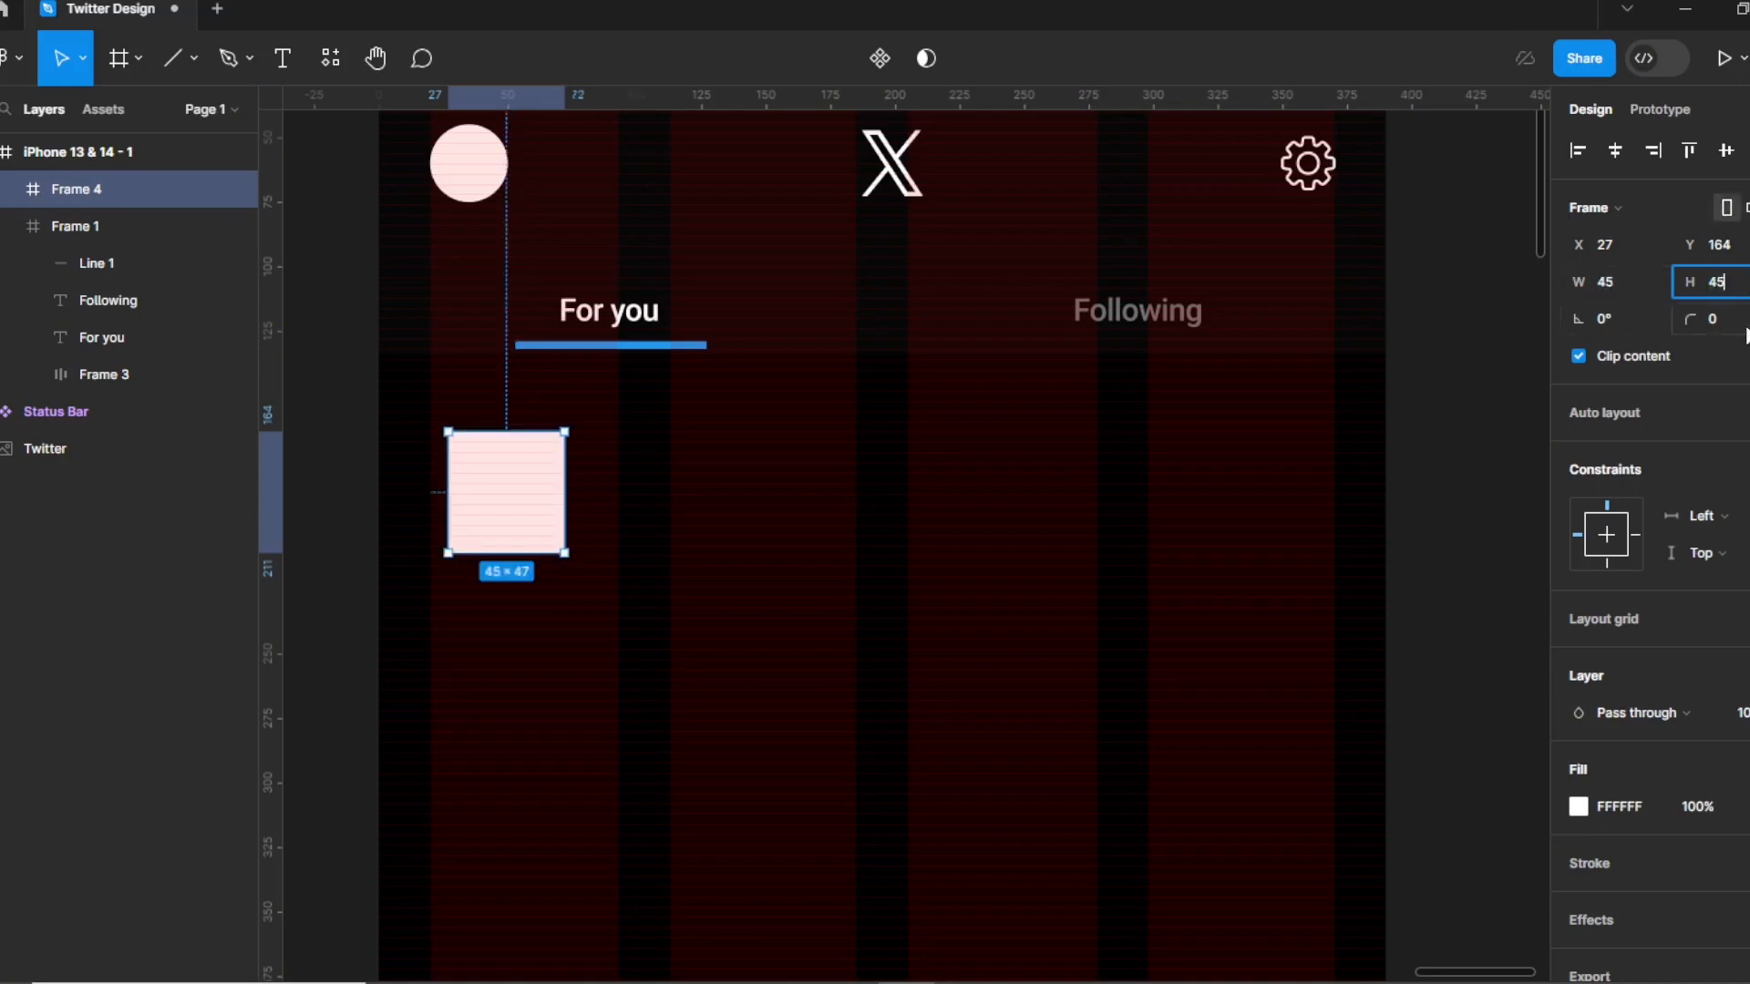
pyautogui.press('Tab')
pyautogui.write('45')
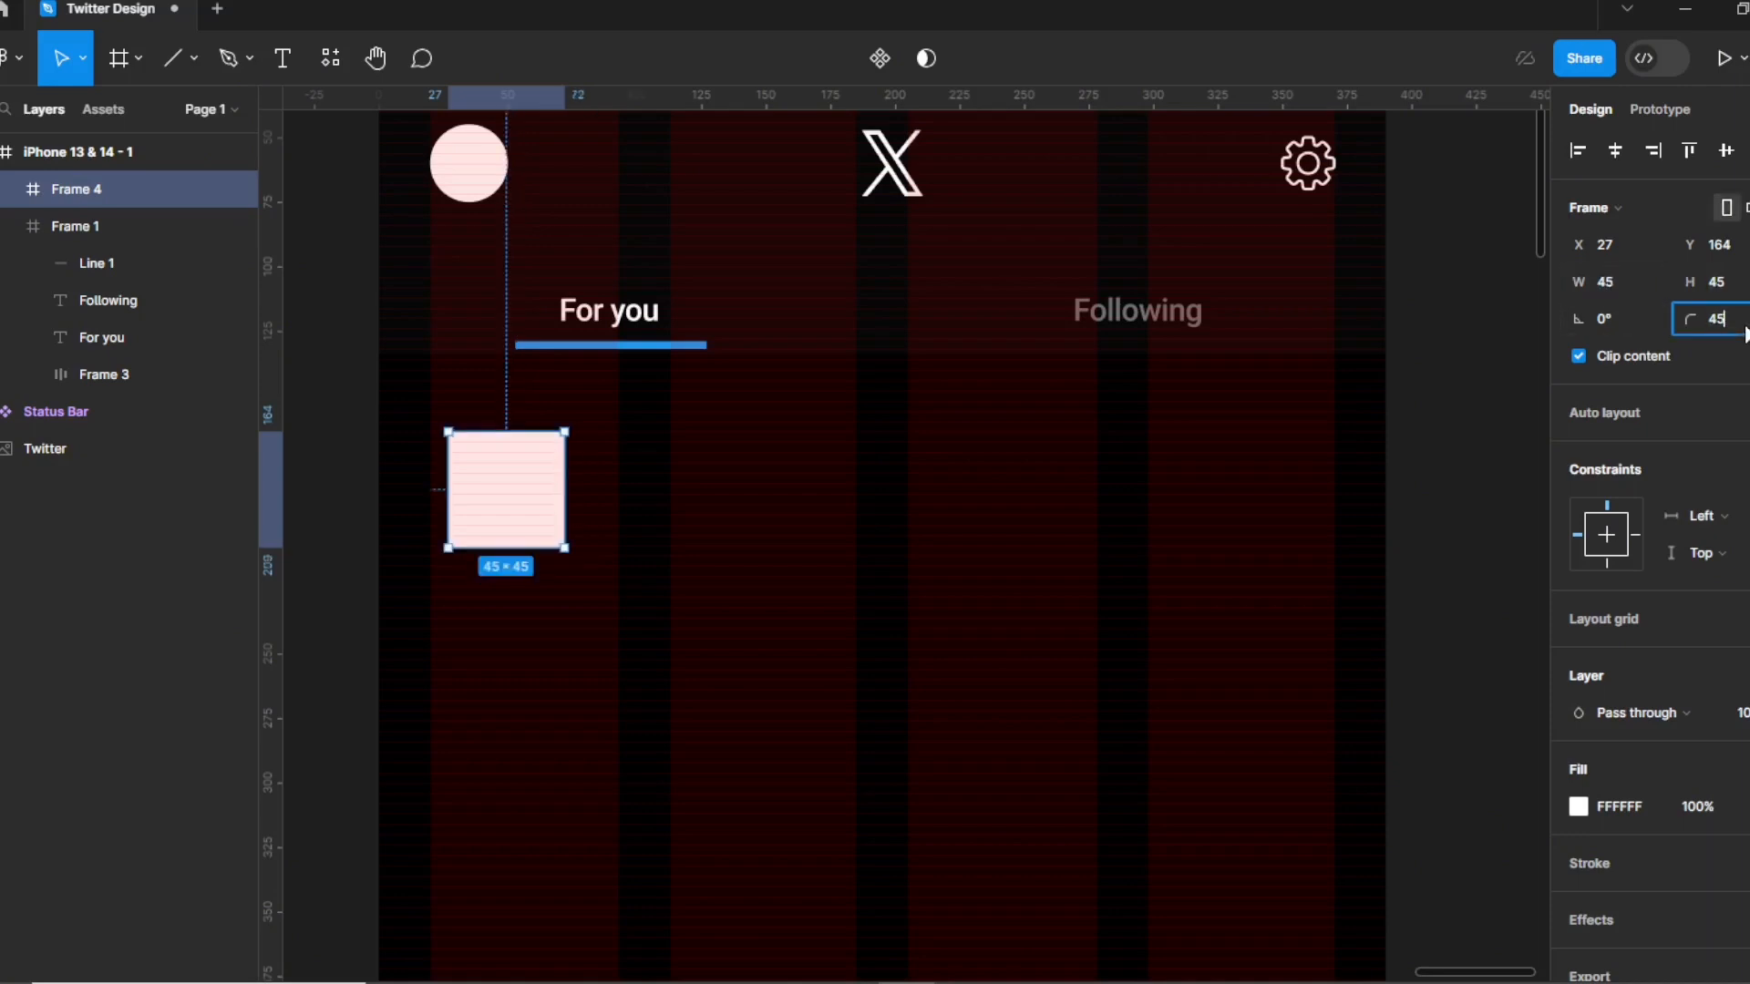
pyautogui.press('Return')
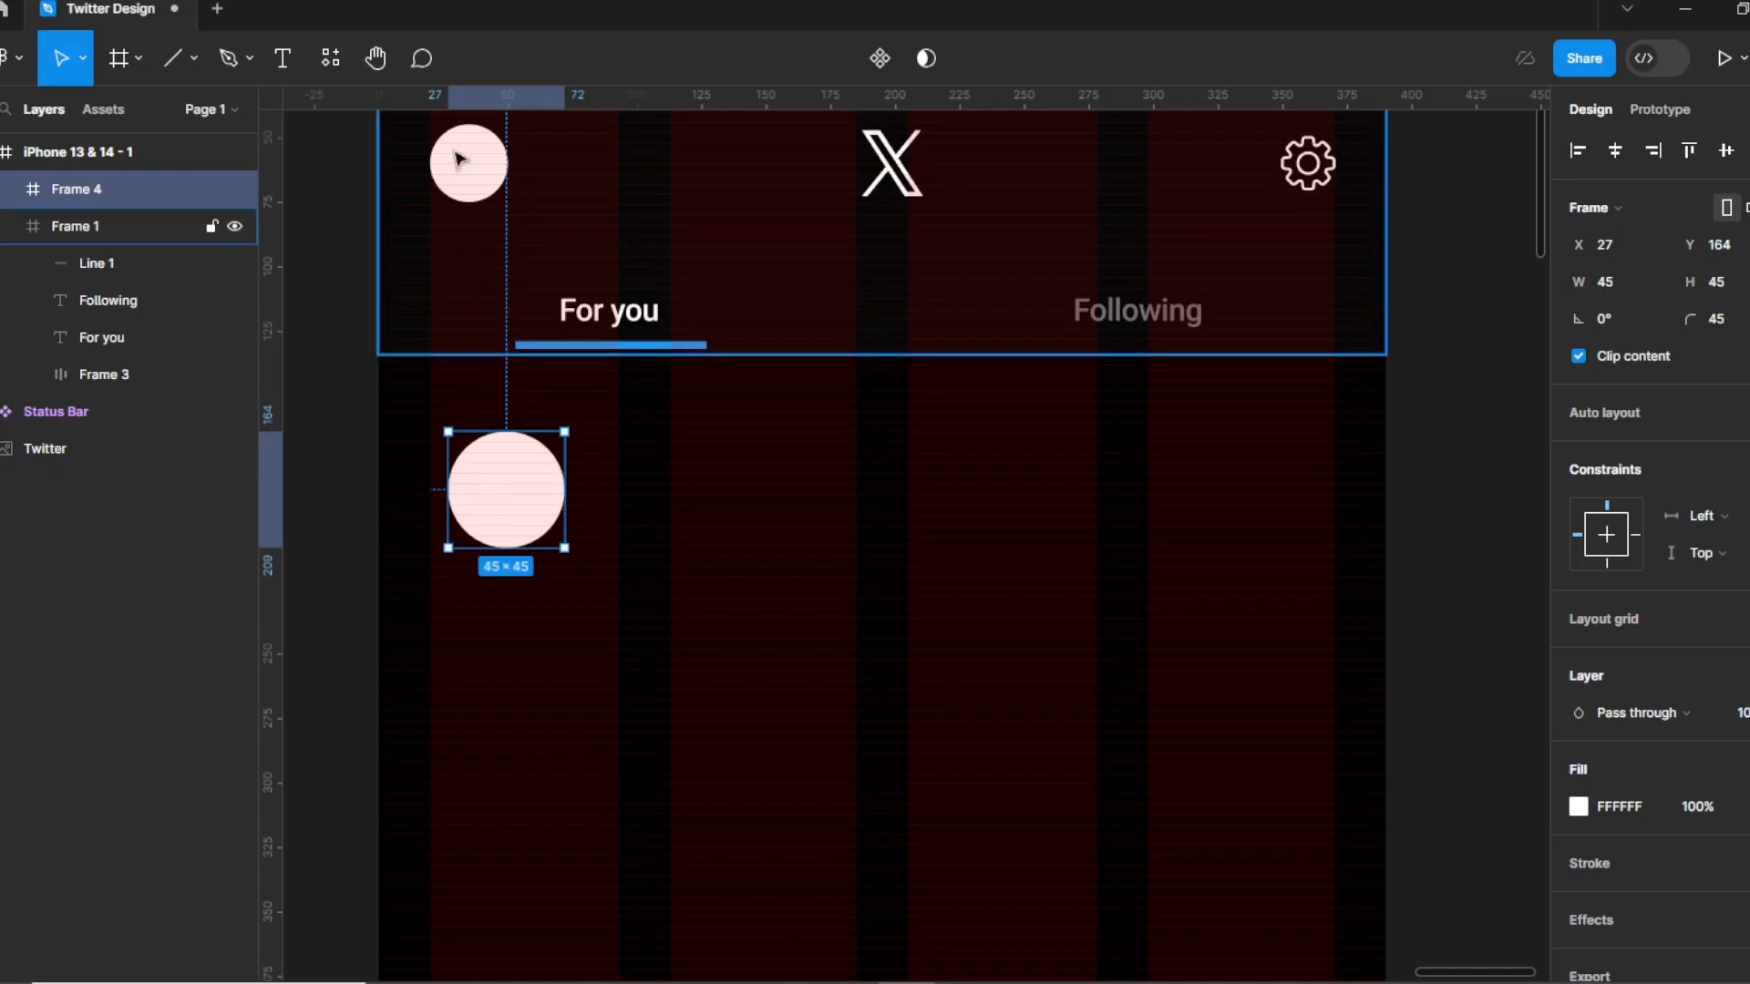
pyautogui.moveTo(507, 491); pyautogui.dragTo(495, 475)
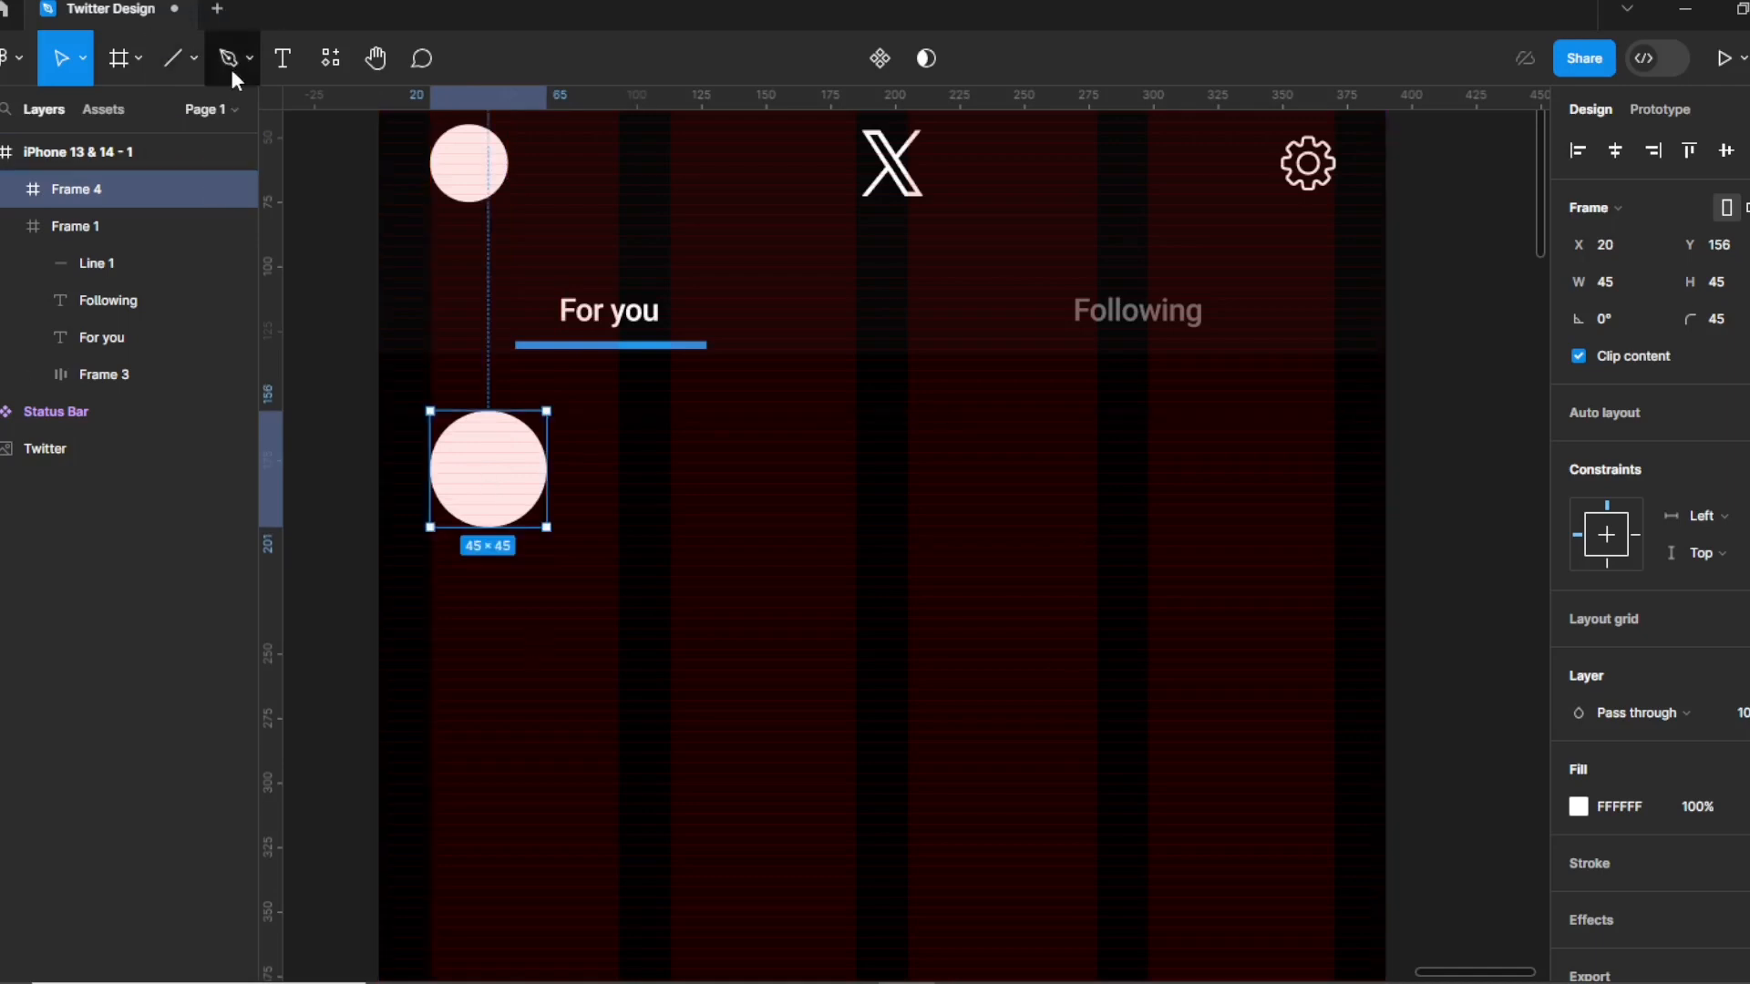
# Type the tweet author's display name in a text box right of the avatar.
pyautogui.click(281, 62)
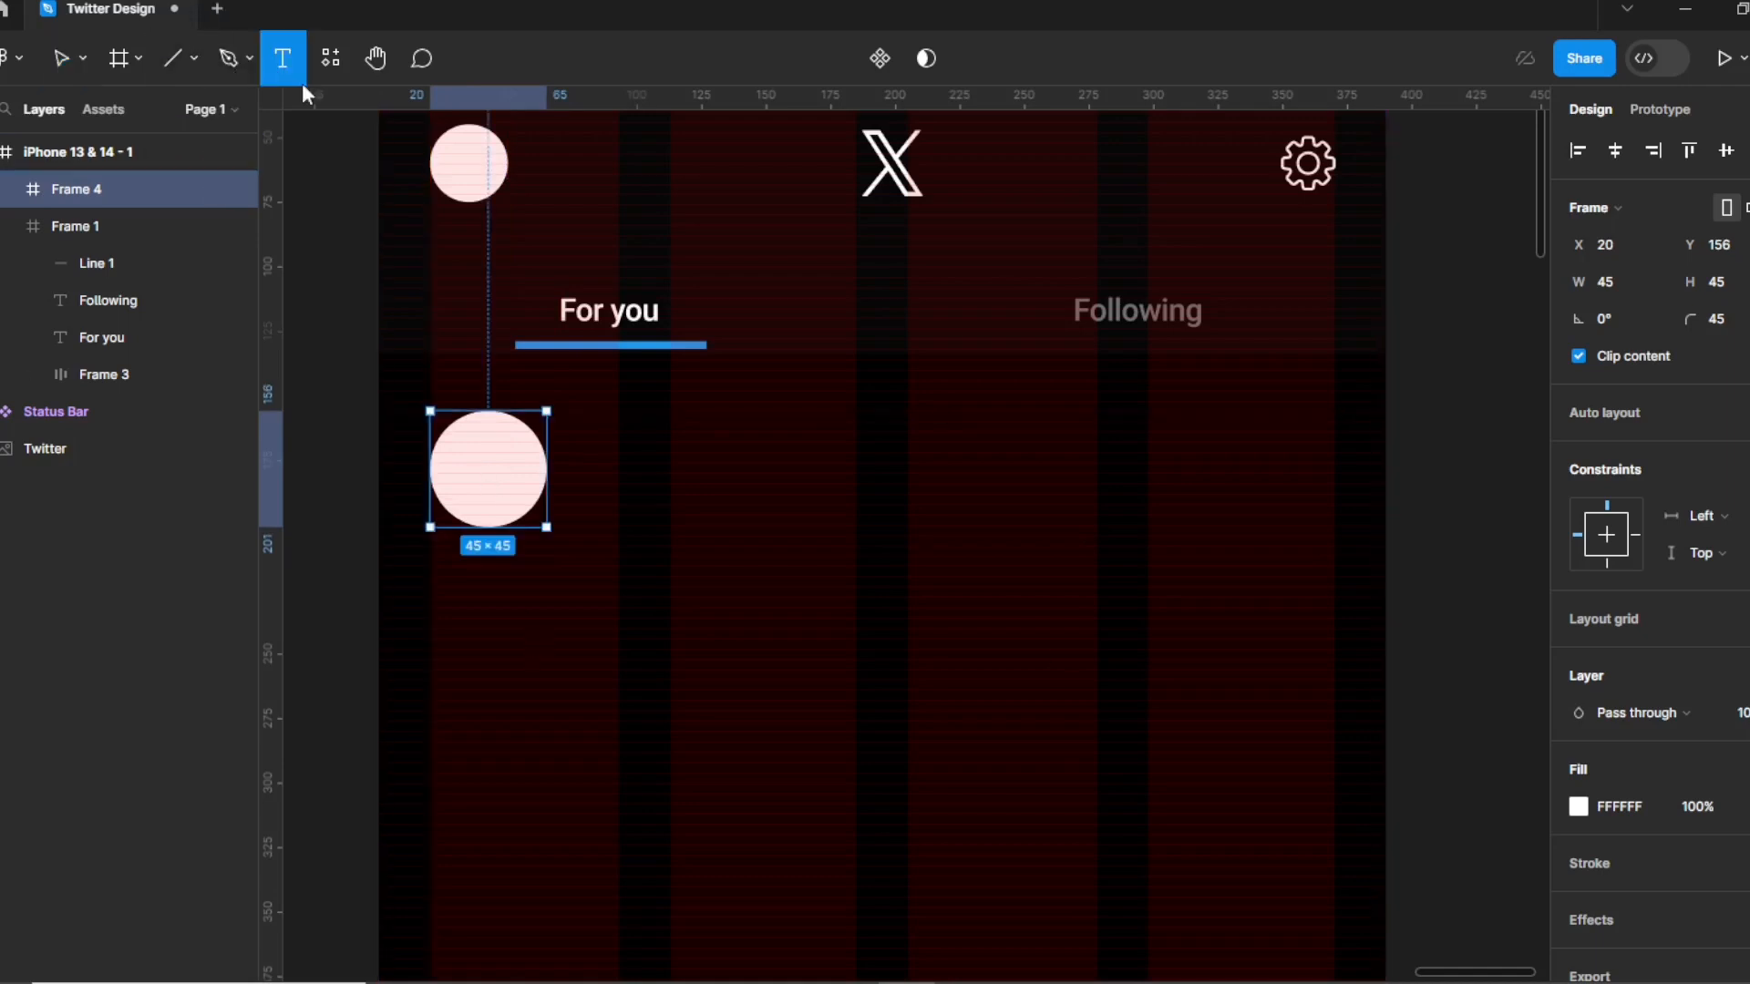
pyautogui.click(581, 410)
pyautogui.write('UI')
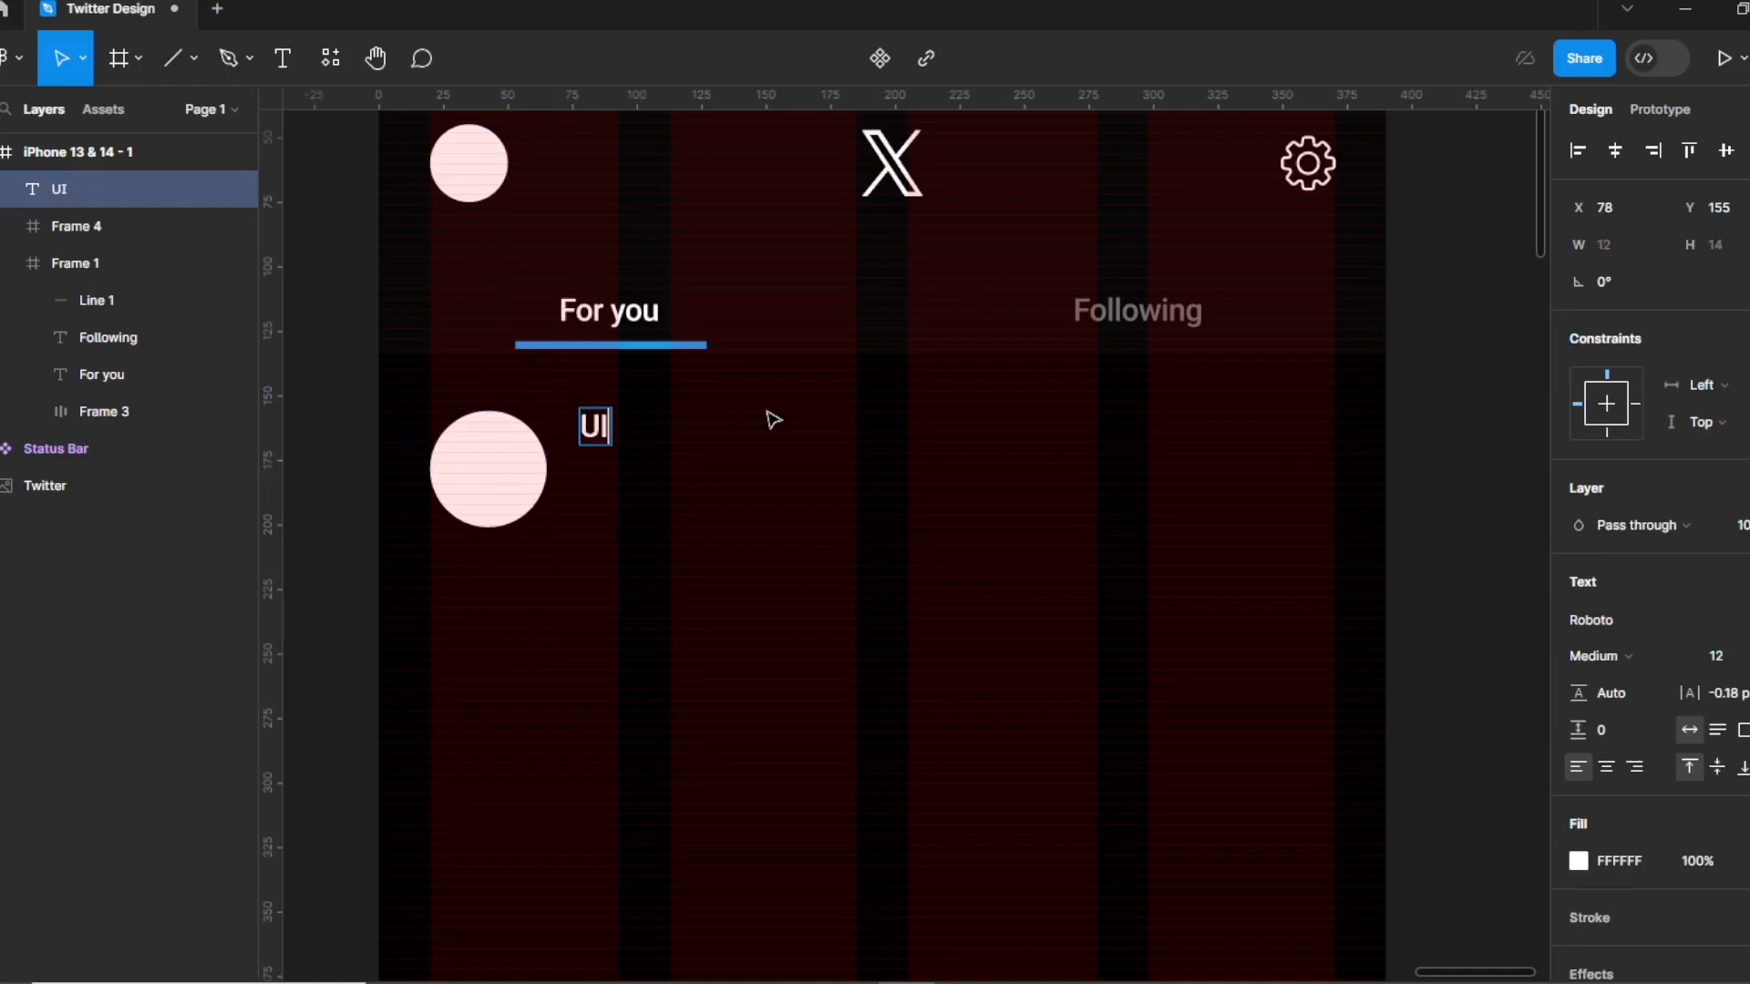
pyautogui.write(' Pozera')
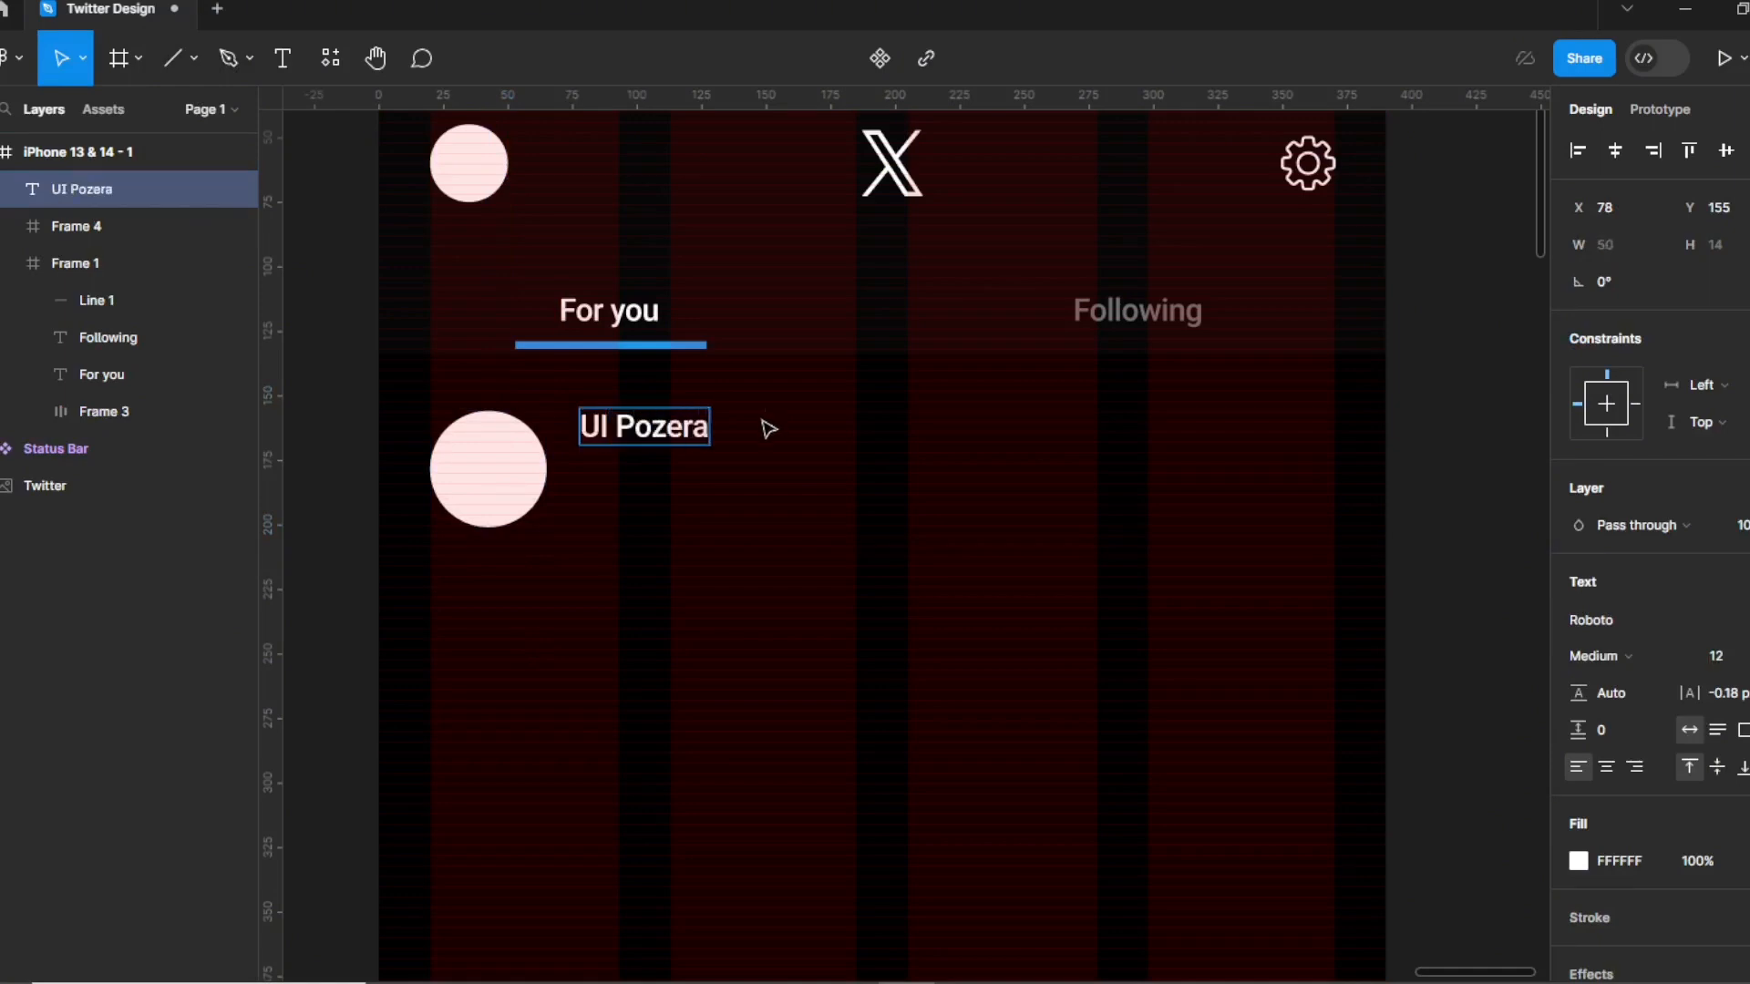
pyautogui.press('Escape')
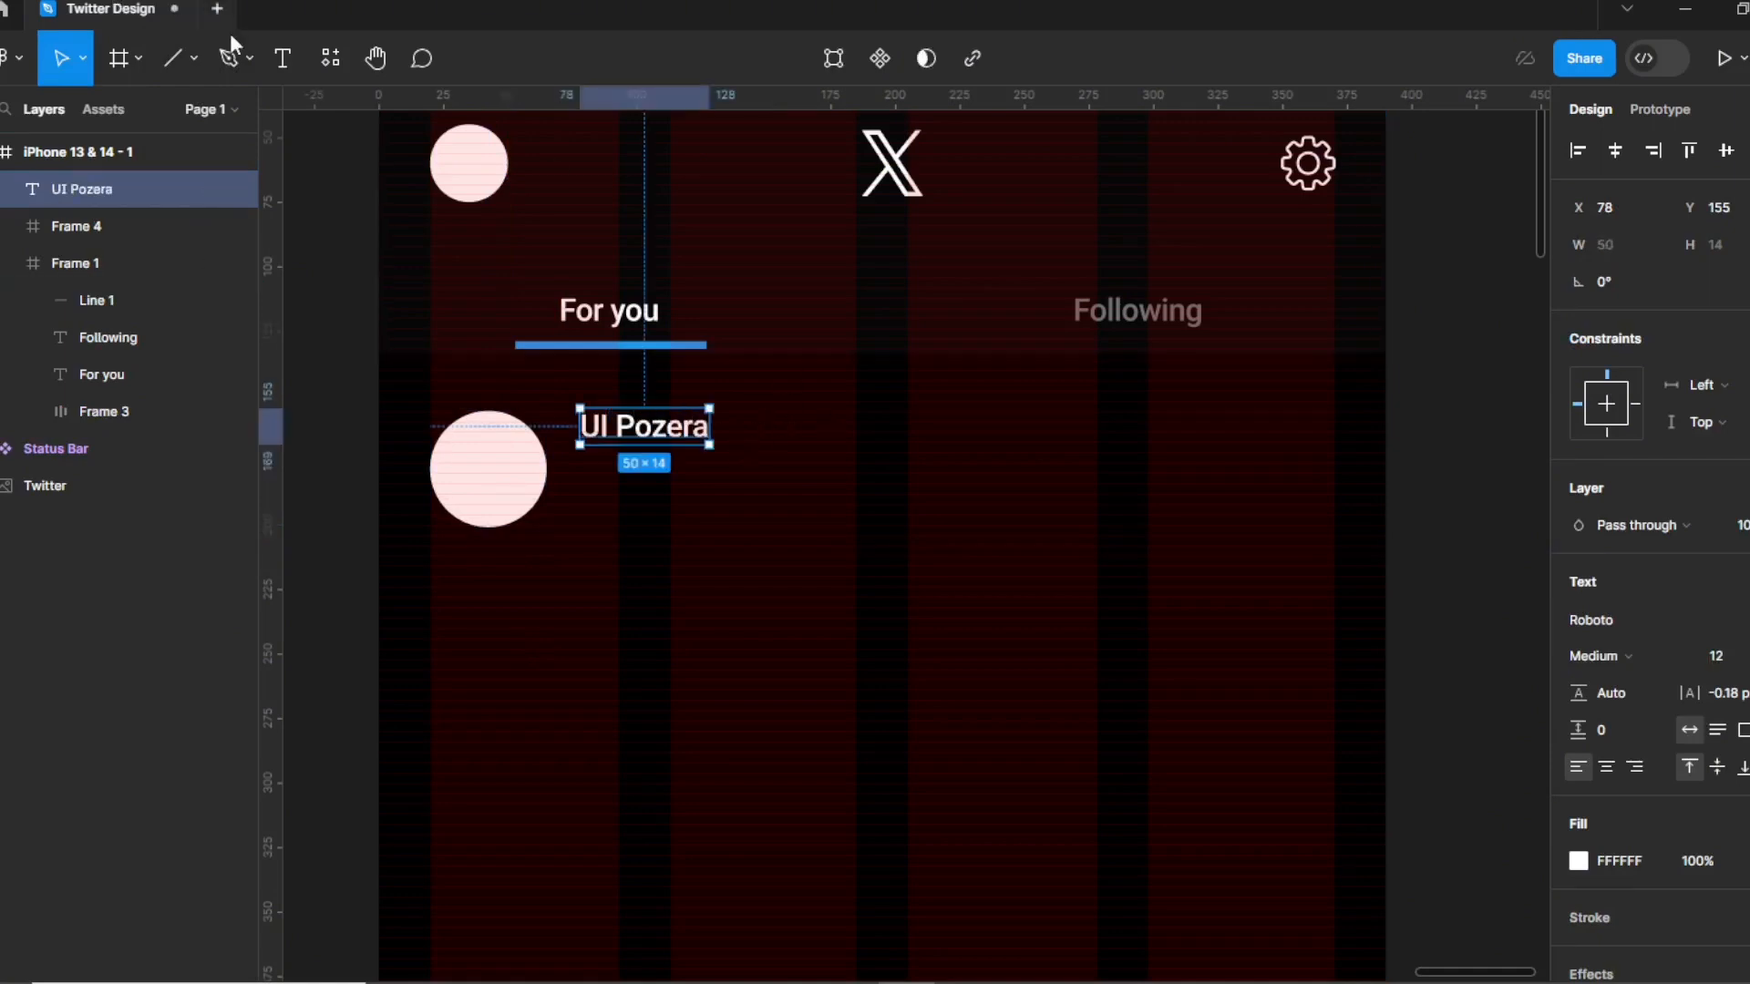
pyautogui.click(195, 59)
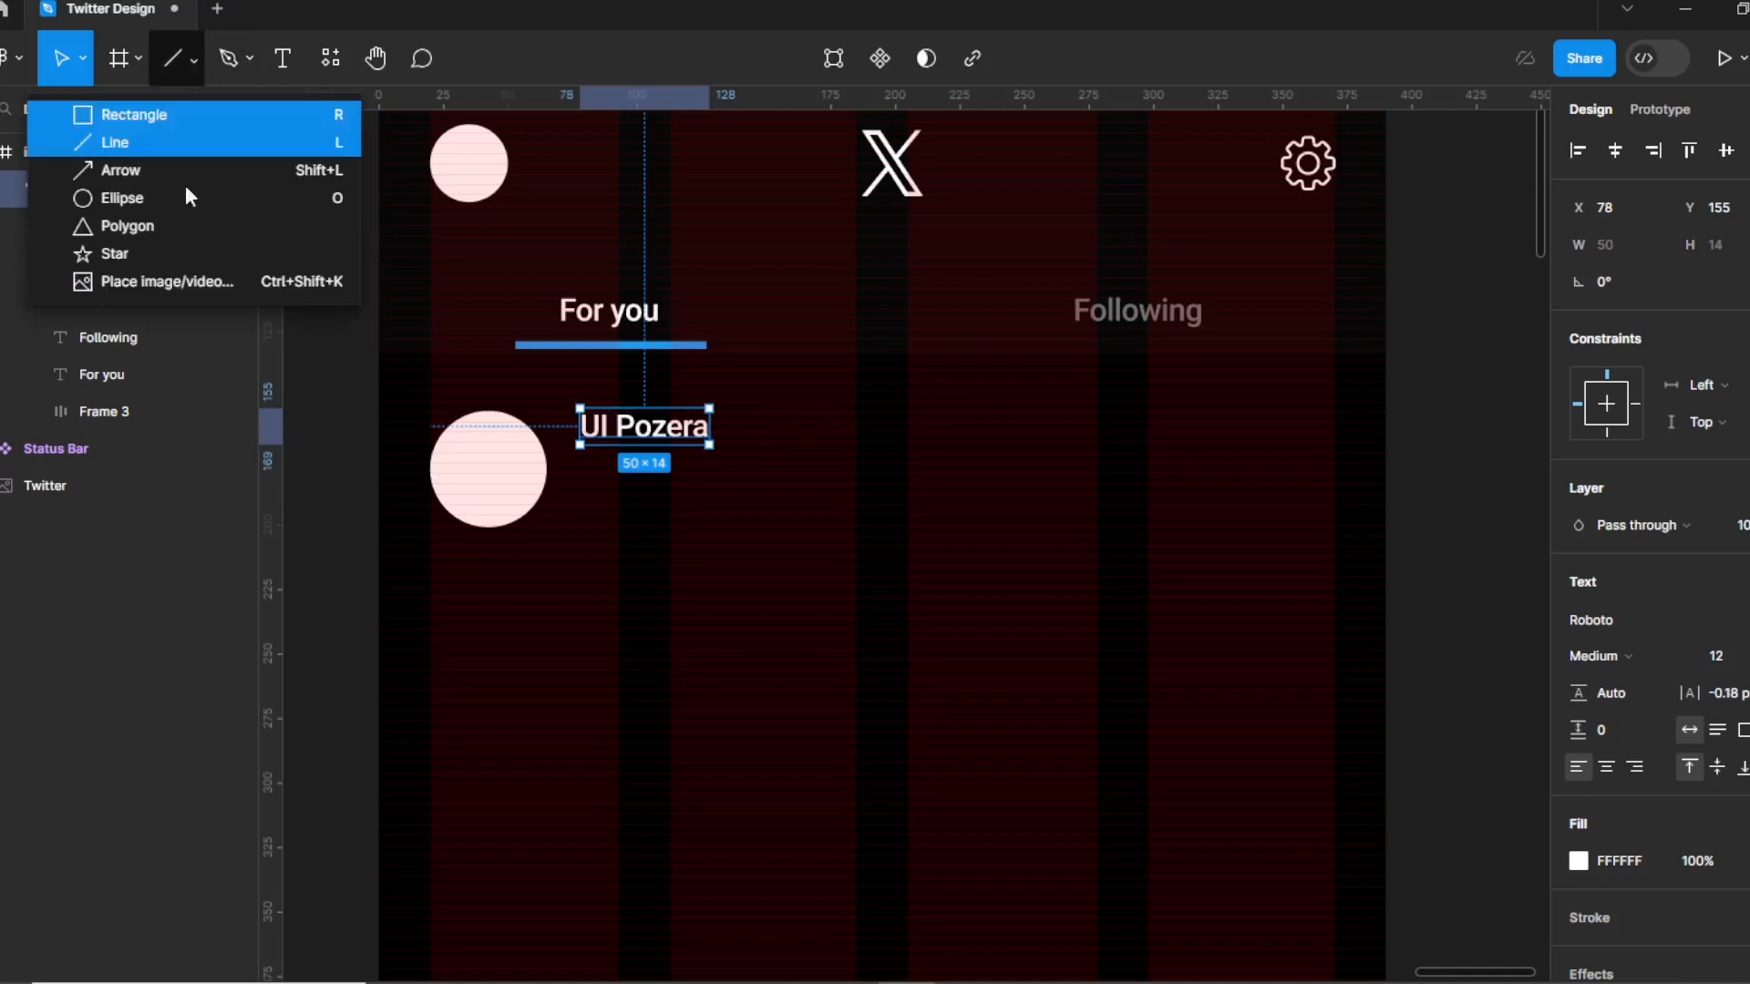
pyautogui.click(161, 273)
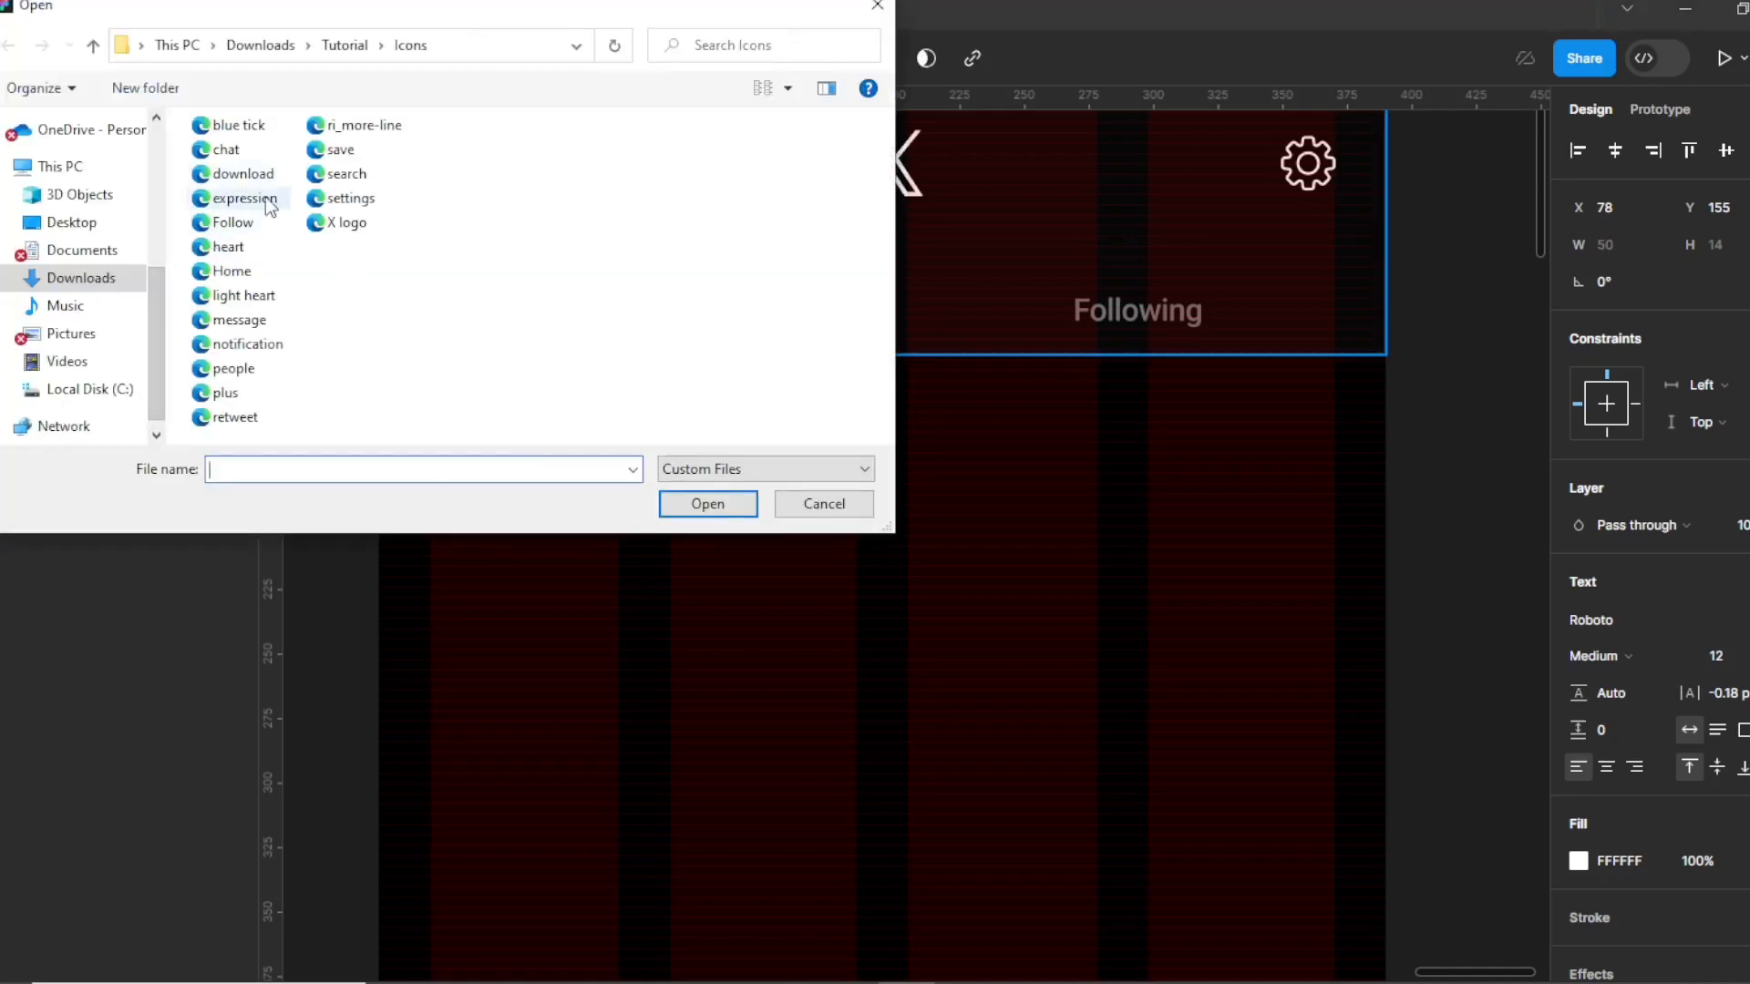
# Place the blue verified tick beside the author name and resize it to 13×13.
pyautogui.click(235, 125)
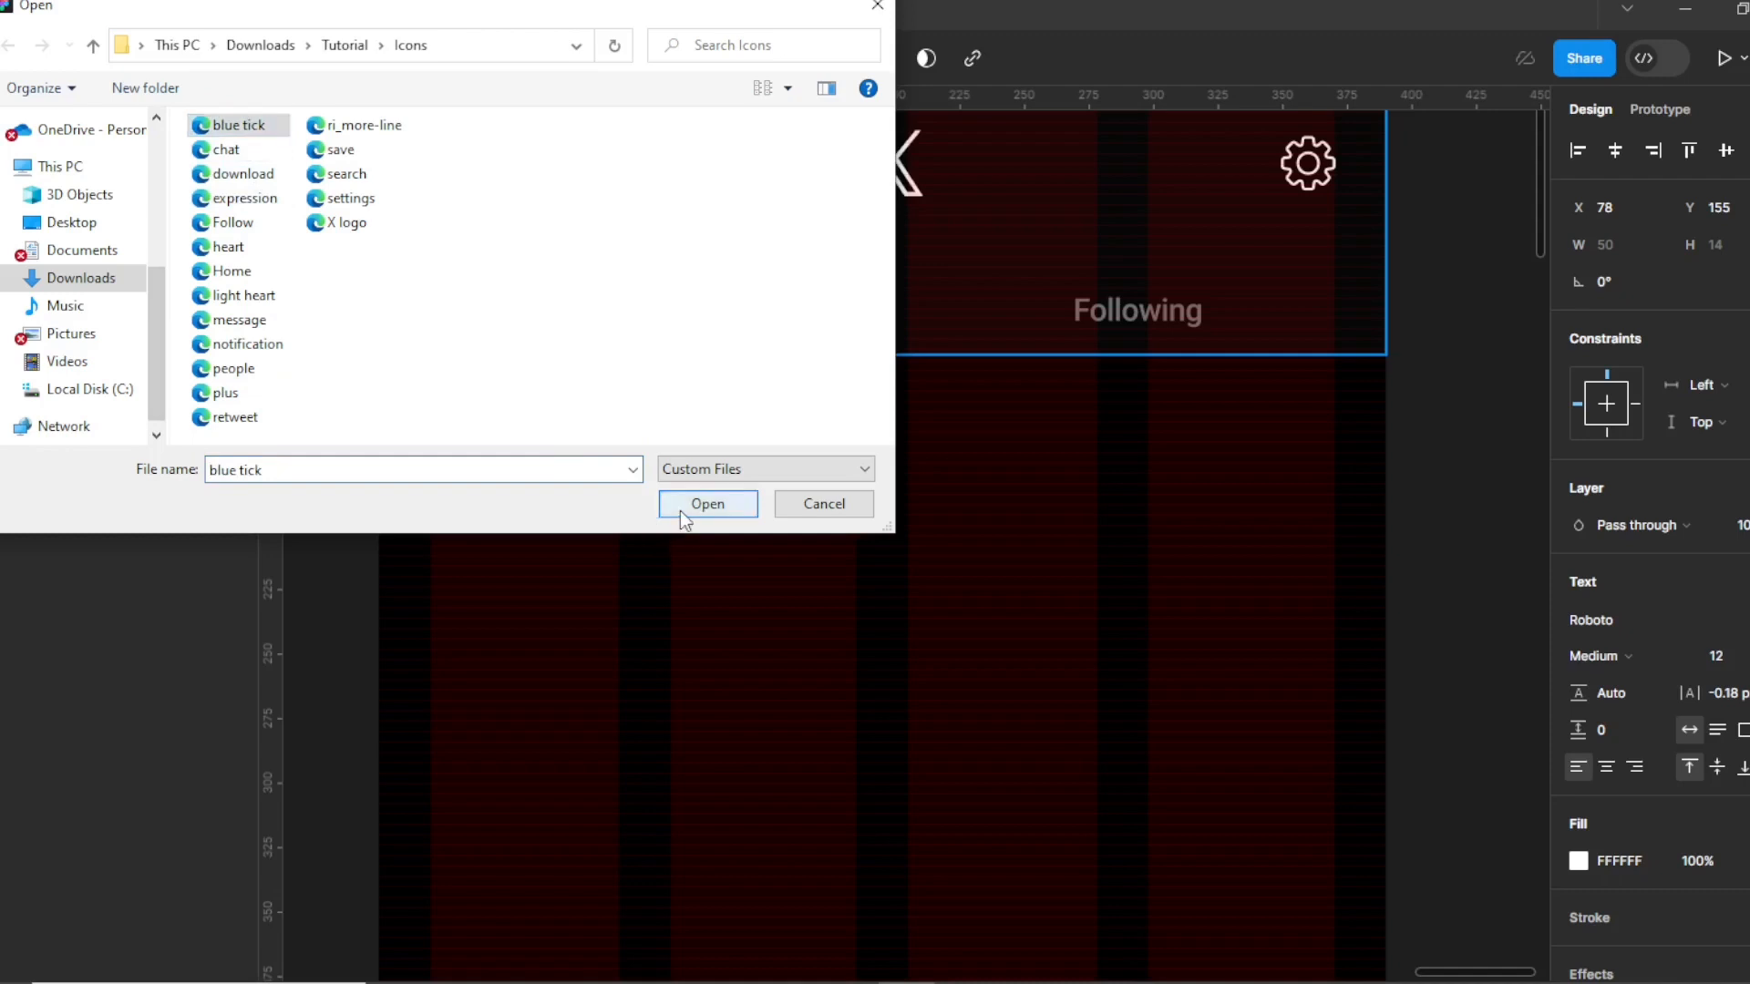
pyautogui.click(685, 507)
pyautogui.click(742, 412)
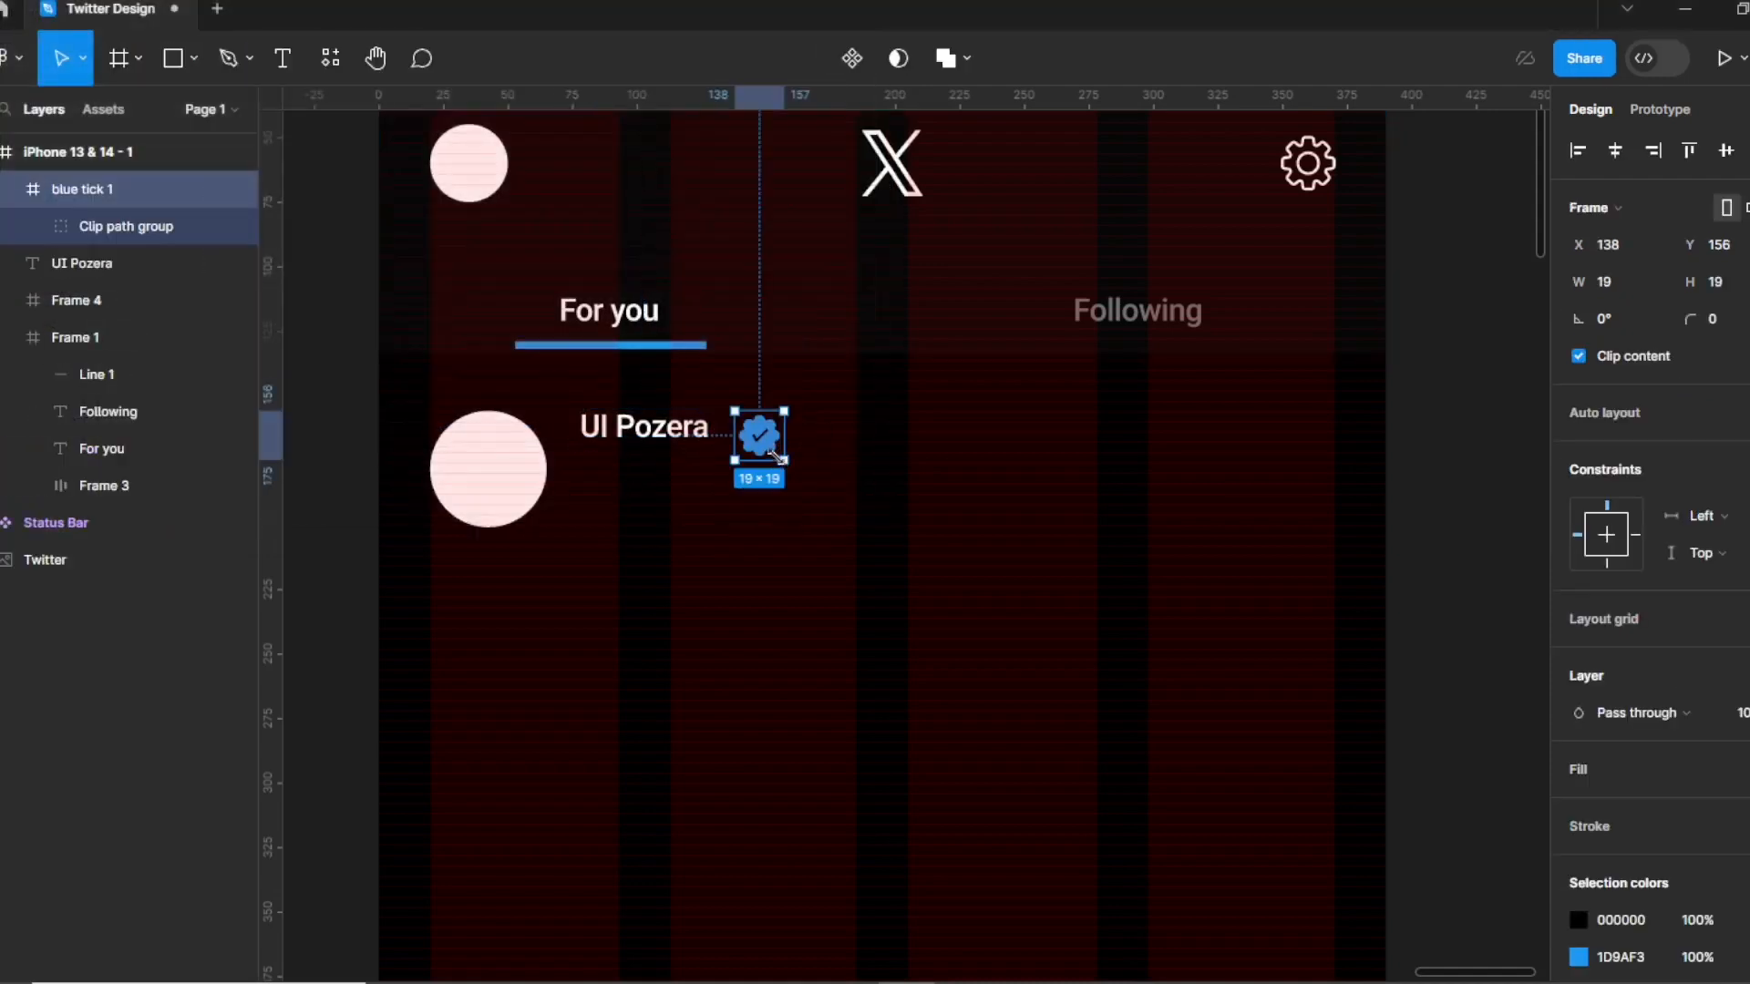
pyautogui.moveTo(782, 458); pyautogui.dragTo(825, 441)
# Duplicate the author name text, retype it as the user's handle, and position it after the tick.
pyautogui.click(682, 444)
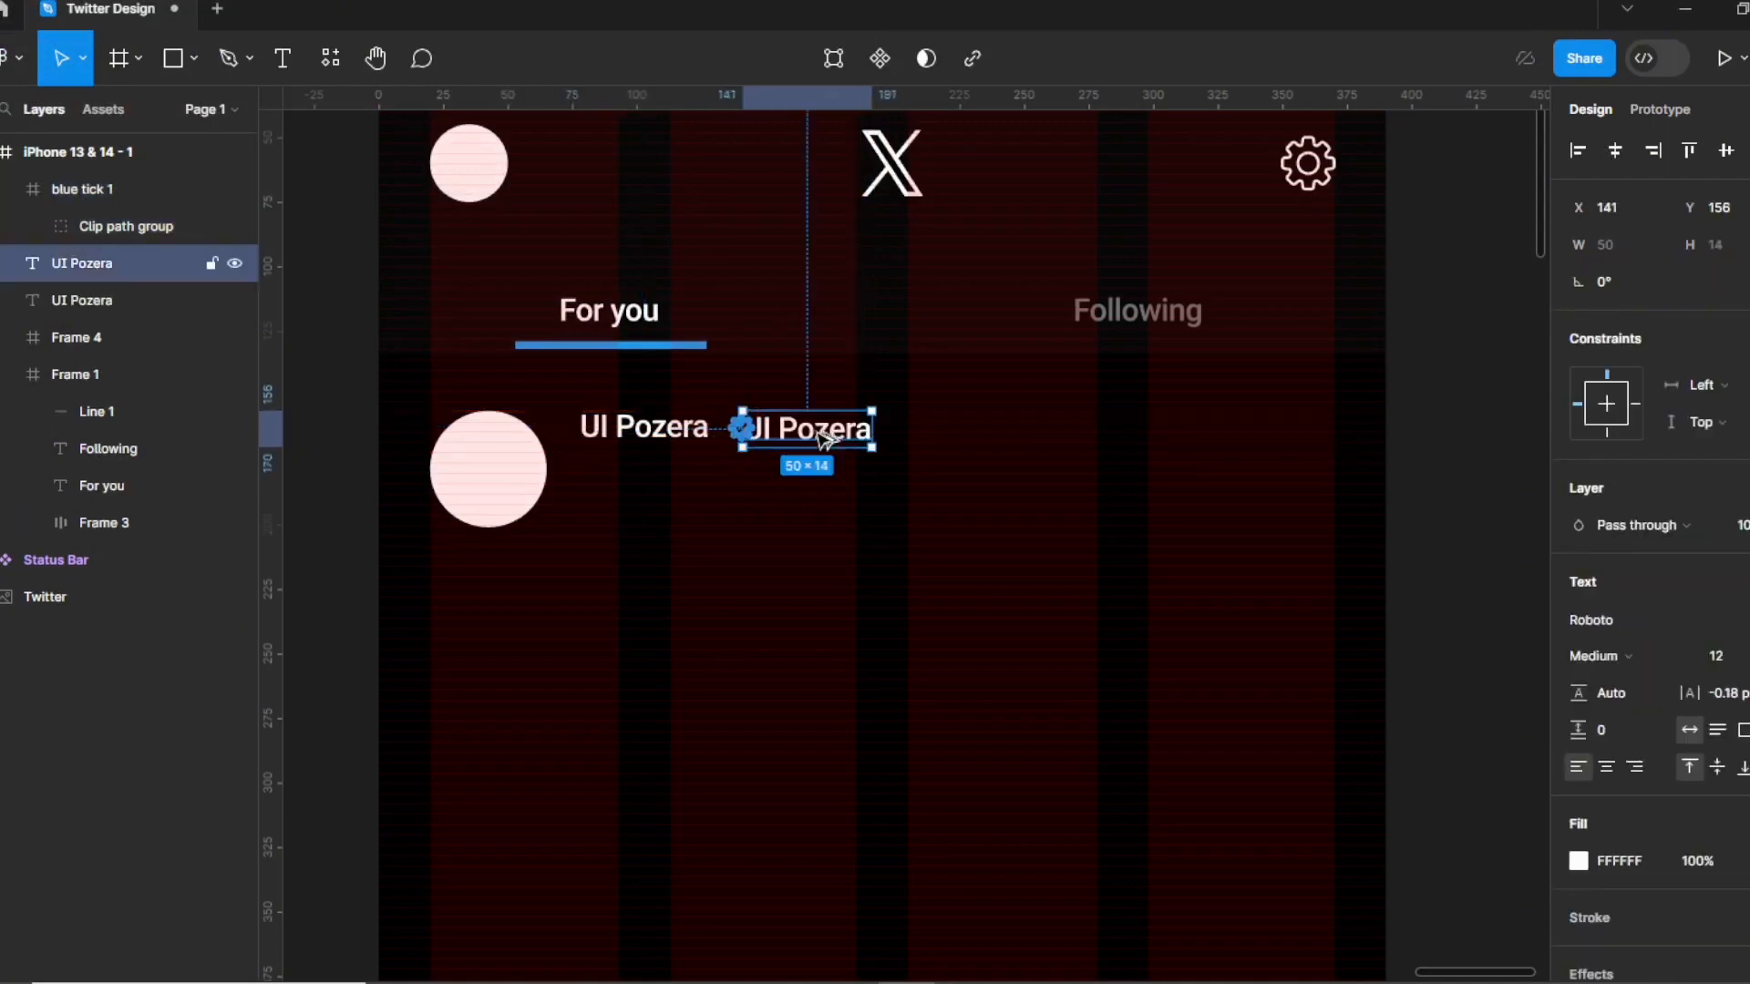
pyautogui.doubleClick(819, 429)
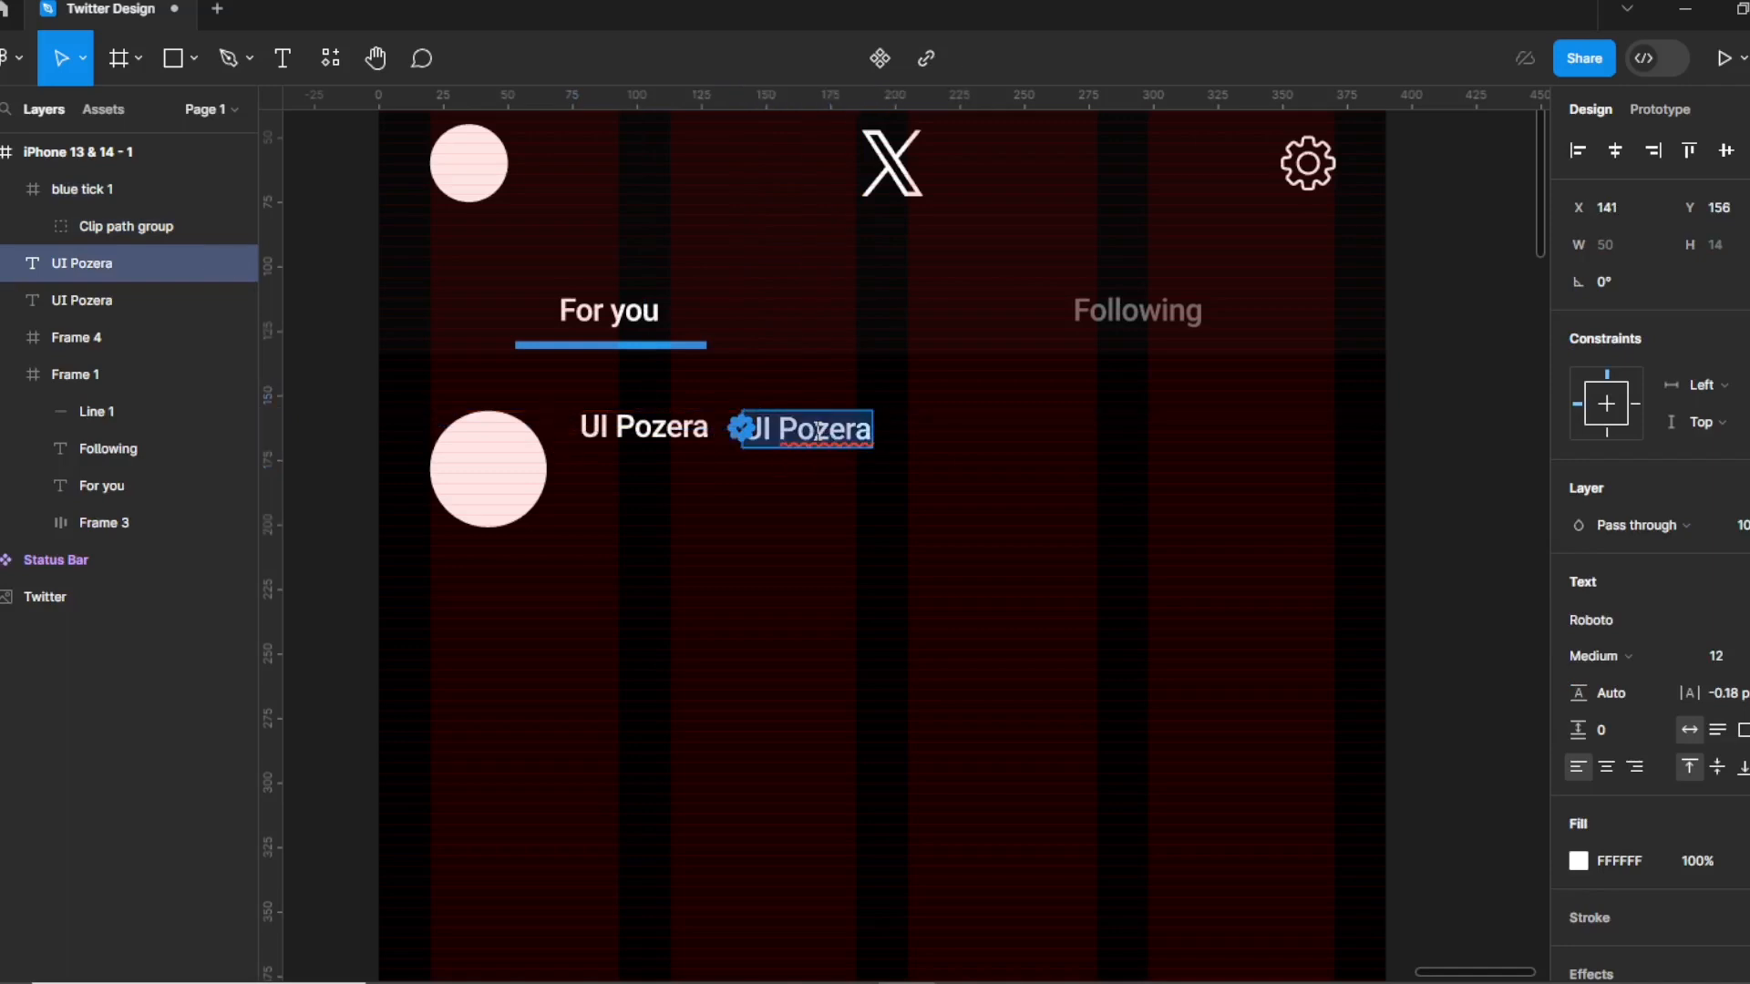
pyautogui.write('@pozer')
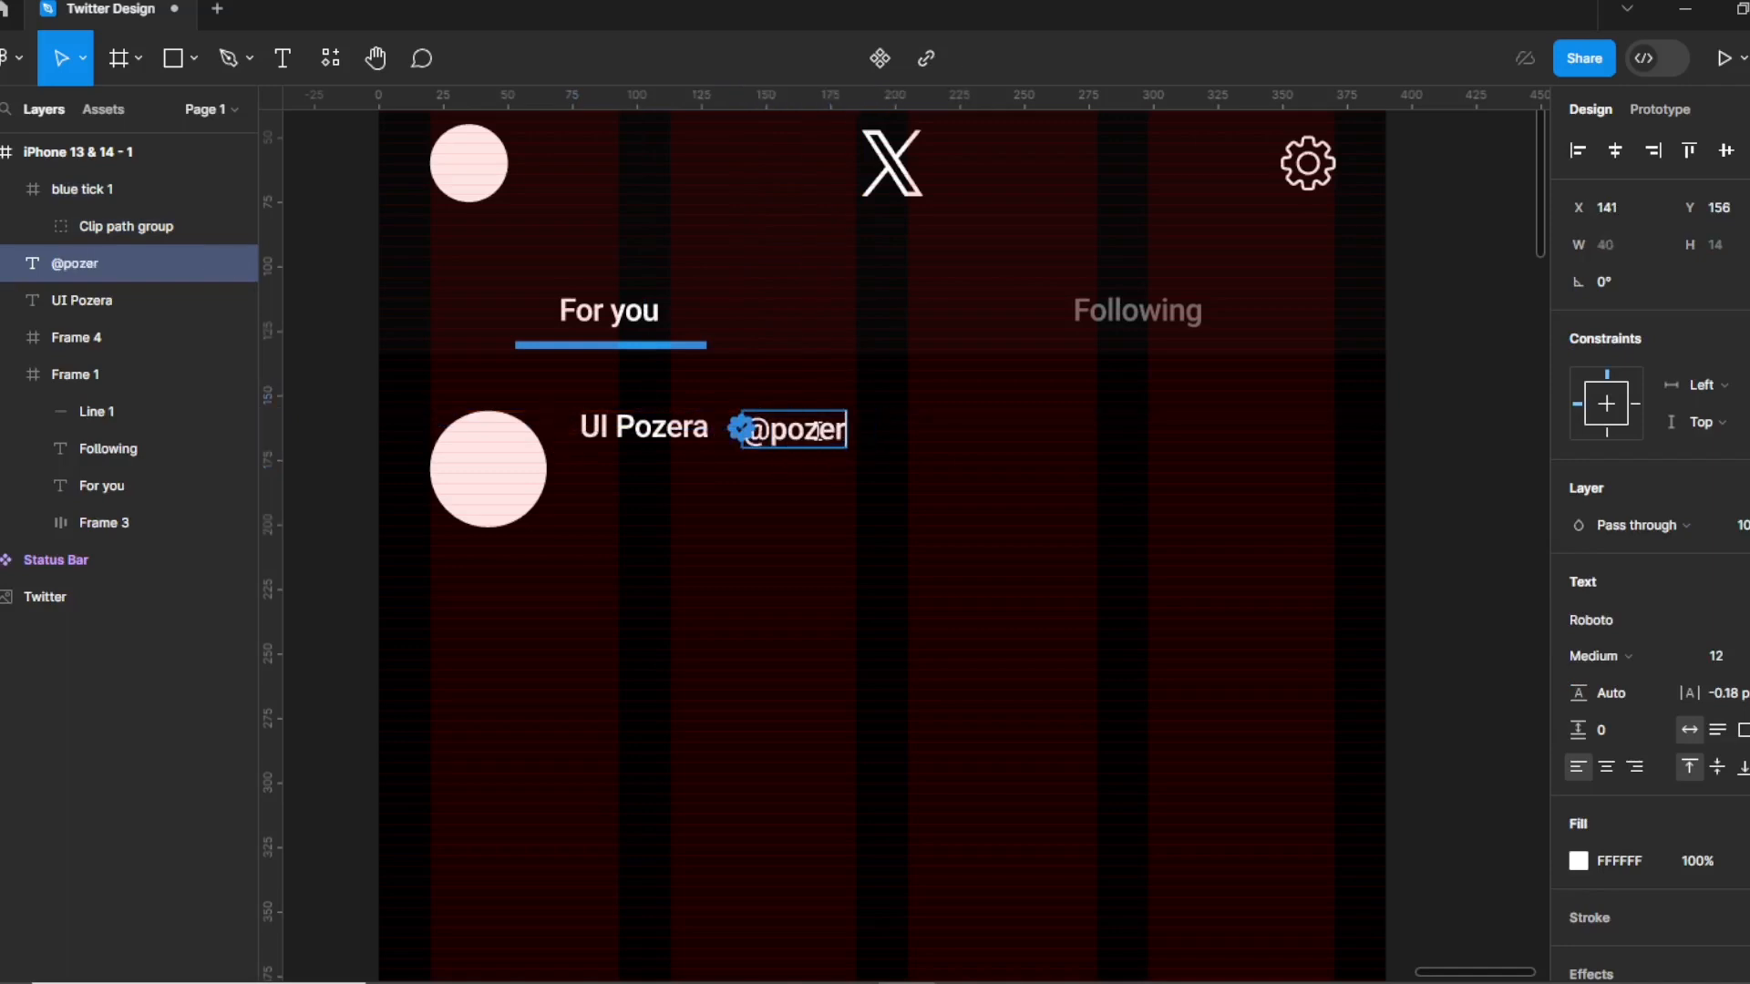
pyautogui.write('a_NG')
pyautogui.press('Escape')
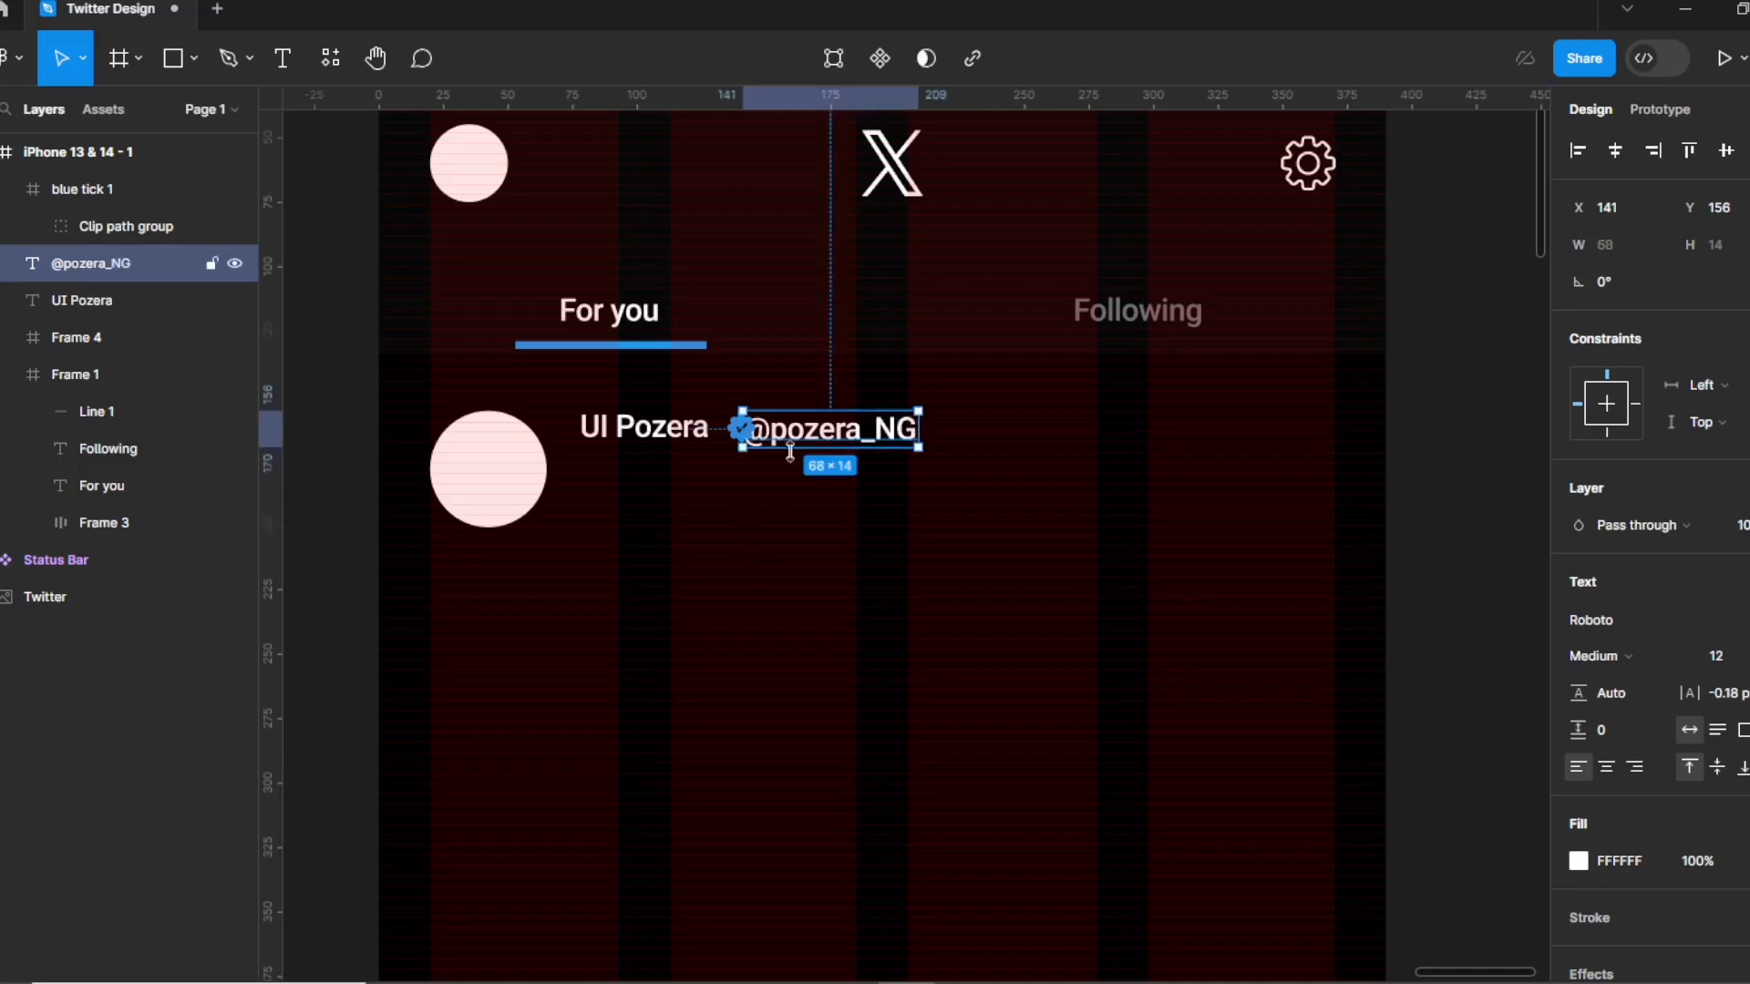
pyautogui.moveTo(811, 452); pyautogui.dragTo(835, 447)
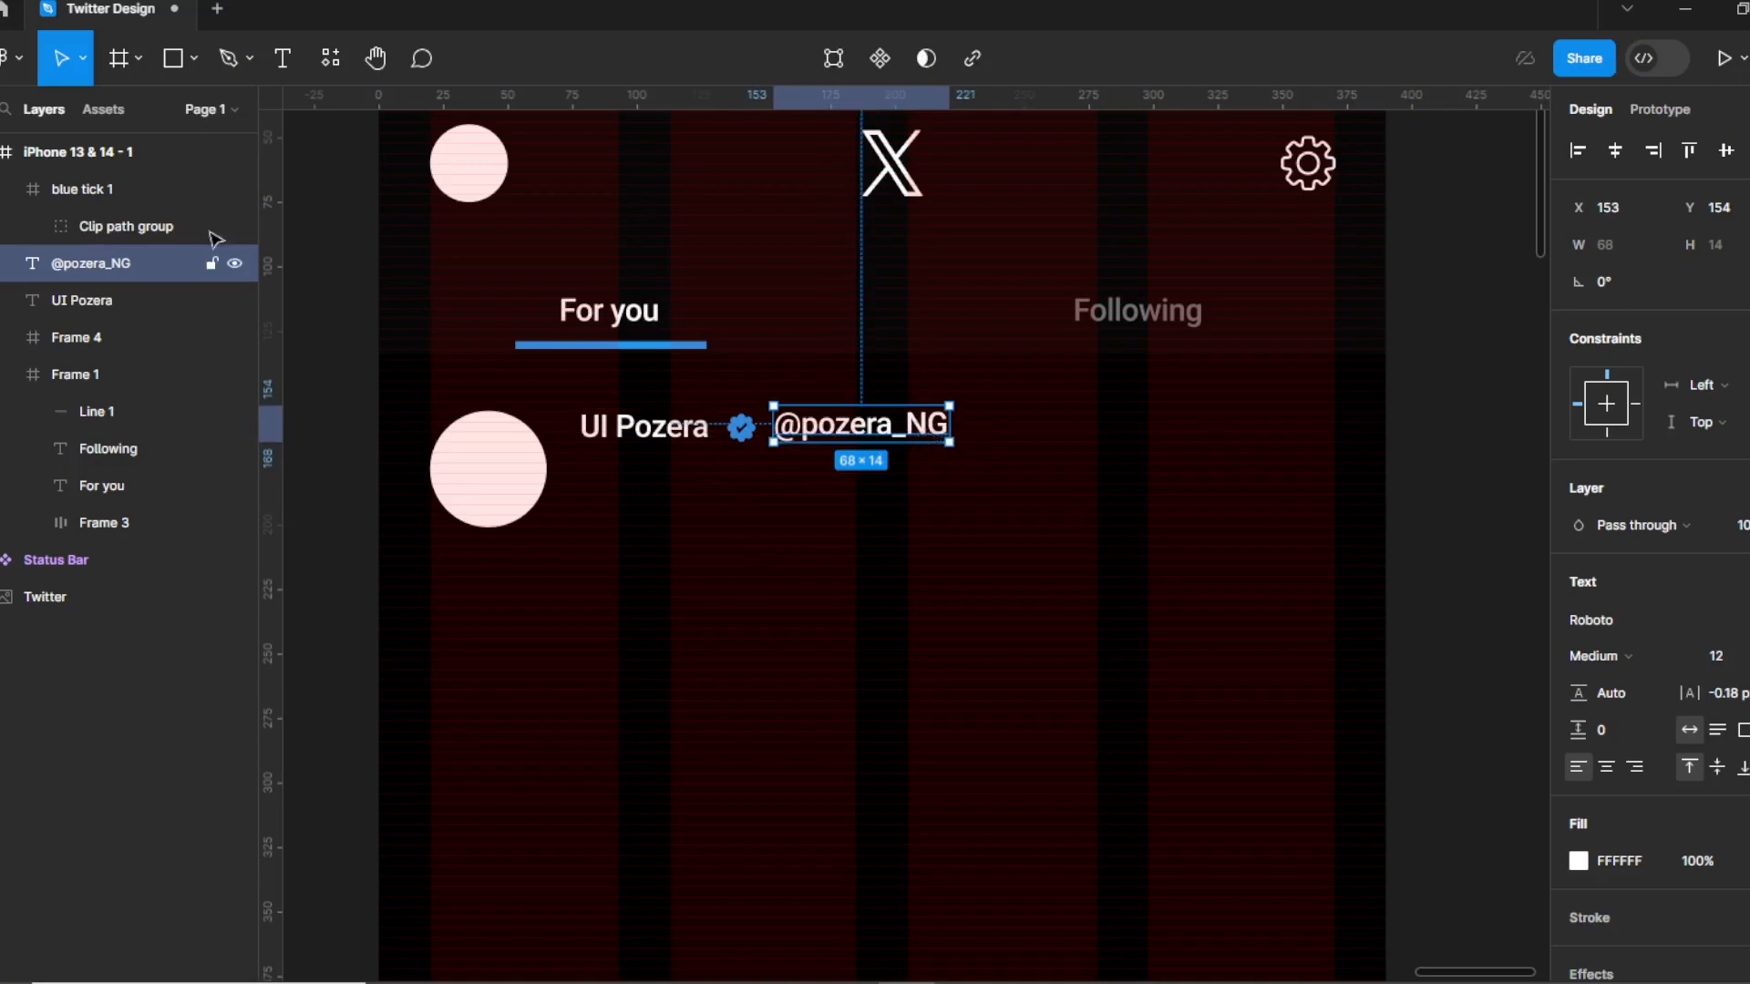
pyautogui.click(194, 59)
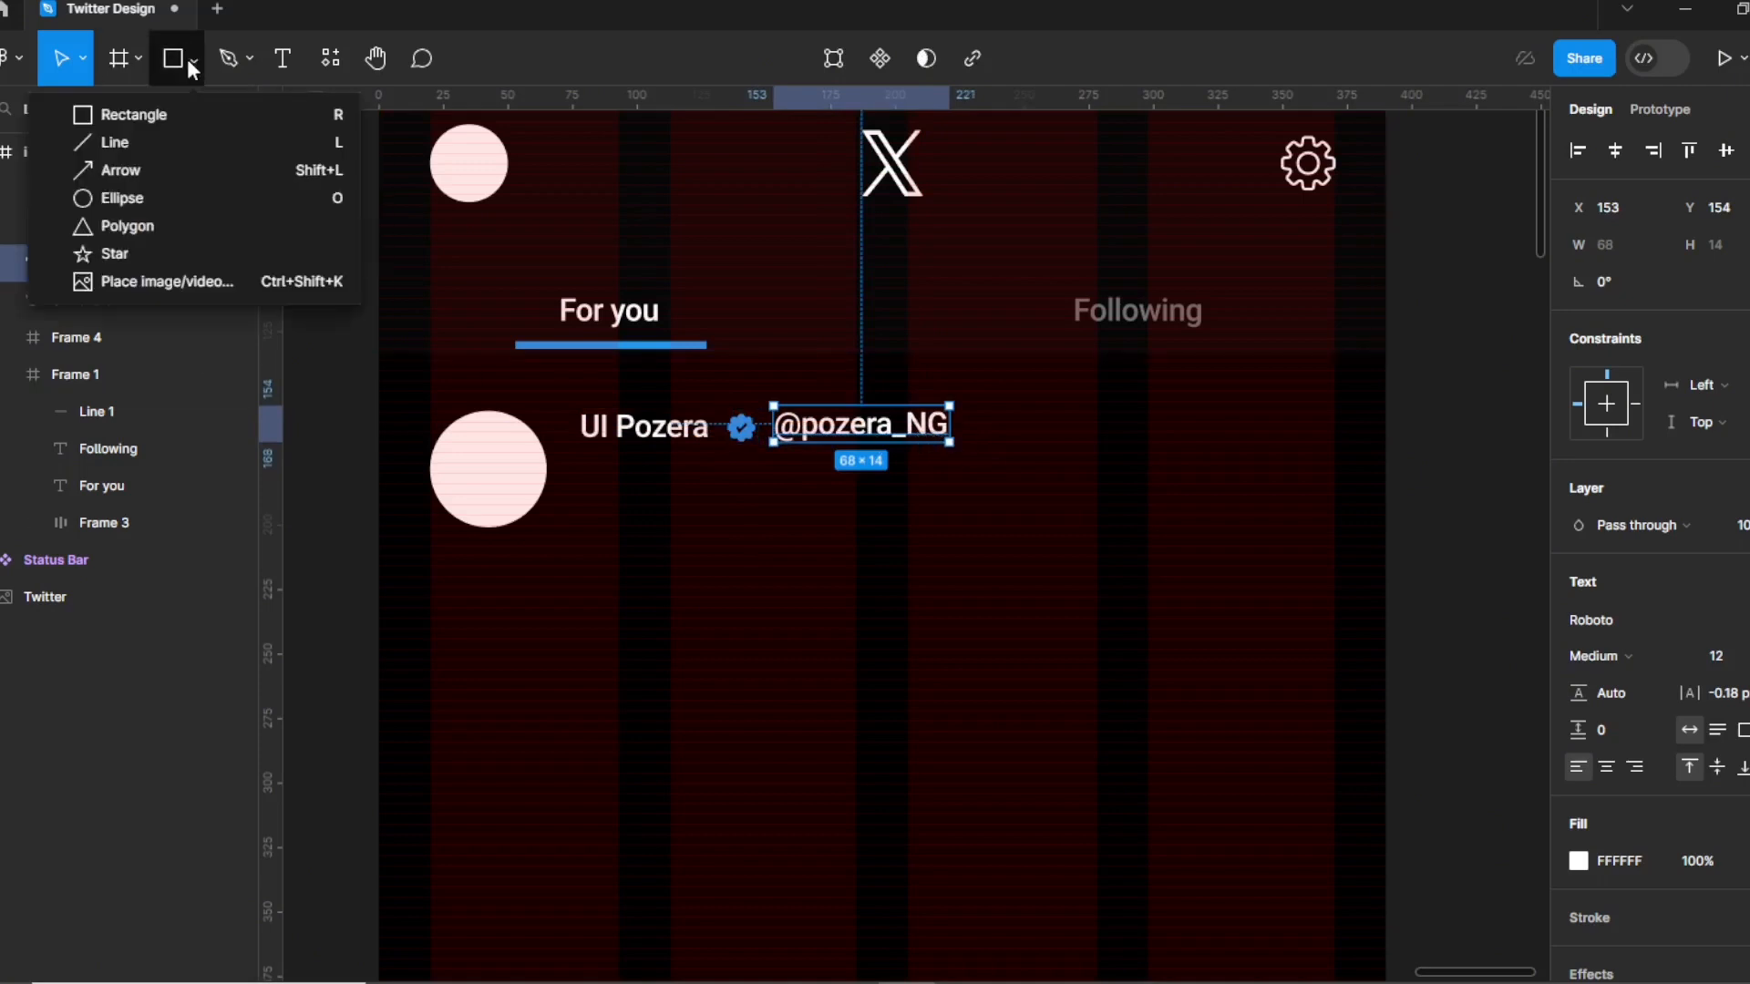
# Draw a tiny ellipse dot separator just after the handle.
pyautogui.click(126, 199)
pyautogui.moveTo(967, 415); pyautogui.dragTo(977, 423)
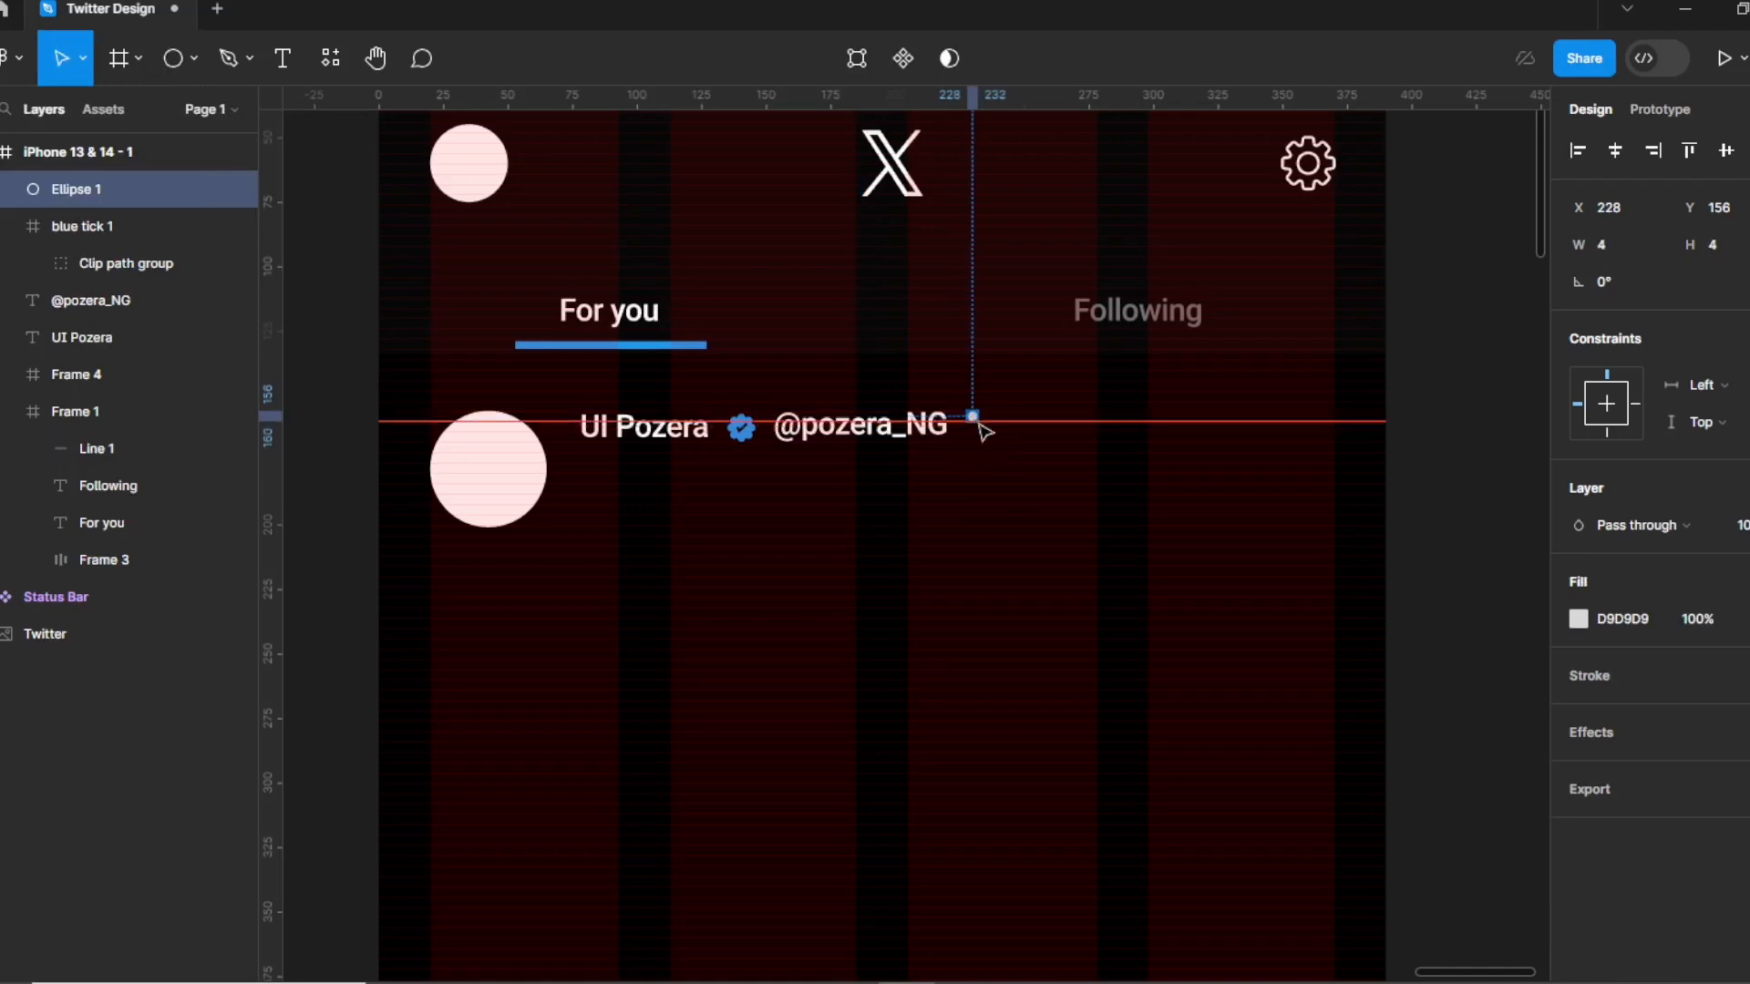
pyautogui.click(1001, 447)
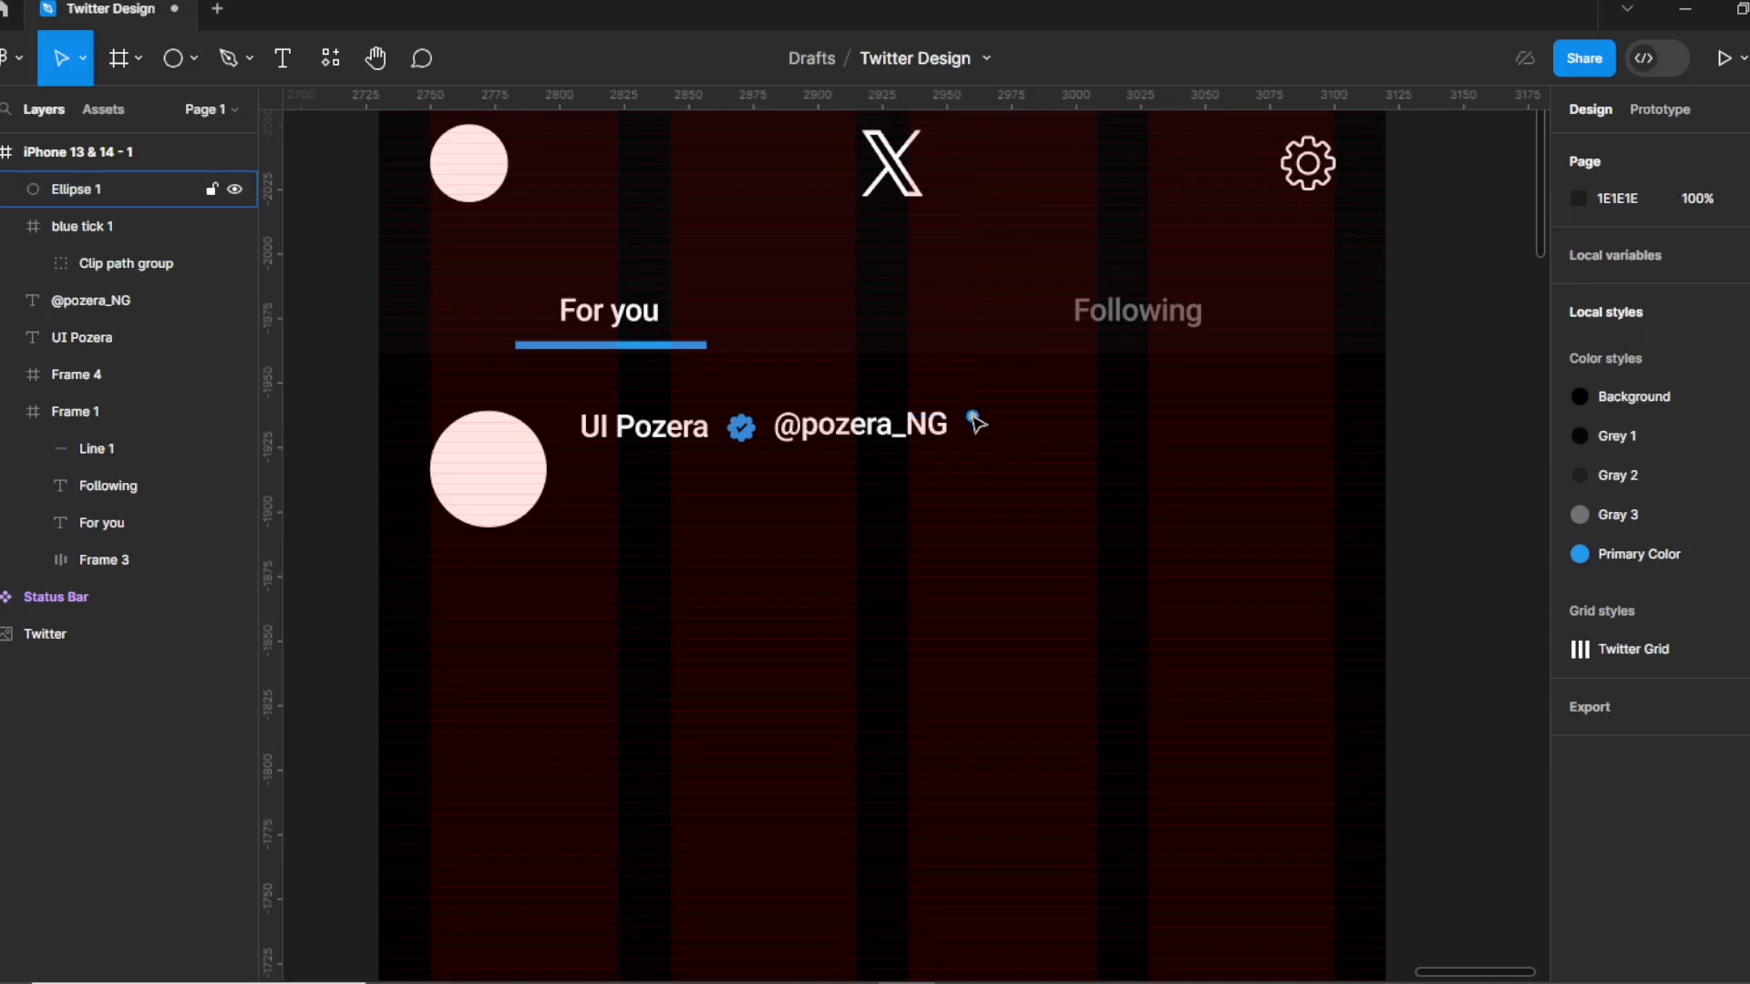
pyautogui.moveTo(977, 424); pyautogui.dragTo(1078, 435)
# Duplicate the handle text and retype it as the '14h' timestamp after the dot.
pyautogui.click(875, 433)
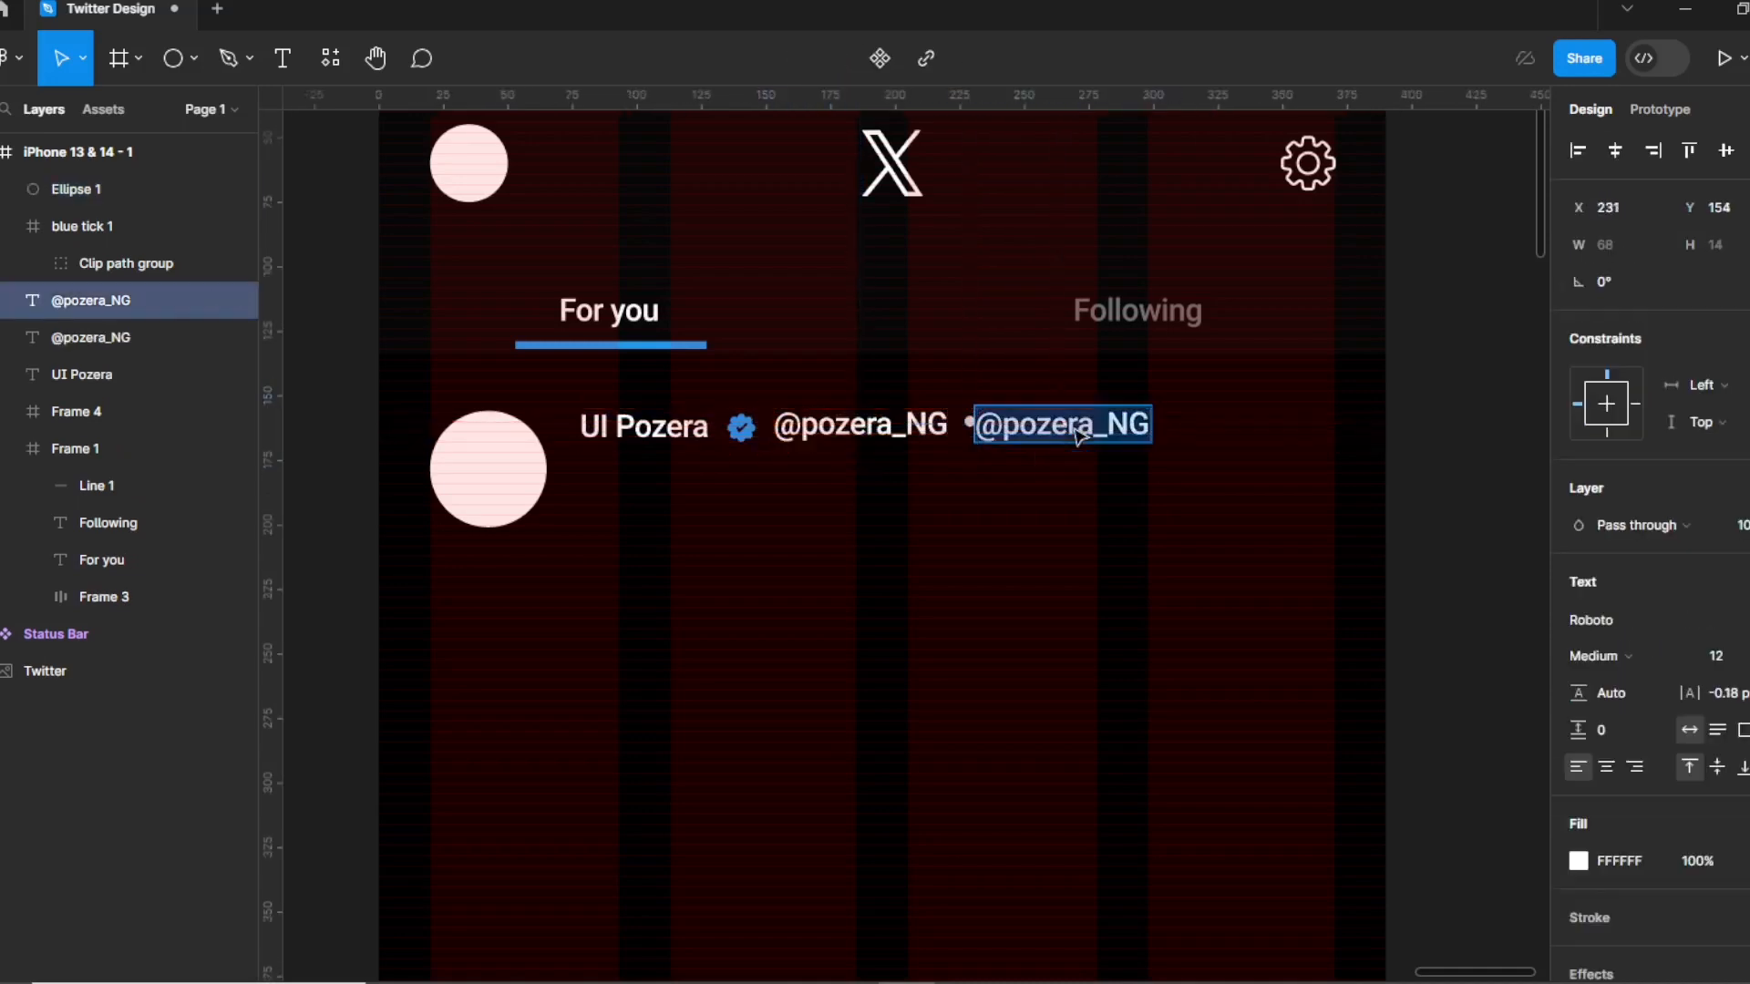
pyautogui.write('1')
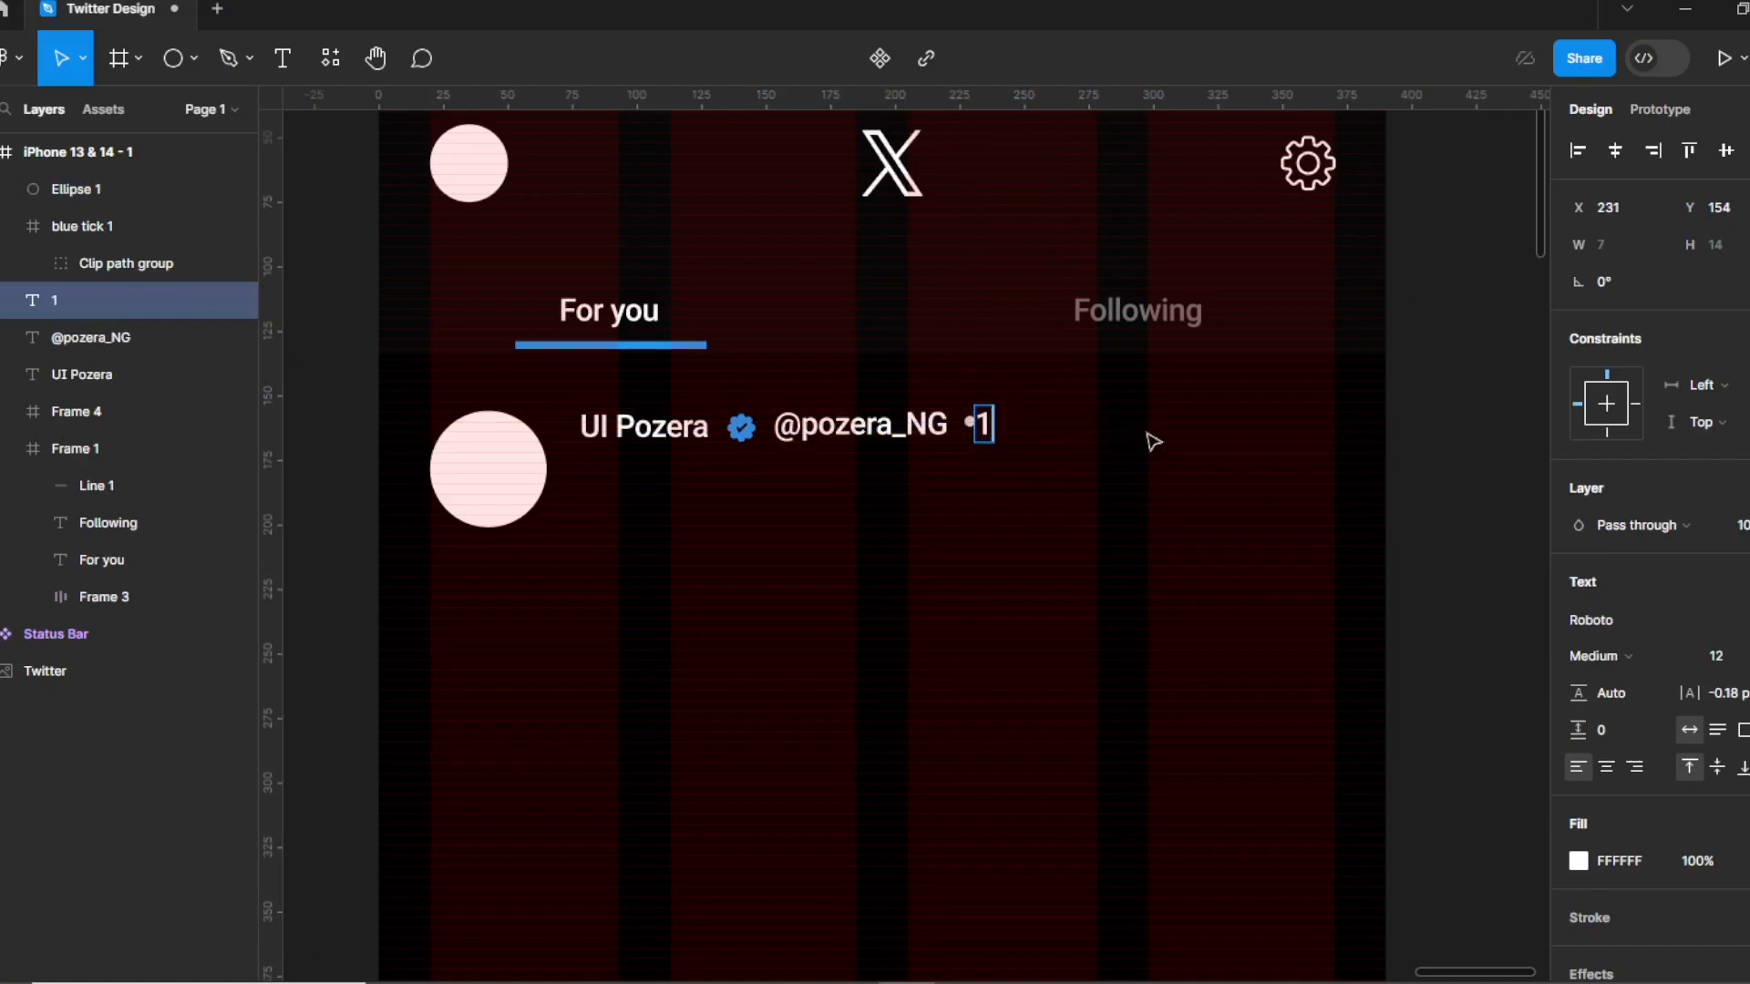
pyautogui.write('4H')
pyautogui.press('BackSpace')
pyautogui.write('h')
pyautogui.press('Escape')
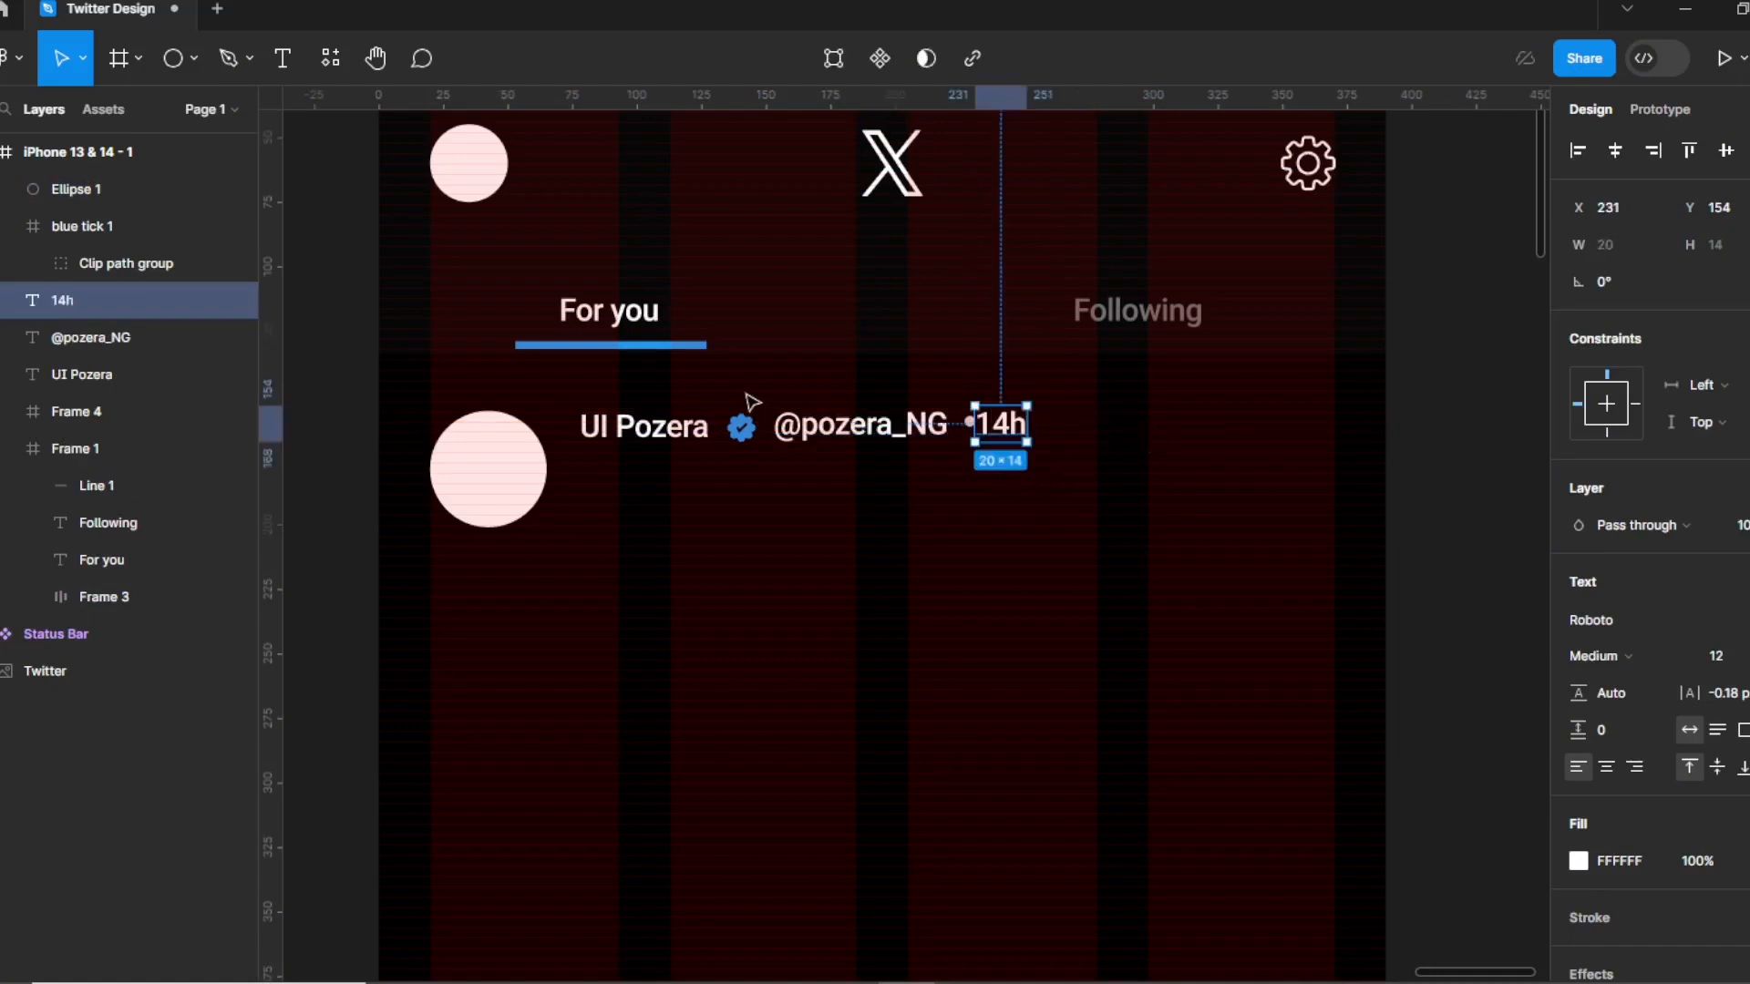
# Select the handle and the 14h timestamp together.
pyautogui.moveTo(747, 391); pyautogui.dragTo(1124, 493)
pyautogui.click(834, 401)
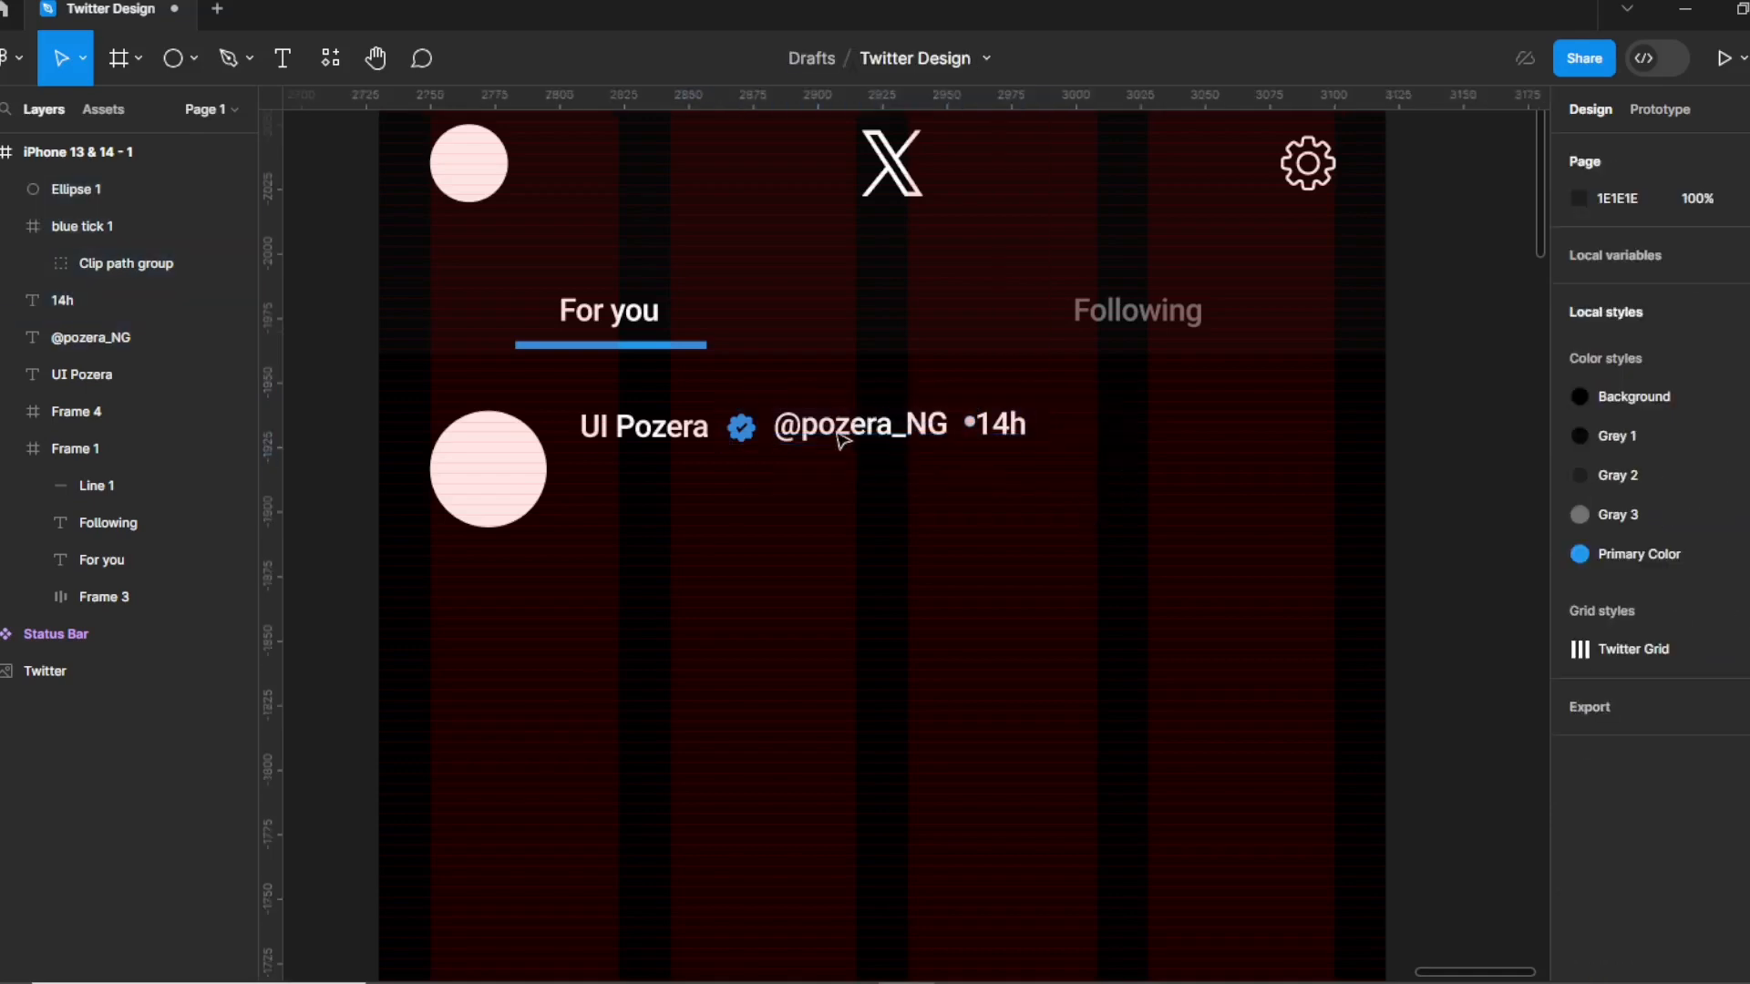
pyautogui.click(841, 433)
pyautogui.keyDown('shift'); pyautogui.click(1011, 433); pyautogui.keyUp('shift')
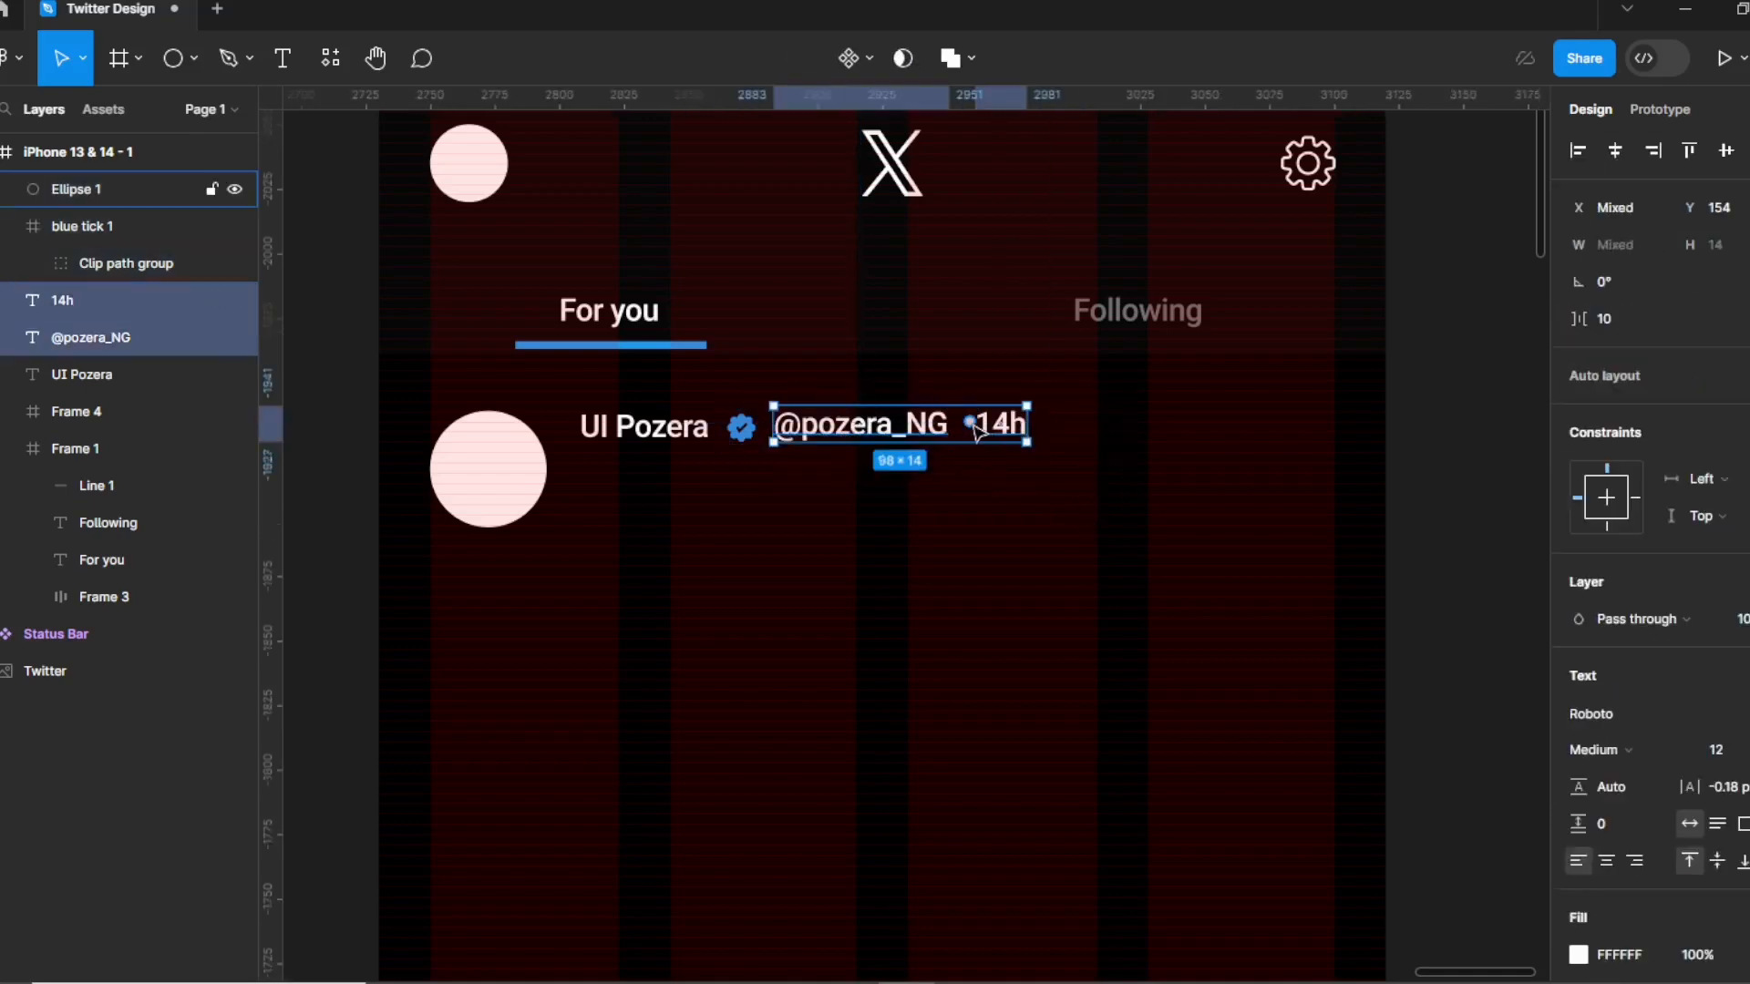
# Color the handle and 14h timestamp with the Gray 3 style and switch them from Medium to Regular weight.
pyautogui.scroll(-4, 1649, 831)
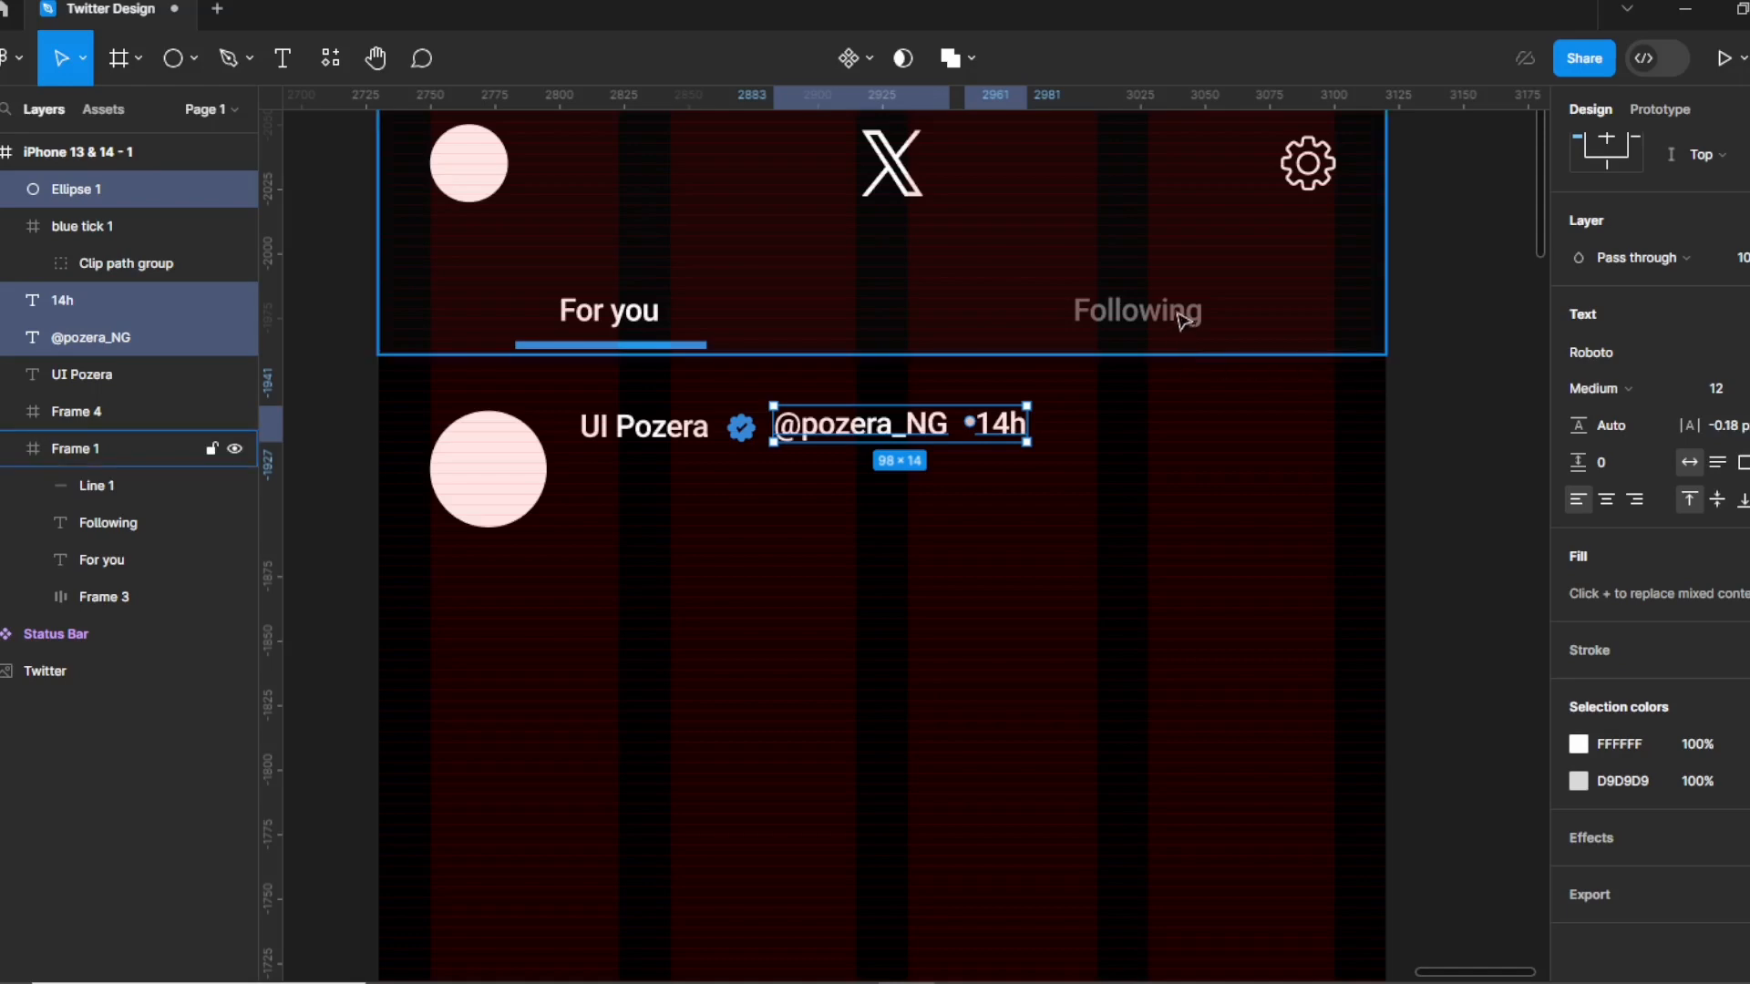
pyautogui.click(1736, 556)
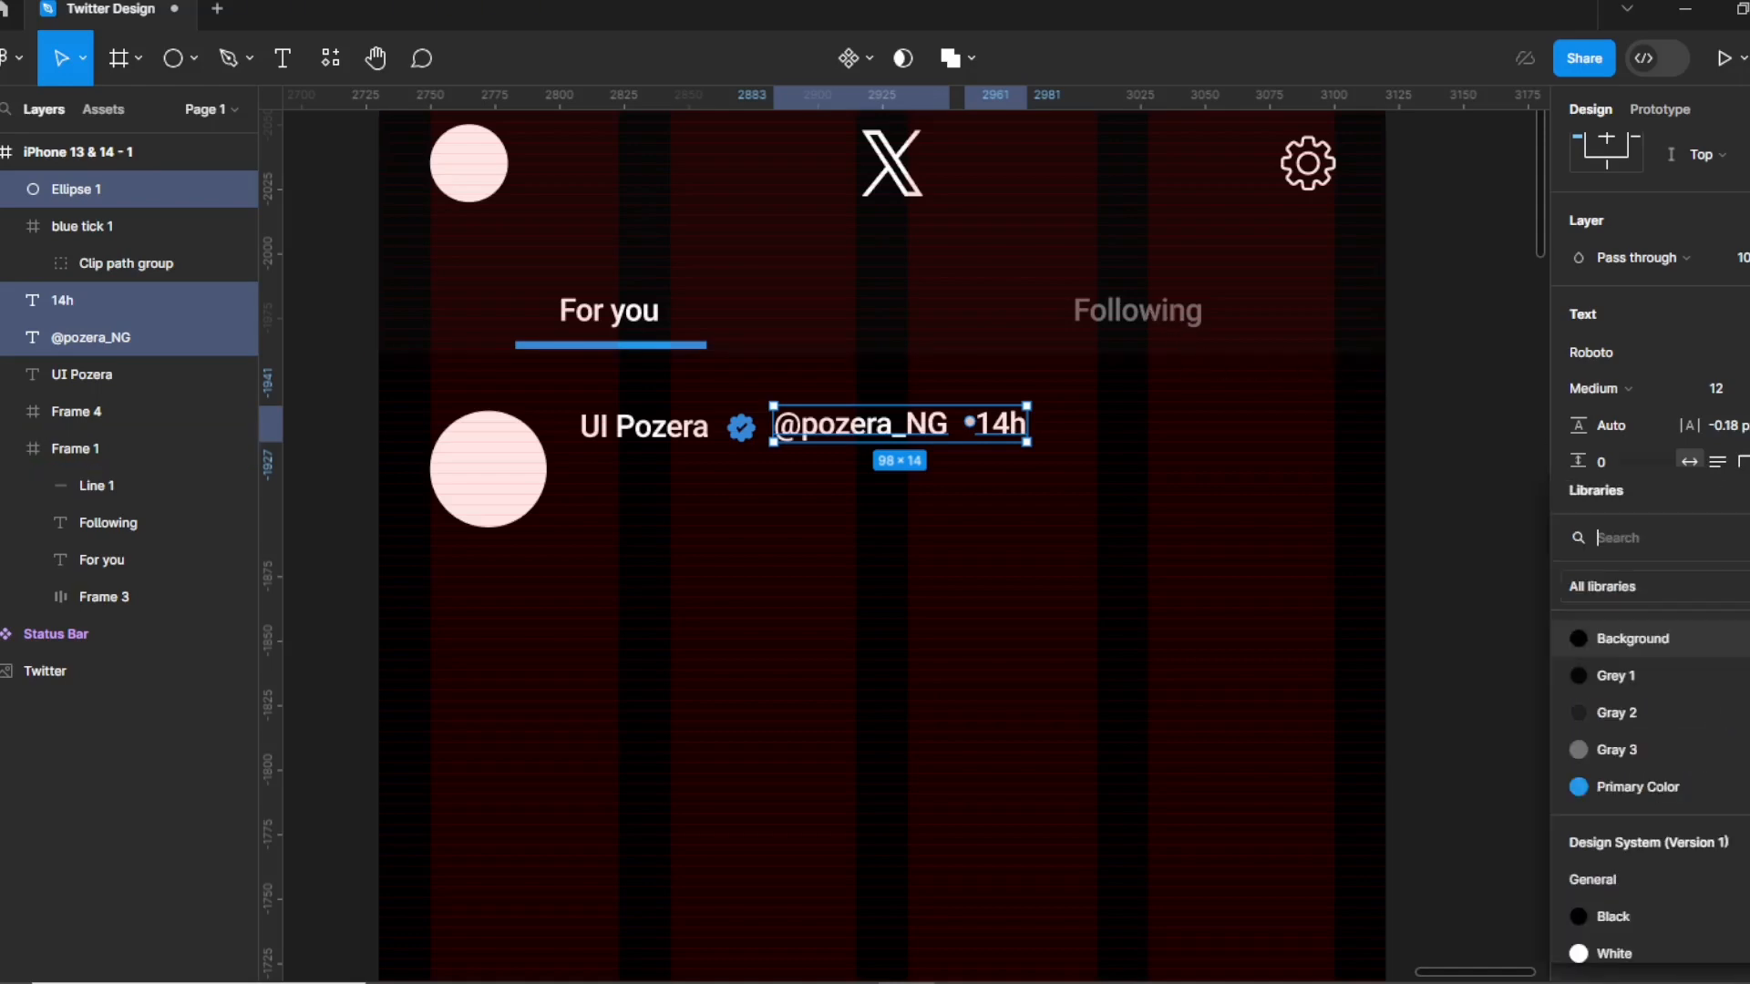
pyautogui.click(1638, 745)
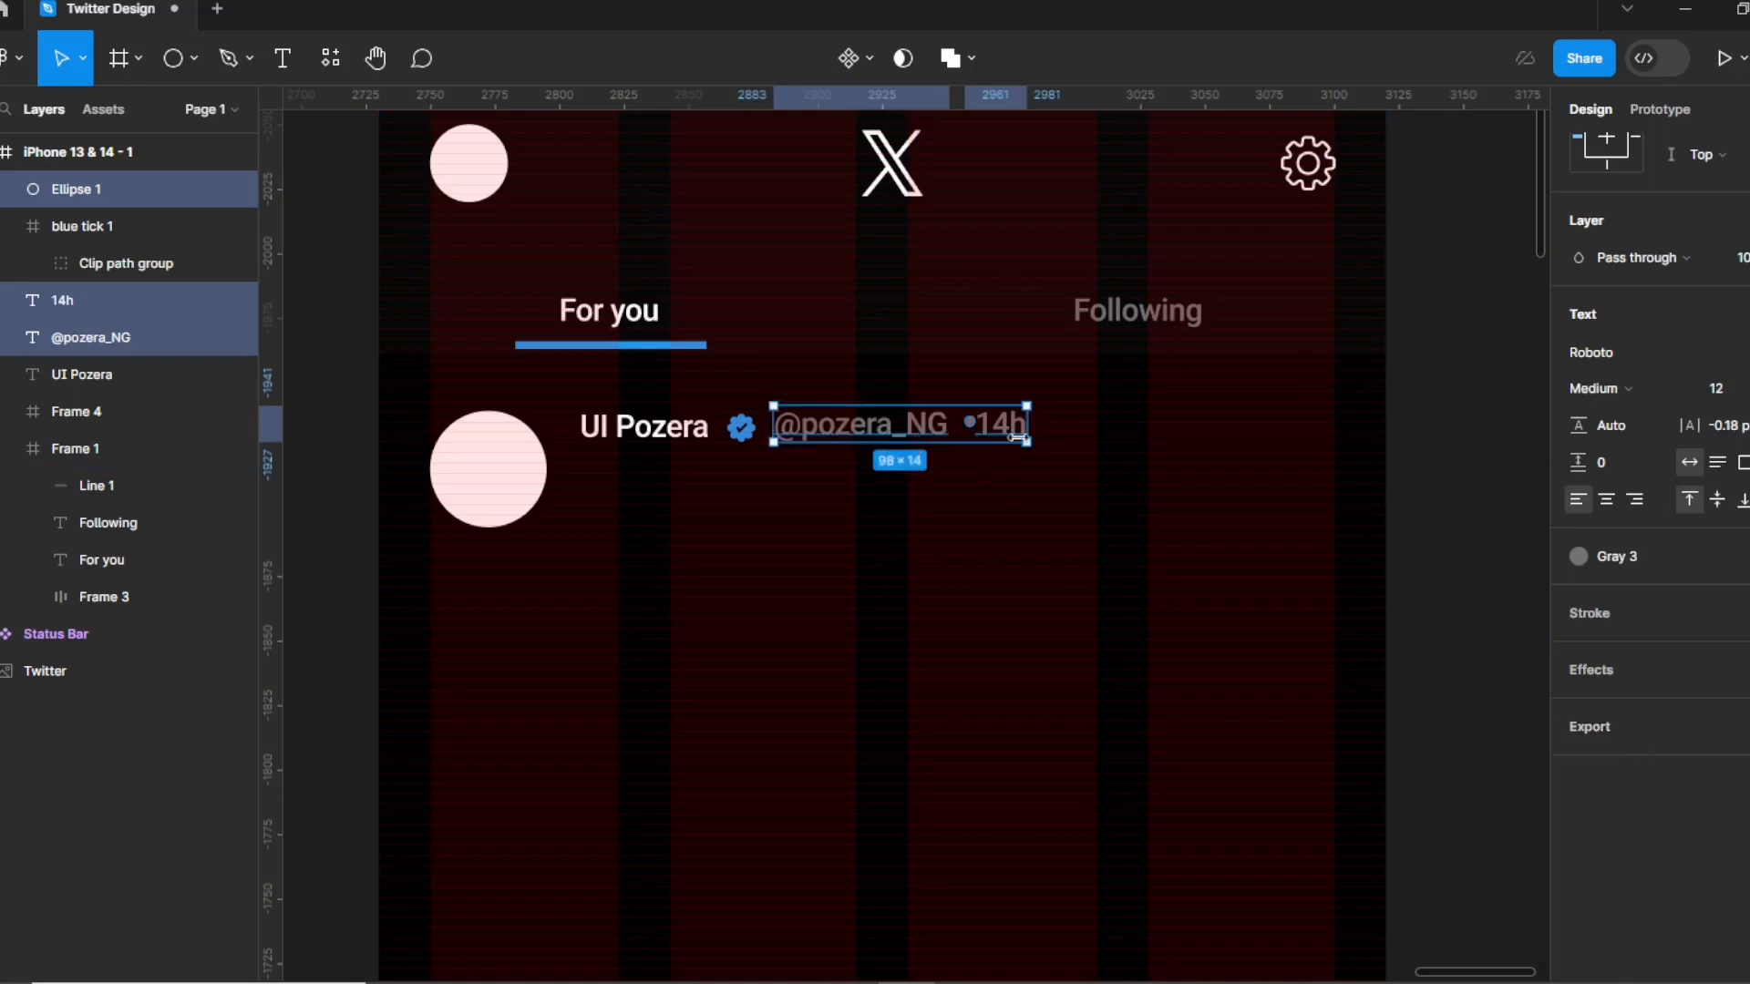
pyautogui.click(1014, 433)
pyautogui.keyDown('shift'); pyautogui.click(888, 436); pyautogui.keyUp('shift')
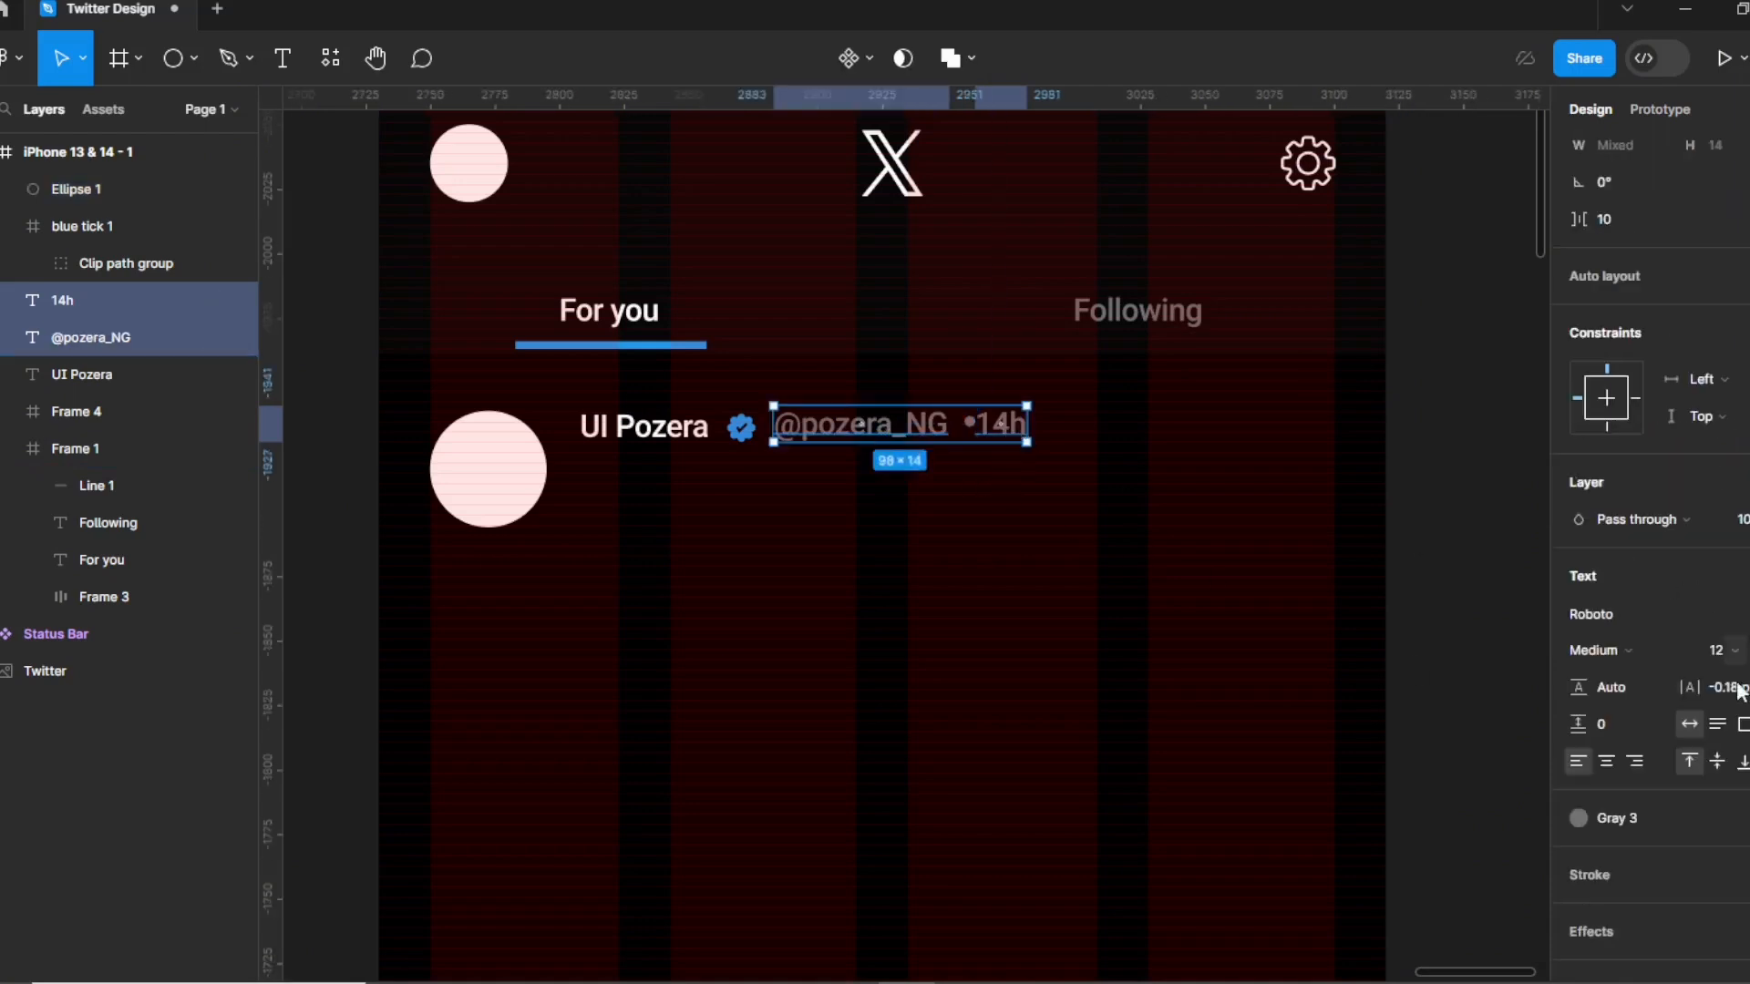
pyautogui.click(1617, 642)
pyautogui.click(1610, 466)
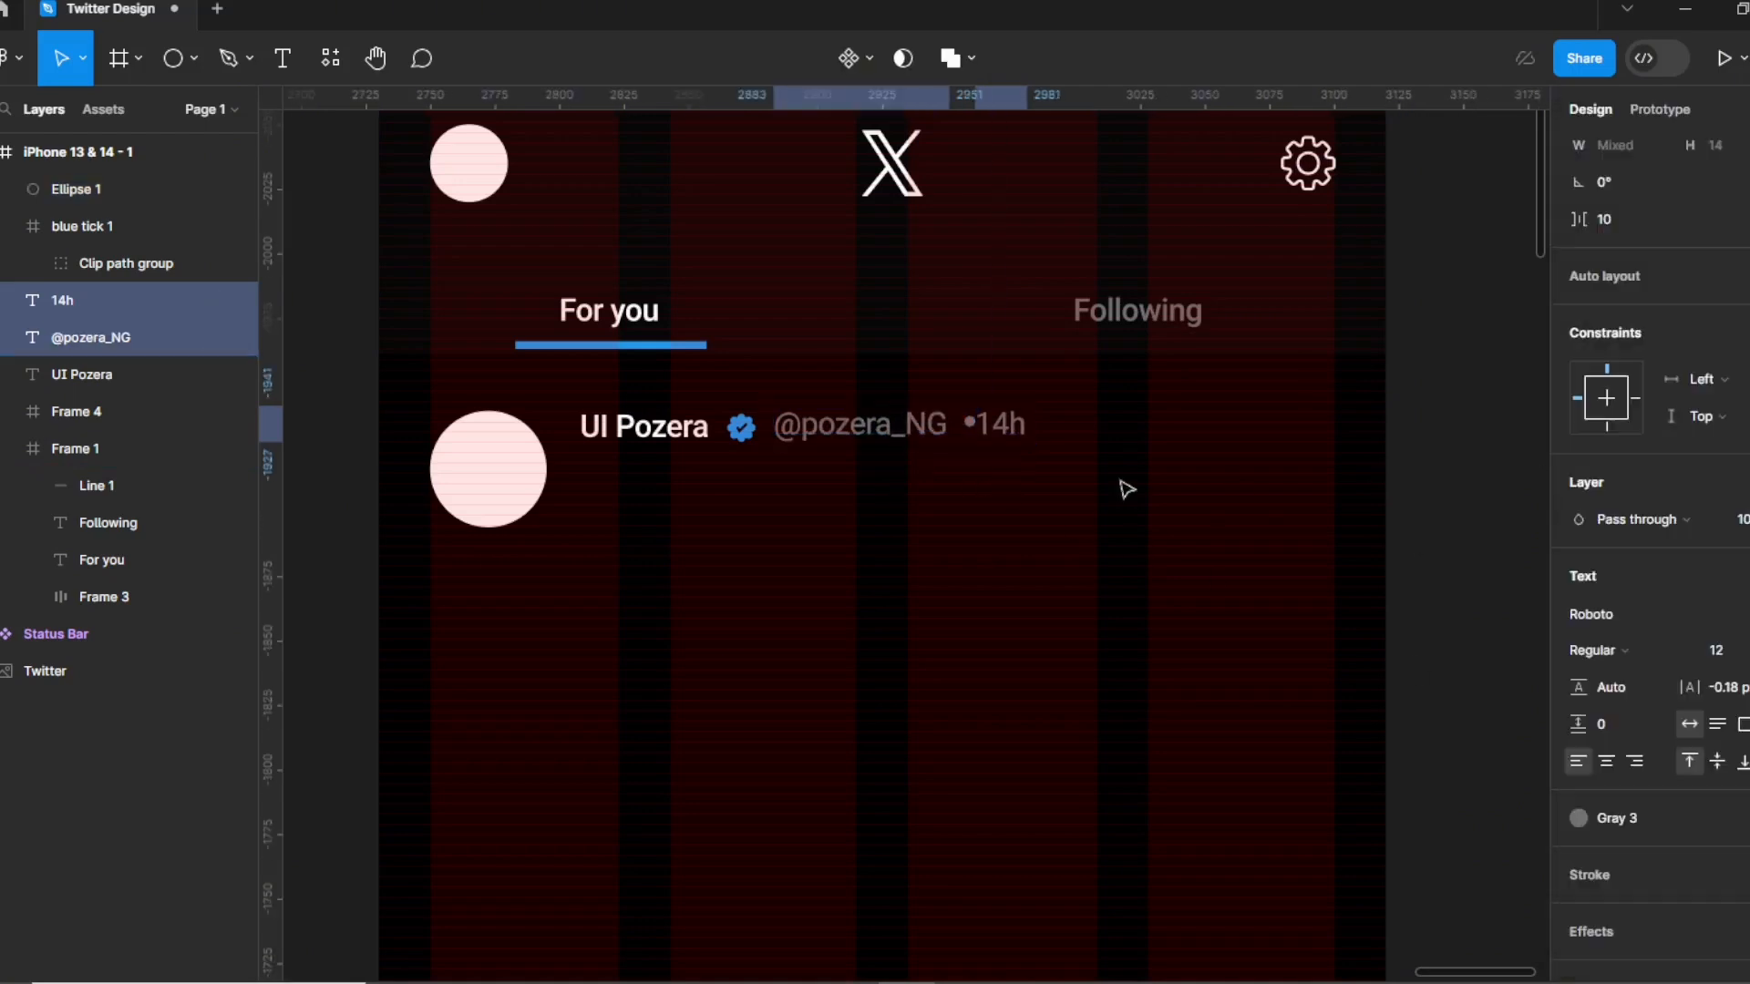
pyautogui.click(968, 494)
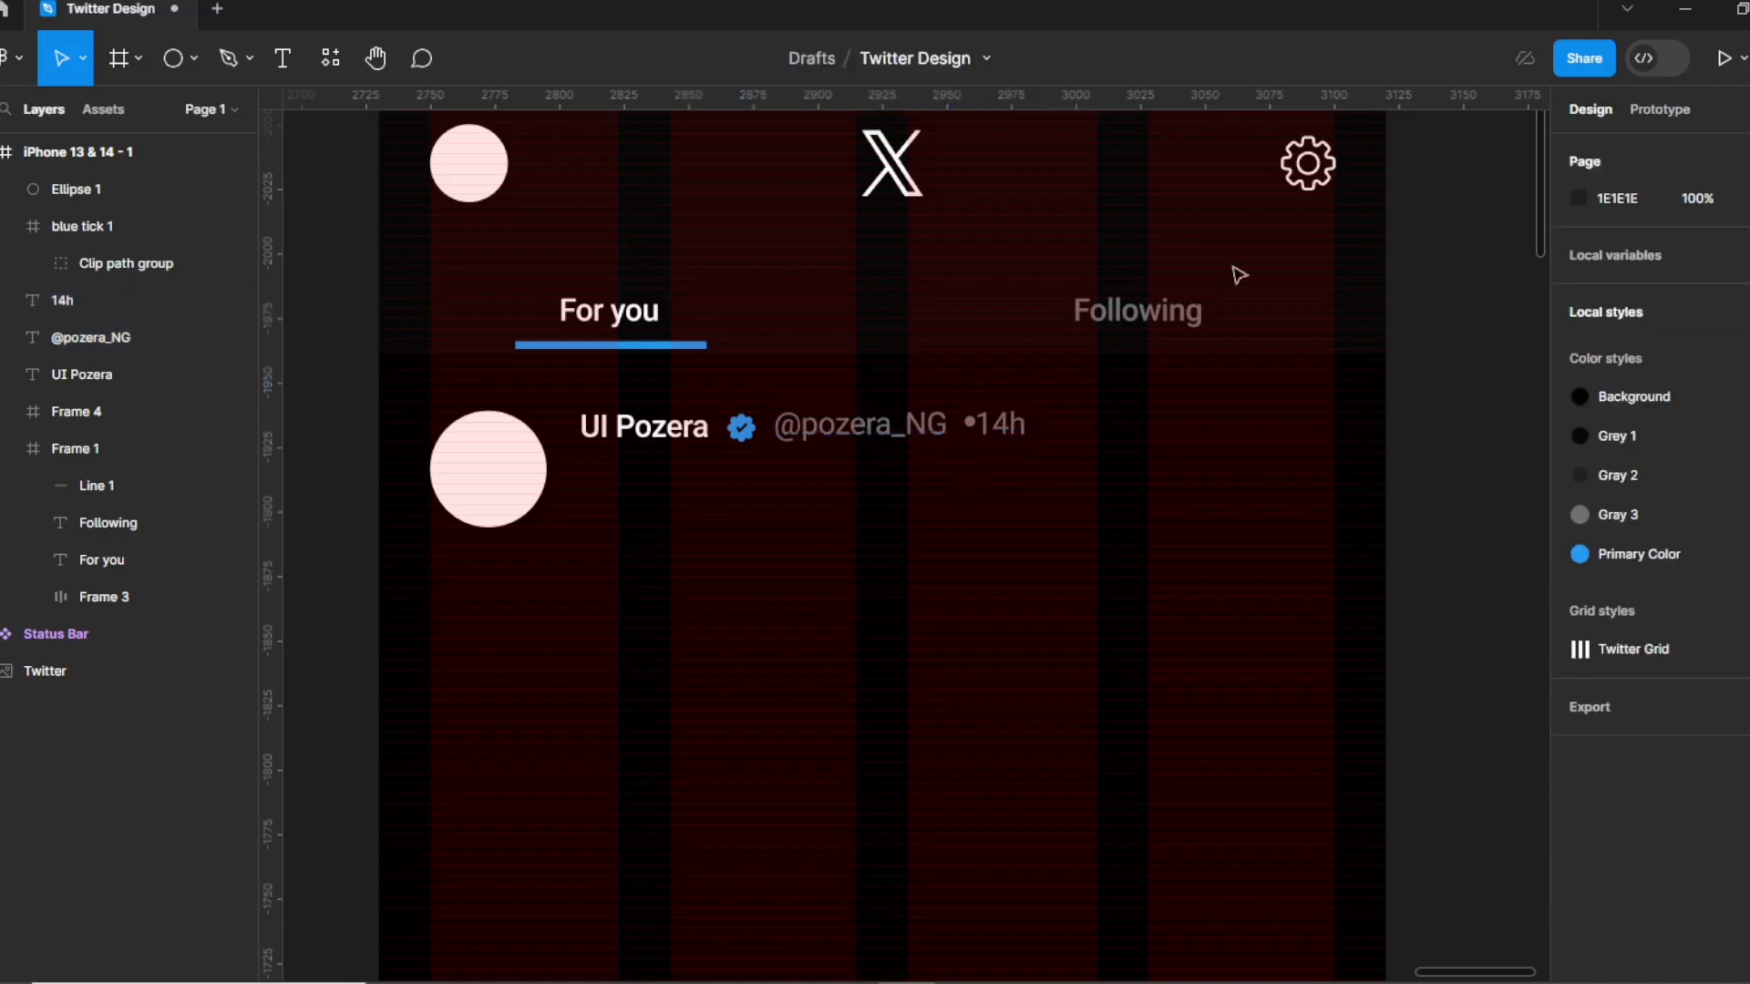
# Wrap the header items in a vertically centred auto-layout row with spacing 3.
pyautogui.moveTo(568, 397); pyautogui.dragTo(1037, 476)
pyautogui.hotkey('shift', 'a')
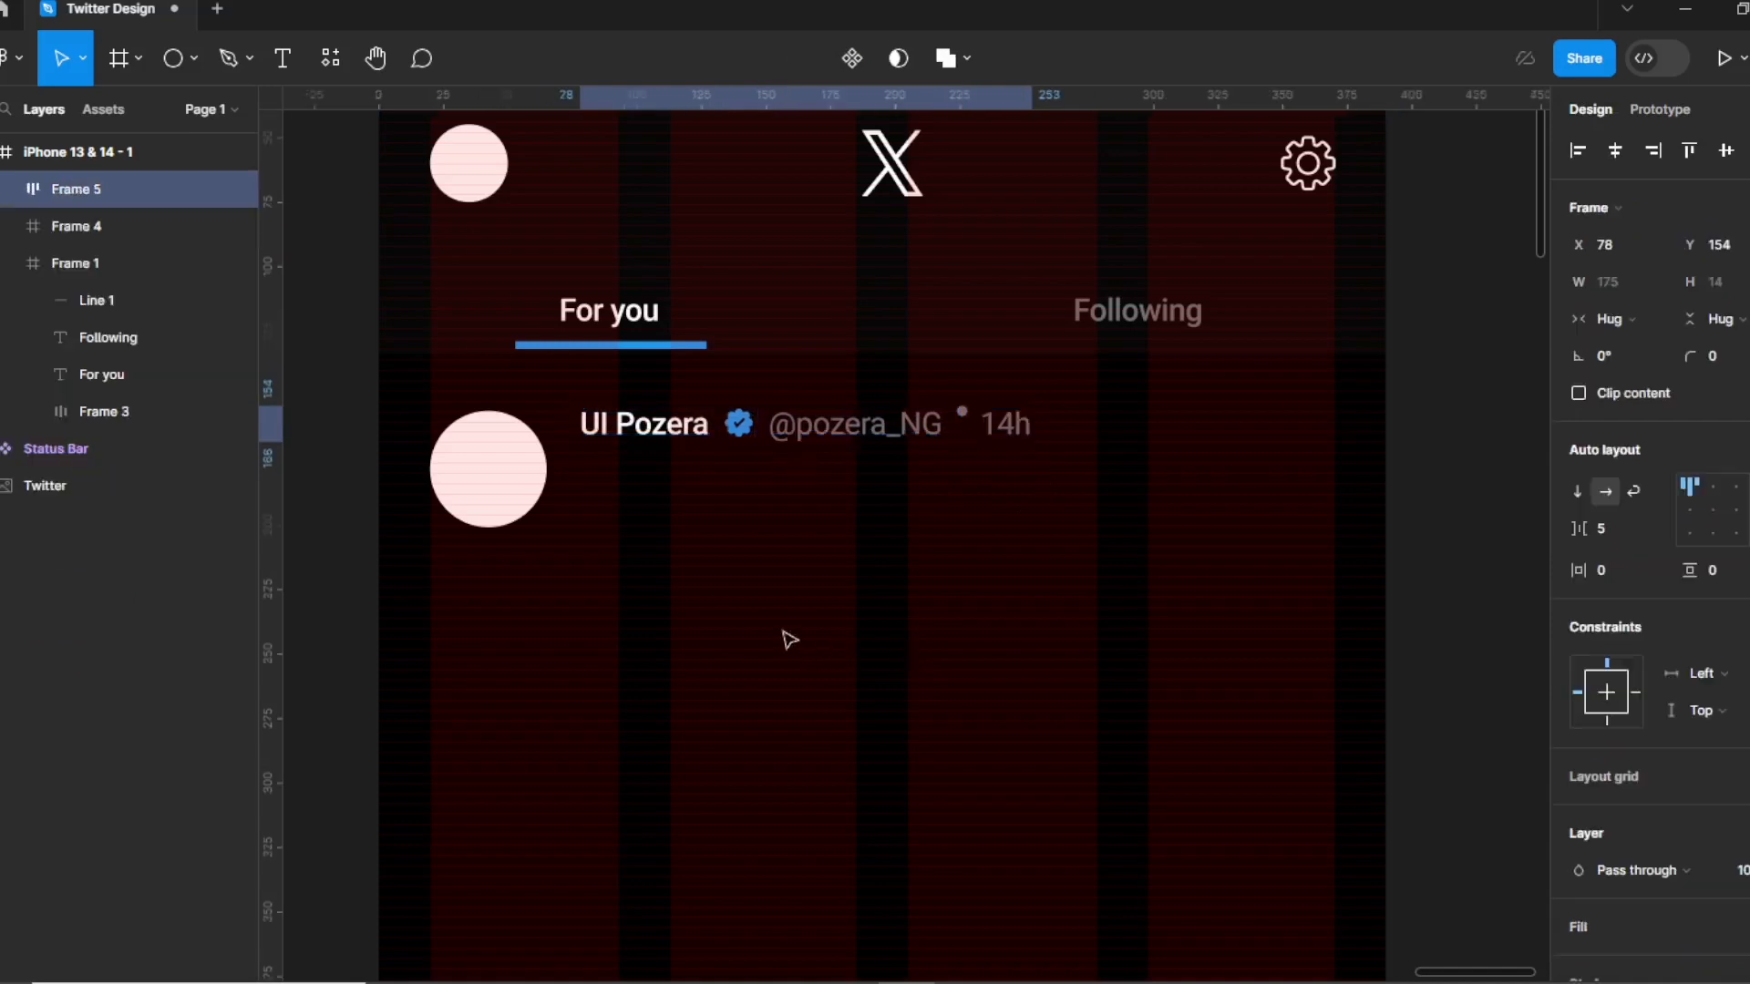
pyautogui.click(1712, 510)
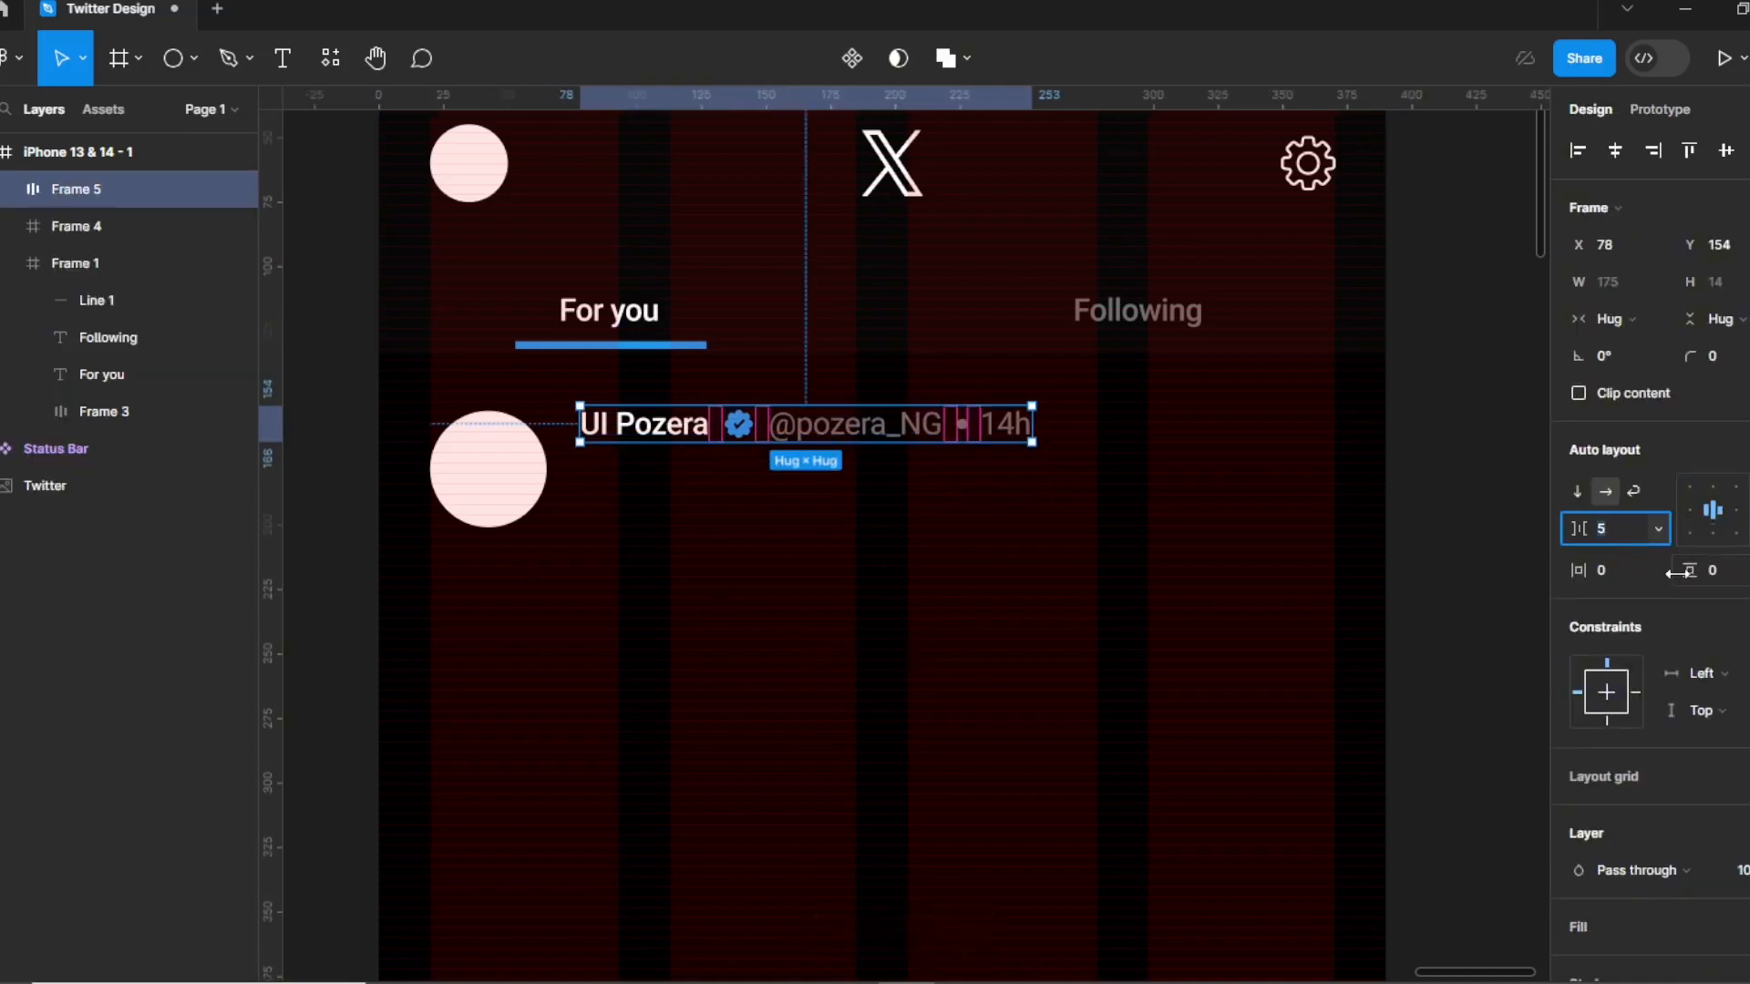
pyautogui.click(784, 590)
# Set the author name, handle and 14h timestamp text to font size 14.
pyautogui.click(797, 435)
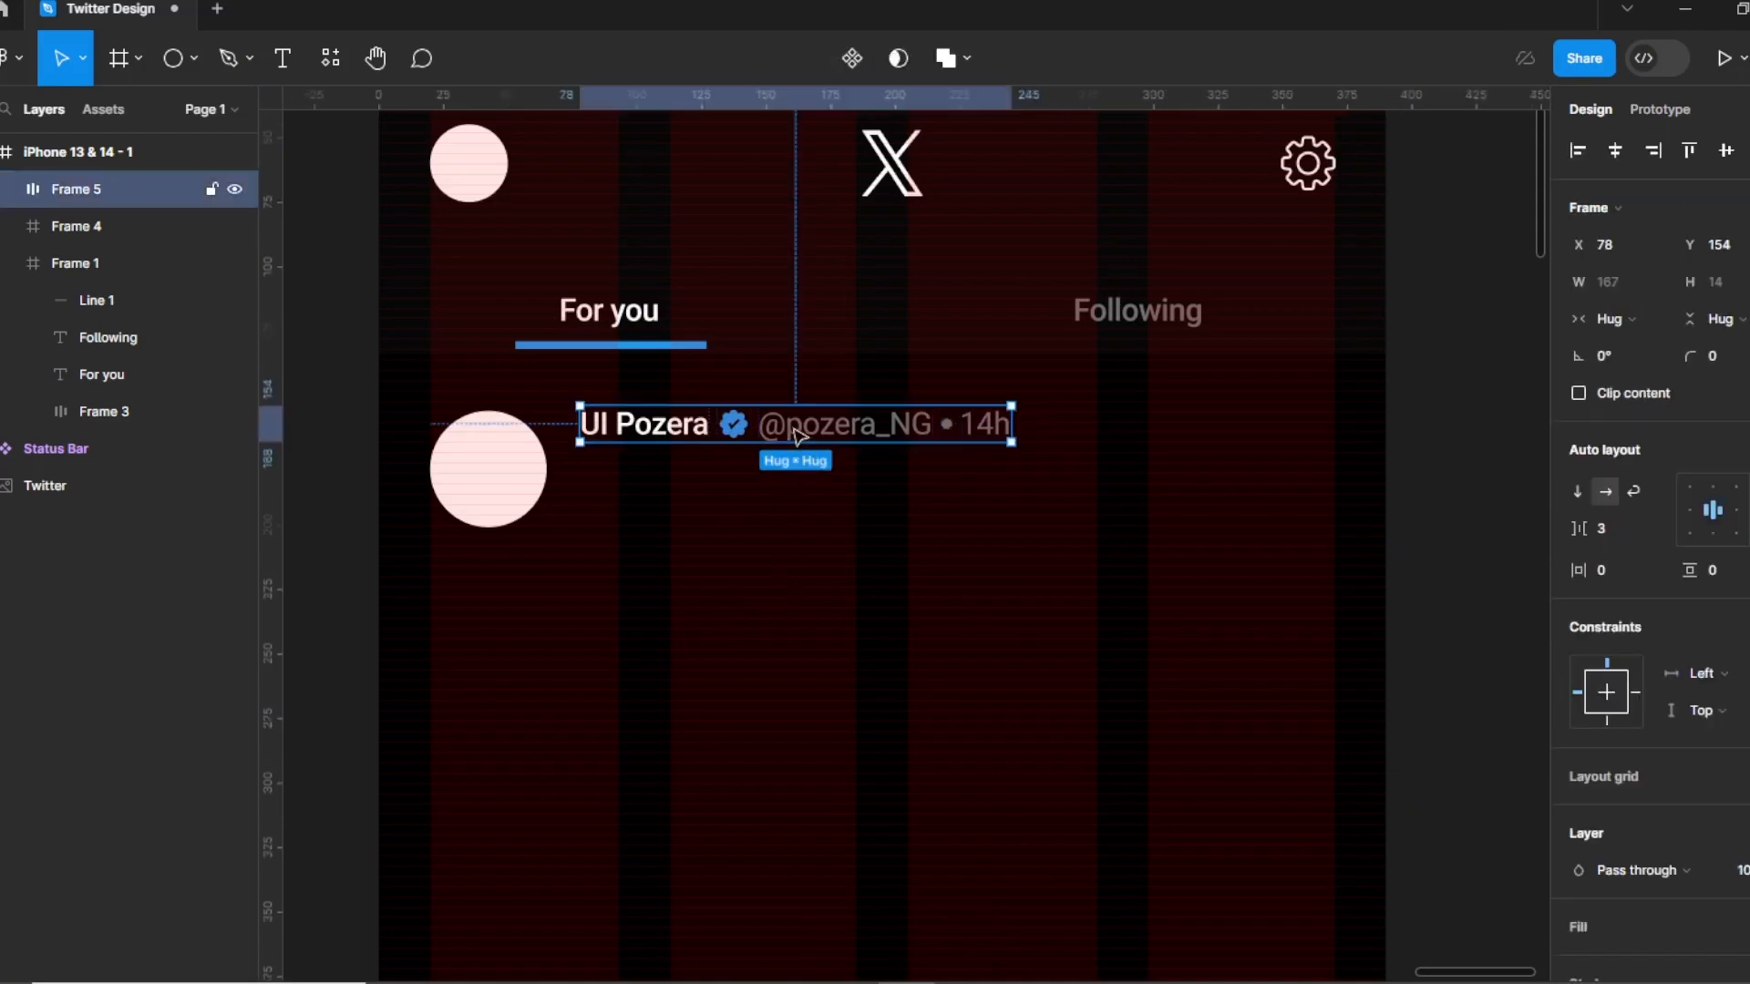
pyautogui.doubleClick(795, 443)
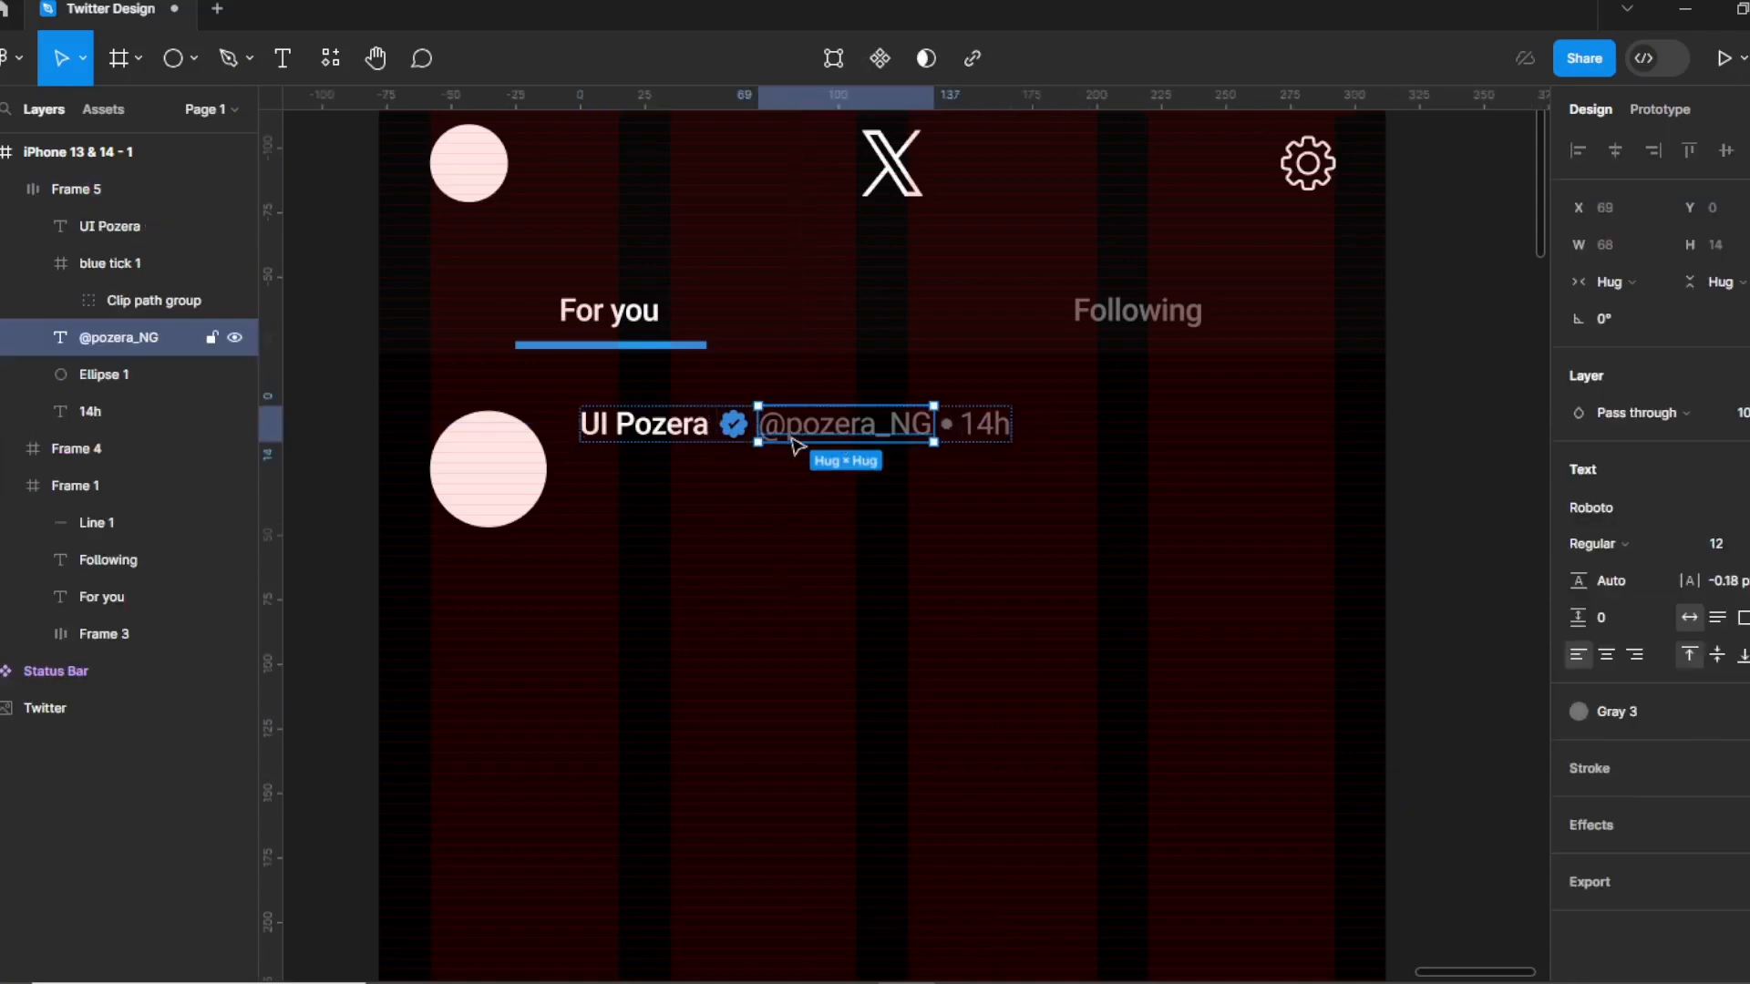
pyautogui.keyDown('shift'); pyautogui.click(660, 435); pyautogui.keyUp('shift')
pyautogui.click(1727, 600)
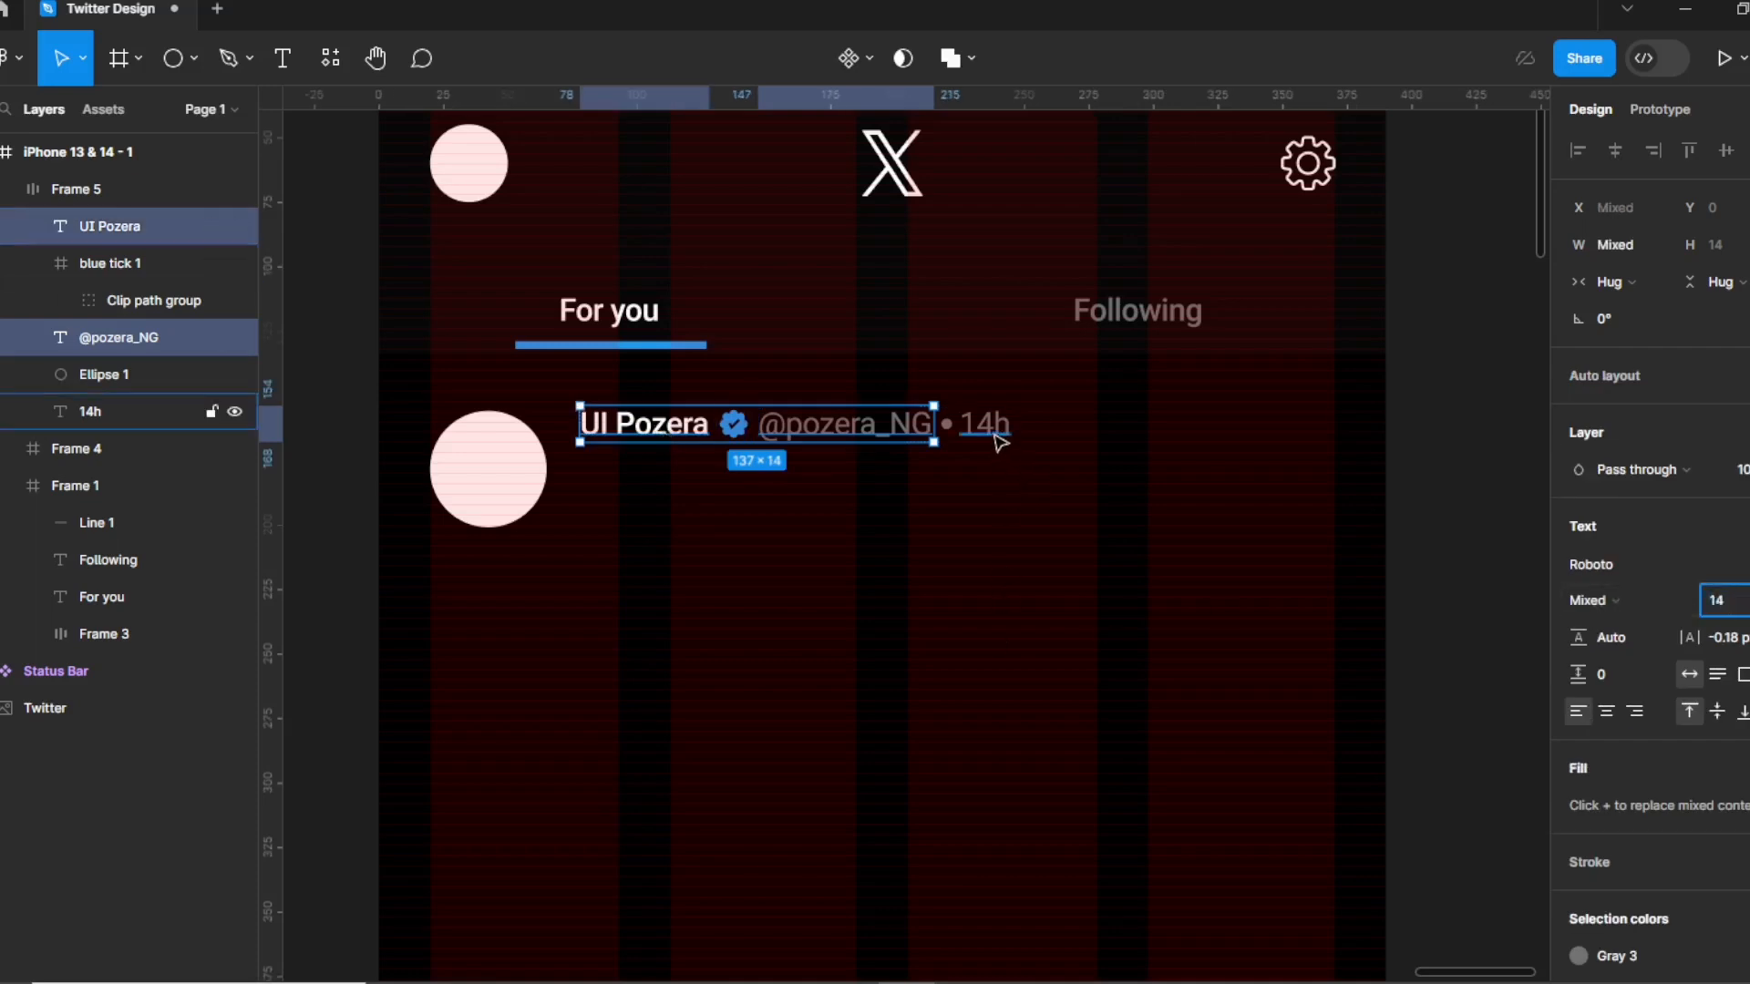
pyautogui.press('Return')
pyautogui.click(1048, 427)
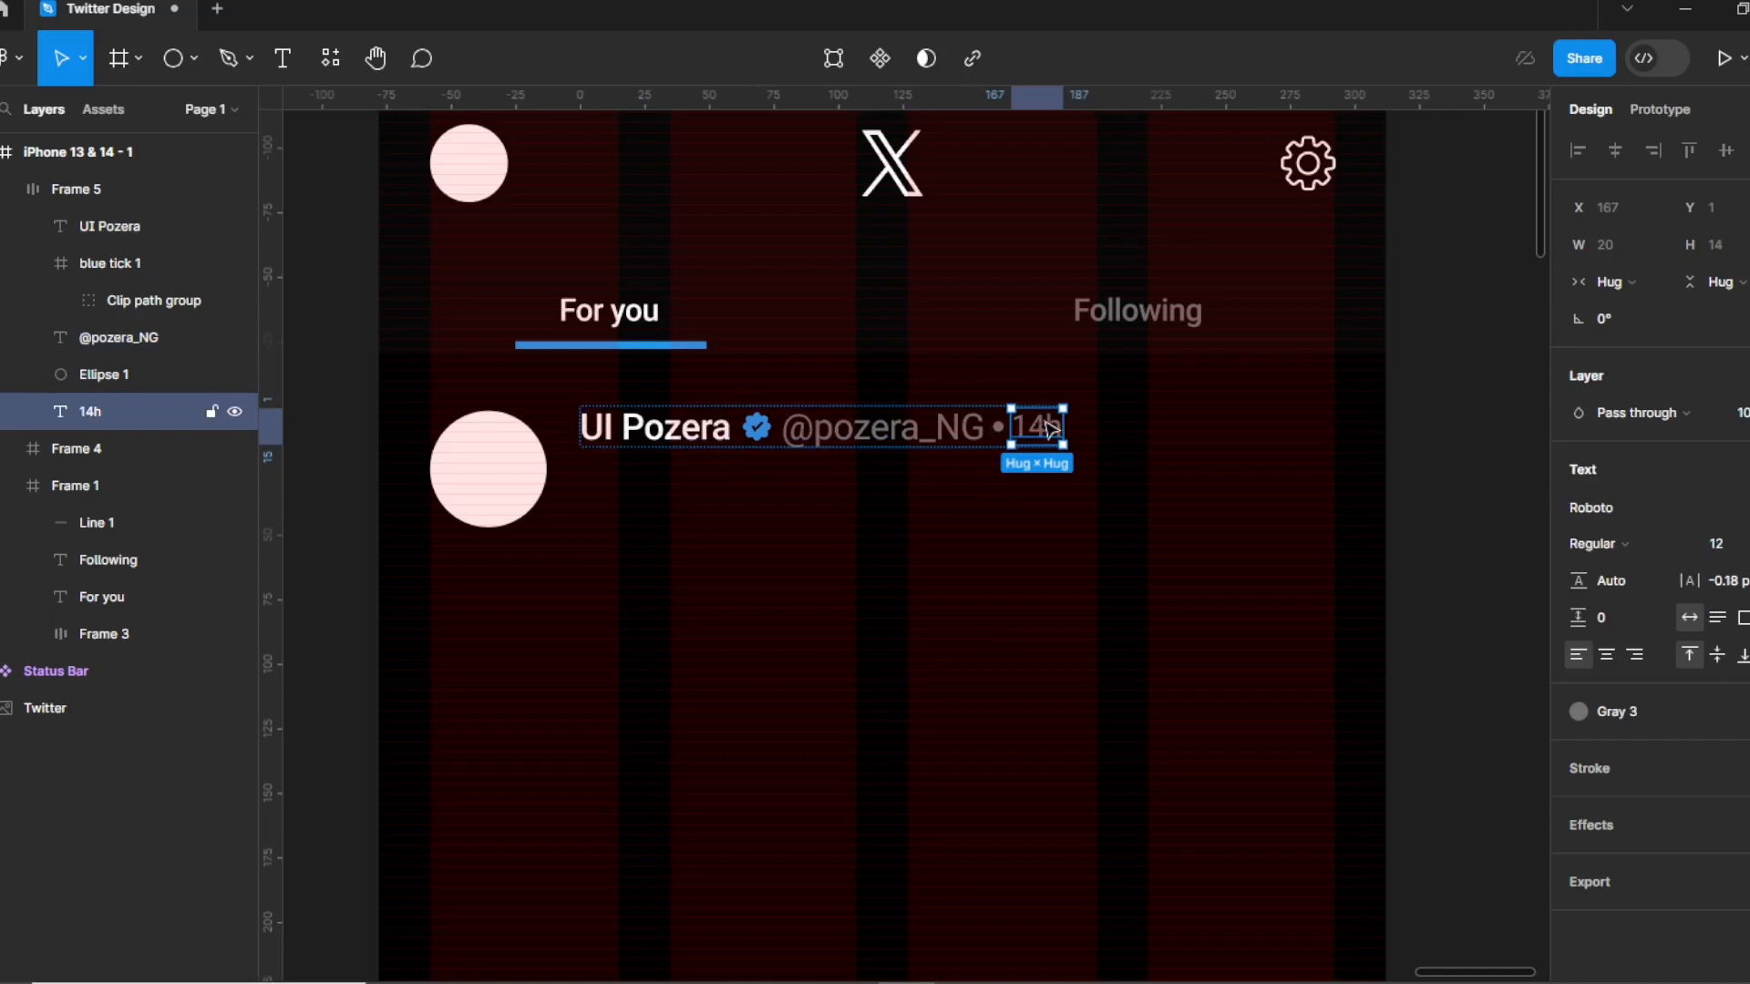
pyautogui.click(1729, 547)
pyautogui.write('14')
pyautogui.click(834, 551)
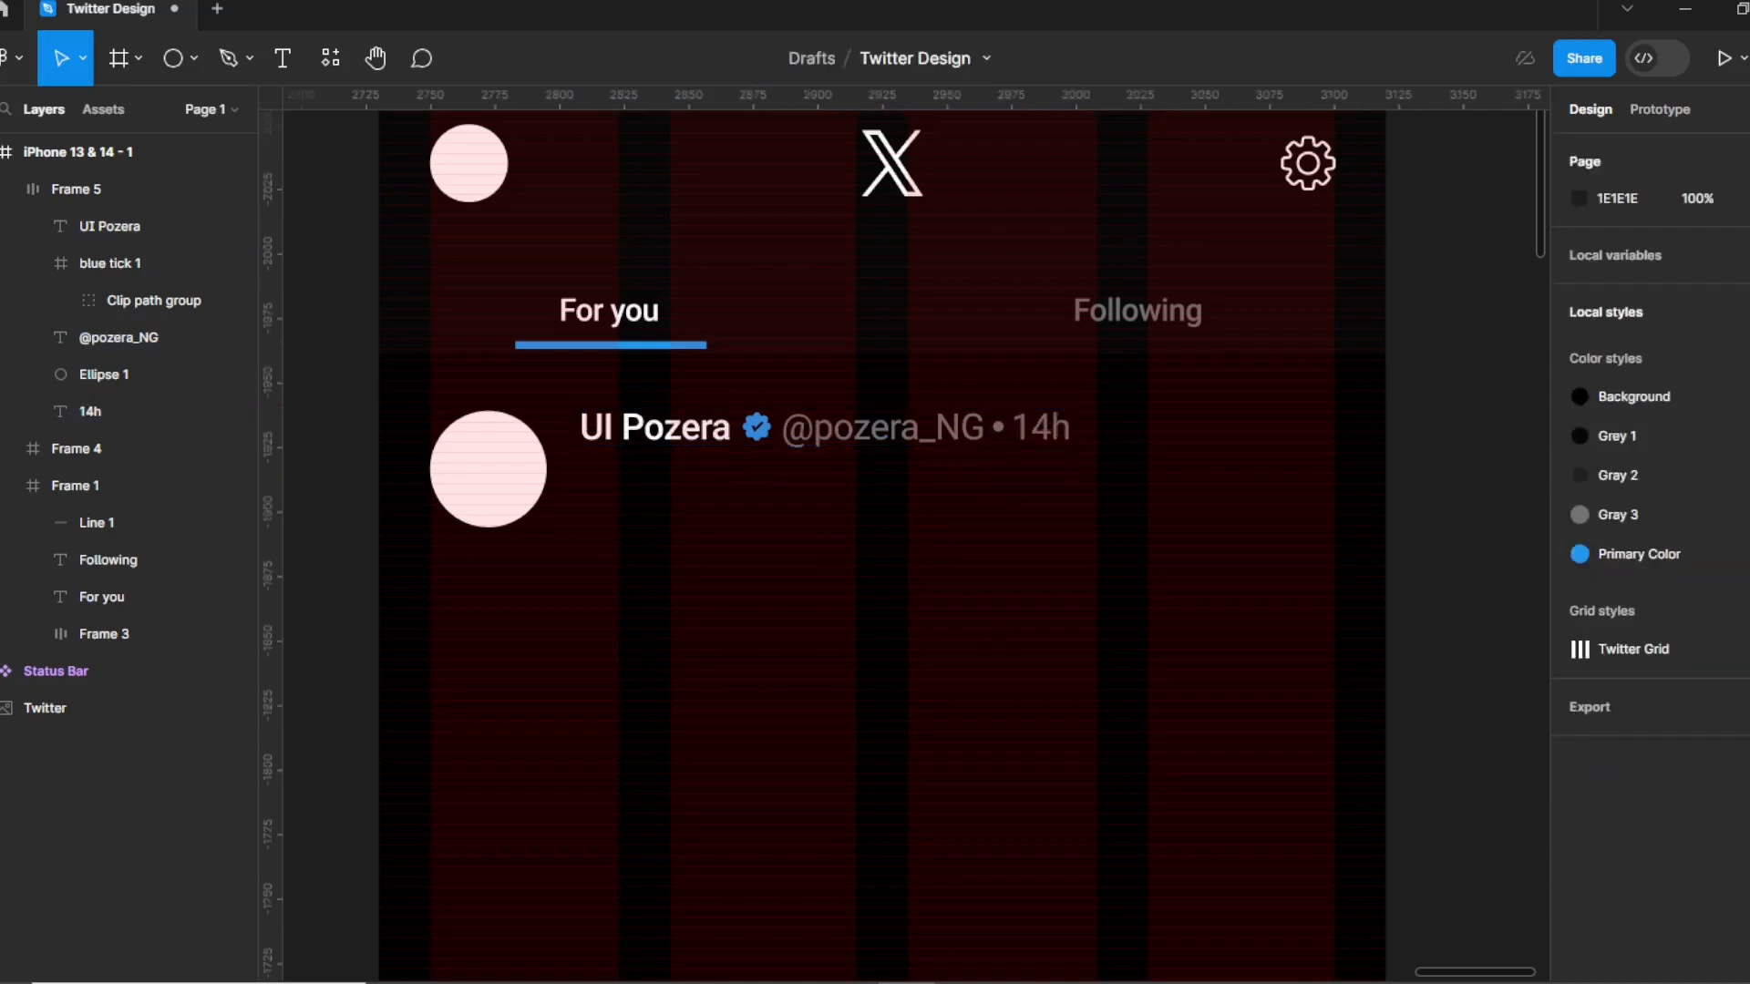
# Set the For you and Following tab labels to font size 16.
pyautogui.doubleClick(612, 315)
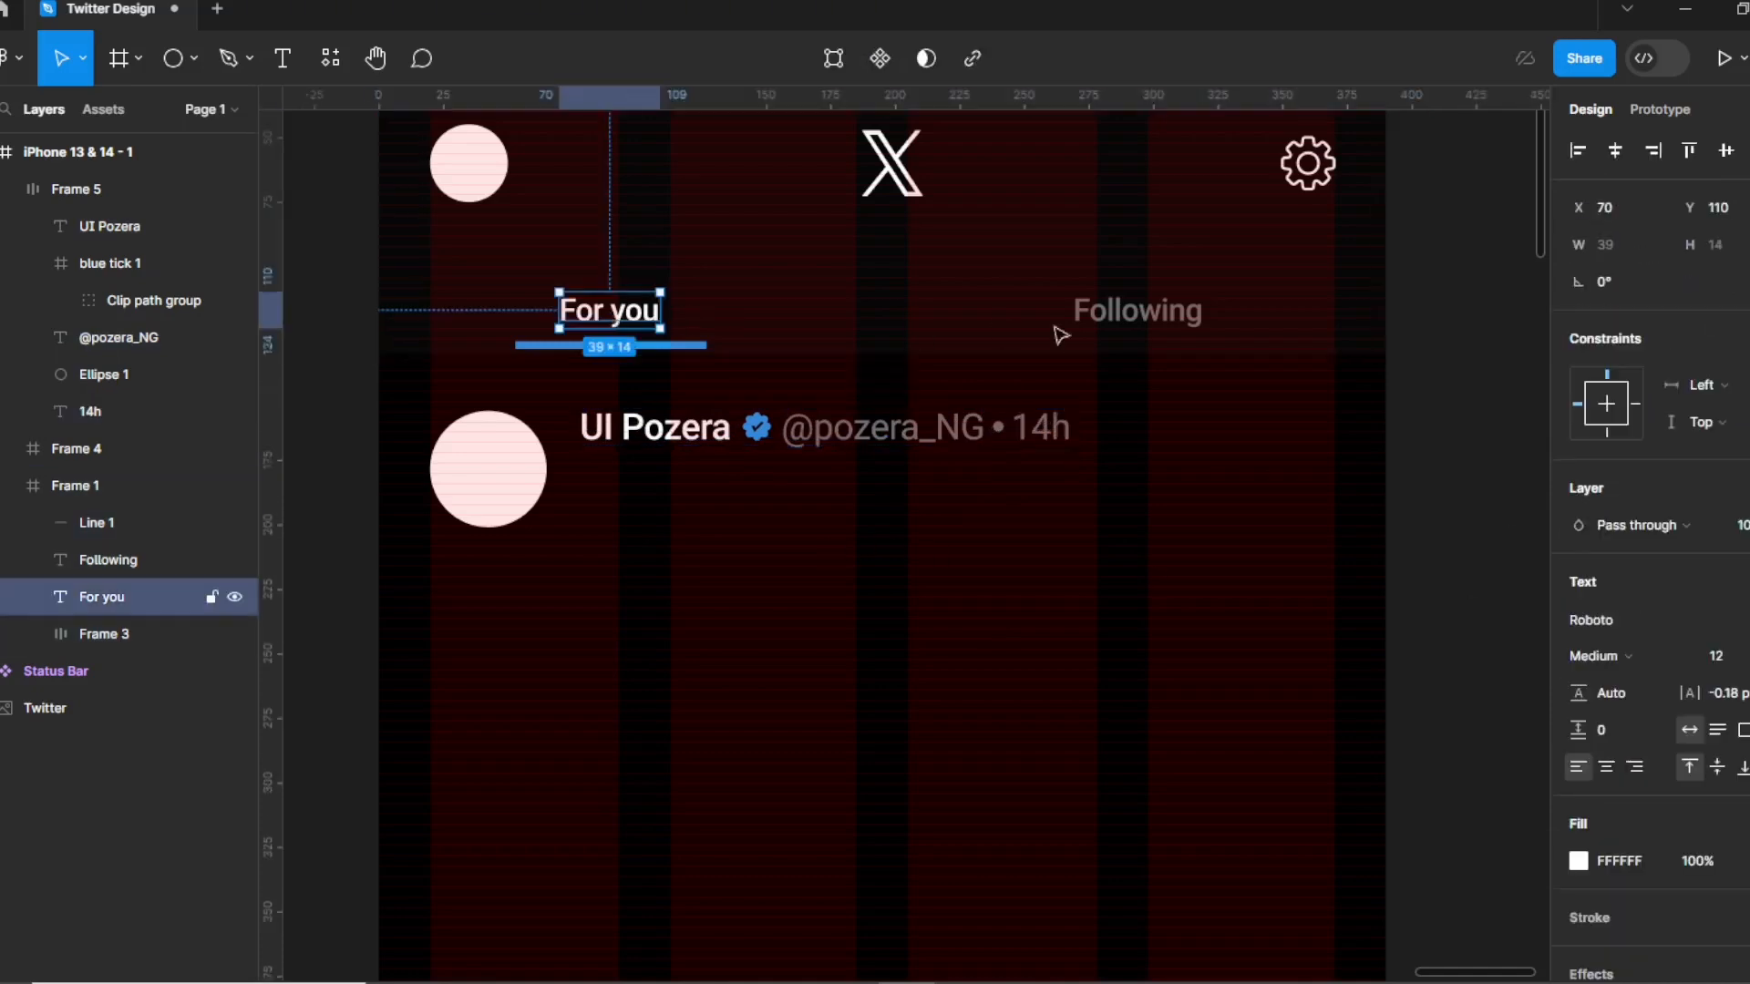
pyautogui.click(1132, 324)
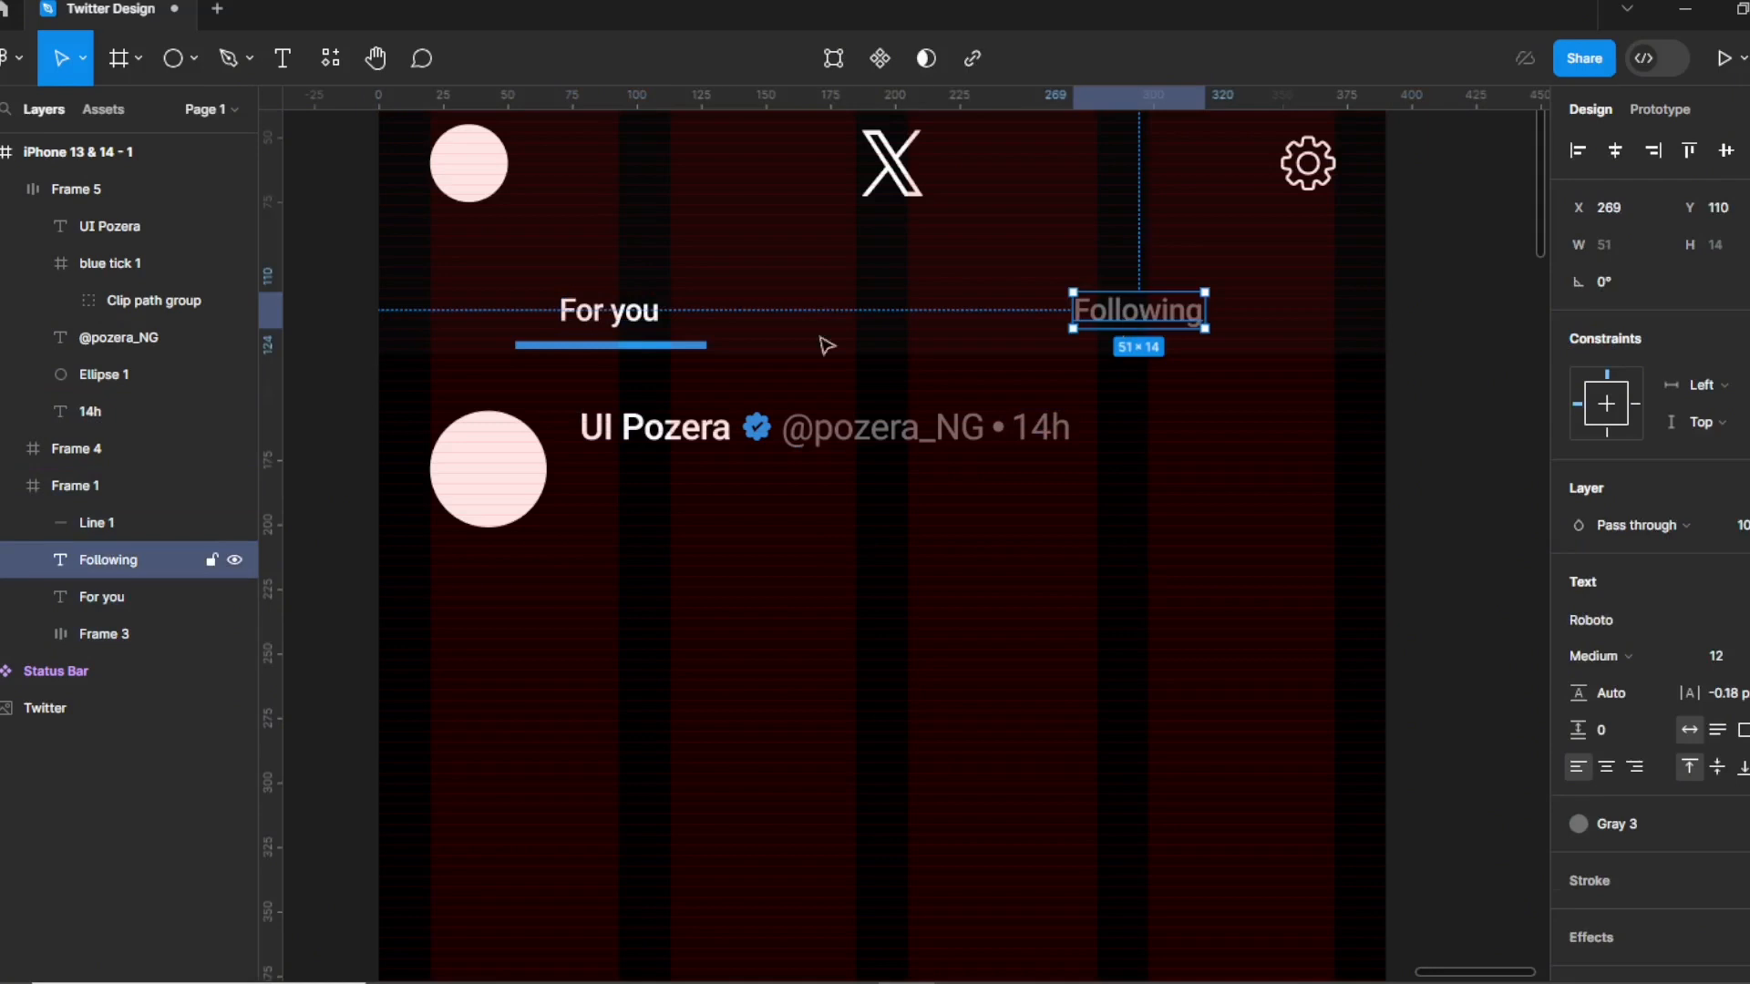
pyautogui.keyDown('shift'); pyautogui.click(571, 314); pyautogui.keyUp('shift')
pyautogui.click(1722, 750)
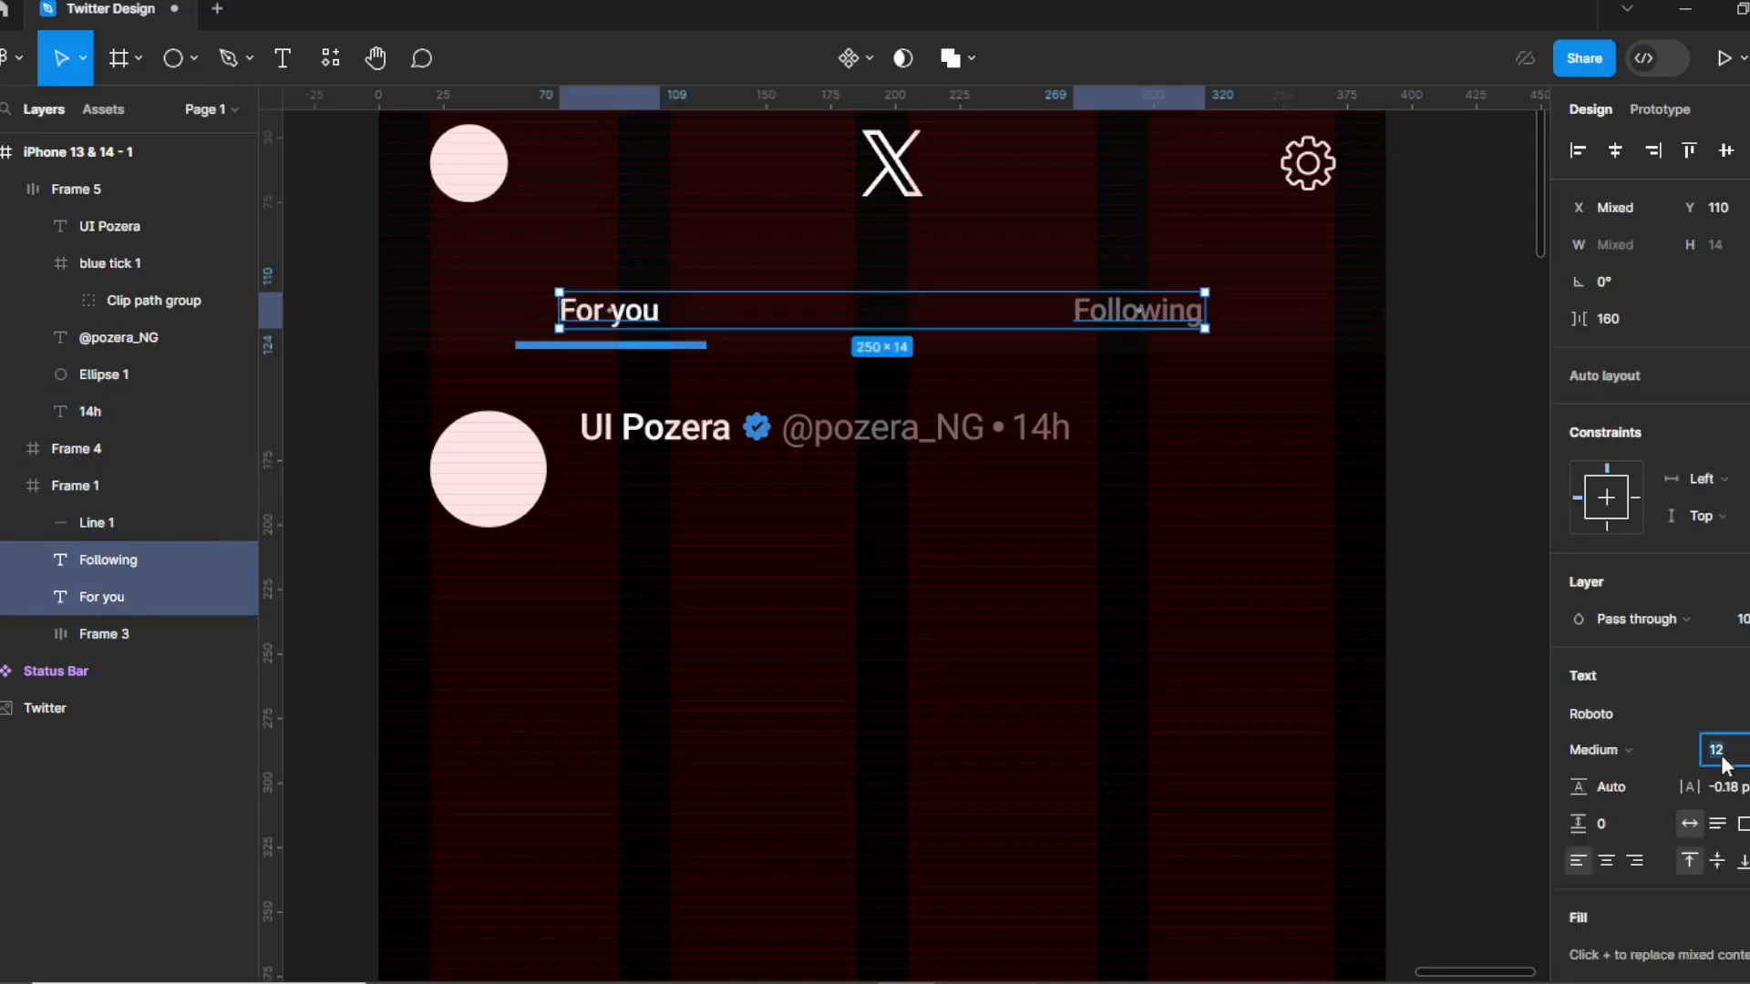
pyautogui.write('16')
pyautogui.click(1025, 694)
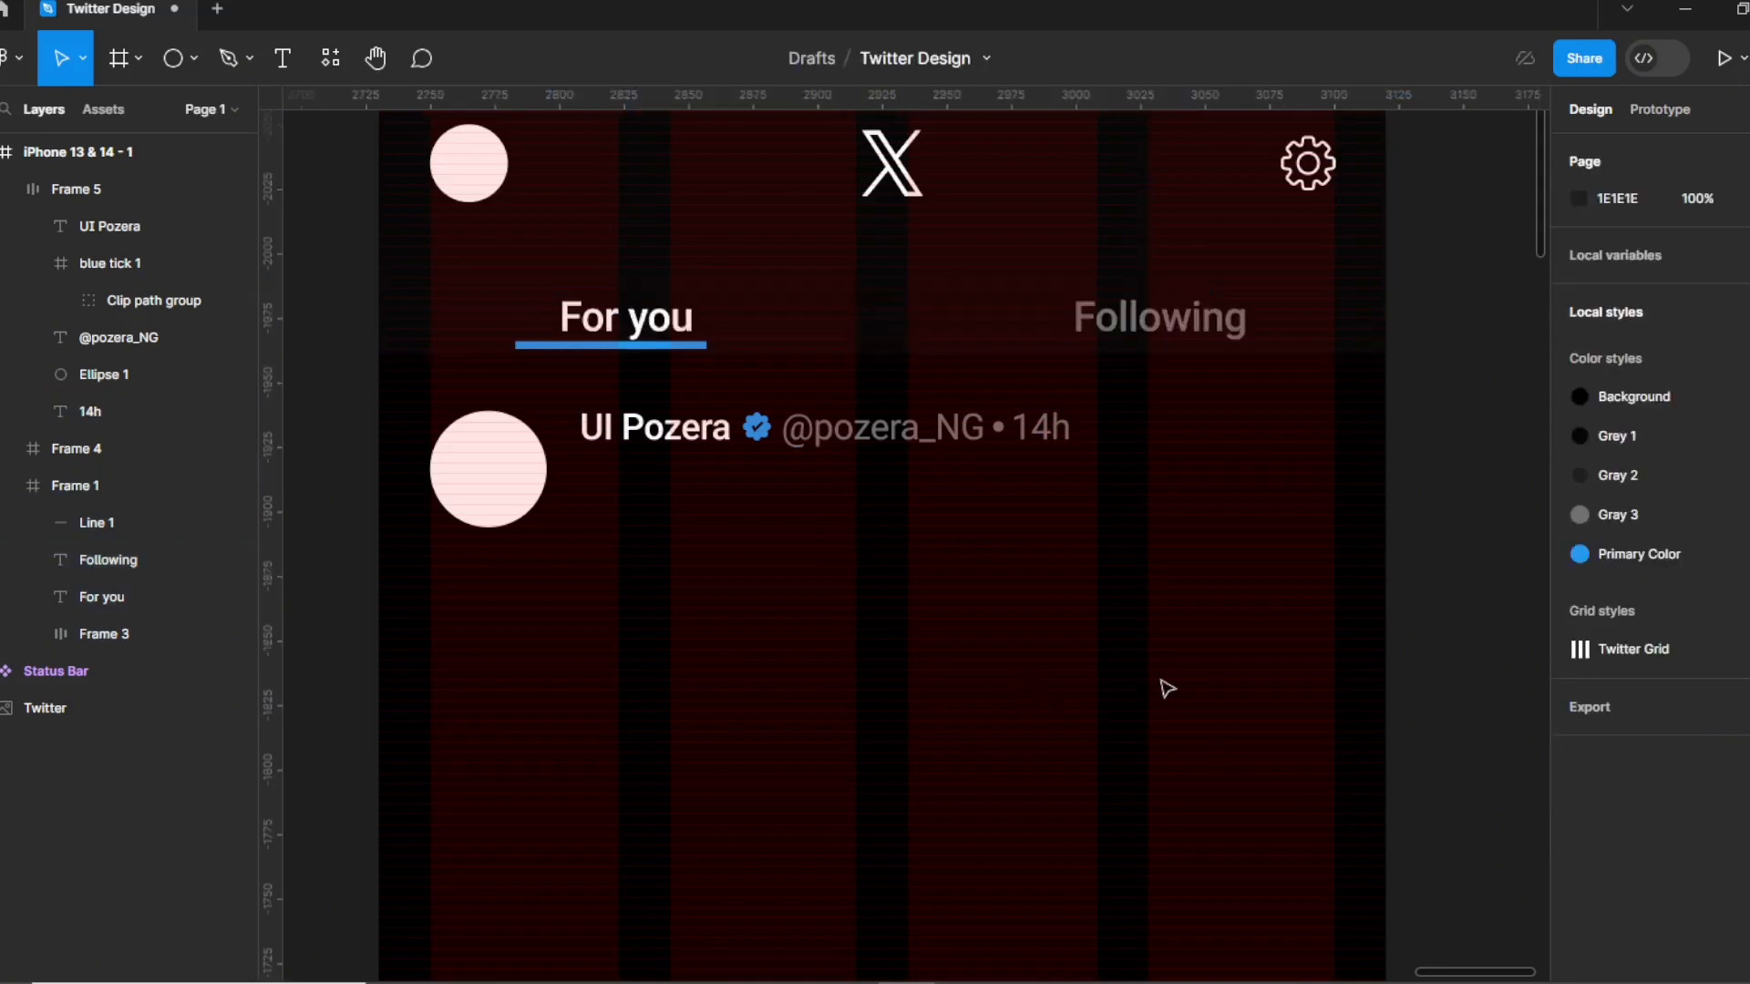
# Reposition the For you label, nudging it to X 70.
pyautogui.click(635, 330)
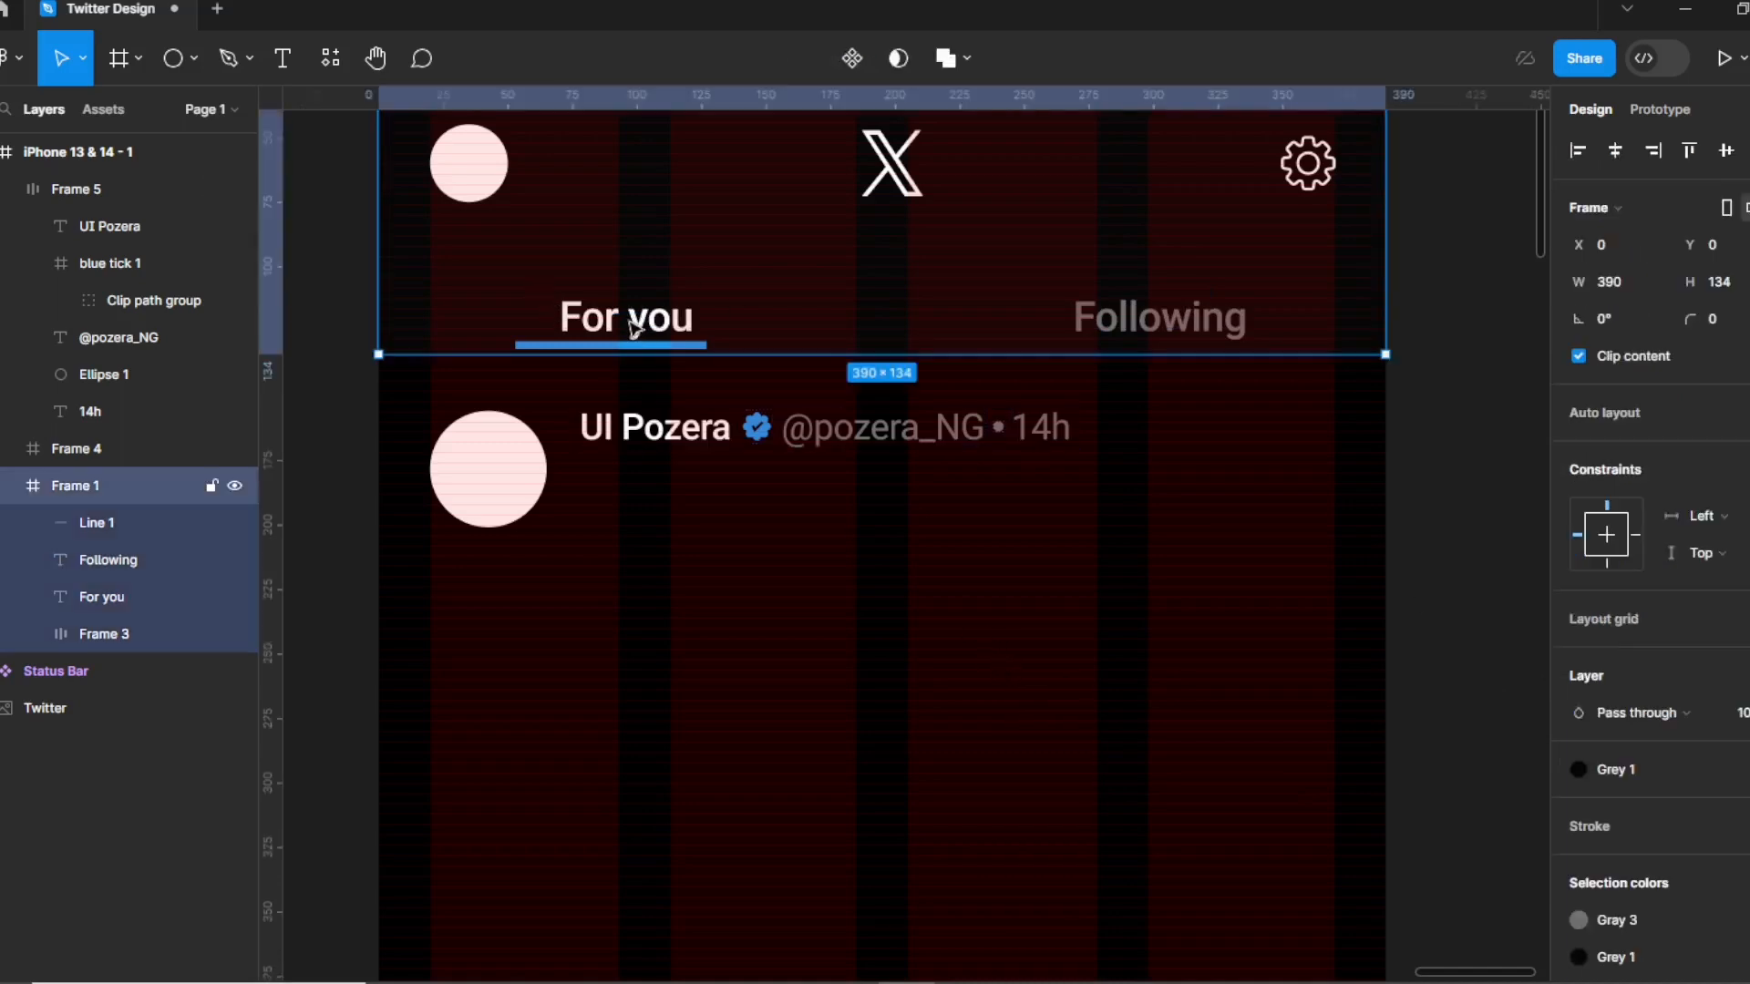
pyautogui.click(635, 330)
pyautogui.moveTo(635, 330); pyautogui.dragTo(620, 317)
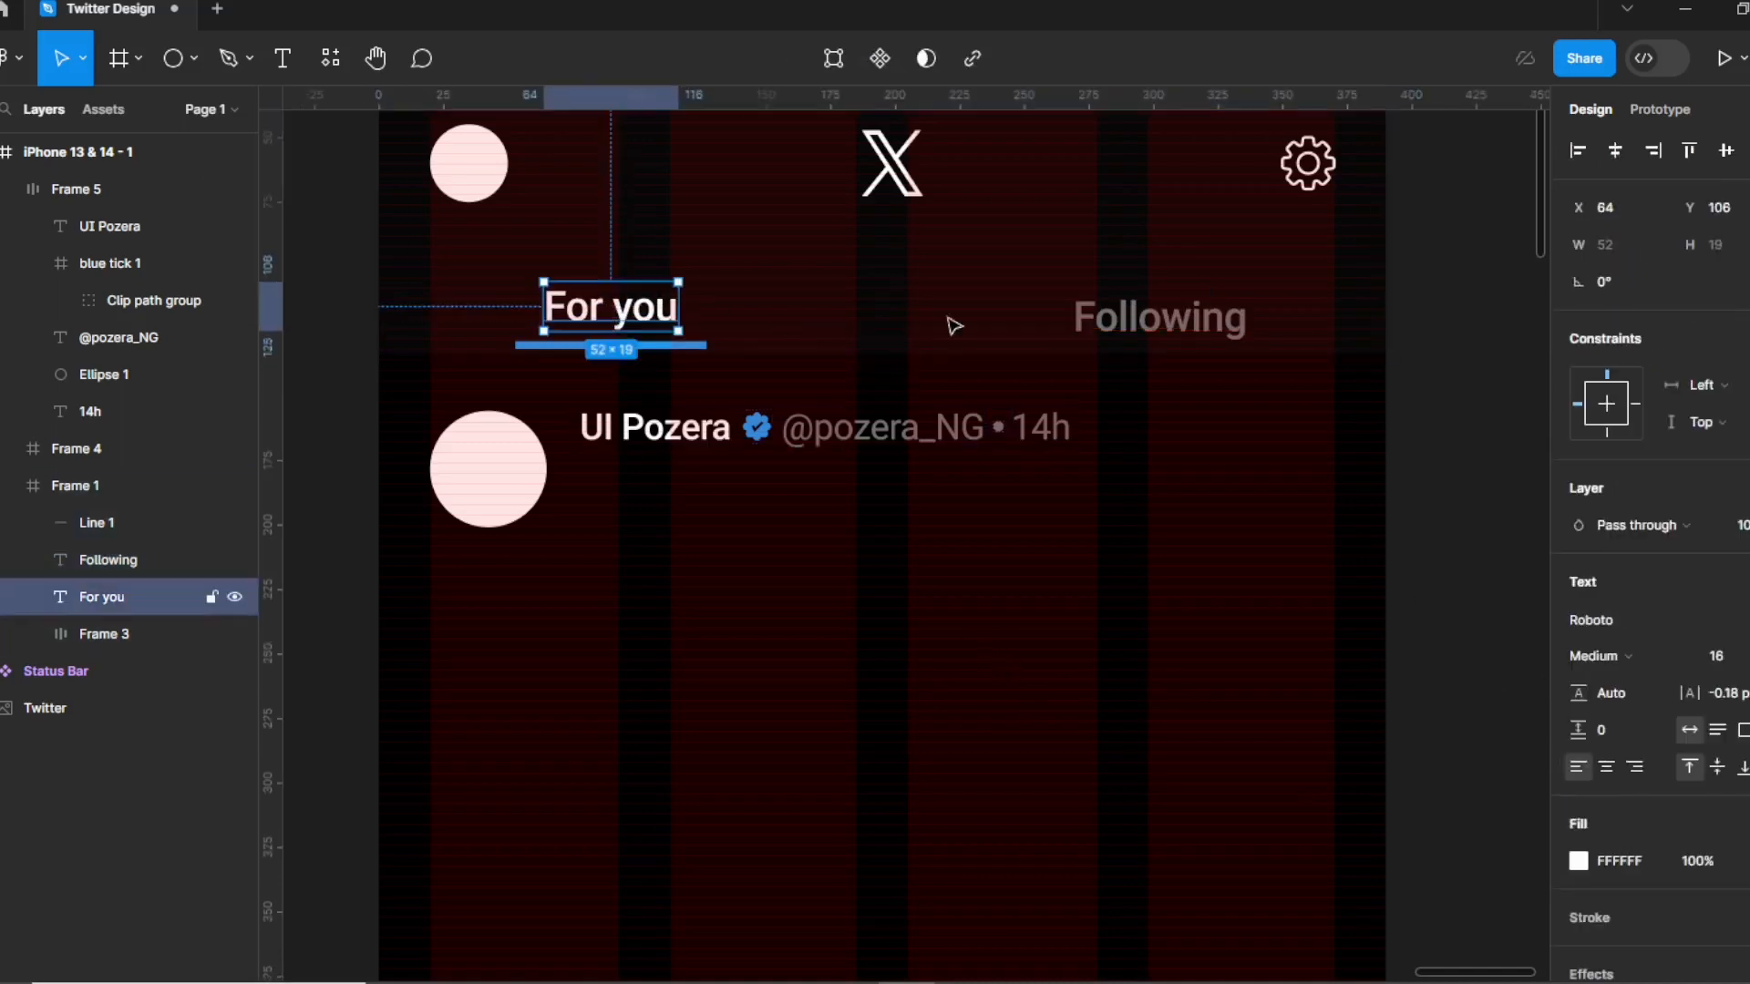
pyautogui.press('alt')
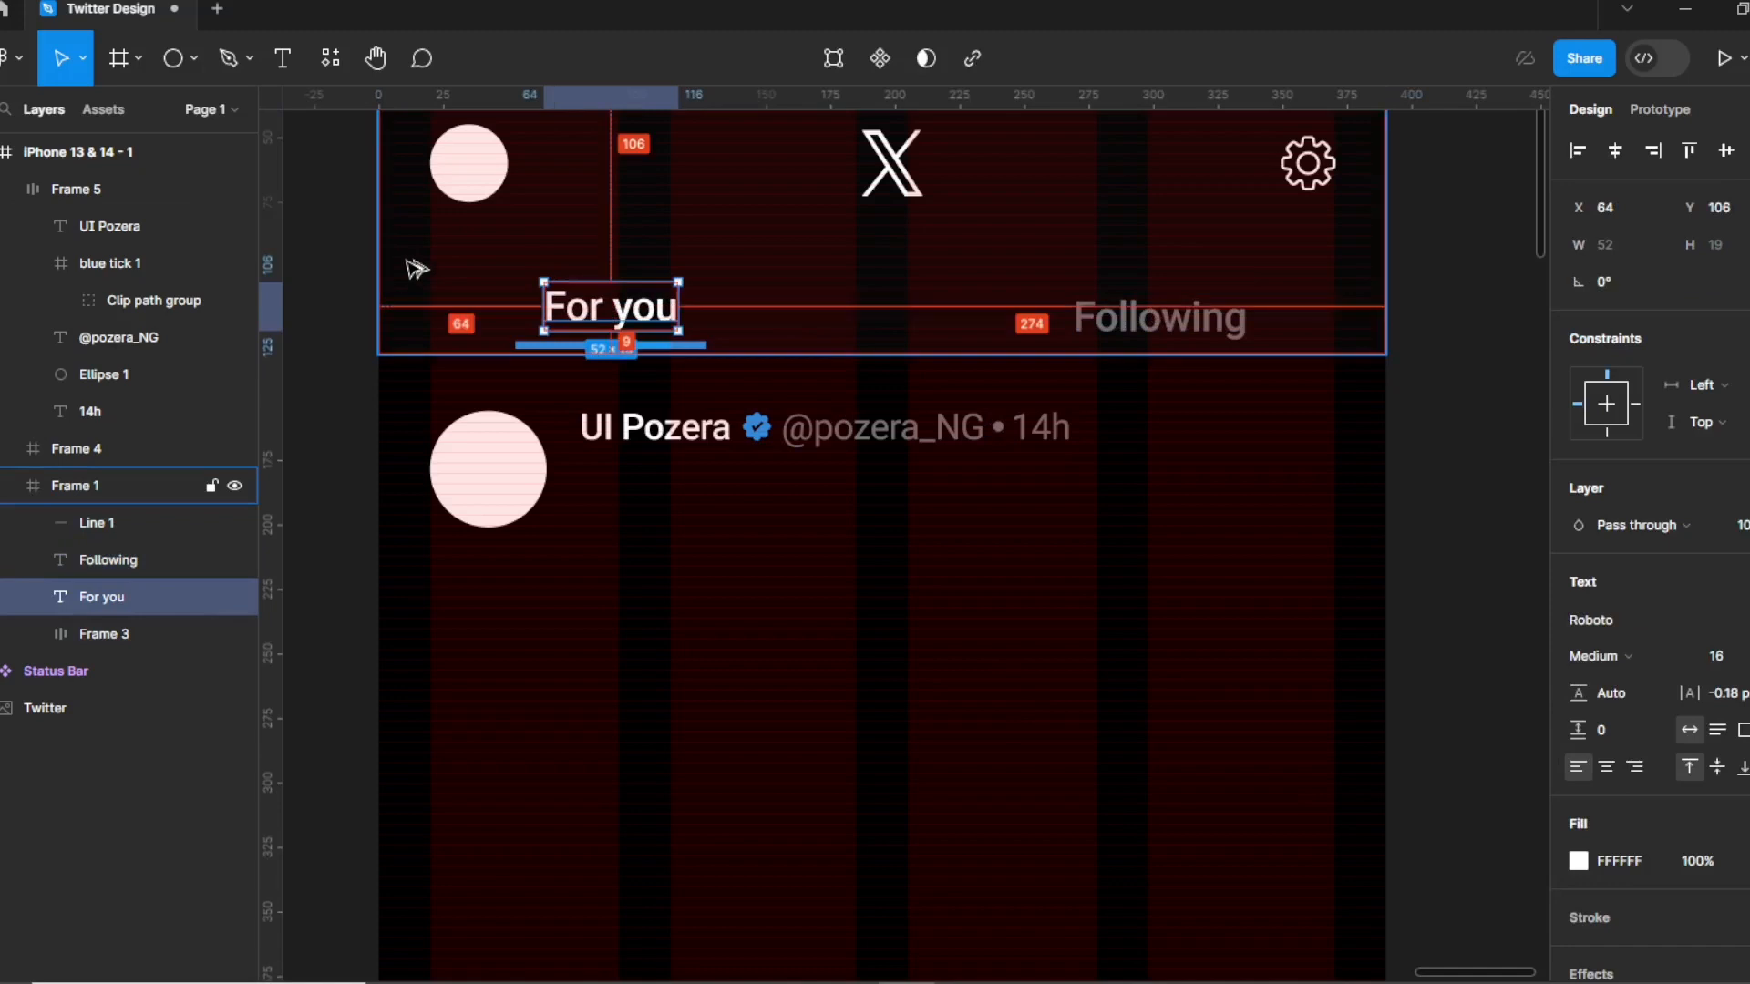
pyautogui.press('Right')
pyautogui.press('Right')
pyautogui.press('Right')
pyautogui.press('Right')
pyautogui.press('Right')
pyautogui.press('Right')
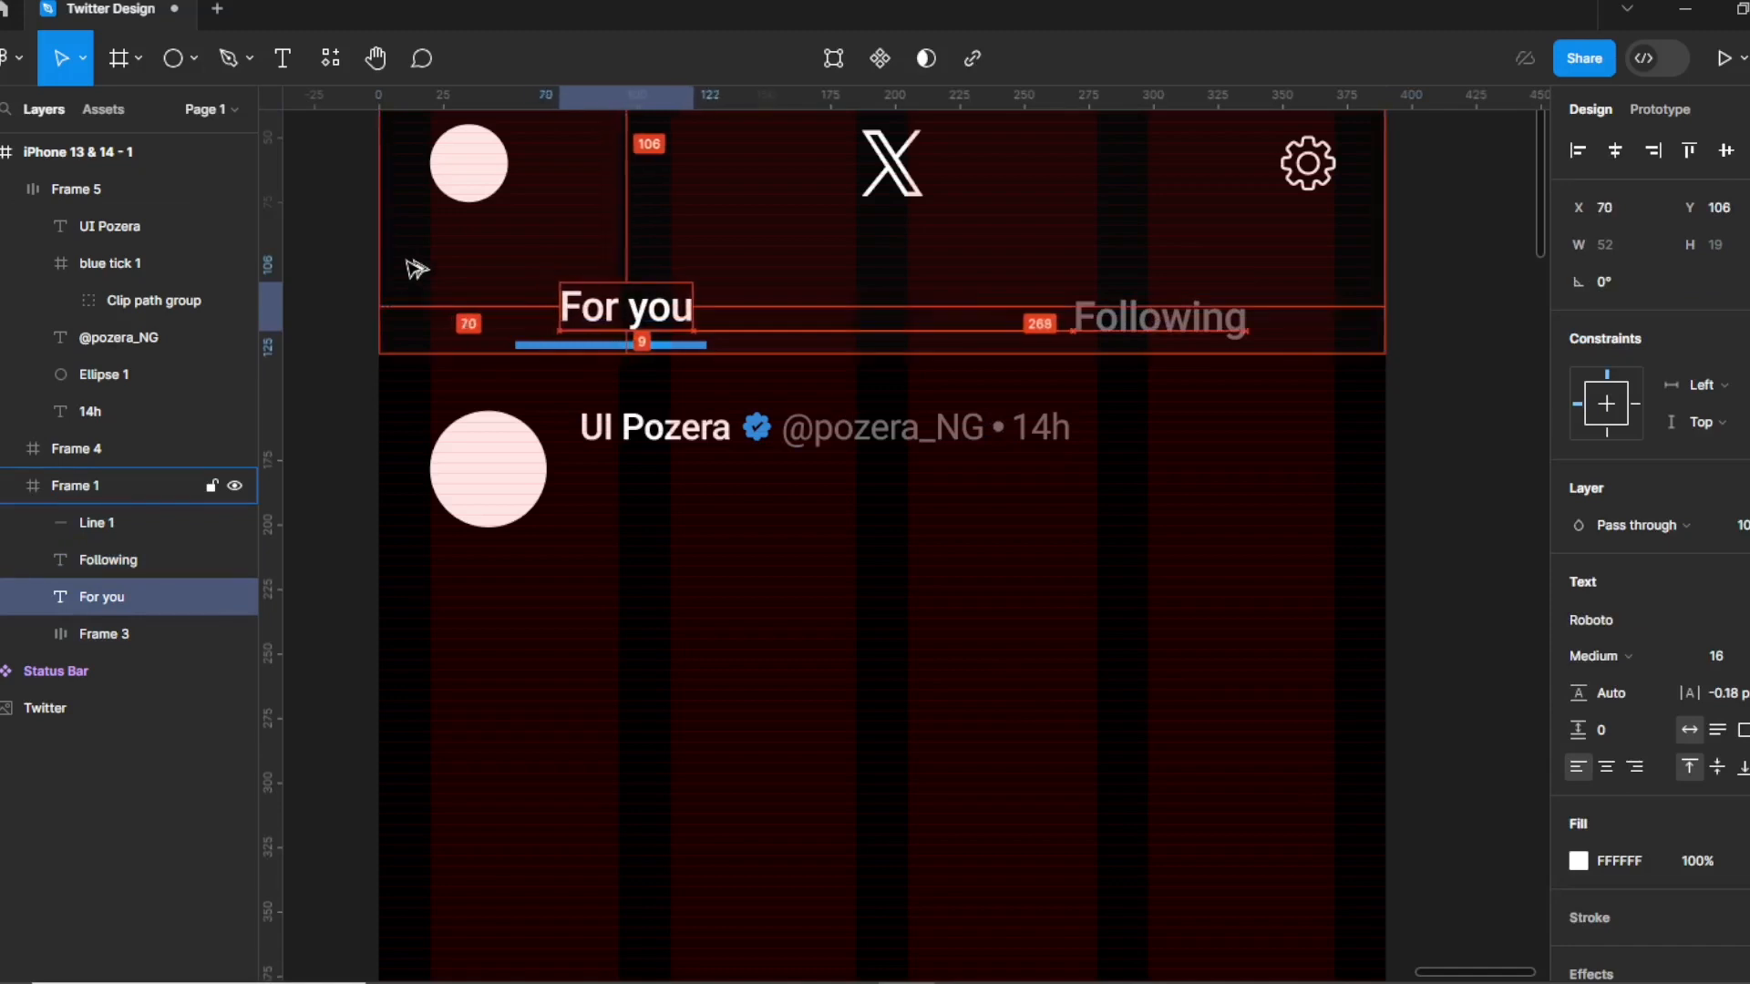
# Nudge the Following label to X 252, Y 106, level with For you.
pyautogui.click(1151, 334)
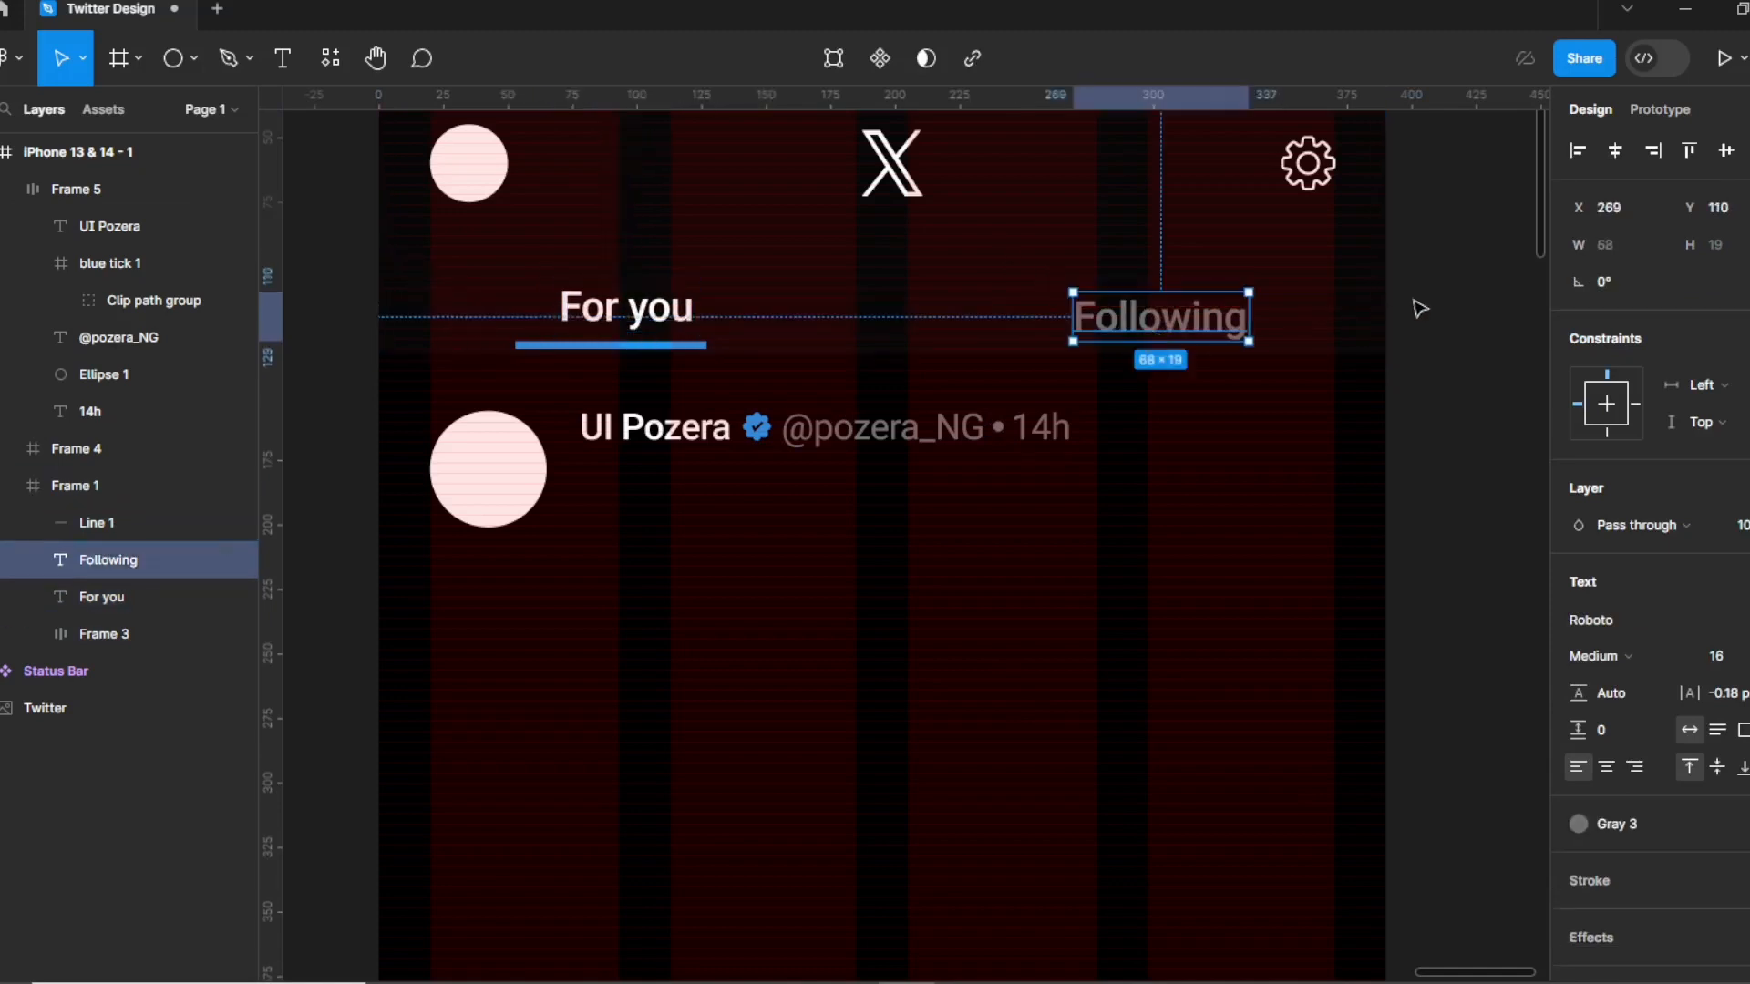
pyautogui.press('alt')
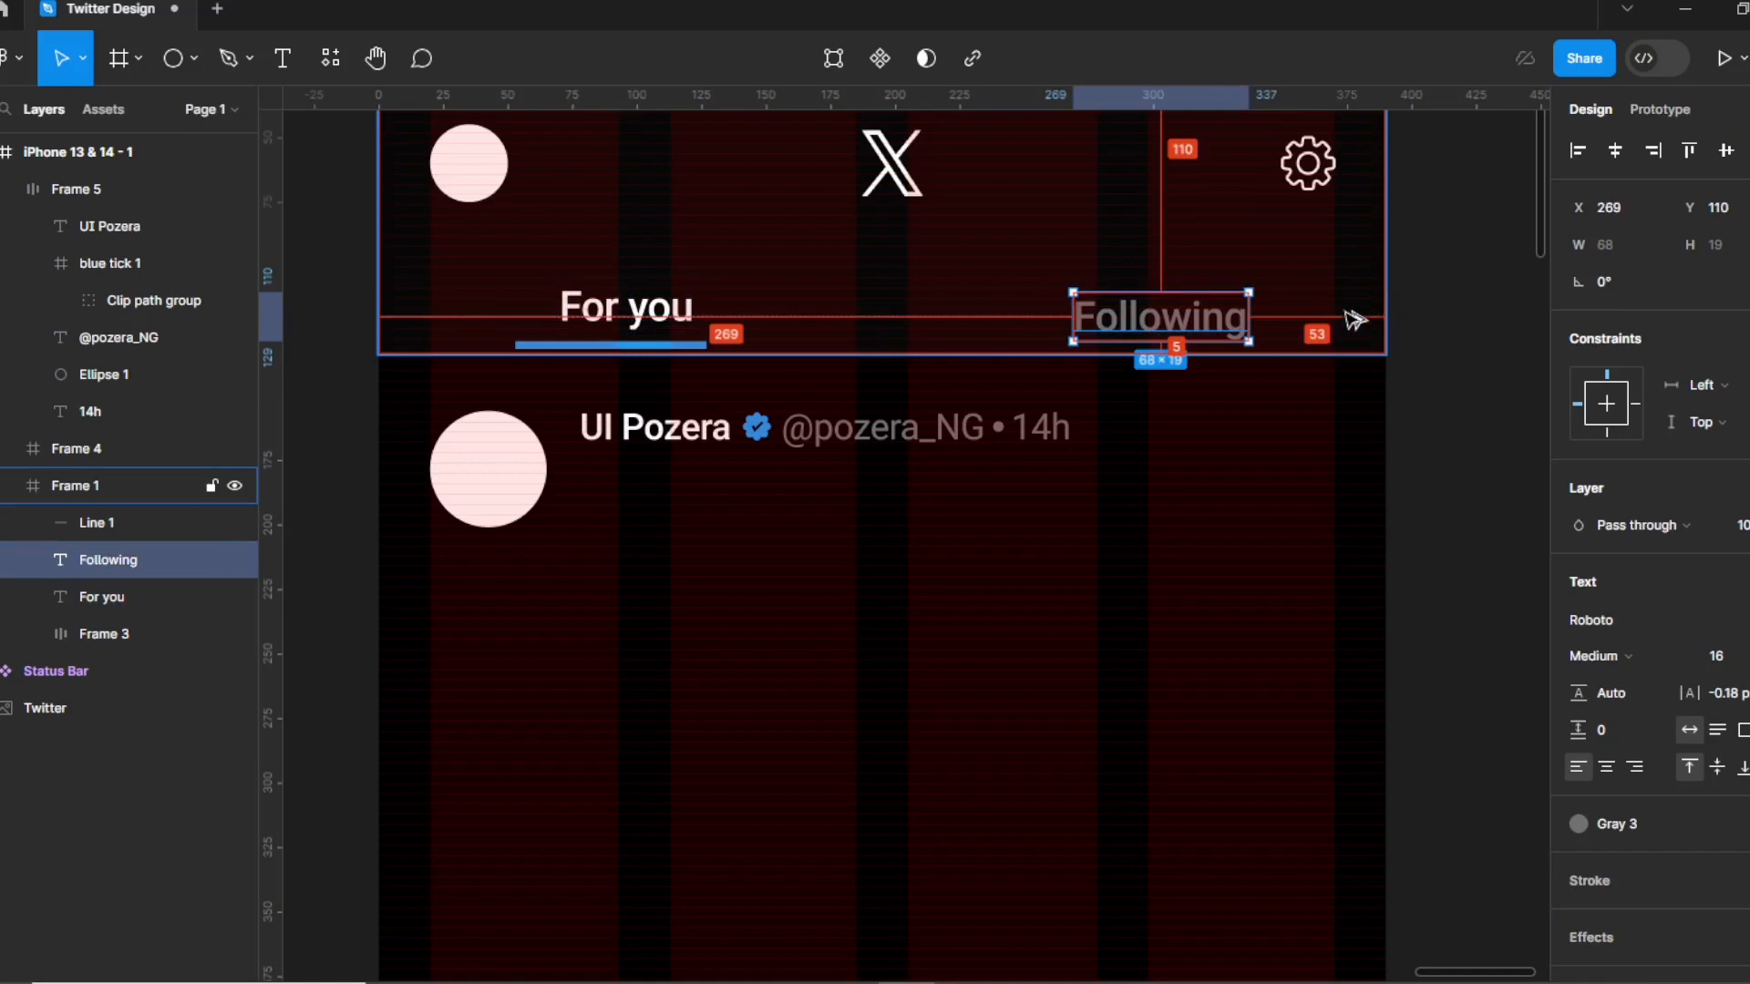
pyautogui.press('Left')
pyautogui.press('Left')
pyautogui.press('Left')
pyautogui.press('Left')
pyautogui.press('Left')
pyautogui.press('Left')
pyautogui.press('Left')
pyautogui.press('Left')
pyautogui.press('Left')
pyautogui.press('Left')
pyautogui.press('Left')
pyautogui.press('Left')
pyautogui.press('Left')
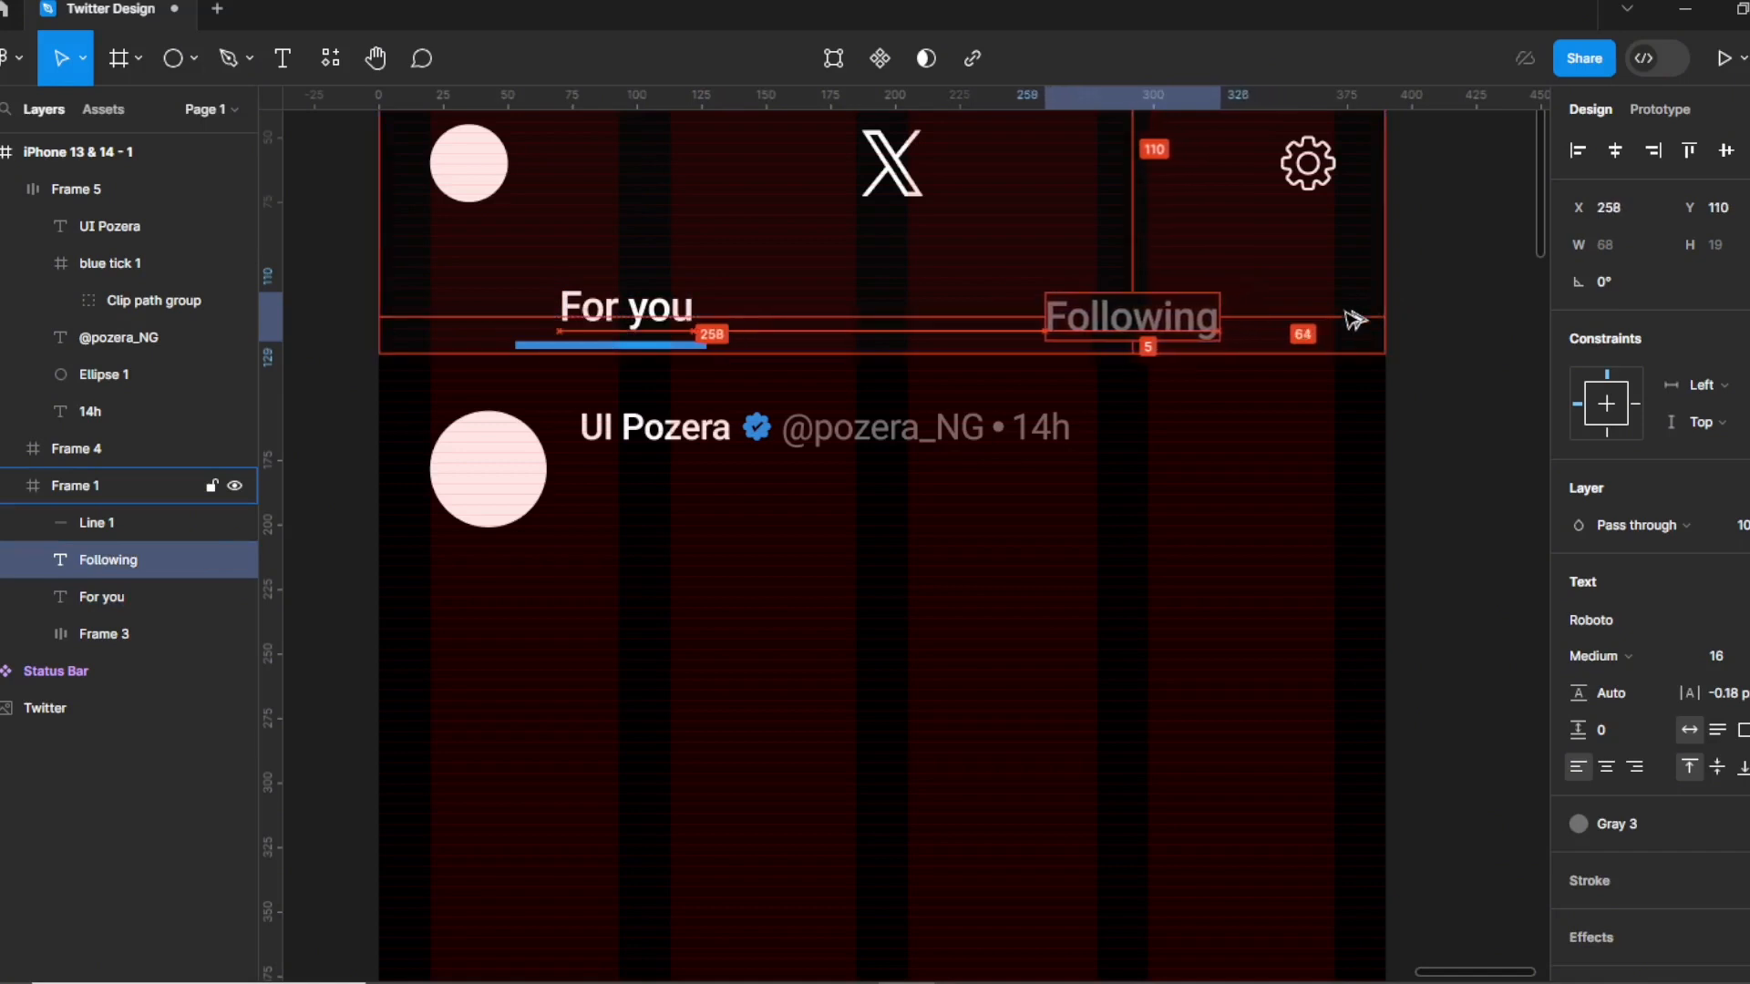
pyautogui.press('Left')
pyautogui.press('Left')
pyautogui.press('Left')
pyautogui.press('Left')
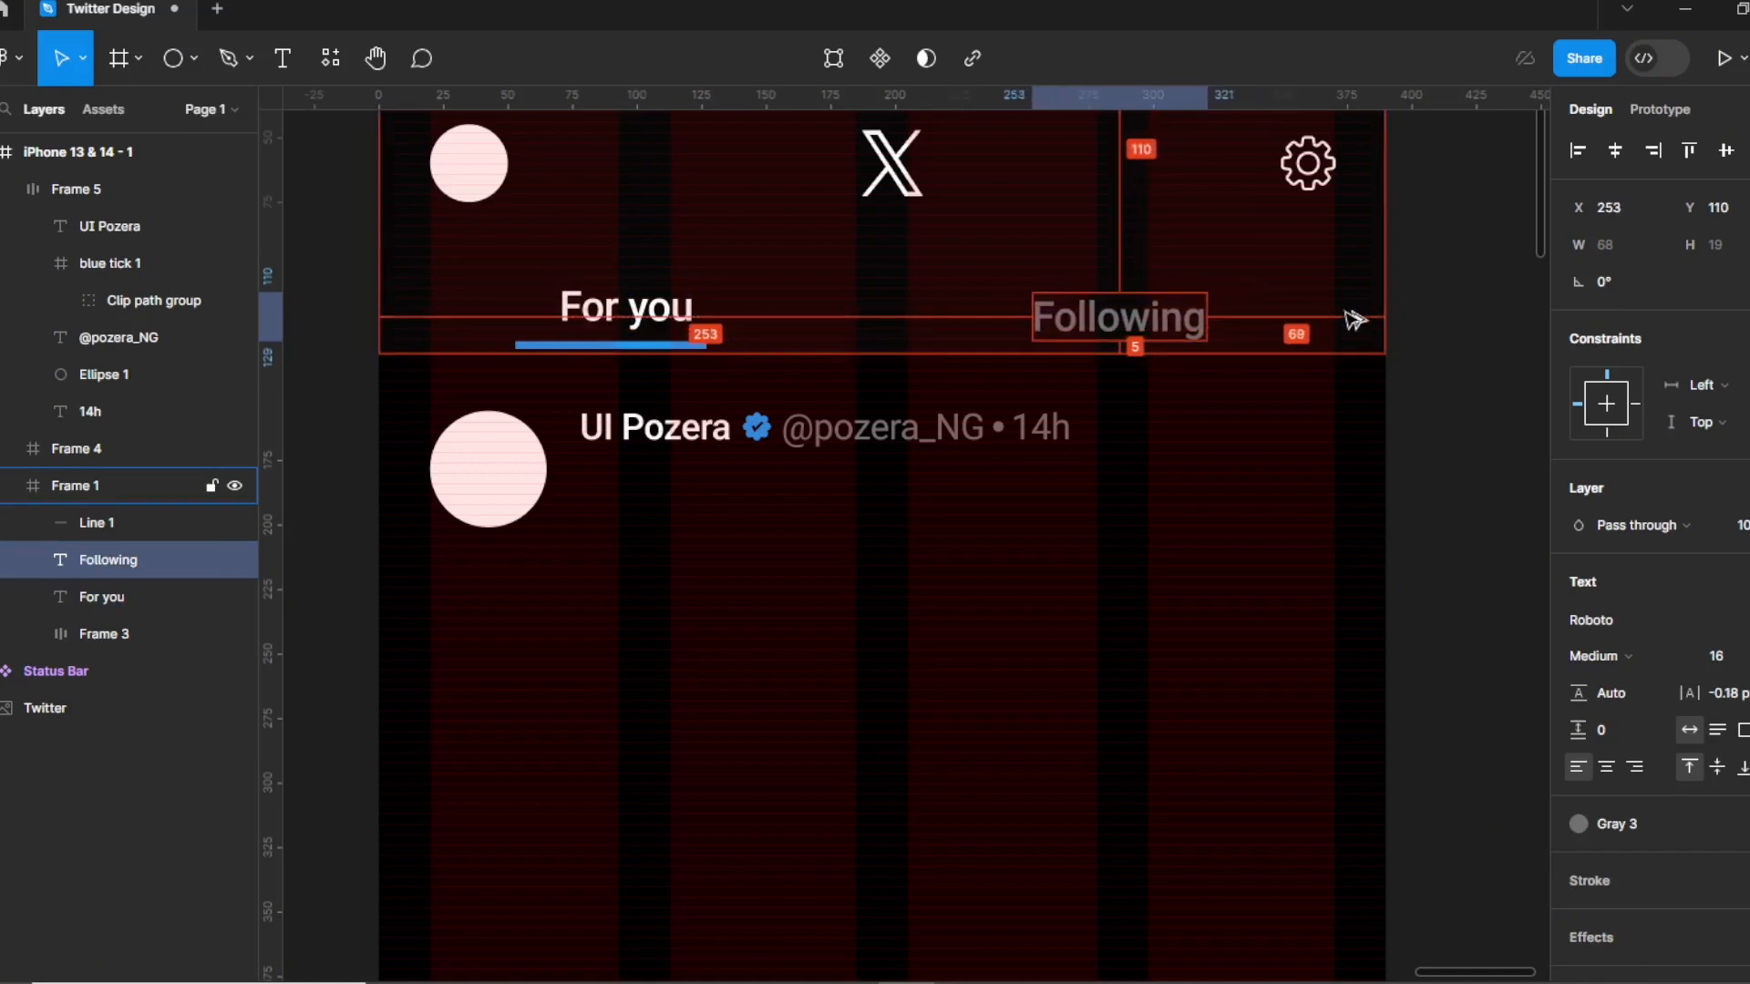
pyautogui.press('Up')
pyautogui.press('Up')
pyautogui.press('Up')
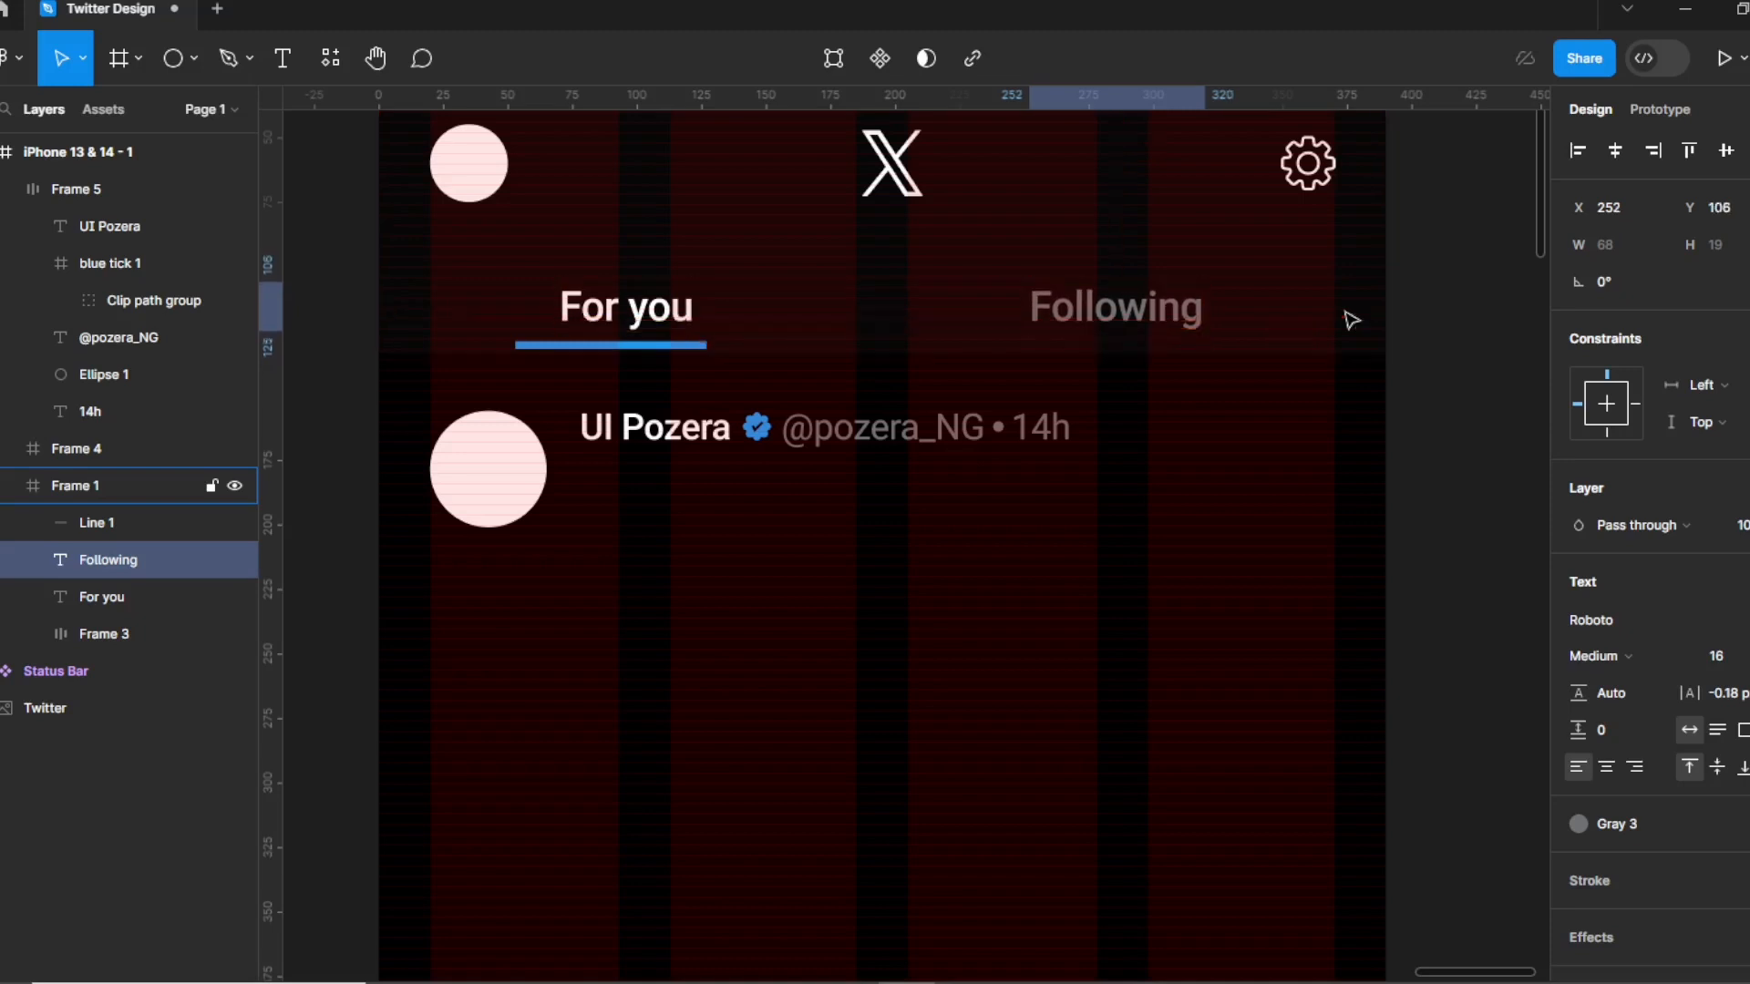
pyautogui.press('Up')
# Shift the blue underline right so it is centred under For you.
pyautogui.doubleClick(657, 347)
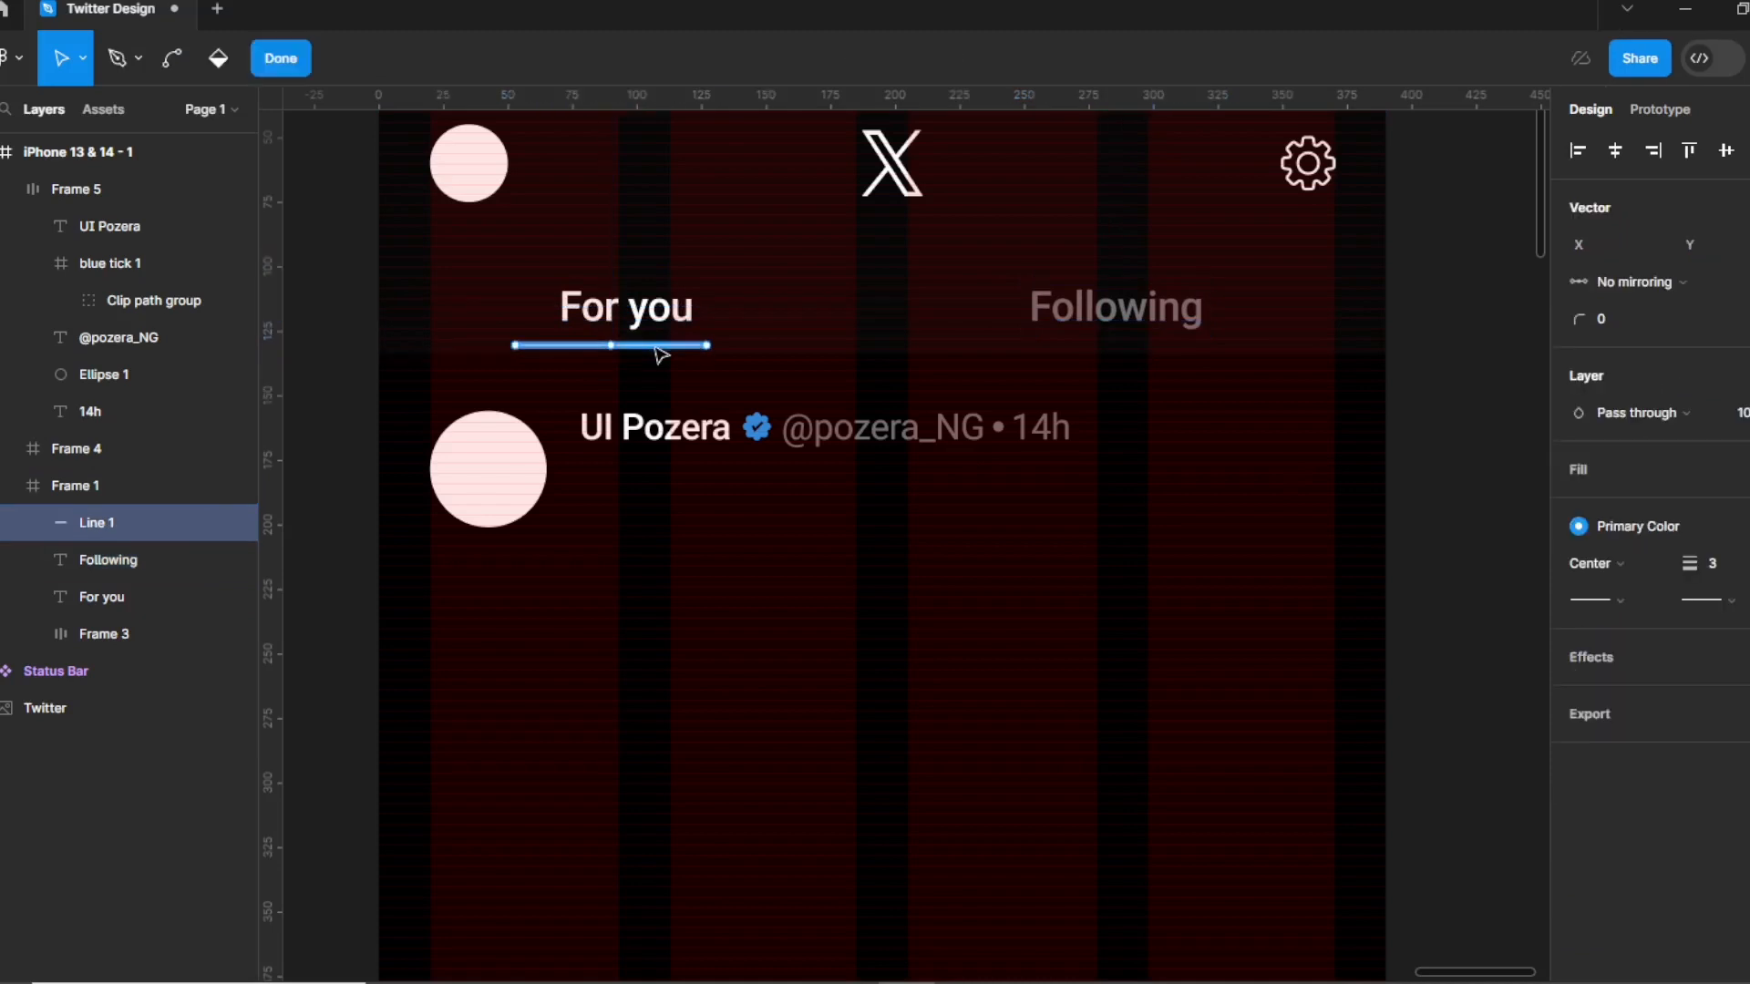
pyautogui.press('Escape')
pyautogui.press('Right')
pyautogui.press('Right')
pyautogui.press('Right')
pyautogui.press('Right')
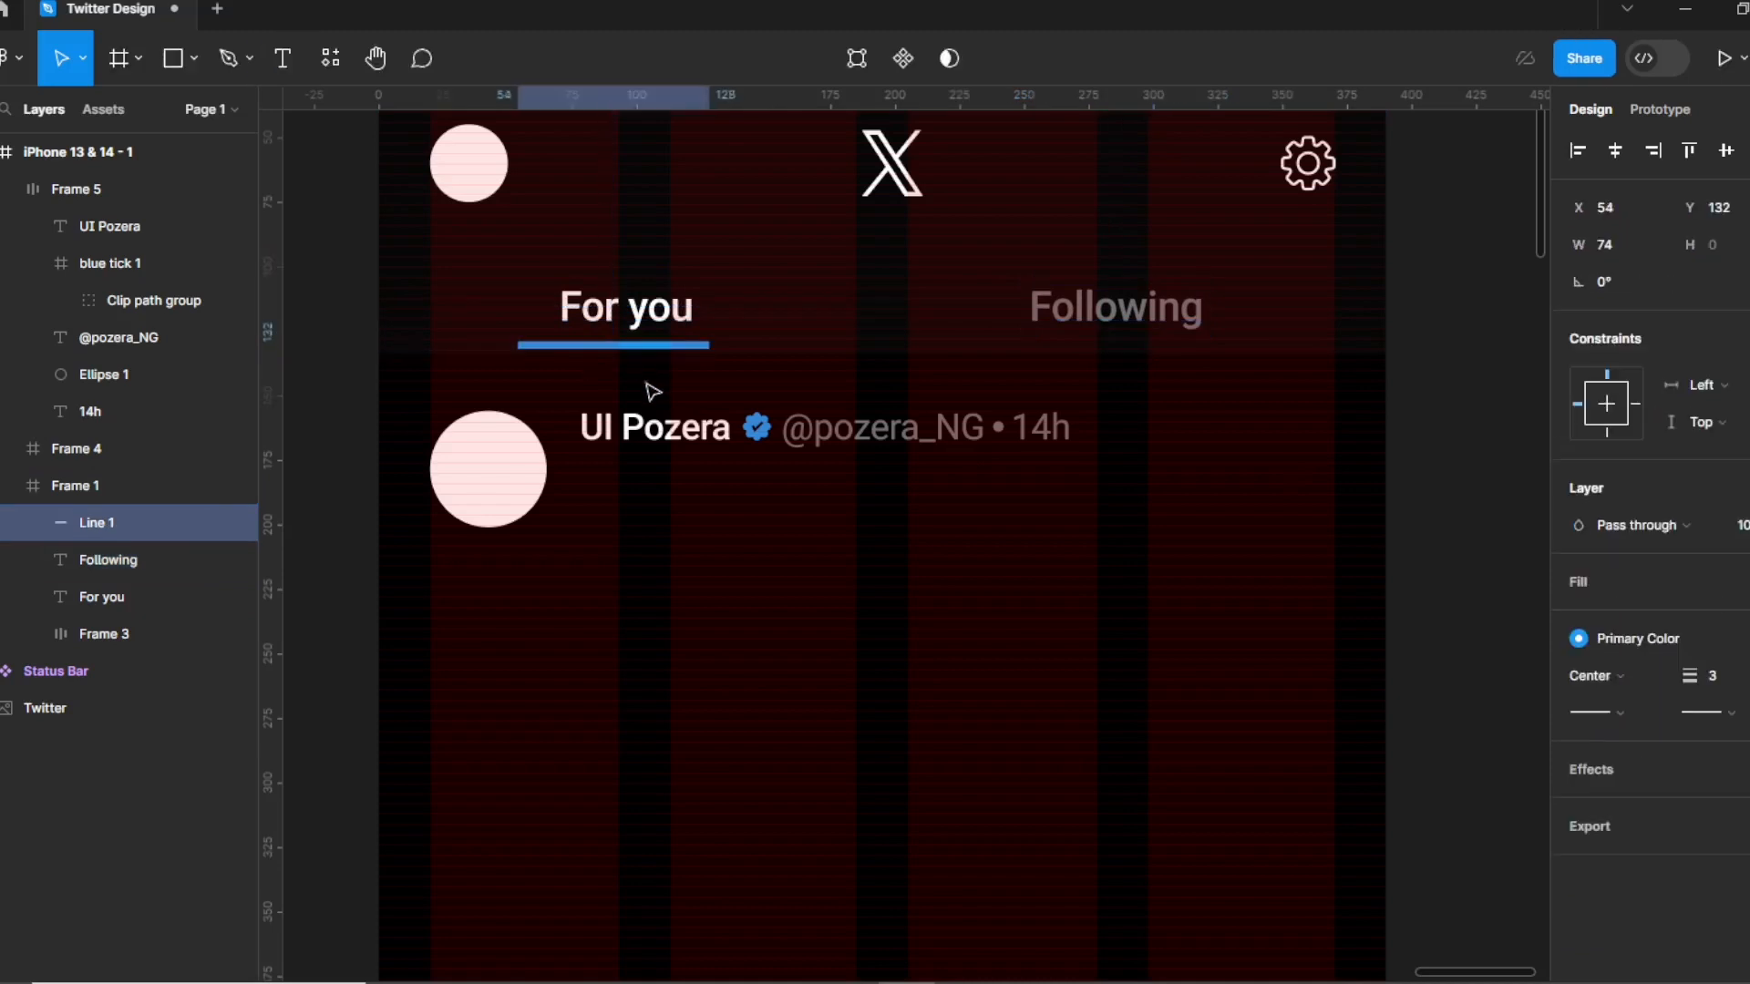
pyautogui.click(873, 563)
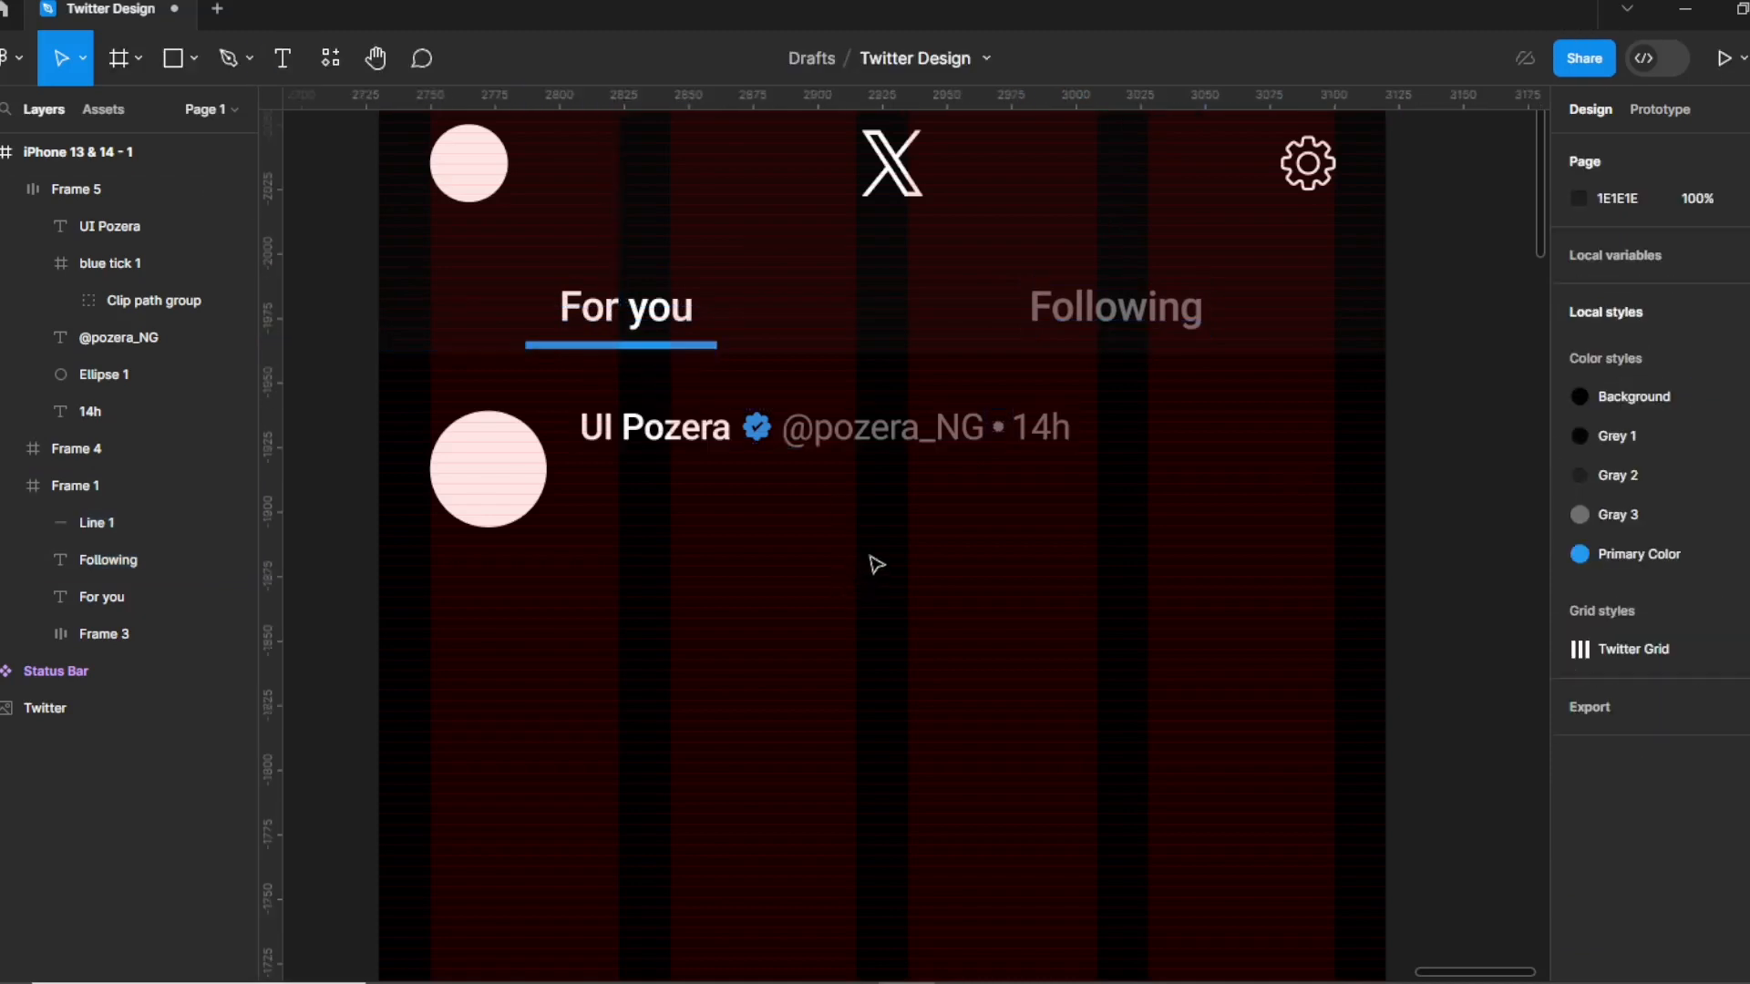
pyautogui.scroll(-1, 660, 369)
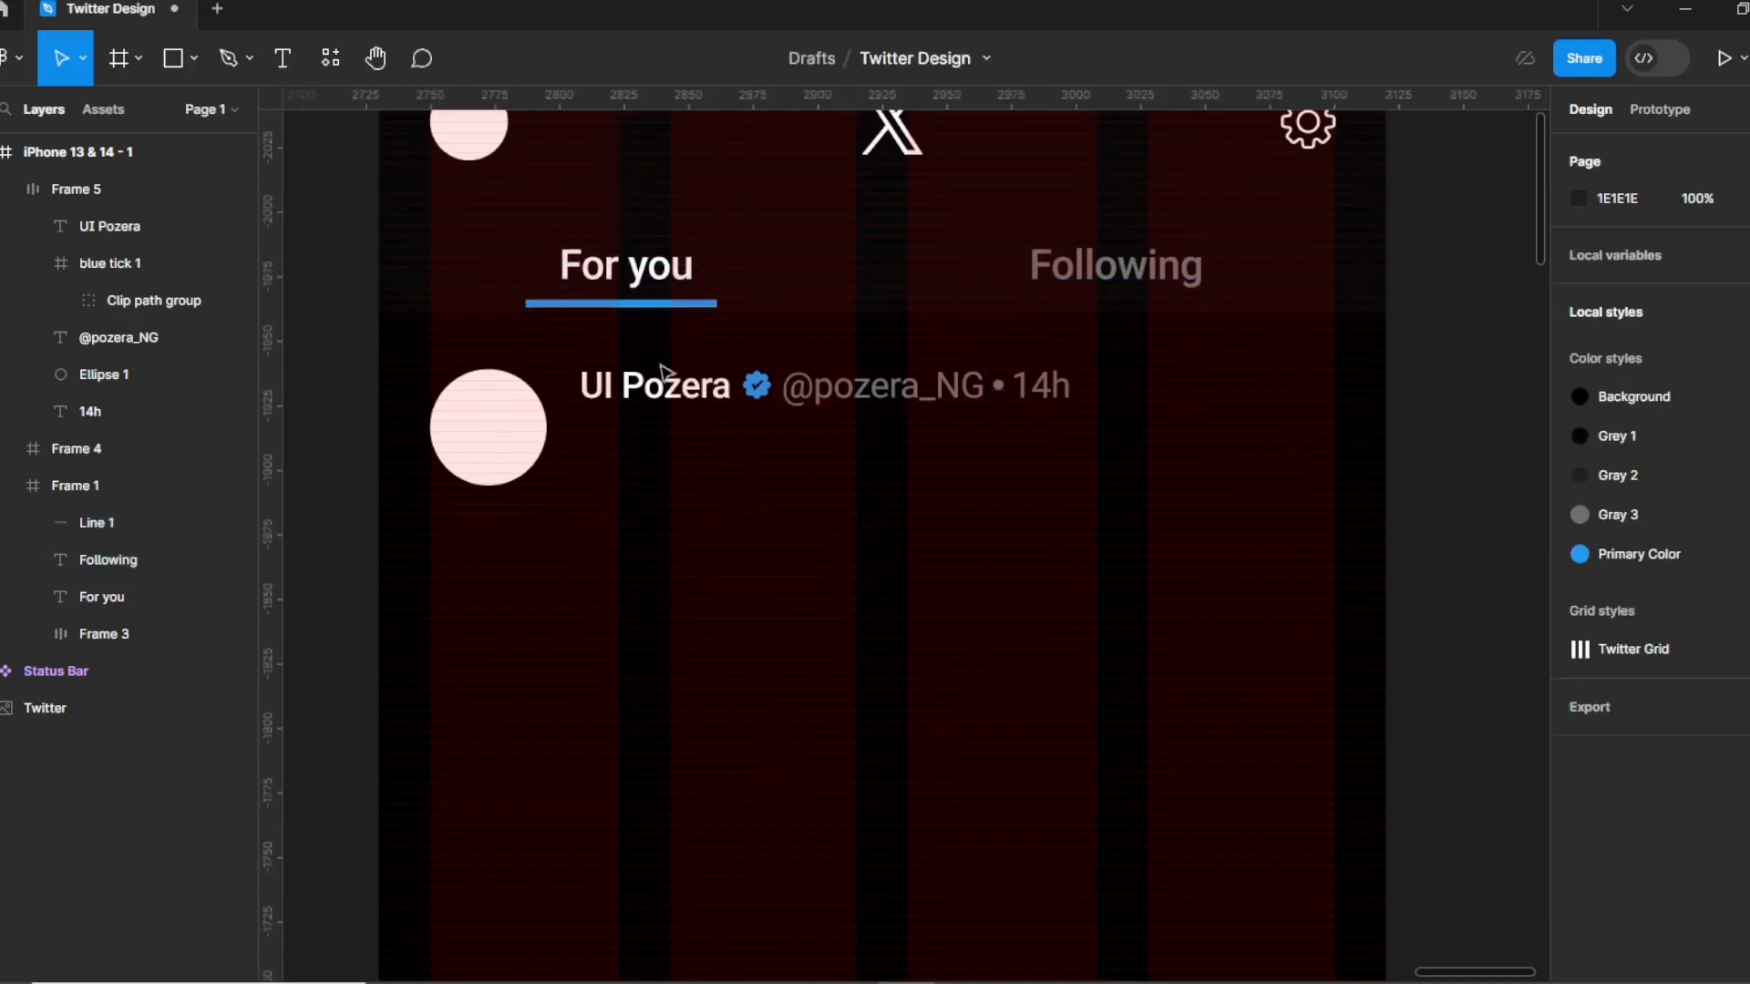
# Add the text 'Please subscribe to my youtube channel' below the author line.
pyautogui.click(281, 60)
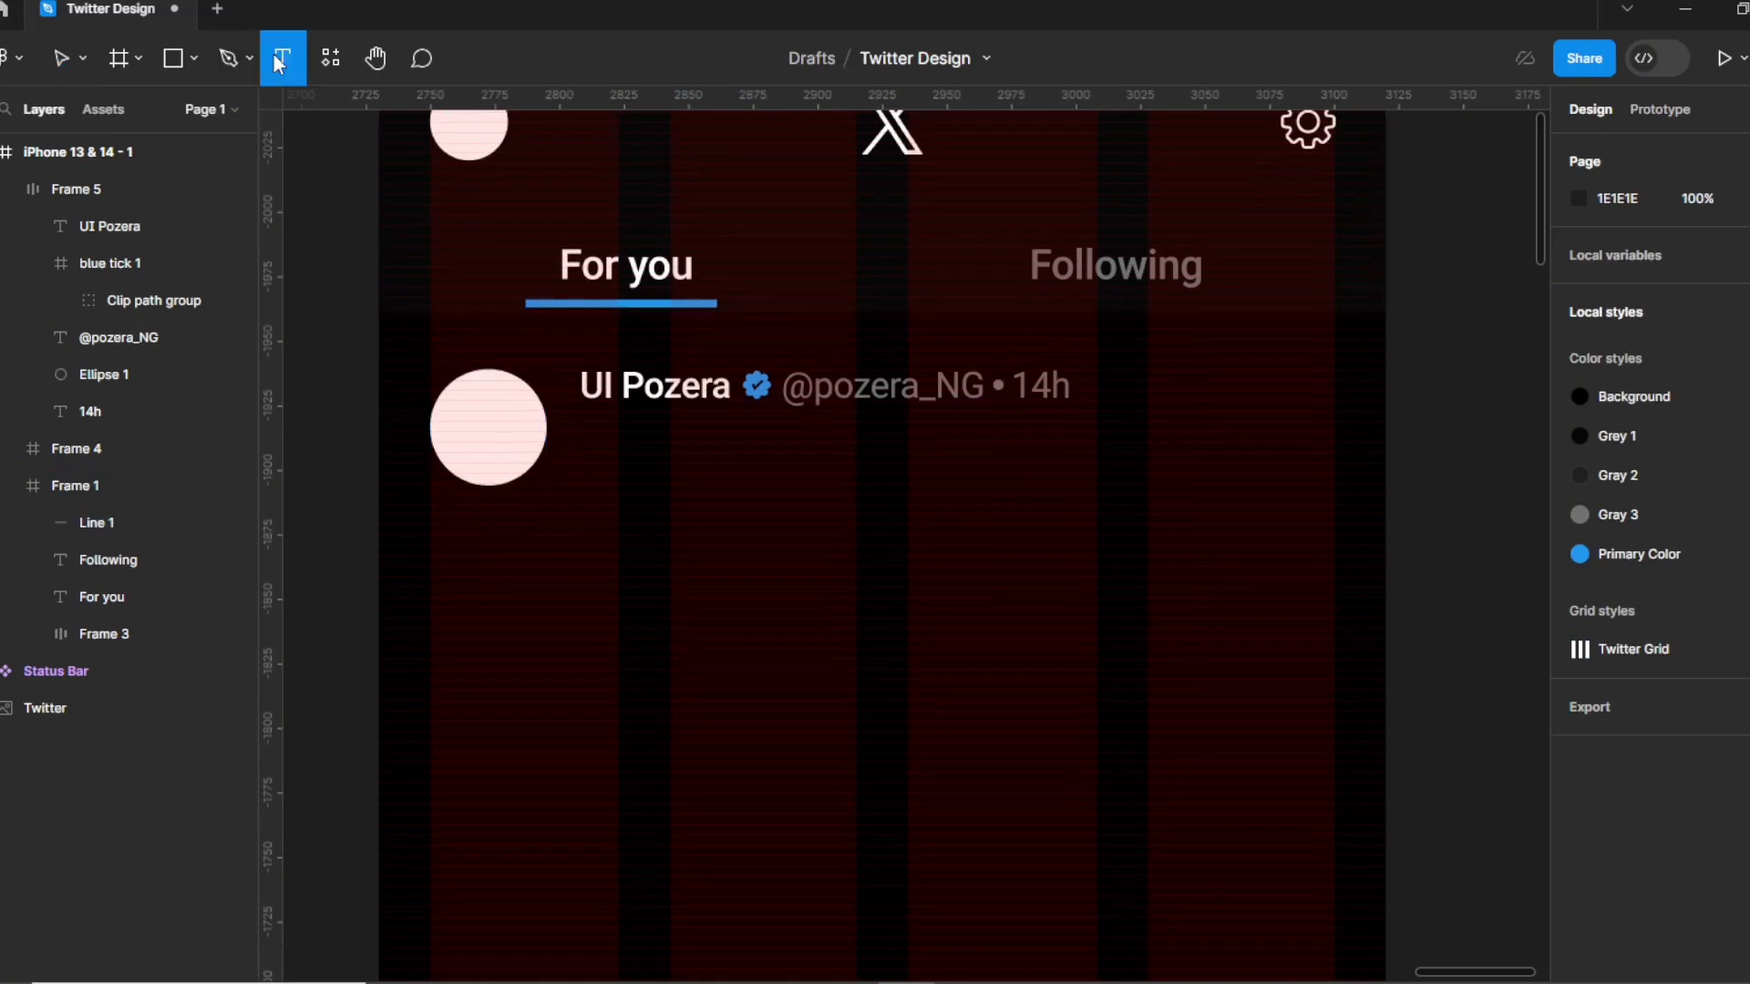
pyautogui.click(598, 430)
pyautogui.write('Please')
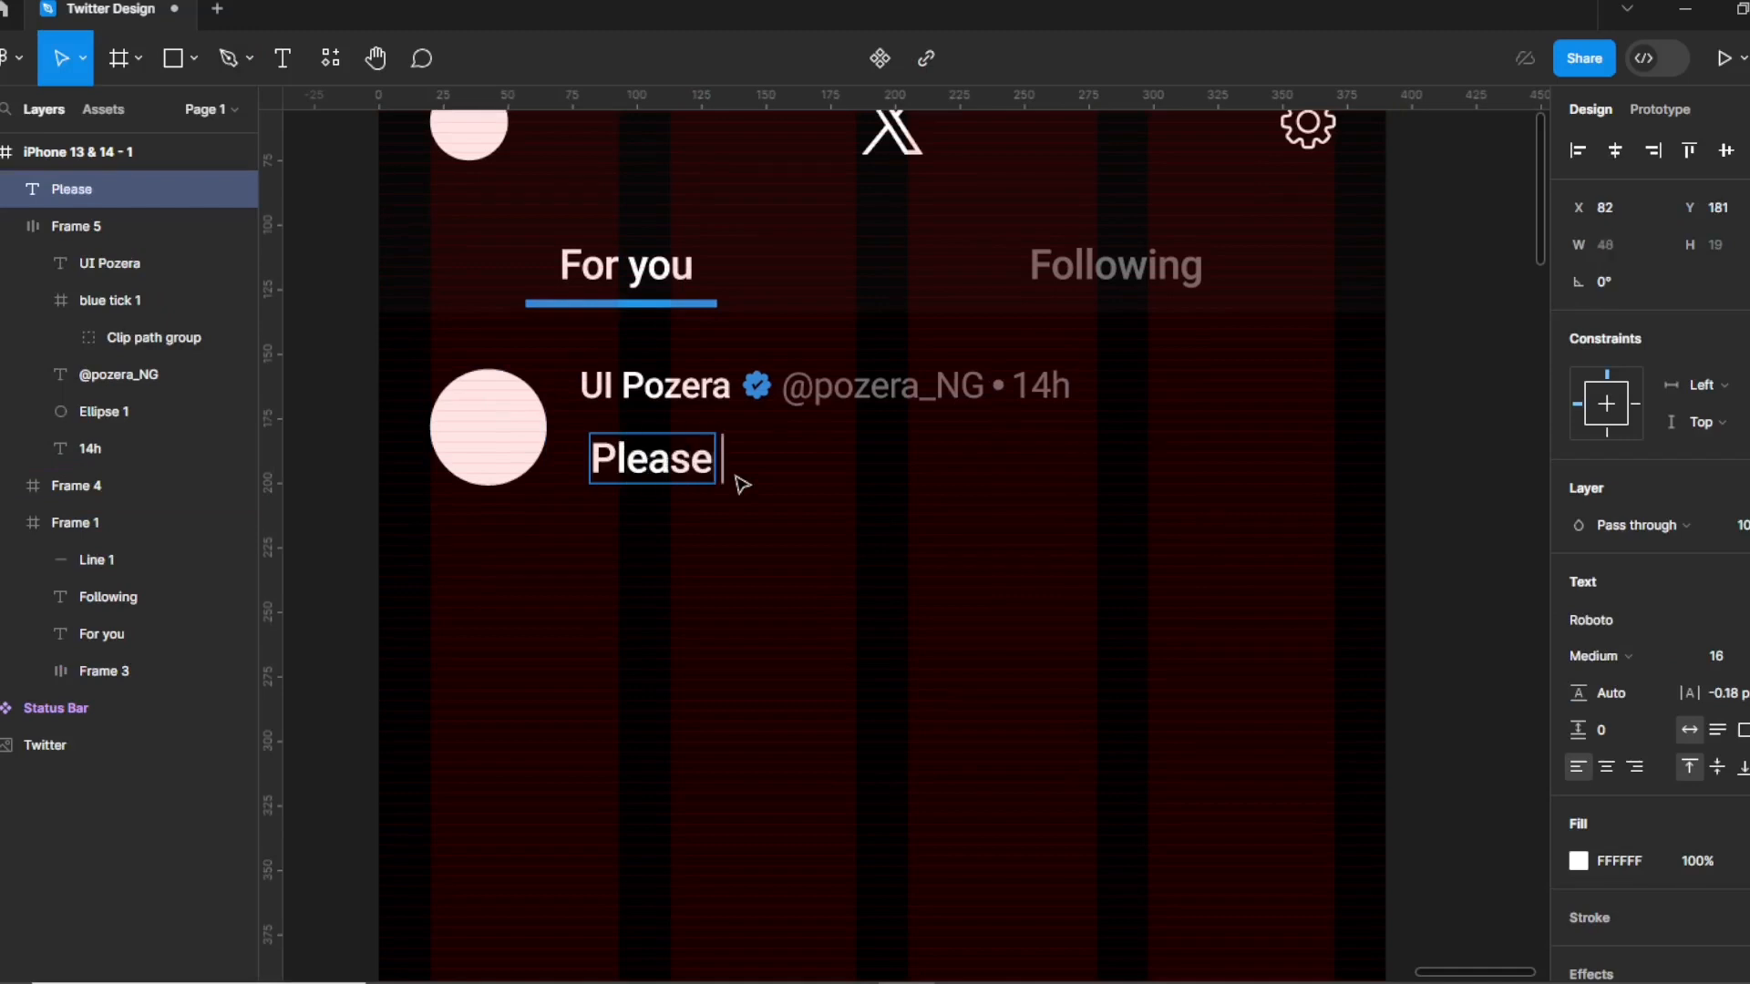
pyautogui.write(' sub')
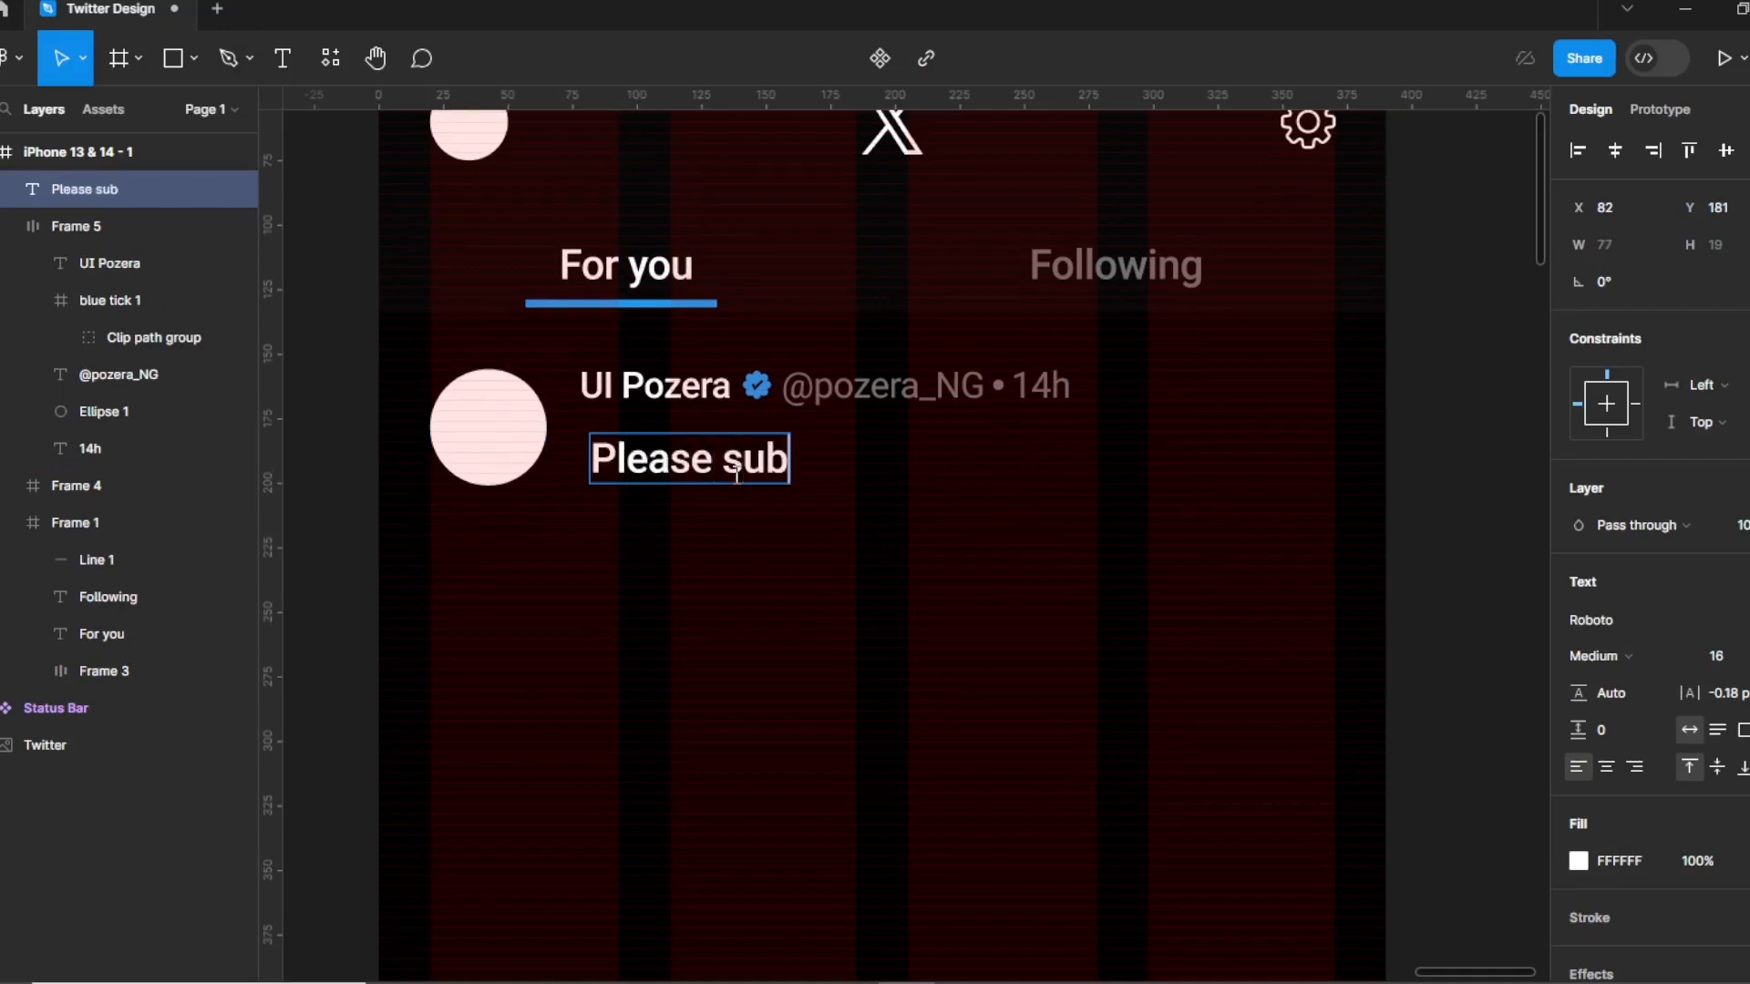
pyautogui.write('scribe')
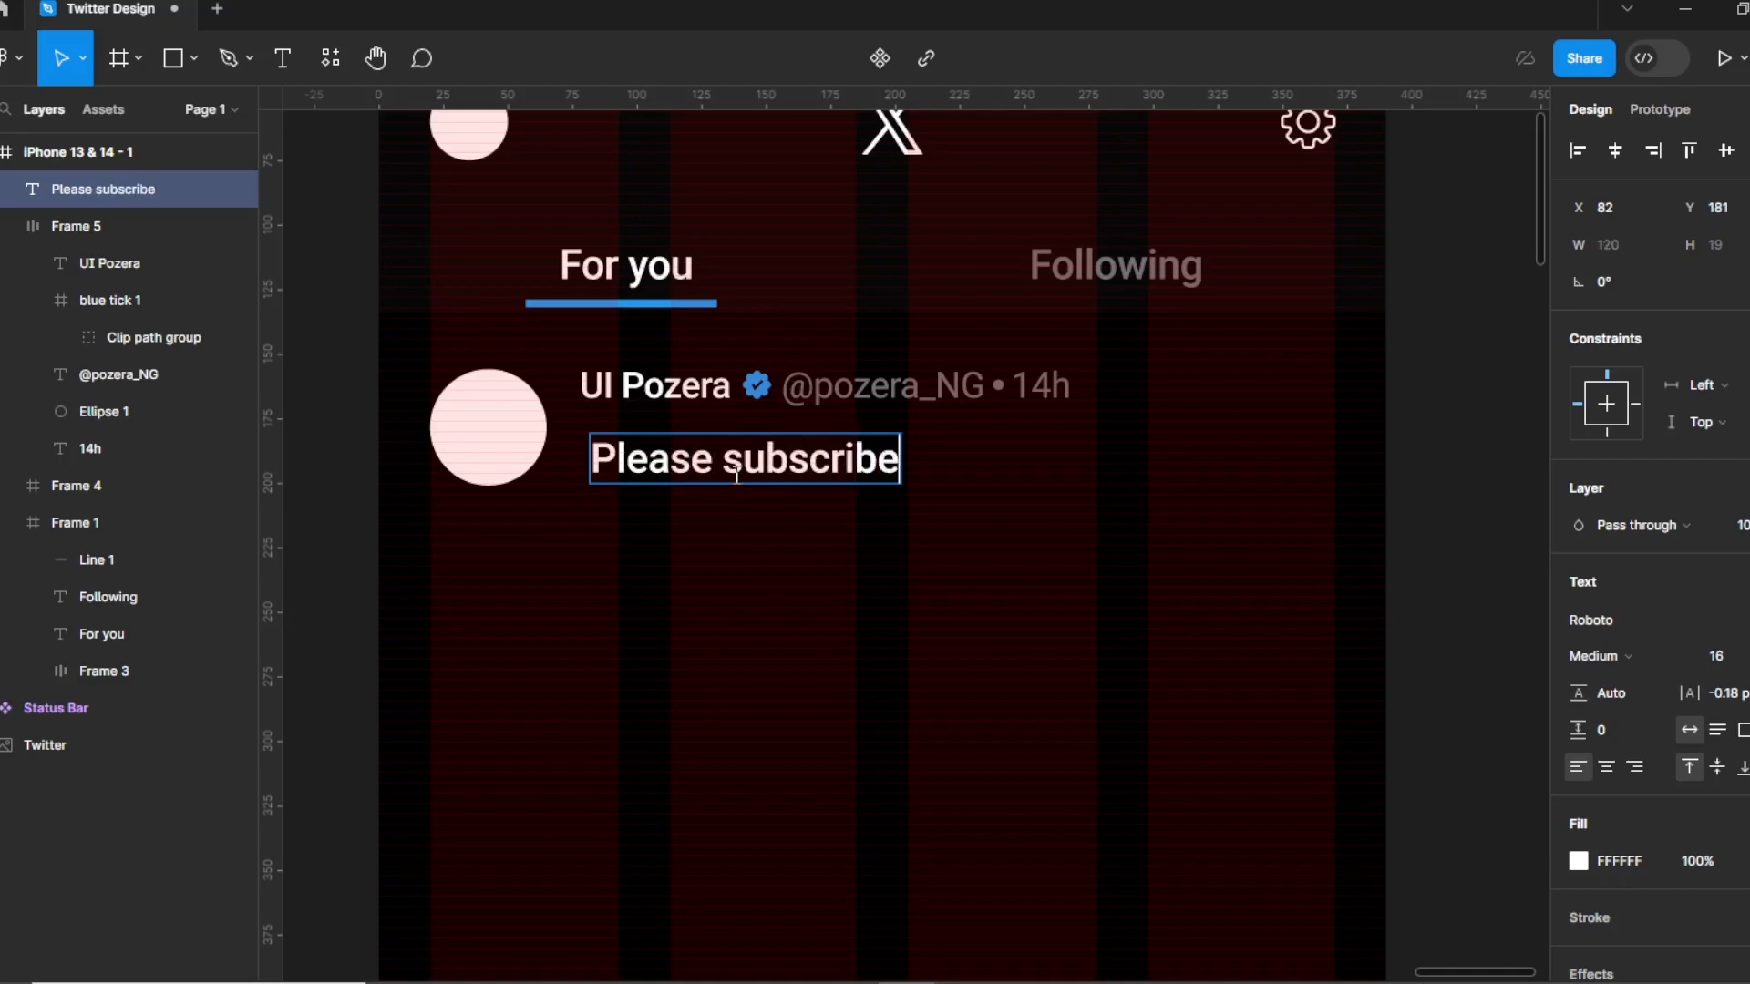
pyautogui.write(' to my y')
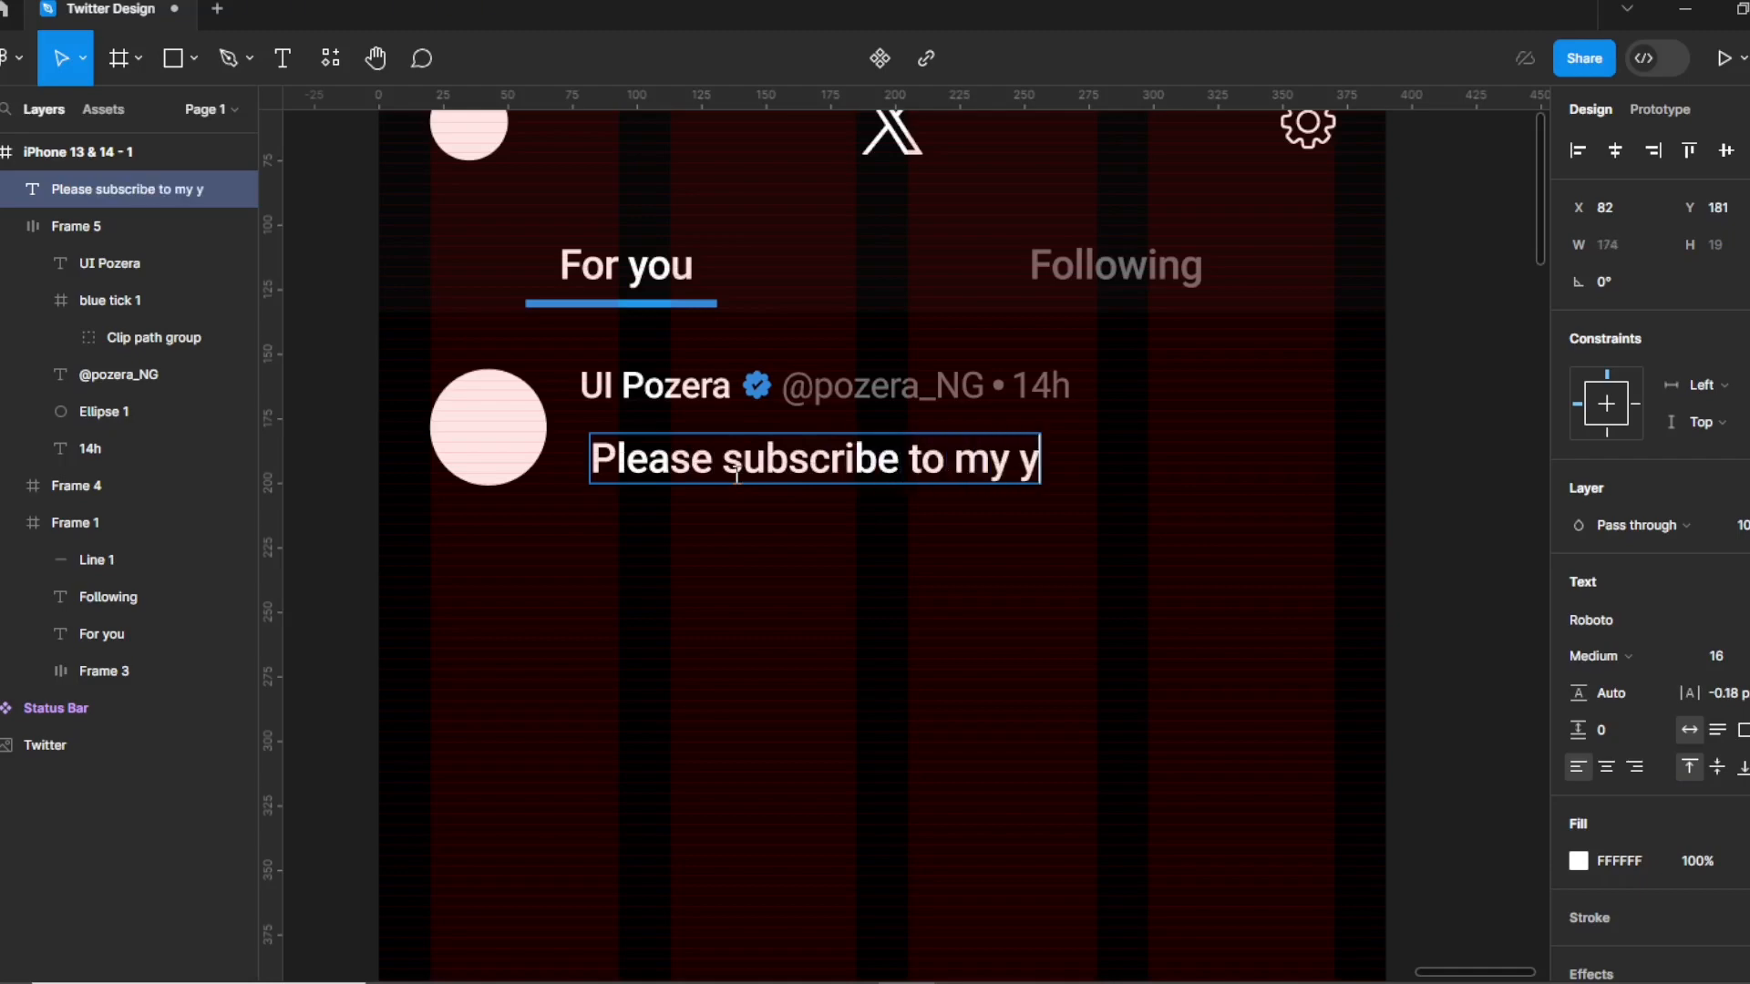
pyautogui.write('outu')
pyautogui.write('be channe')
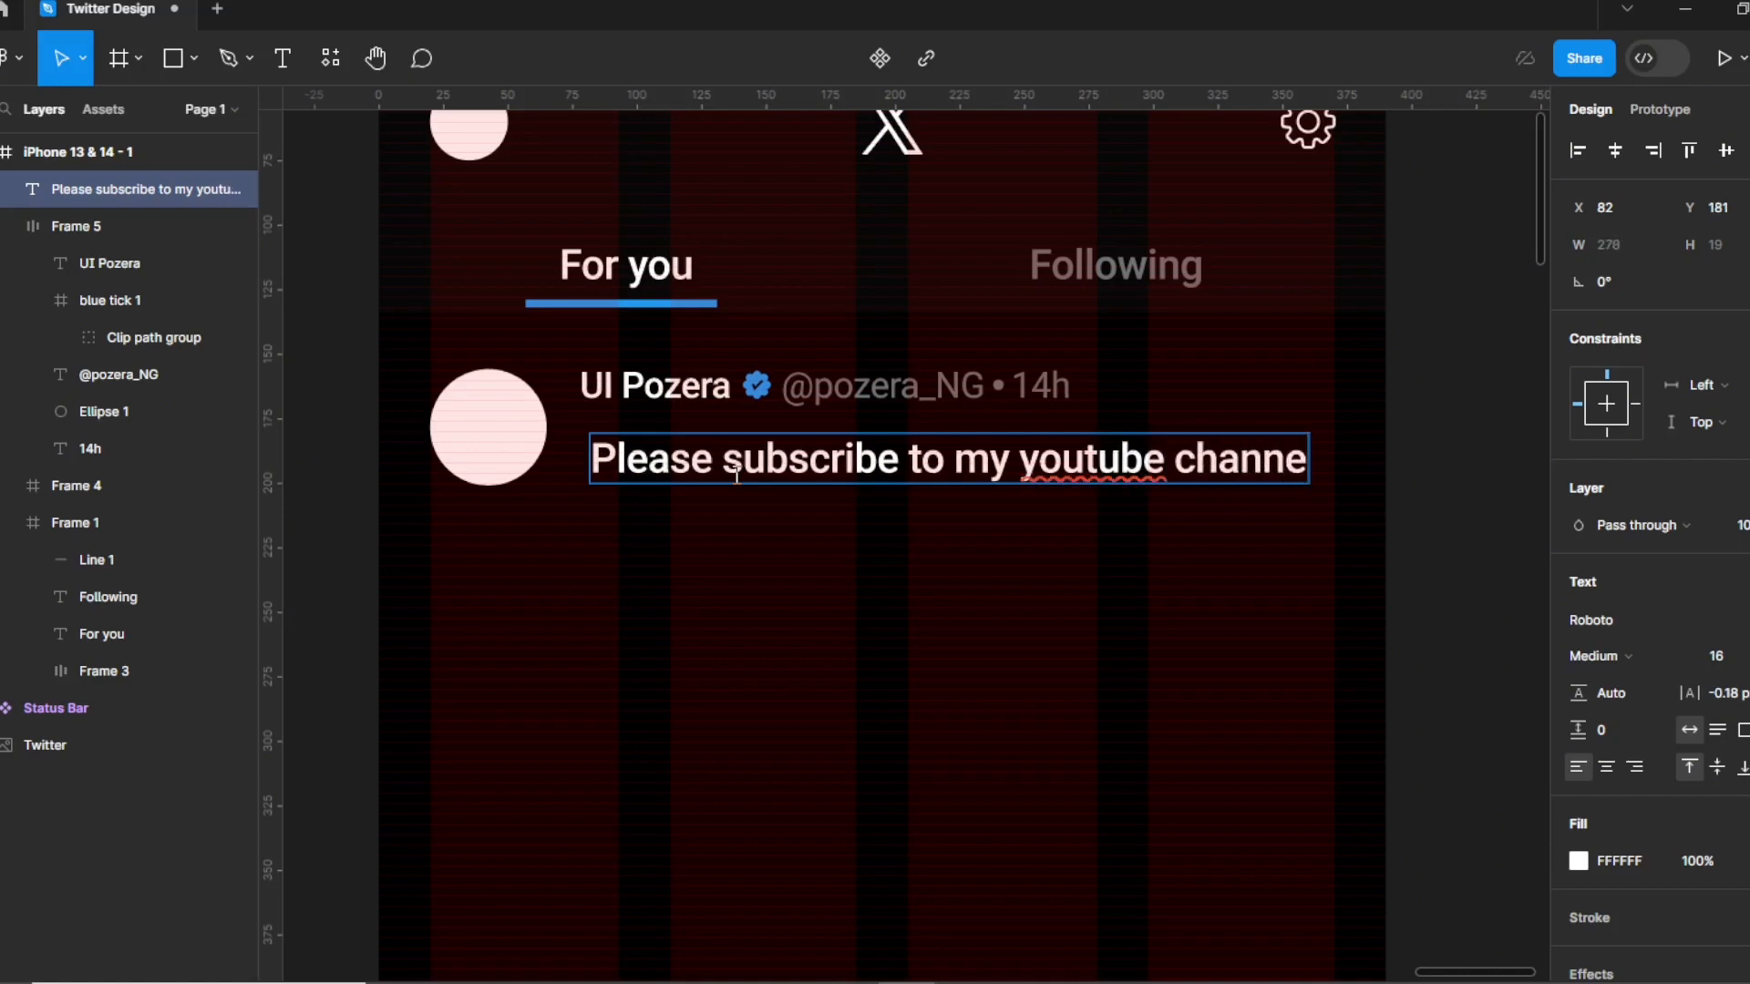
pyautogui.write('l')
pyautogui.press('Escape')
# Set the post text to font size 14.
pyautogui.click(1745, 668)
pyautogui.write('1')
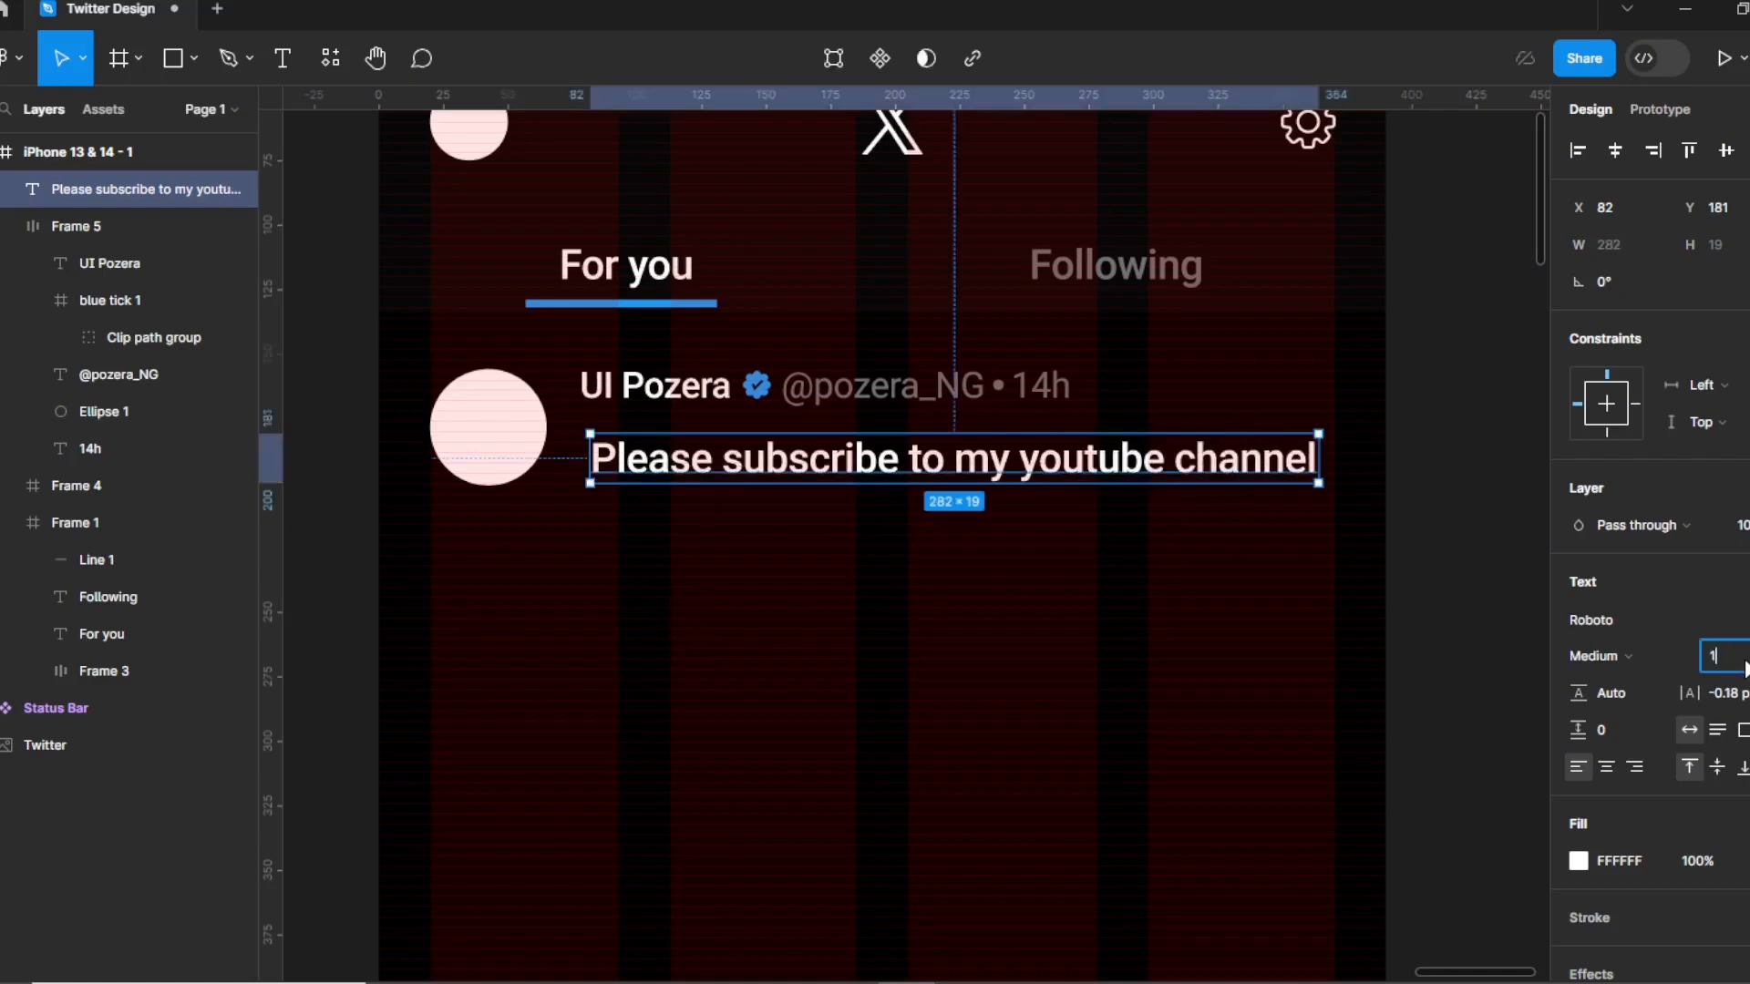
pyautogui.write('4')
pyautogui.click(927, 653)
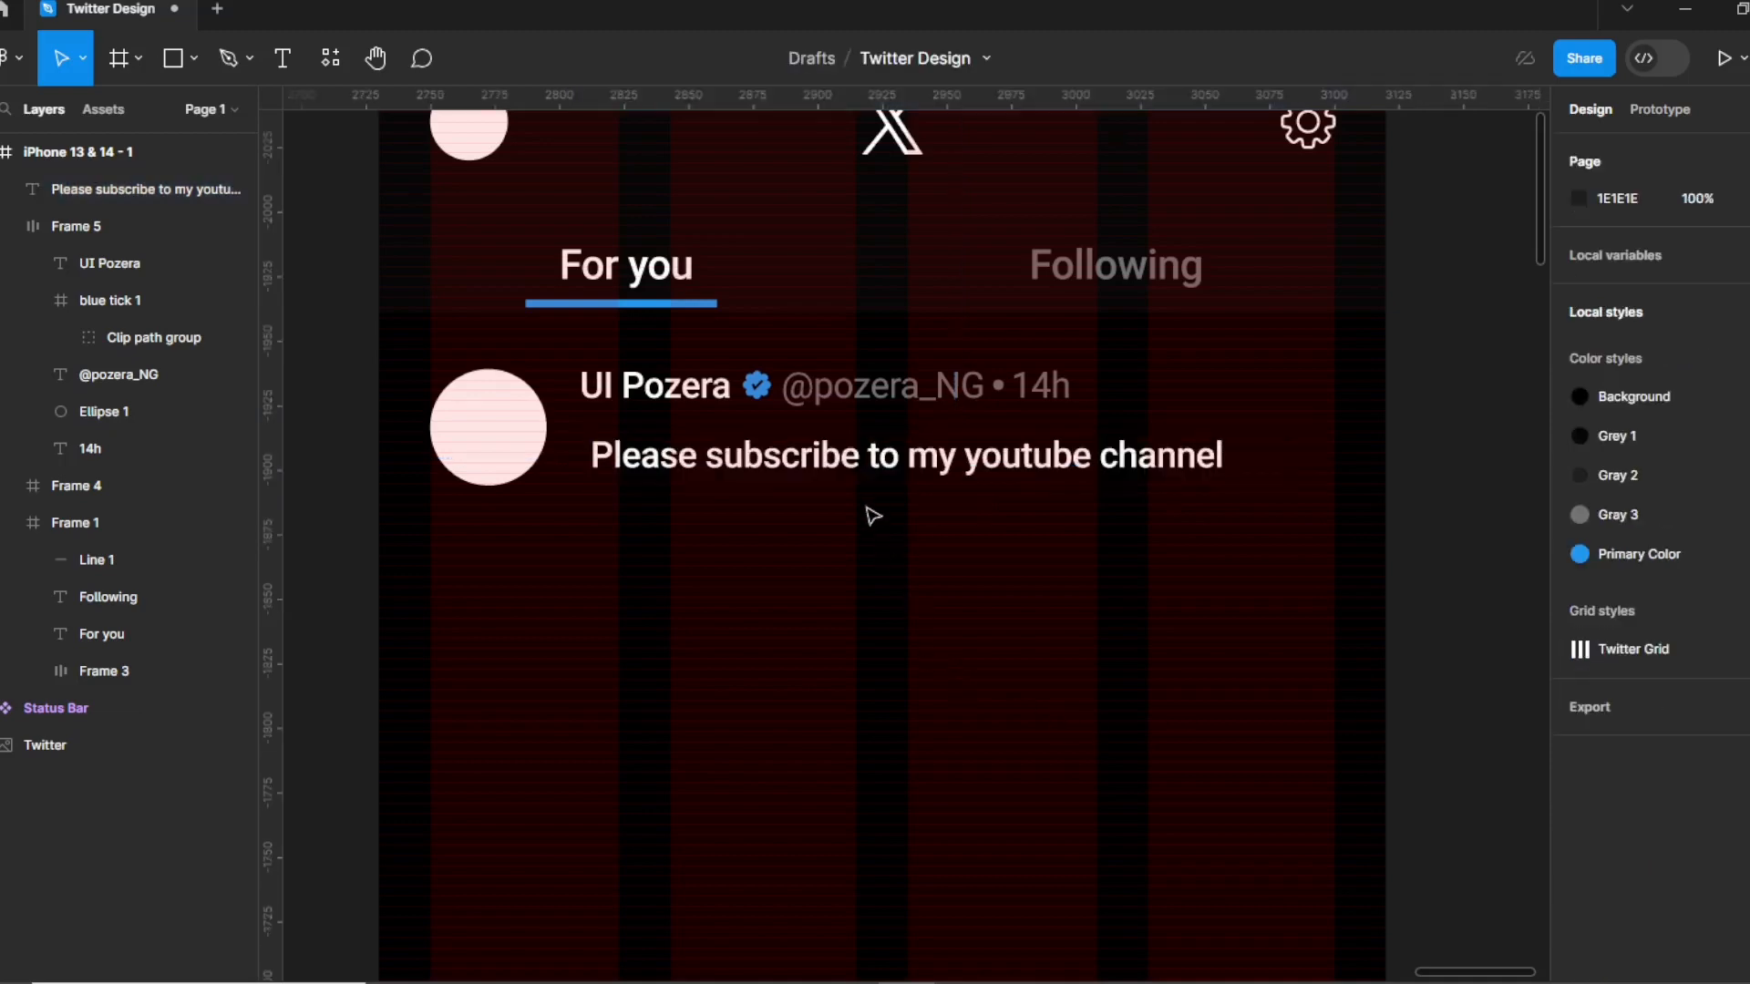
# Move the post text to align under the author name and make it Regular weight.
pyautogui.click(865, 471)
pyautogui.moveTo(785, 472); pyautogui.dragTo(774, 468)
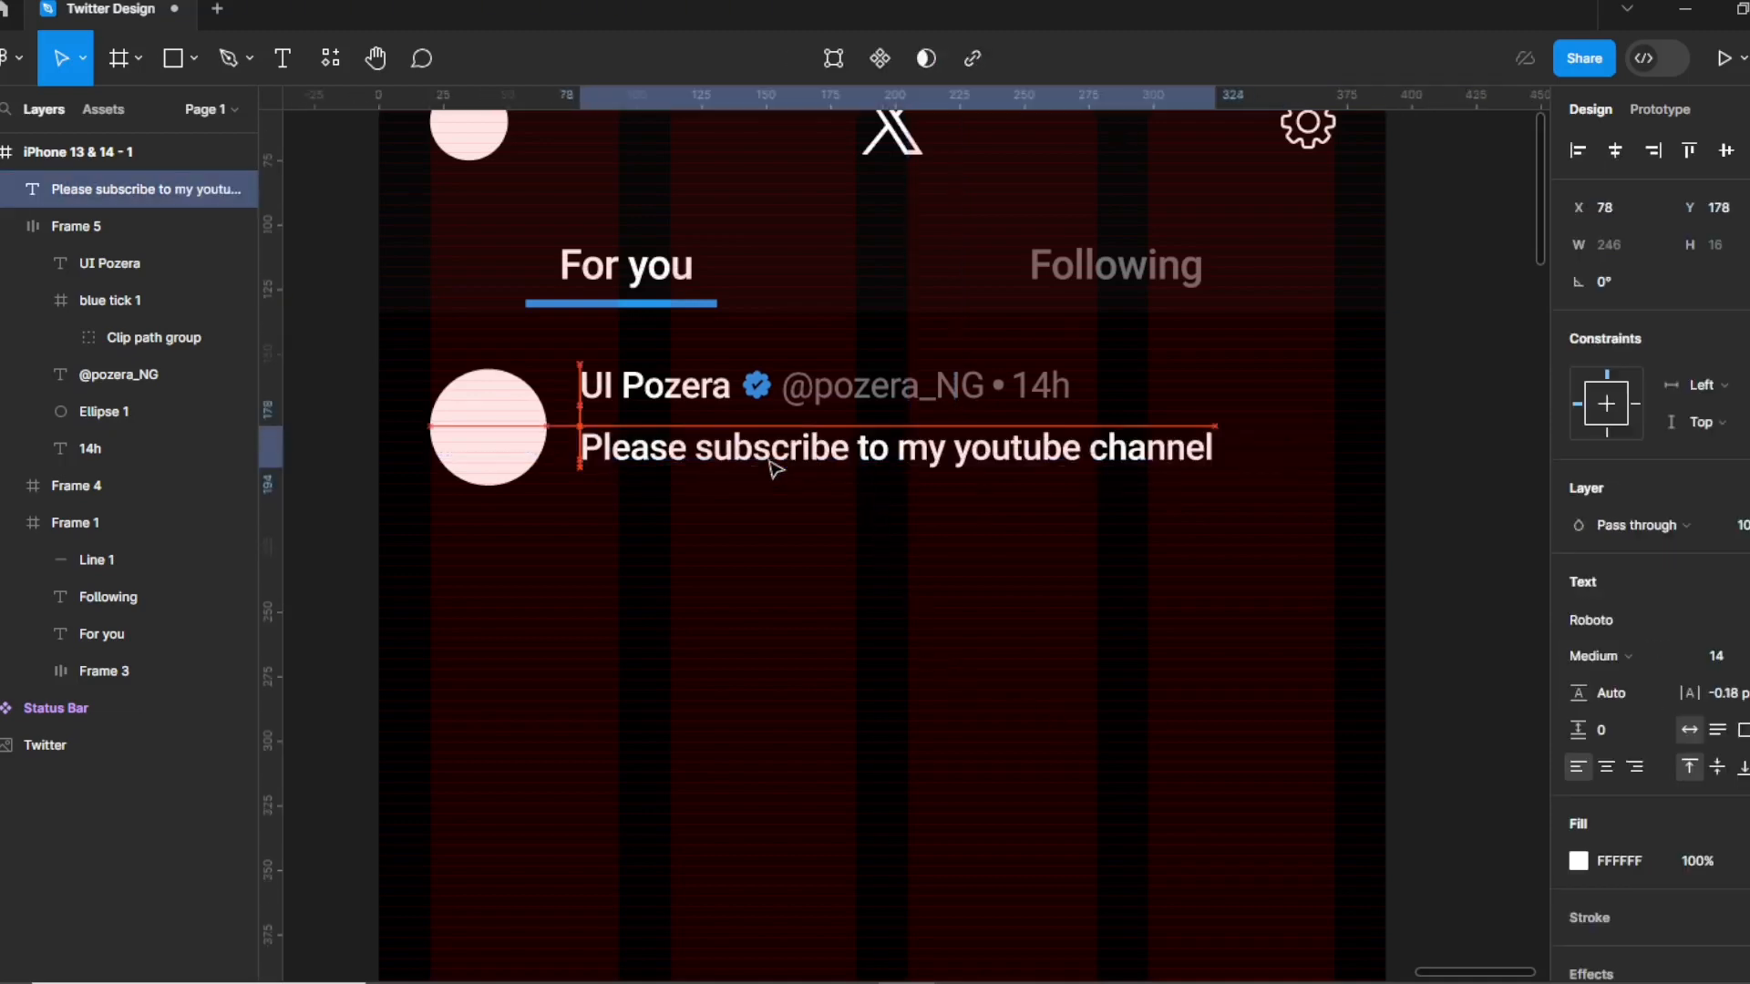
pyautogui.click(1595, 621)
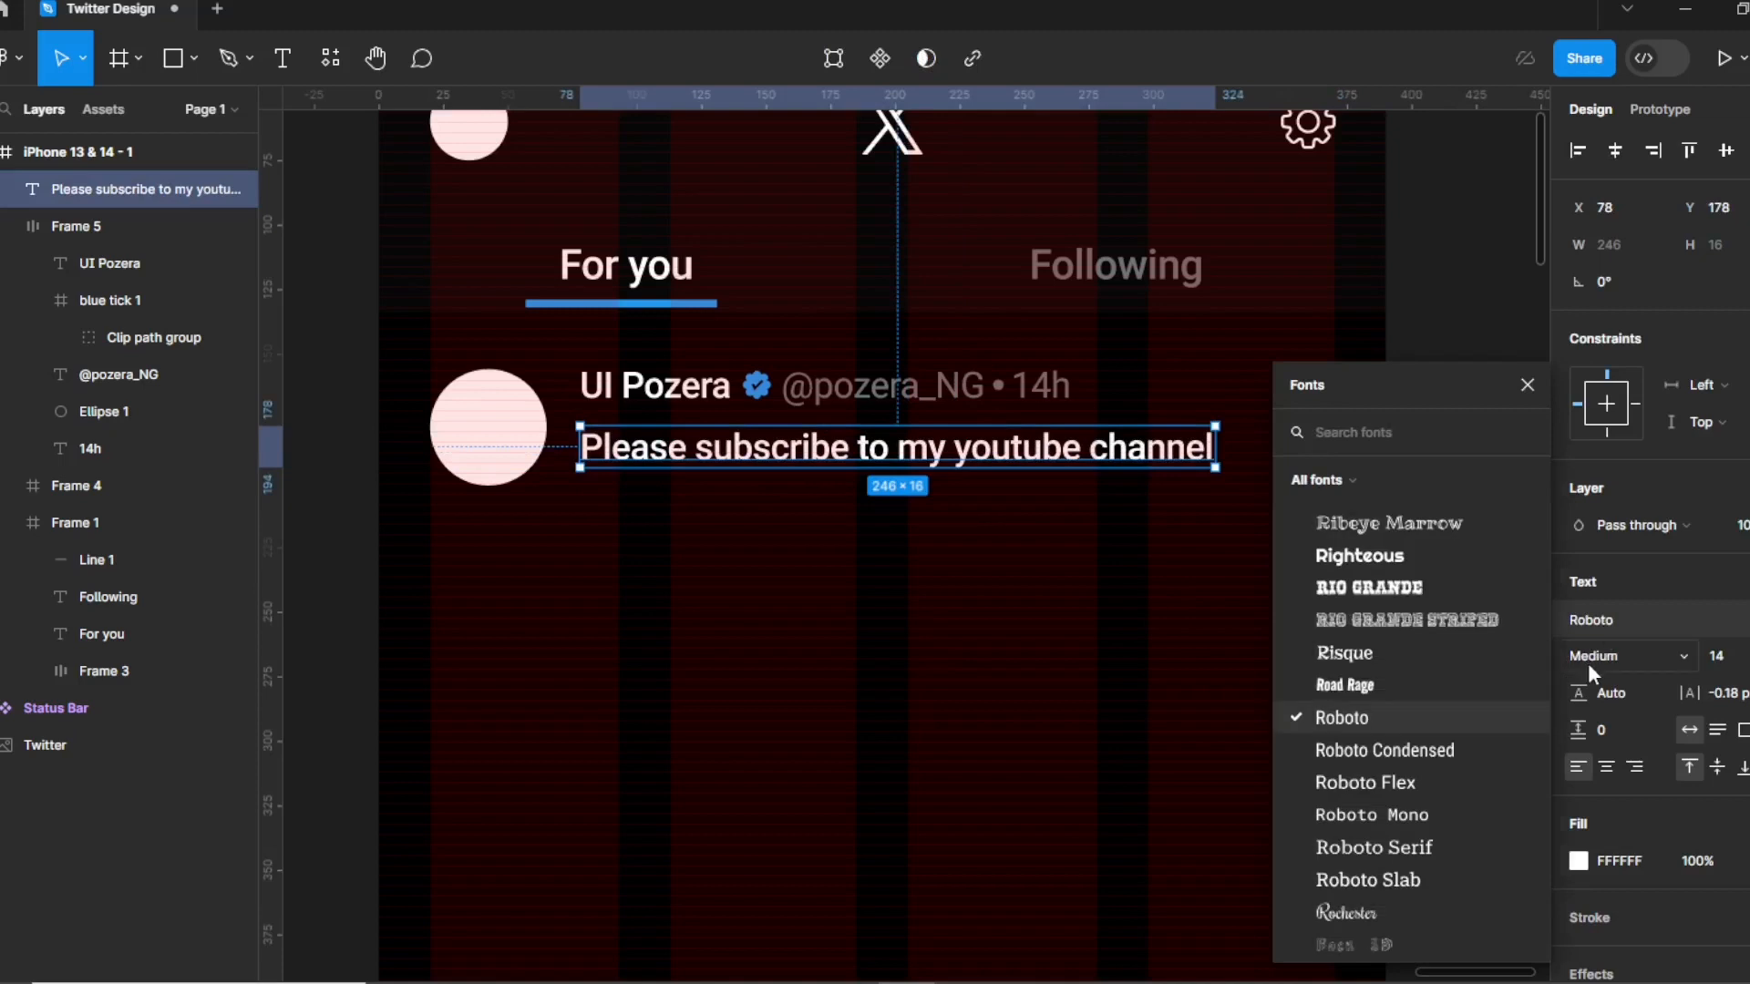
pyautogui.click(1594, 668)
pyautogui.click(1614, 471)
pyautogui.click(668, 570)
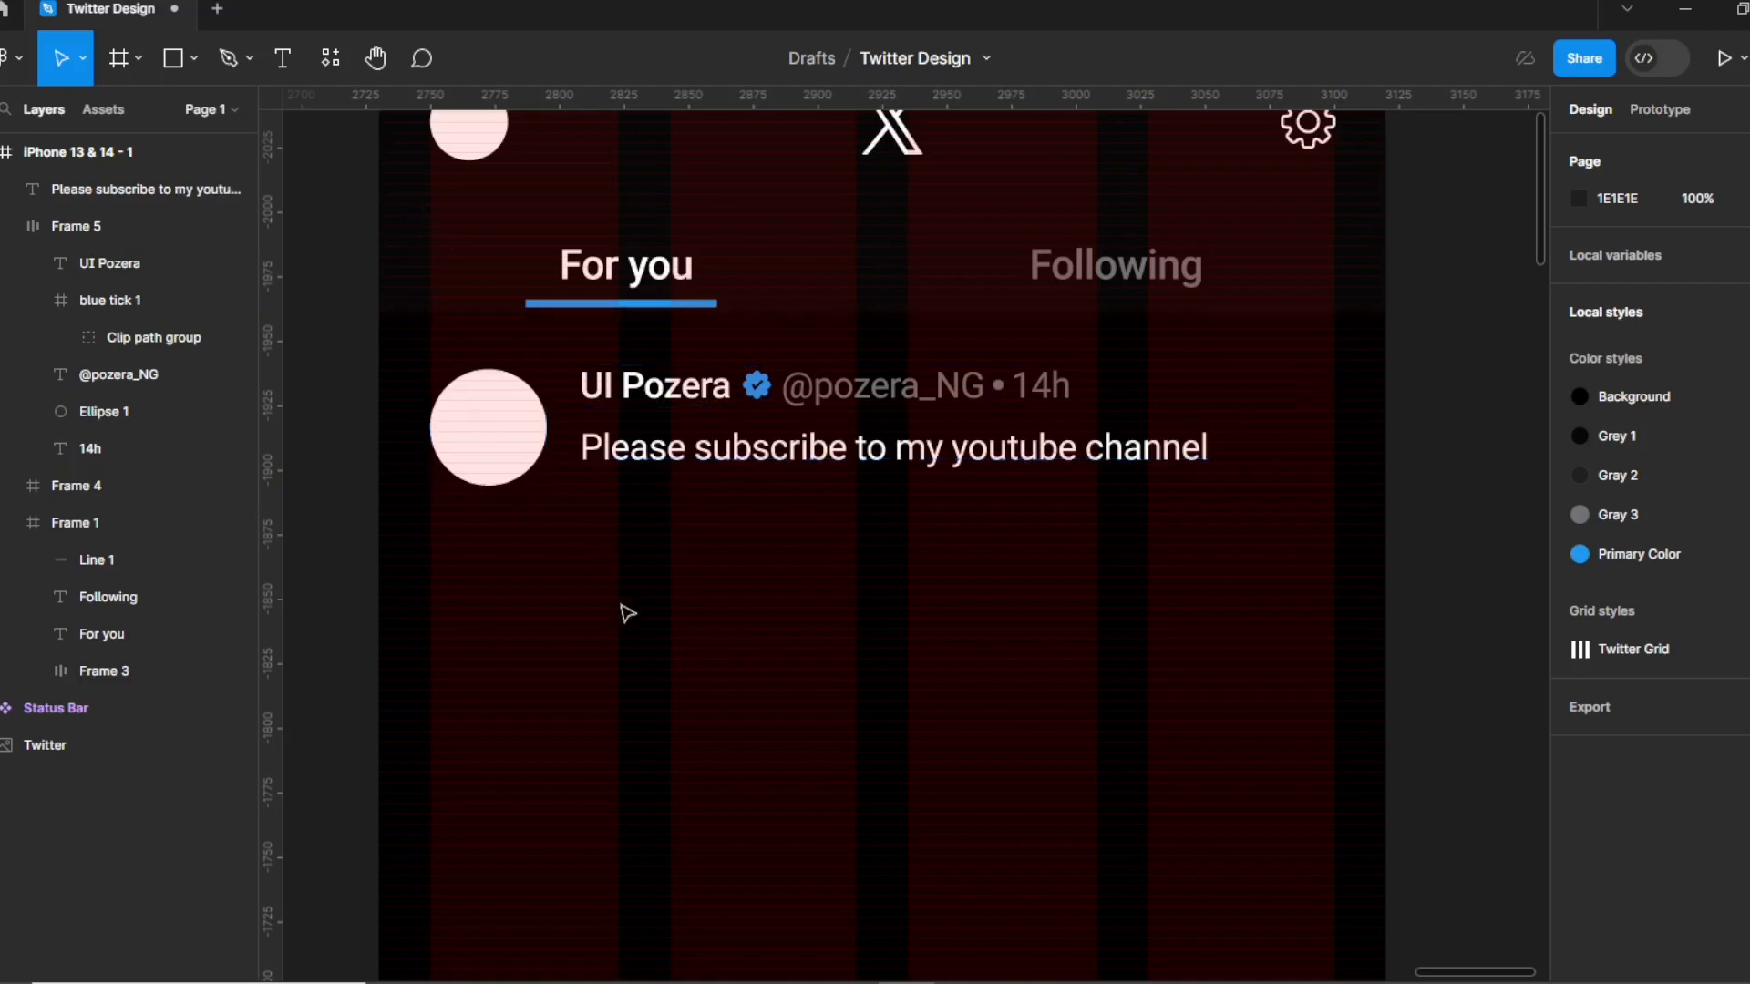
pyautogui.scroll(-1, 674, 565)
# Import the ri_more-line icon as an image and place it at the tweet header's right end.
pyautogui.rightClick(670, 570)
pyautogui.click(498, 529)
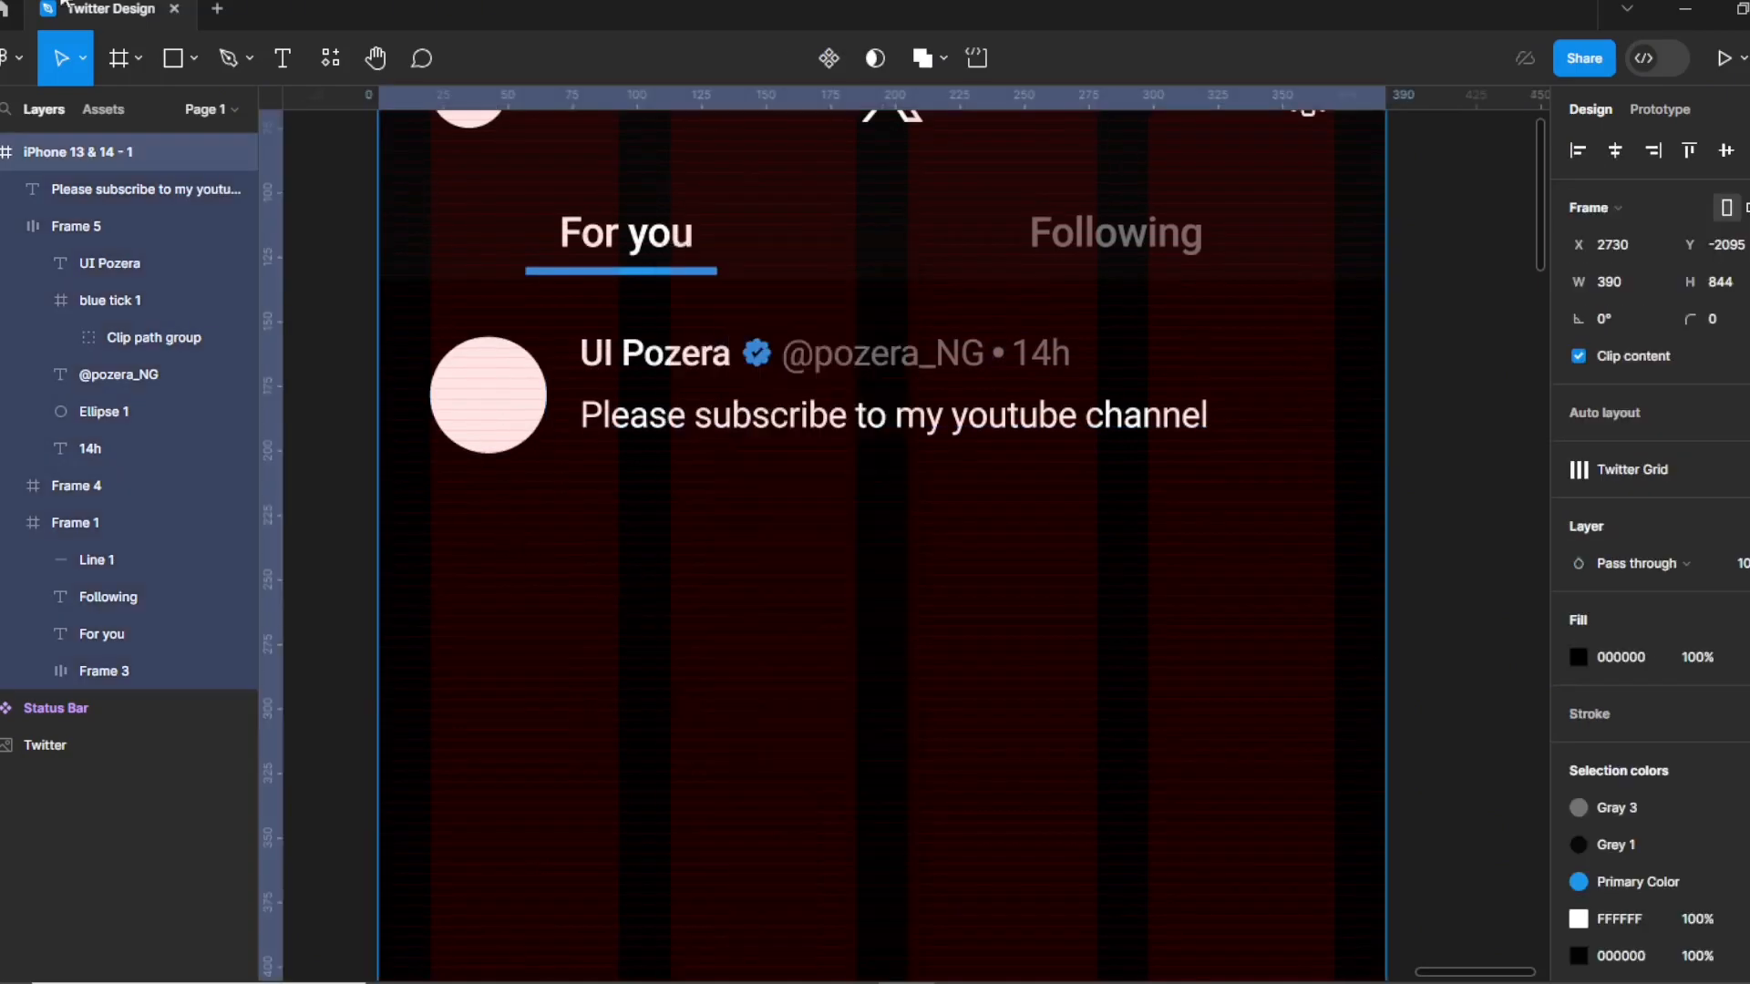
pyautogui.click(195, 61)
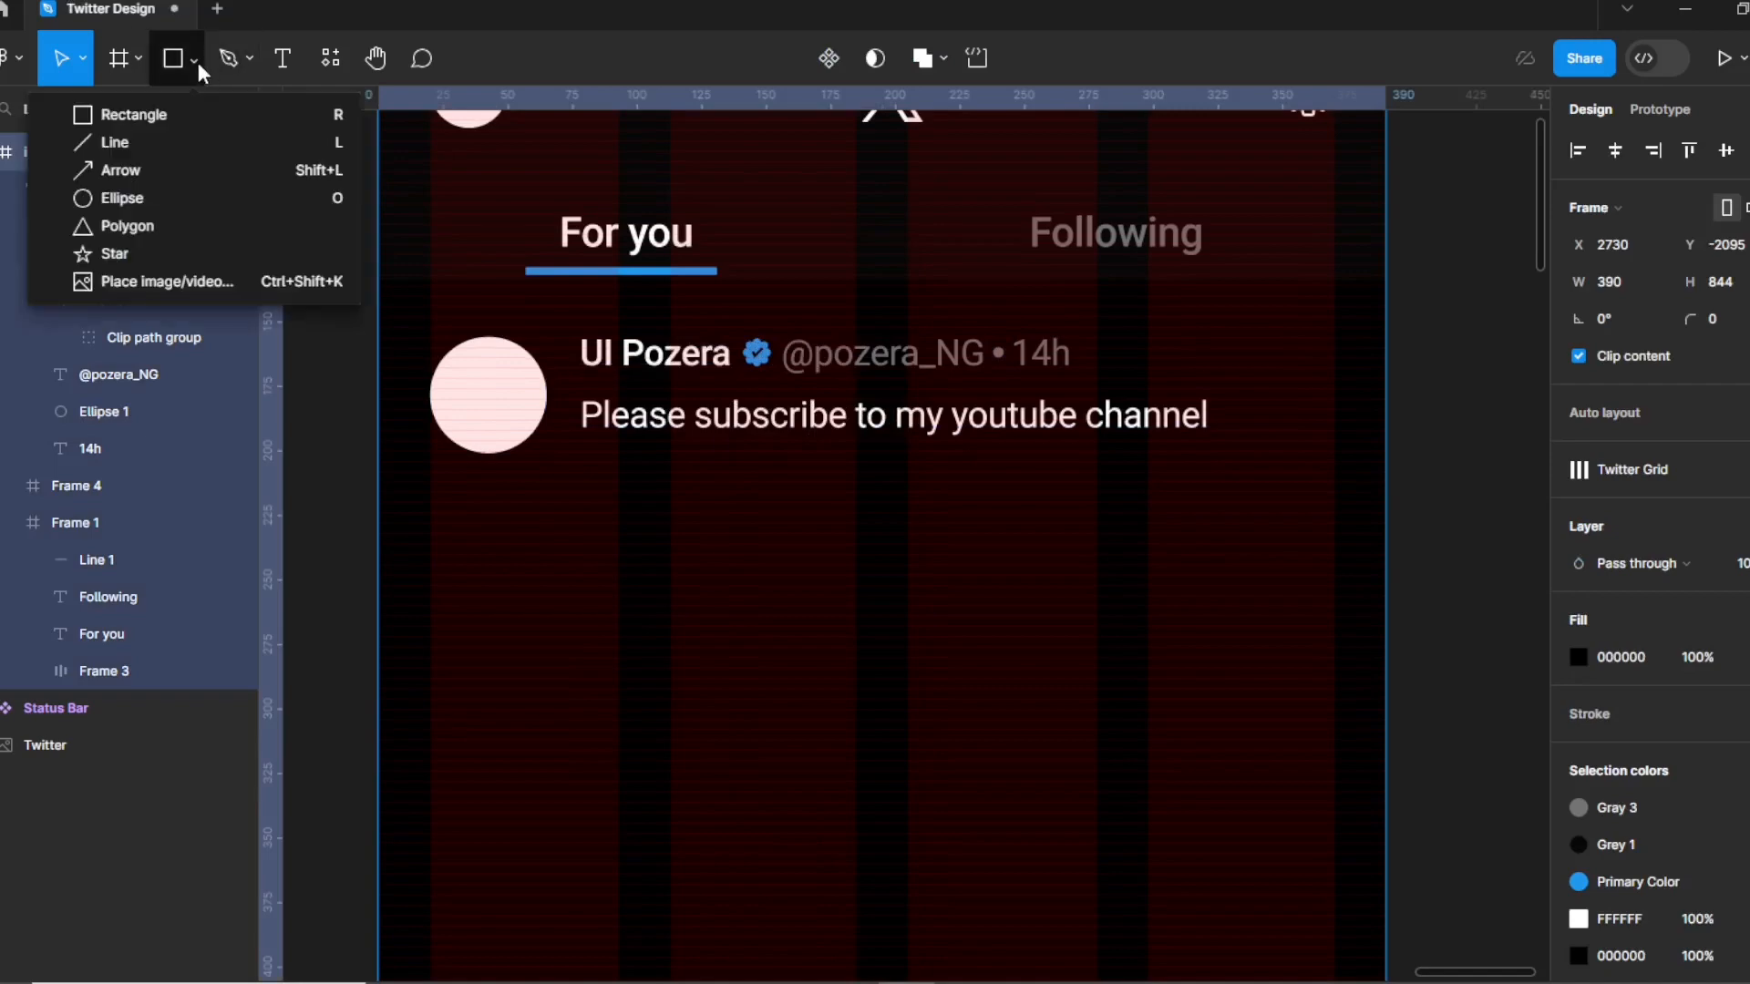
pyautogui.click(169, 280)
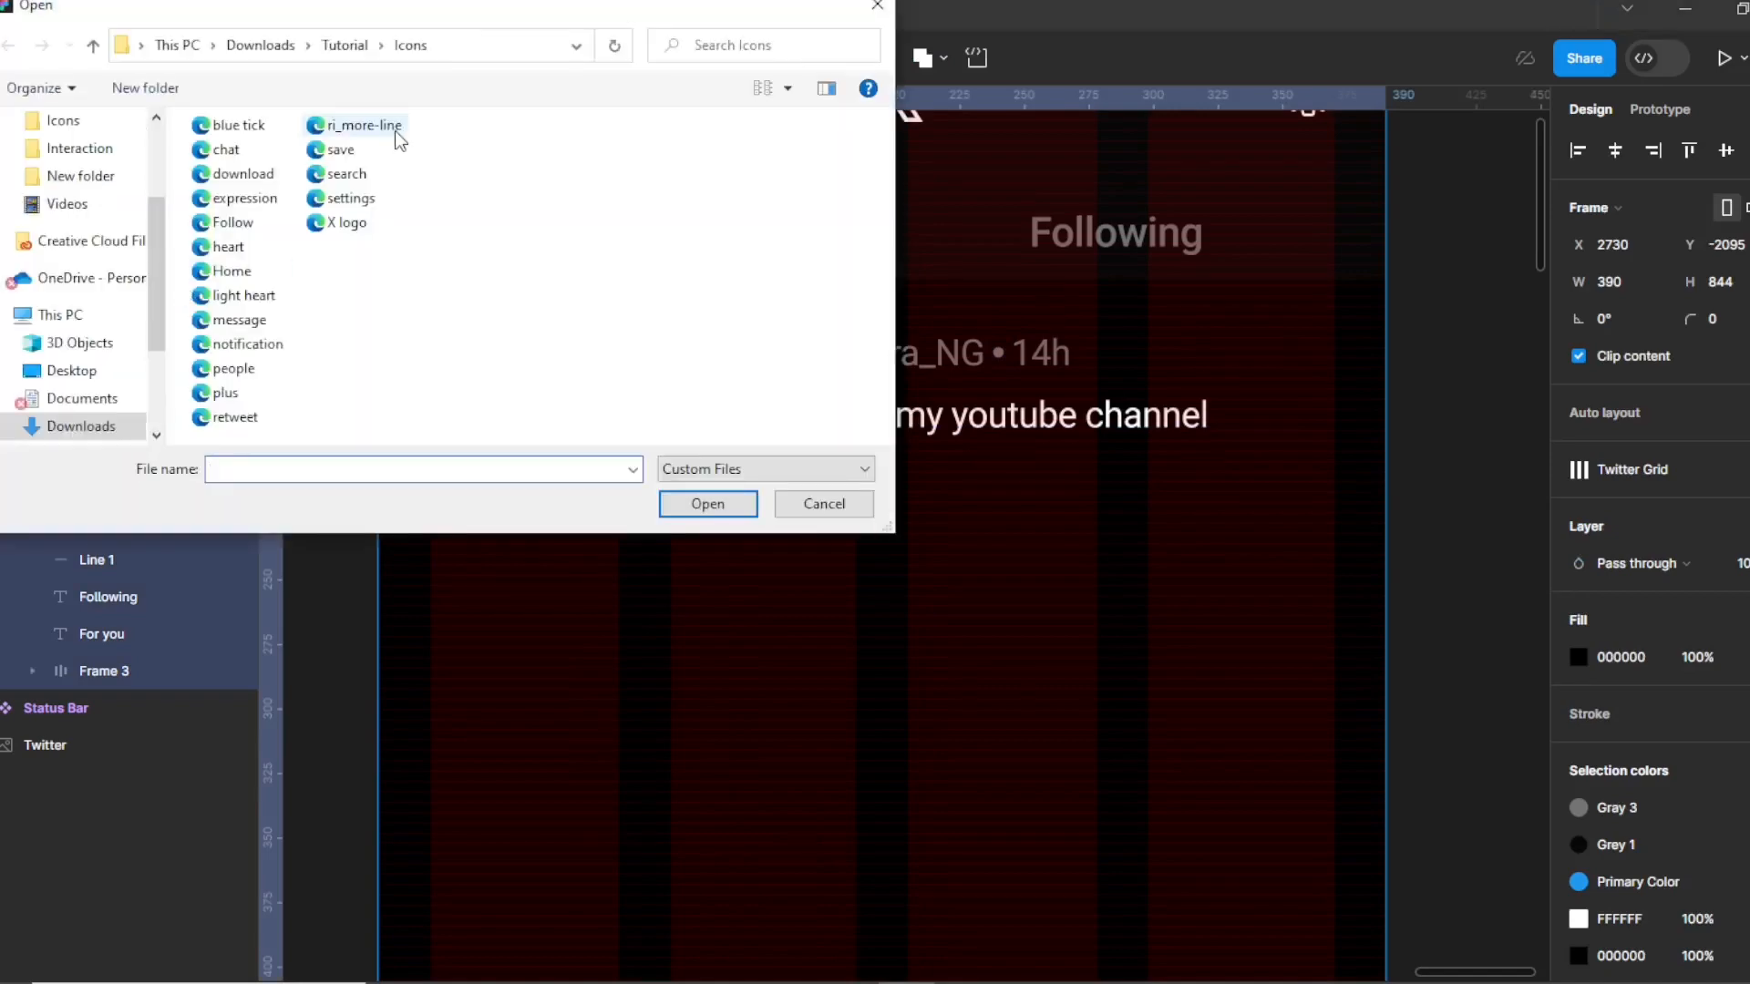
pyautogui.click(348, 130)
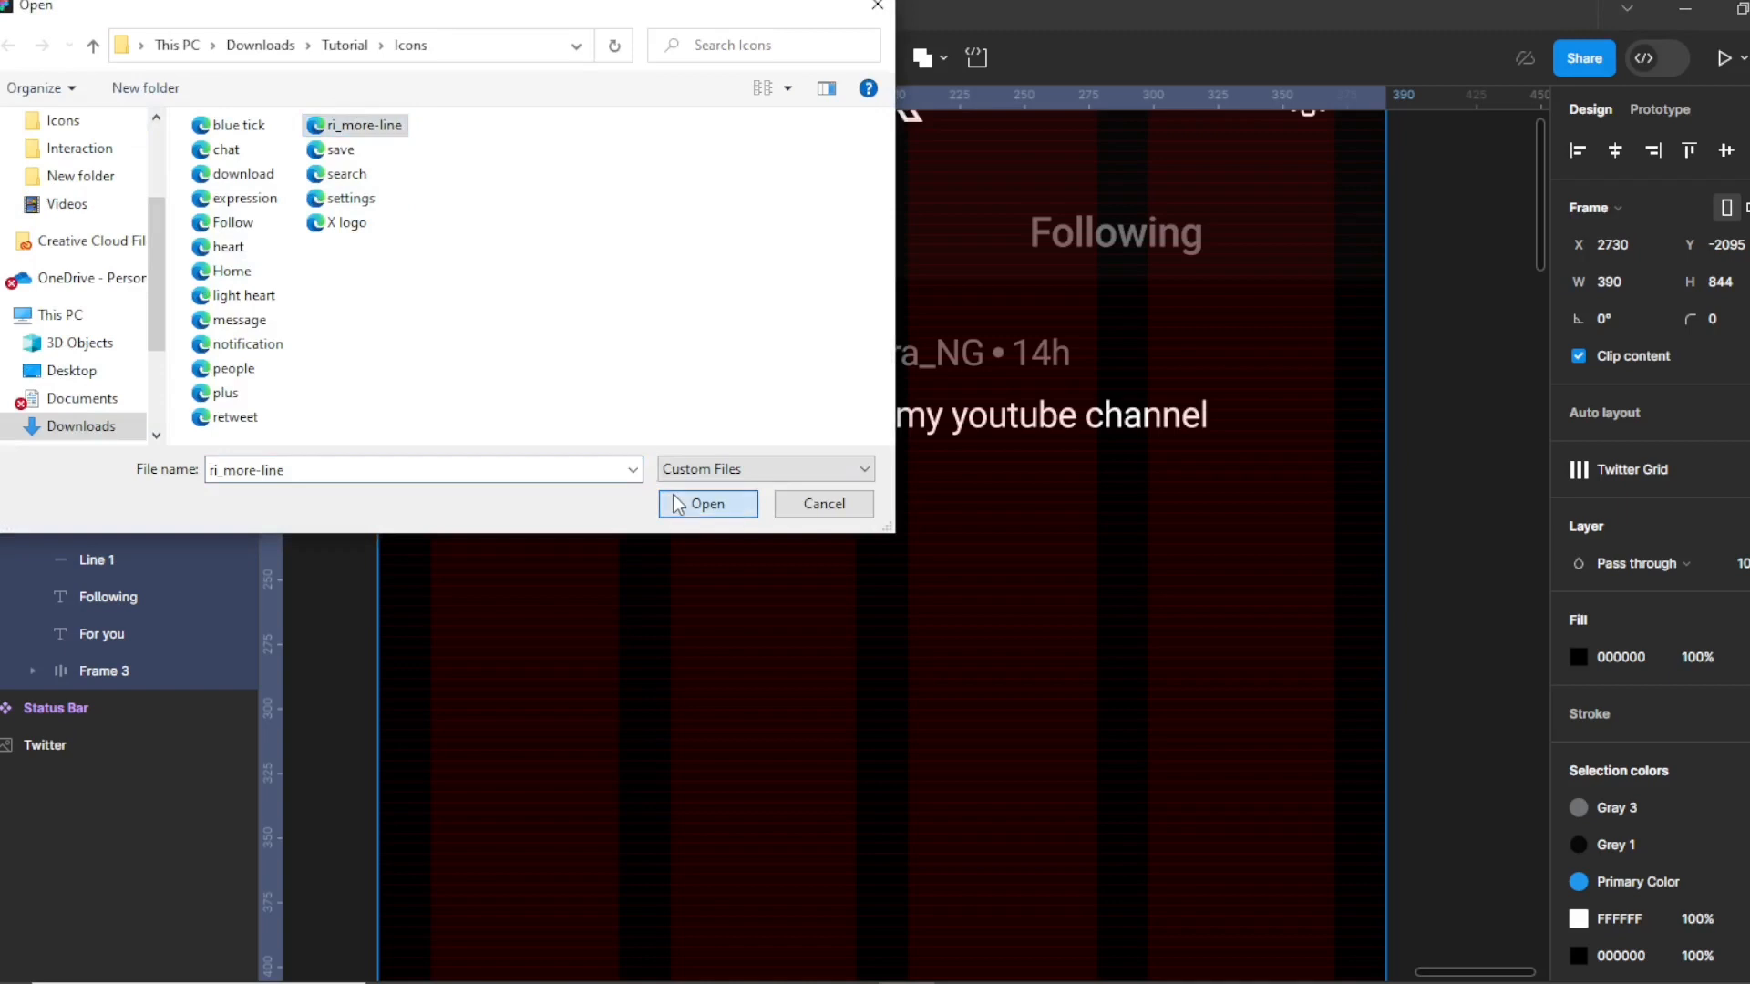
pyautogui.click(707, 504)
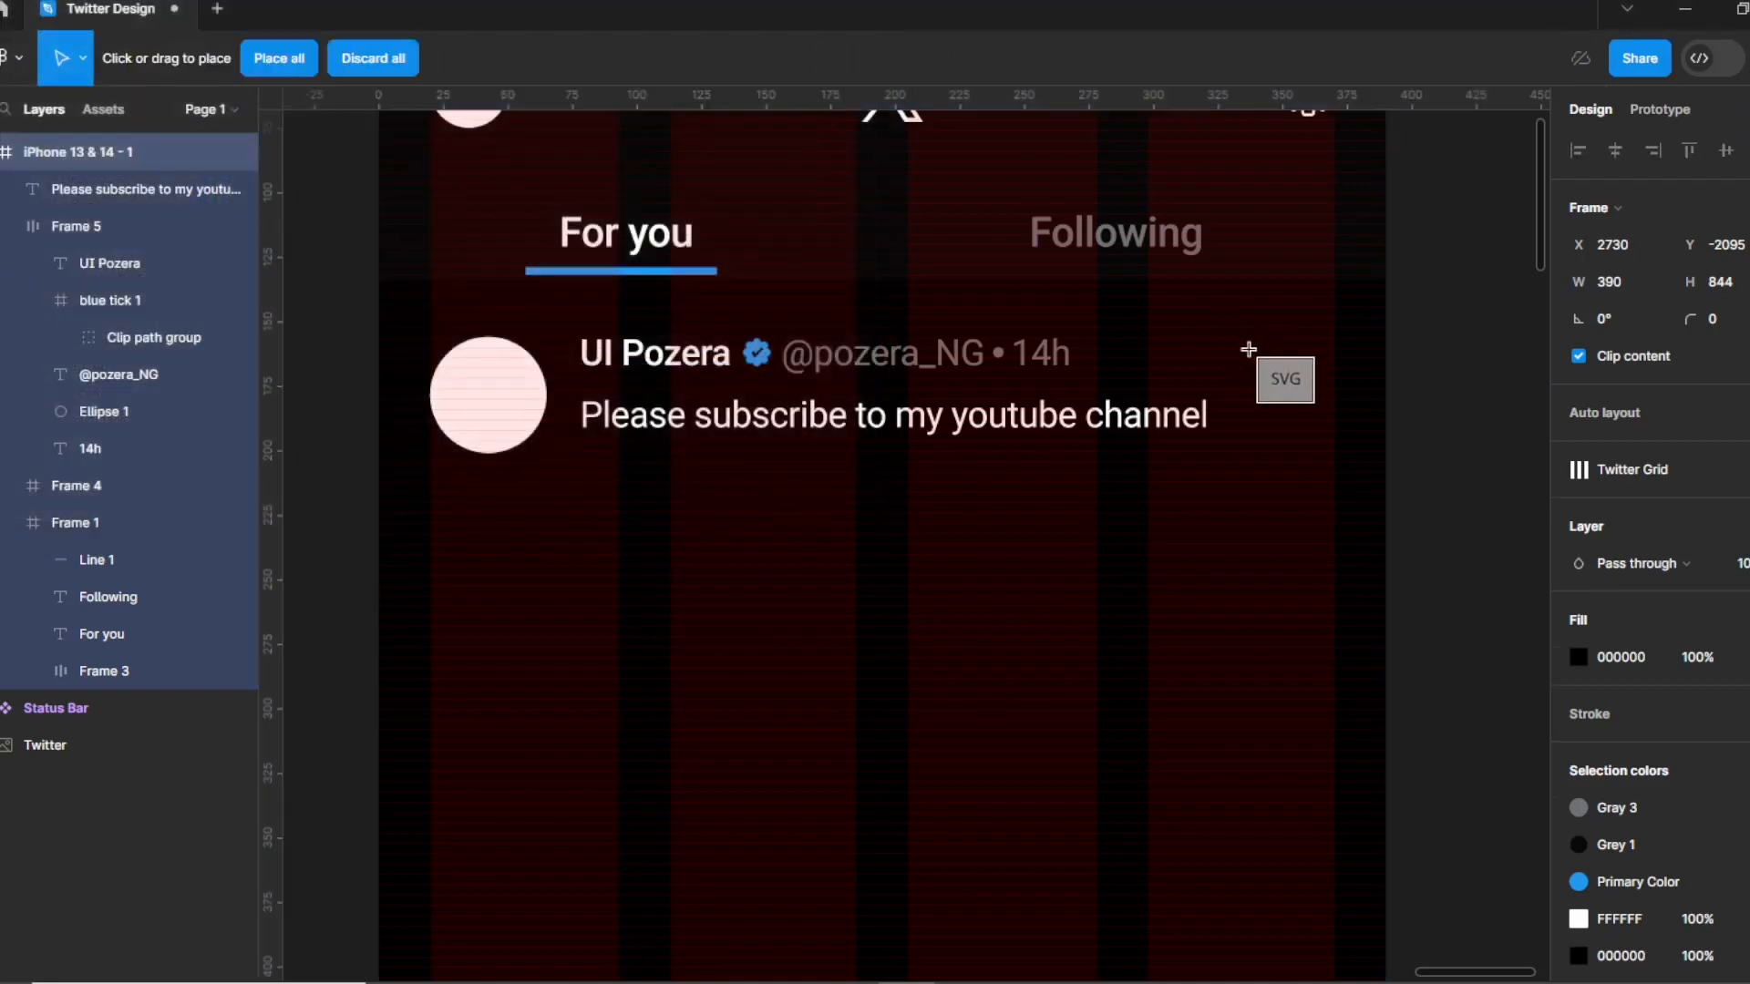
pyautogui.click(1226, 324)
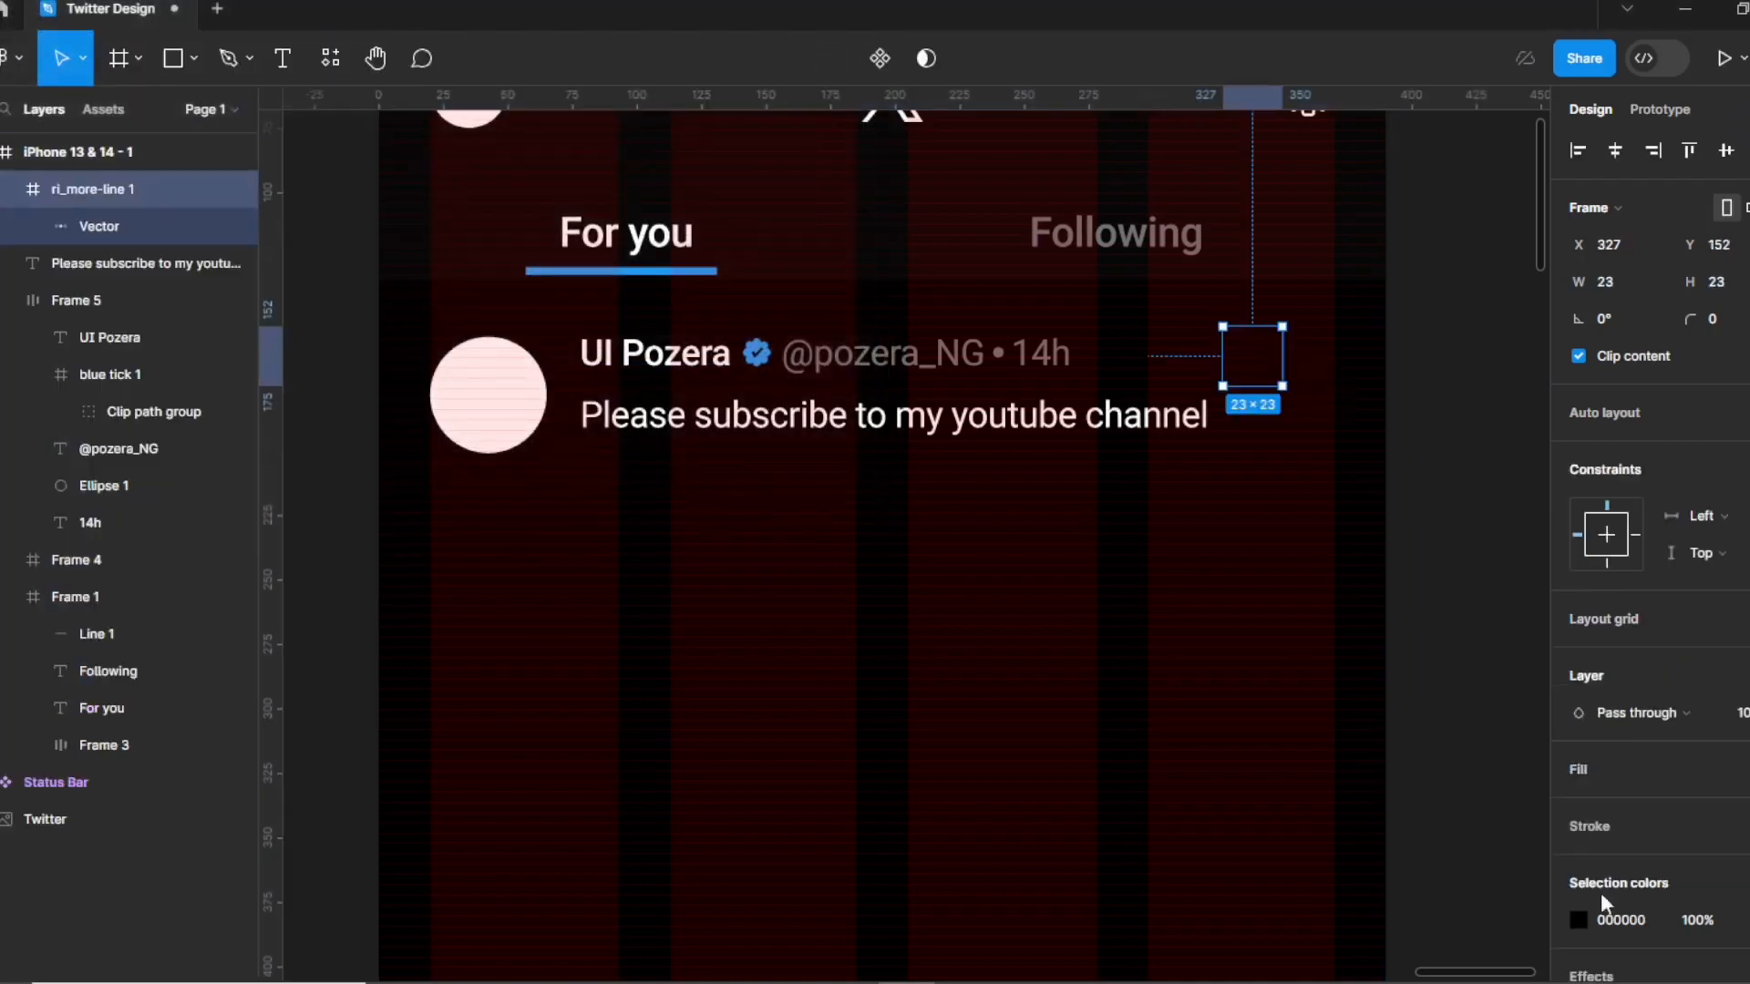
# Color the more-options dots Gray 3 and move them to the row's right end.
pyautogui.click(1576, 917)
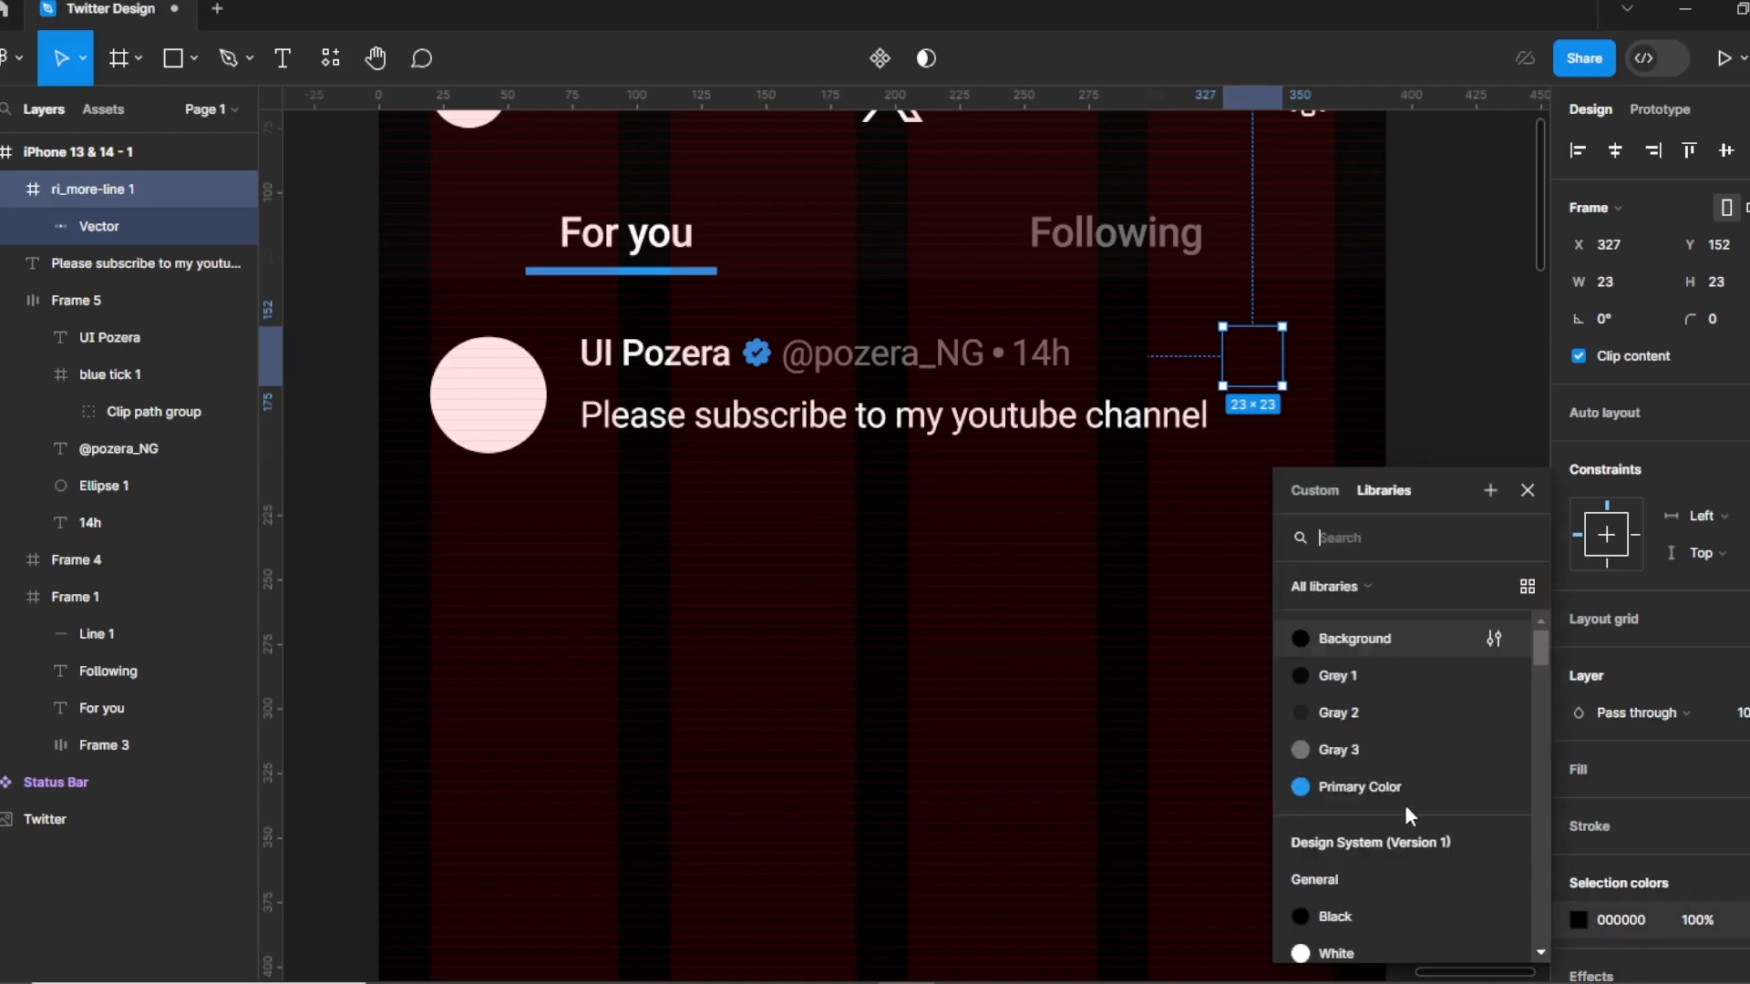
pyautogui.click(1358, 751)
pyautogui.moveTo(1260, 365); pyautogui.dragTo(1317, 361)
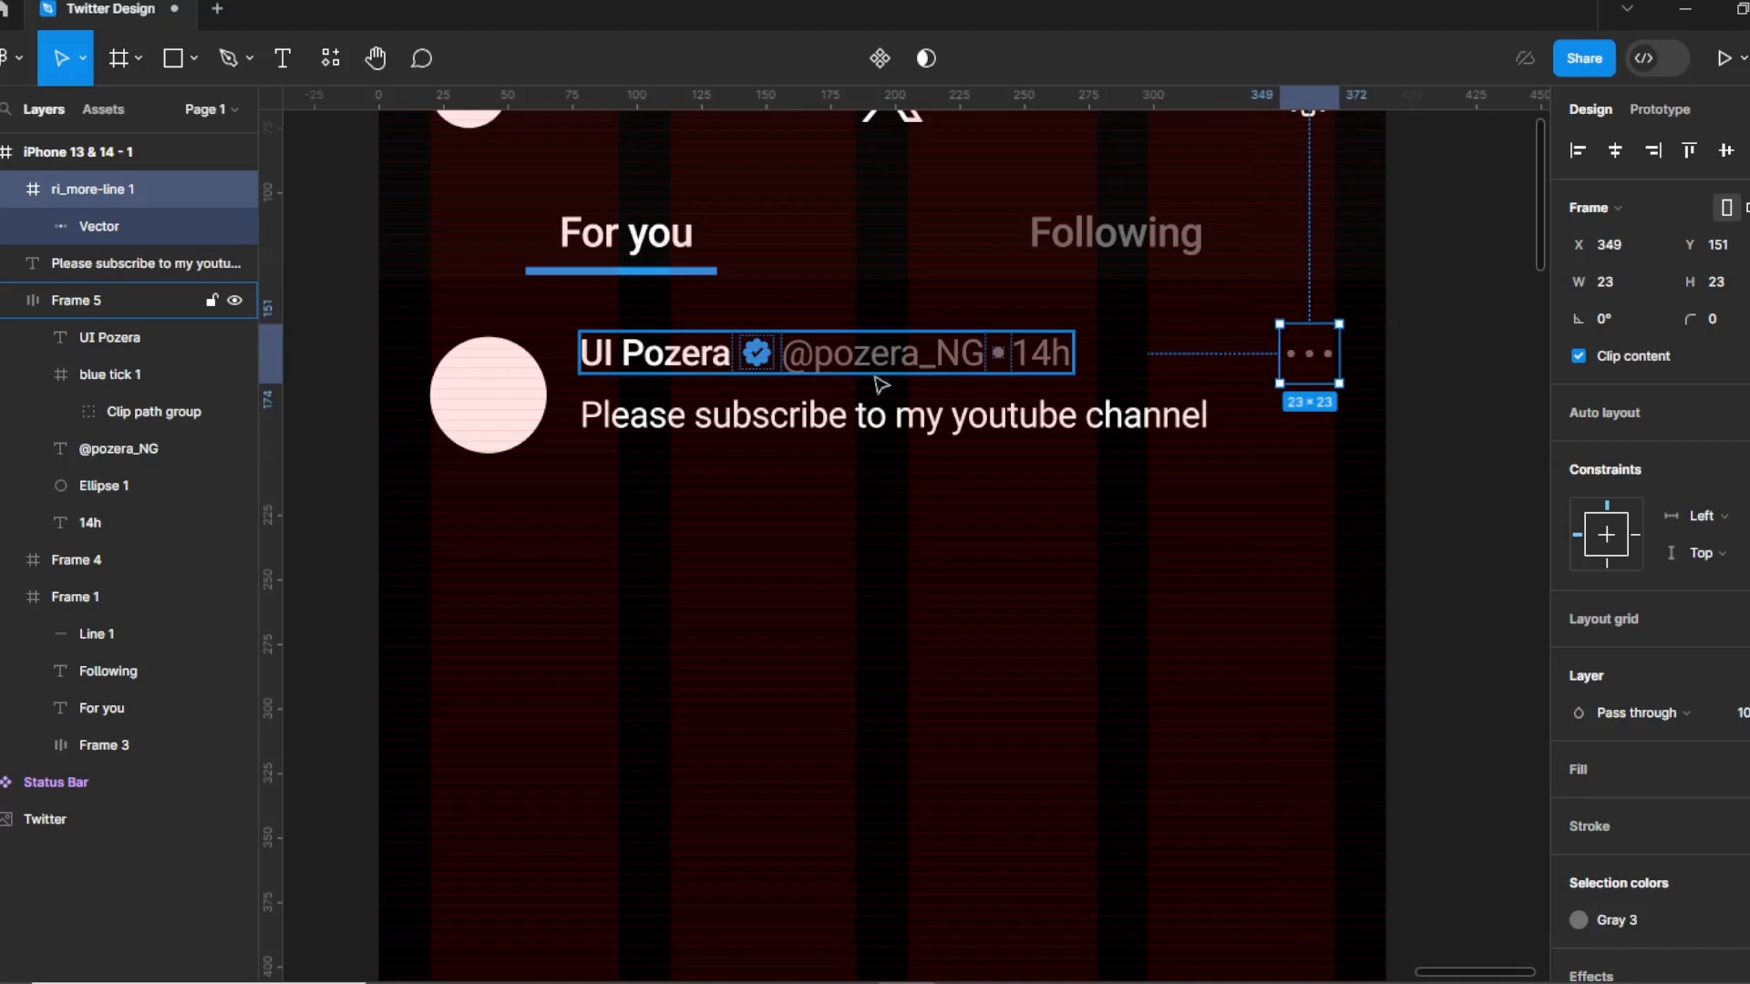
# Stack the name row and post text in an auto-layout frame with 2 px spacing.
pyautogui.click(879, 382)
pyautogui.keyDown('shift'); pyautogui.click(676, 423); pyautogui.keyUp('shift')
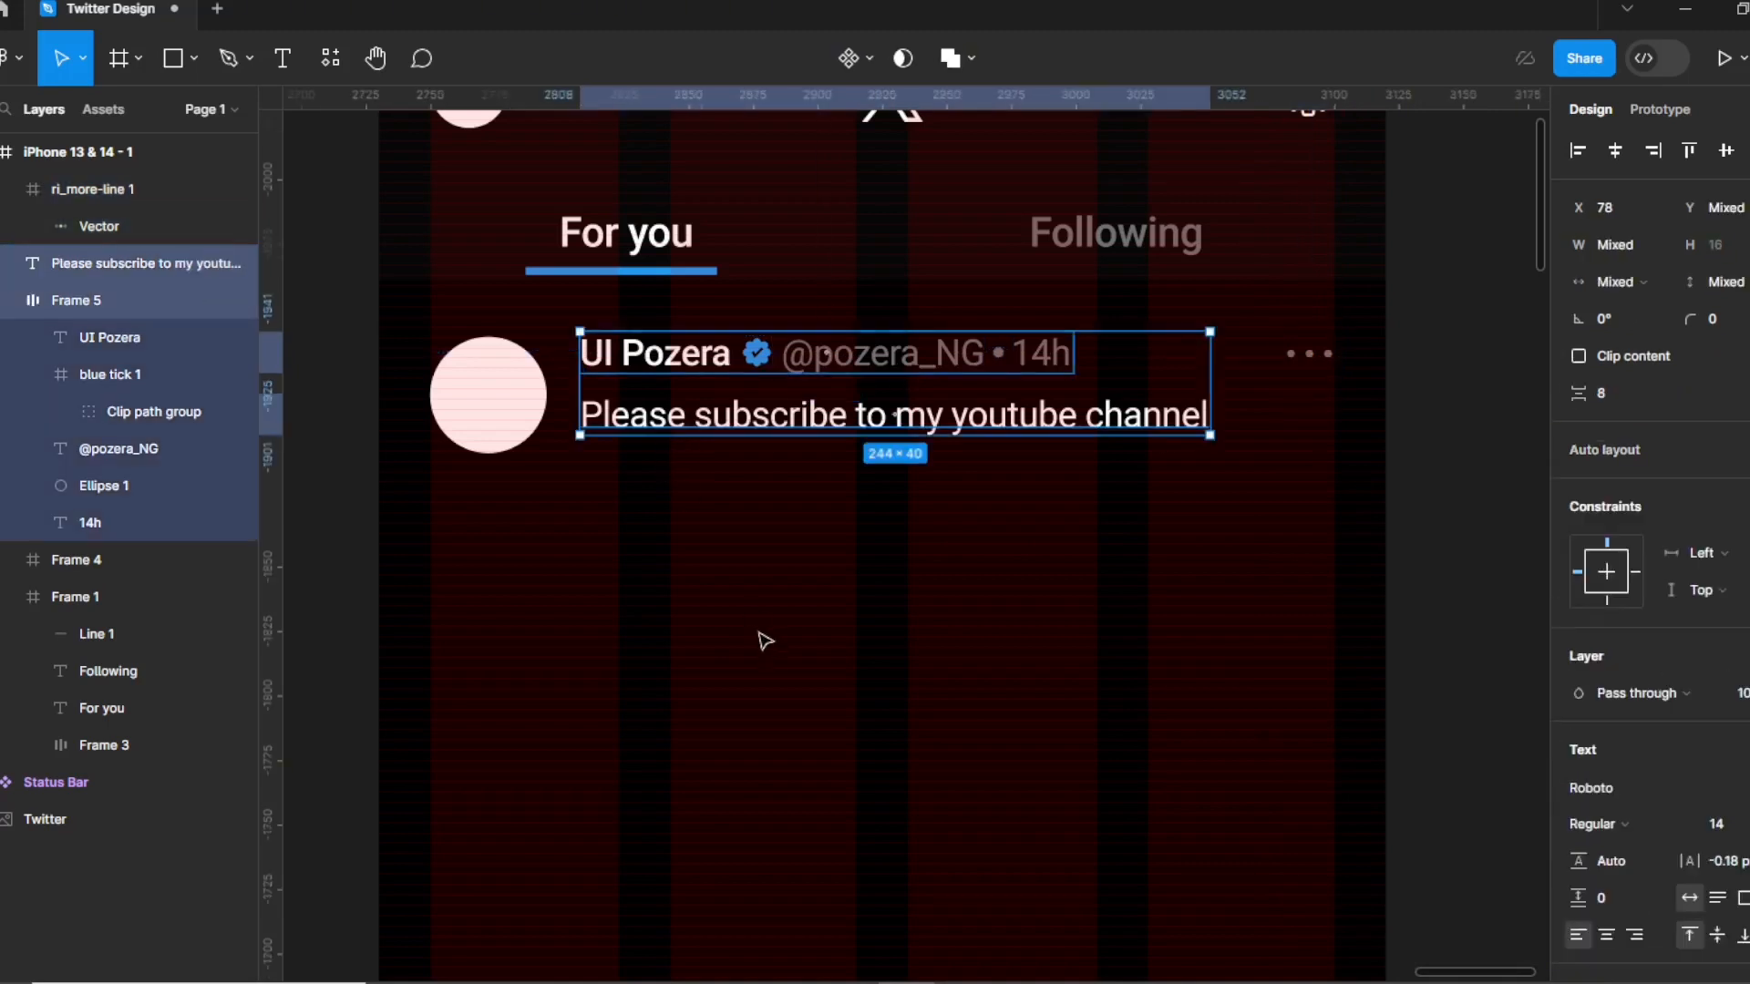
pyautogui.hotkey('shift', 'a')
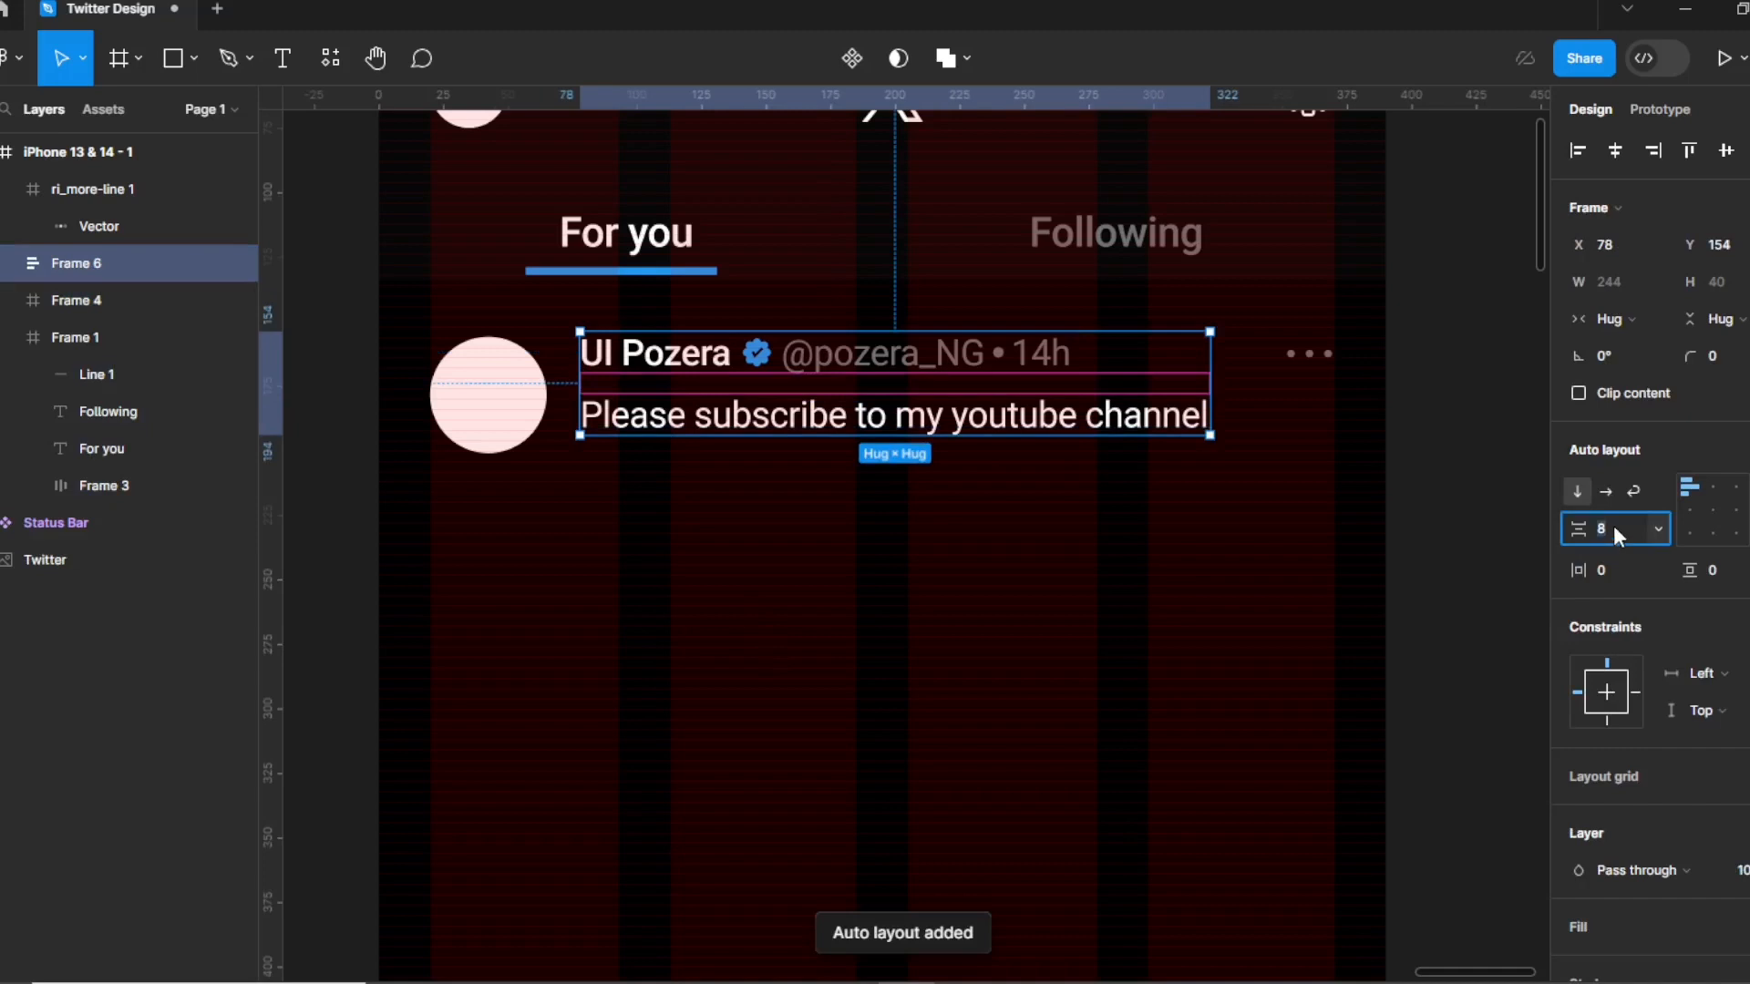
pyautogui.write('2')
pyautogui.click(966, 592)
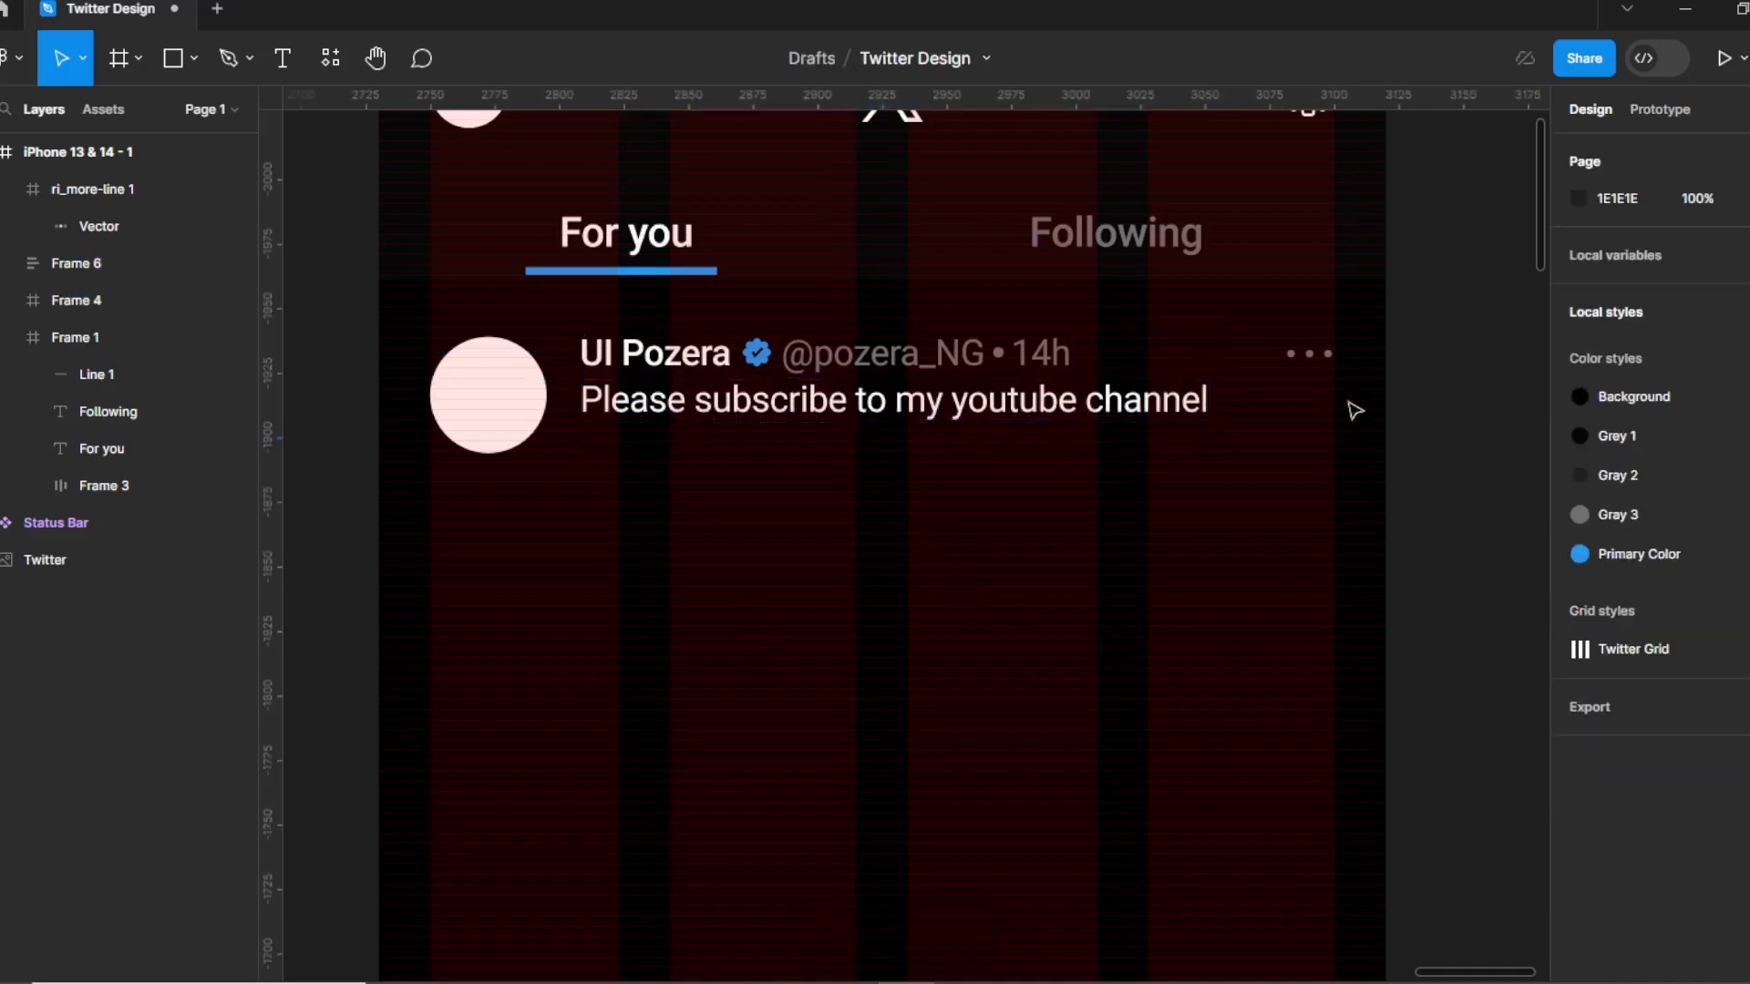
pyautogui.click(1323, 356)
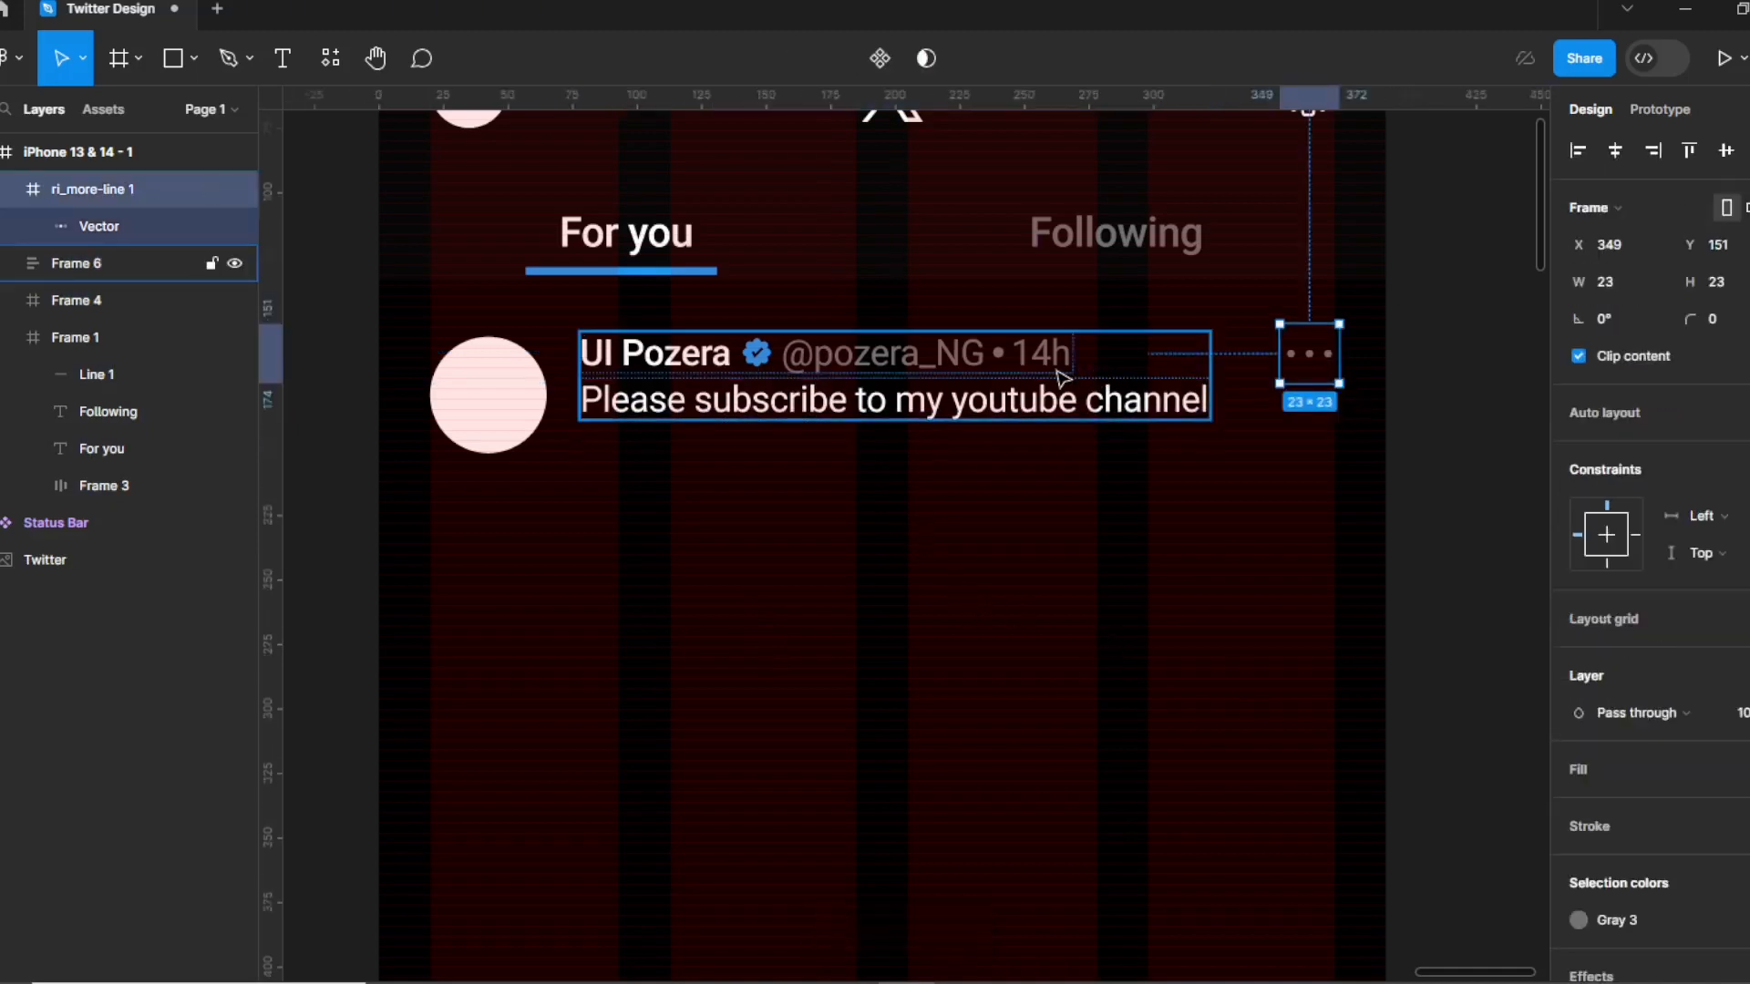
pyautogui.keyDown('shift'); pyautogui.click(1063, 378); pyautogui.keyUp('shift')
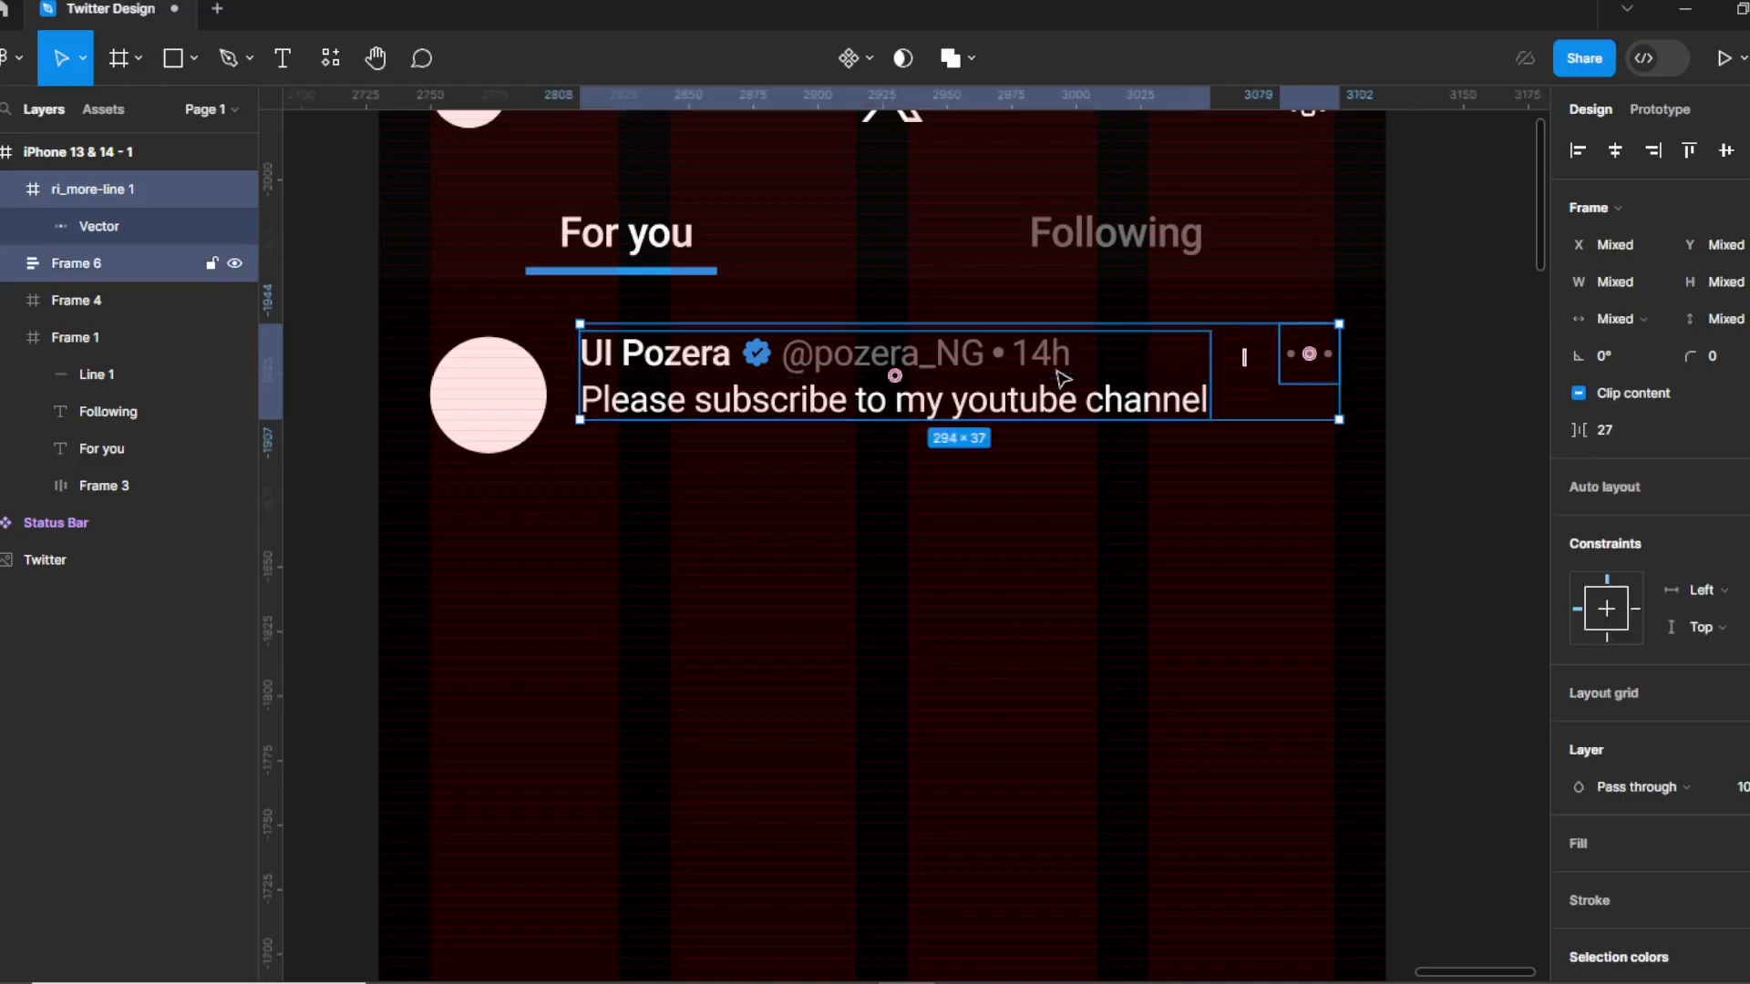
# Nudge the dots icon left and move the name-and-text block to X 73, closer to the avatar.
pyautogui.click(936, 654)
pyautogui.click(483, 394)
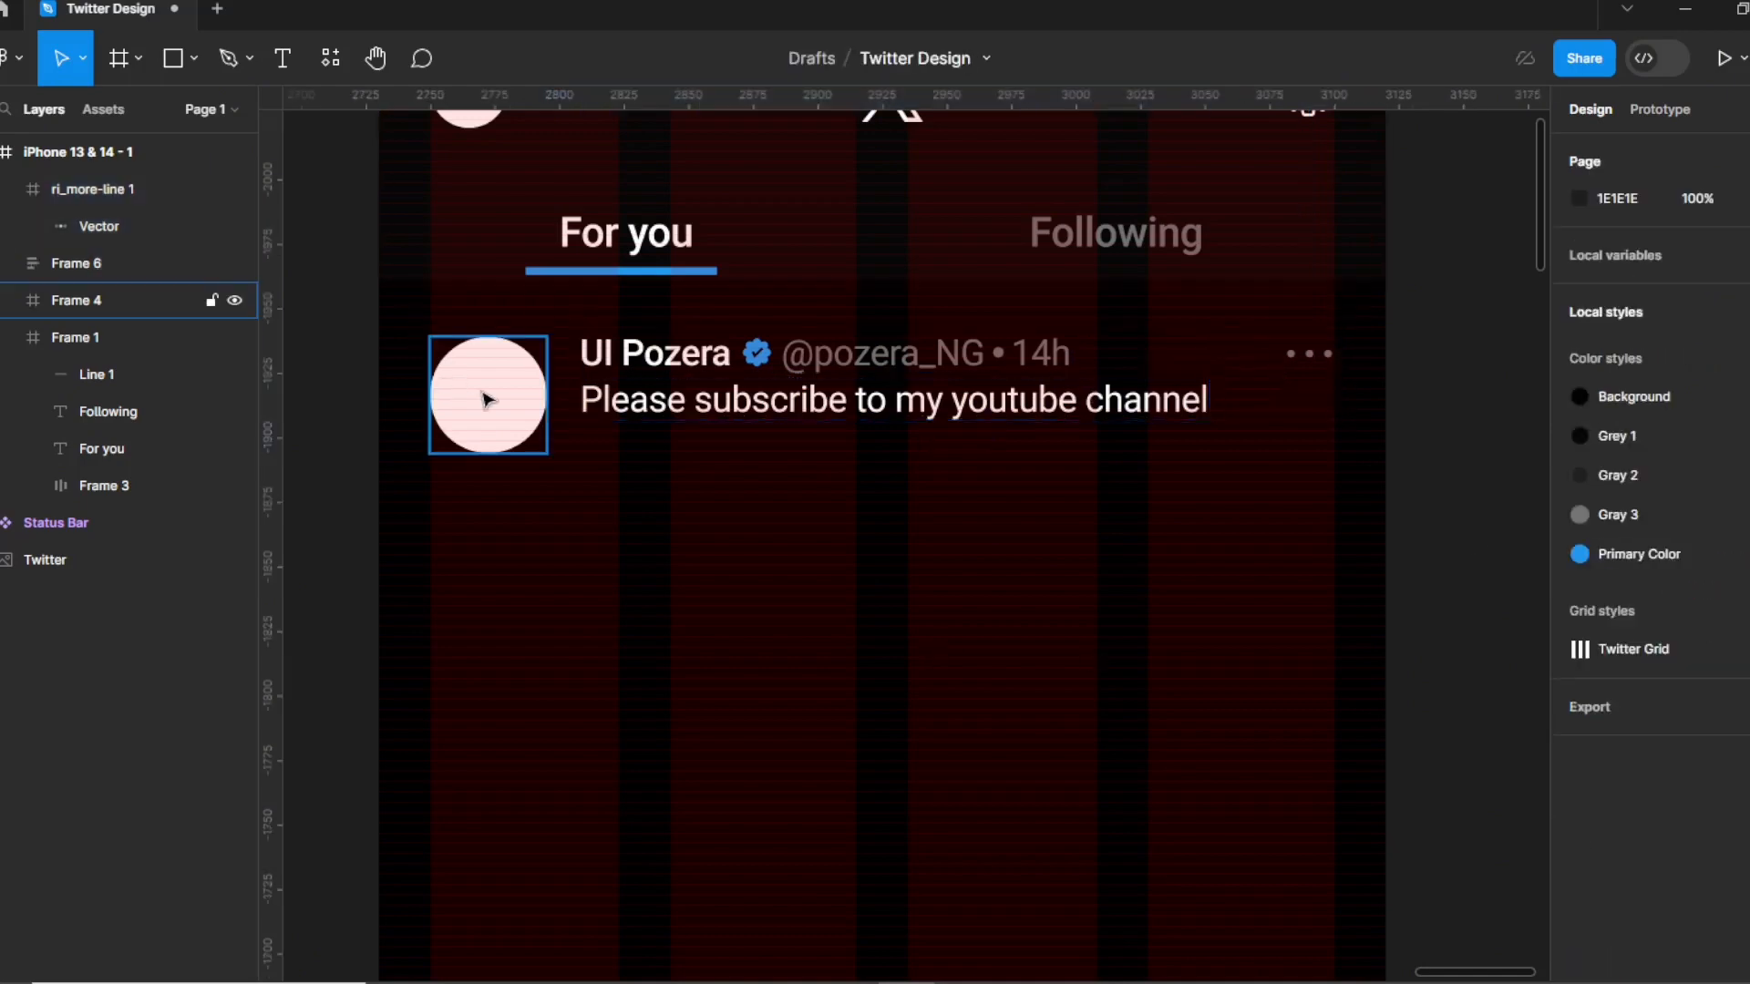
pyautogui.press('alt')
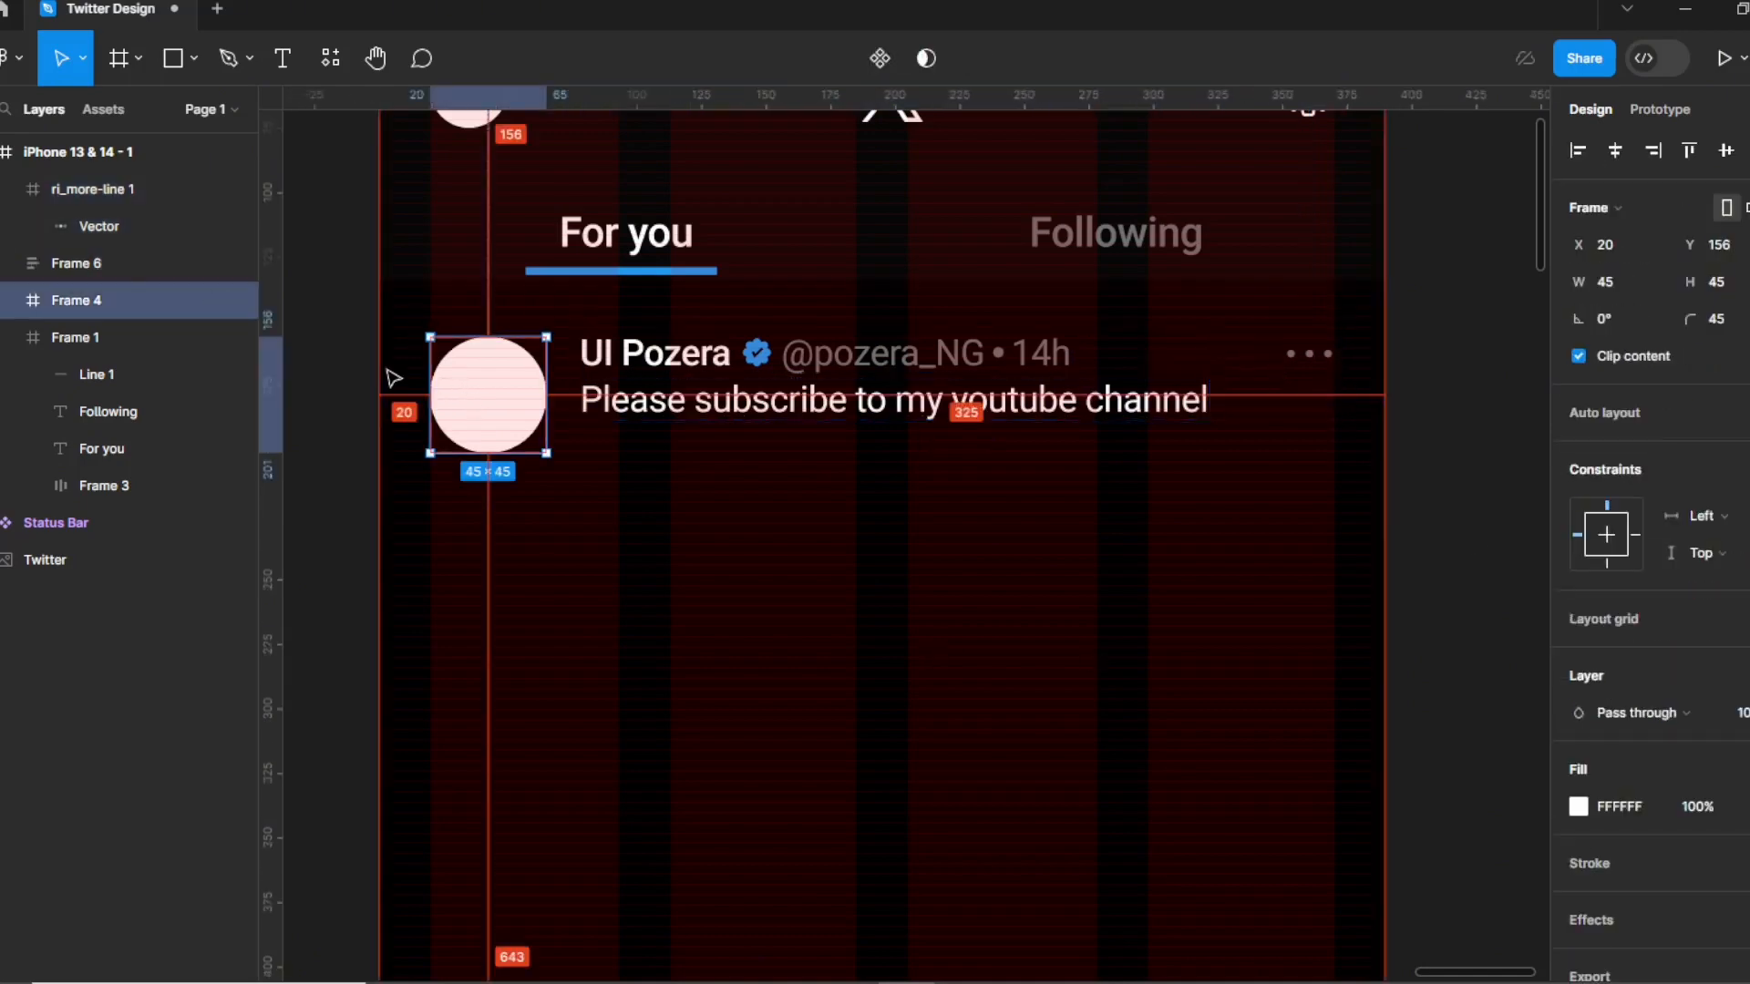
pyautogui.click(1319, 358)
pyautogui.press('Left')
pyautogui.press('Left')
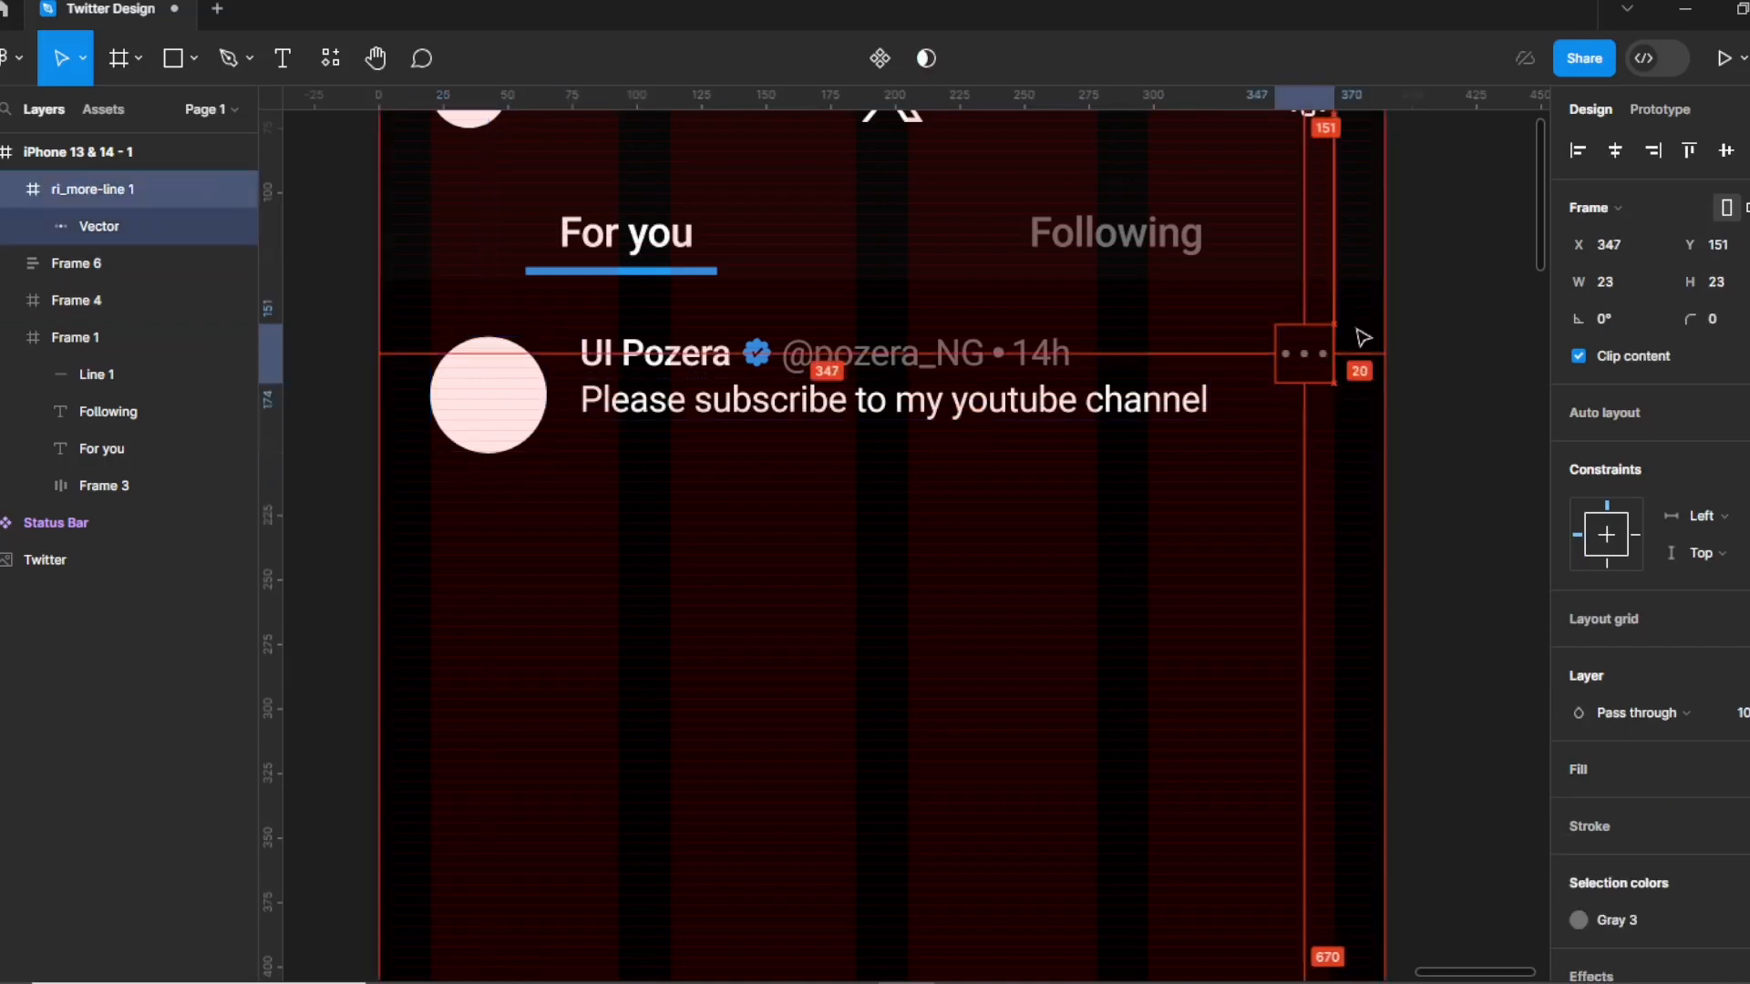
pyautogui.click(774, 354)
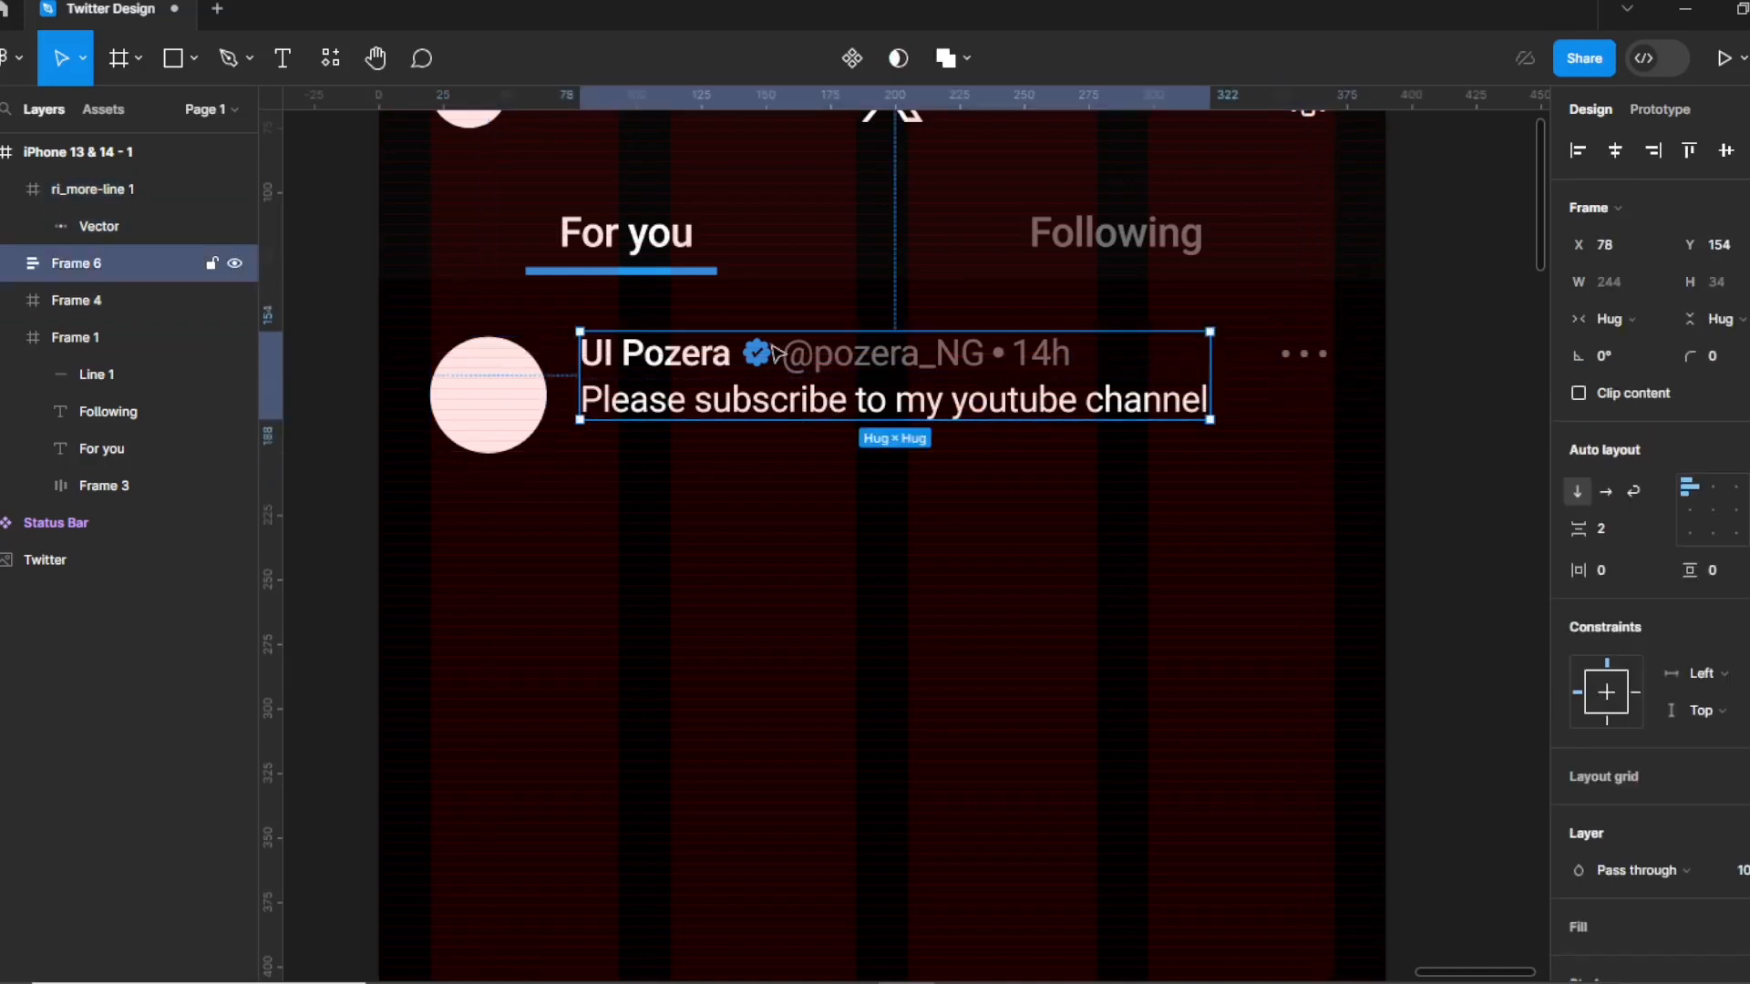
pyautogui.press('alt')
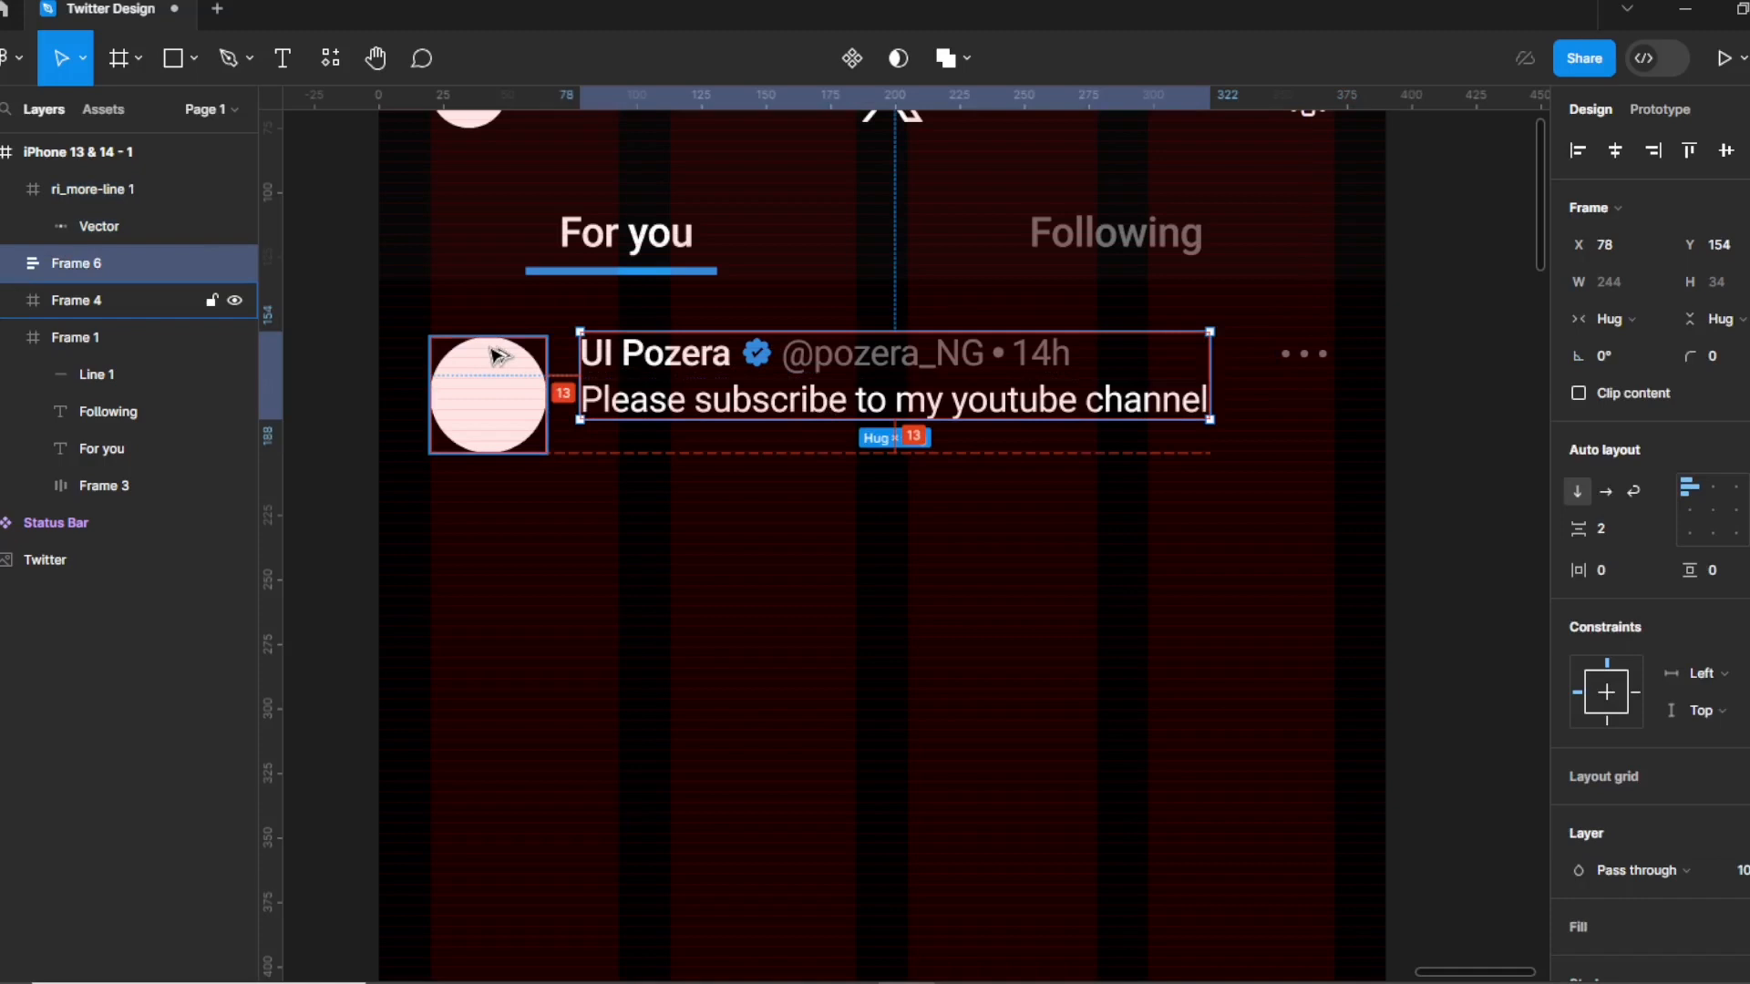
pyautogui.press('Left')
pyautogui.press('Left')
pyautogui.press('Left')
pyautogui.press('Left')
pyautogui.press('Left')
pyautogui.press('Left')
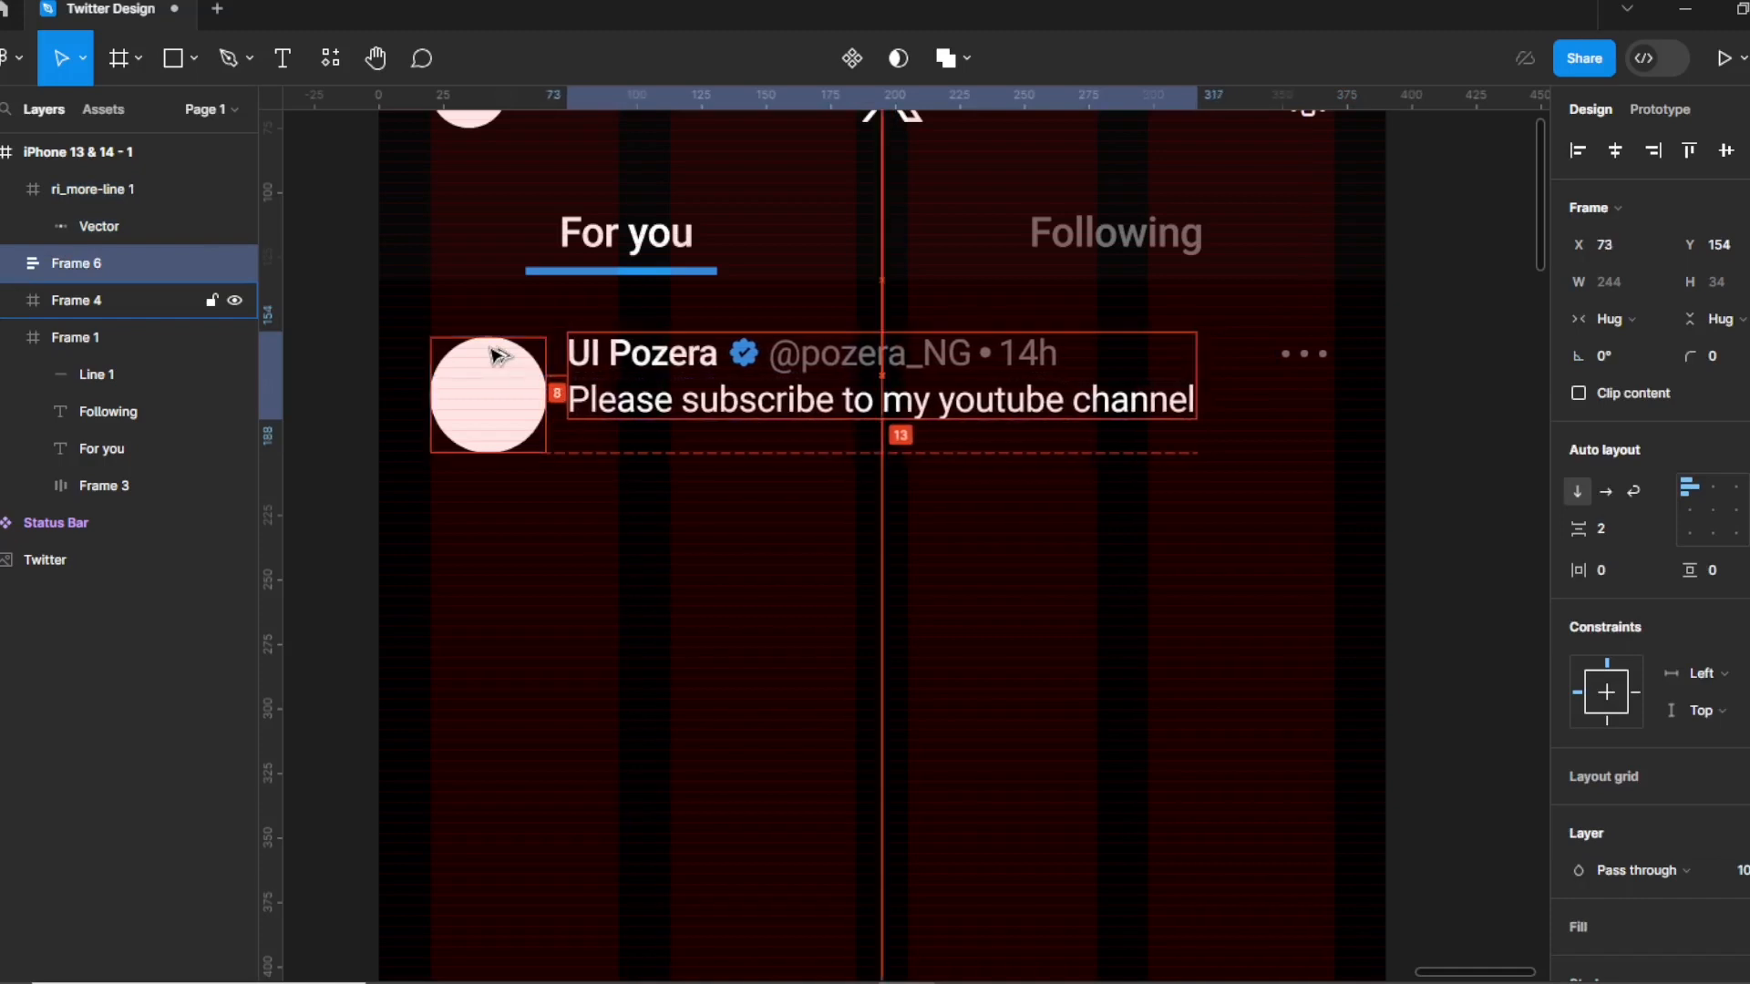
pyautogui.click(623, 460)
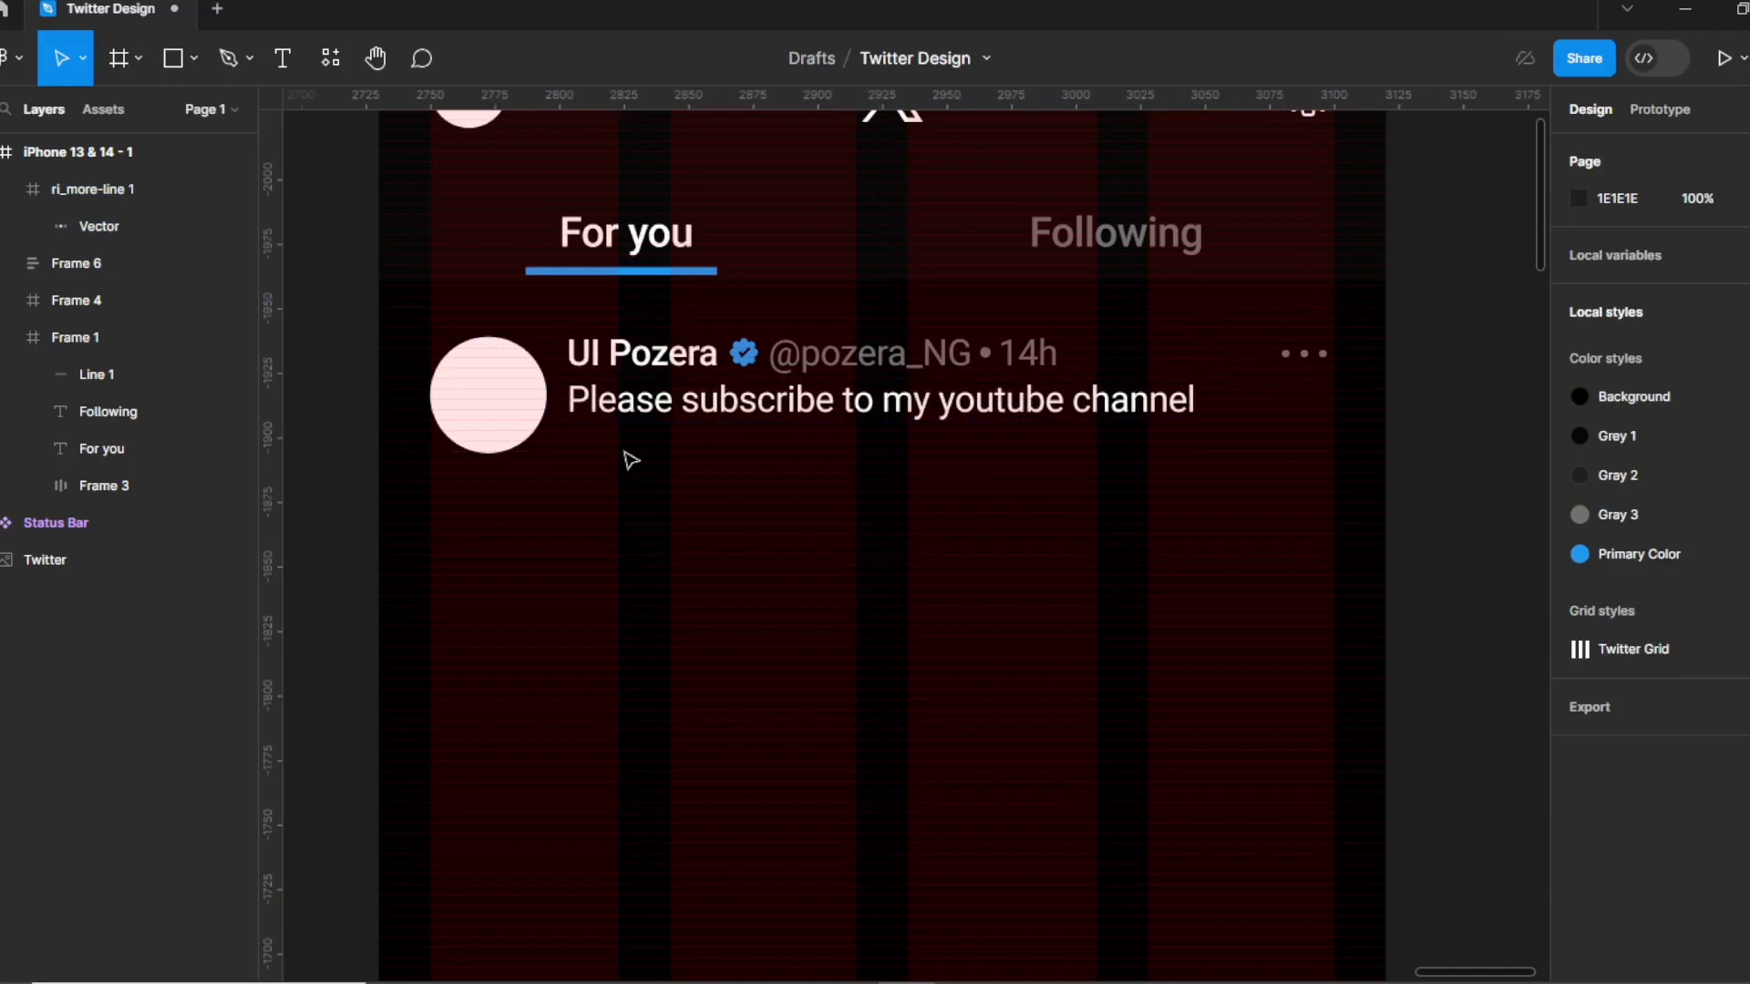
# Load the chat, download, expression, light heart, retweet and save icon files from the Icons folder.
pyautogui.click(199, 56)
pyautogui.click(173, 284)
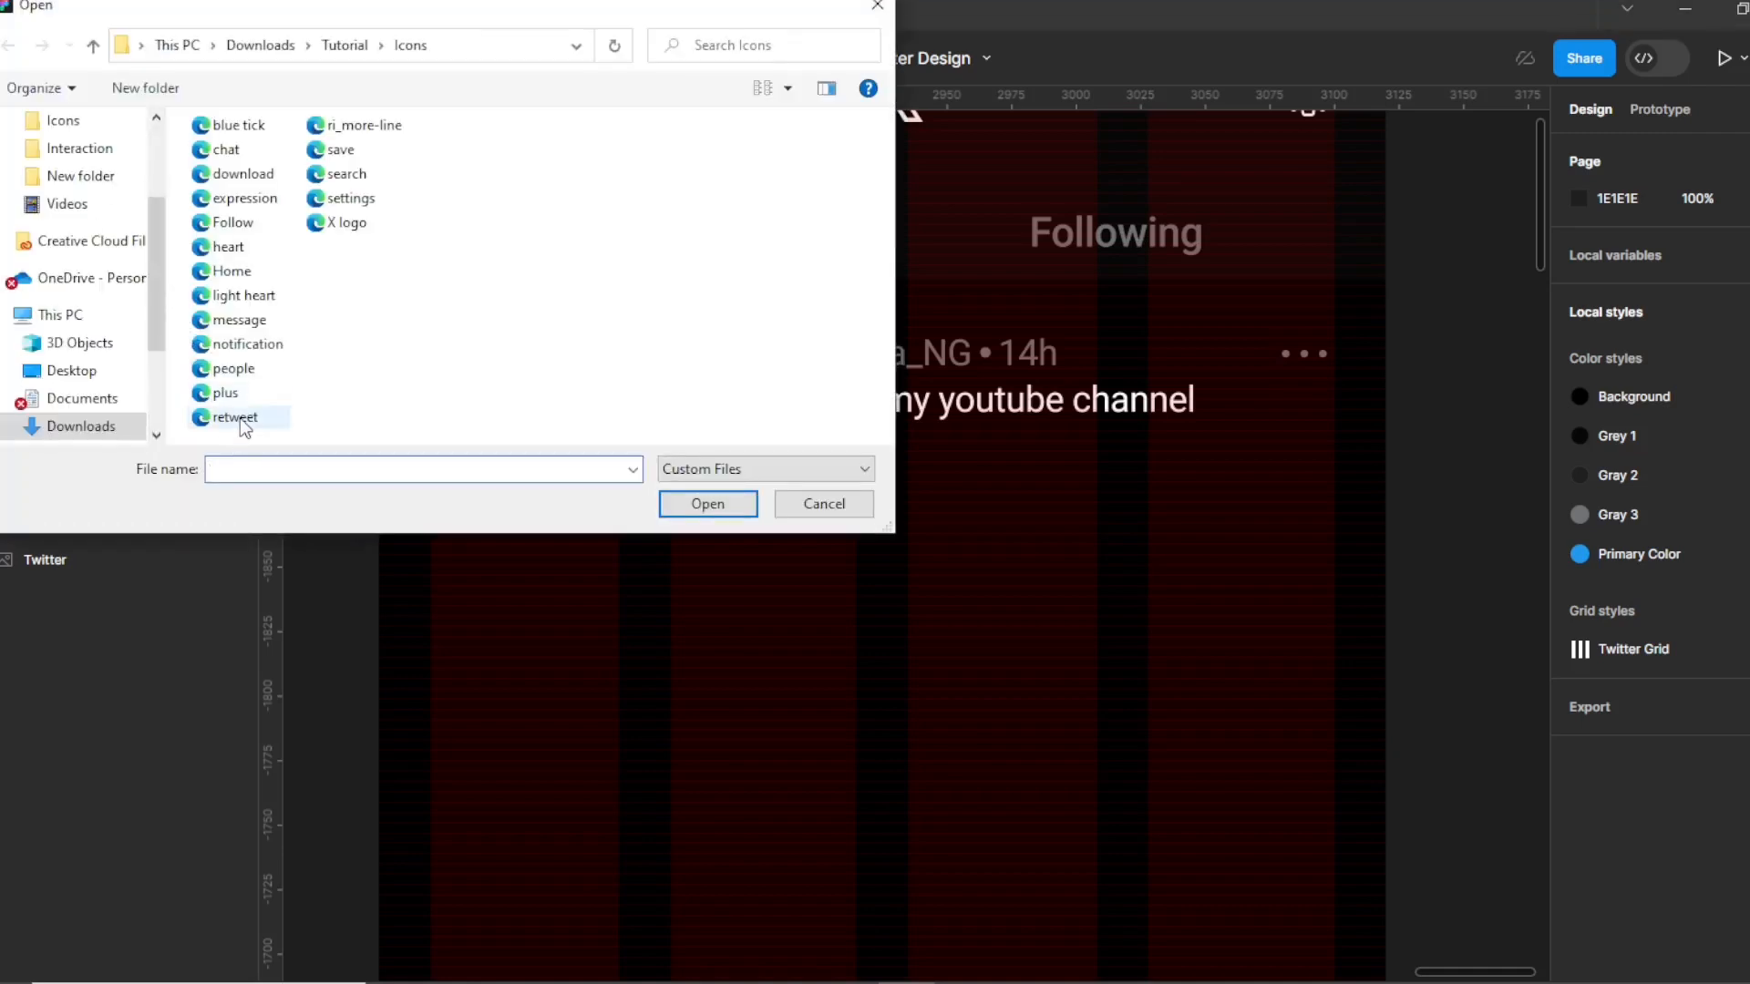
pyautogui.click(239, 419)
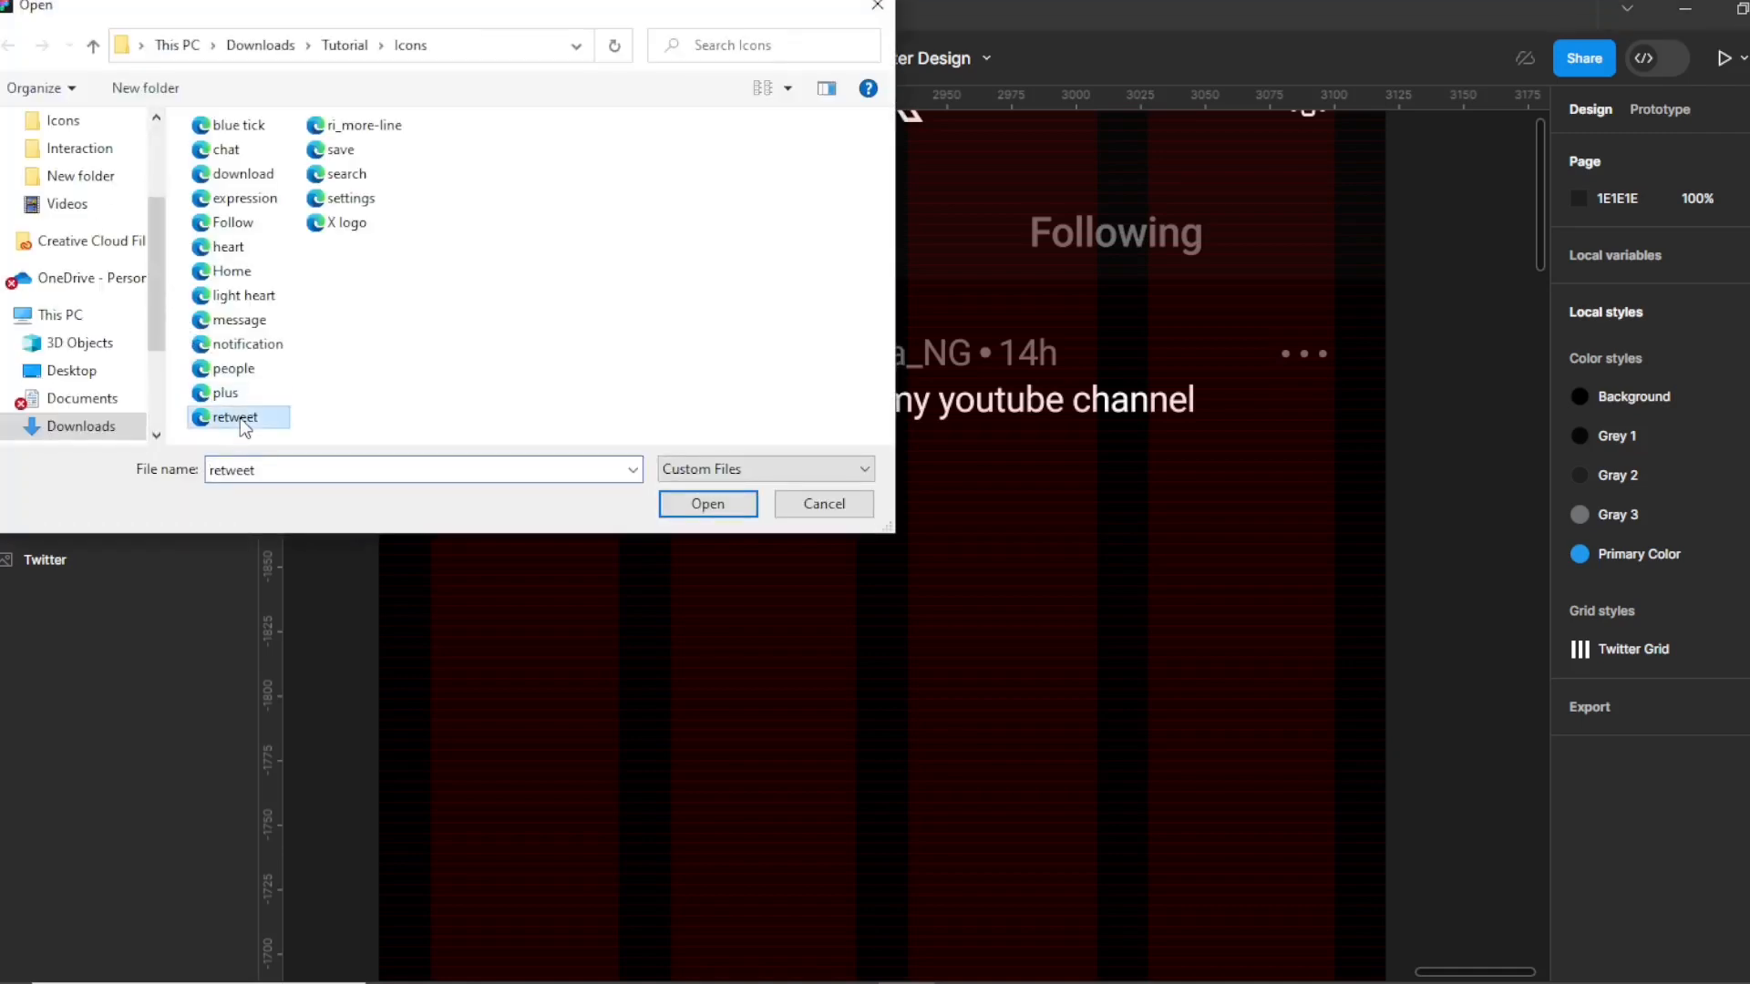
pyautogui.keyDown('ctrl'); pyautogui.click(242, 175); pyautogui.keyUp('ctrl')
pyautogui.keyDown('ctrl'); pyautogui.click(242, 203); pyautogui.keyUp('ctrl')
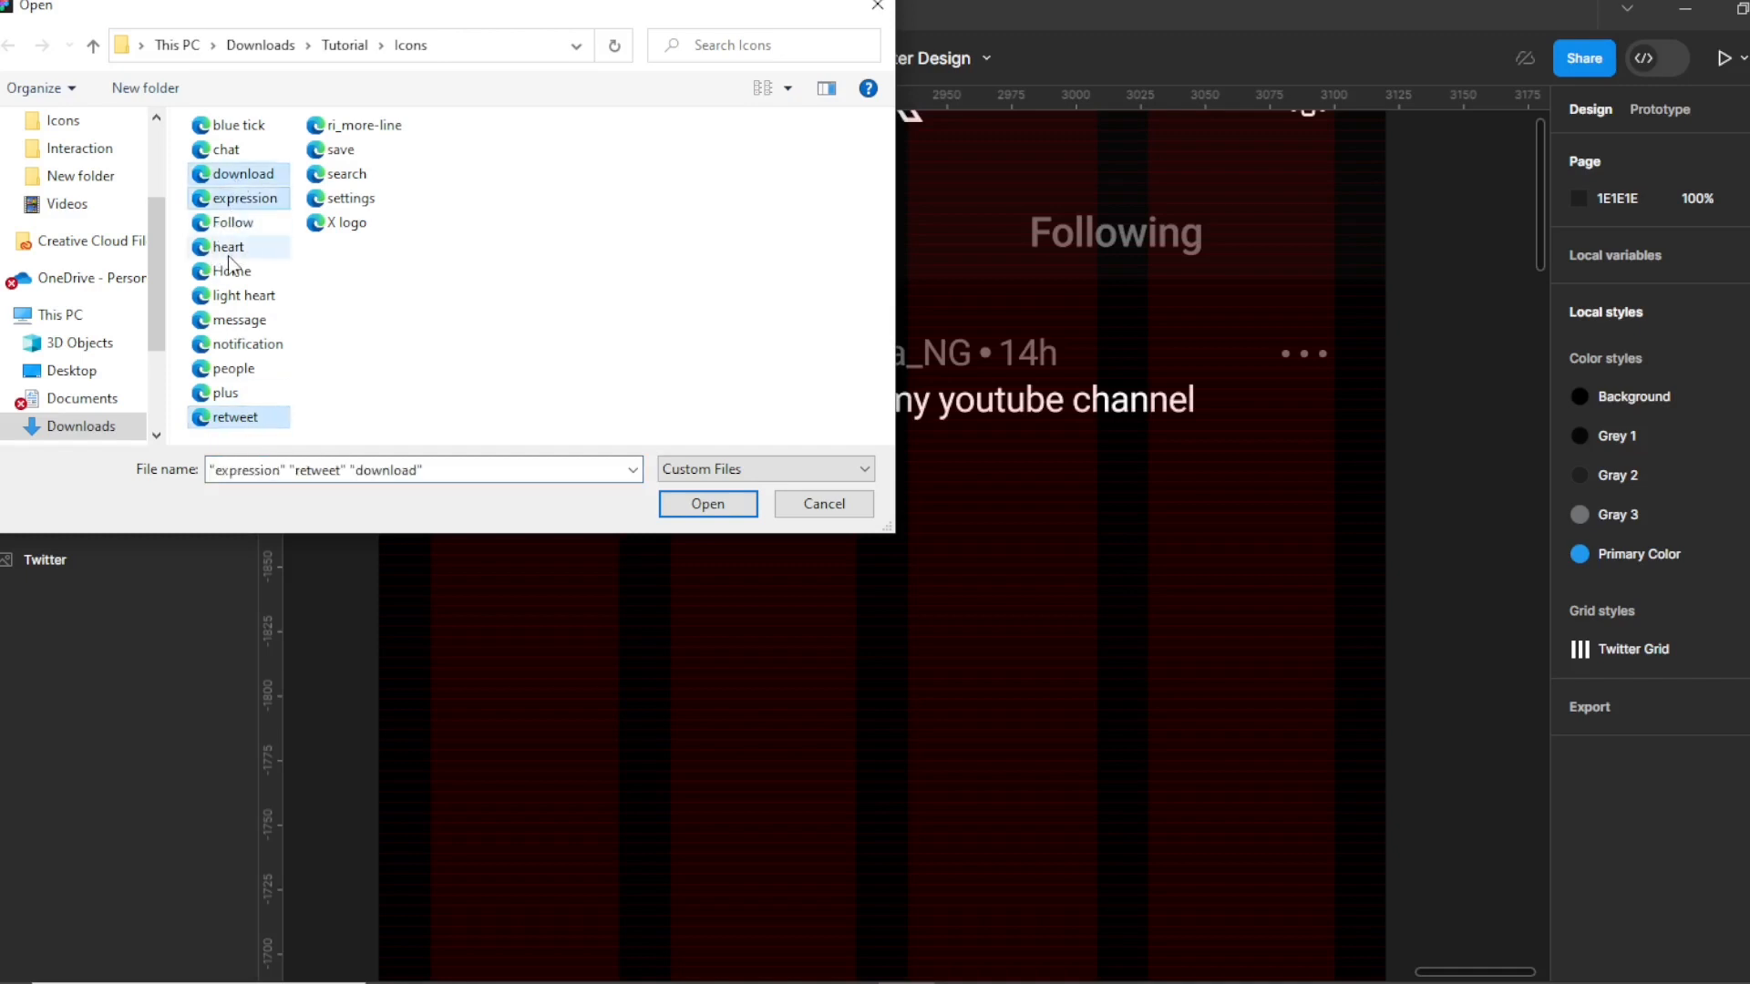
pyautogui.keyDown('ctrl'); pyautogui.click(239, 295); pyautogui.keyUp('ctrl')
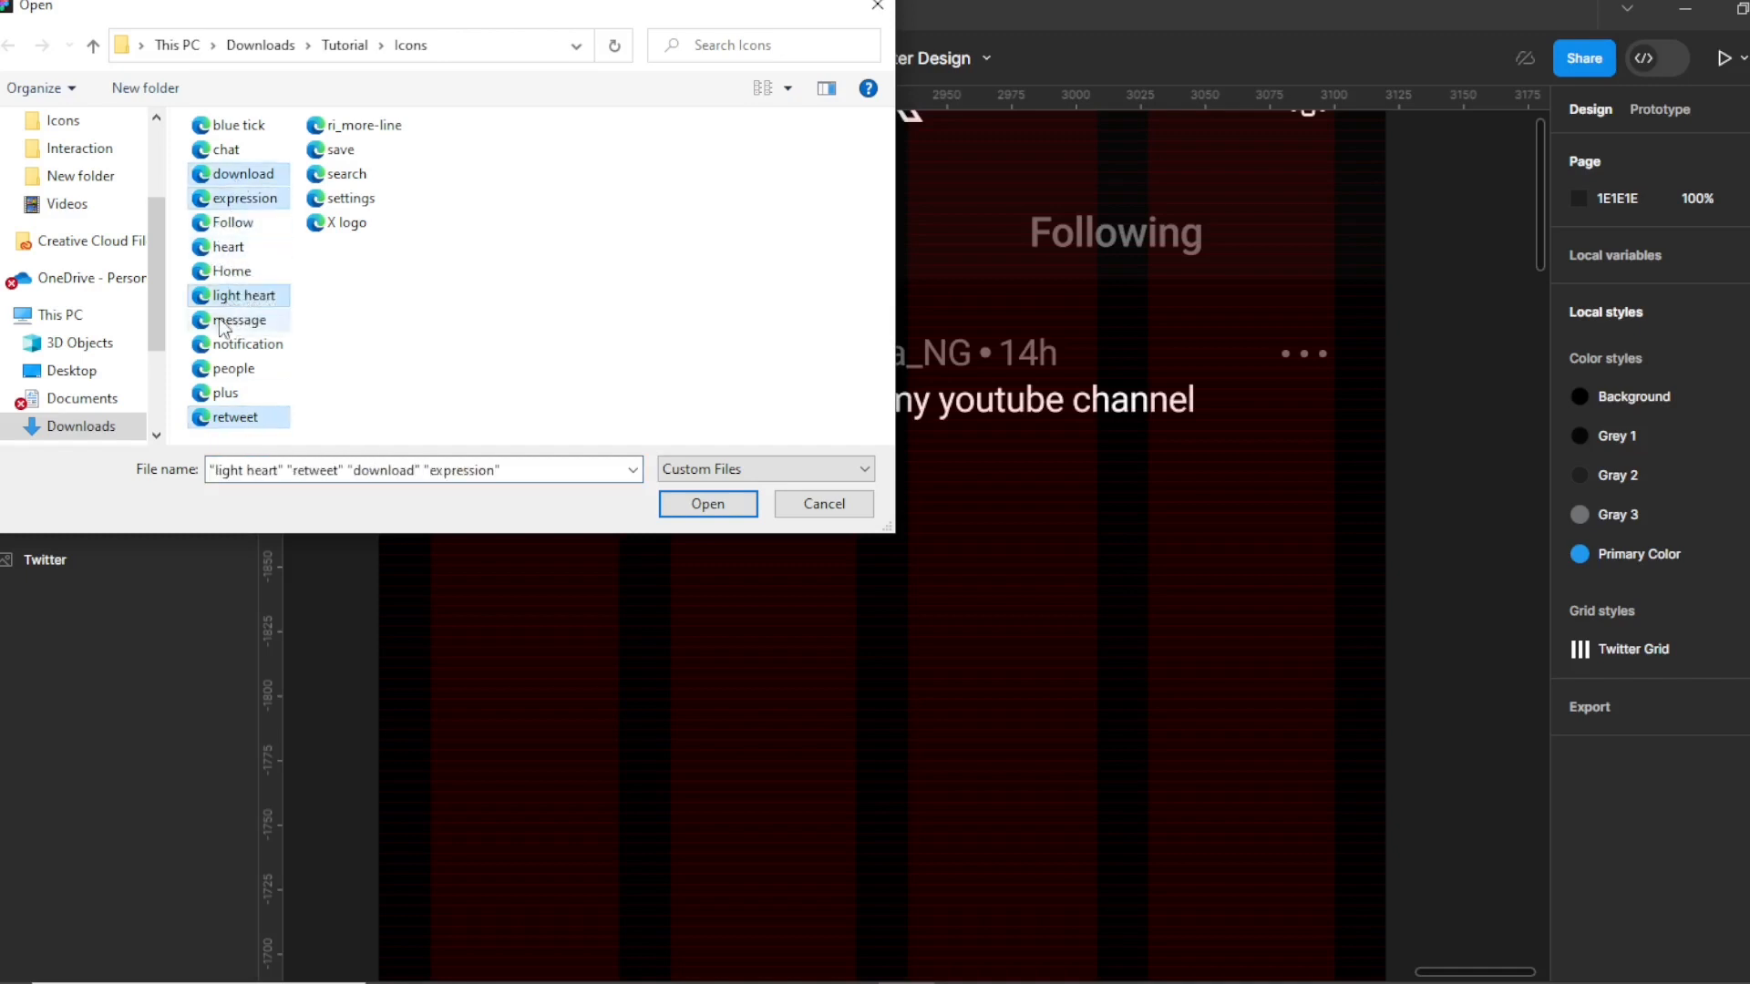
pyautogui.keyDown('ctrl'); pyautogui.click(350, 159); pyautogui.keyUp('ctrl')
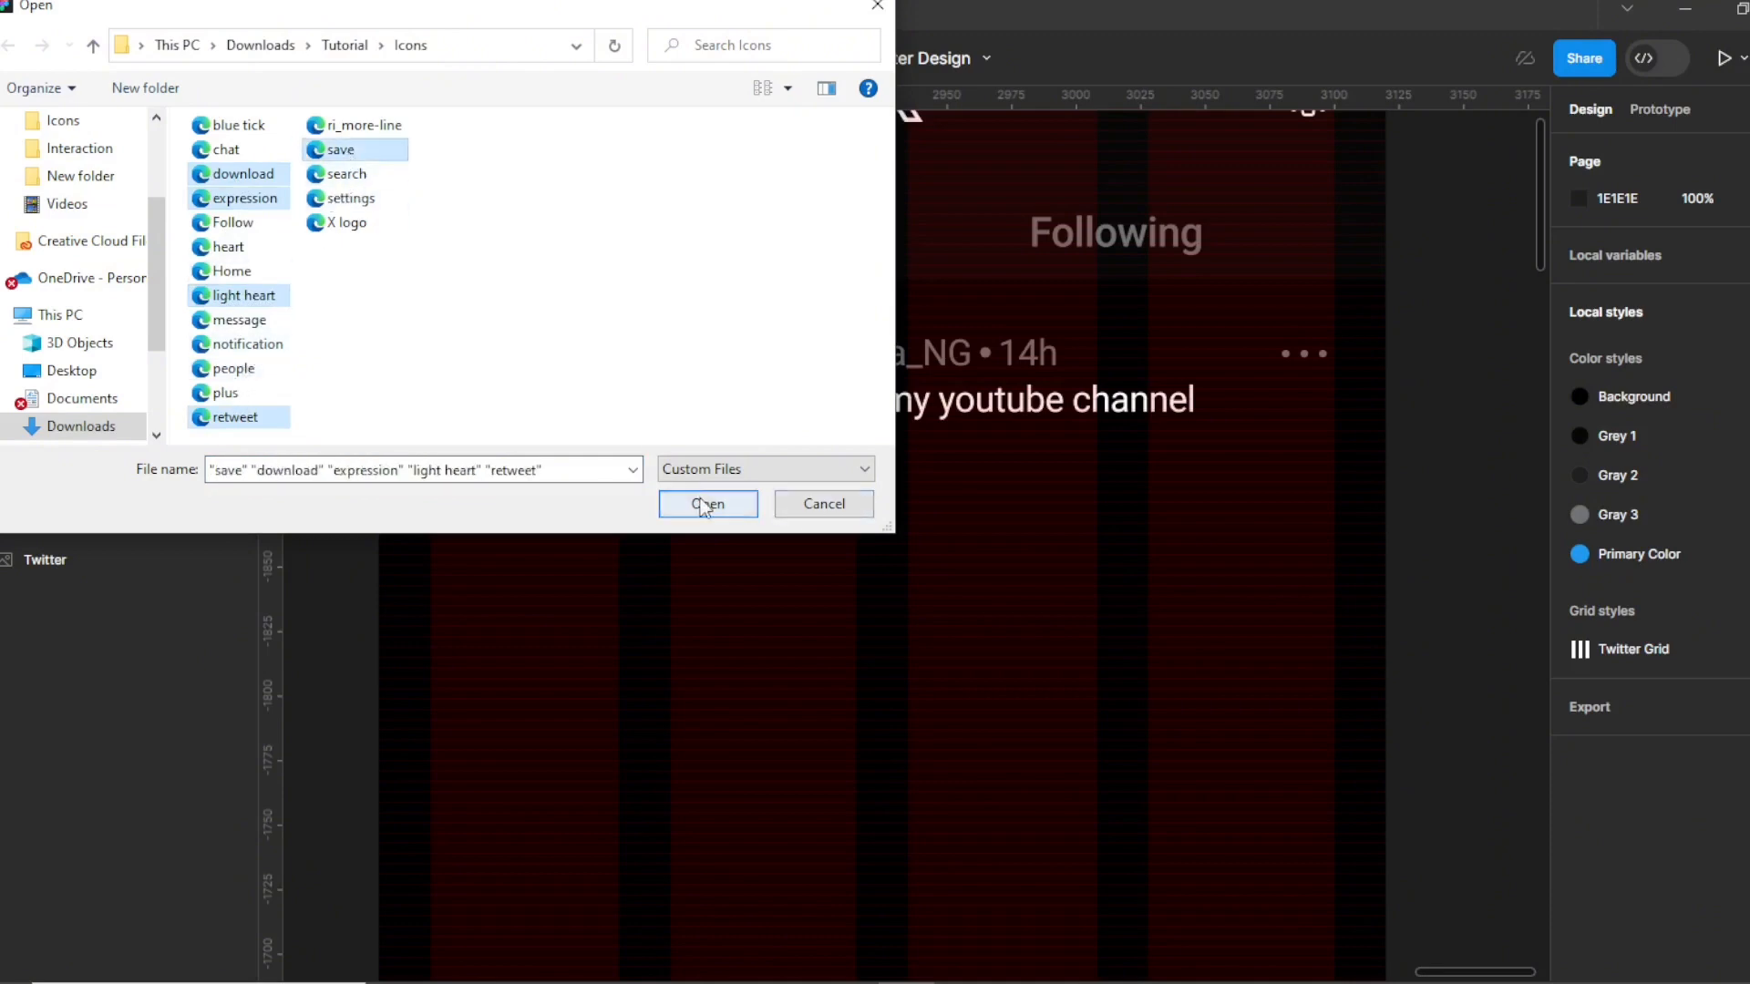
pyautogui.keyDown('ctrl'); pyautogui.click(244, 155); pyautogui.keyUp('ctrl')
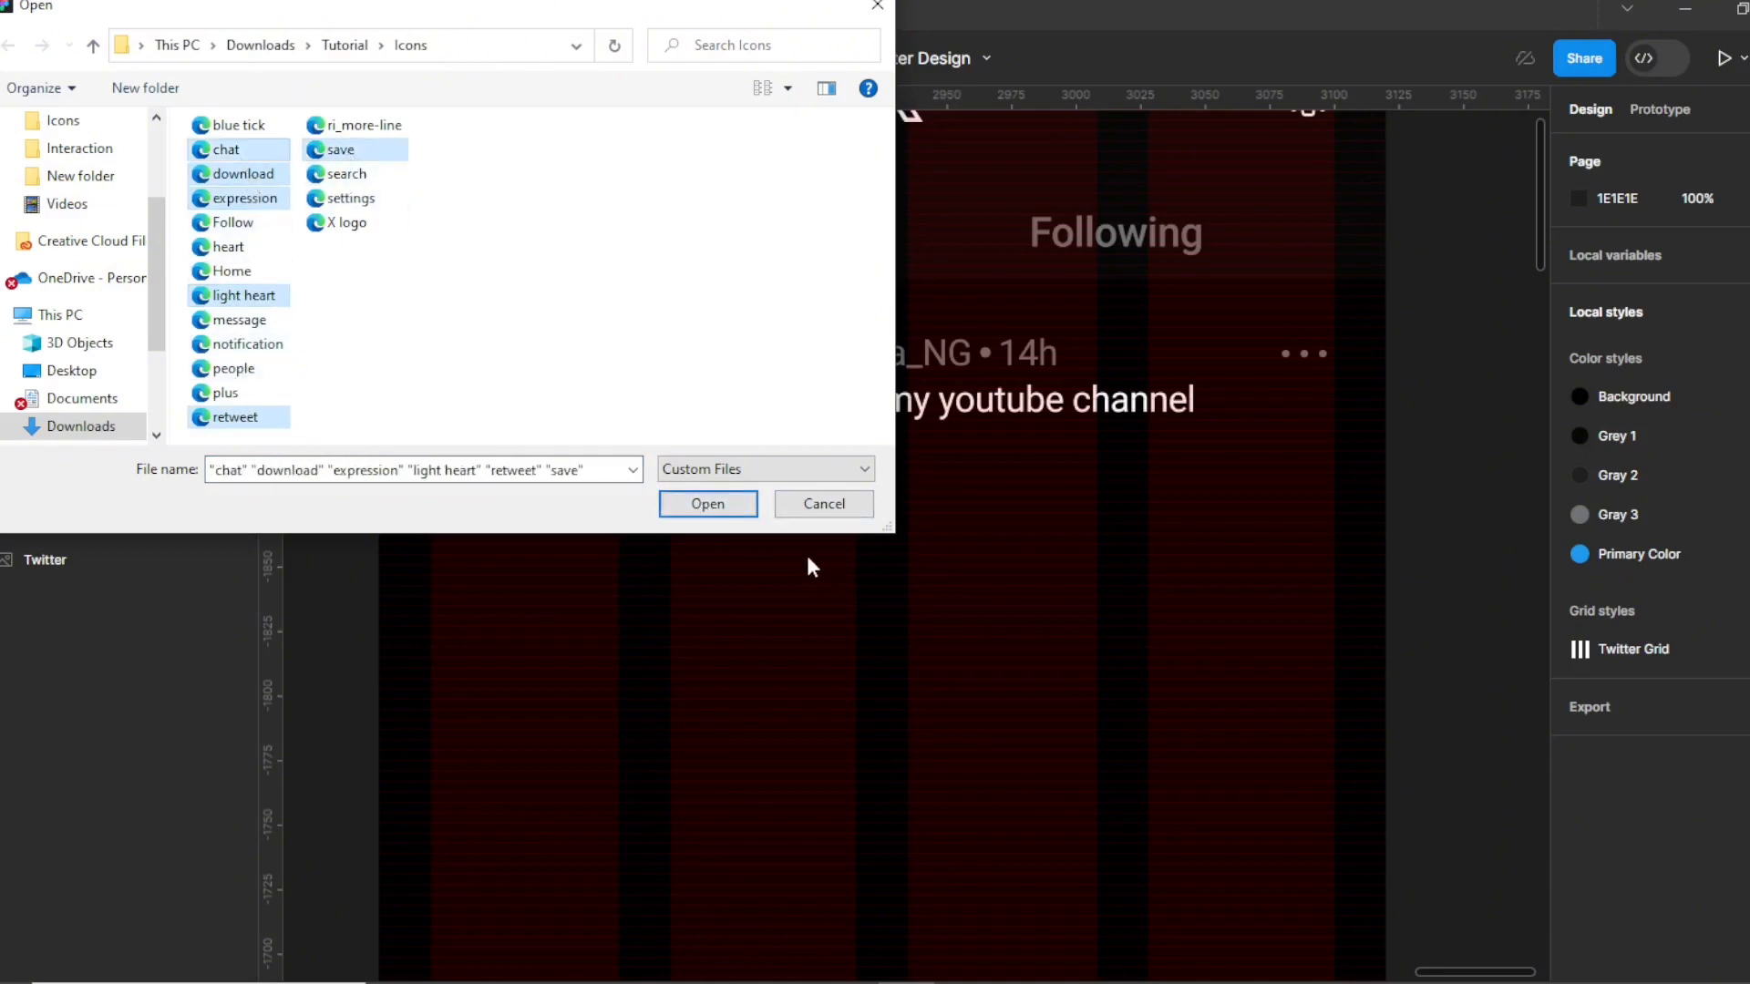
pyautogui.click(705, 503)
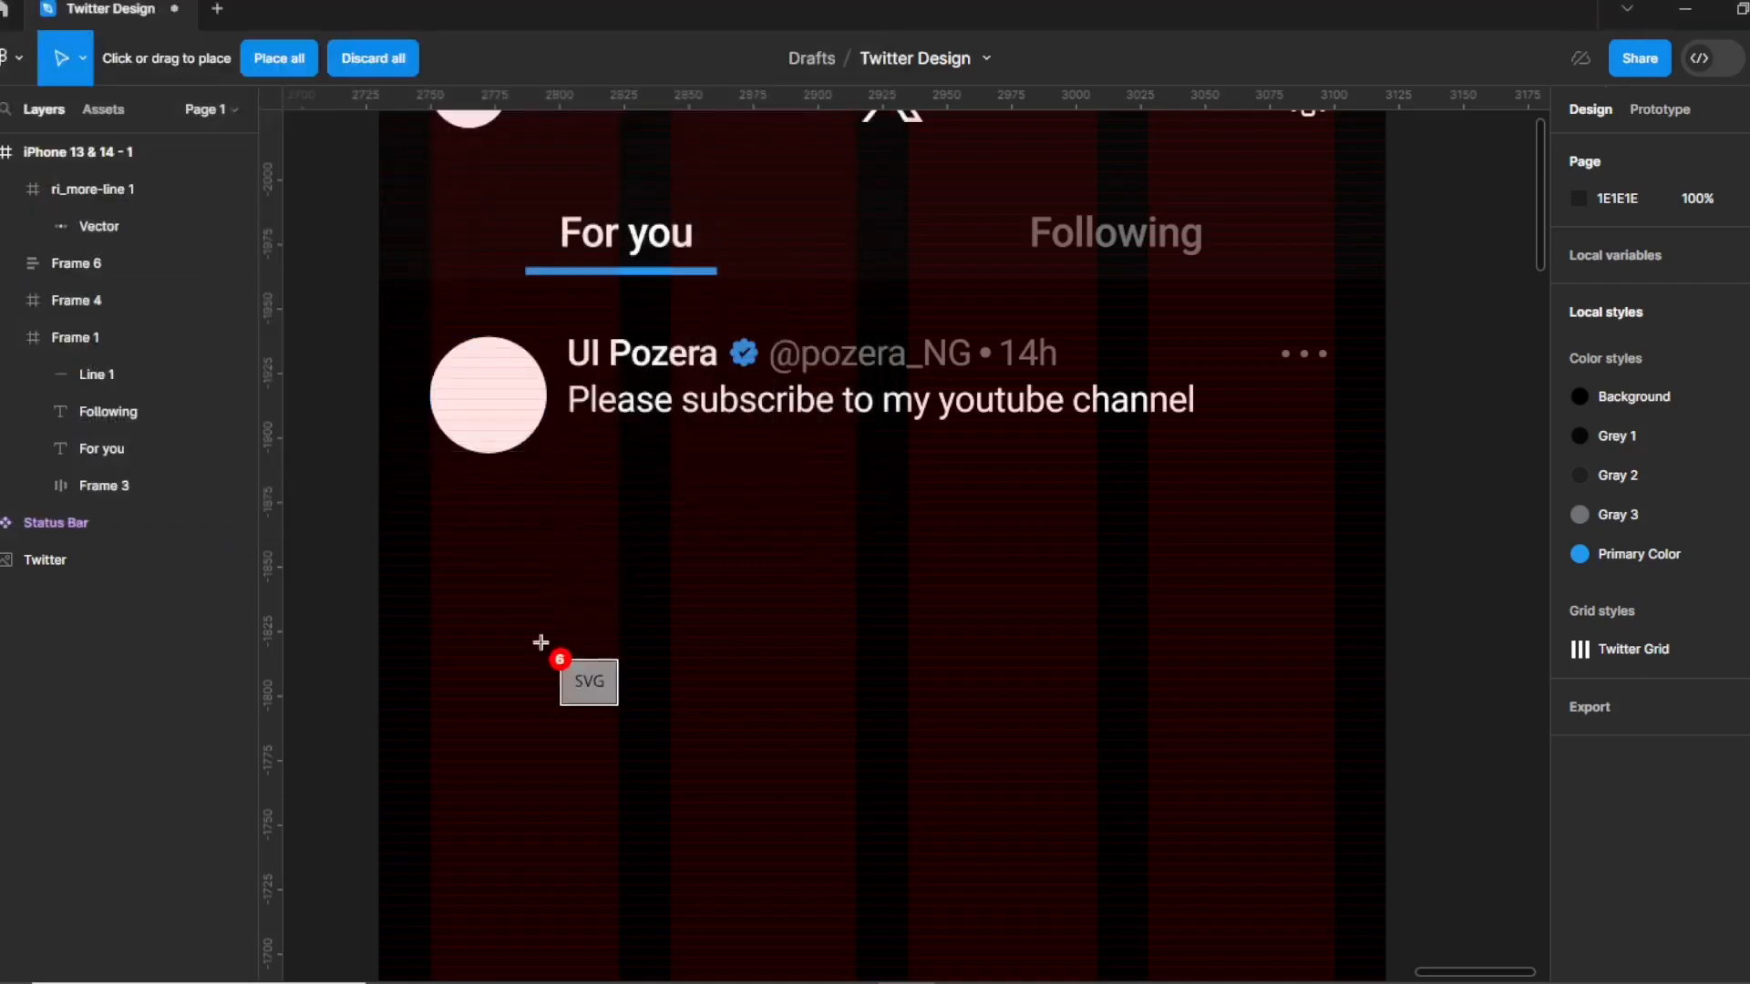
# Place the bookmark, retweet, heart, stats, share and chat icons in a row below the tweet, then select all six.
pyautogui.click(534, 646)
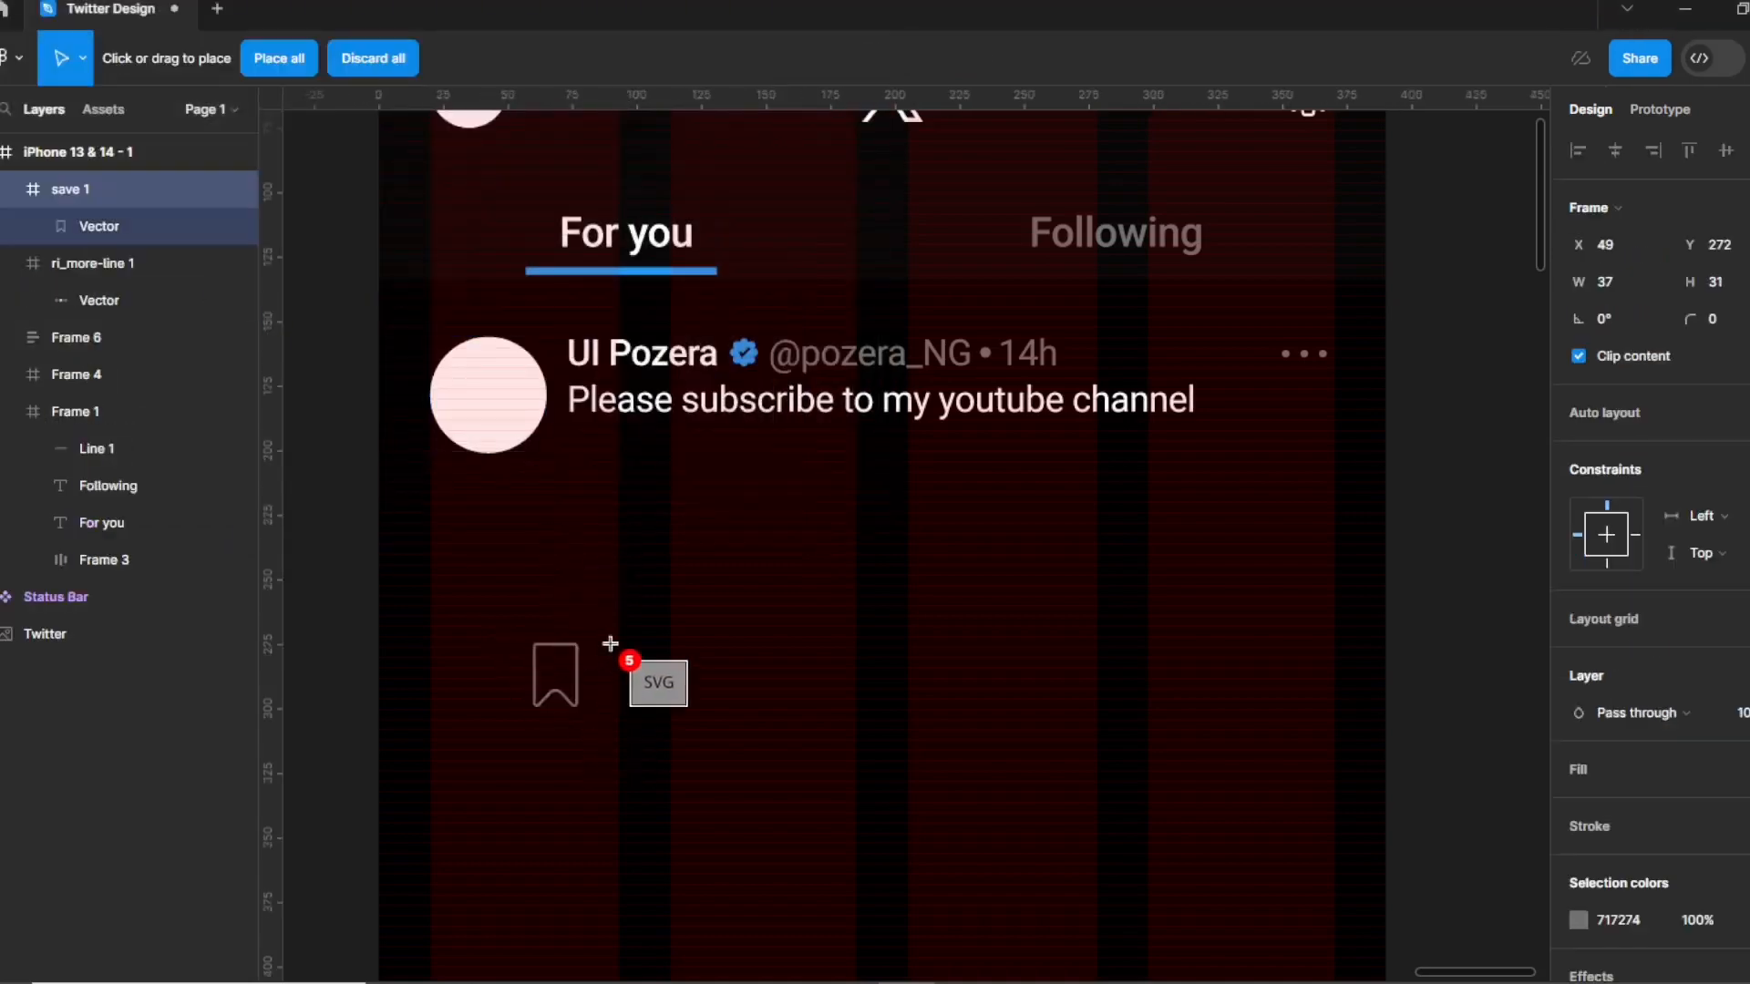
pyautogui.click(666, 649)
pyautogui.click(788, 634)
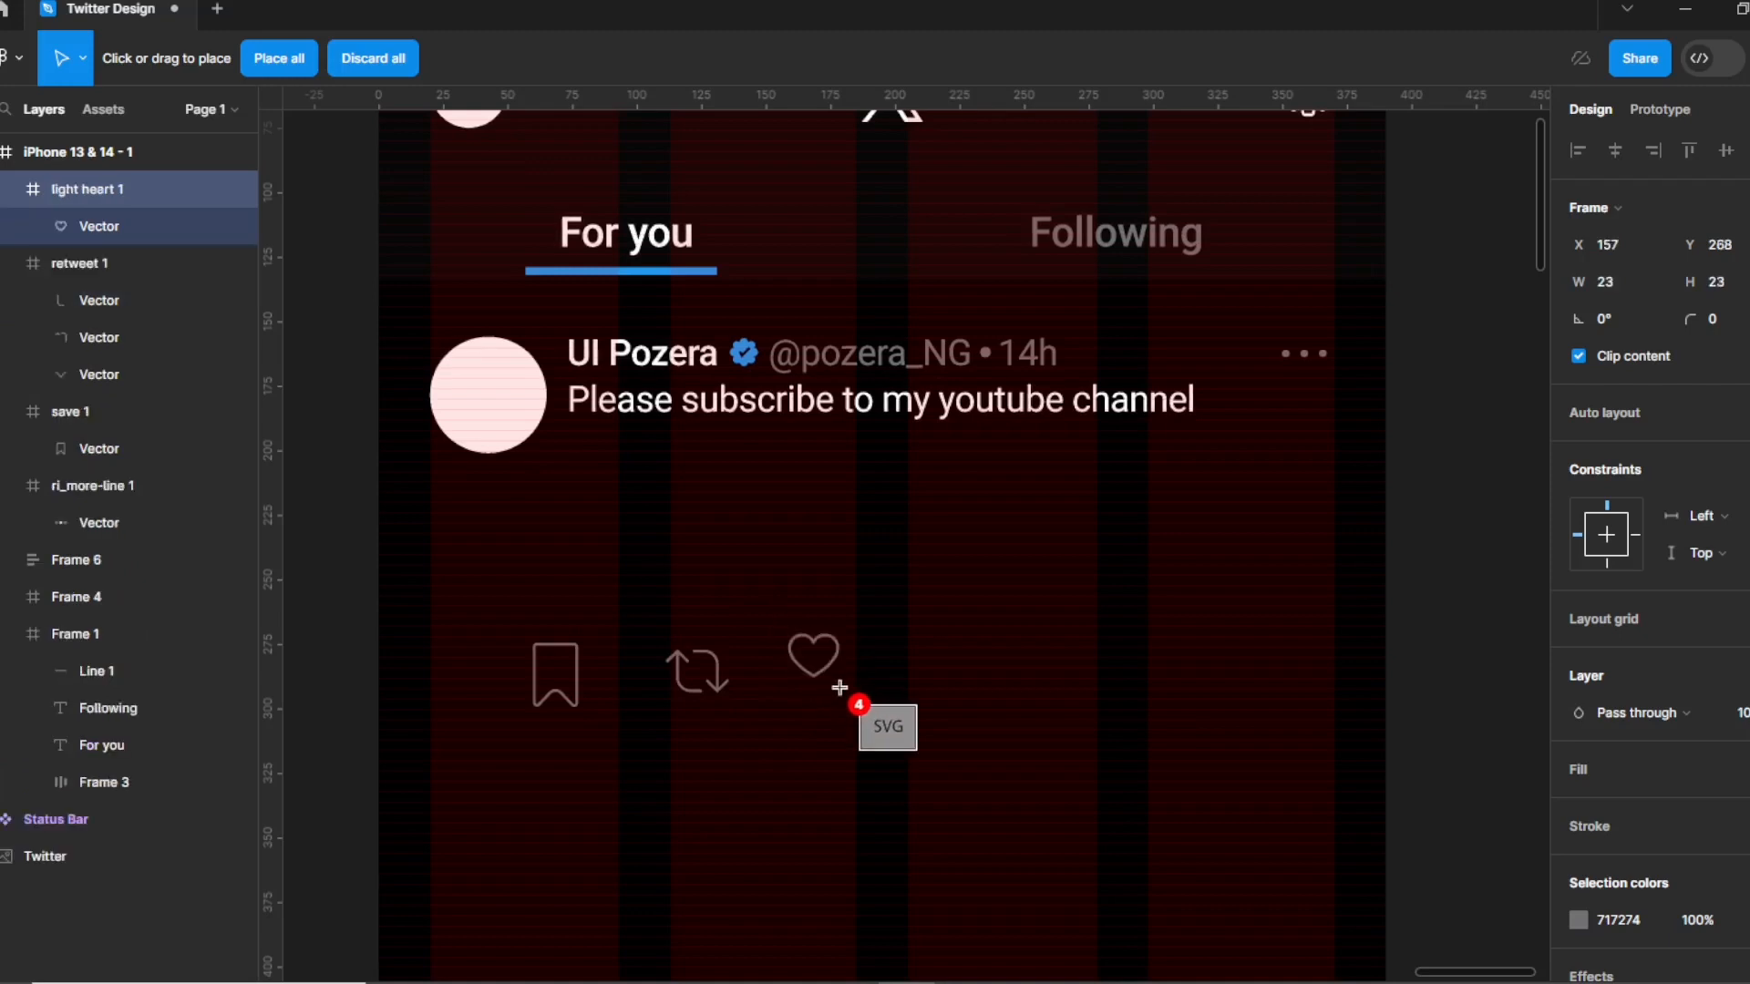
pyautogui.moveTo(936, 647); pyautogui.dragTo(980, 690)
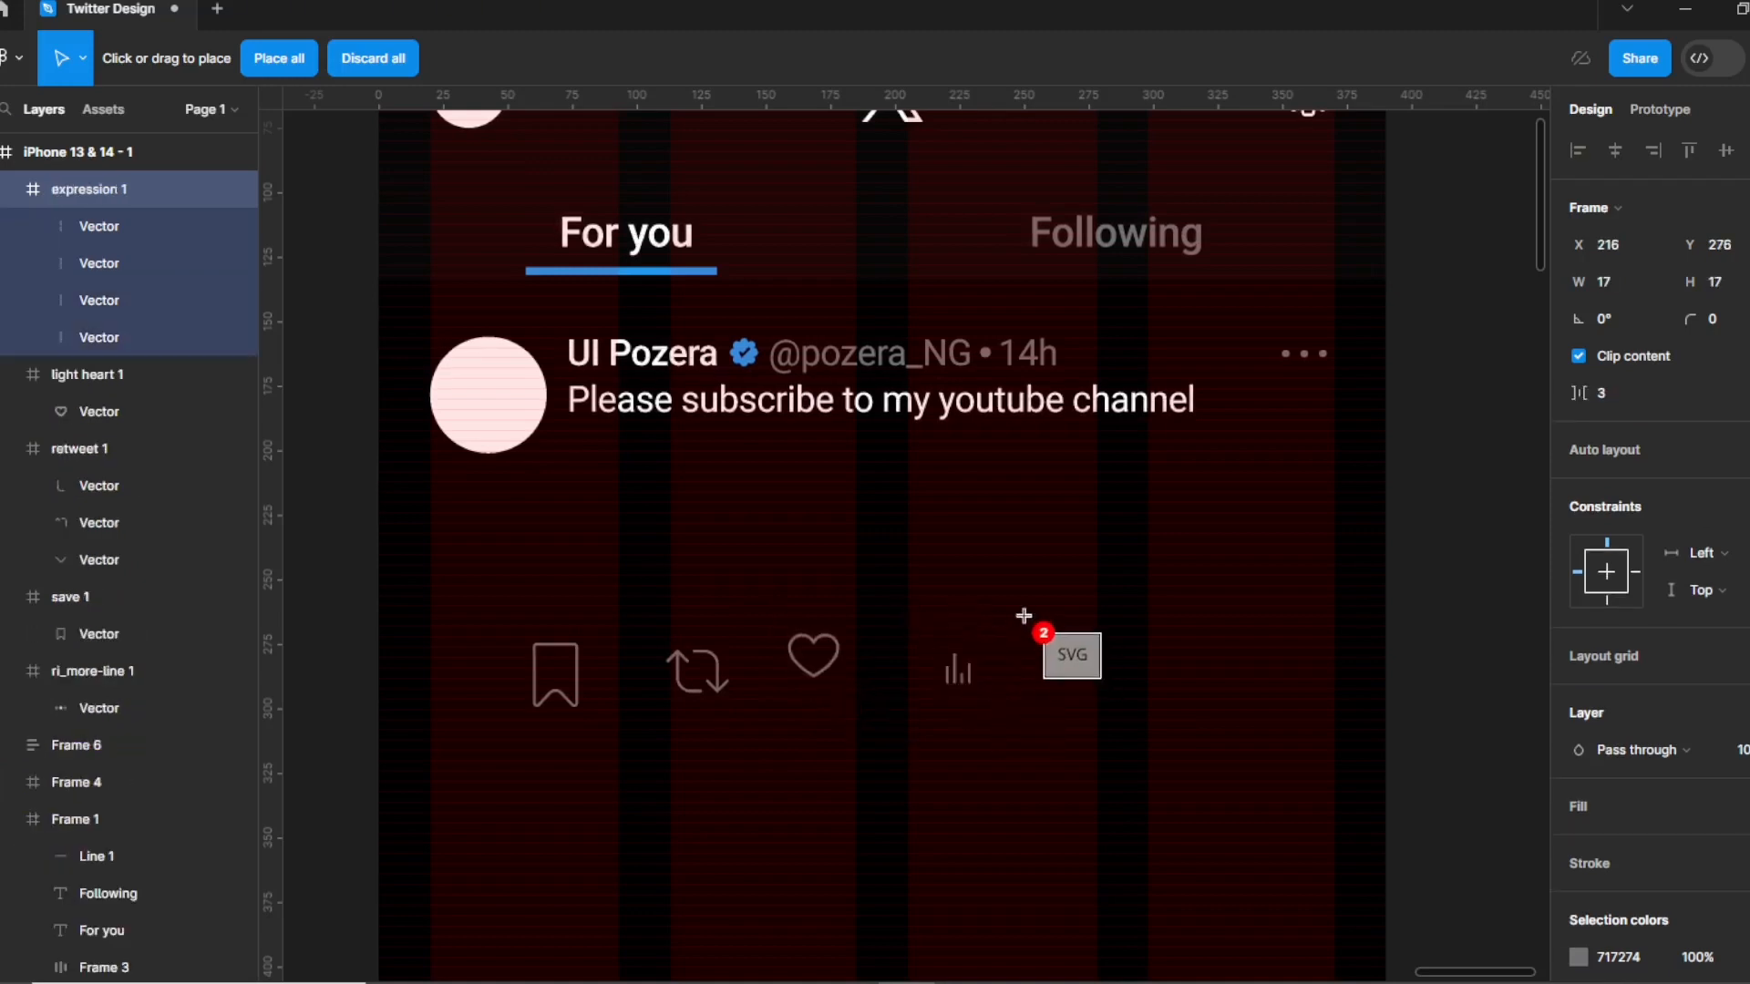
pyautogui.moveTo(1080, 658); pyautogui.dragTo(1132, 710)
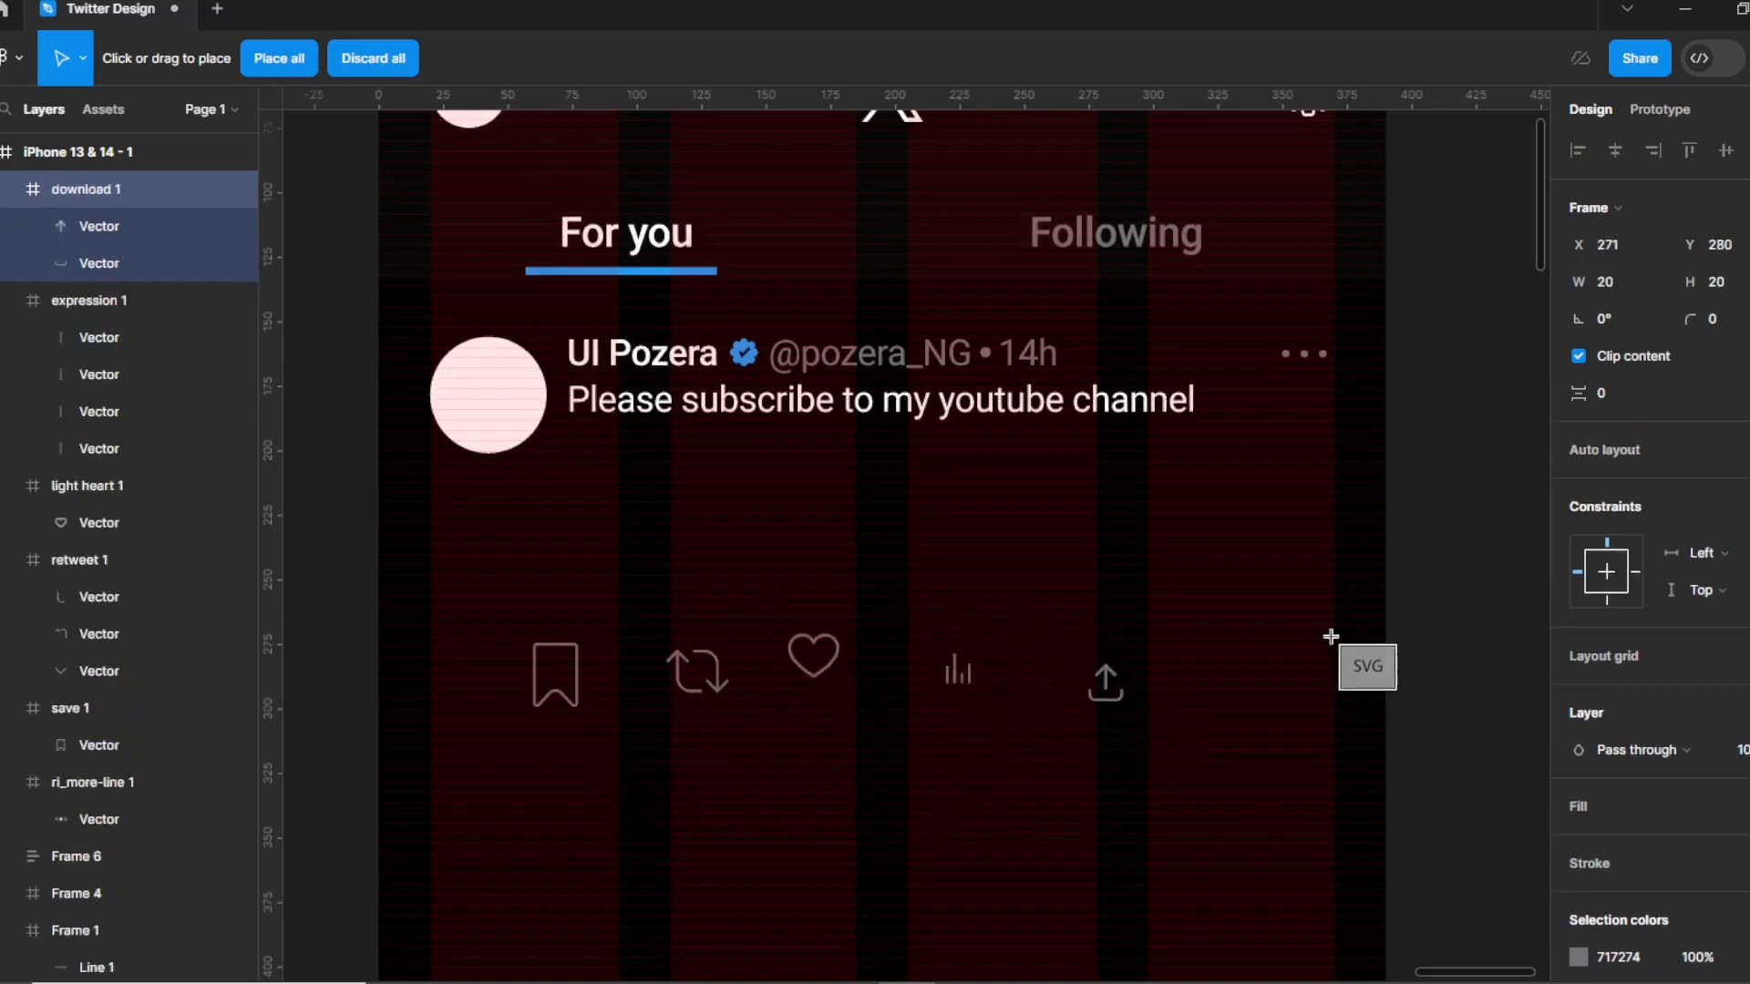
pyautogui.moveTo(1212, 625); pyautogui.dragTo(1274, 685)
pyautogui.click(1214, 751)
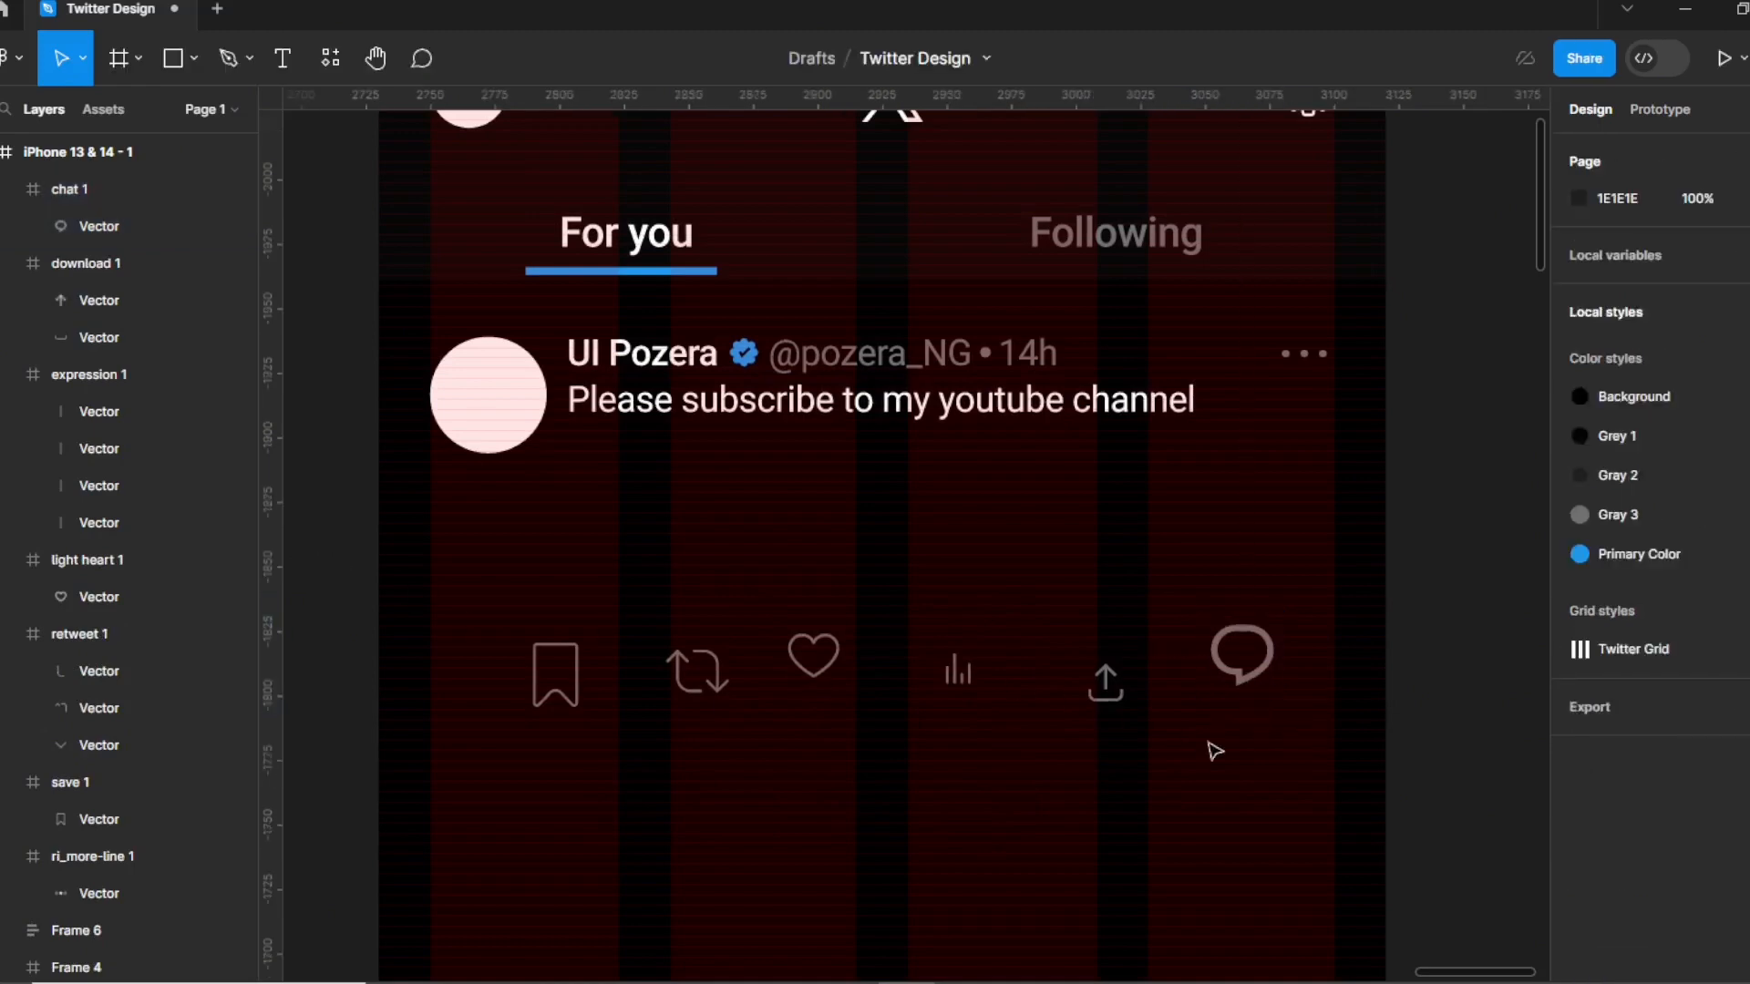
pyautogui.moveTo(330, 557); pyautogui.dragTo(1316, 812)
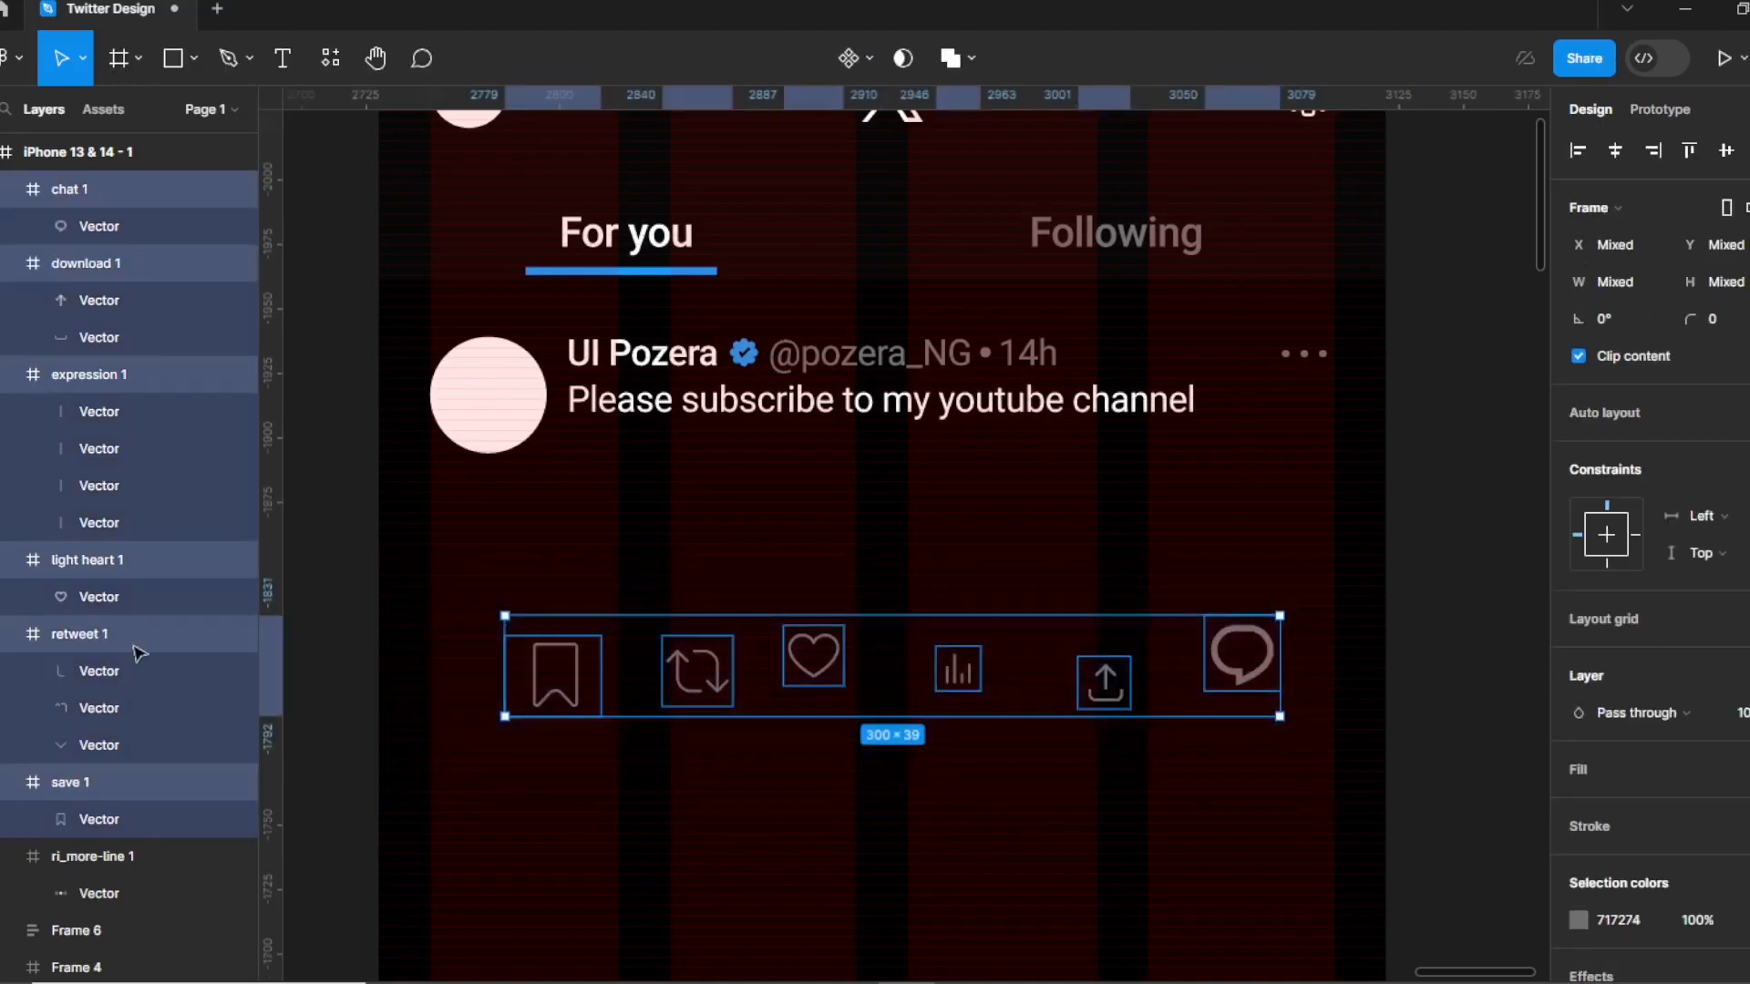
# Resize all six selected action icons to 18 × 18.
pyautogui.click(1622, 278)
pyautogui.write('18')
pyautogui.press('Tab')
pyautogui.write('18')
pyautogui.press('Return')
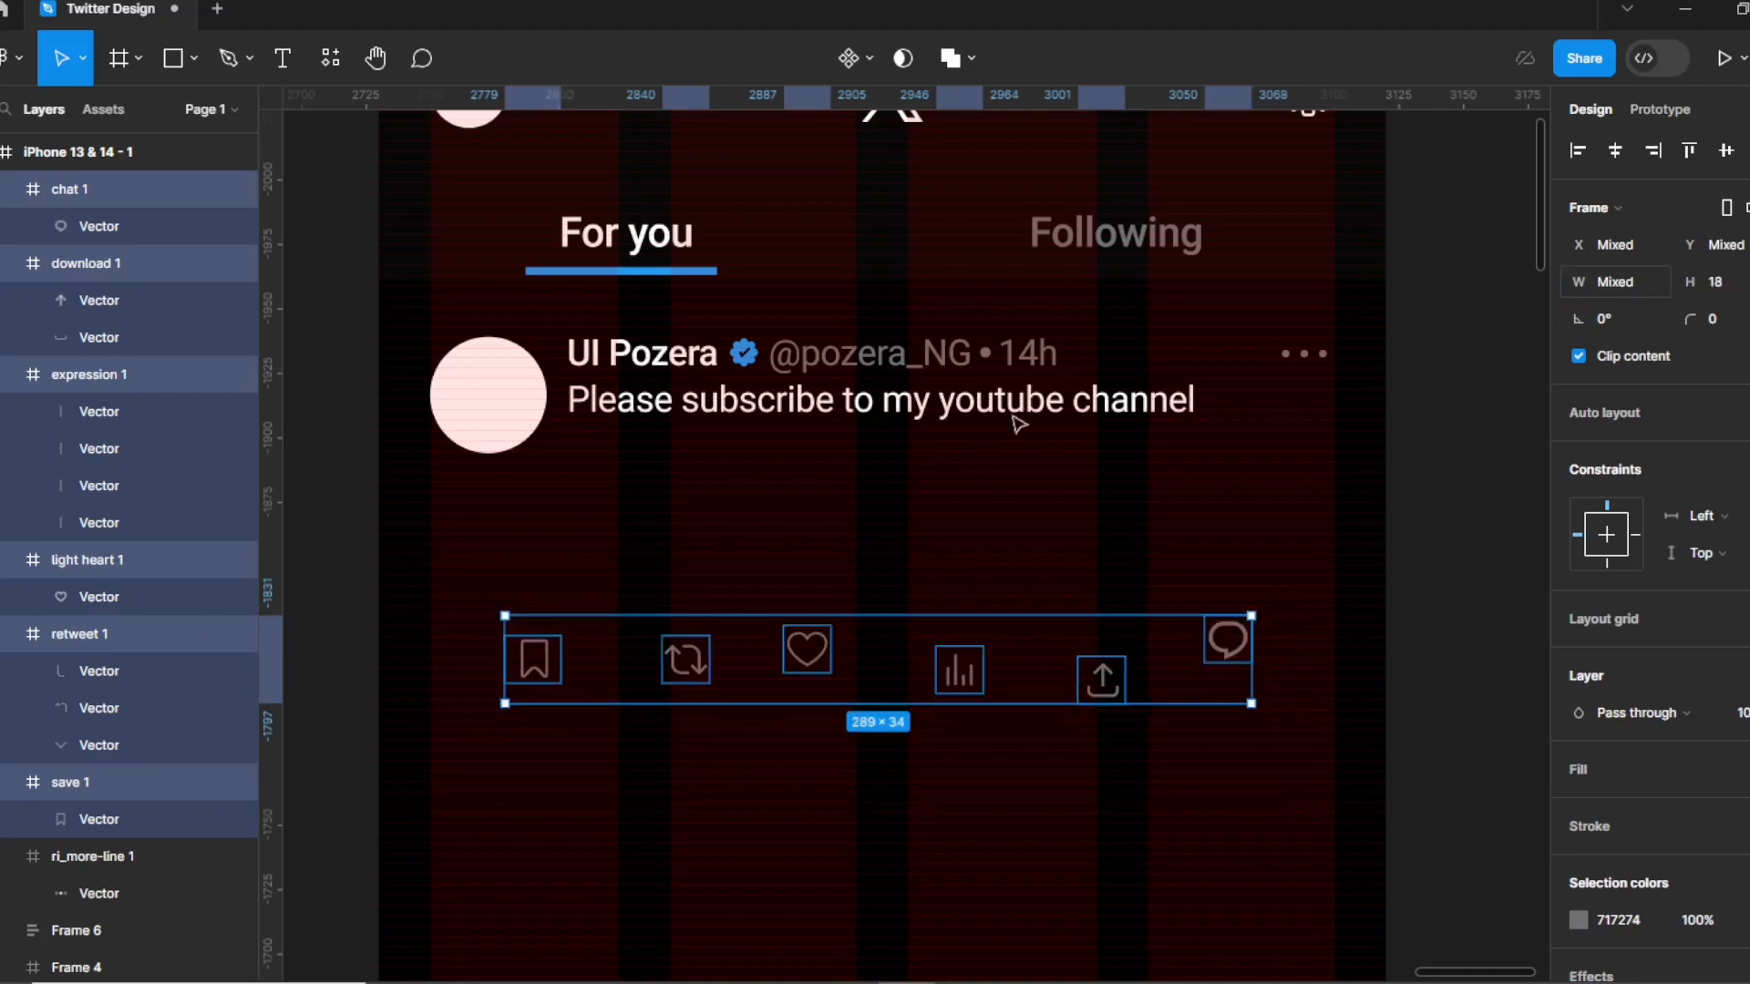
# Move the chat icon under the tweet text and start a text label beside it.
pyautogui.click(949, 730)
pyautogui.moveTo(1253, 647); pyautogui.dragTo(602, 483)
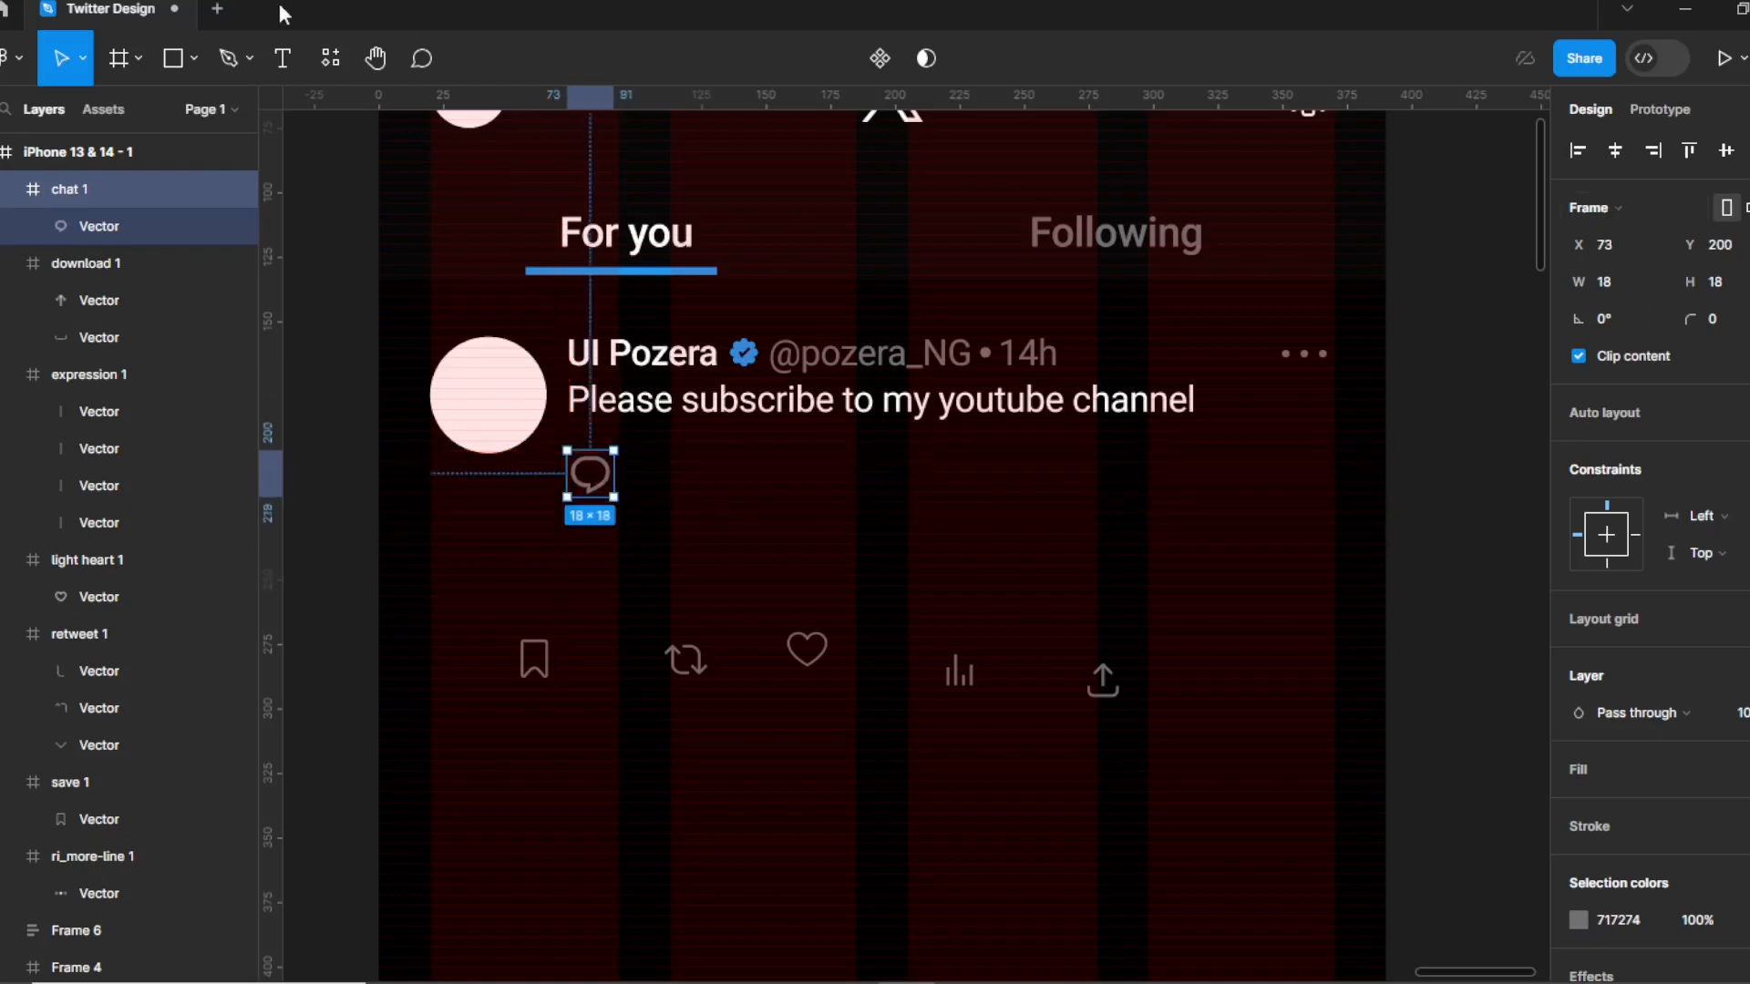
pyautogui.click(283, 60)
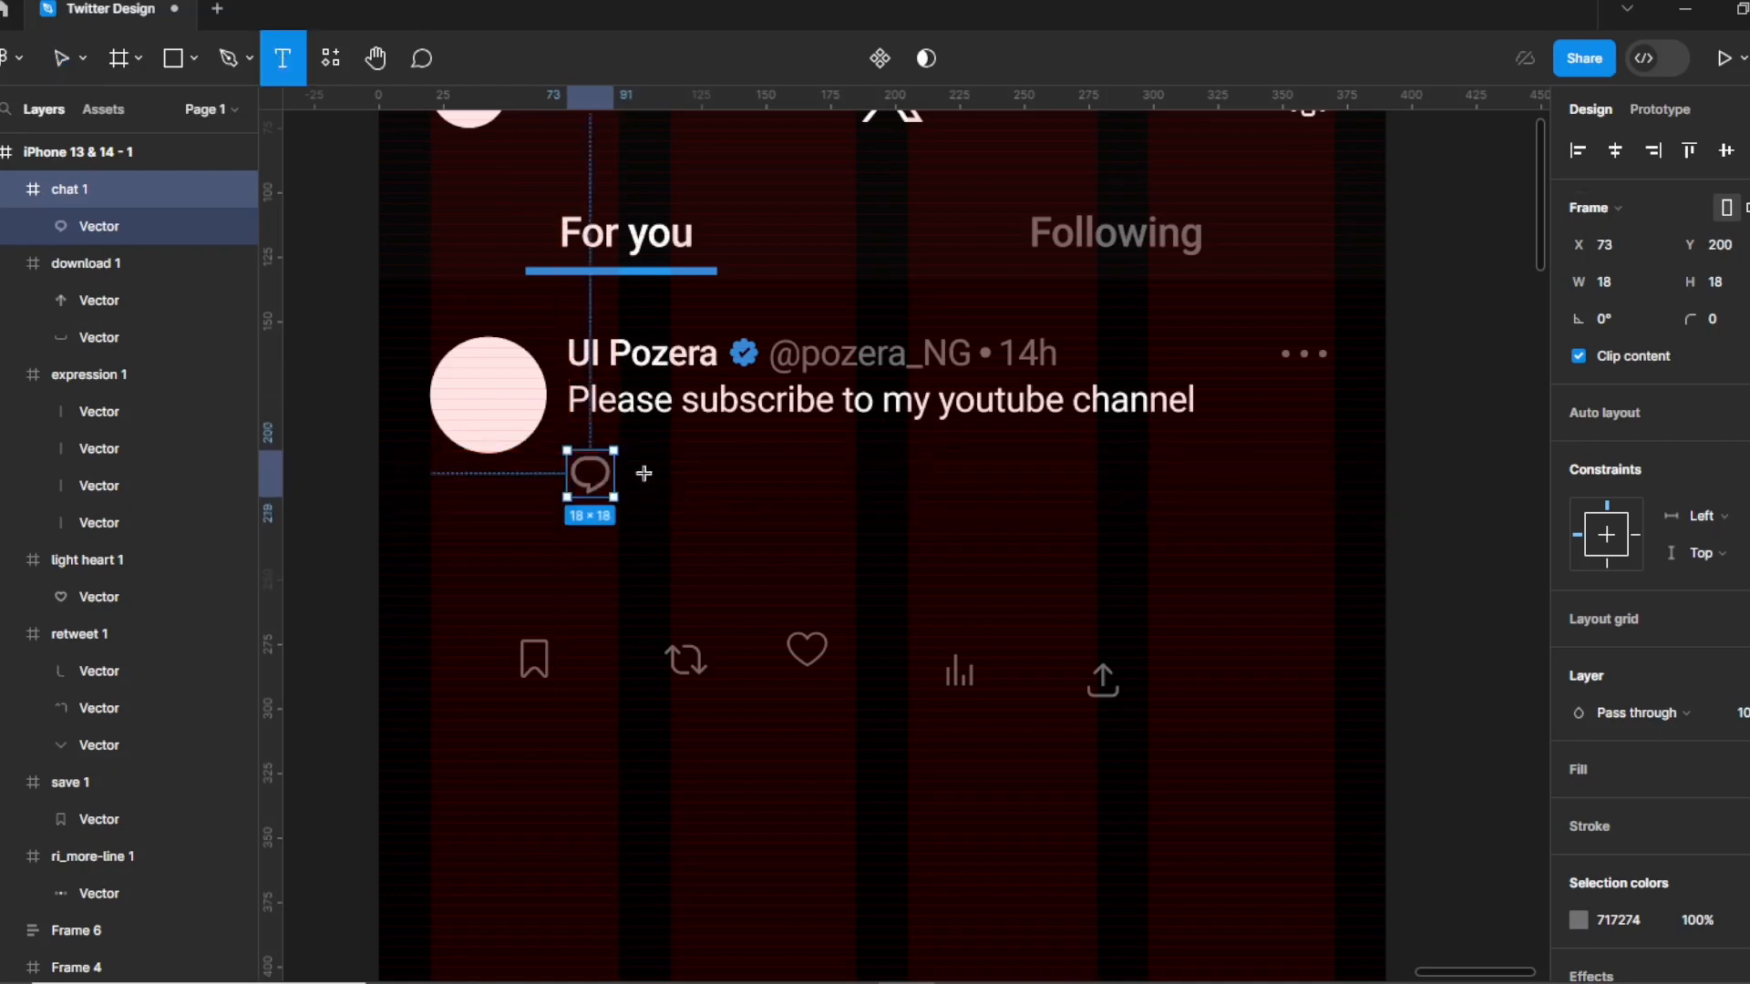
pyautogui.click(637, 465)
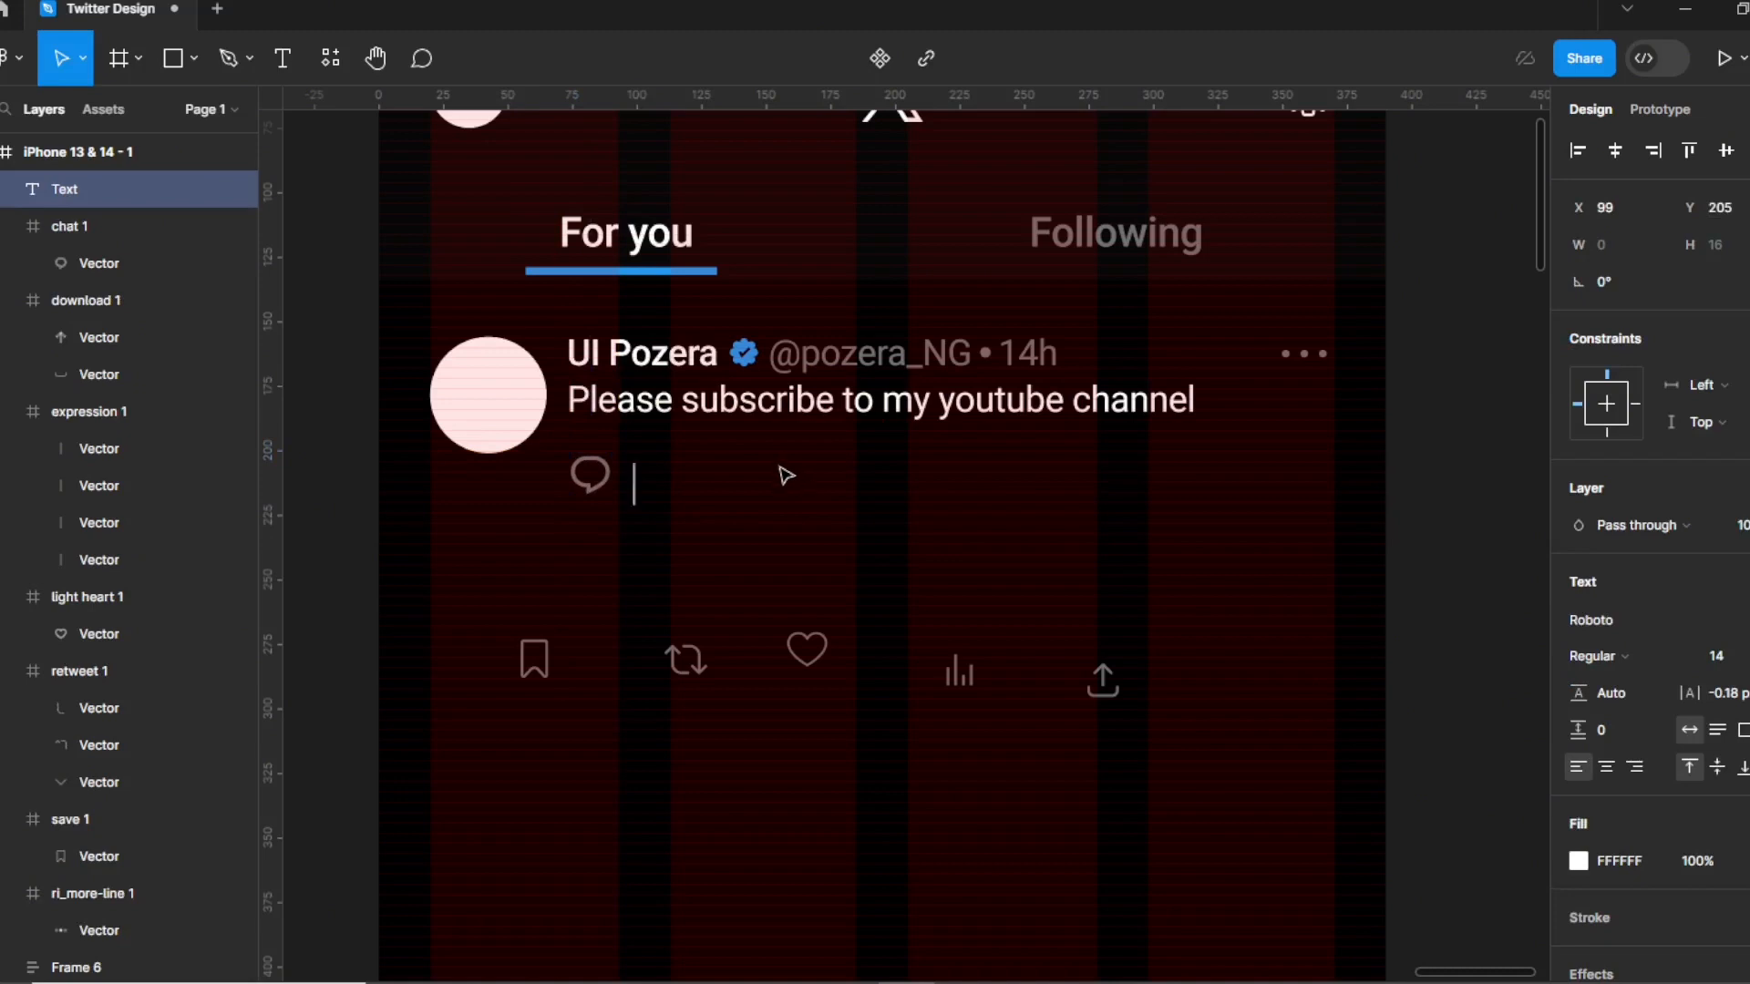
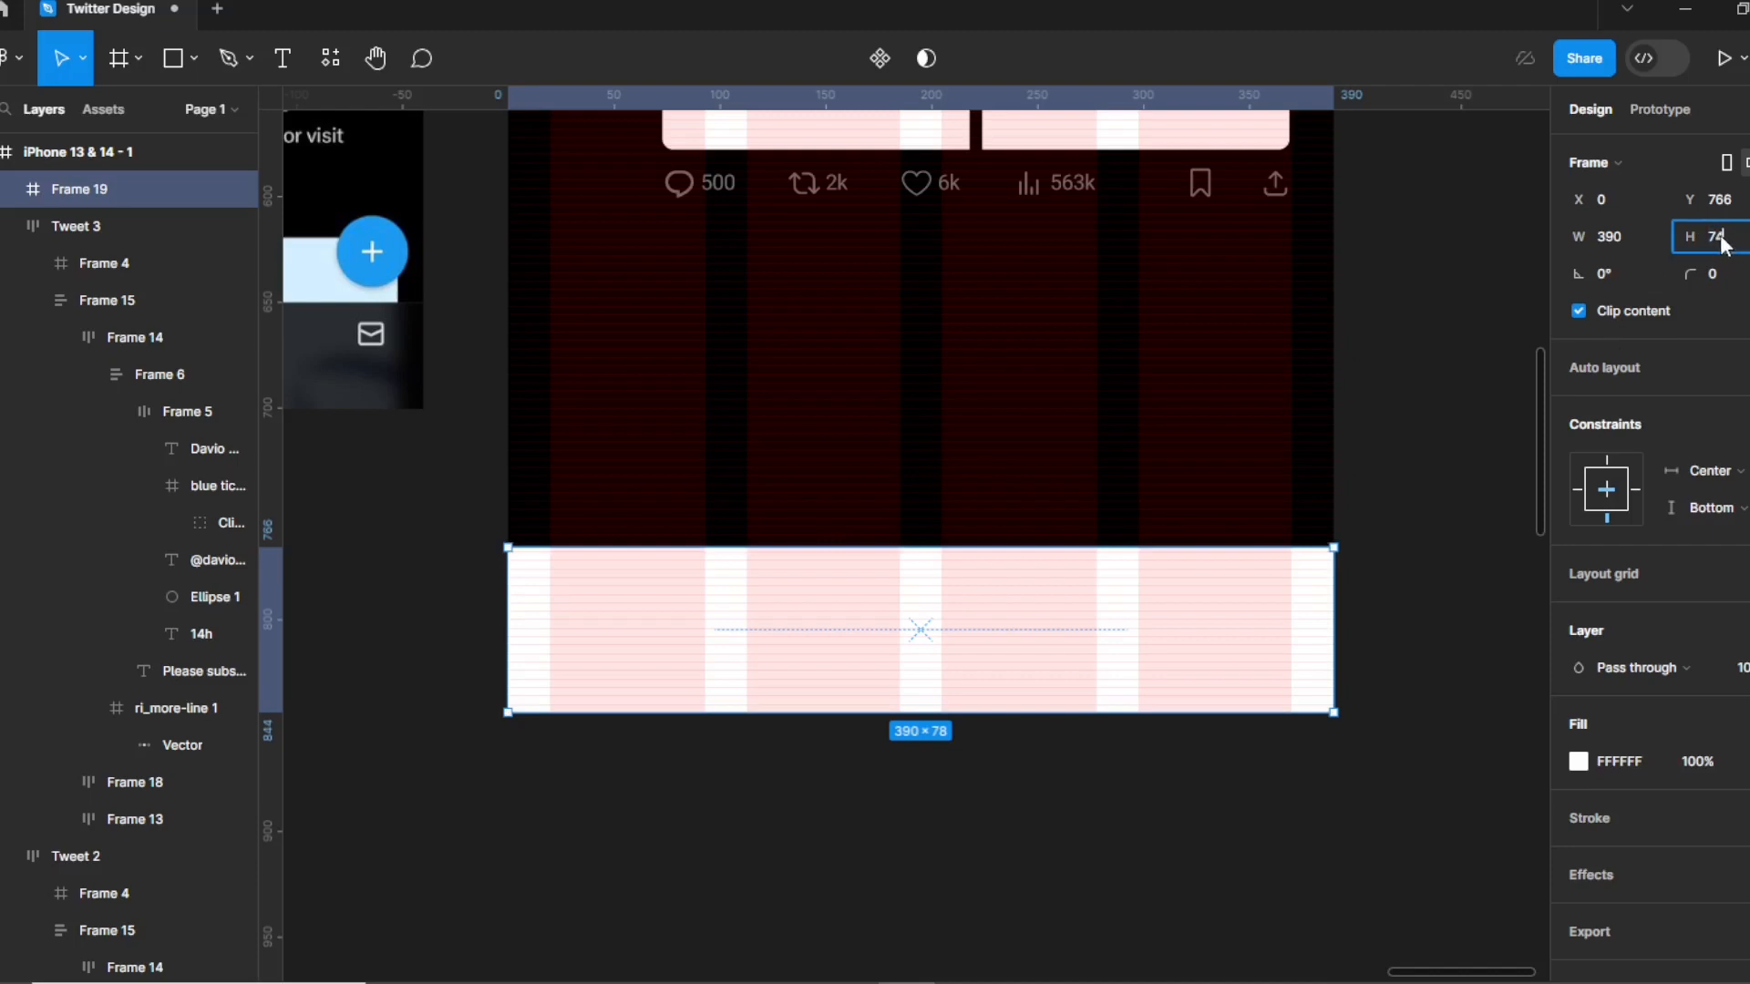
# Set Frame 19's height to 74.
pyautogui.write('74')
pyautogui.press('Return')
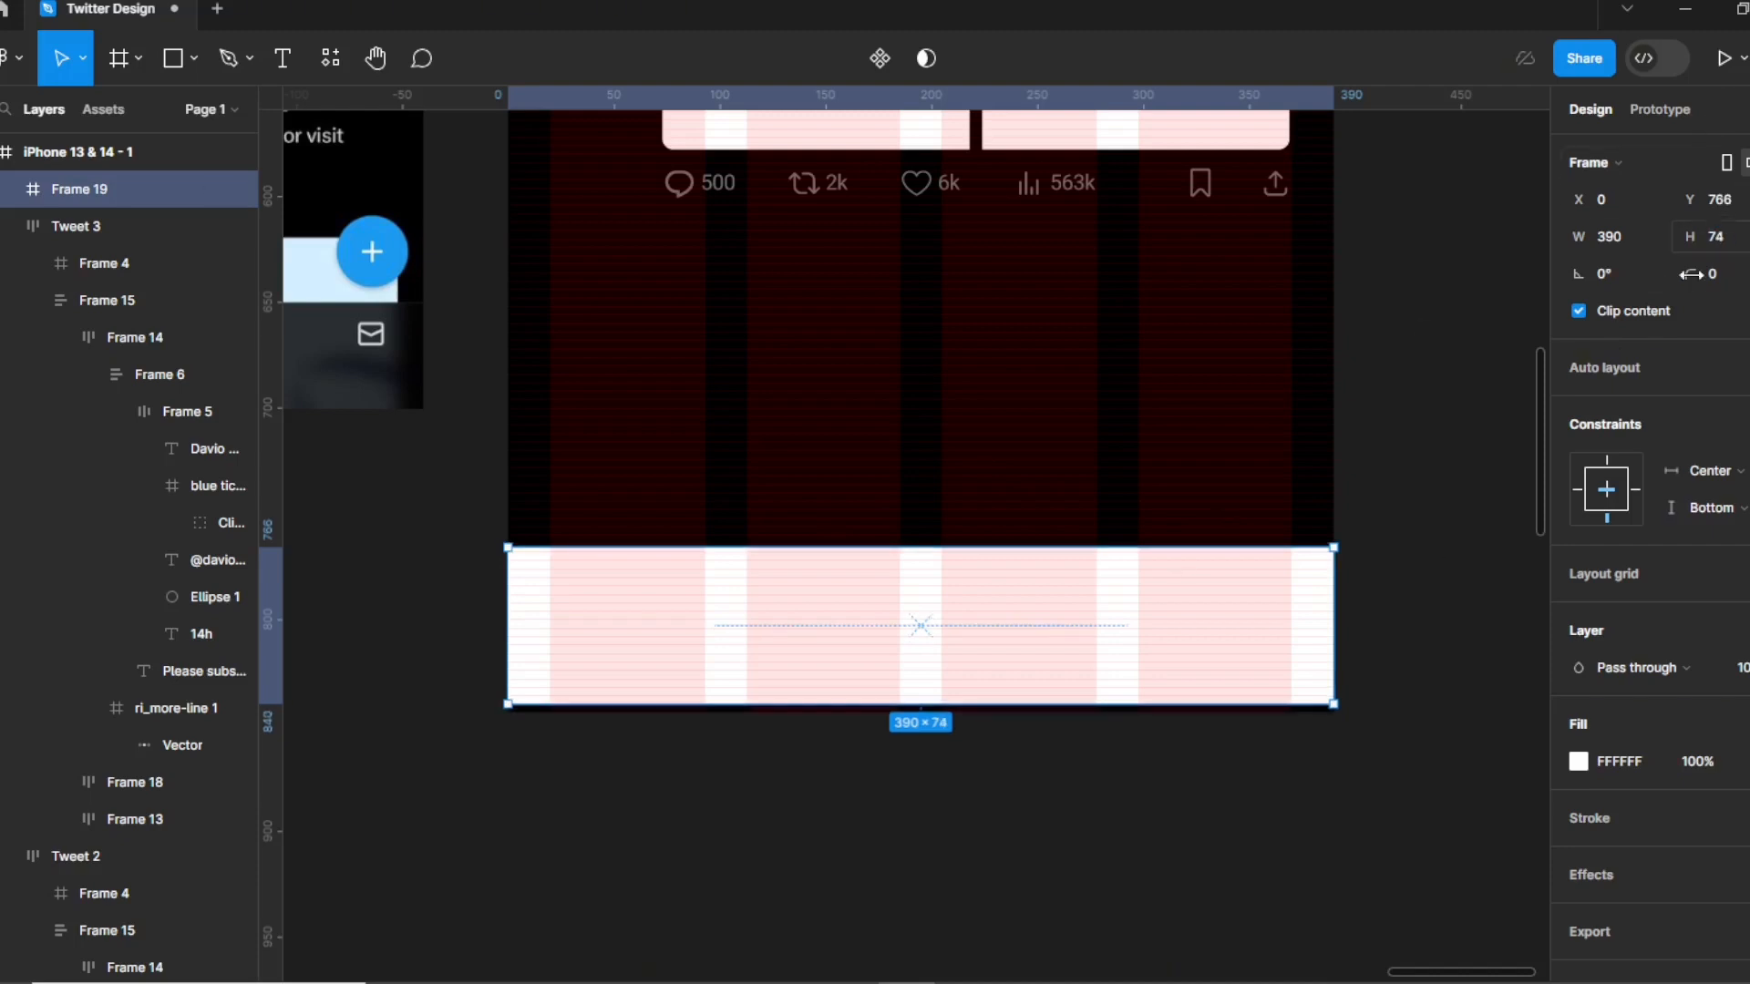
# Nudge Frame 19 down and drag it out of the iPhone frame to stand alone.
pyautogui.press('Down')
pyautogui.press('Down')
pyautogui.press('Down')
pyautogui.press('Down')
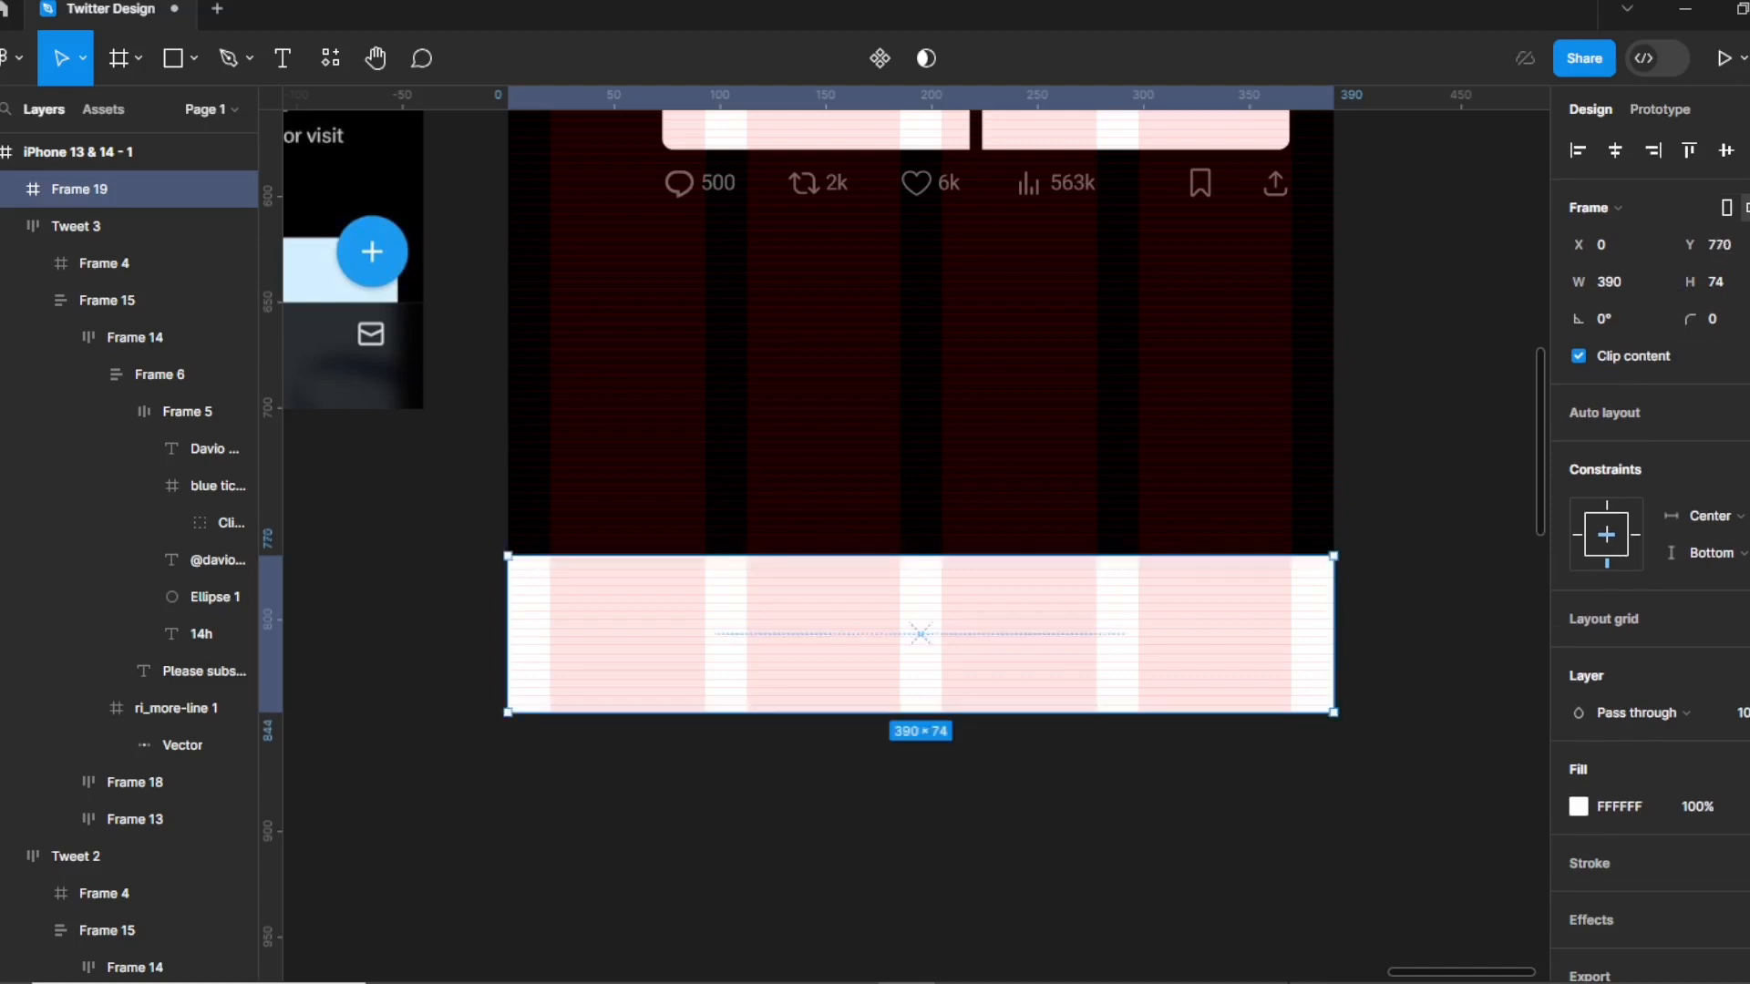
pyautogui.moveTo(1403, 971); pyautogui.dragTo(1326, 975)
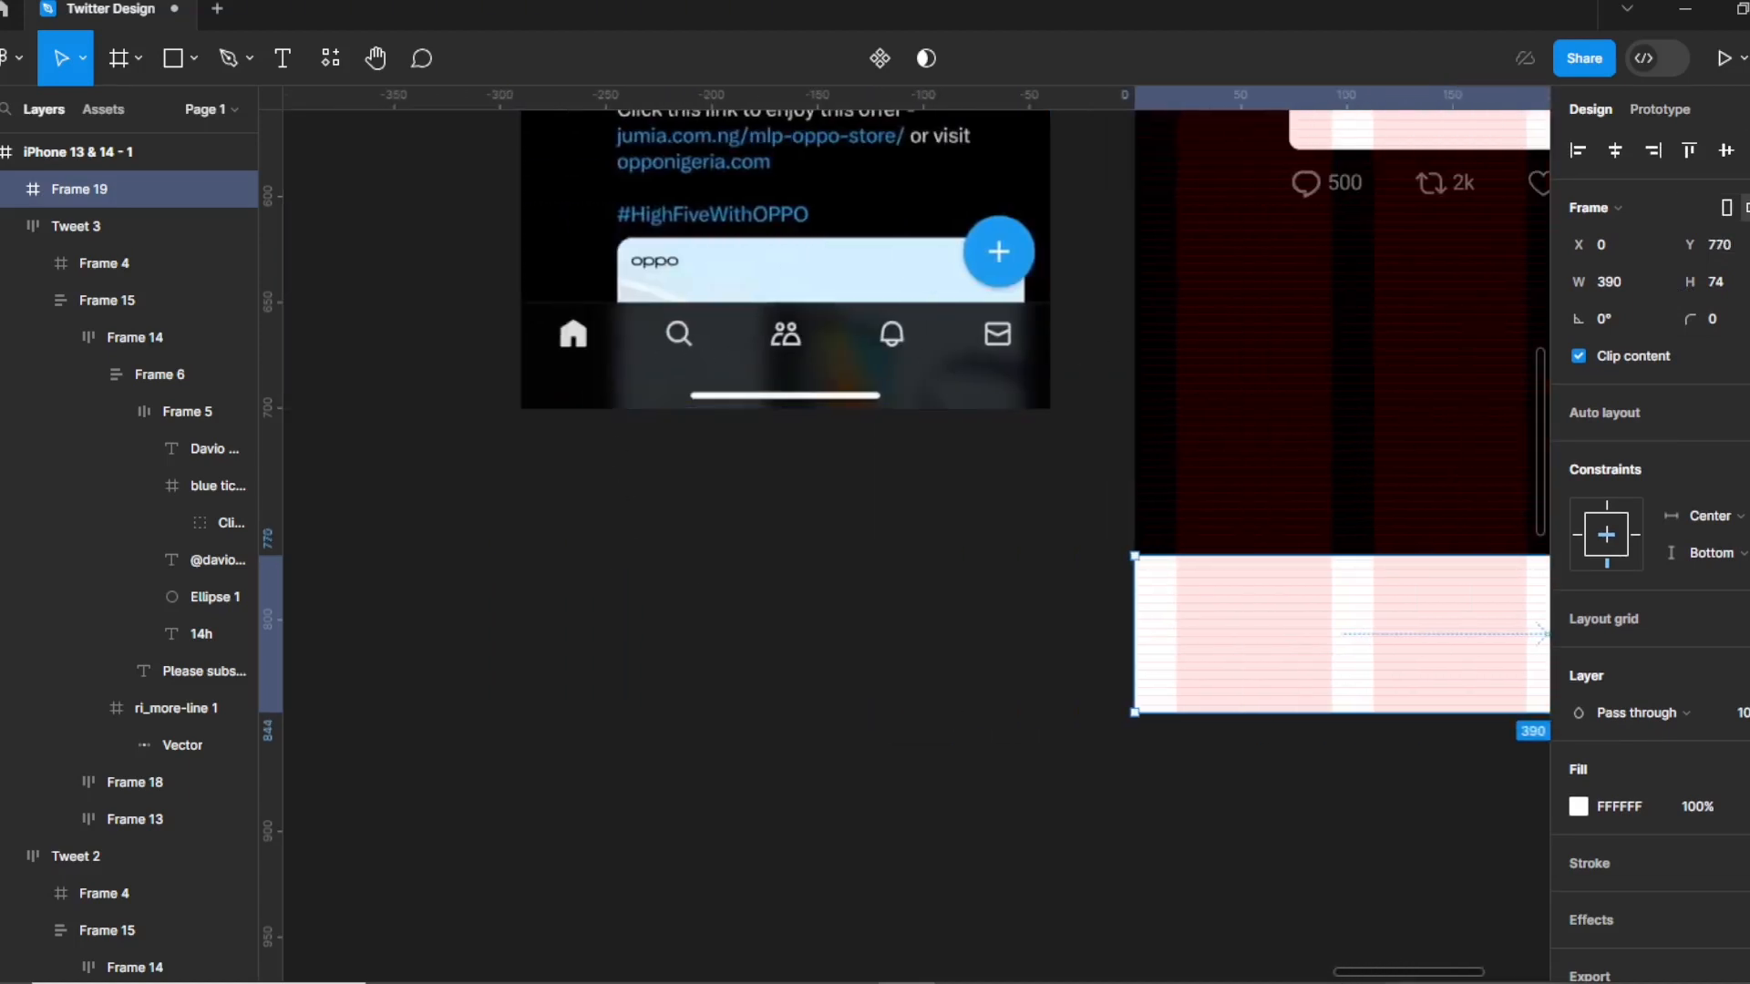
pyautogui.moveTo(1394, 973); pyautogui.dragTo(1435, 976)
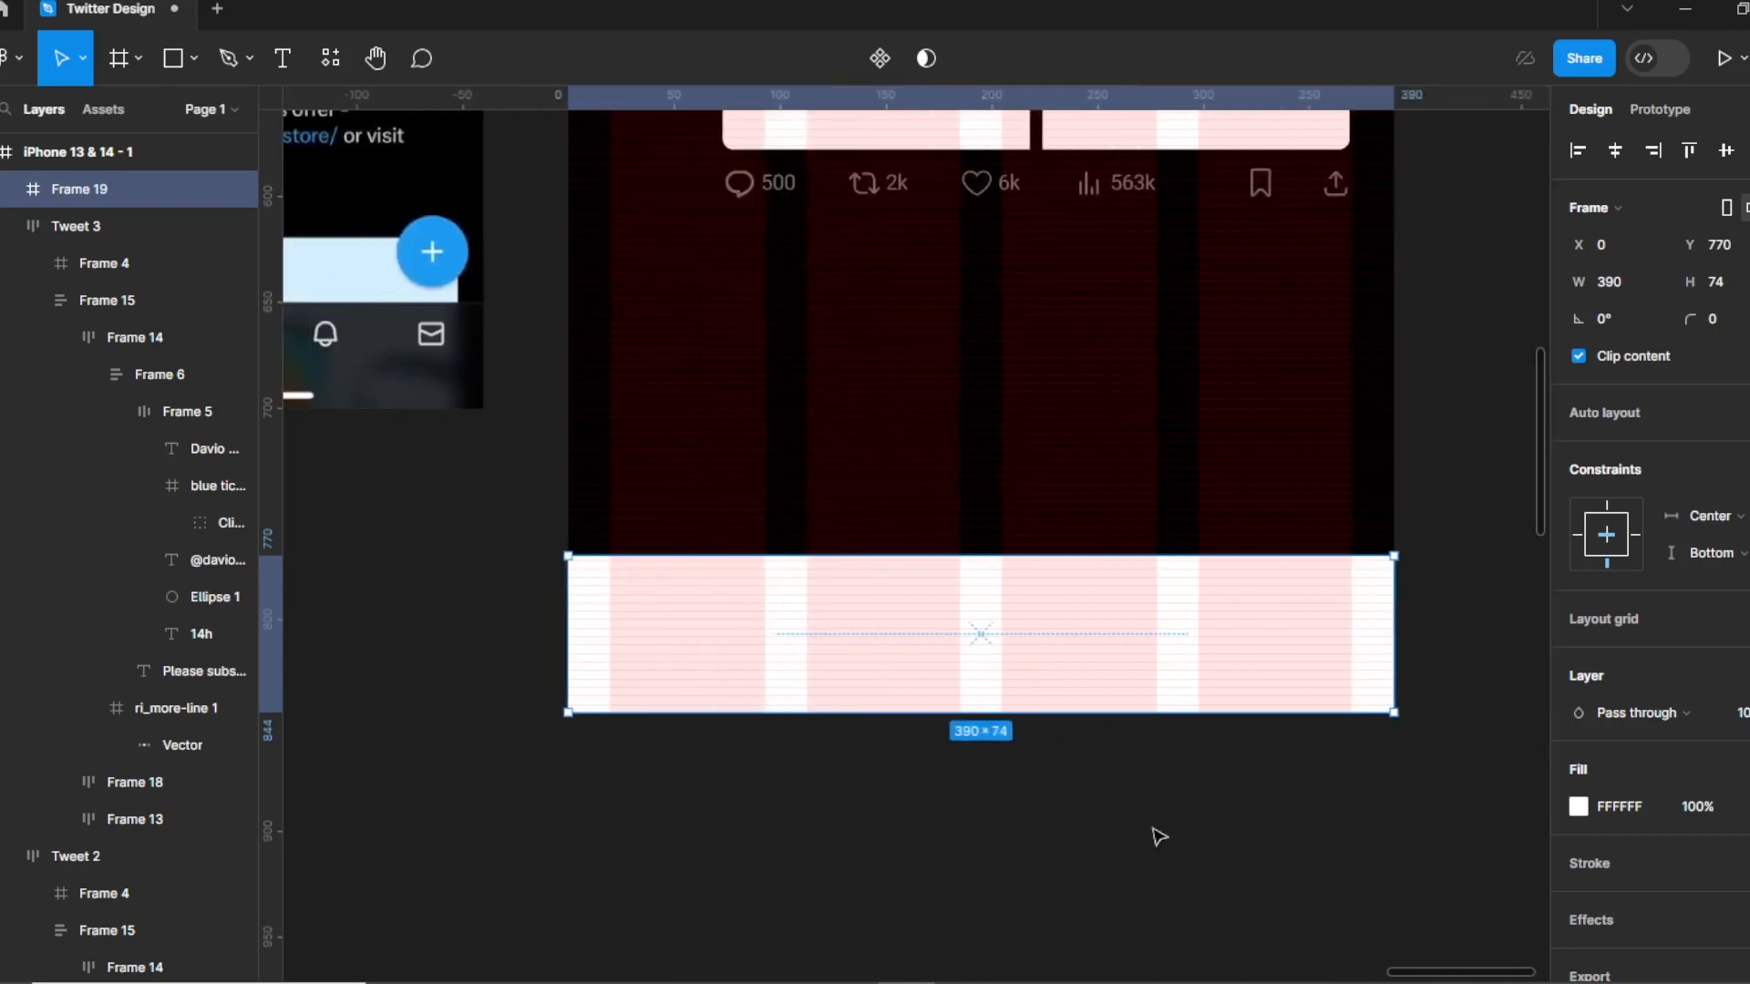
pyautogui.scroll(-2, 1003, 465)
pyautogui.moveTo(976, 558); pyautogui.dragTo(982, 752)
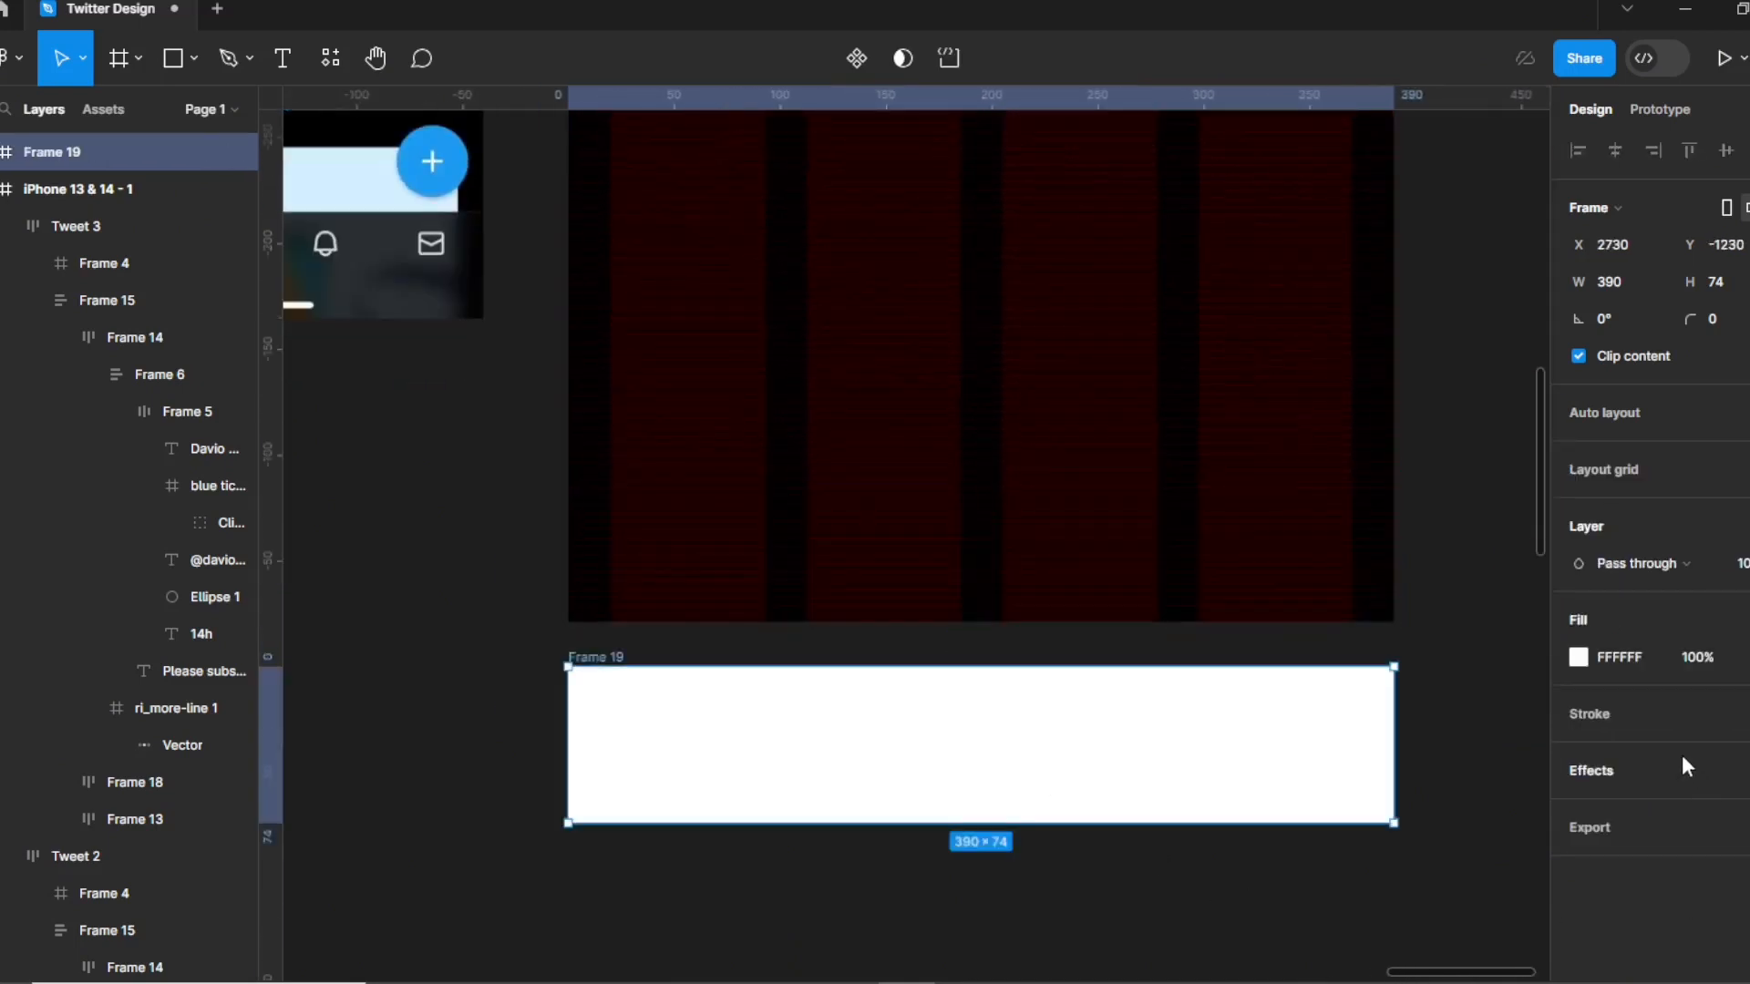
# Fill the bar with solid black sampled with the eyedropper.
pyautogui.click(1578, 657)
pyautogui.click(1305, 705)
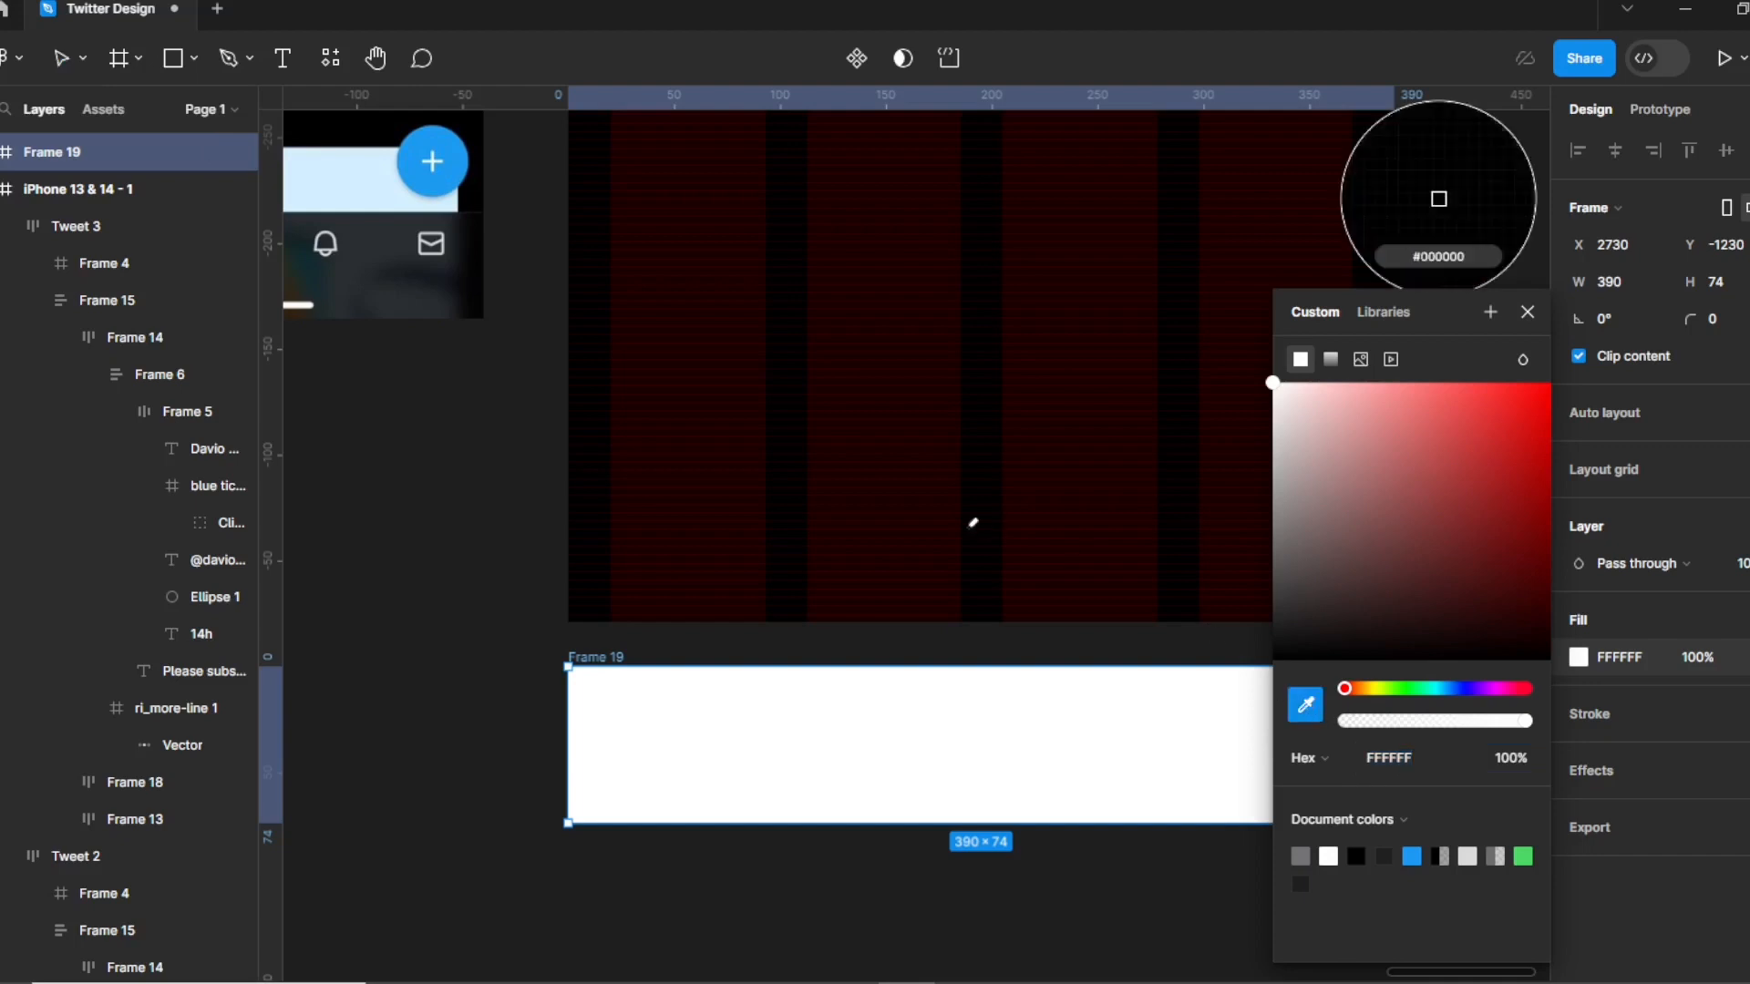
pyautogui.click(1256, 627)
pyautogui.click(441, 471)
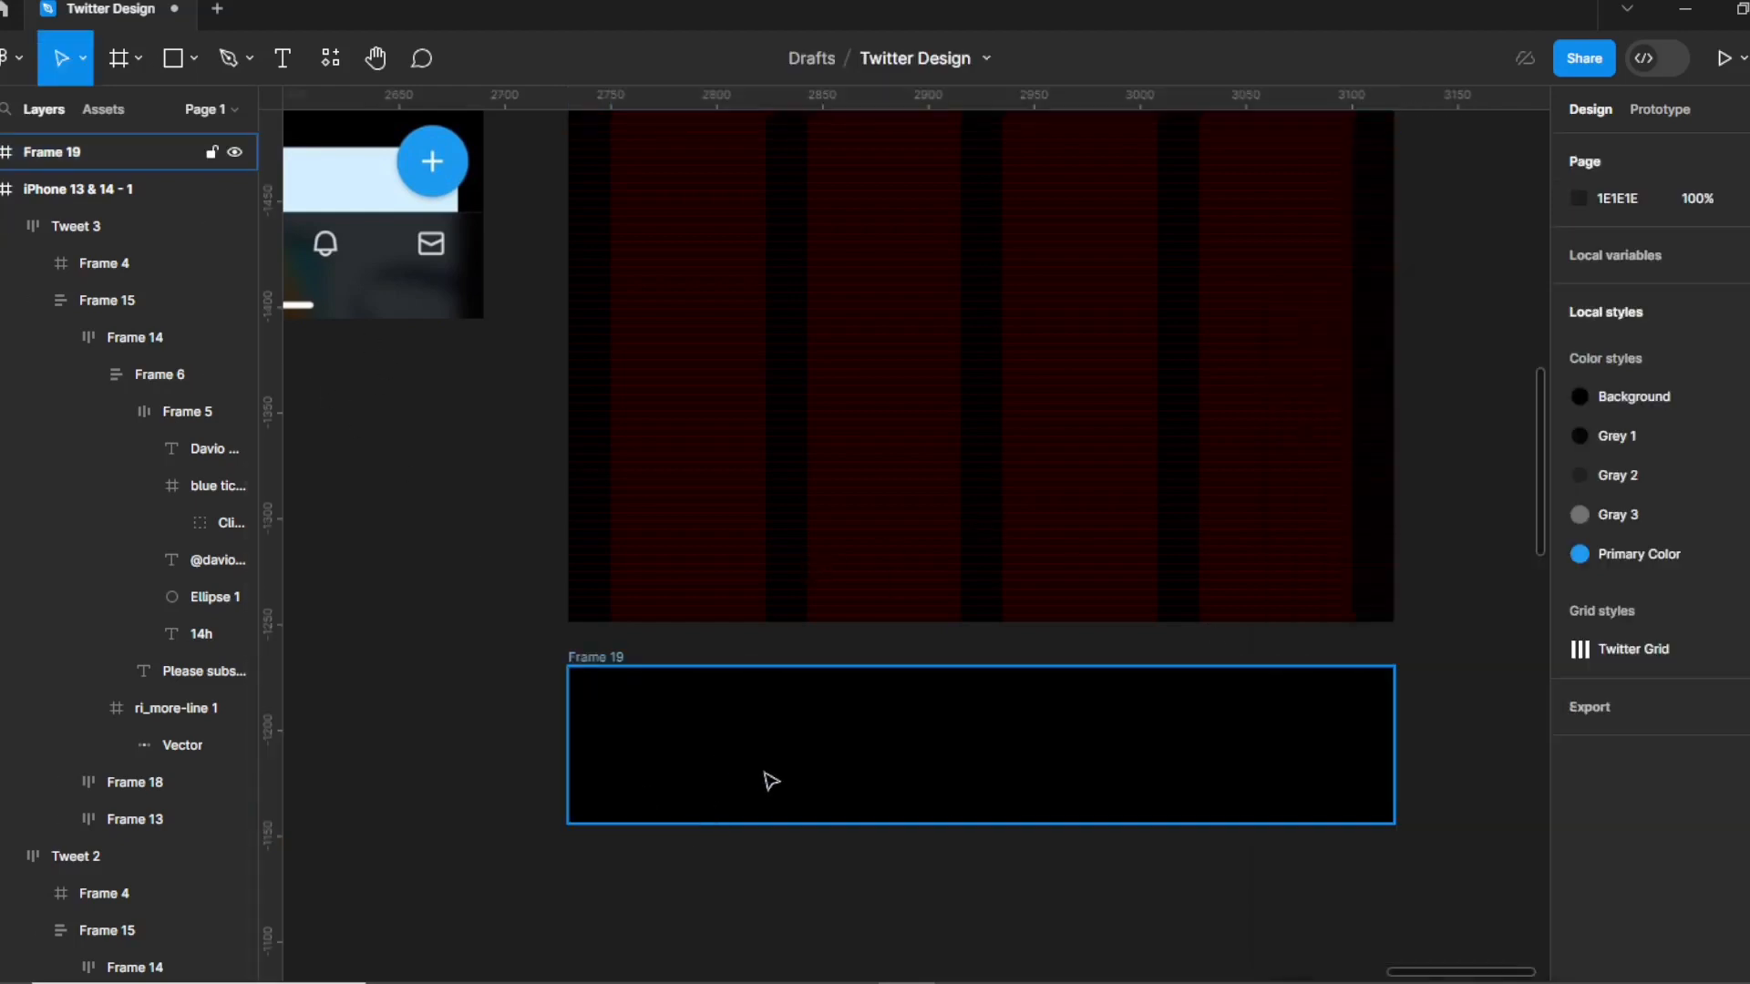
pyautogui.scroll(-3, 738, 769)
pyautogui.click(192, 59)
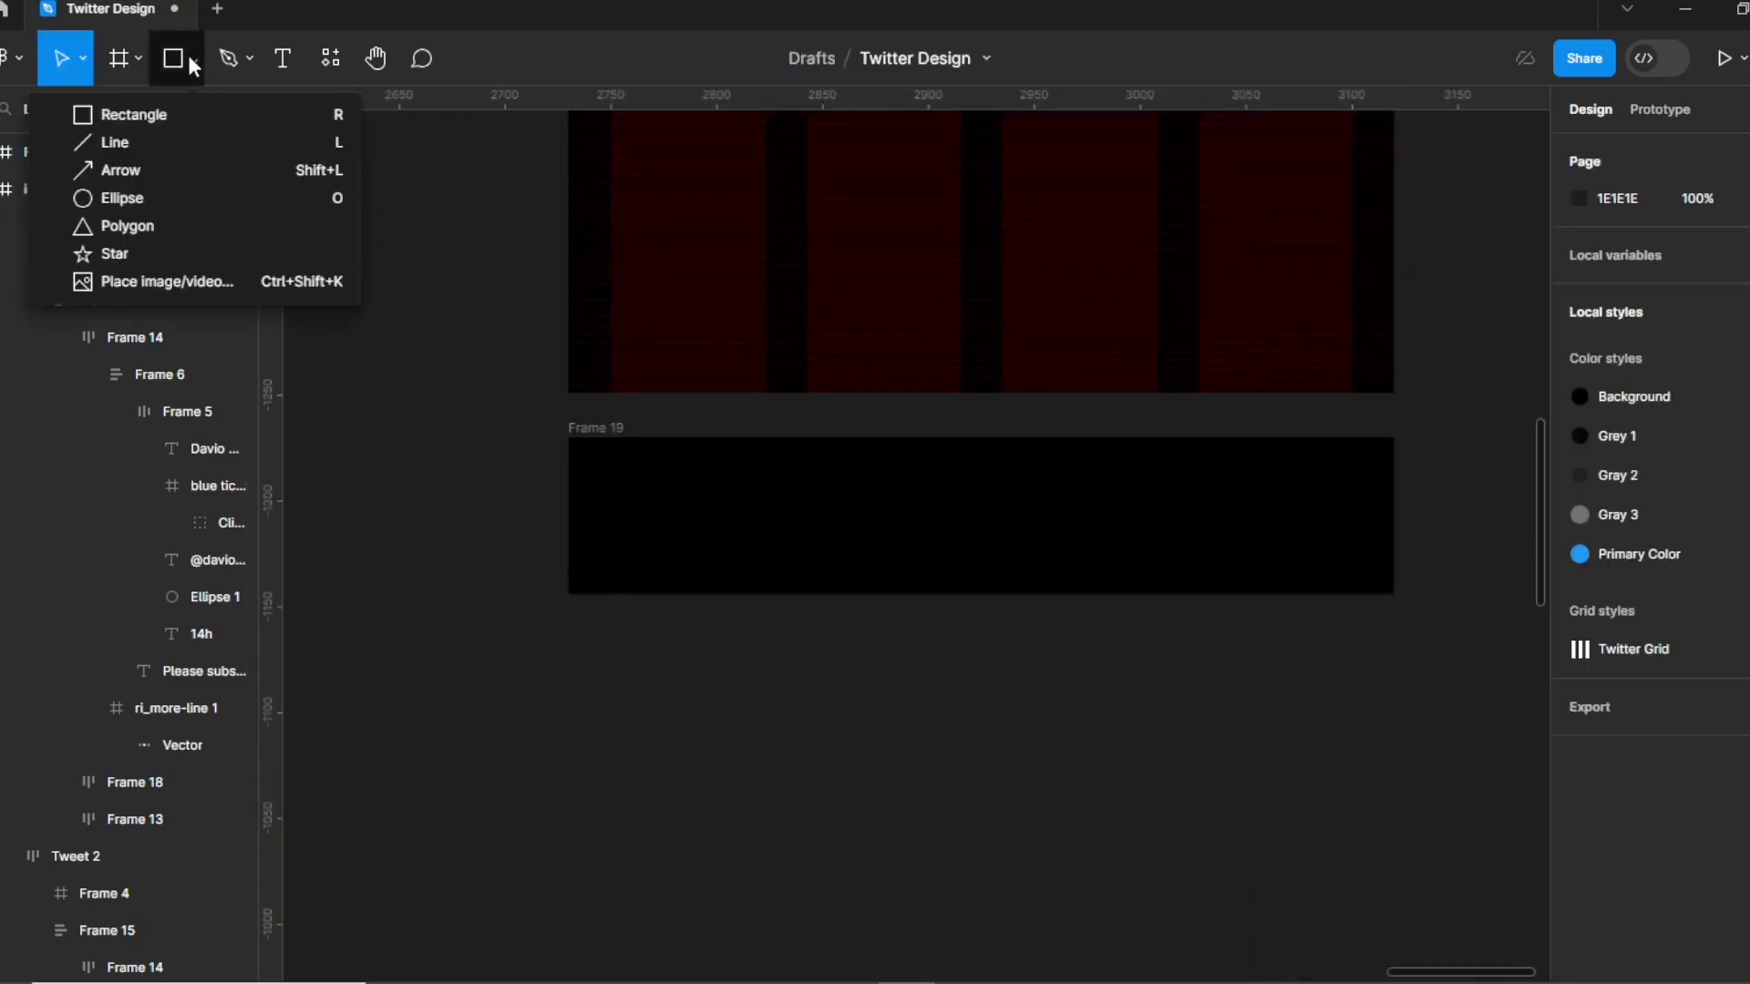
# Import the people, Home, message, notification and search SVGs from Downloads and place the search icon in the bar.
pyautogui.click(190, 272)
pyautogui.click(64, 359)
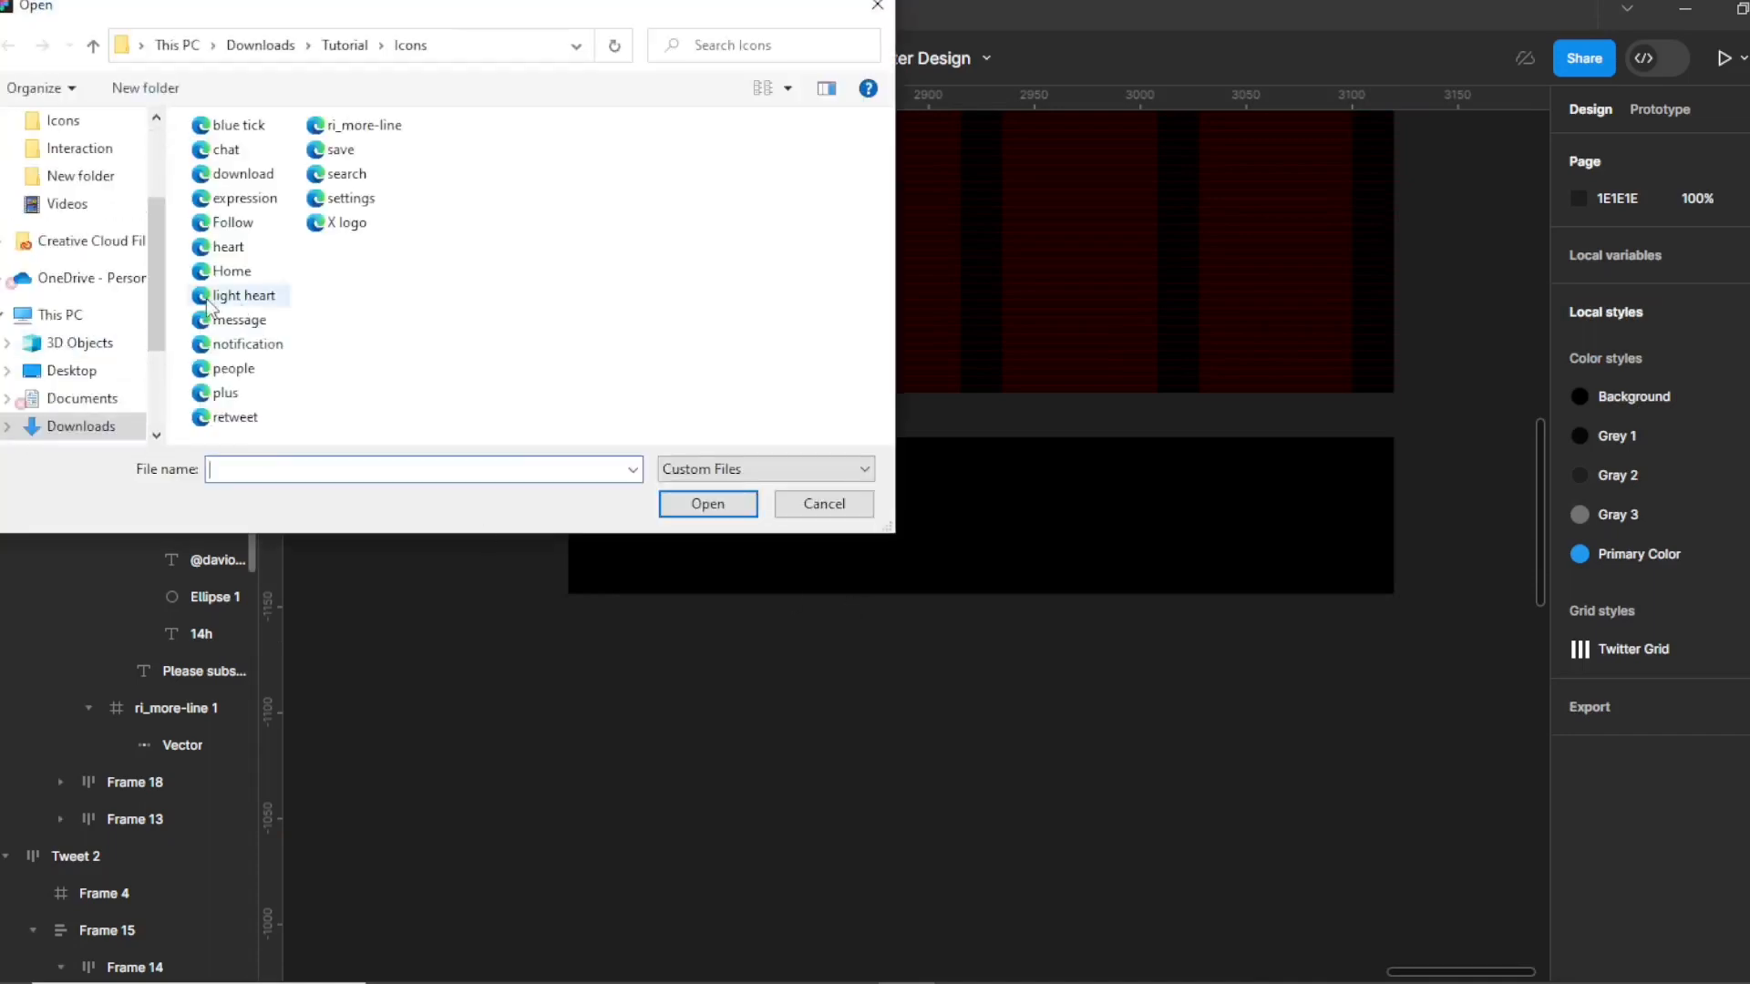
pyautogui.click(236, 372)
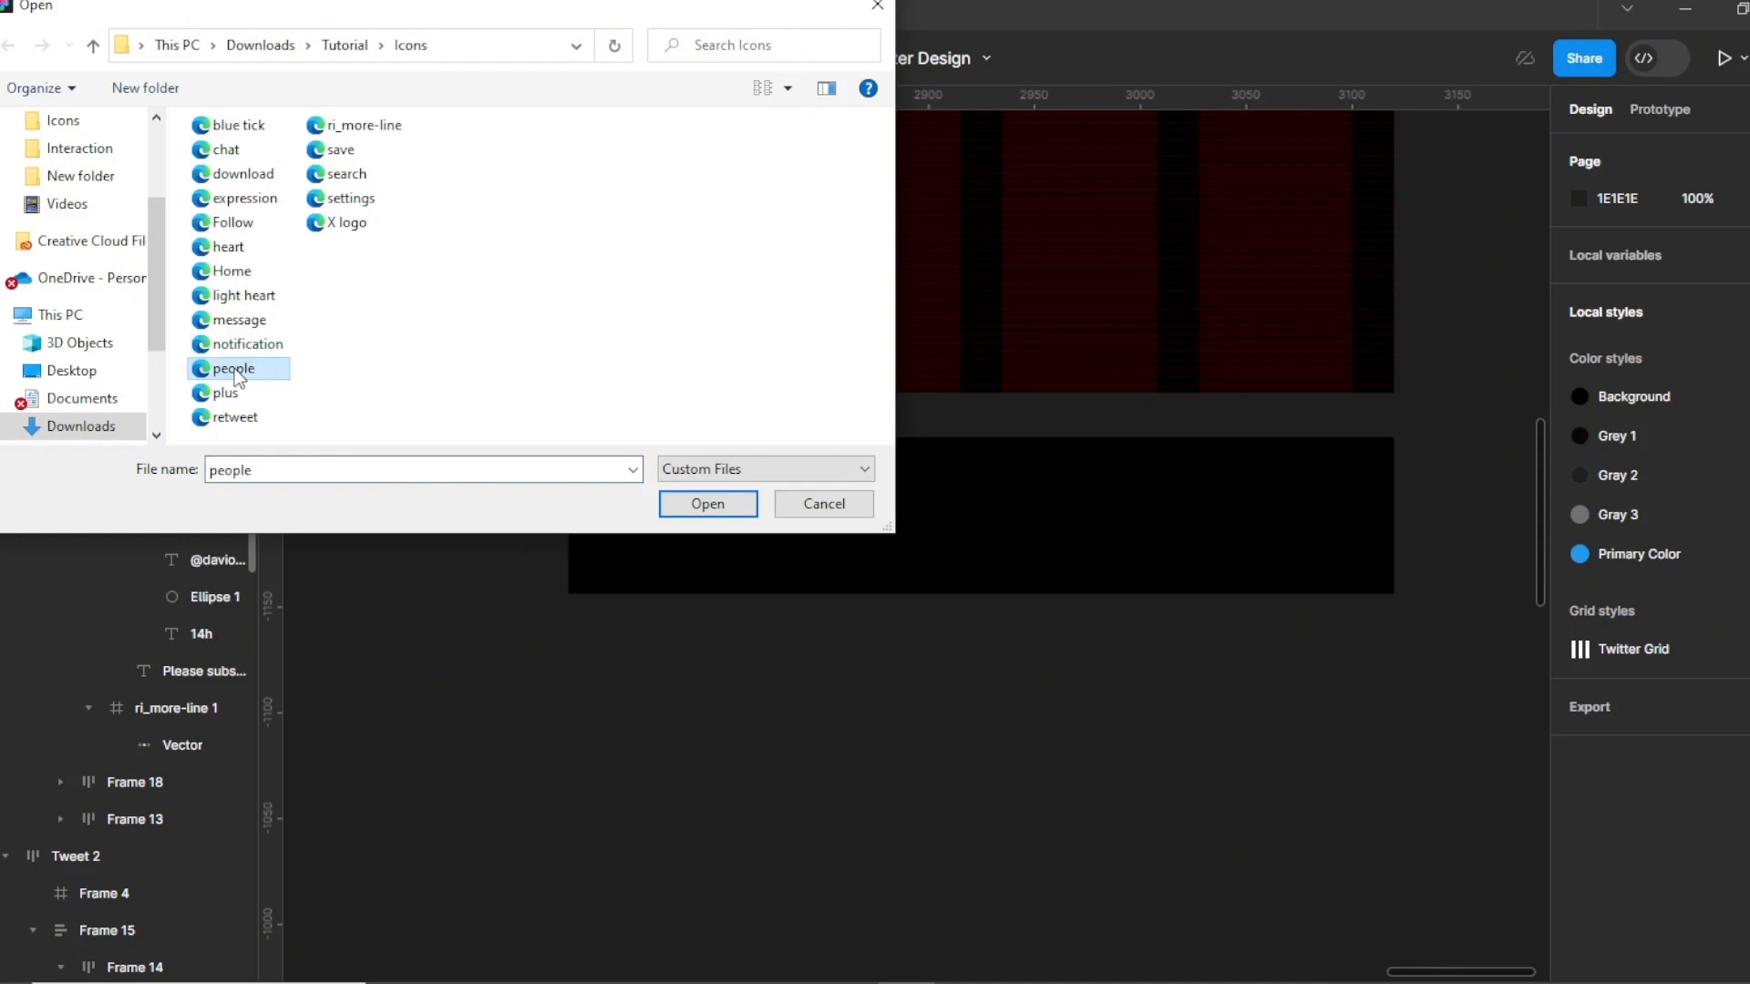
pyautogui.keyDown('ctrl'); pyautogui.click(233, 271); pyautogui.keyUp('ctrl')
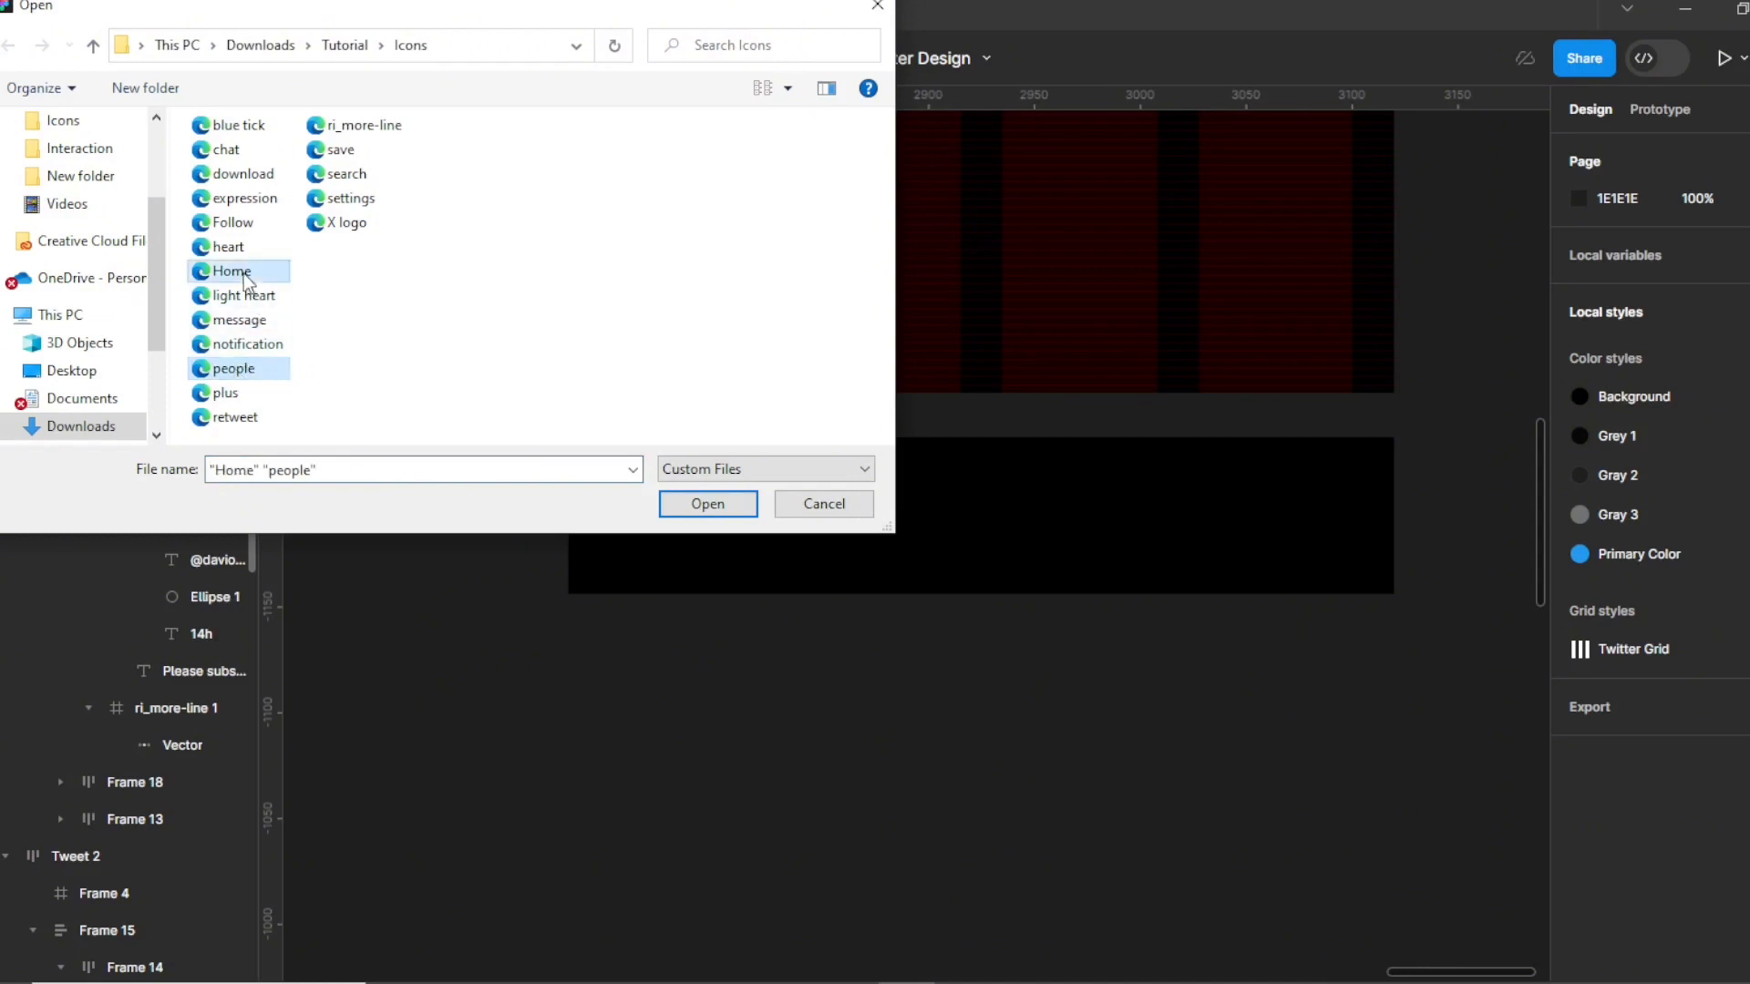
pyautogui.keyDown('ctrl'); pyautogui.click(239, 320); pyautogui.keyUp('ctrl')
pyautogui.keyDown('ctrl'); pyautogui.click(240, 346); pyautogui.keyUp('ctrl')
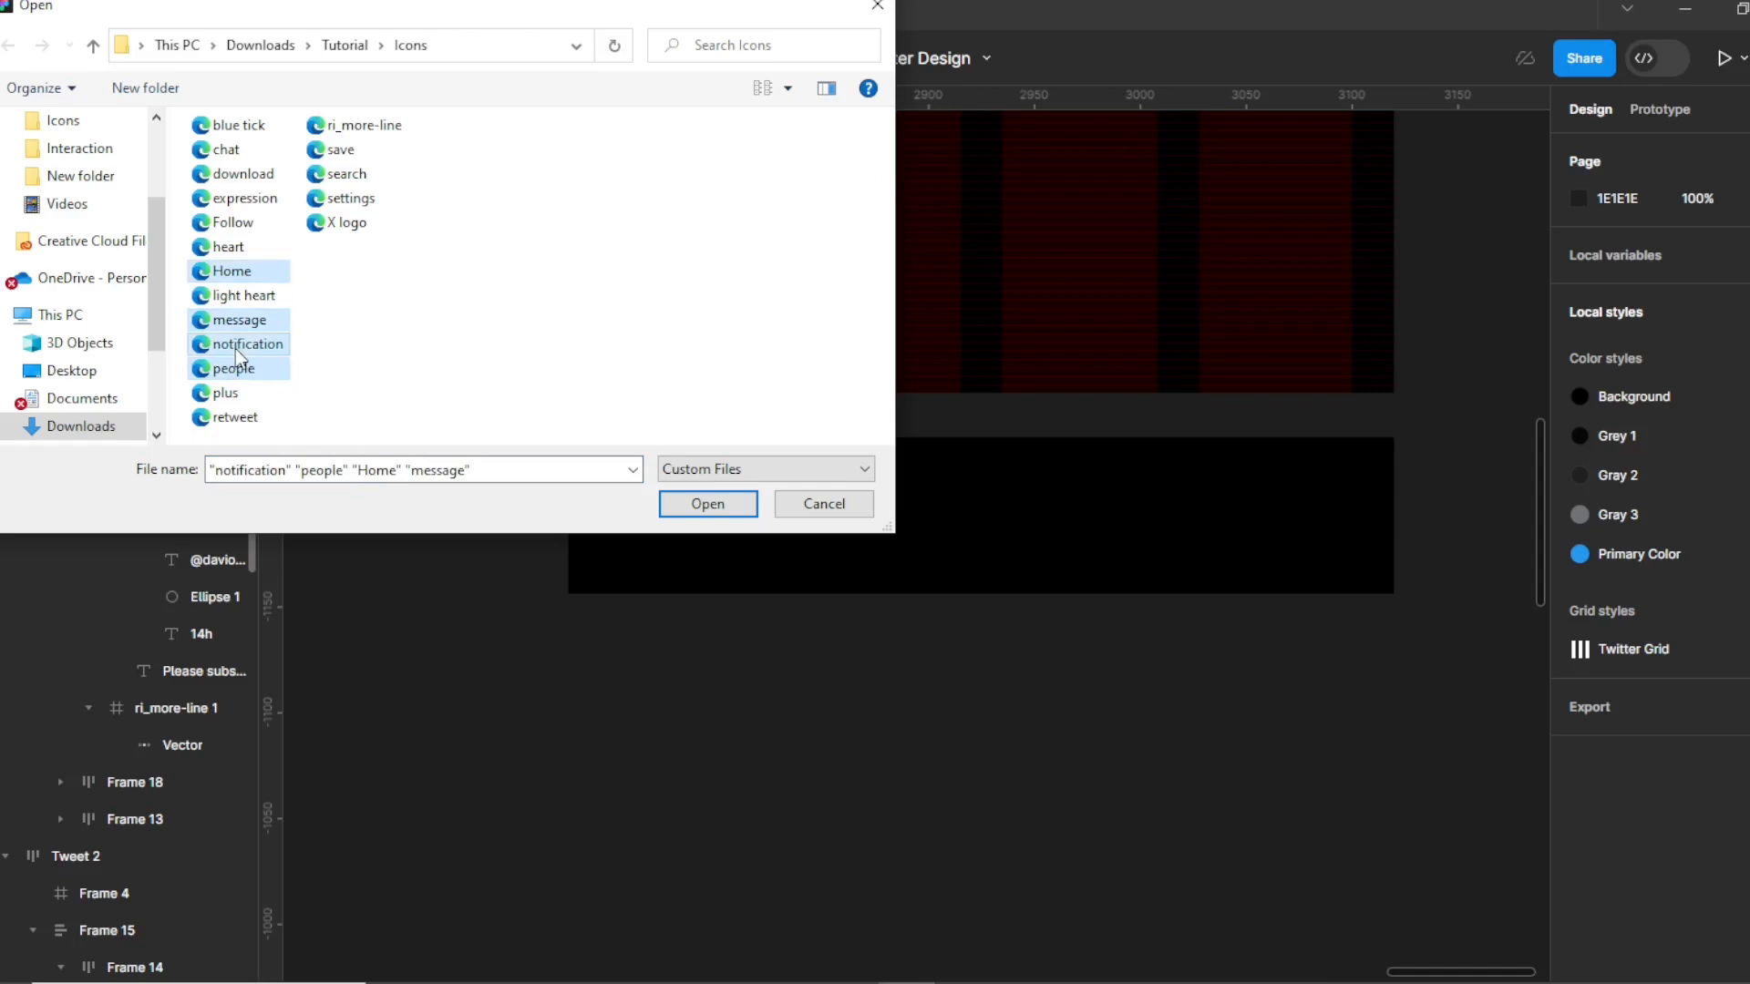
pyautogui.keyDown('ctrl'); pyautogui.click(362, 178); pyautogui.keyUp('ctrl')
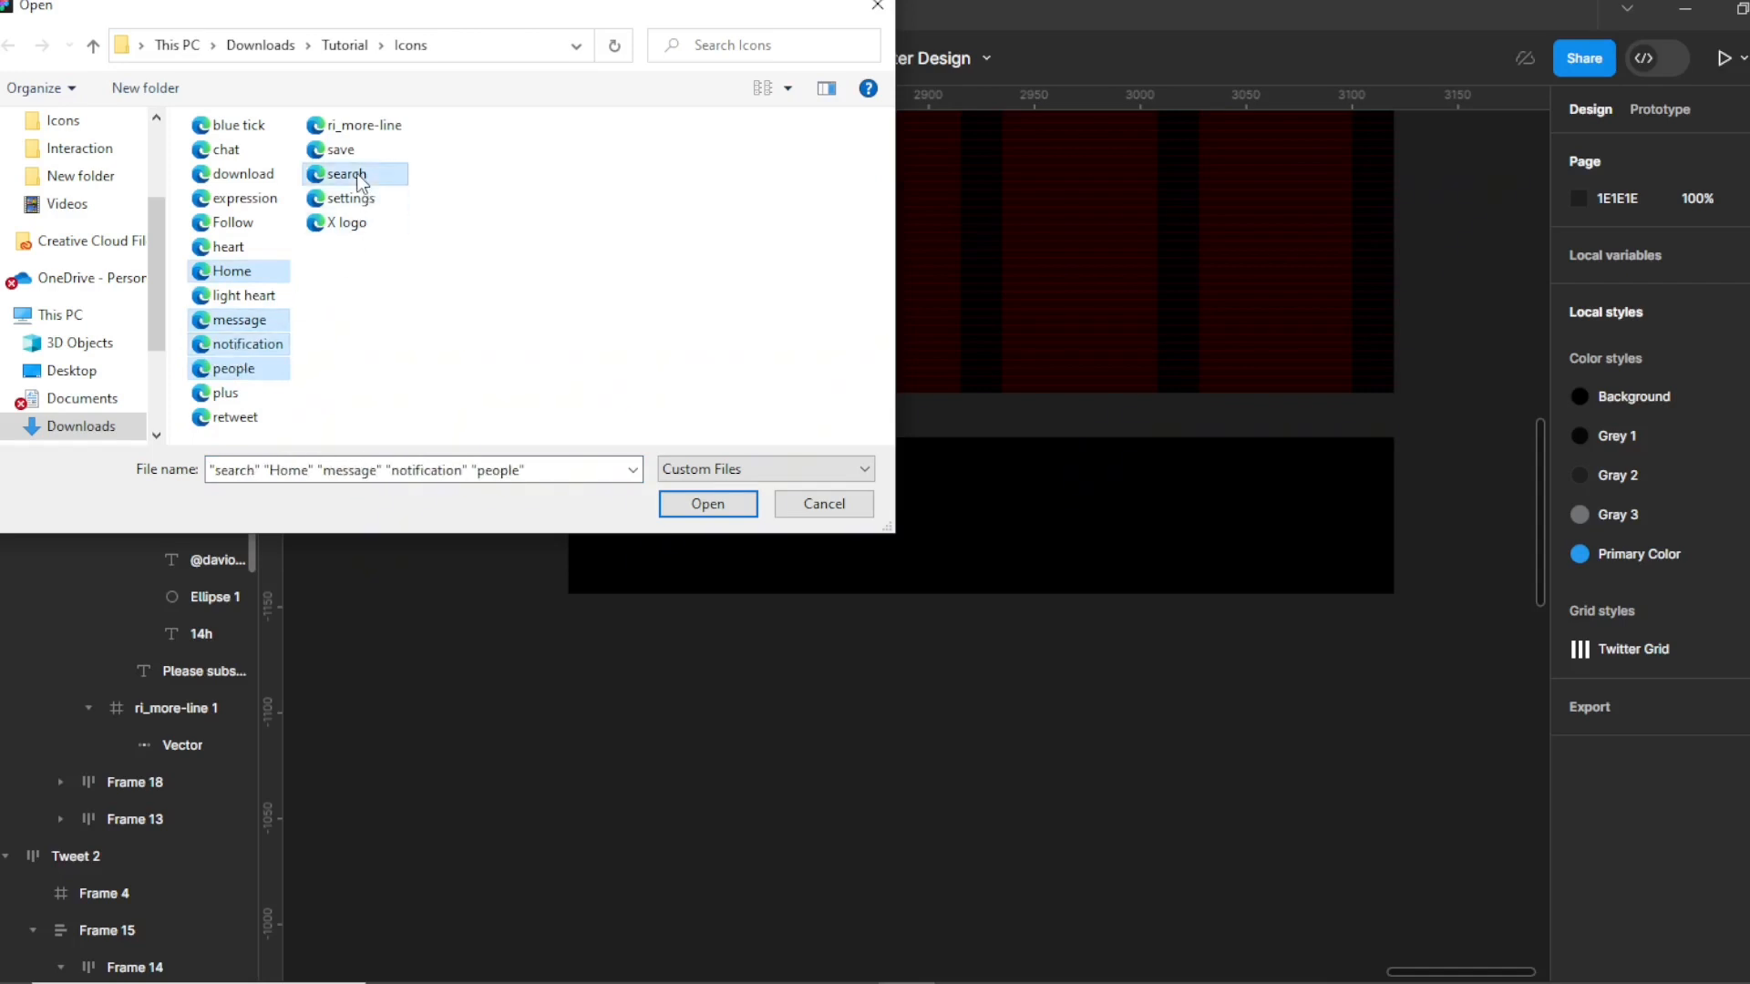
pyautogui.click(709, 506)
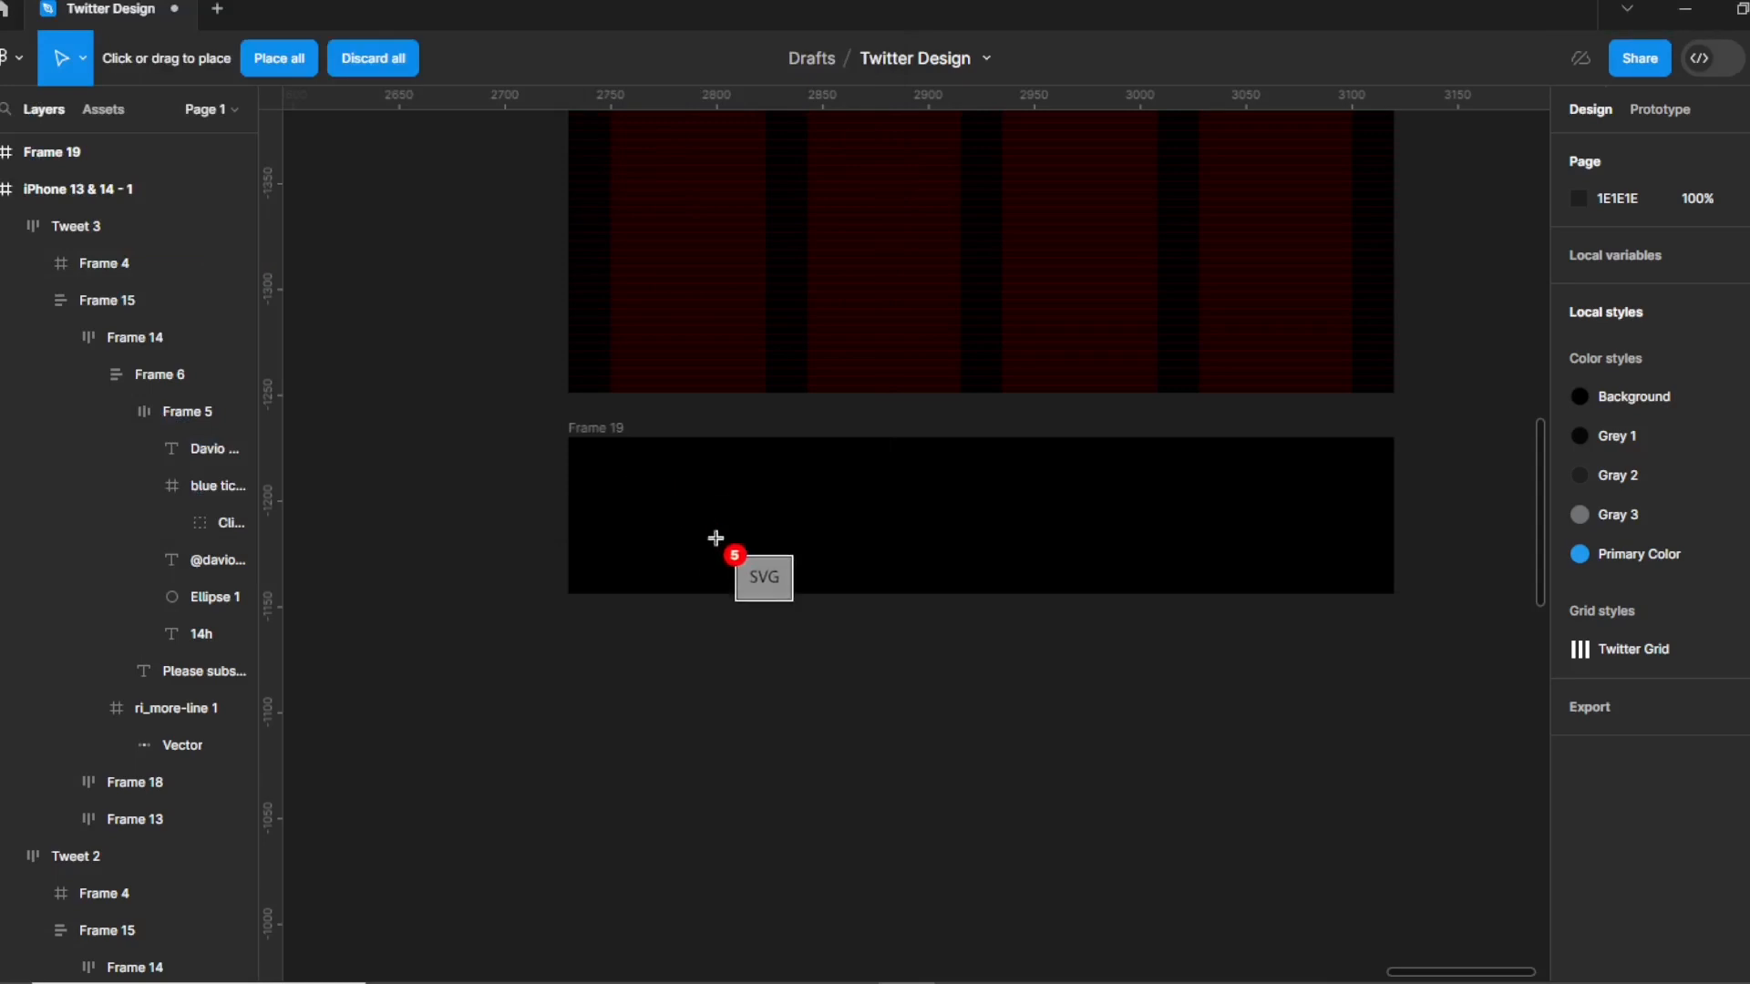
pyautogui.click(681, 516)
# Place the people, bell, message and home icons across the black bar and select all five.
pyautogui.click(782, 536)
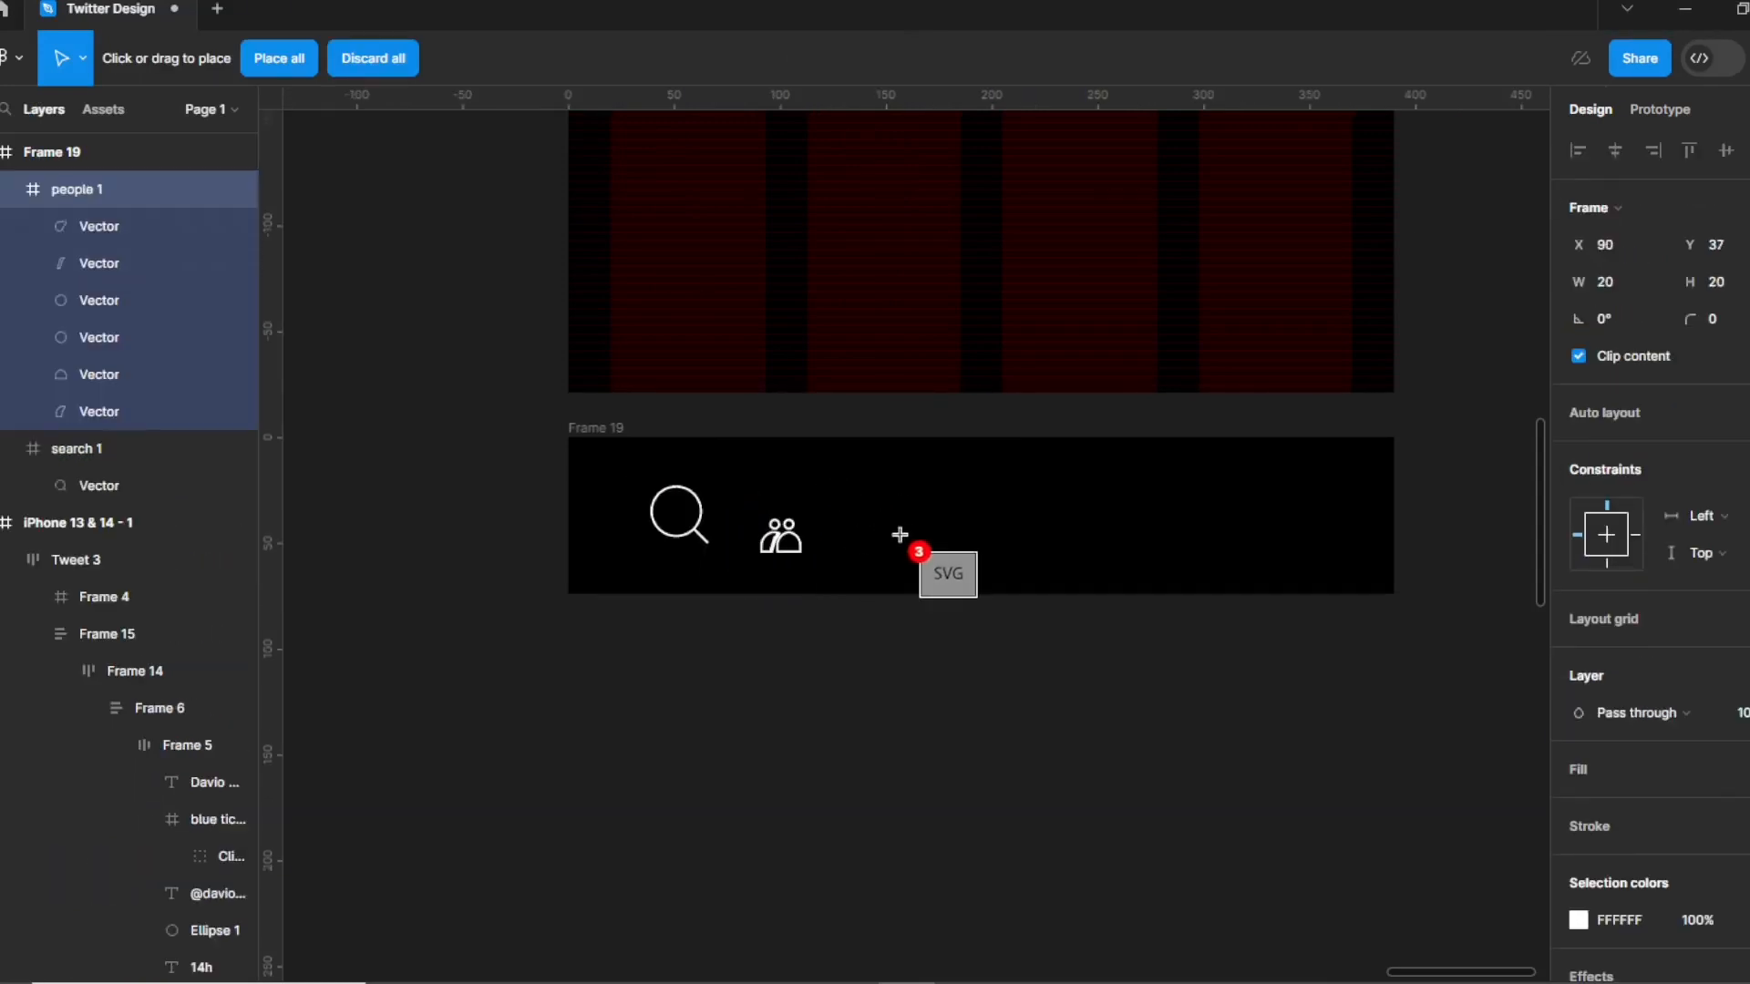
pyautogui.click(896, 538)
pyautogui.click(1002, 542)
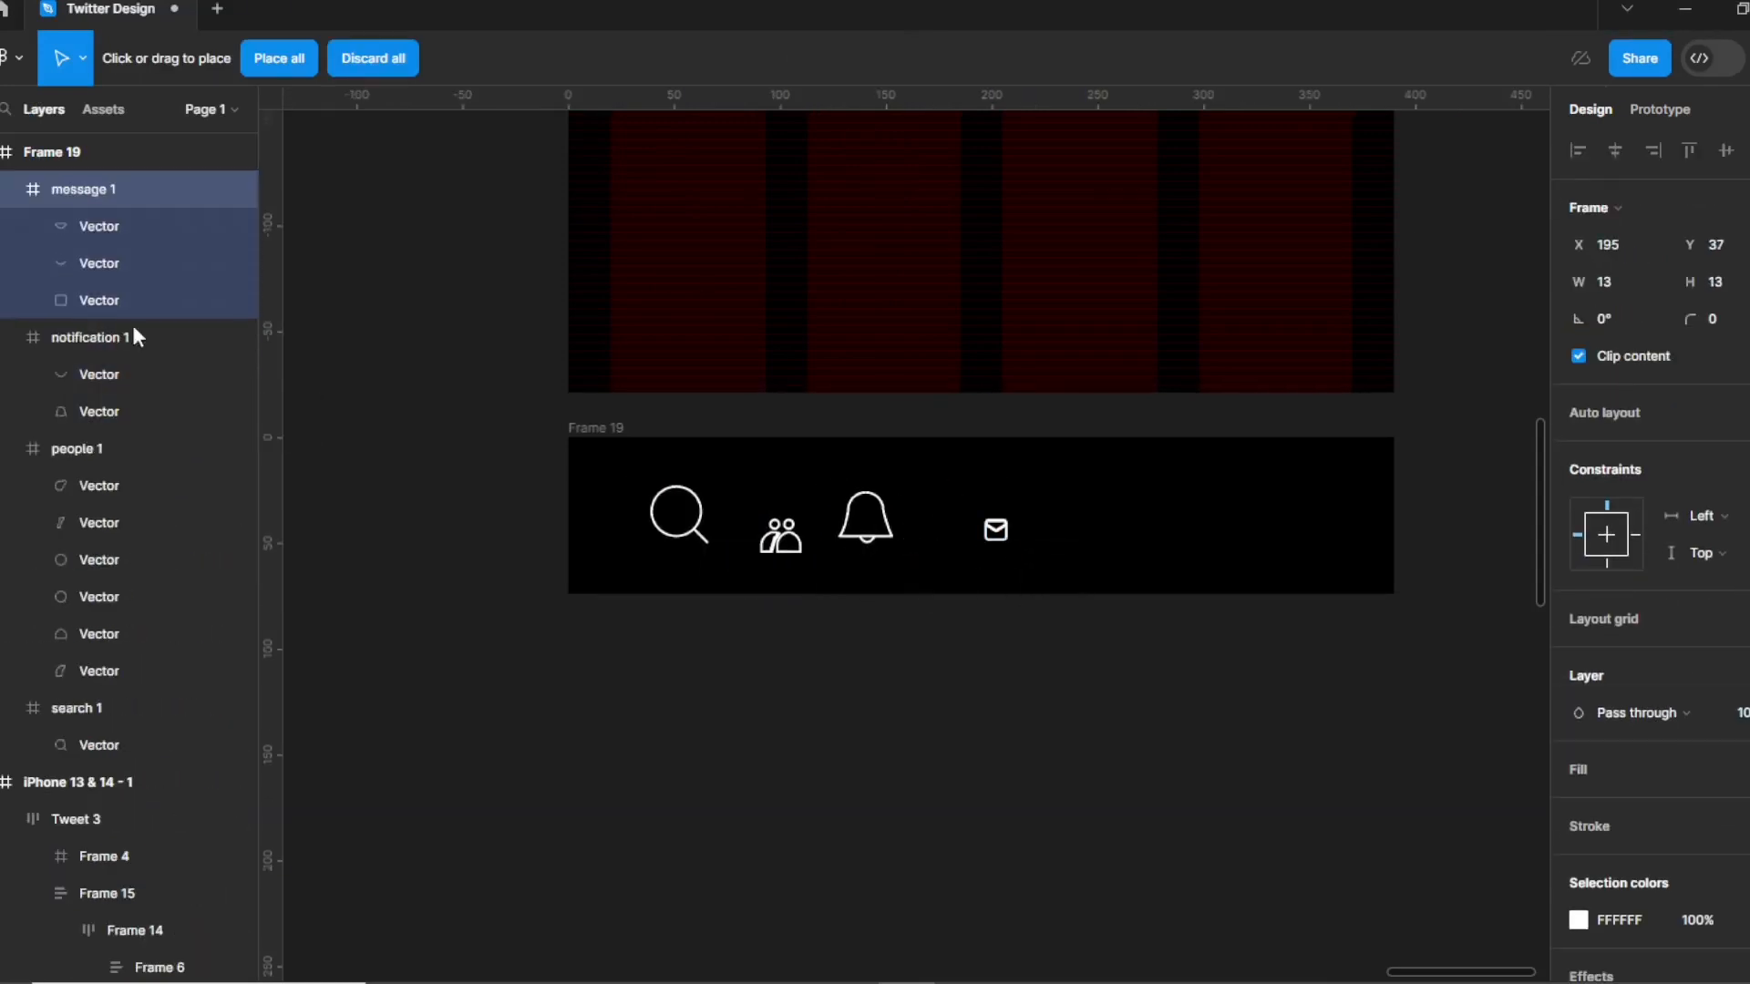
pyautogui.click(1196, 533)
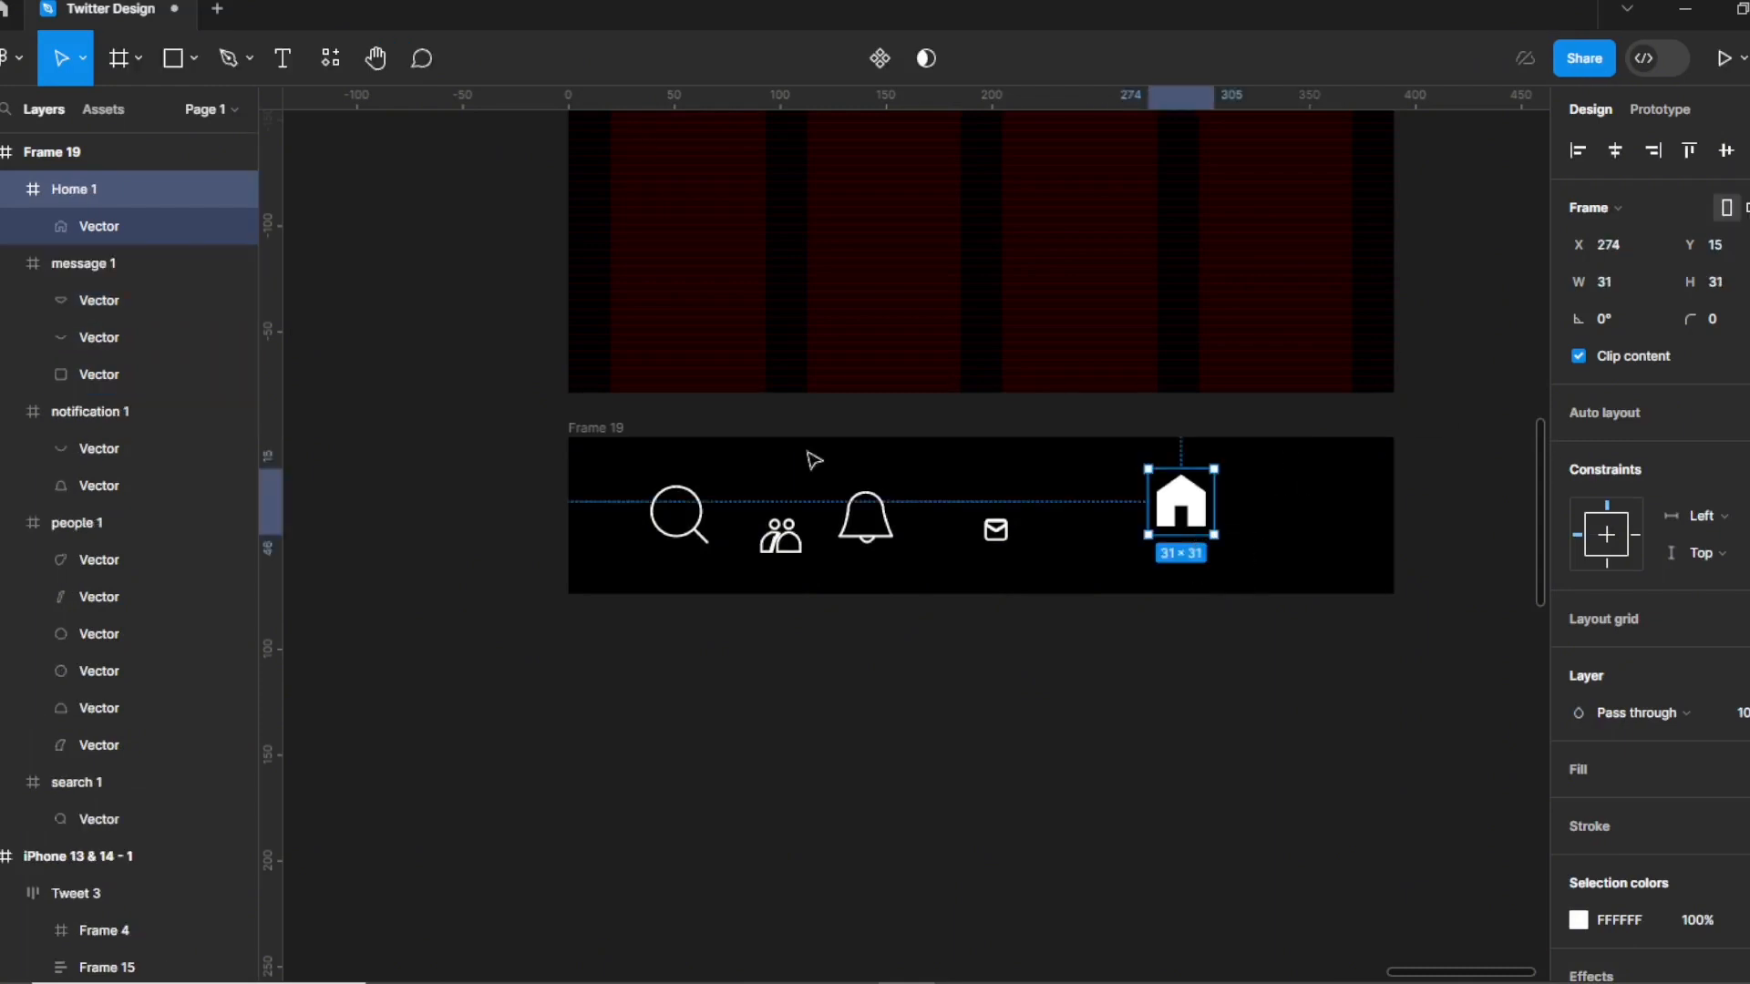
pyautogui.moveTo(580, 470); pyautogui.dragTo(1087, 563)
pyautogui.moveTo(1194, 610); pyautogui.dragTo(1212, 609)
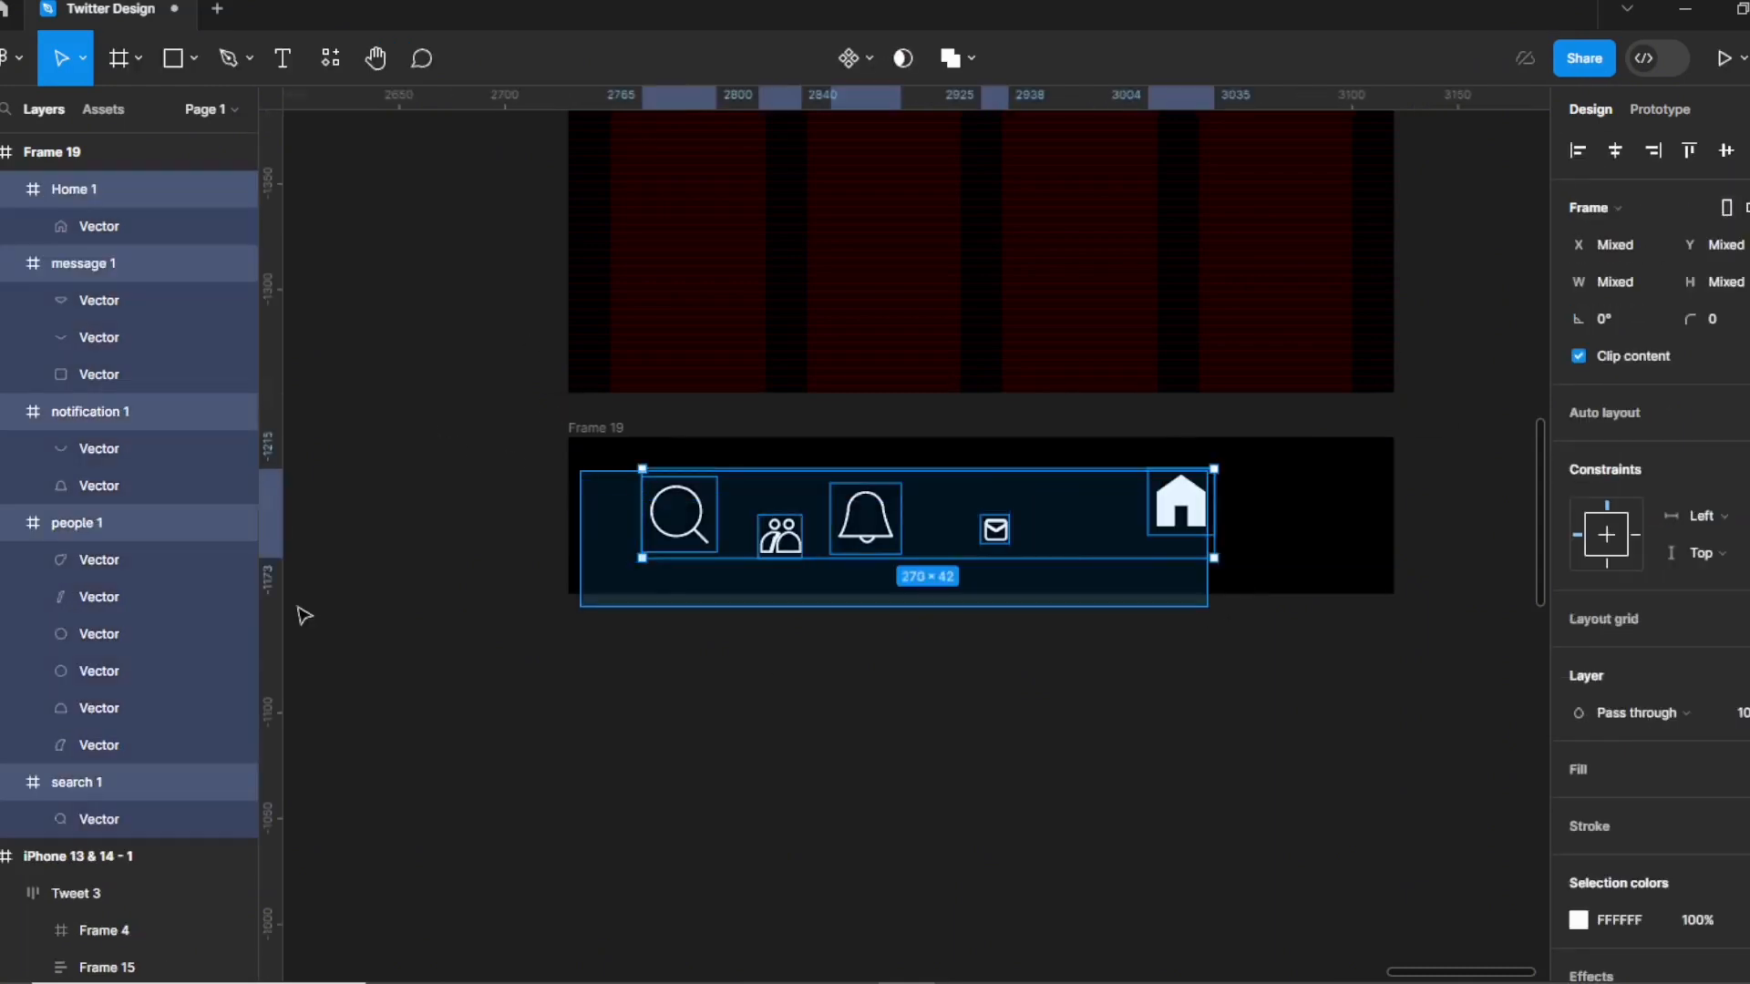
# Resize the five icons to 24 × 24 and wrap them in an auto-layout row.
pyautogui.click(1654, 288)
pyautogui.write('24')
pyautogui.press('Tab')
pyautogui.write('24')
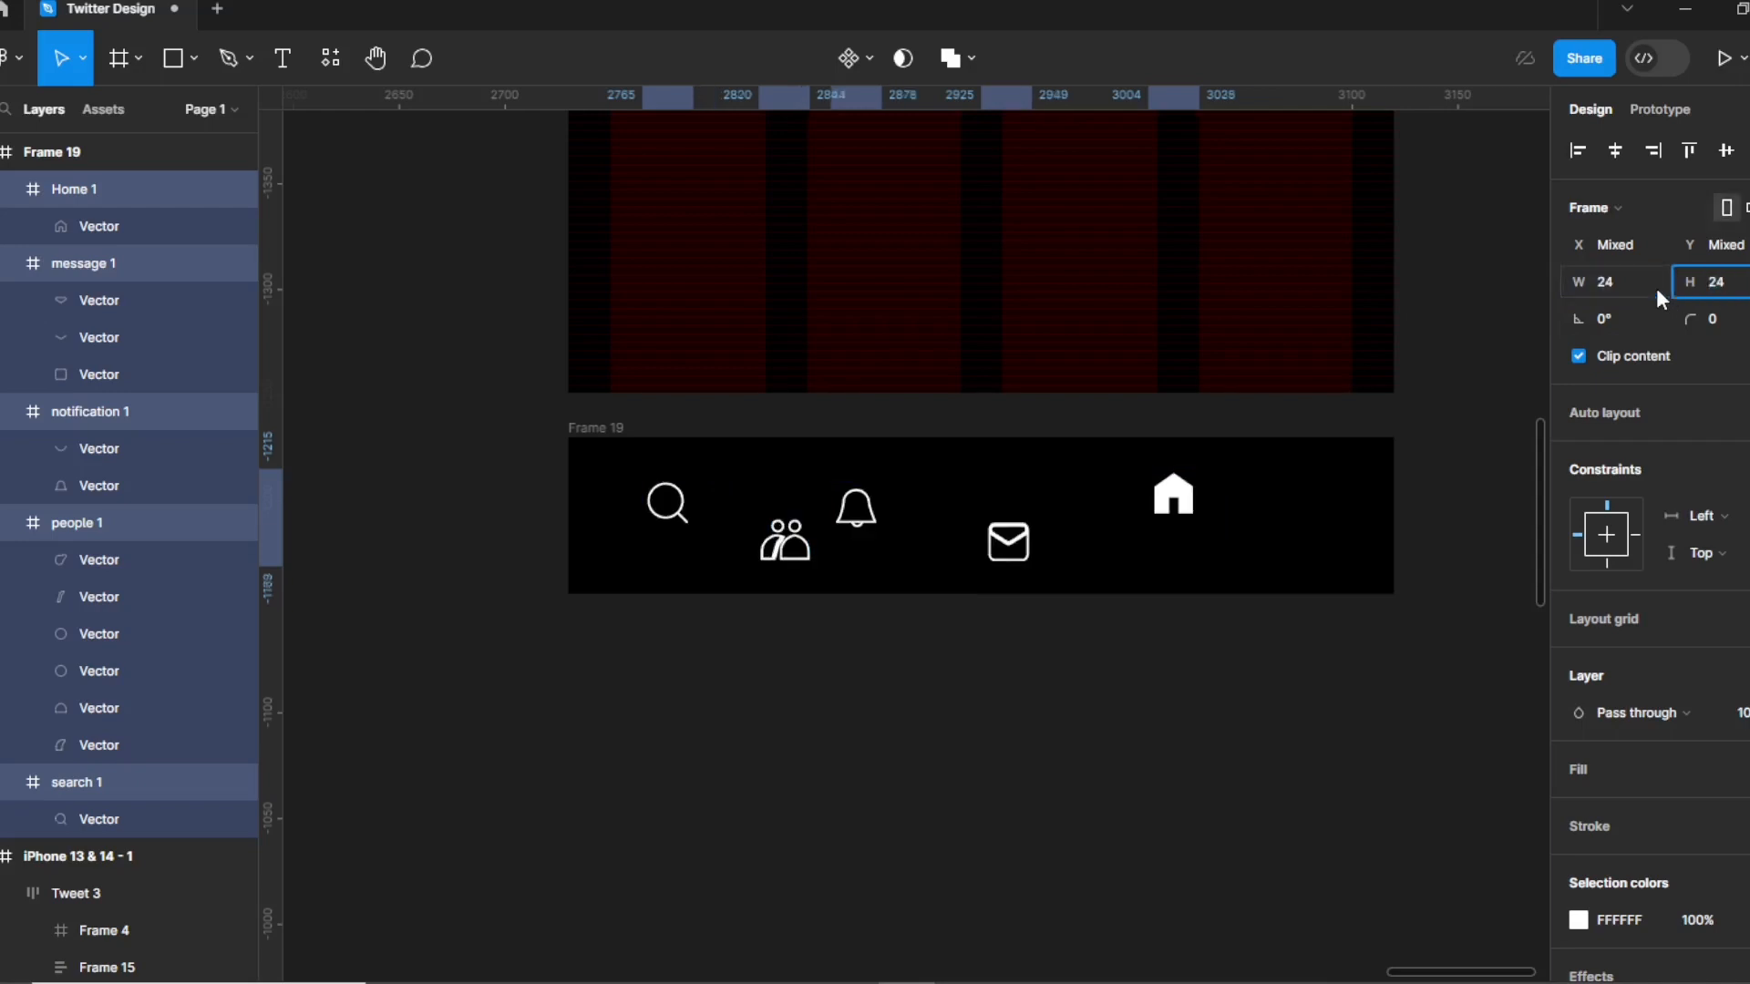
pyautogui.click(1412, 749)
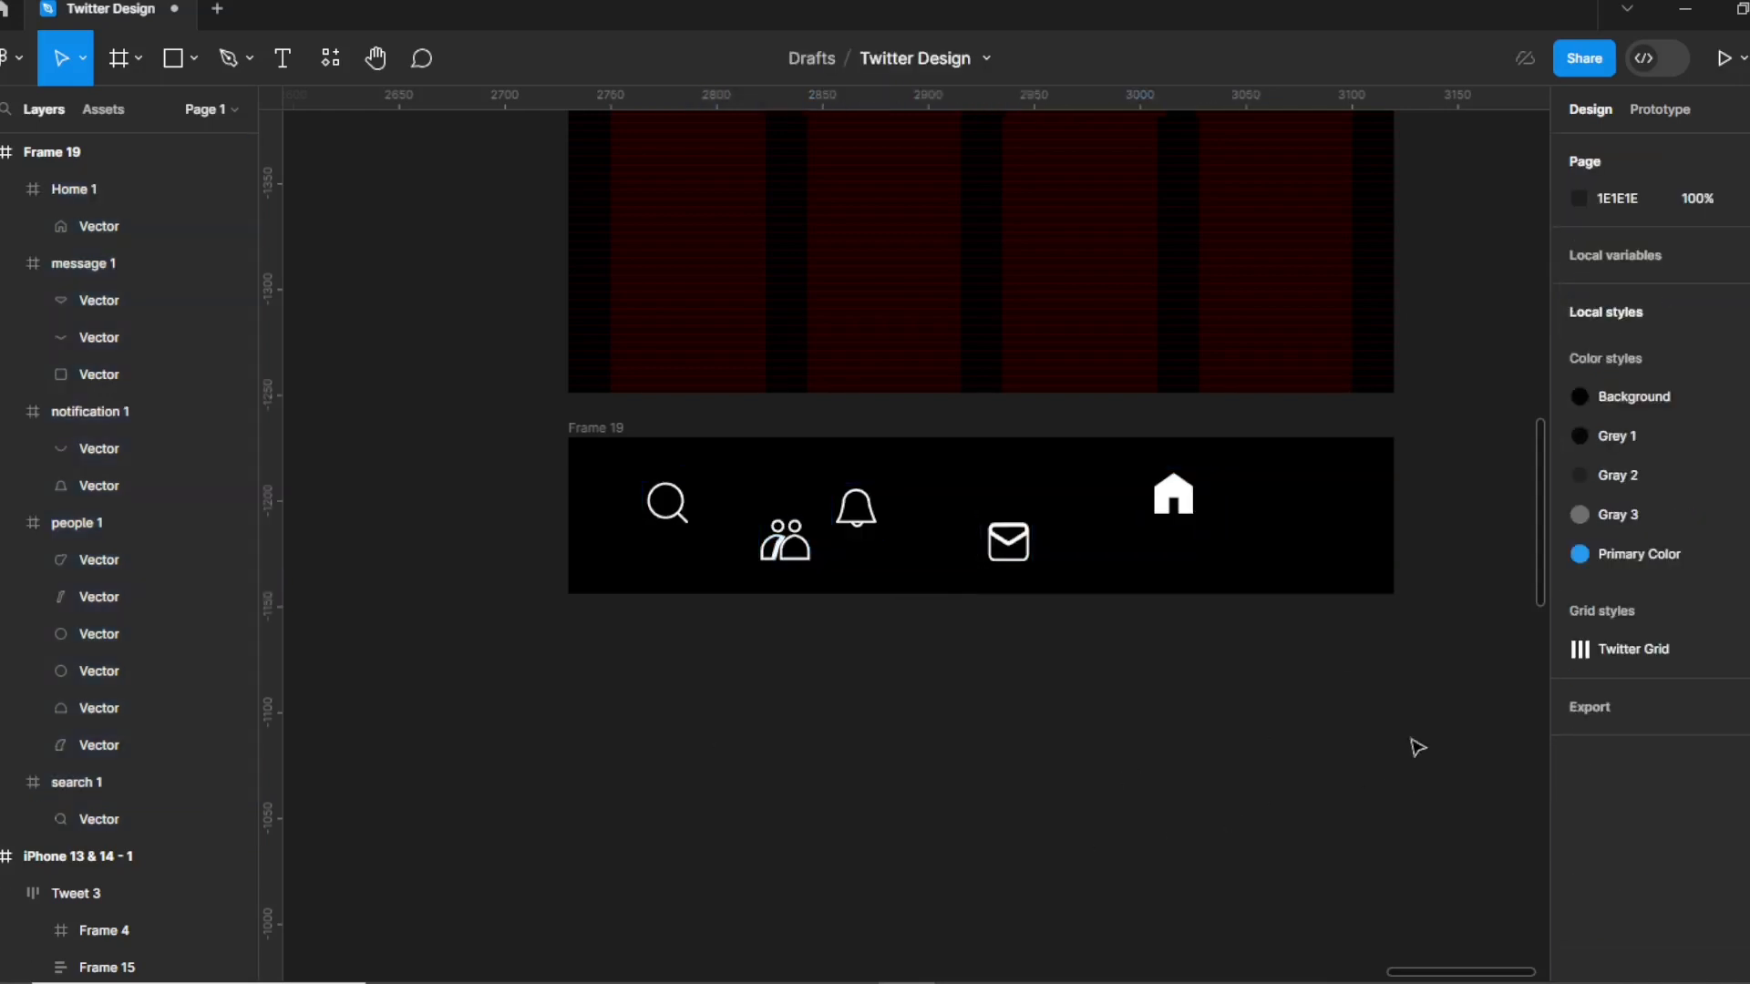
pyautogui.hotkey('ctrl', 'z')
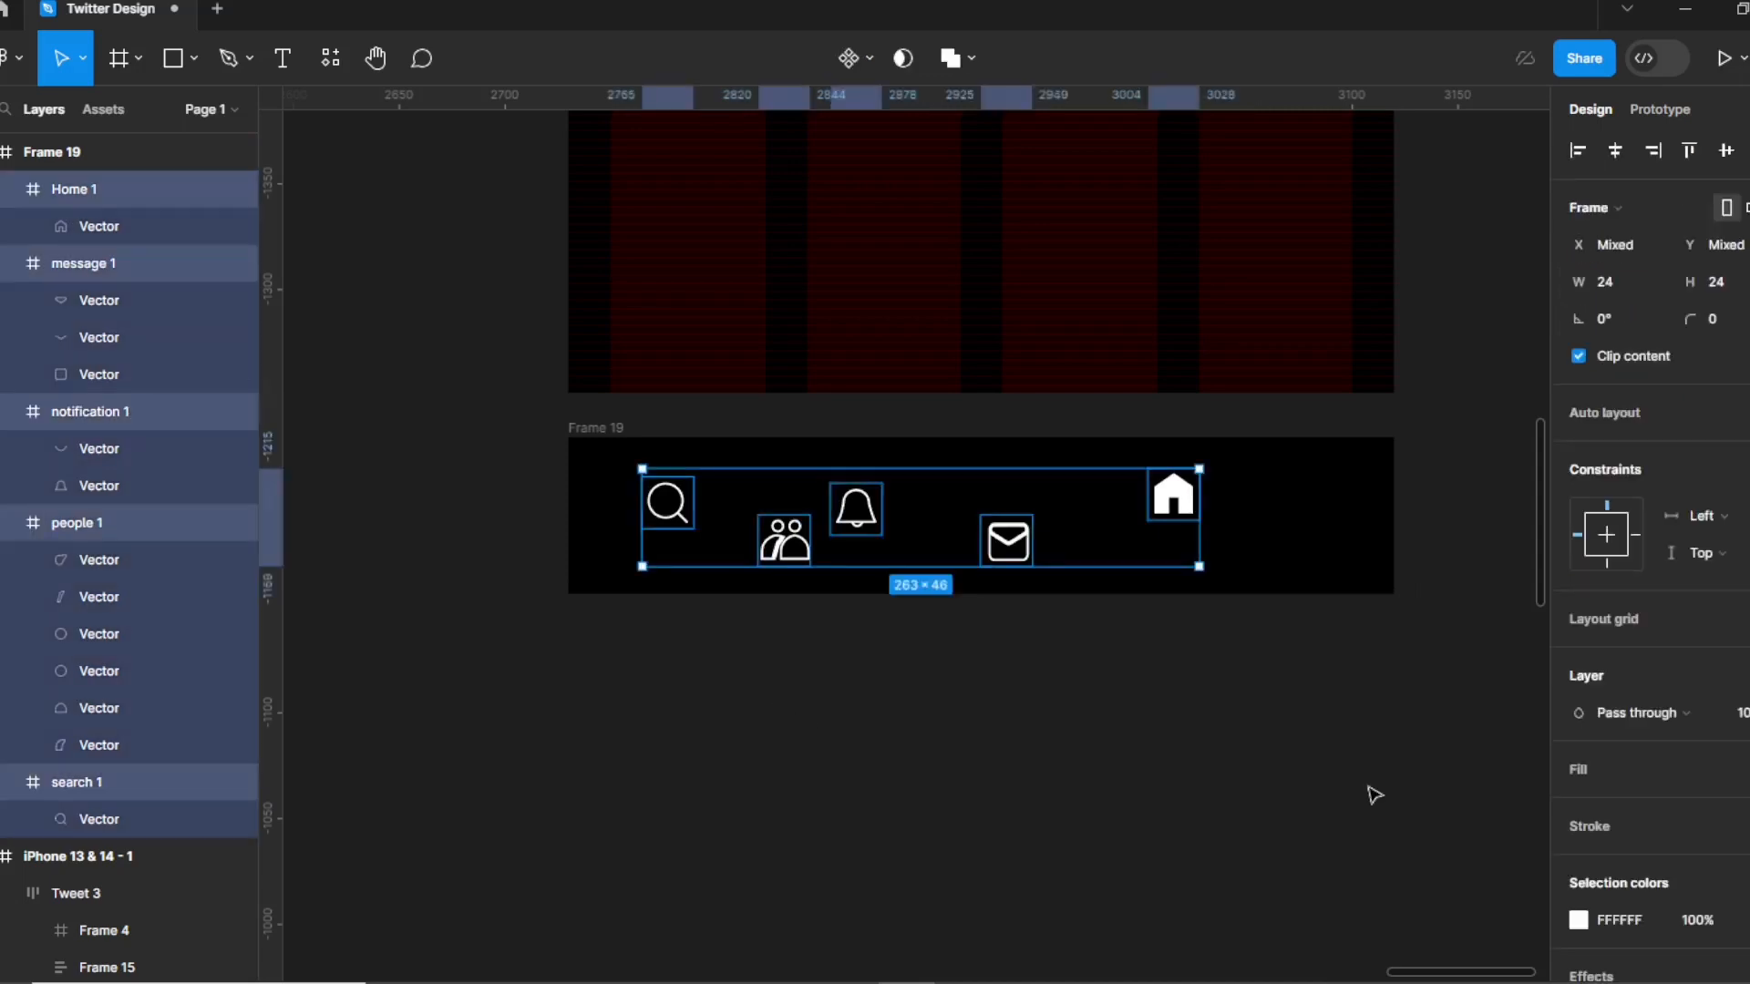
pyautogui.hotkey('shift', 'a')
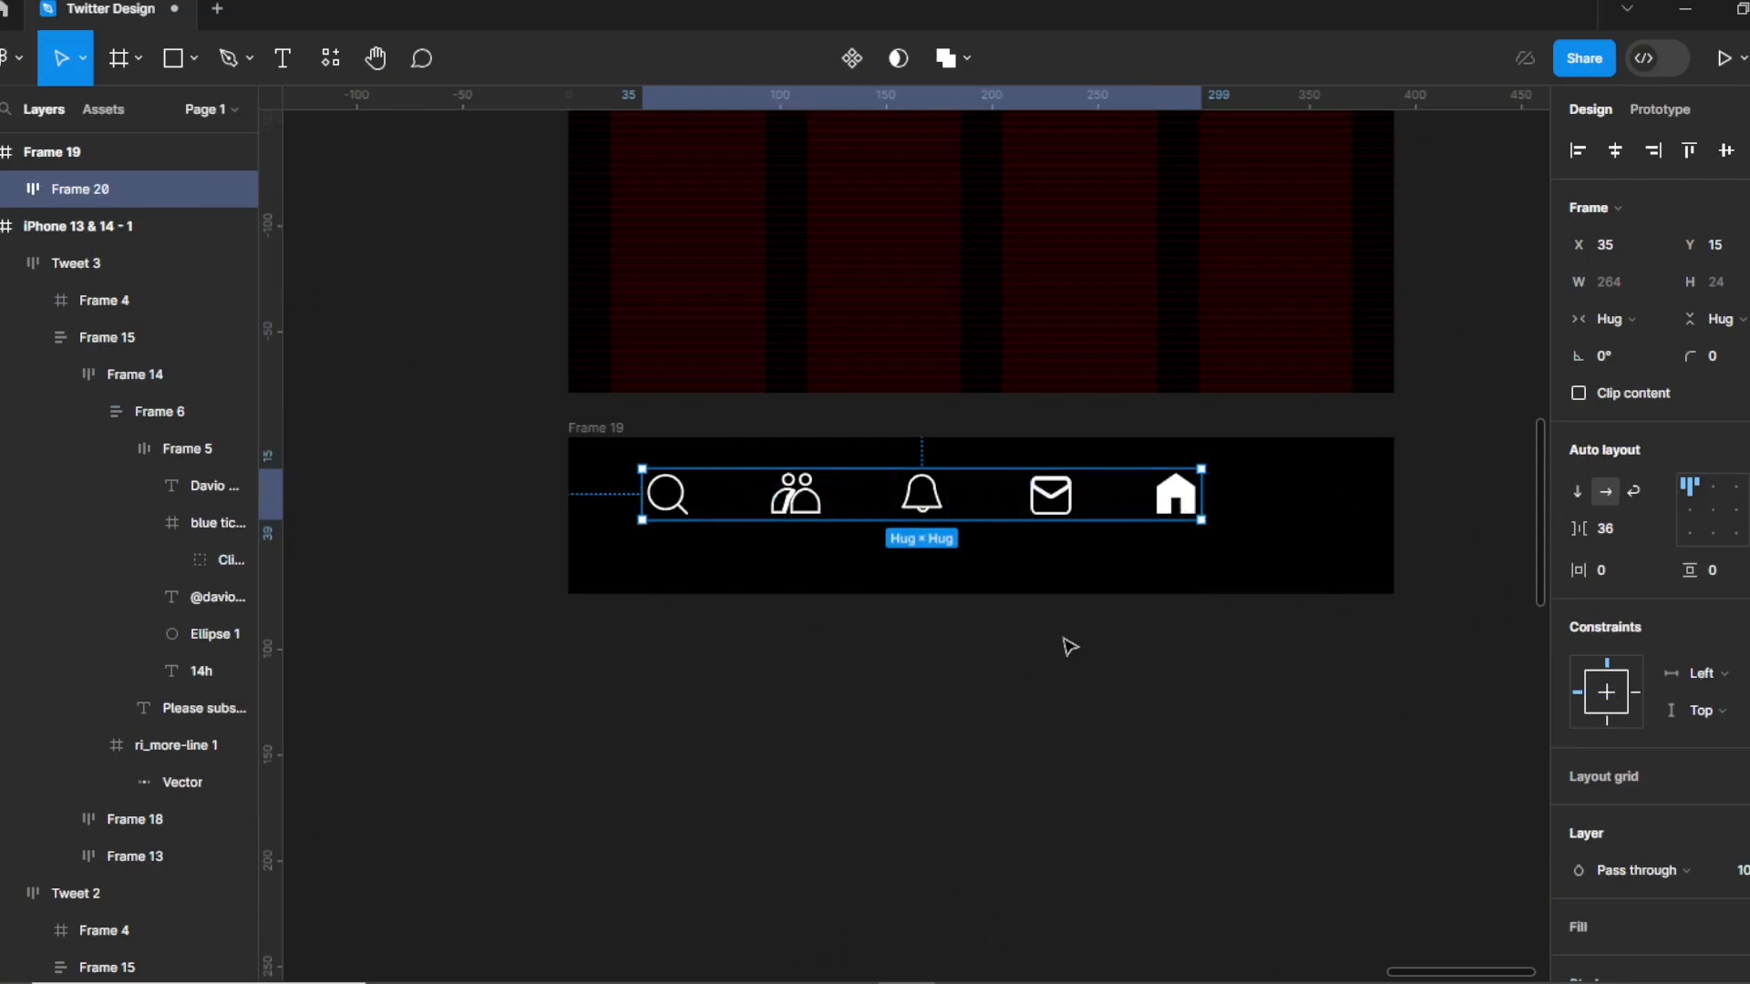
# Redo the auto-layout row and move the home icon into the first slot.
pyautogui.hotkey('ctrl', 'z')
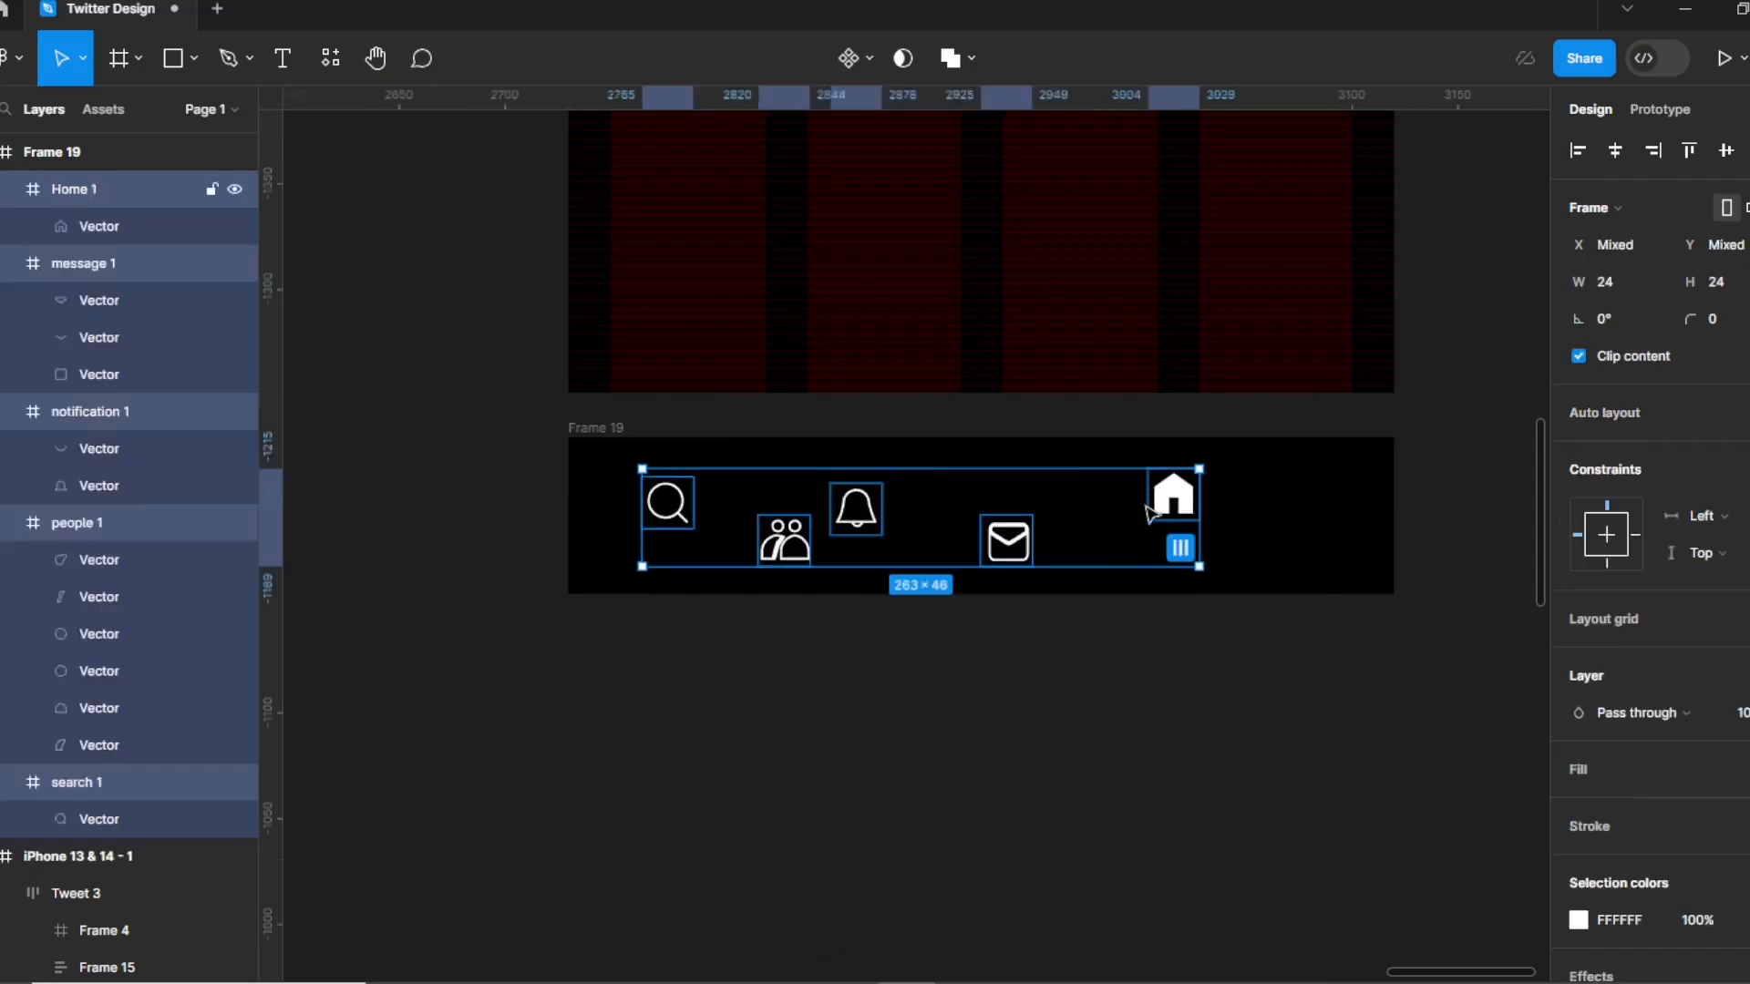
pyautogui.hotkey('shift', 'a')
pyautogui.moveTo(1172, 506); pyautogui.dragTo(1220, 531)
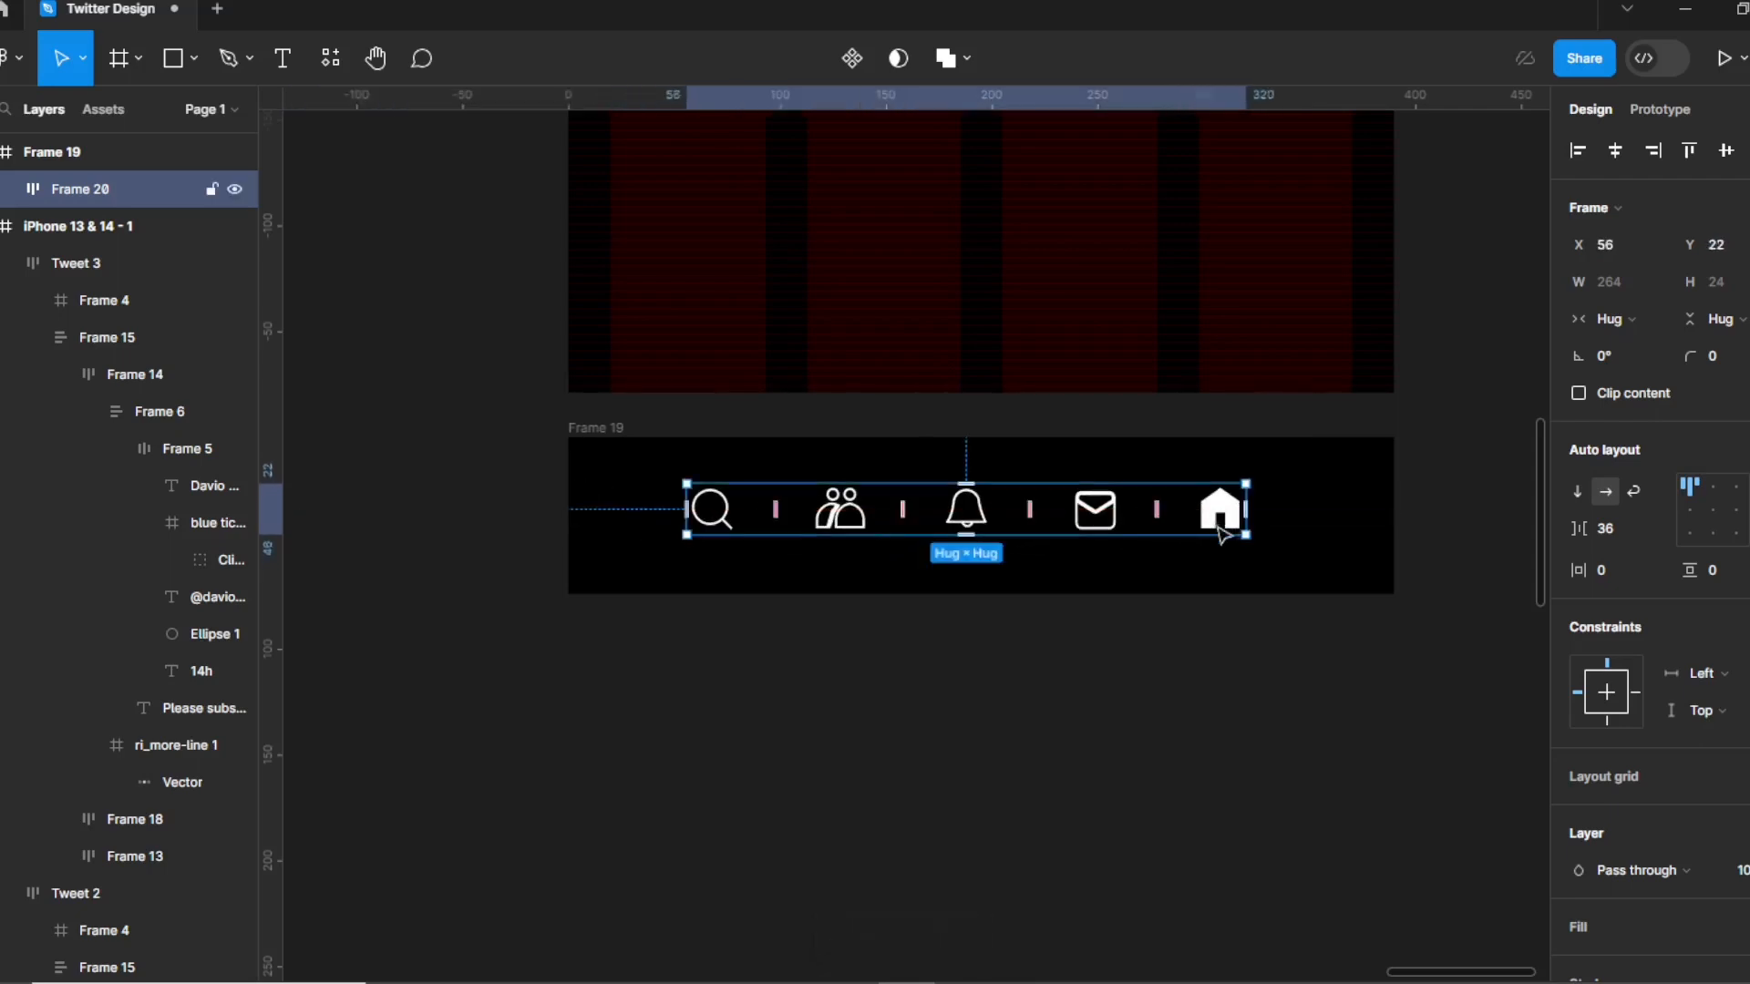
pyautogui.doubleClick(1228, 520)
pyautogui.moveTo(1229, 520); pyautogui.dragTo(761, 521)
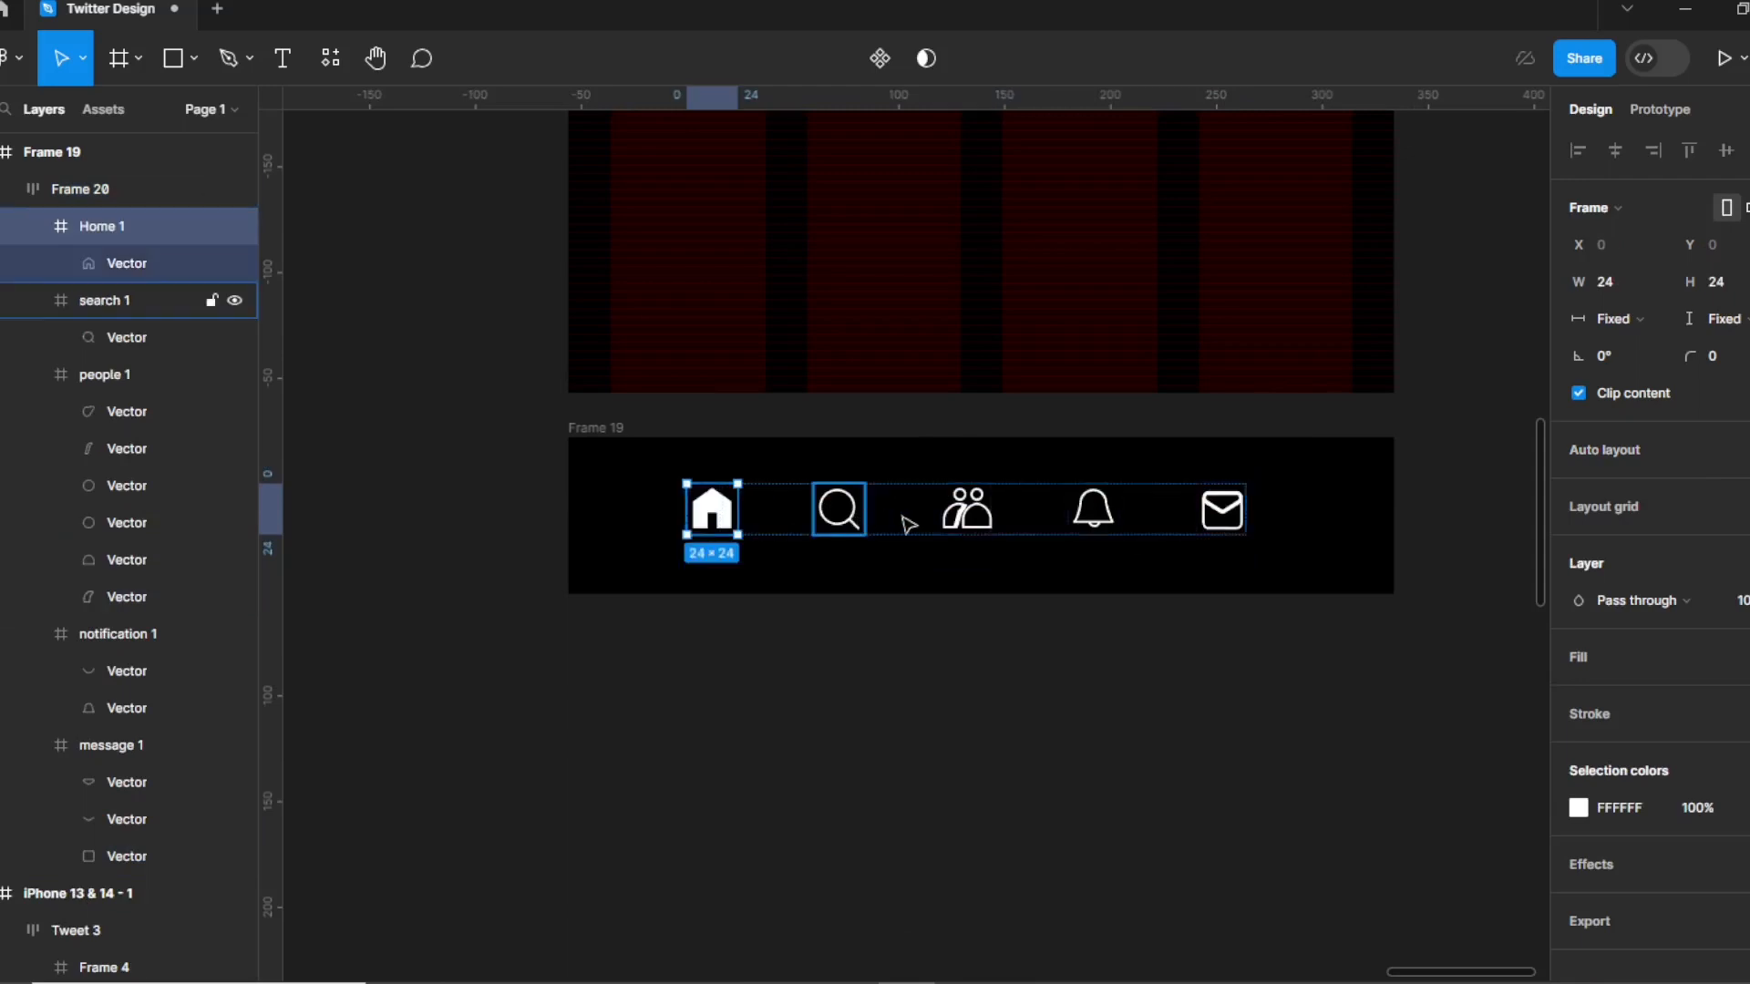
pyautogui.moveTo(1413, 971)
pyautogui.mouseDown()
pyautogui.moveTo(1313, 971)
pyautogui.moveTo(1385, 975)
pyautogui.mouseUp()
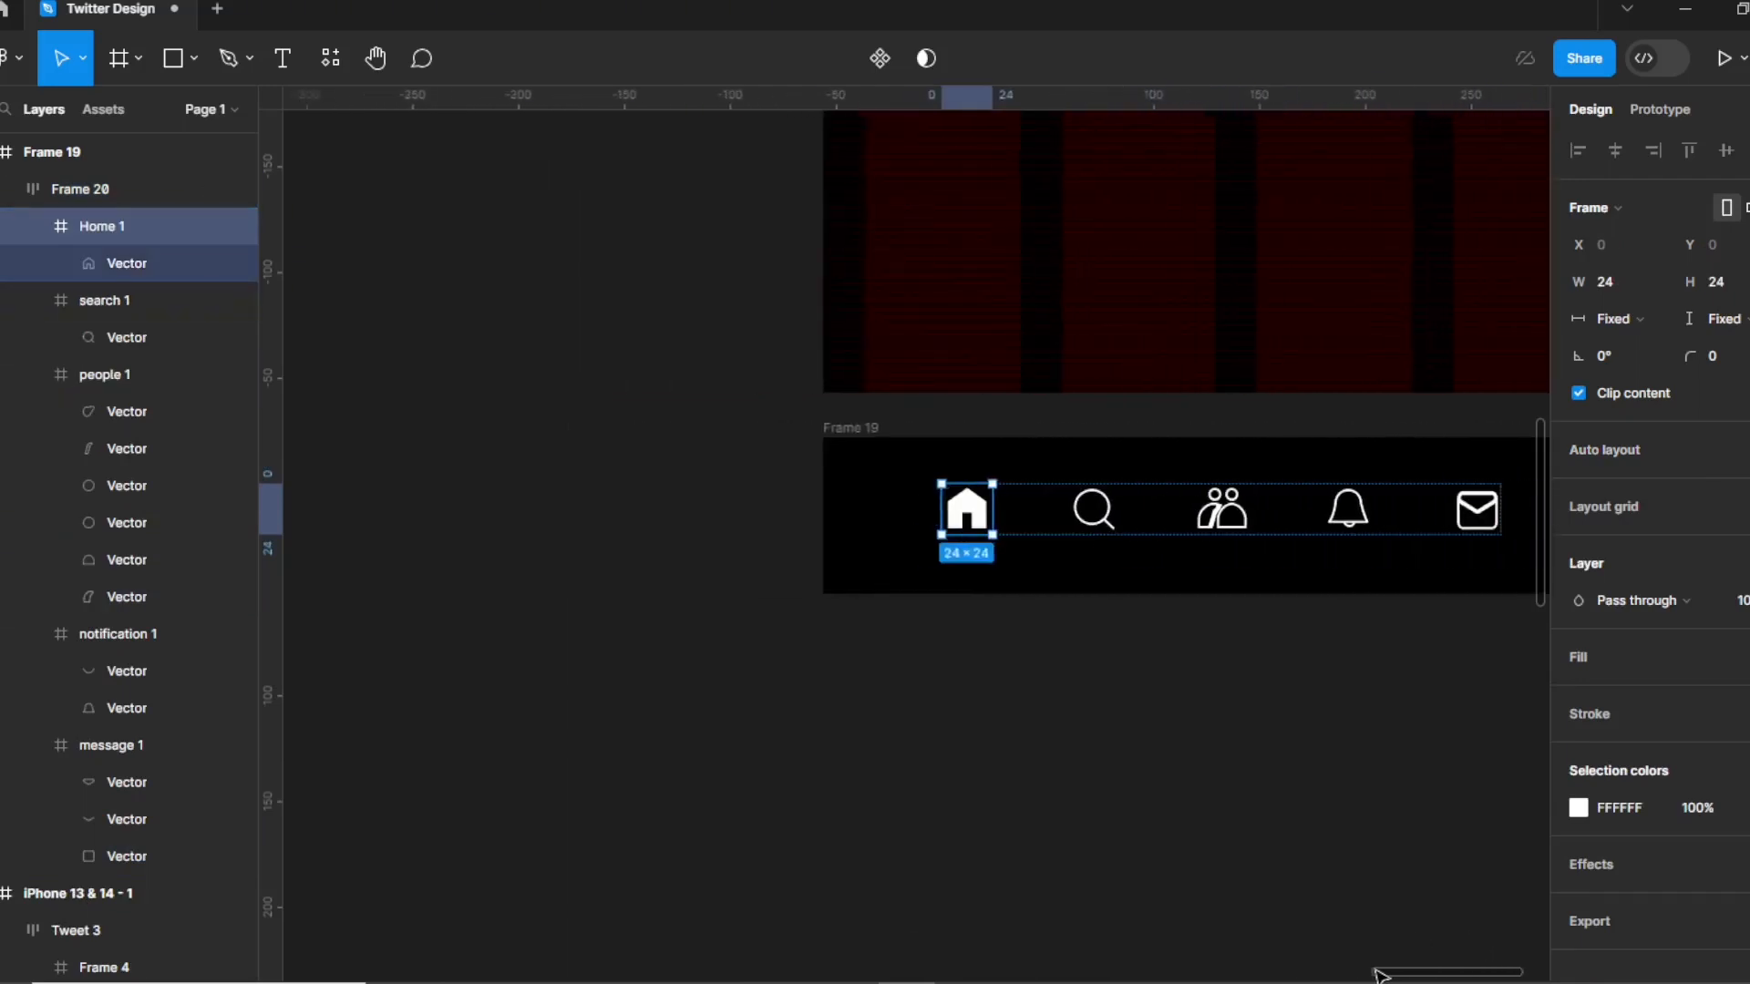
pyautogui.press('-')
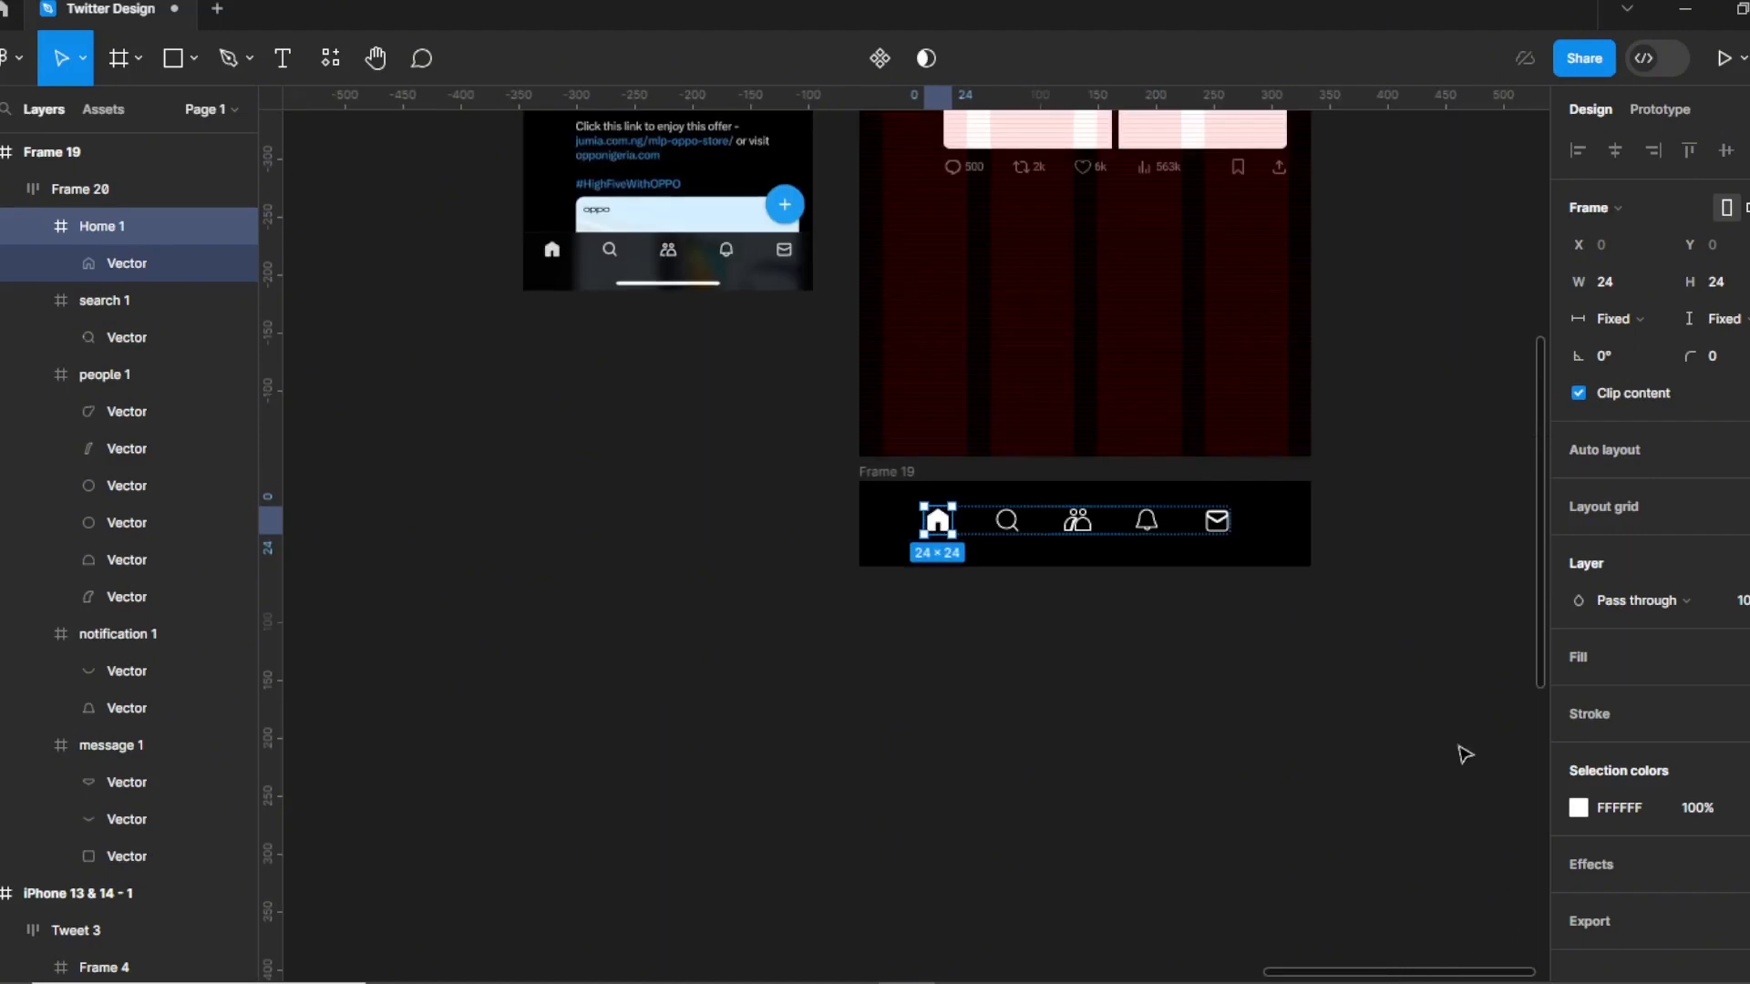
pyautogui.scroll(3, 1343, 602)
pyautogui.click(707, 614)
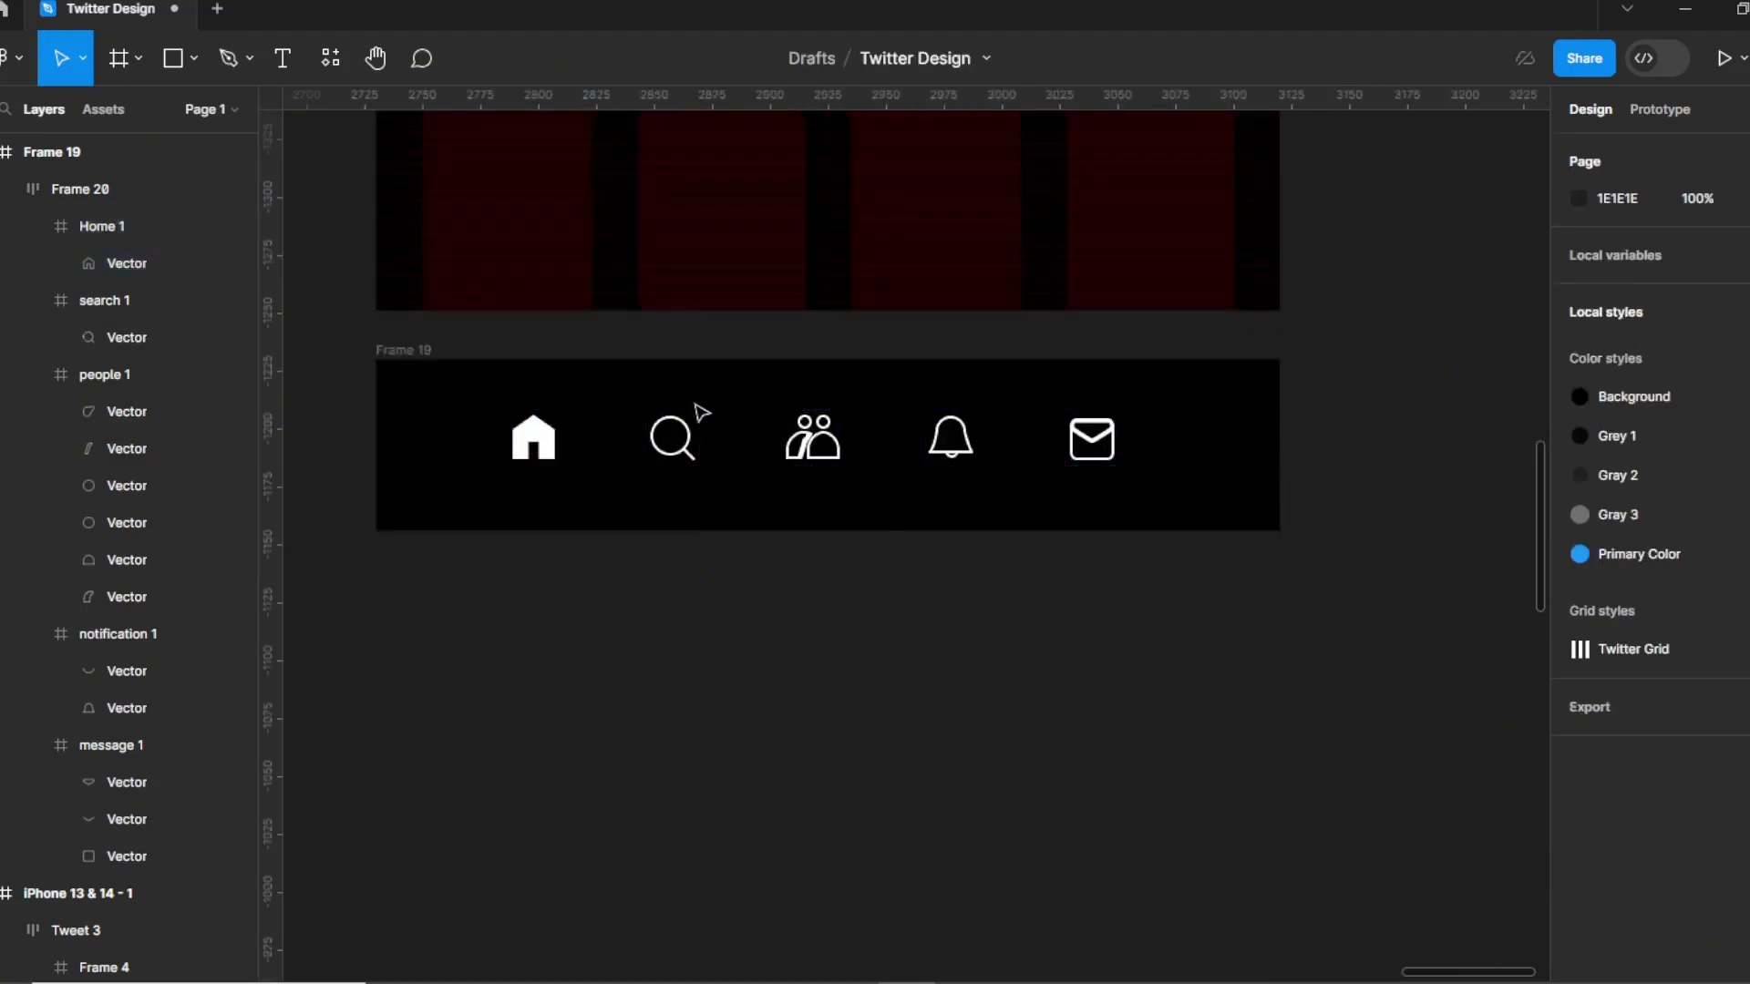
# Set the icon row's gap to 54, centre it horizontally and nudge it up to Y 16.
pyautogui.click(702, 435)
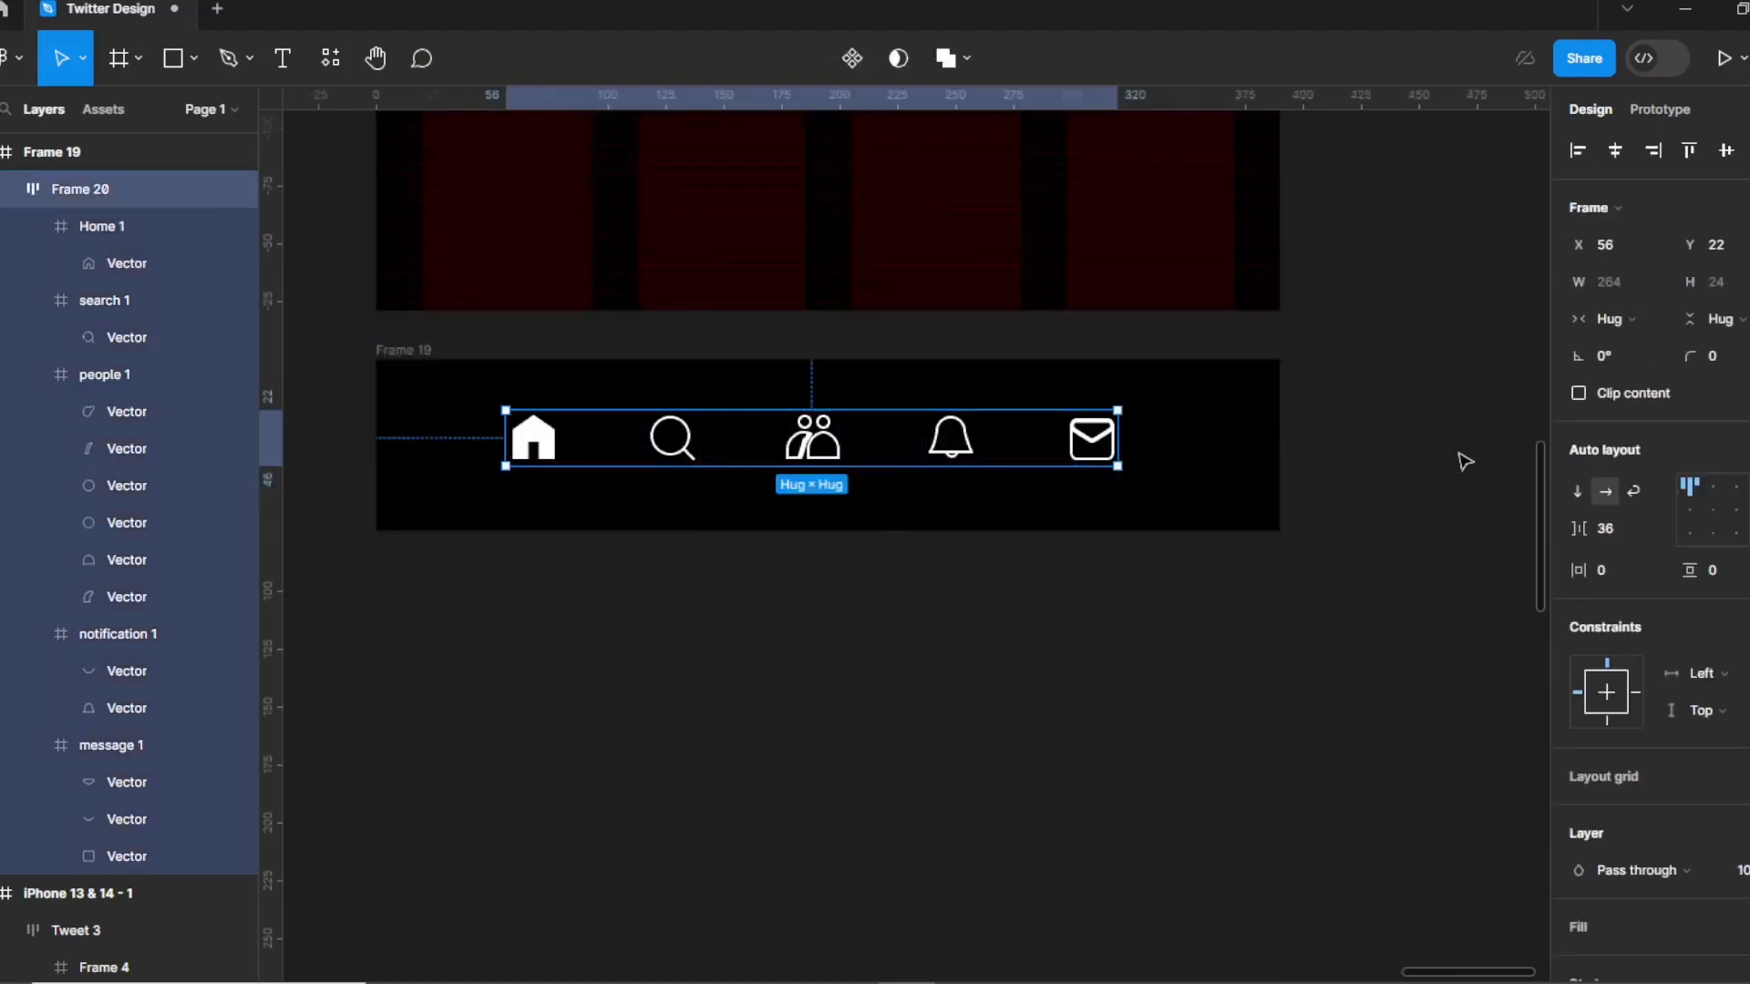
pyautogui.click(1604, 536)
pyautogui.write('54')
pyautogui.press('Return')
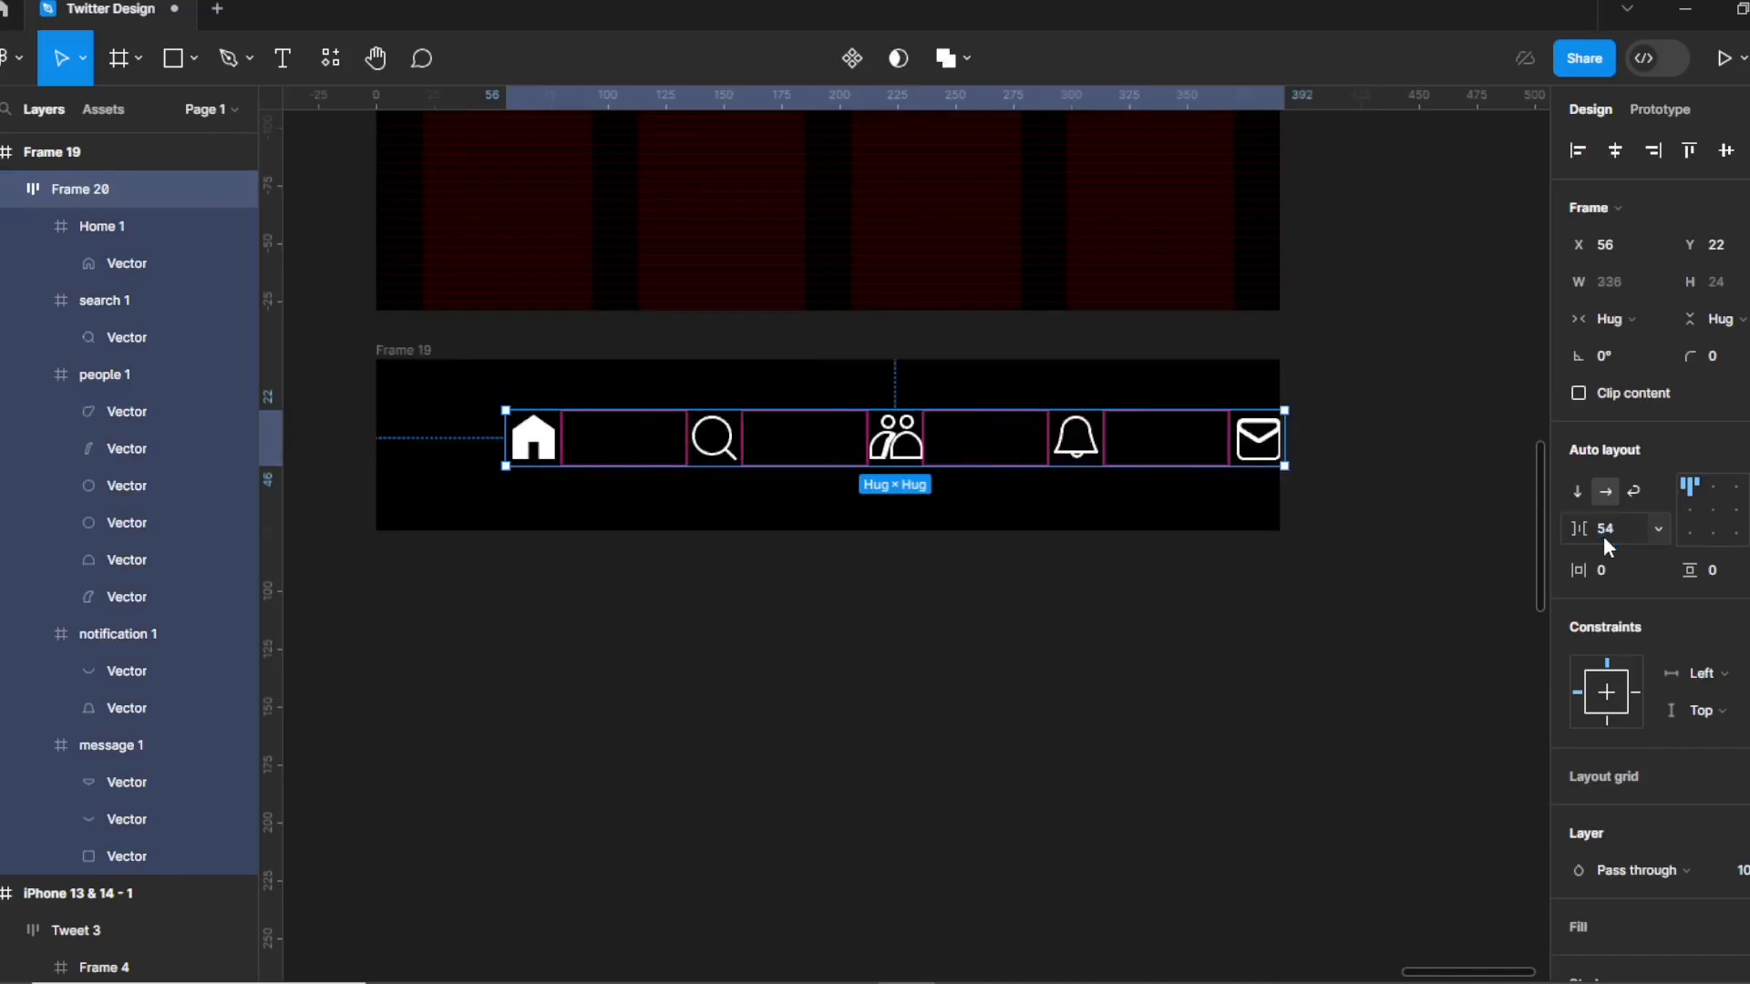
pyautogui.click(1651, 151)
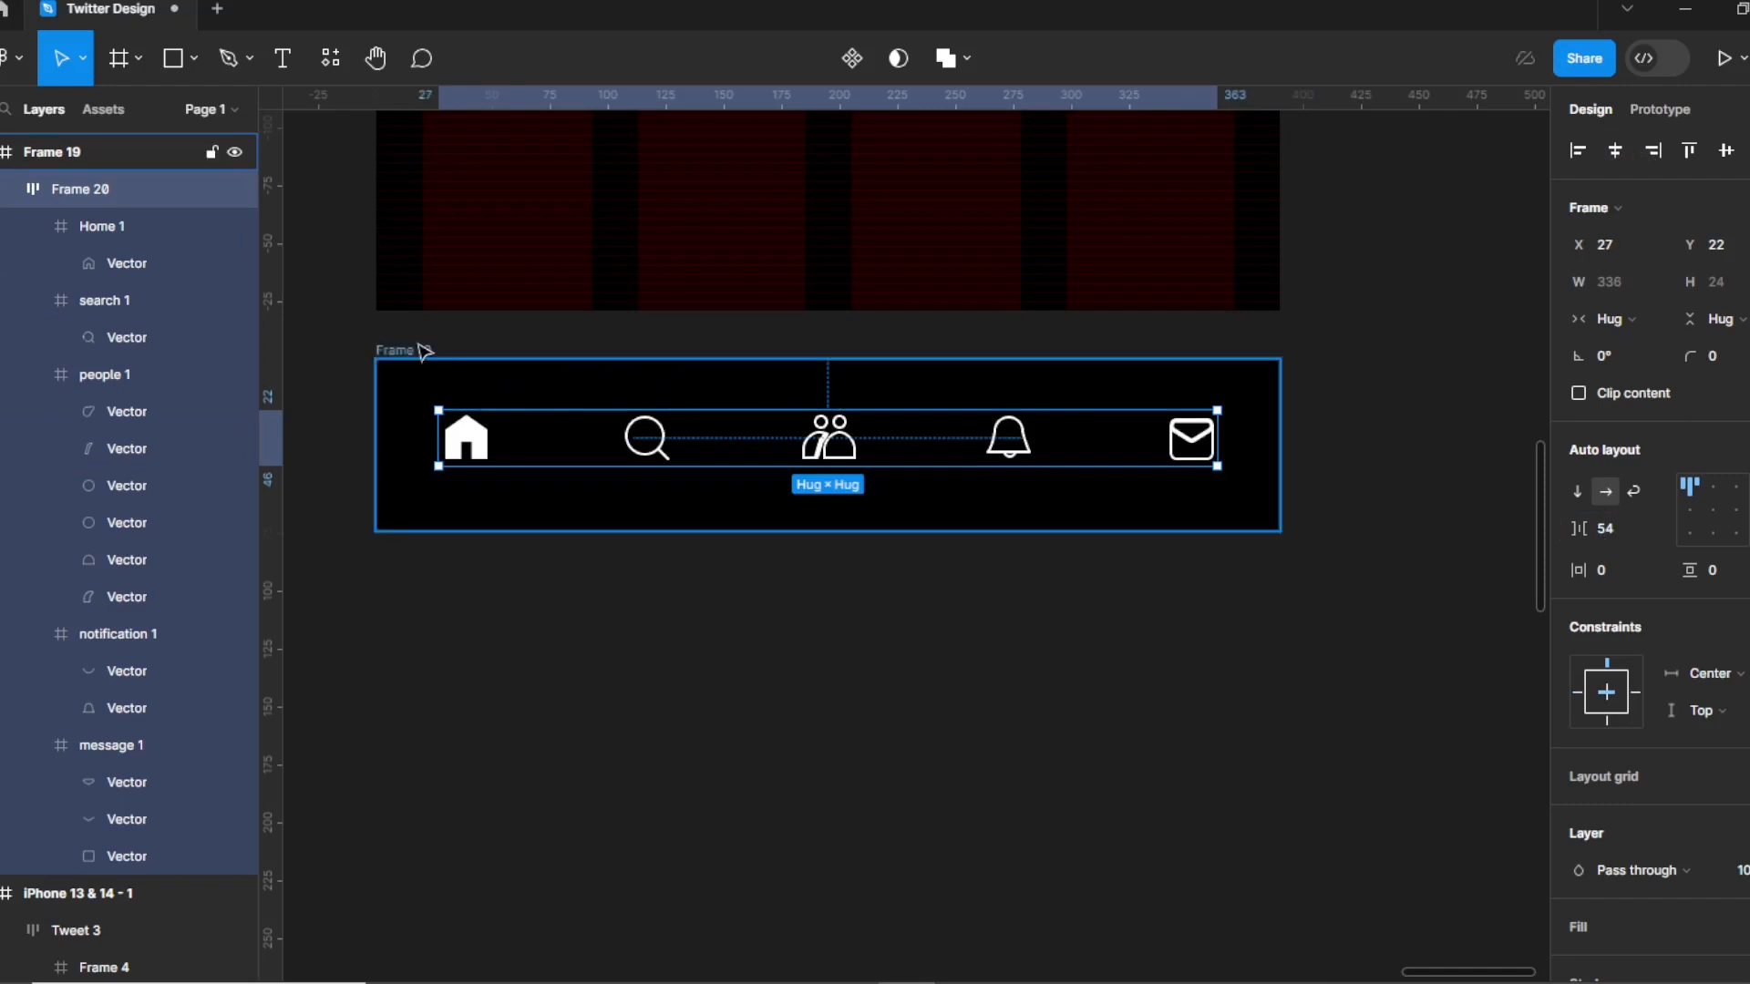
pyautogui.press('Up')
pyautogui.press('Up')
pyautogui.press('Up')
pyautogui.press('Up')
pyautogui.press('Up')
pyautogui.press('Up')
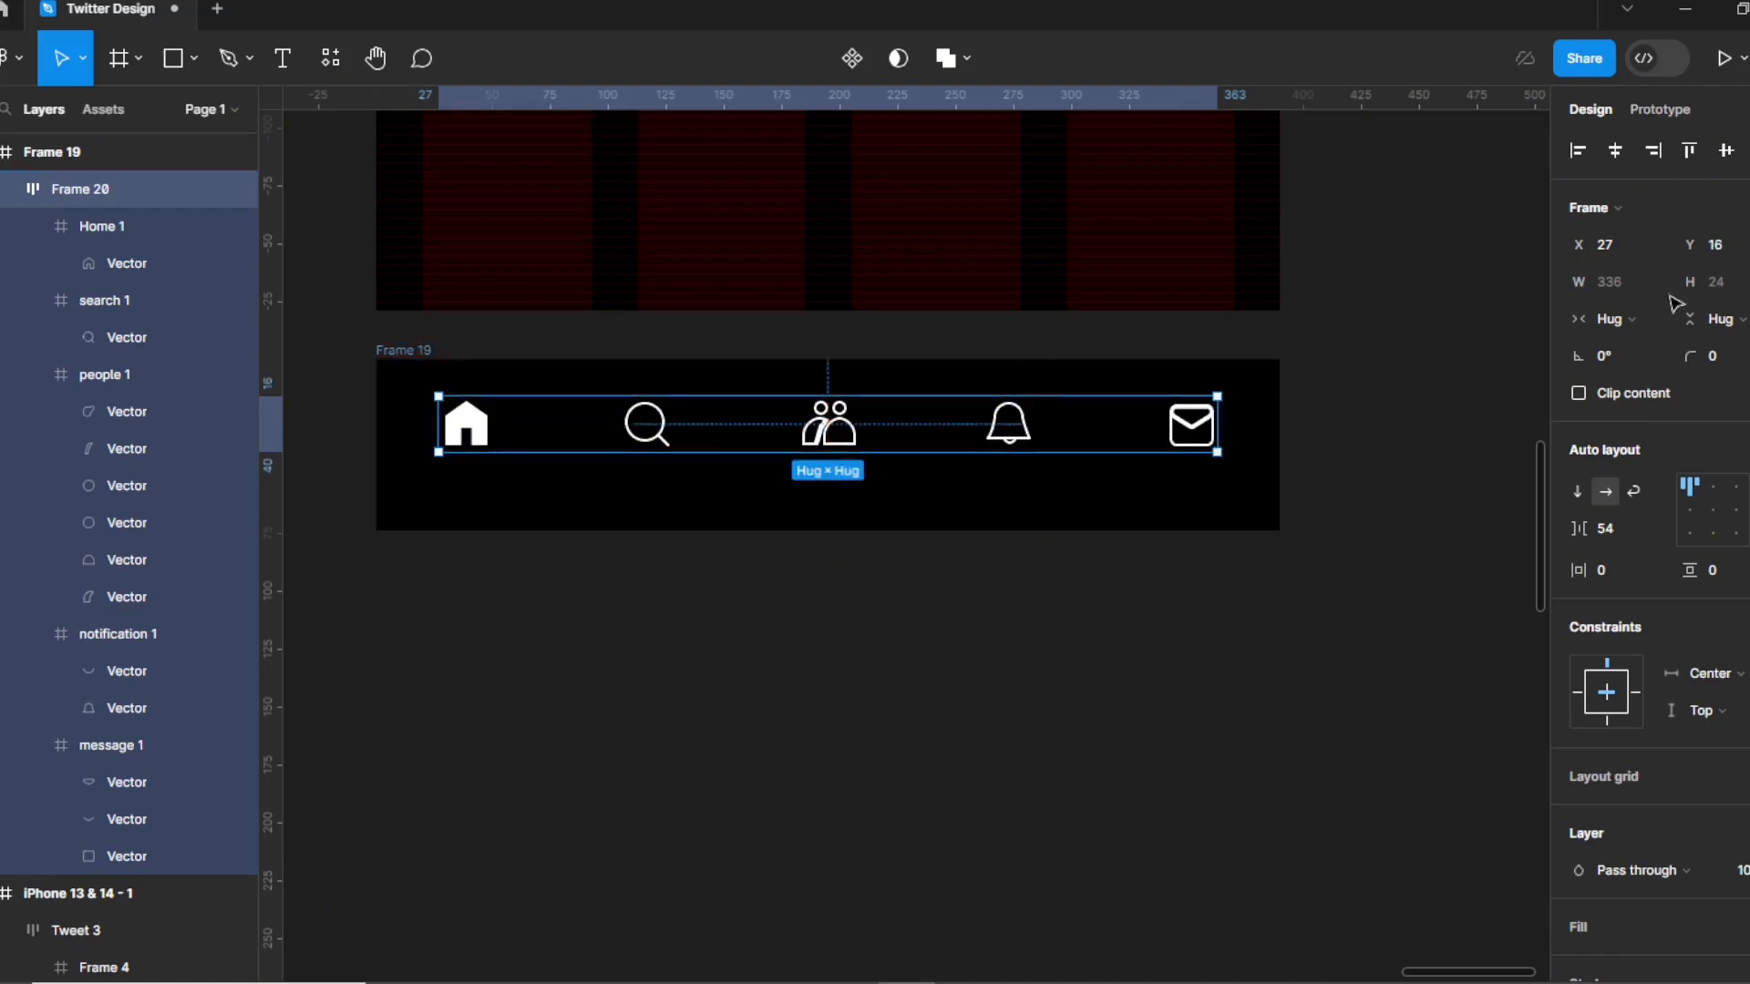
# Draw a thin rectangle below the nav icons and fill it pure white.
pyautogui.click(195, 57)
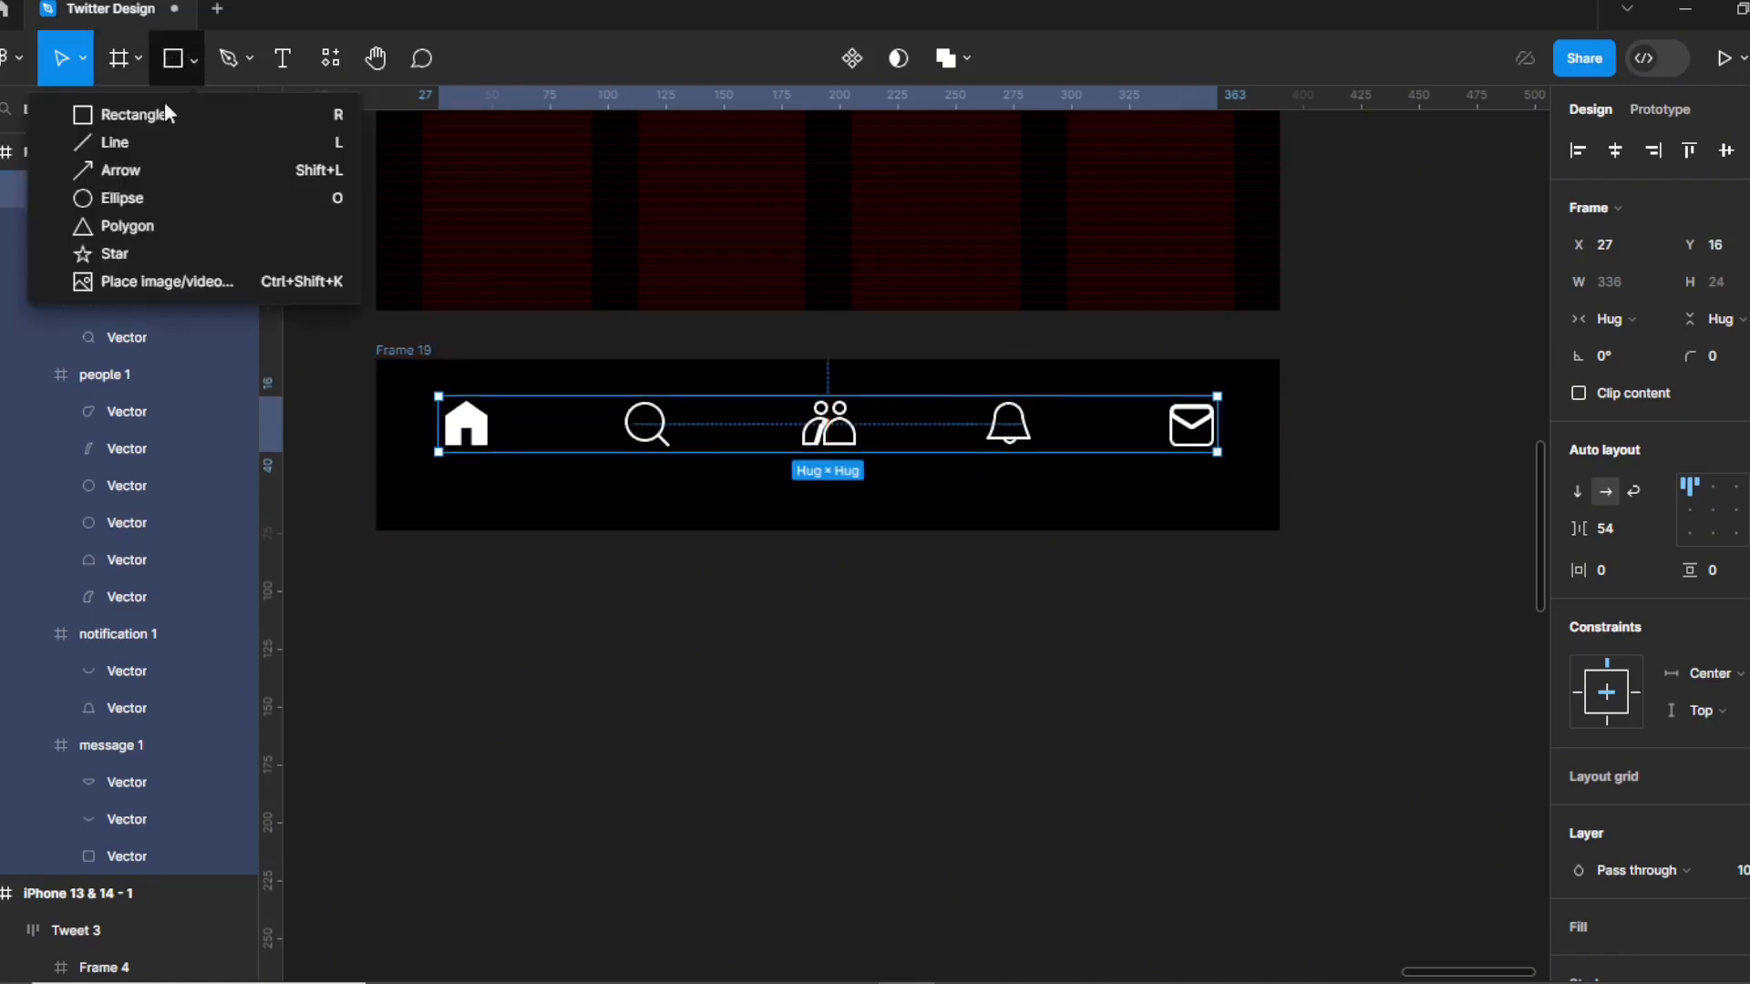
pyautogui.click(144, 120)
pyautogui.moveTo(694, 508)
pyautogui.mouseDown()
pyautogui.moveTo(1036, 523)
pyautogui.moveTo(971, 516)
pyautogui.mouseUp()
pyautogui.click(1575, 621)
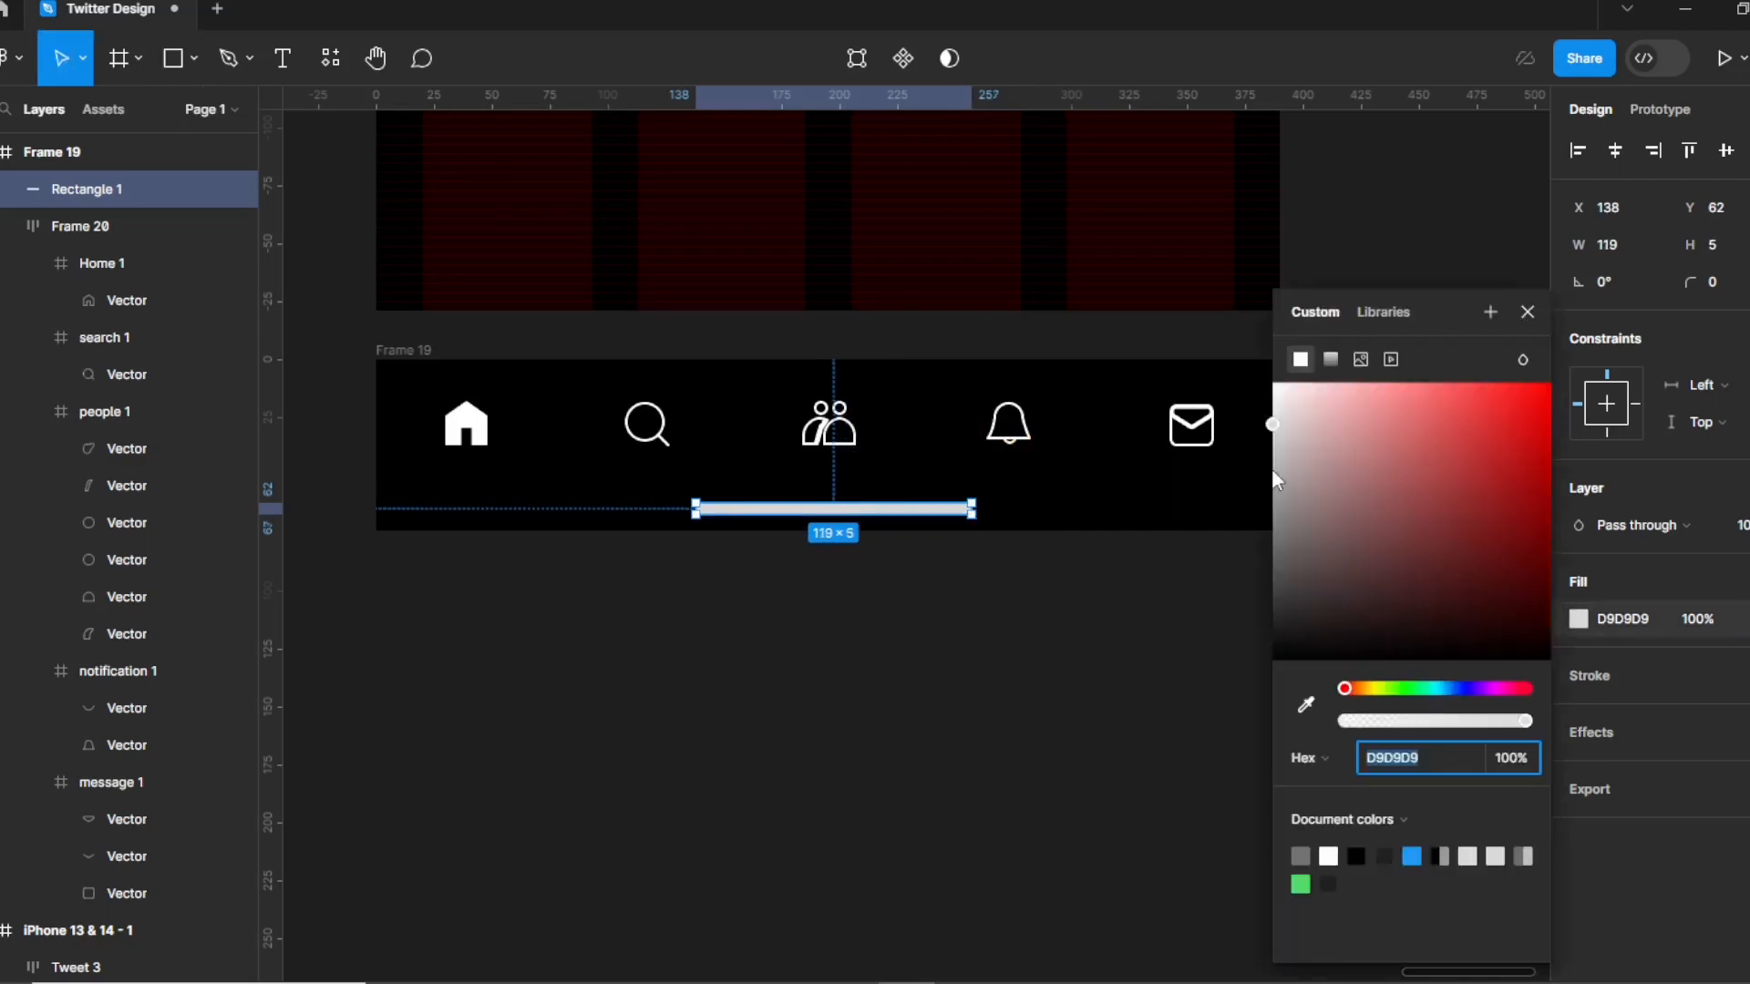
pyautogui.moveTo(1268, 452); pyautogui.dragTo(1274, 407)
pyautogui.click(964, 507)
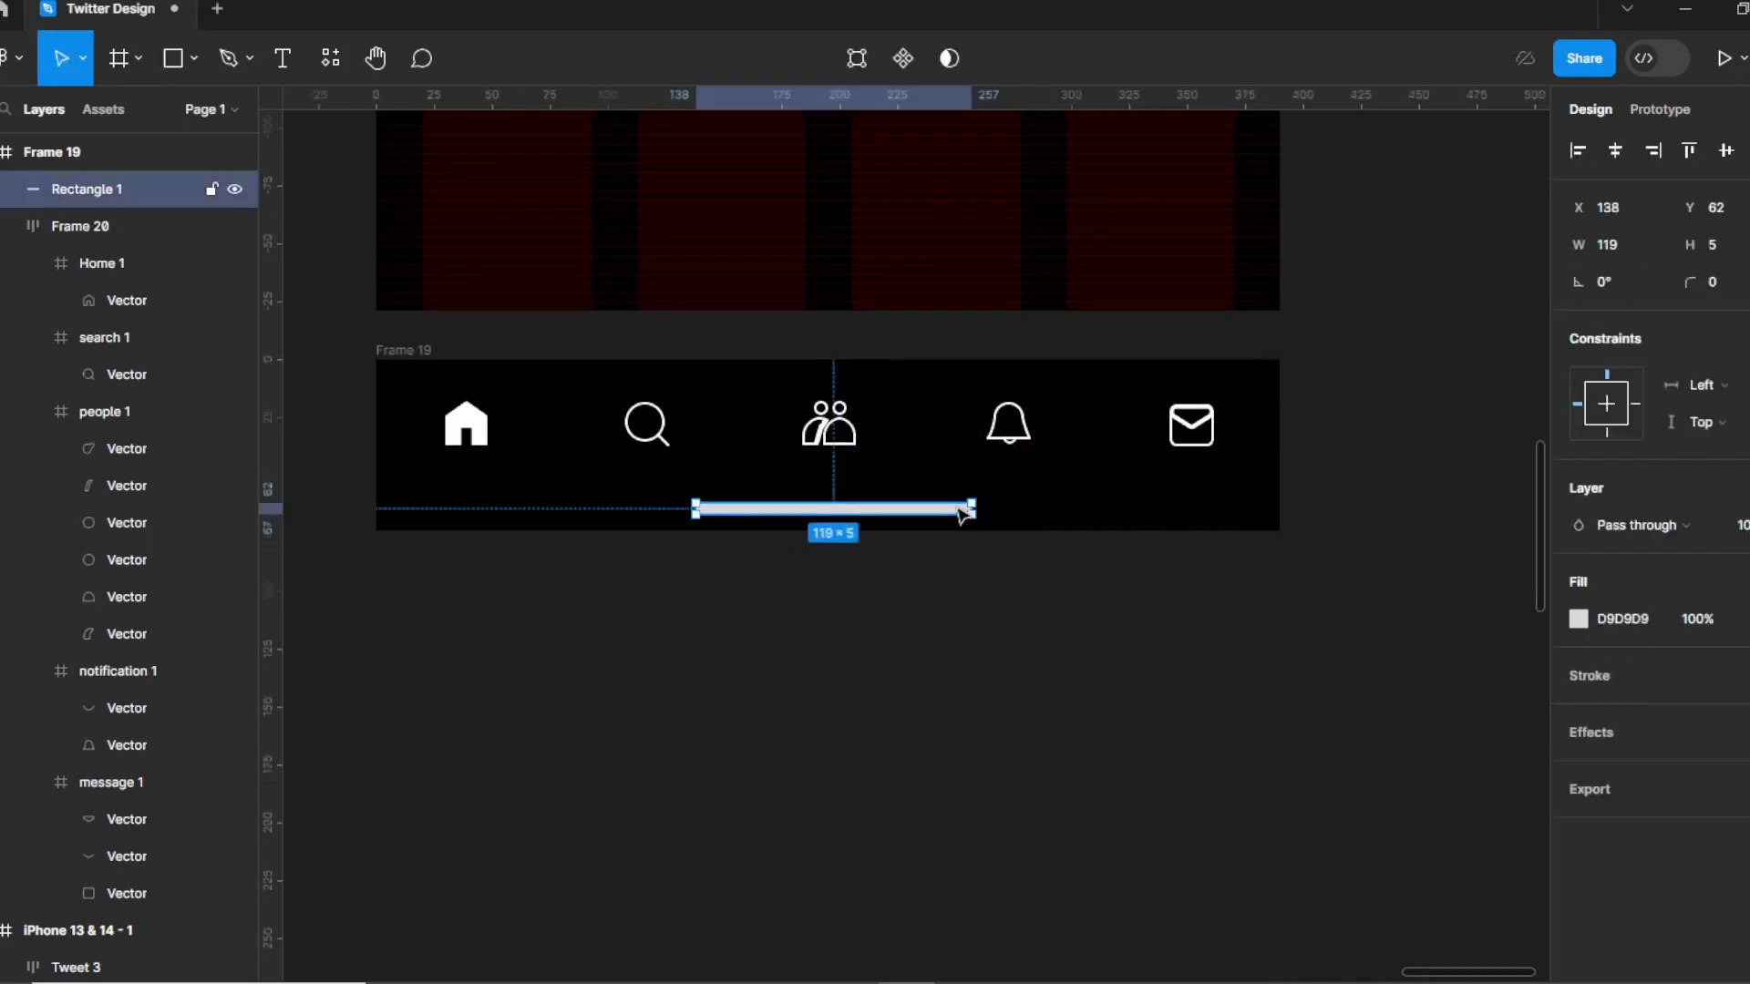
pyautogui.click(1579, 621)
pyautogui.moveTo(1396, 452); pyautogui.dragTo(1083, 246)
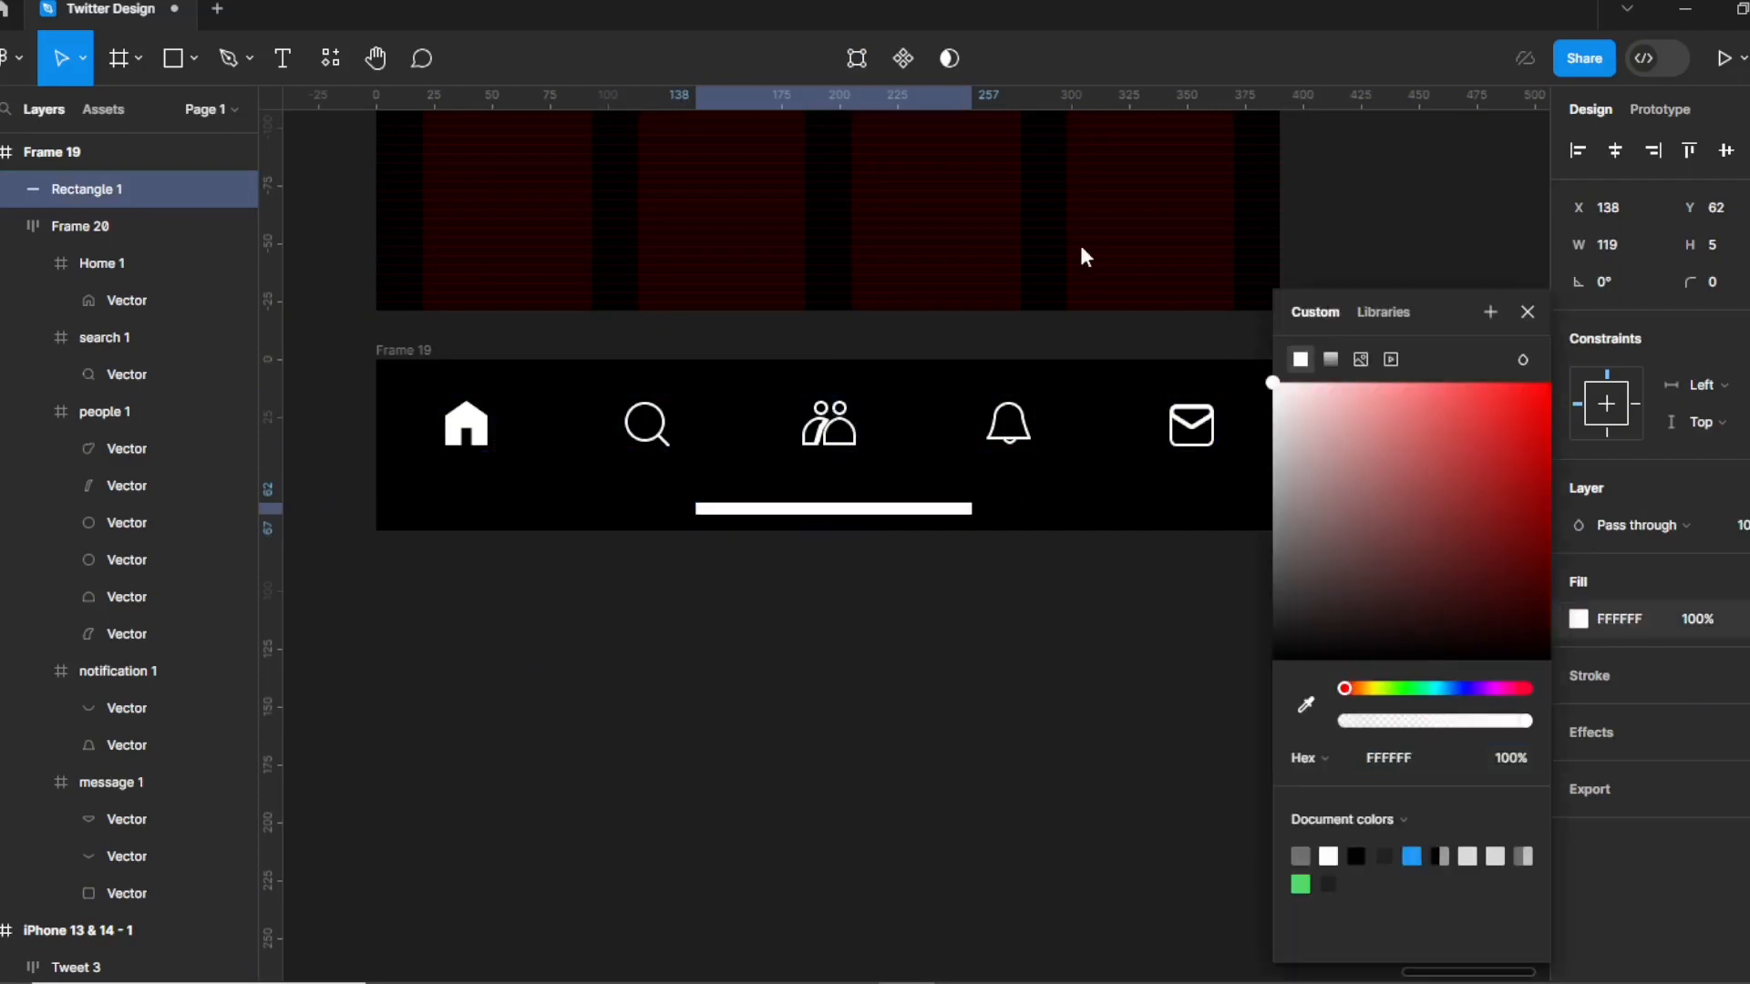
# Give the white bar corner radius 8 and height 4, then check its spacing to the frame edges.
pyautogui.click(1718, 293)
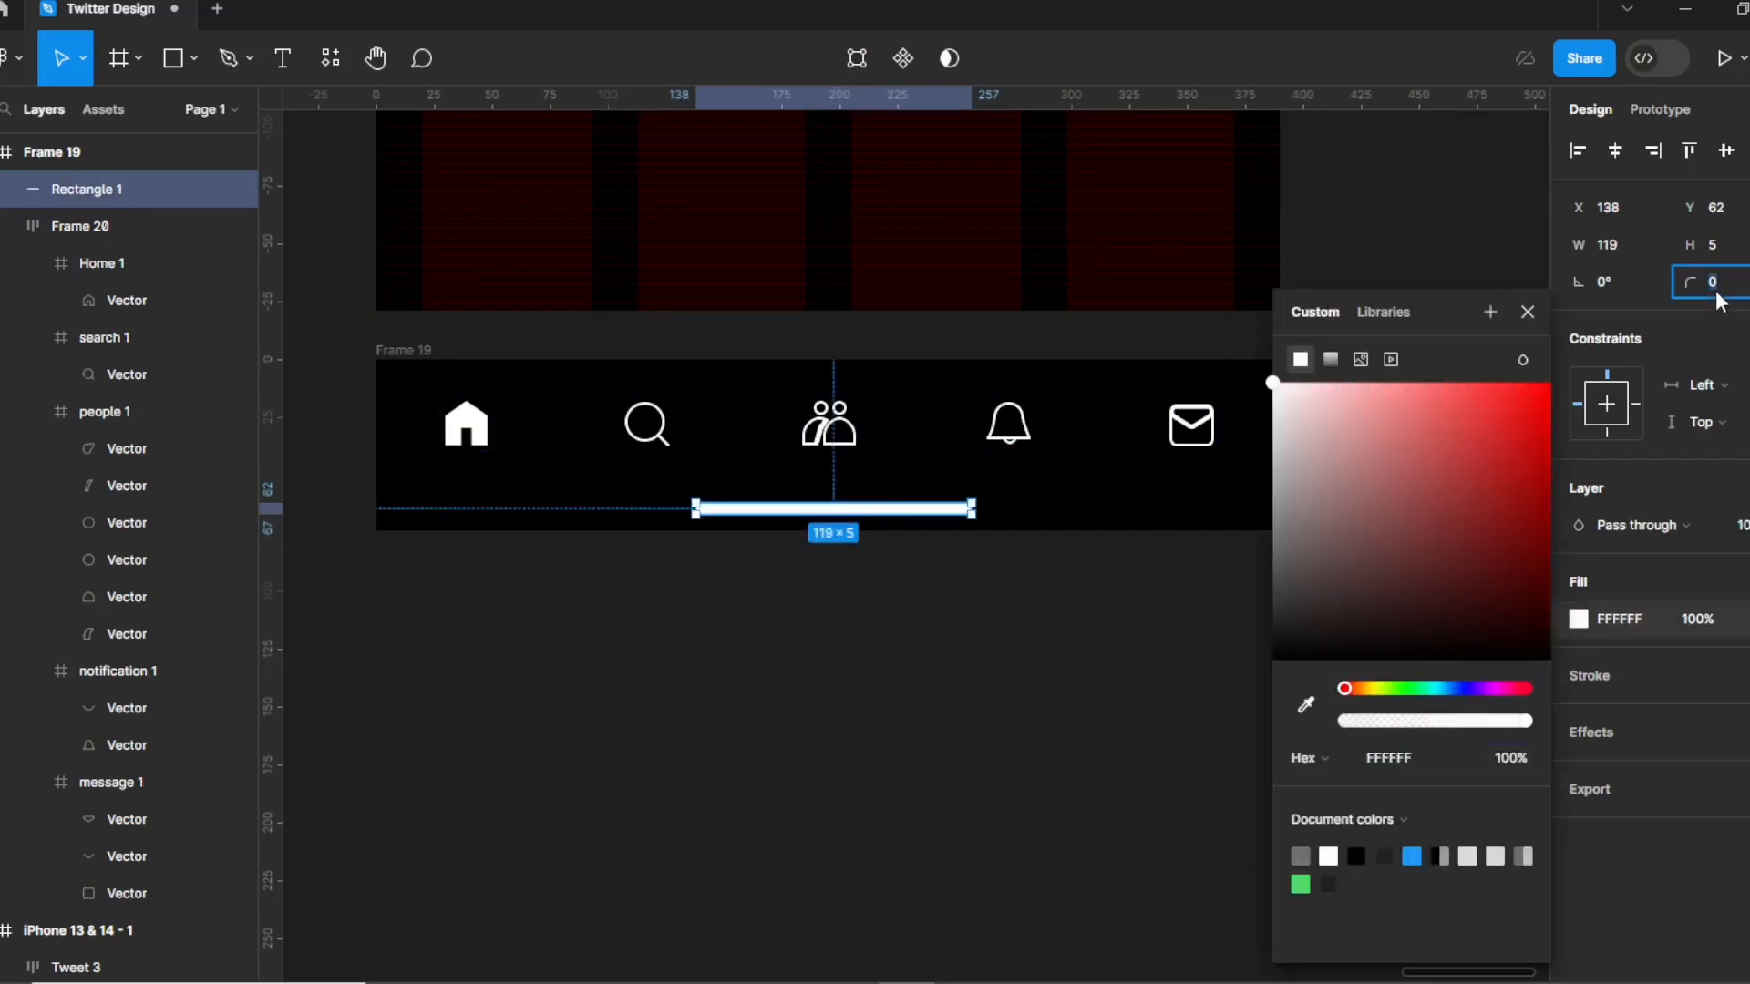
pyautogui.click(781, 734)
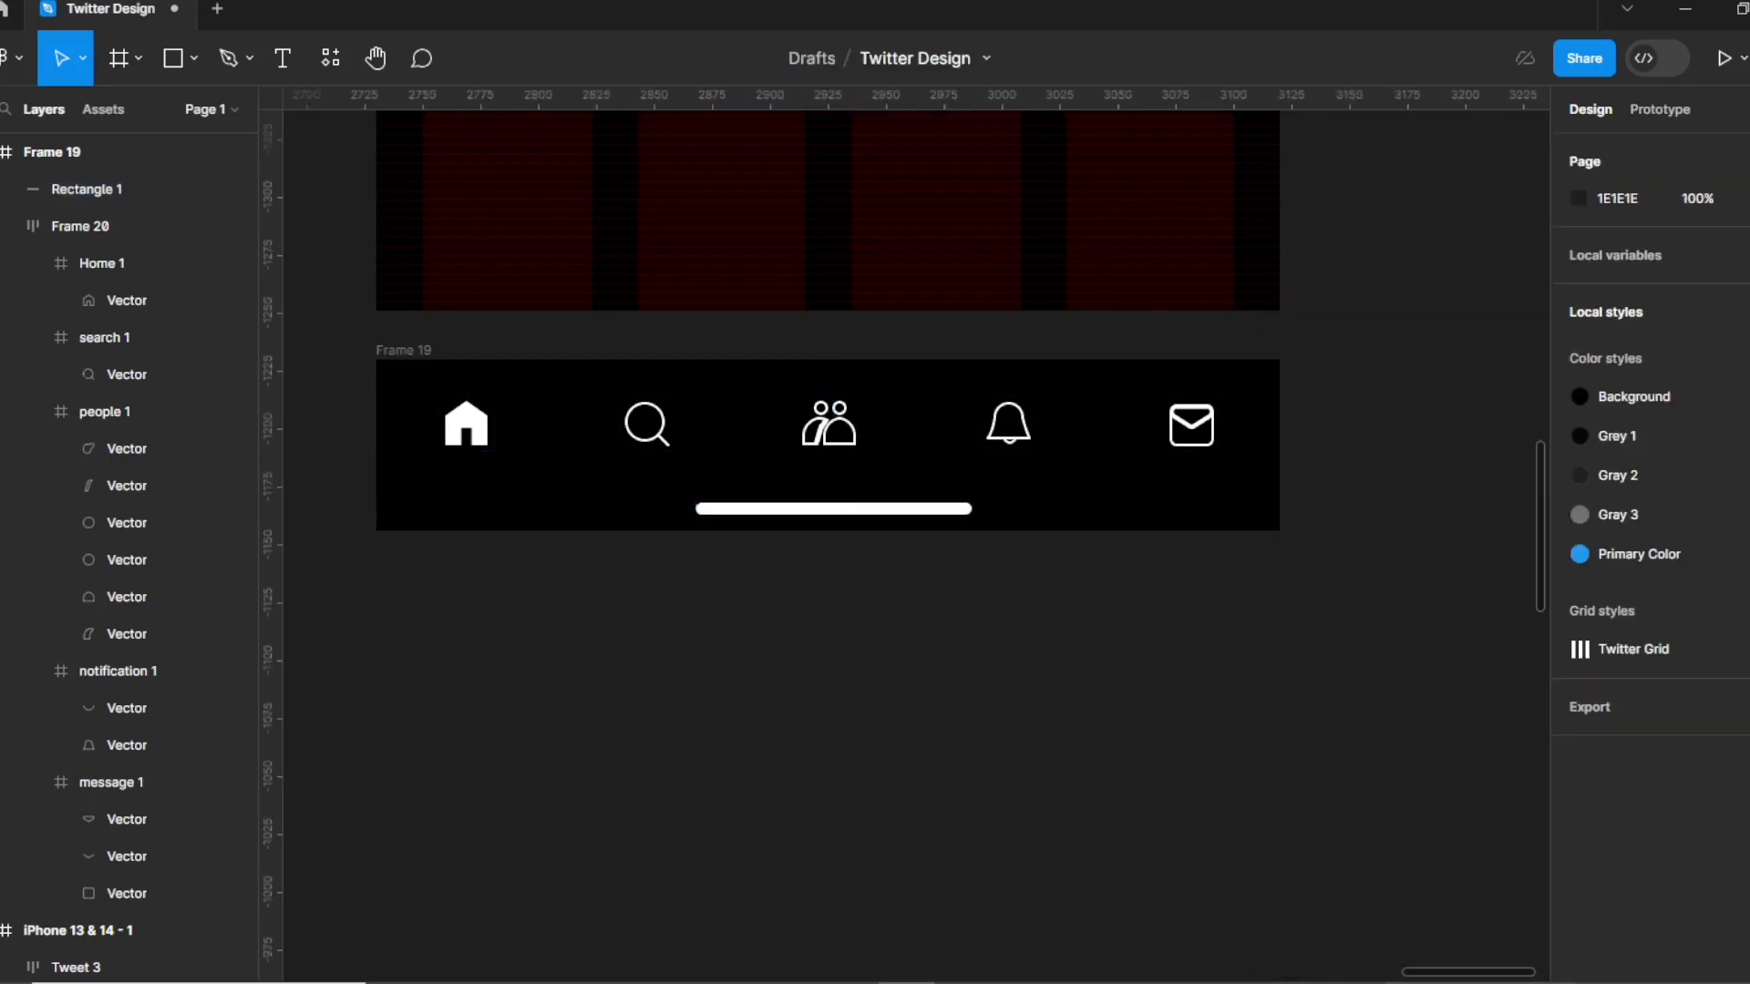
pyautogui.click(971, 509)
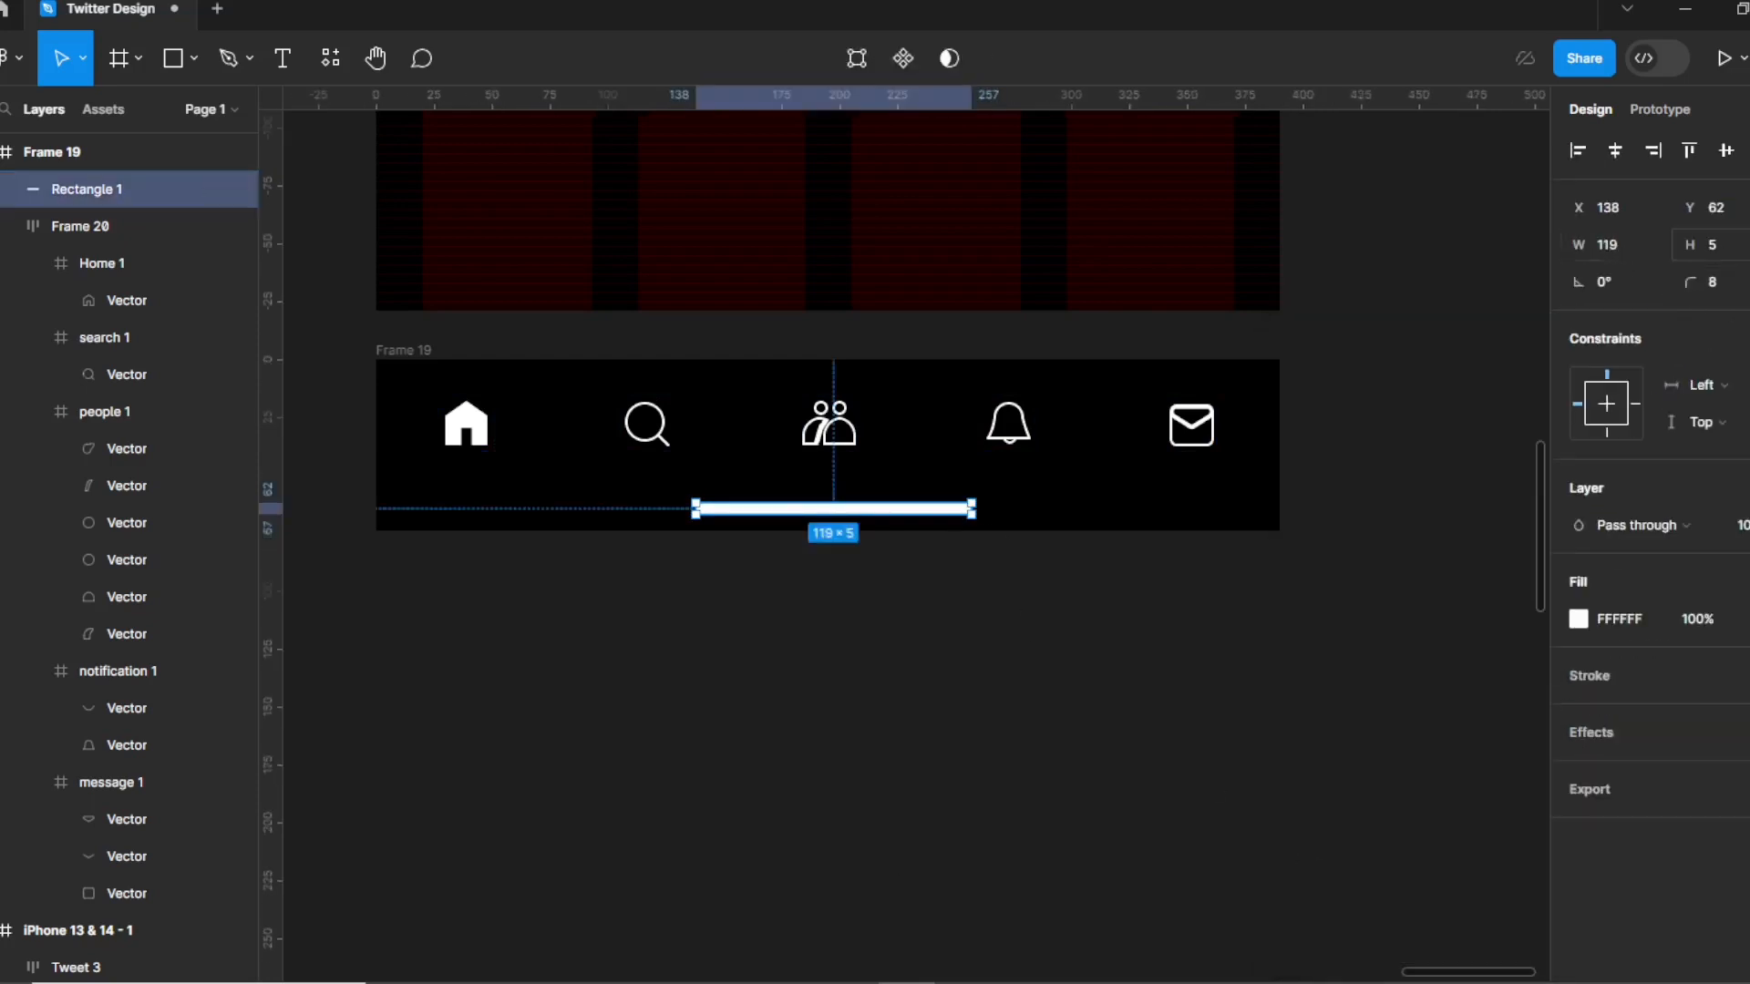
pyautogui.click(1725, 252)
pyautogui.click(891, 633)
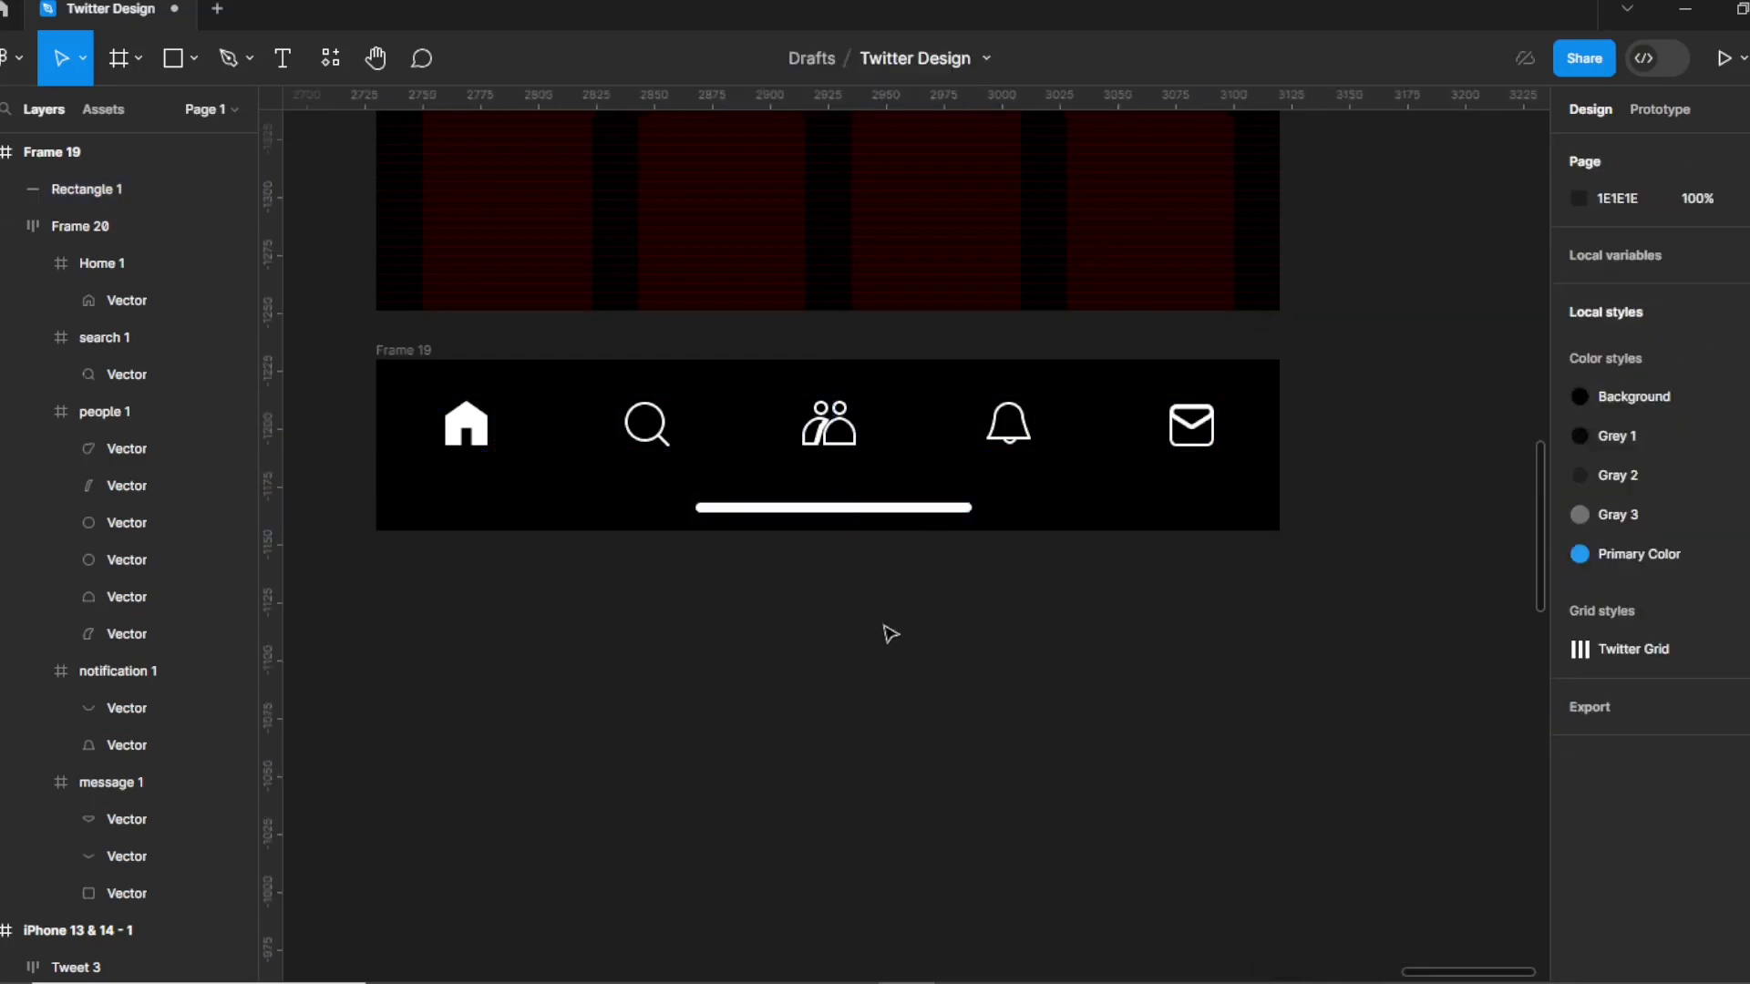
pyautogui.click(858, 509)
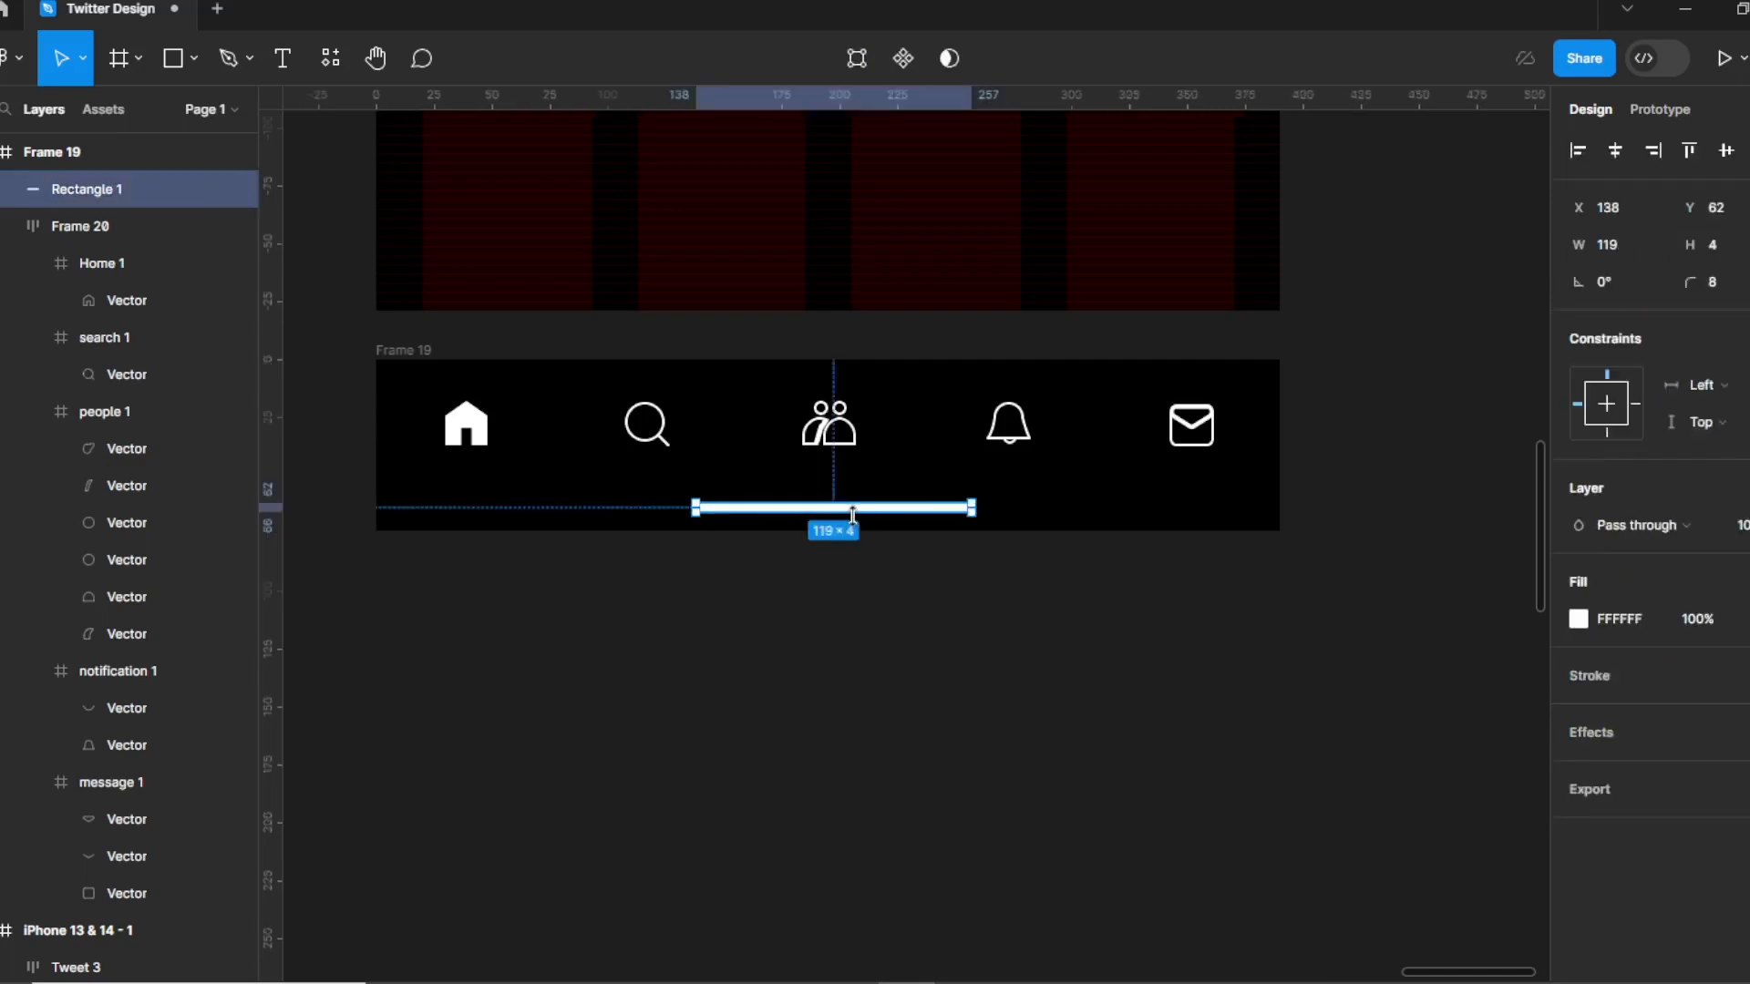
pyautogui.press('alt')
pyautogui.click(679, 755)
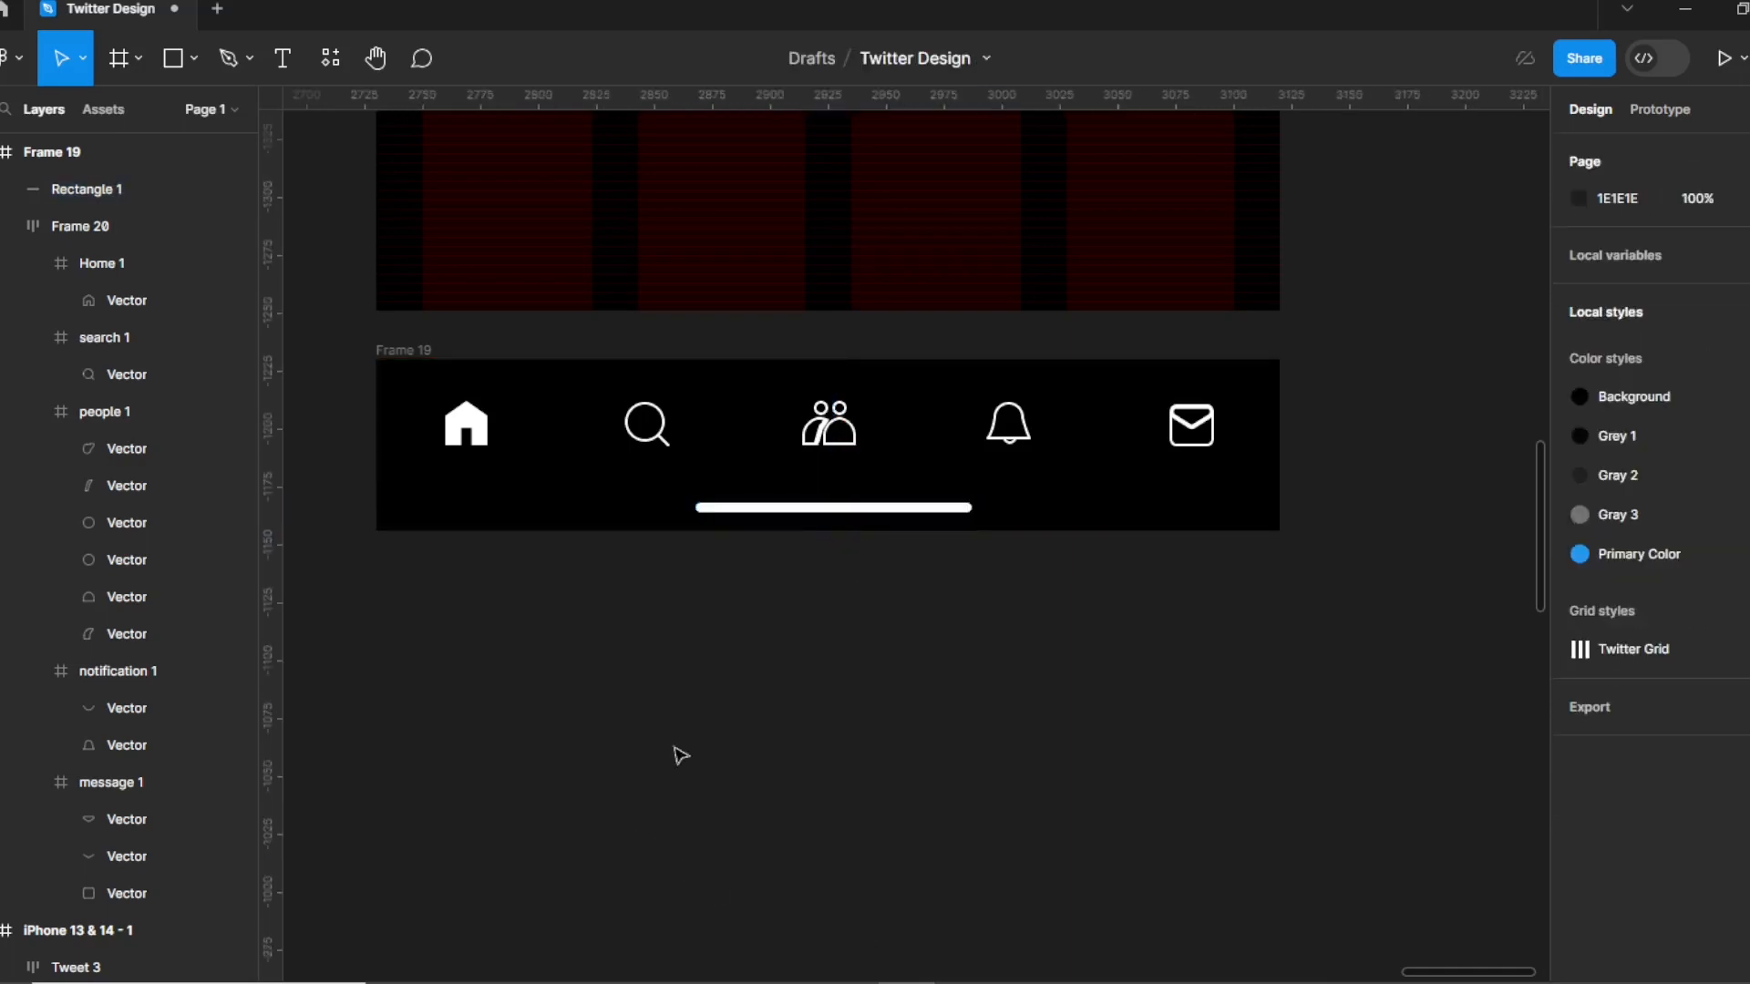
# Drag the nav bar into the iPhone frame and align it to the bottom, undoing a vertical-centre align.
pyautogui.moveTo(407, 362); pyautogui.dragTo(406, 116)
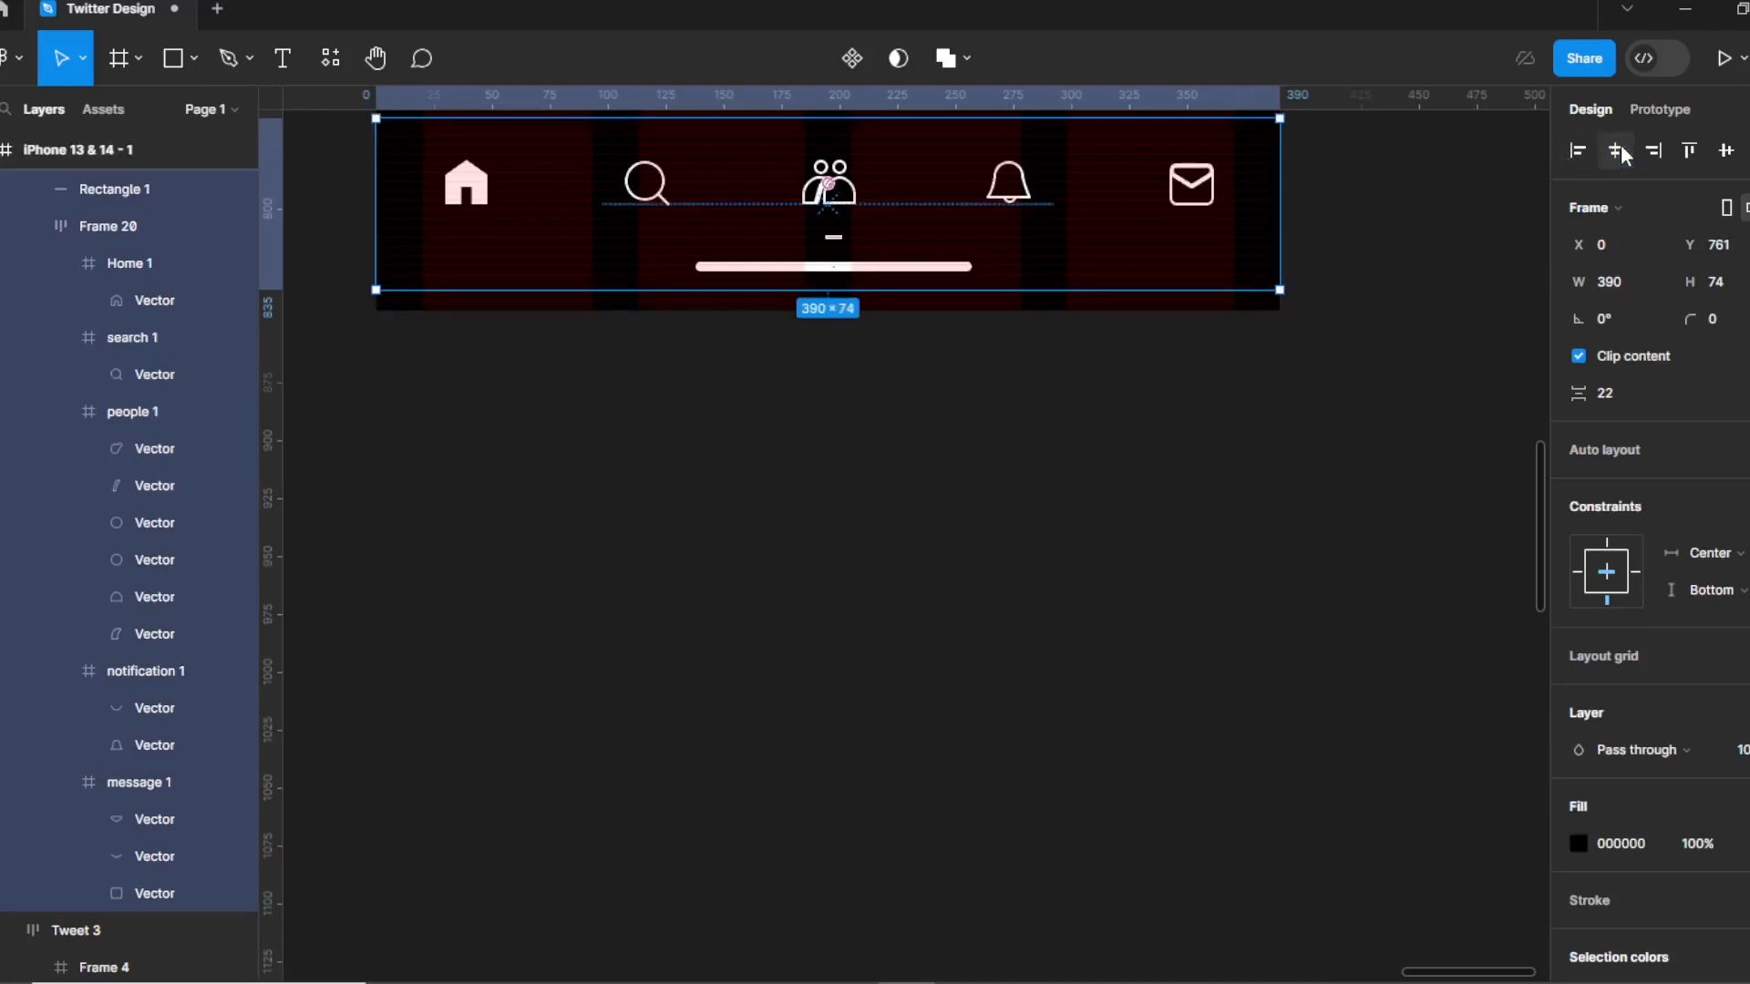
pyautogui.click(1728, 153)
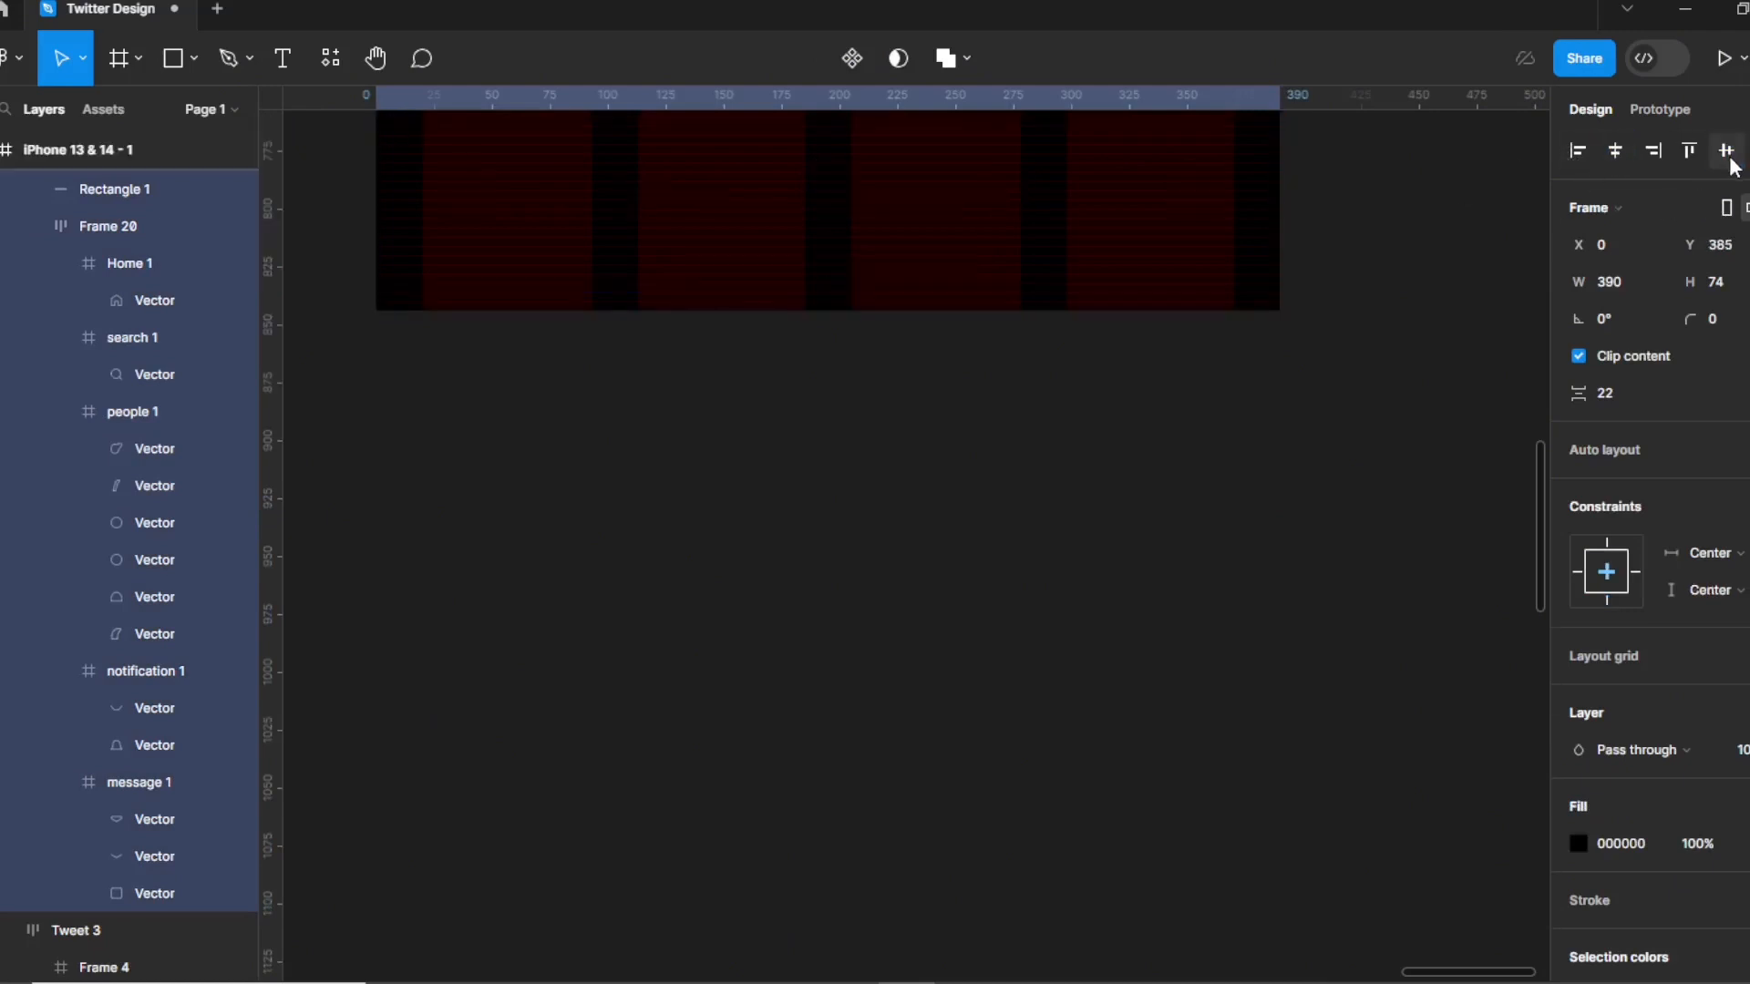
pyautogui.hotkey('ctrl', 'z')
pyautogui.click(1746, 150)
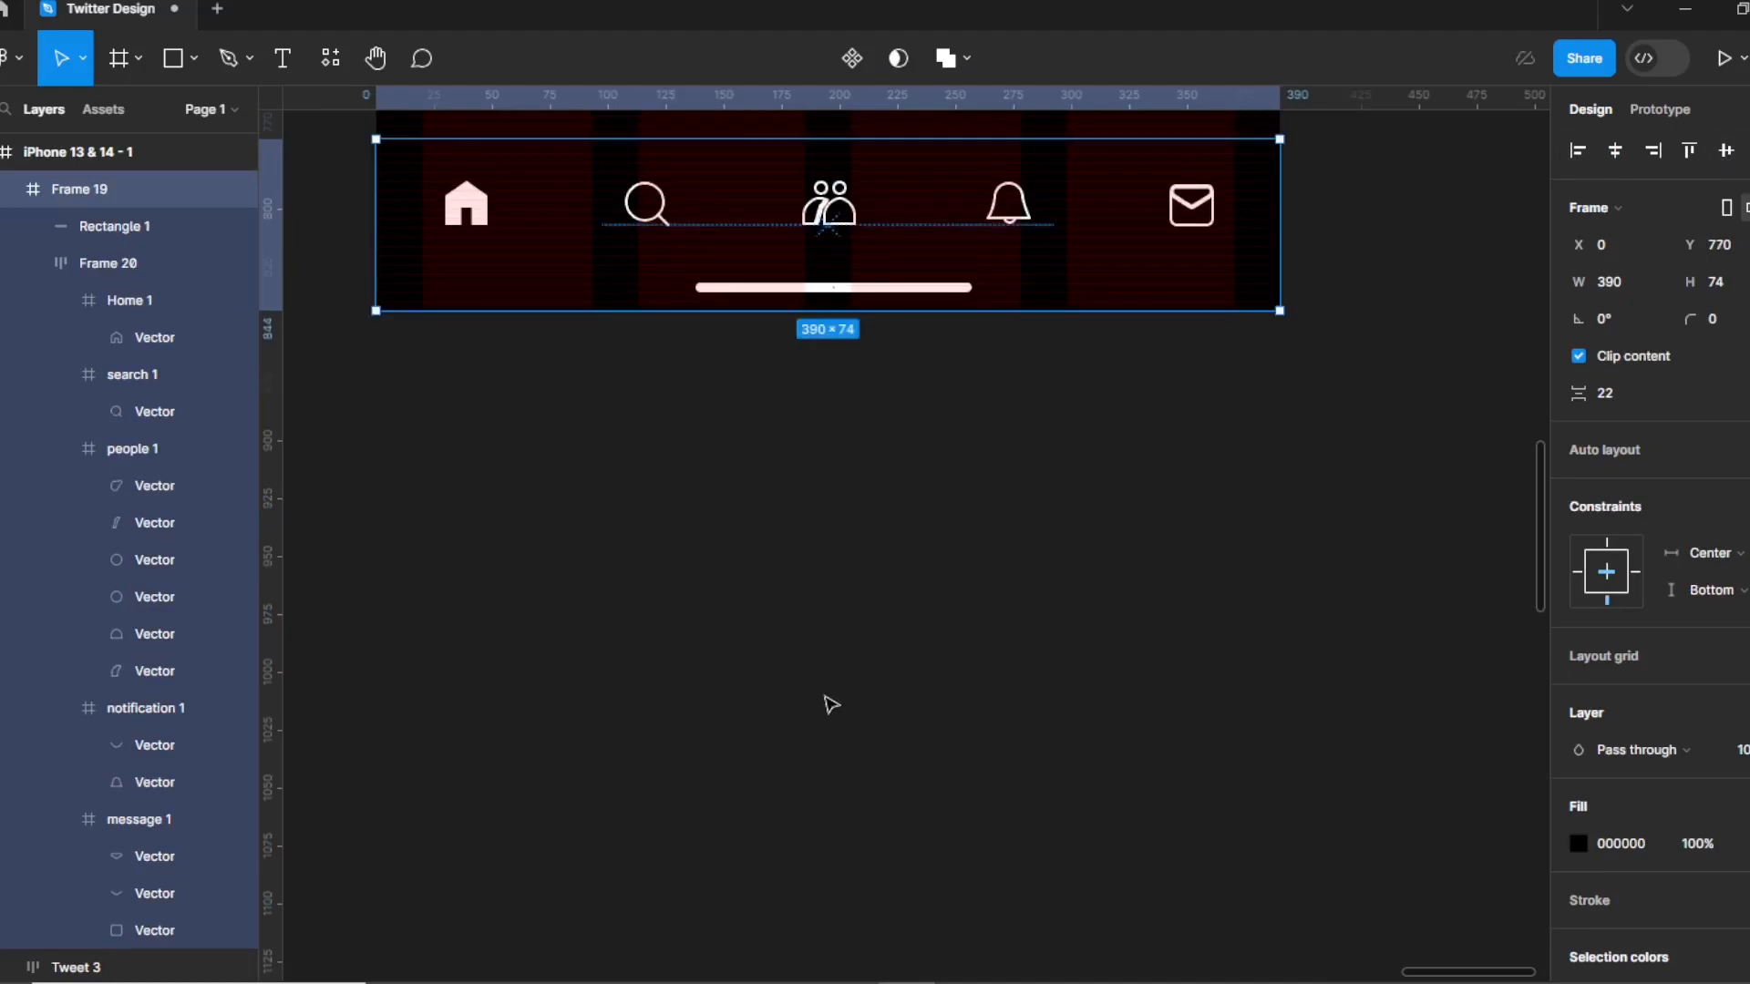
pyautogui.scroll(4, 824, 703)
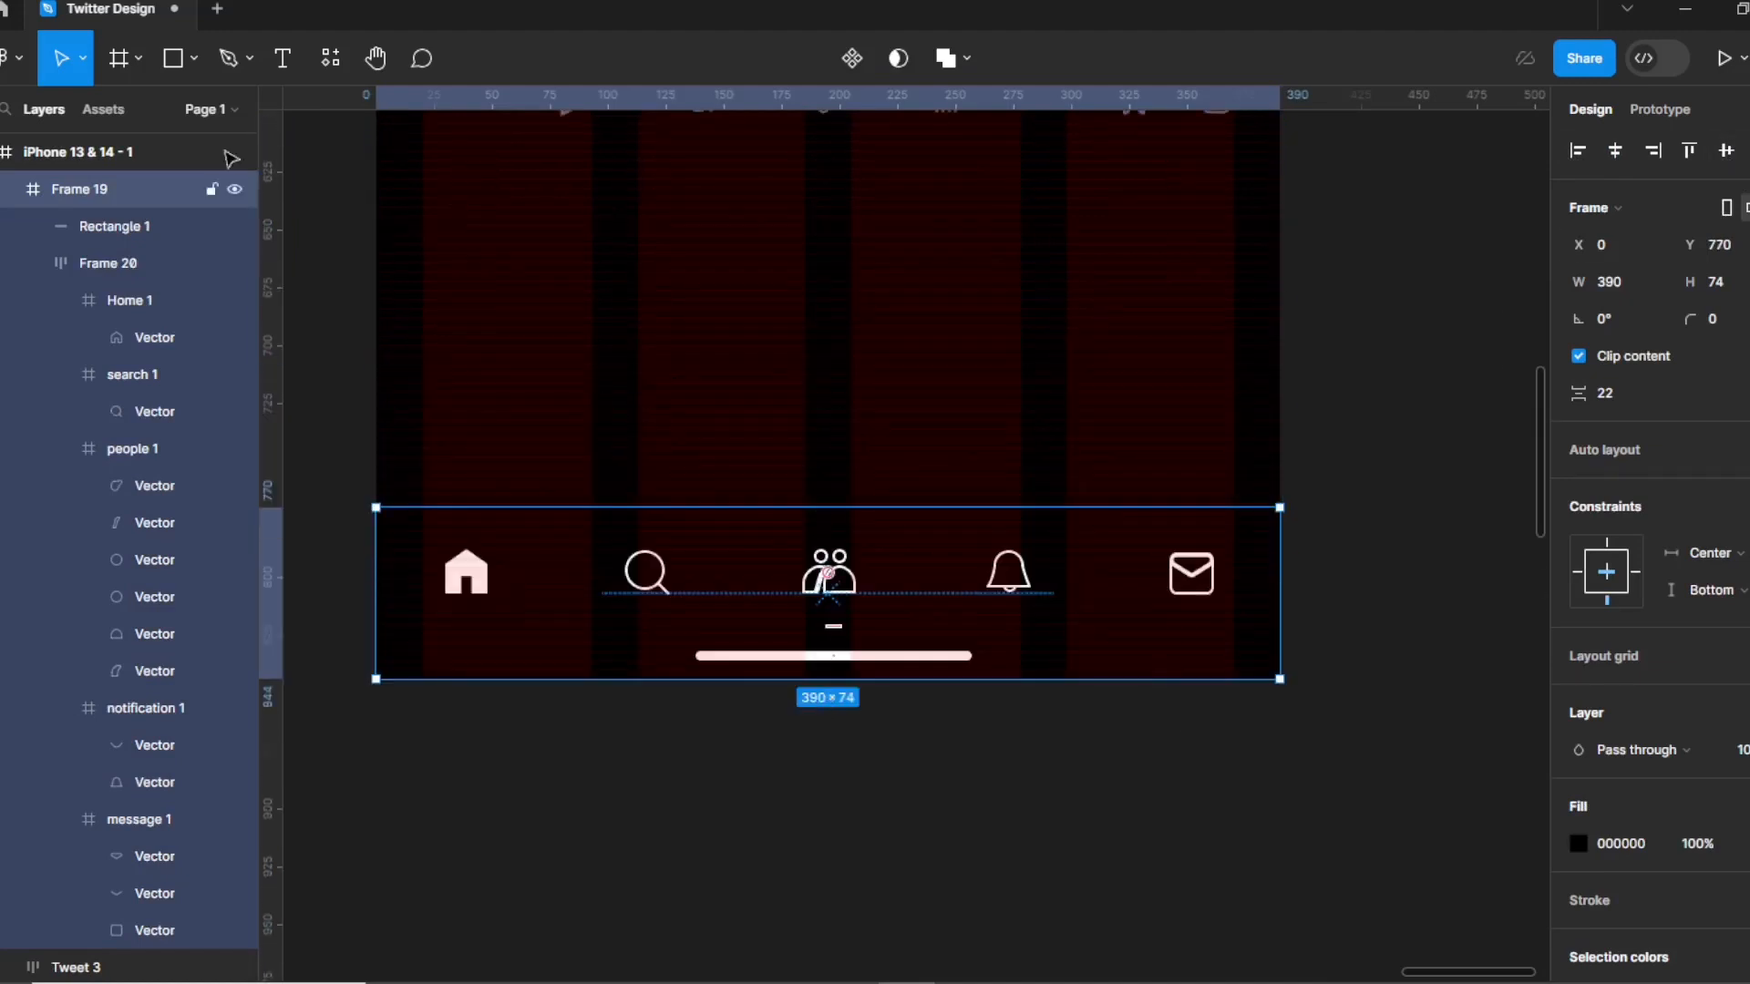
pyautogui.click(119, 59)
# Draw a 50 × 50 frame above the message icon with a white fill and corner radius 45.
pyautogui.moveTo(1085, 290); pyautogui.dragTo(1226, 410)
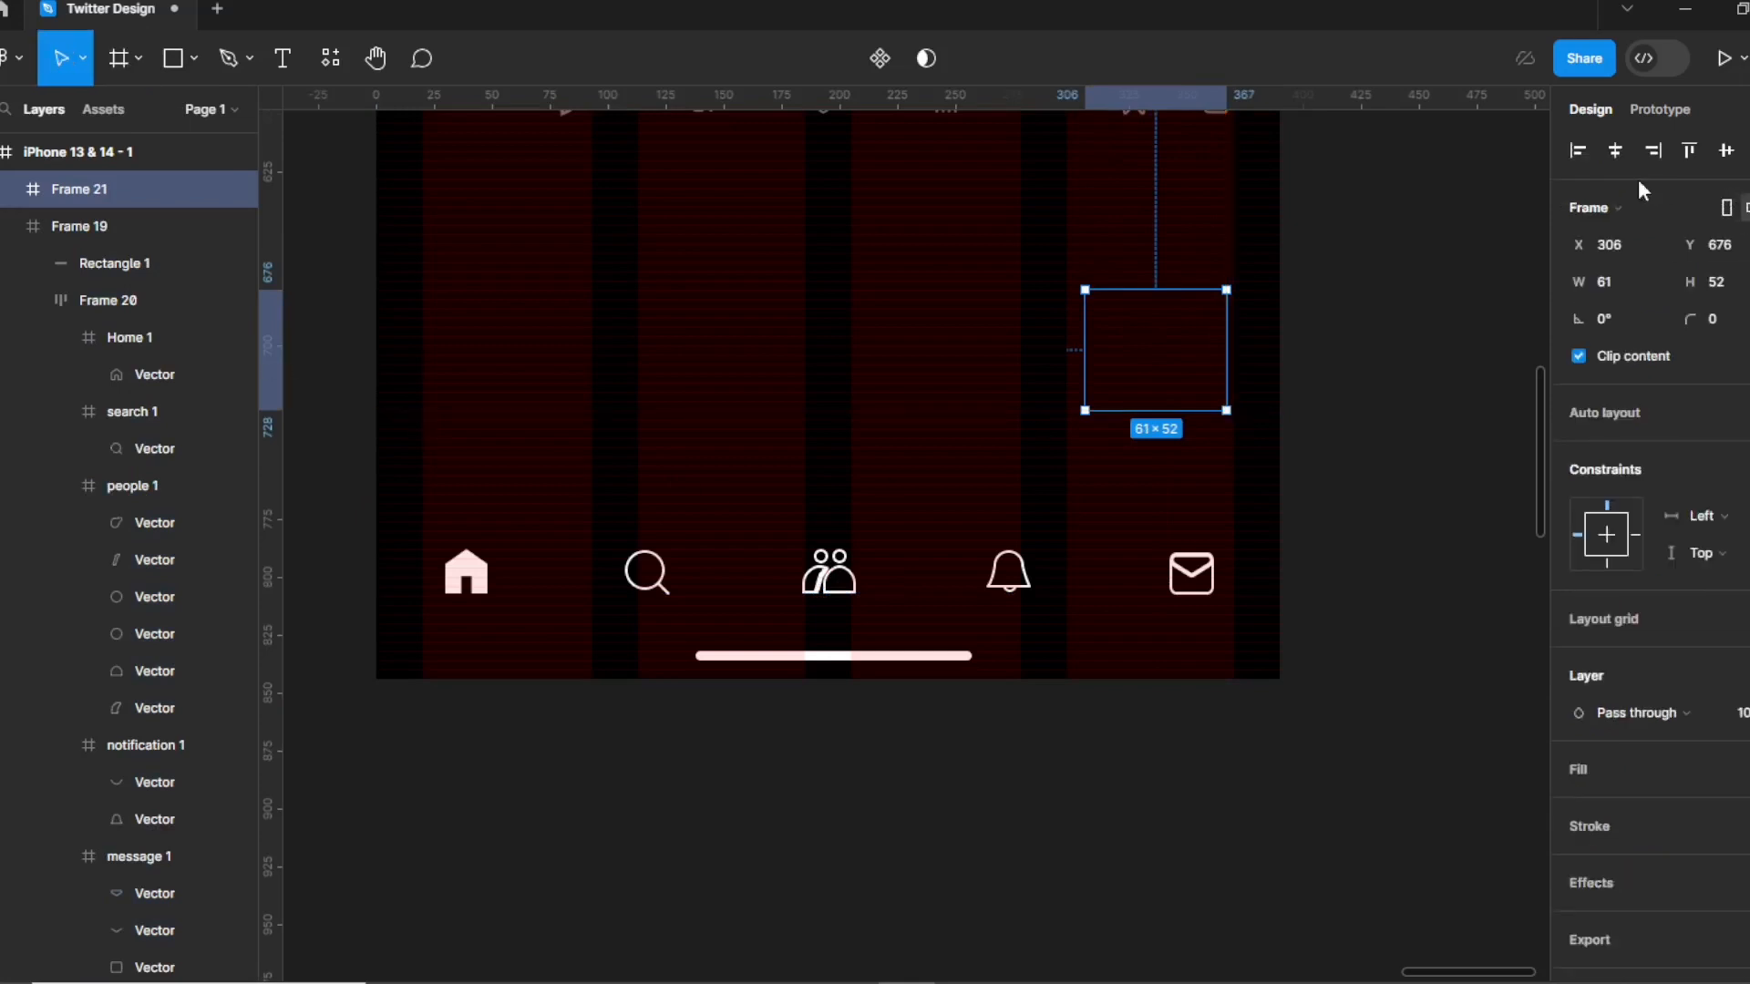
pyautogui.click(1632, 278)
pyautogui.write('50')
pyautogui.press('Tab')
pyautogui.write('50')
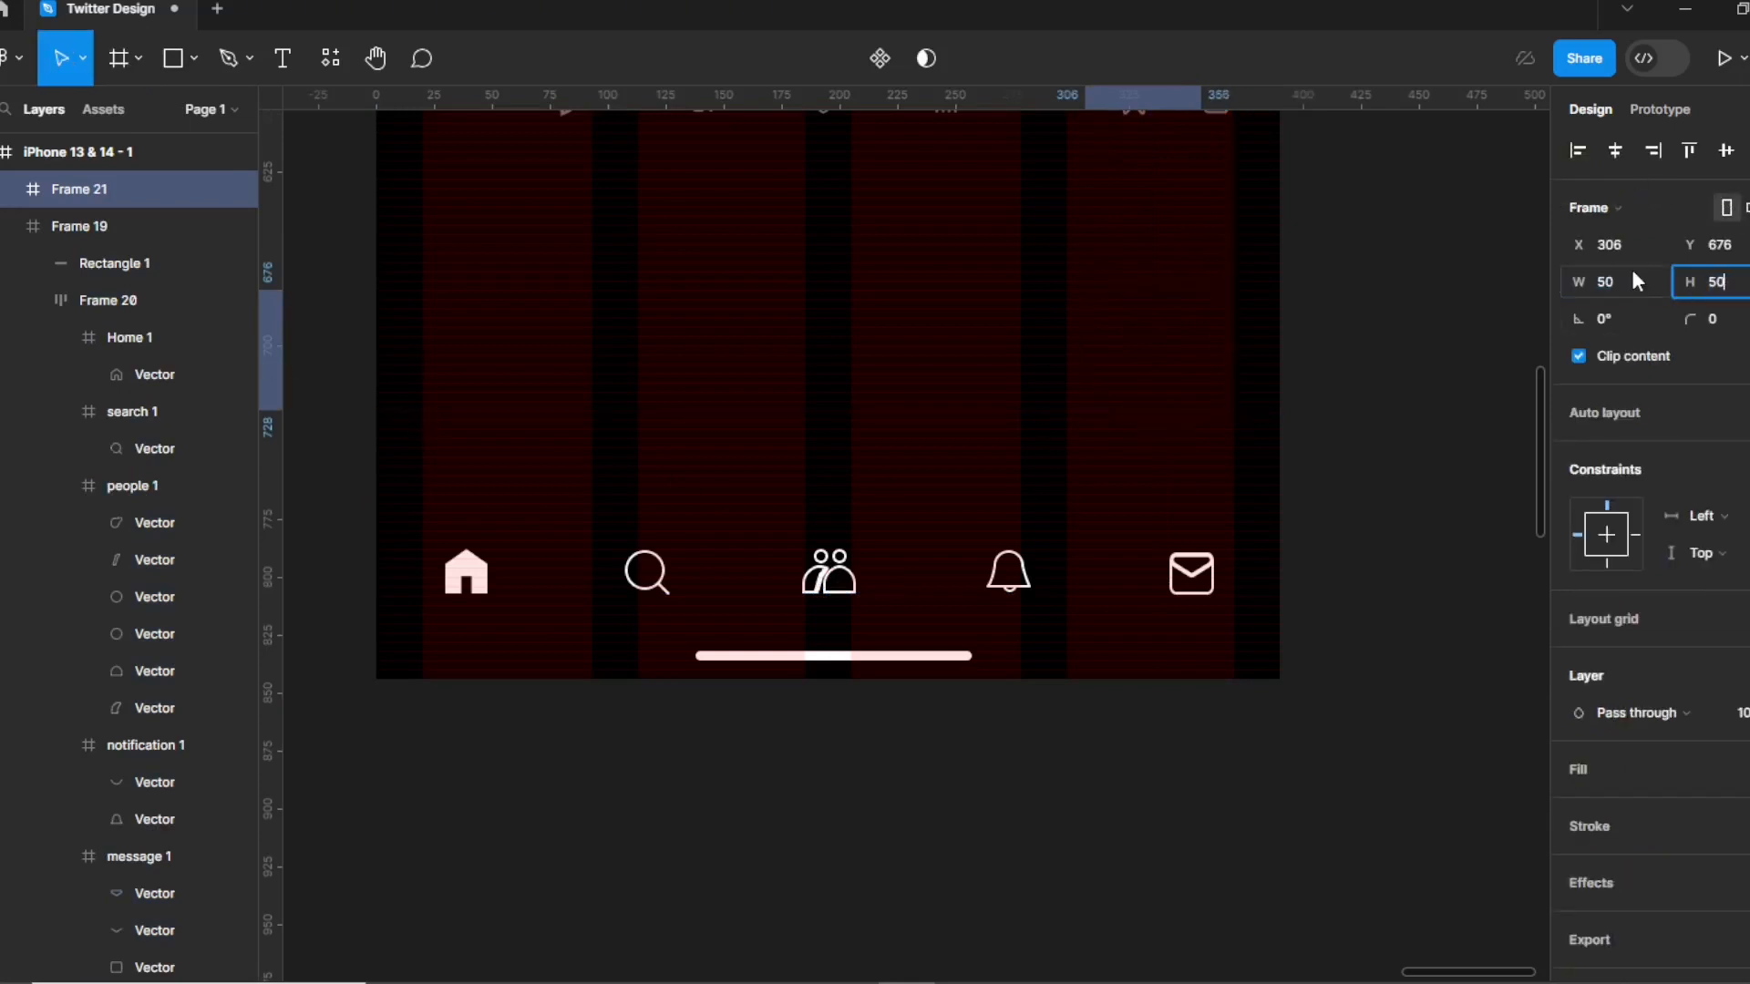
pyautogui.press('Return')
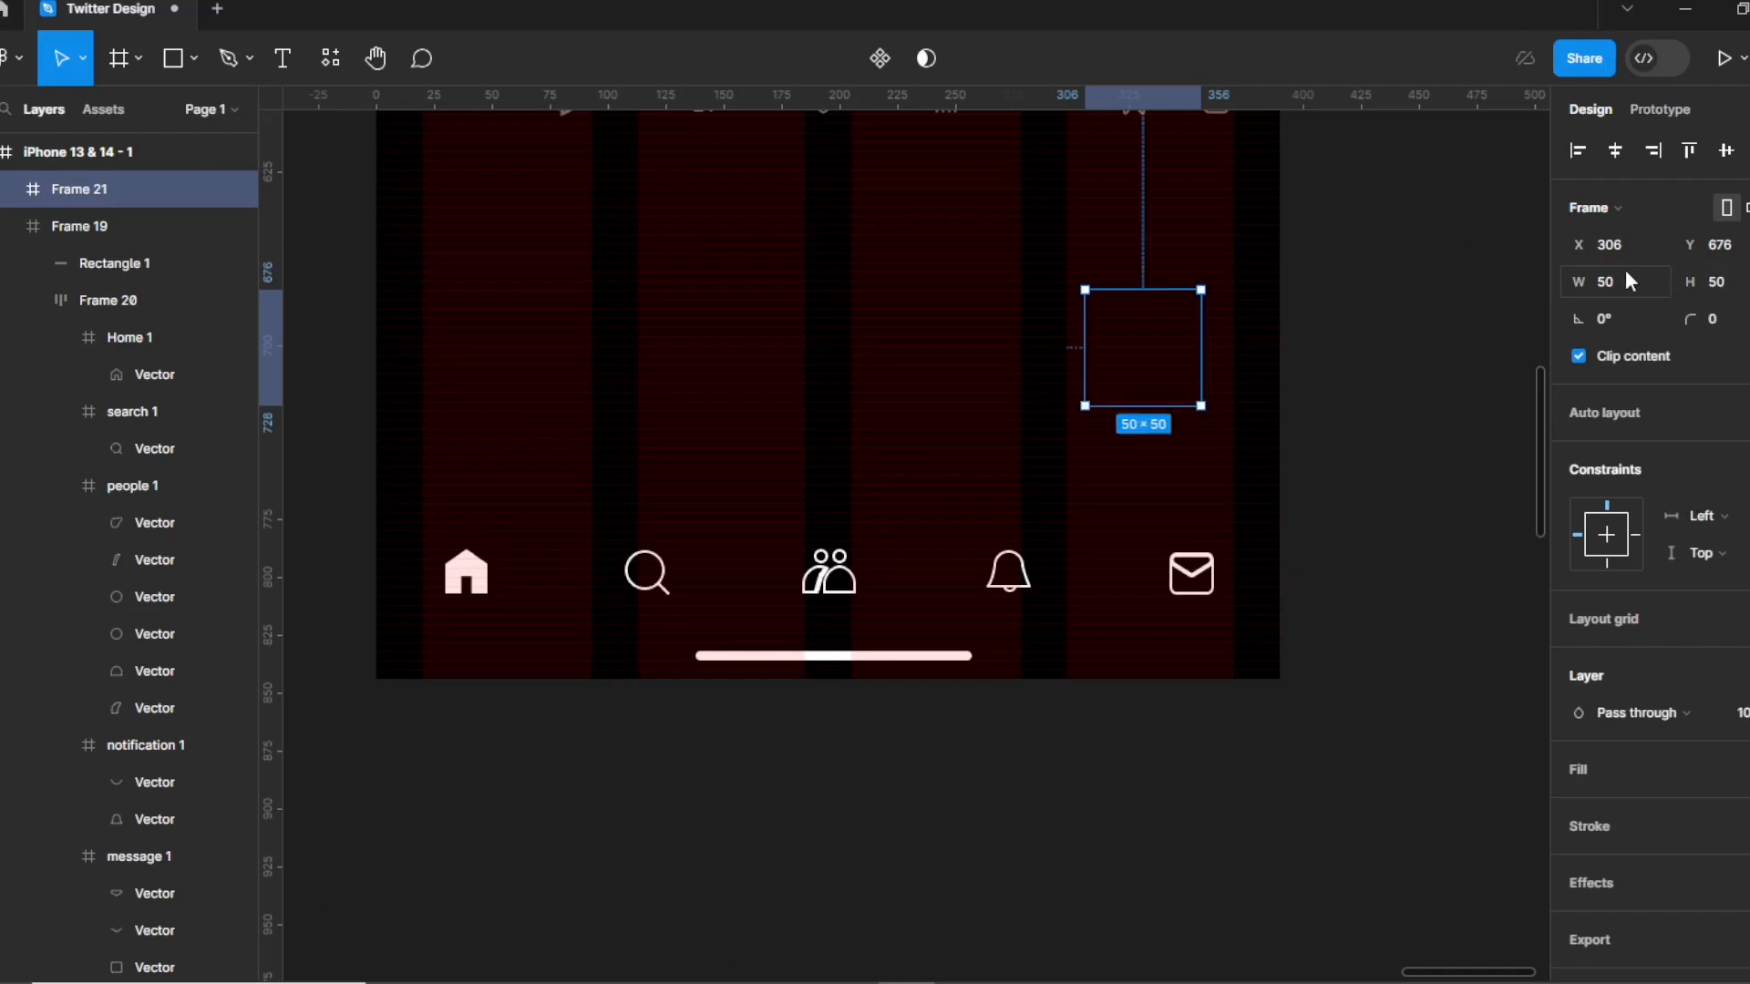
pyautogui.click(1650, 774)
pyautogui.click(1741, 319)
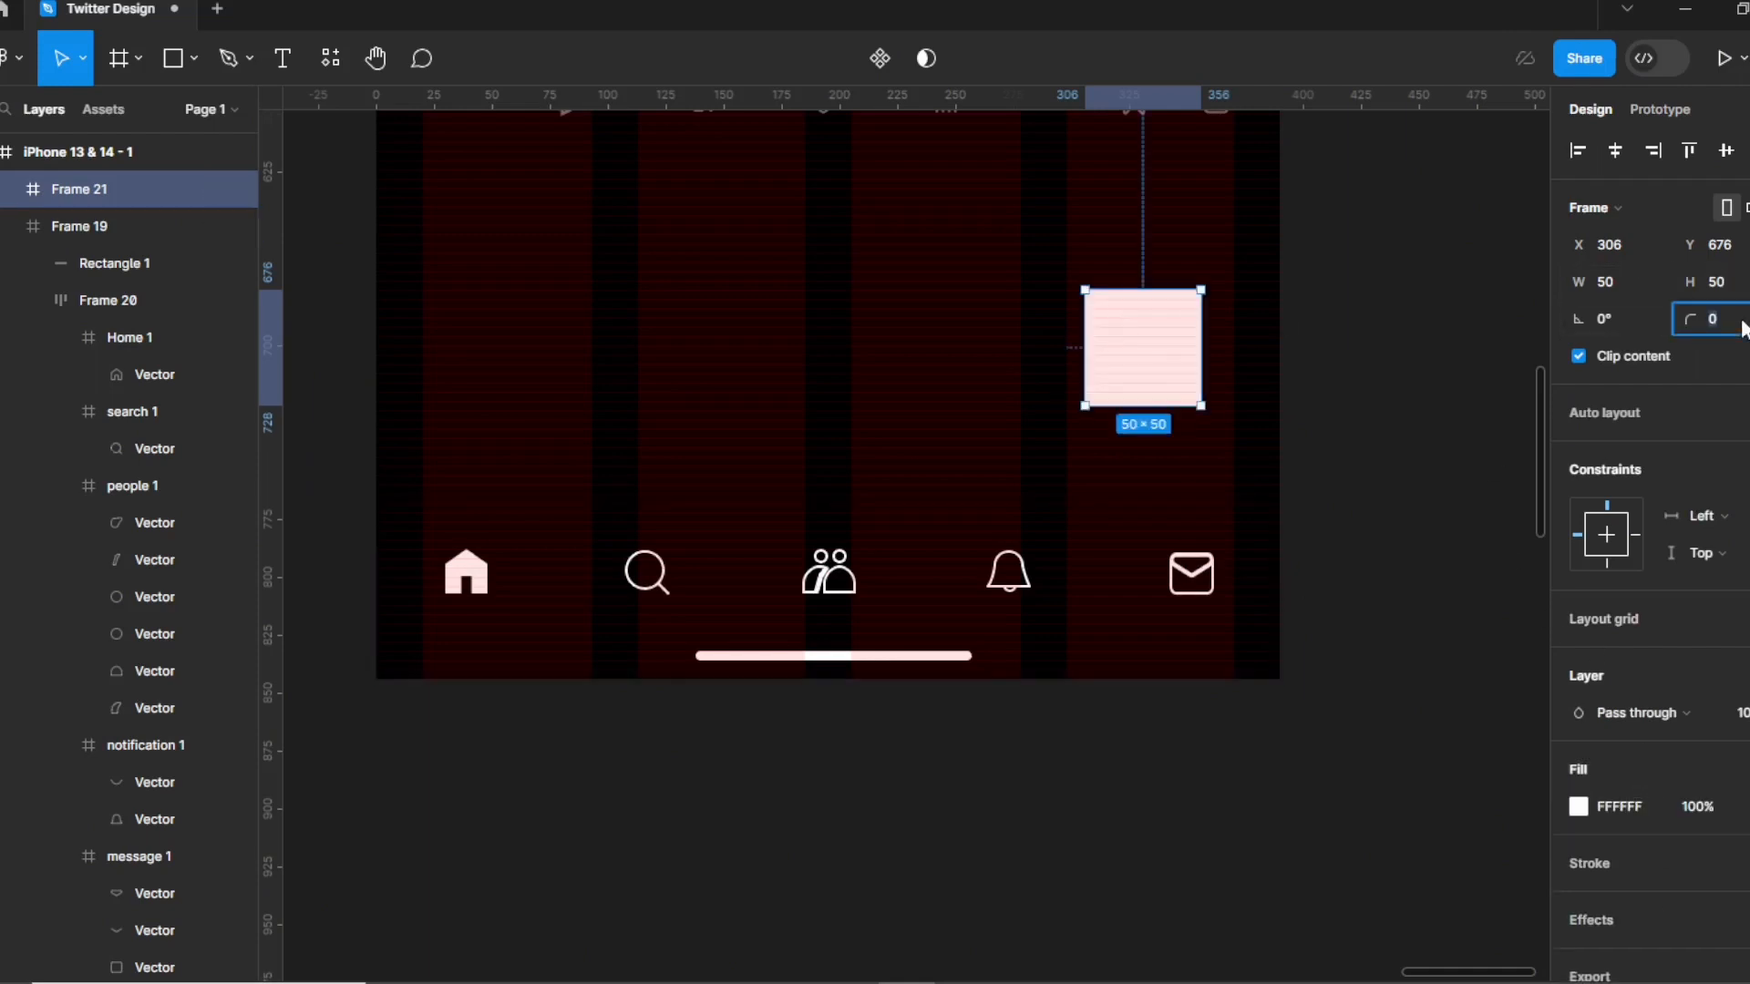
pyautogui.write('45')
pyautogui.press('Return')
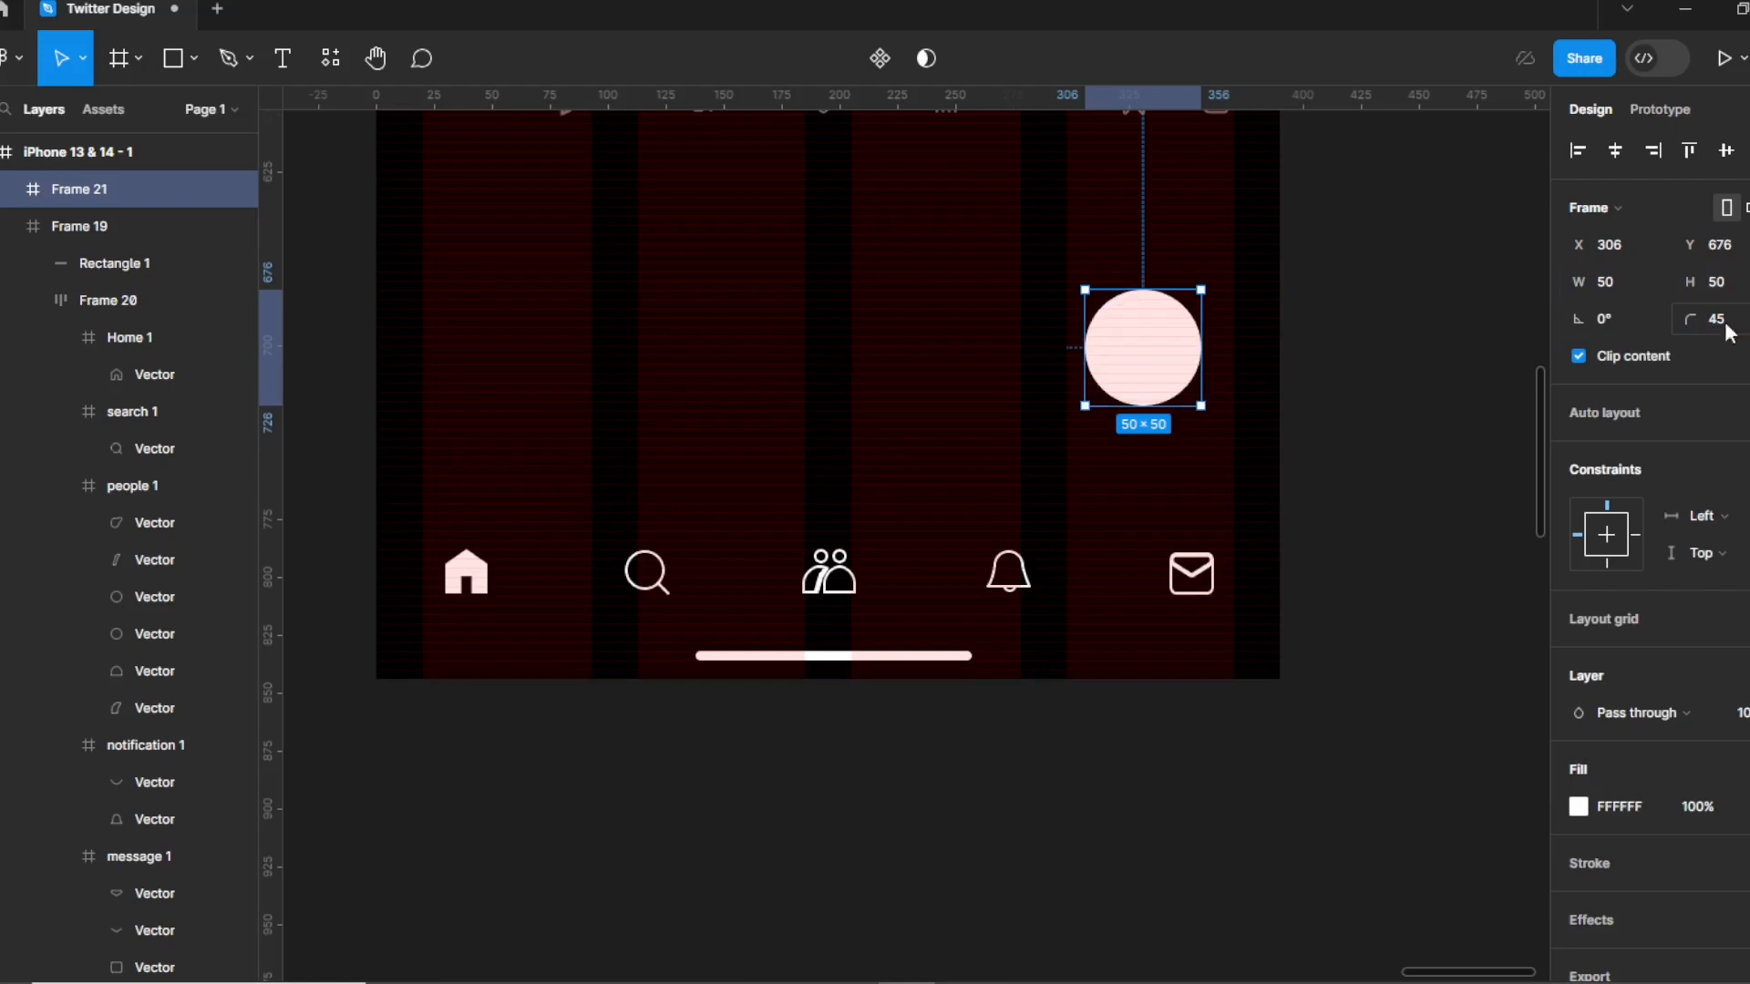
pyautogui.click(1284, 421)
pyautogui.click(1157, 367)
# Resize the circle to 45 × 45 and shift it slightly right and down.
pyautogui.click(1642, 277)
pyautogui.write('45')
pyautogui.press('Tab')
pyautogui.write('45')
pyautogui.press('Return')
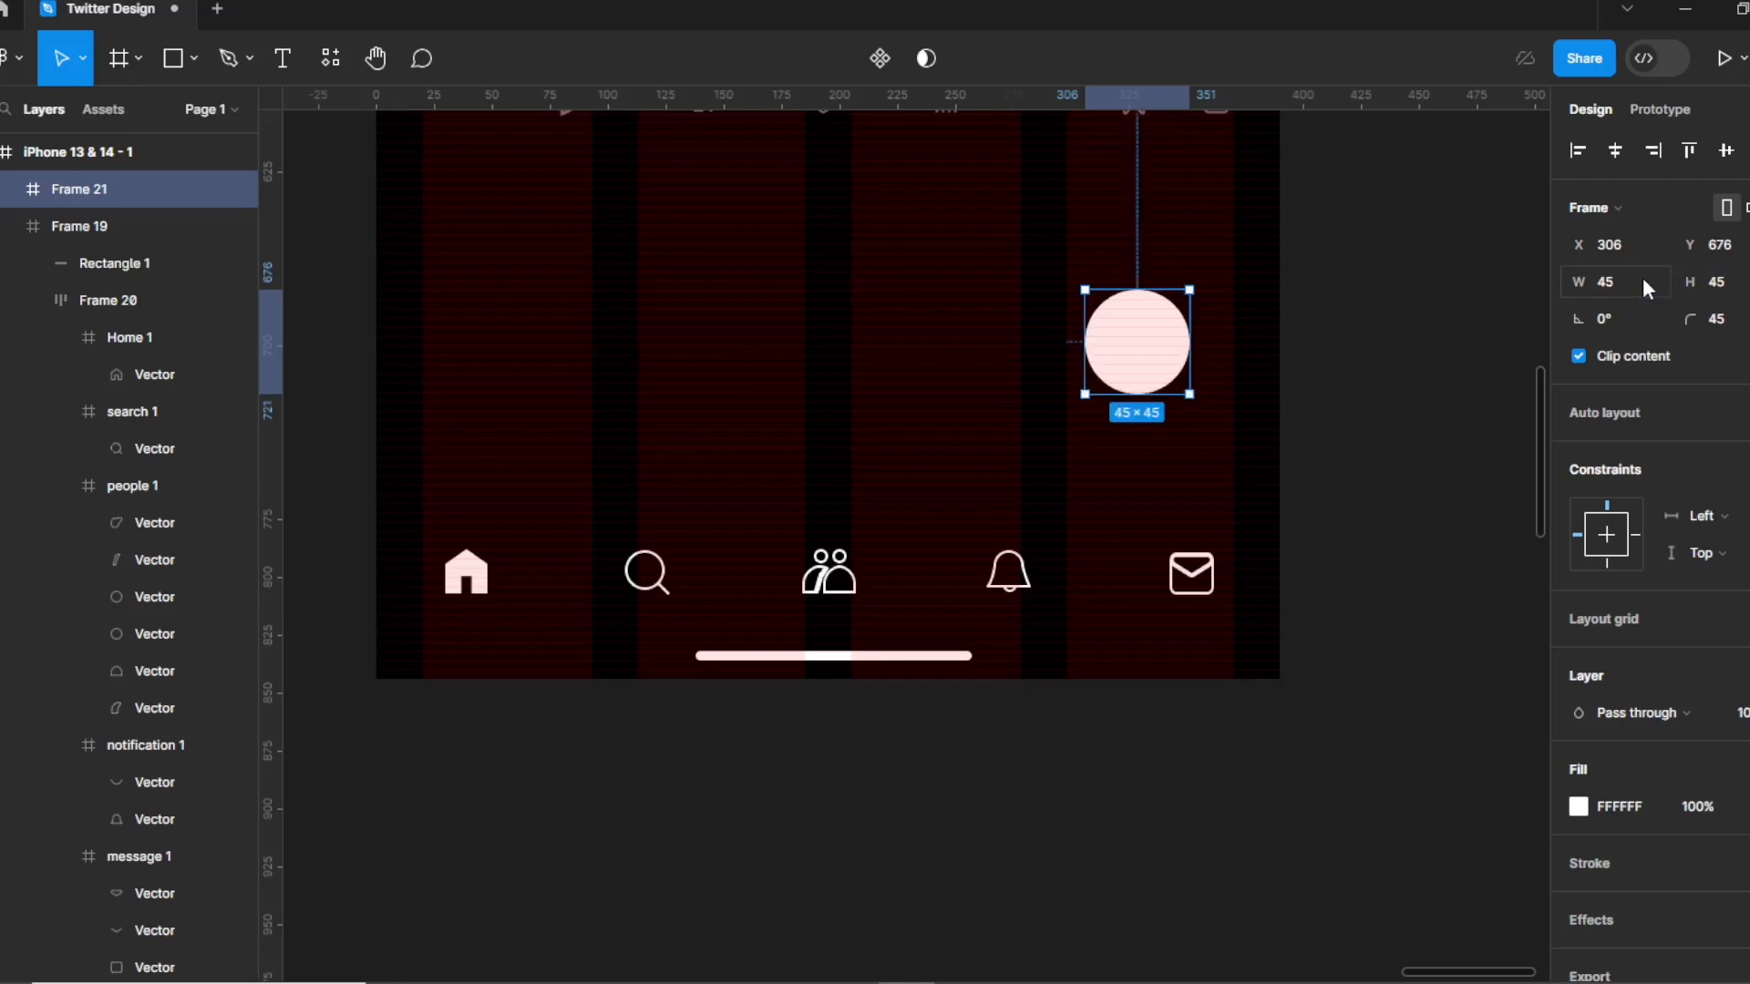
pyautogui.moveTo(1151, 366); pyautogui.dragTo(1171, 386)
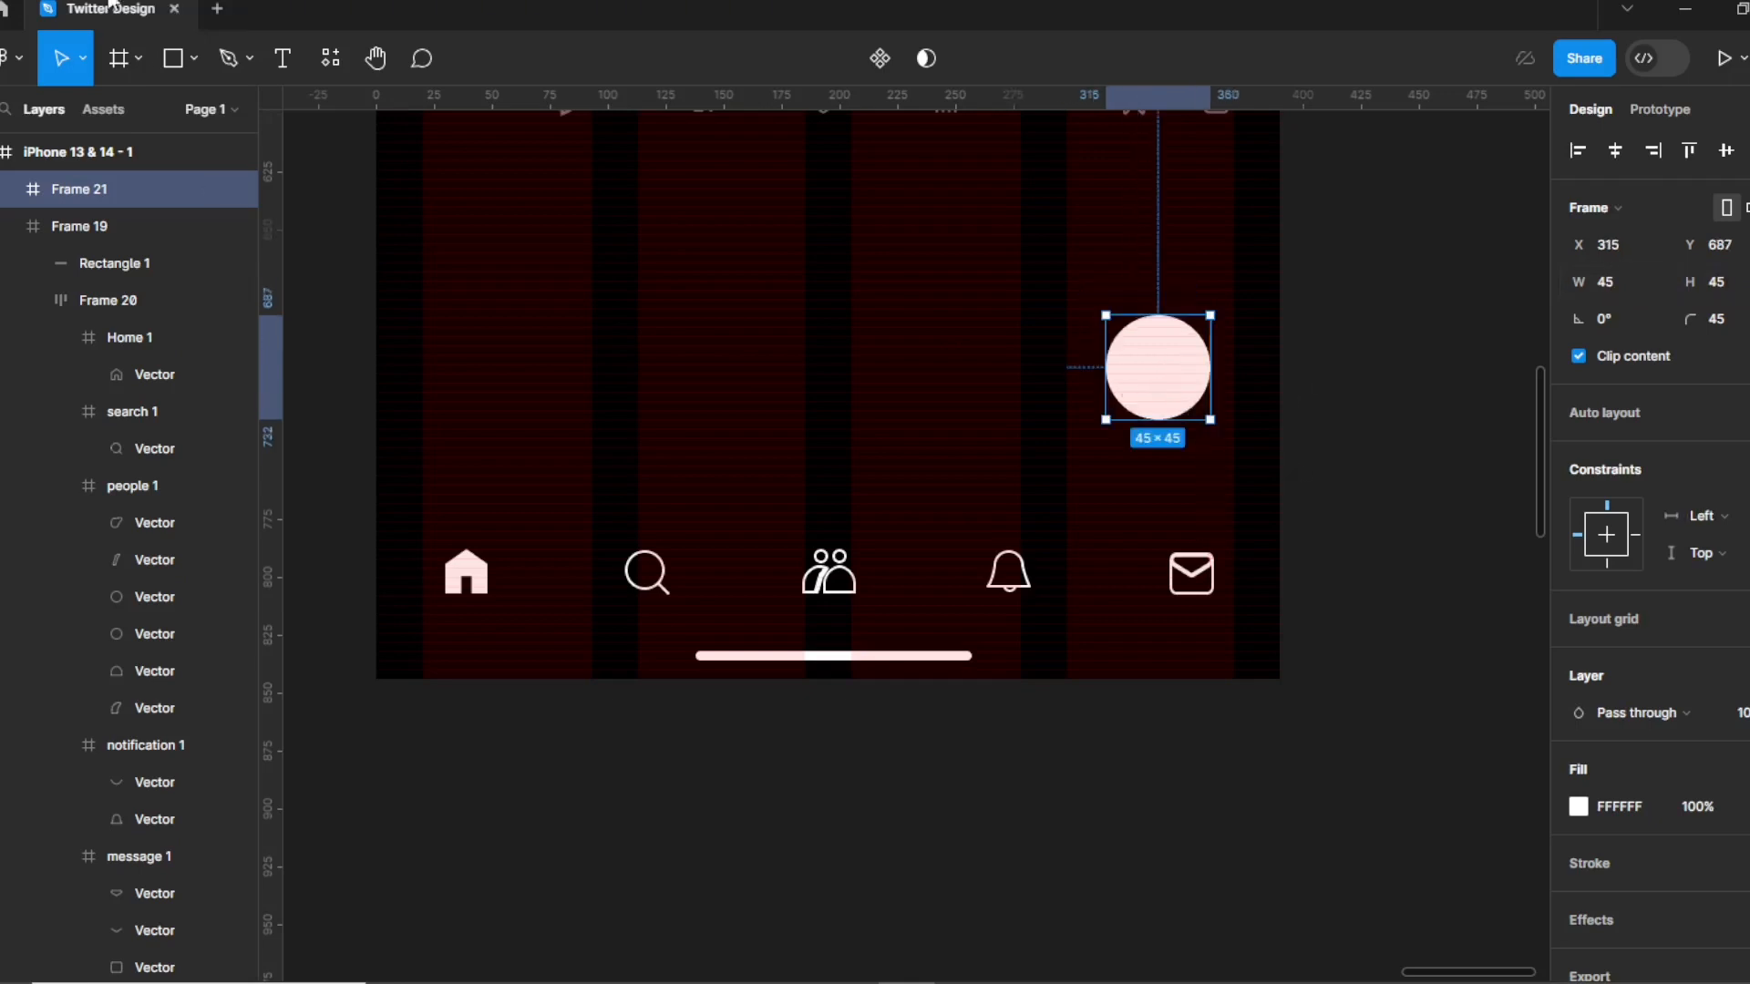
# Place the plus icon file on the circle and fill the circle with Primary Color.
pyautogui.click(190, 57)
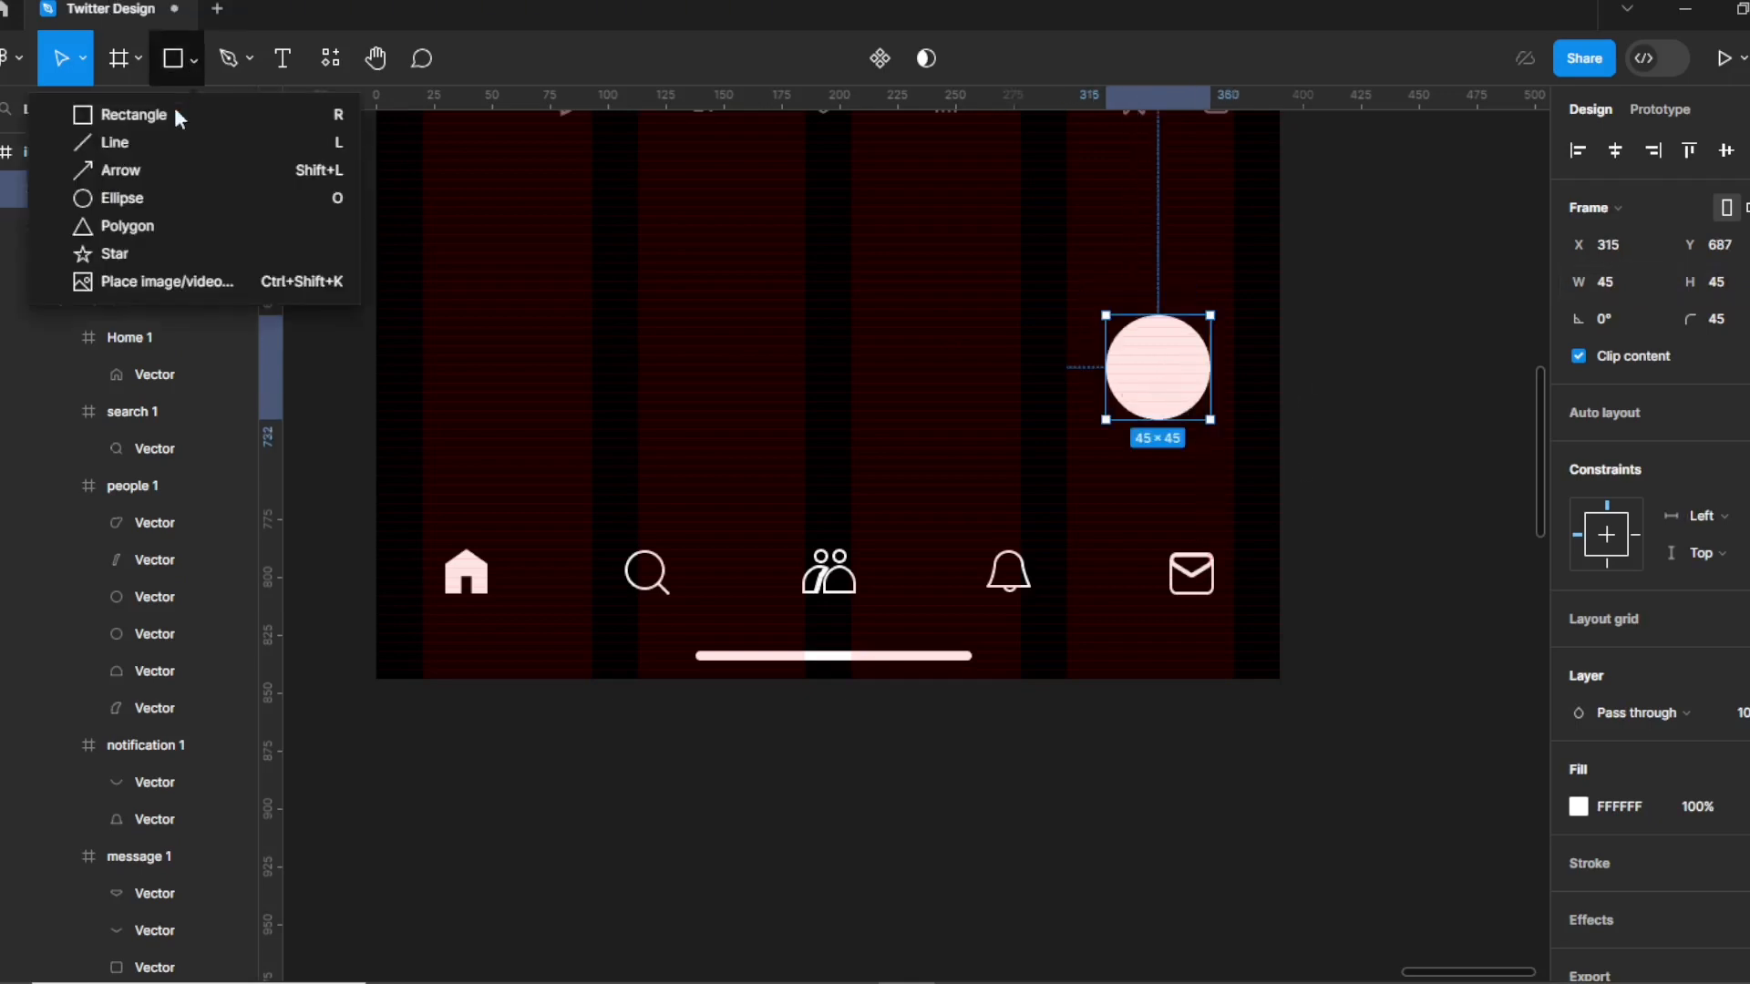
pyautogui.click(166, 283)
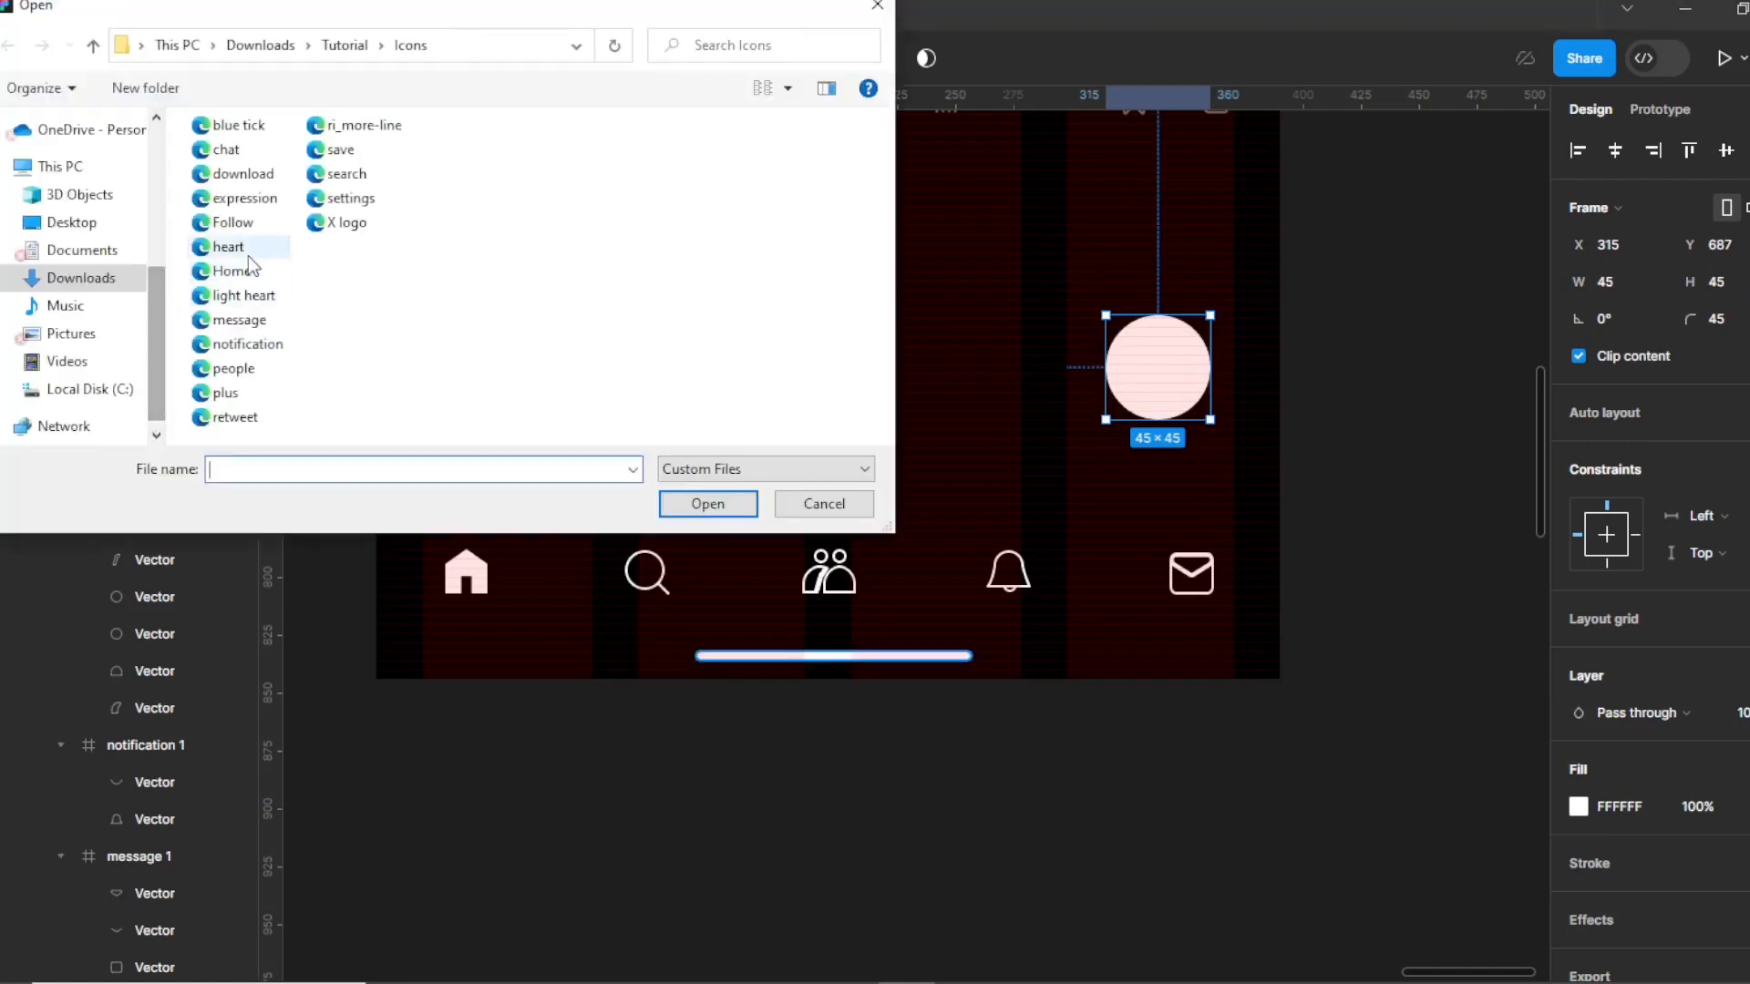
pyautogui.click(228, 393)
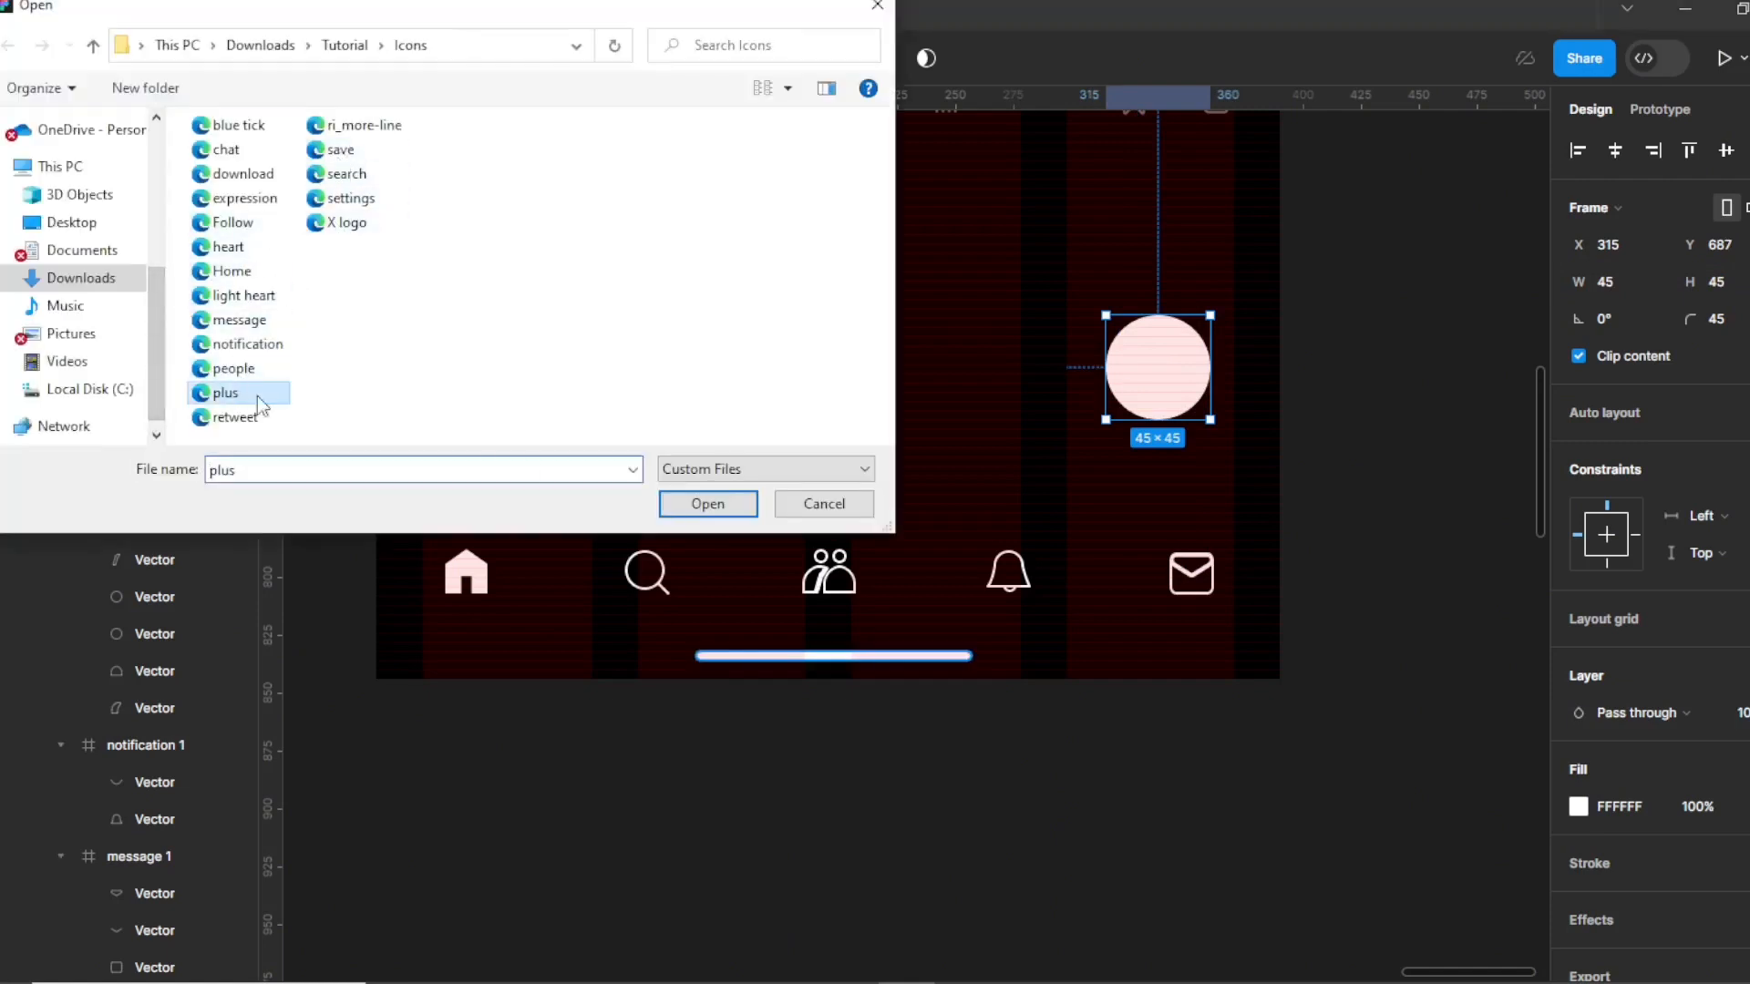
pyautogui.click(708, 504)
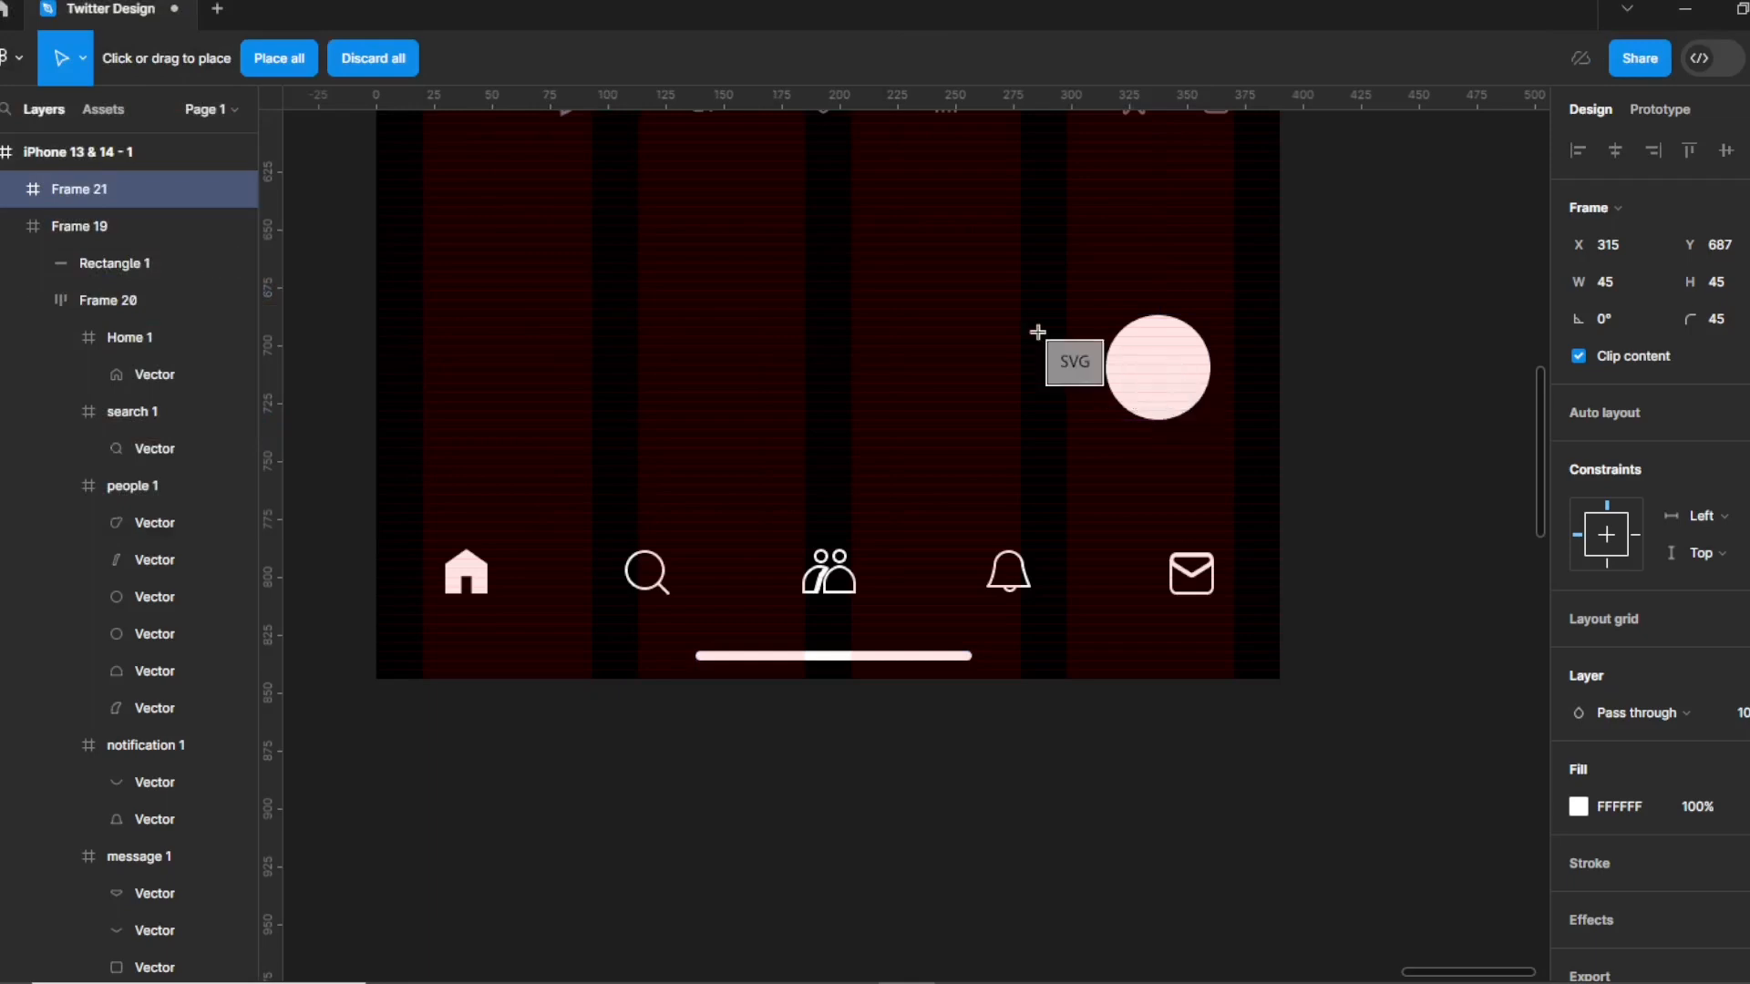
pyautogui.click(1126, 349)
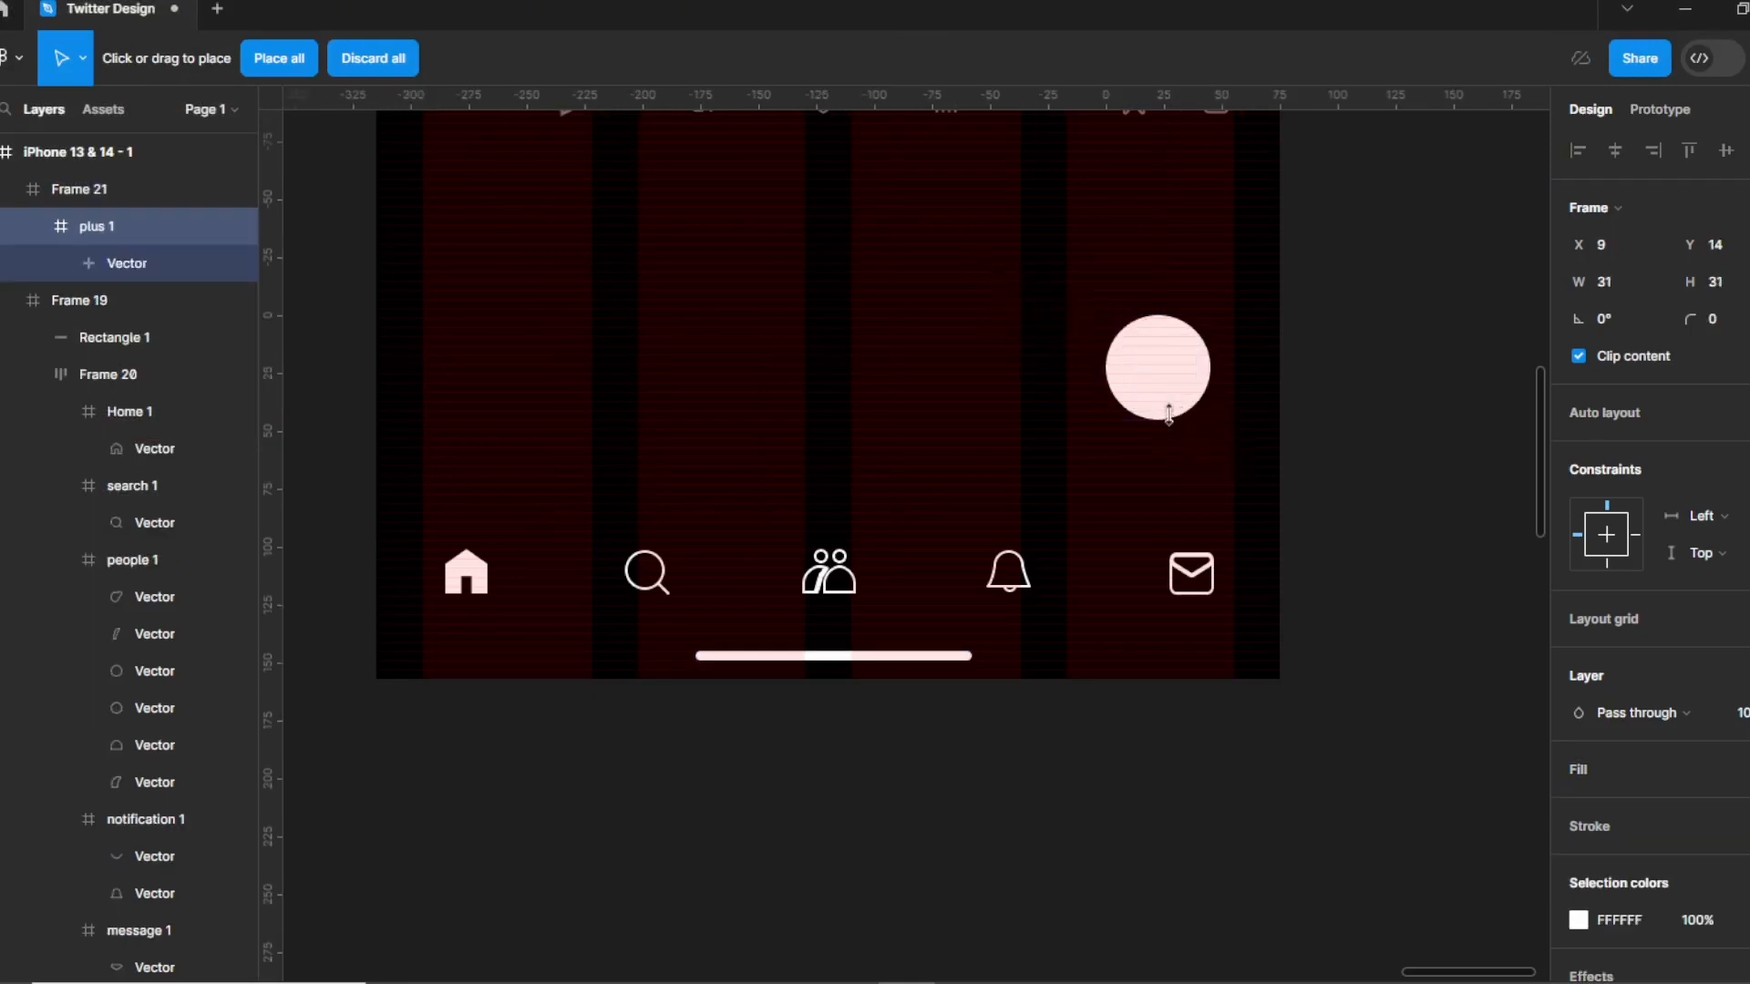
pyautogui.click(1182, 330)
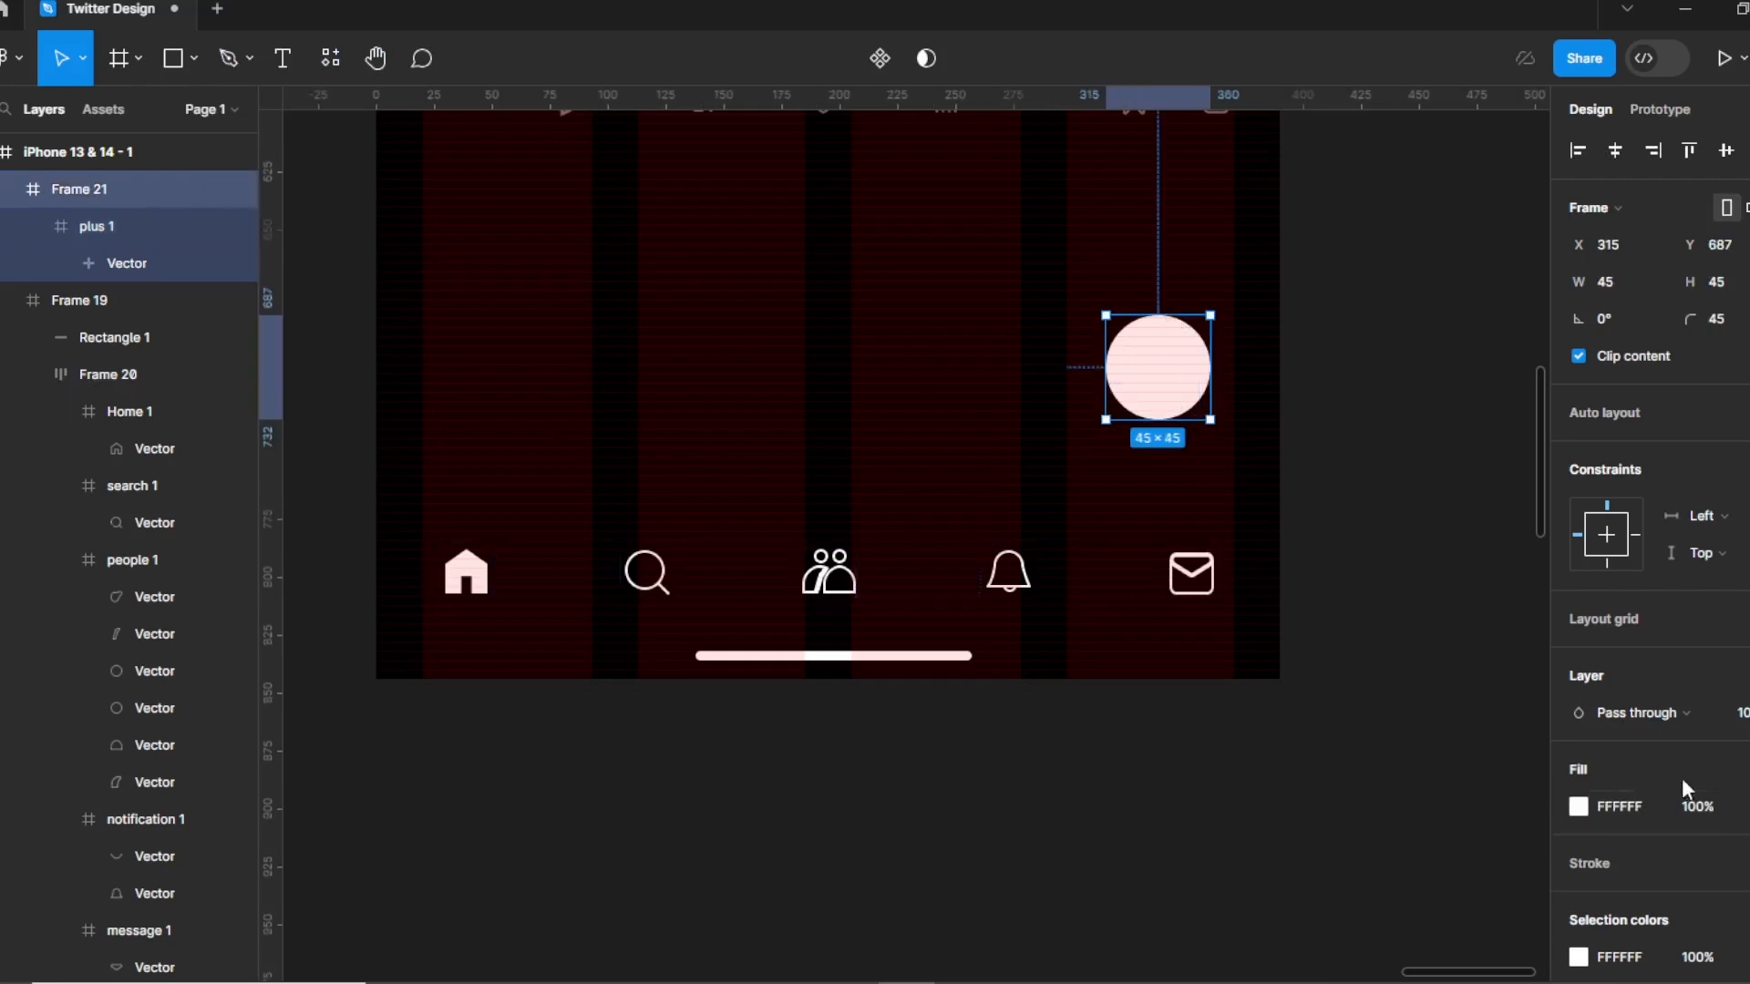
pyautogui.click(1745, 769)
pyautogui.click(1359, 787)
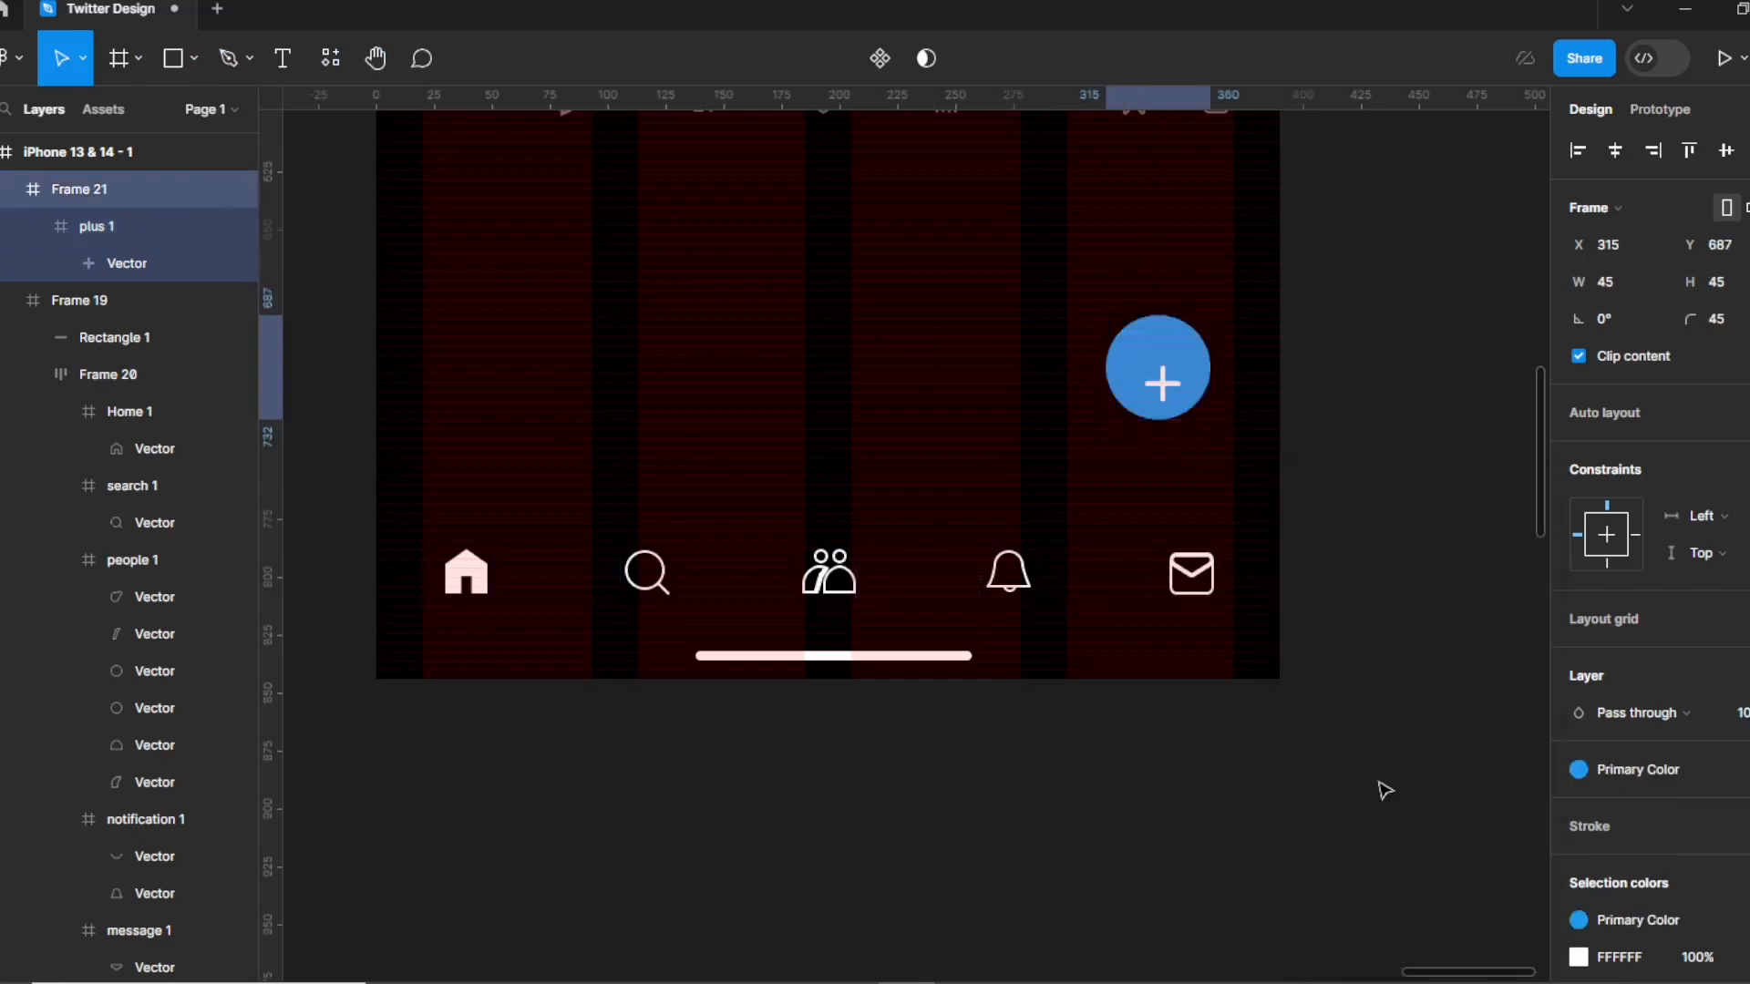
# Drag the plus icon to the centre of the blue circle and reselect the circle.
pyautogui.click(1170, 390)
pyautogui.moveTo(1169, 390); pyautogui.dragTo(1159, 372)
pyautogui.click(1418, 387)
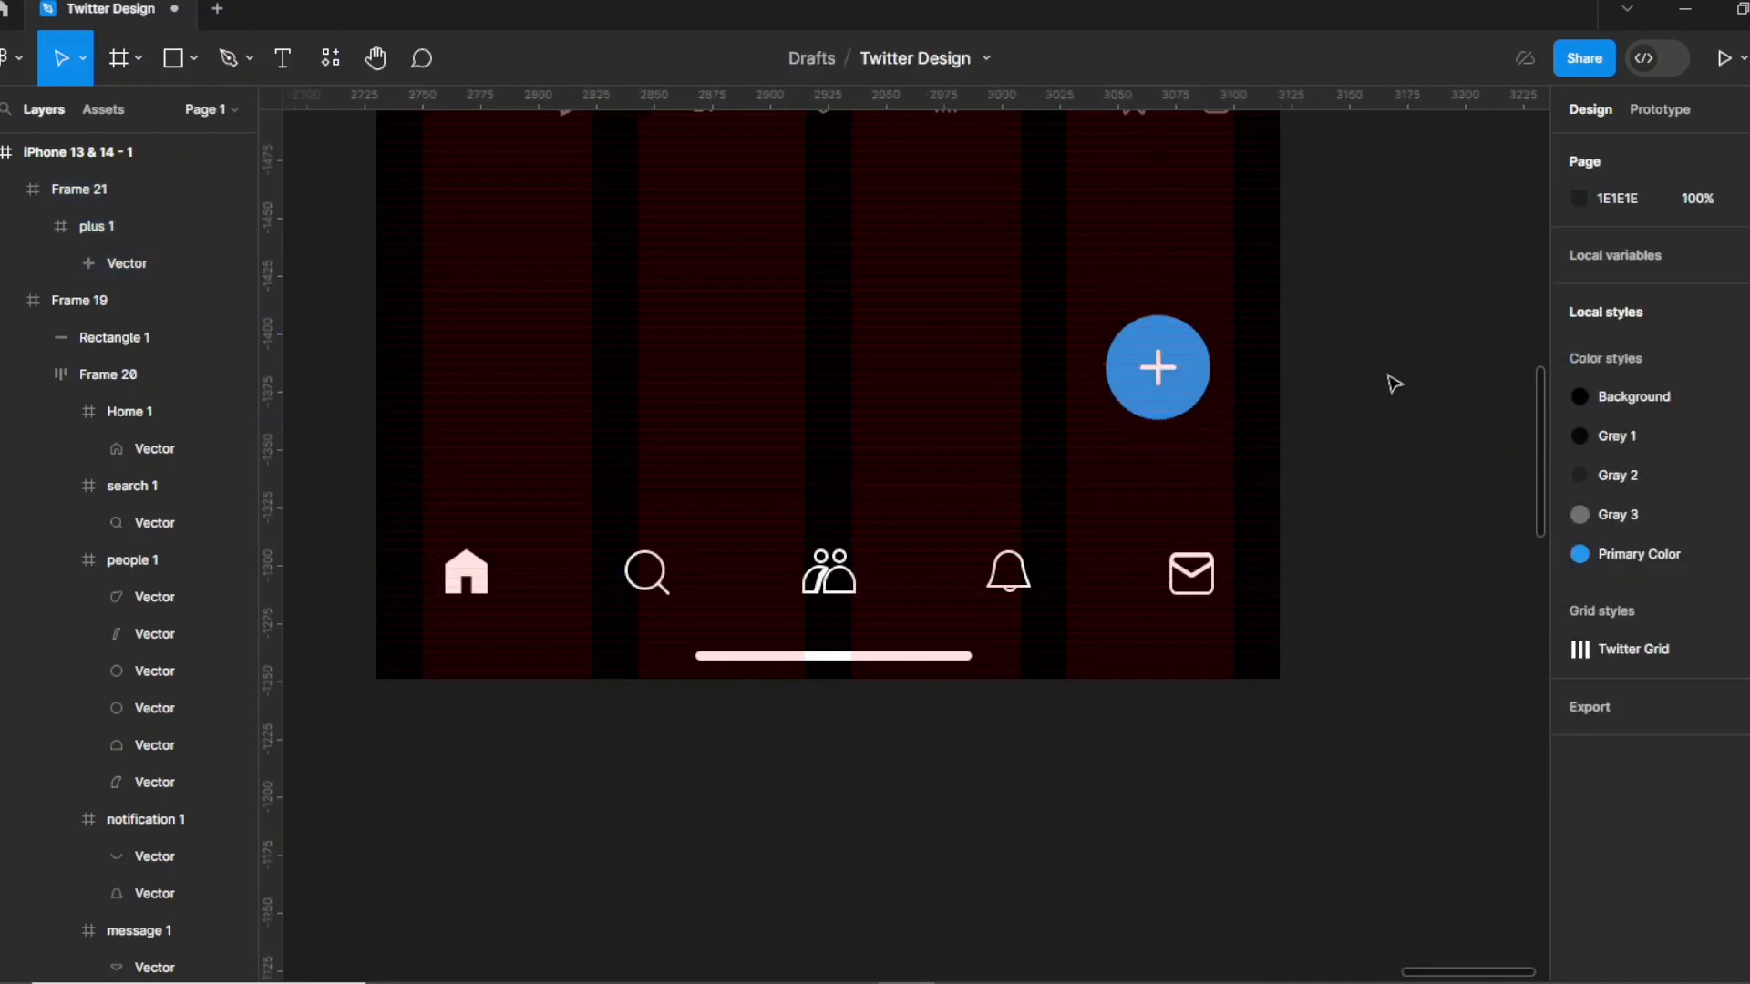
pyautogui.click(1176, 346)
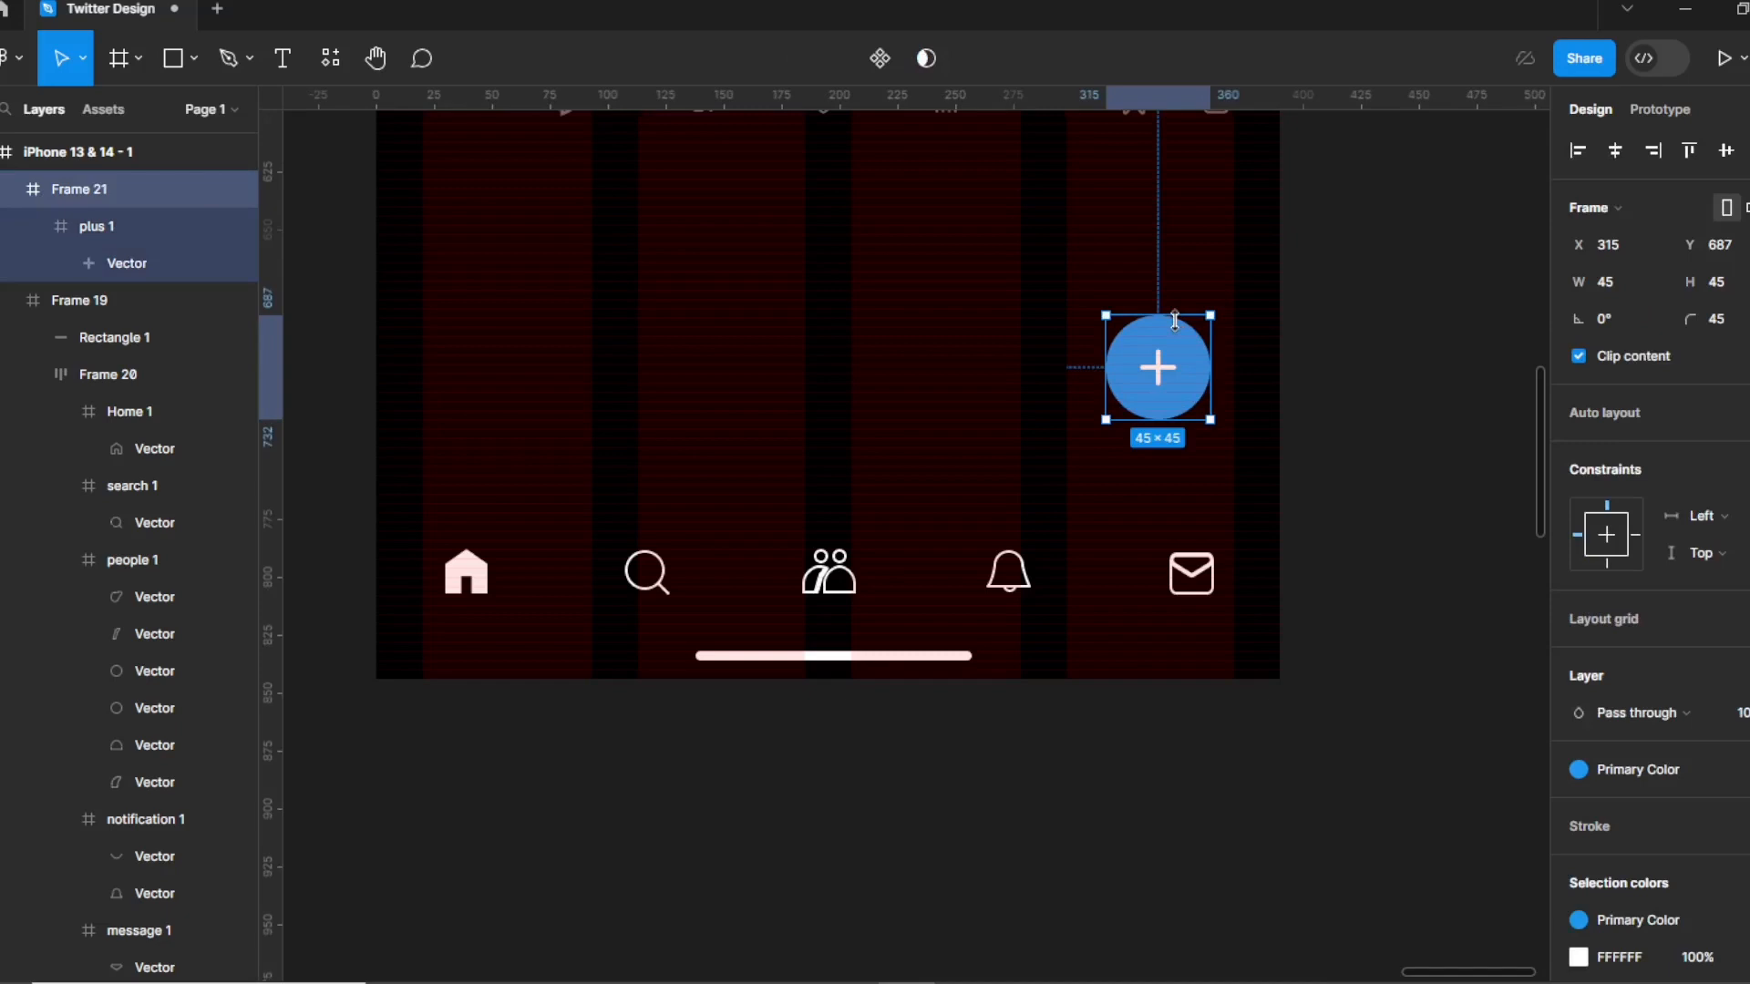
# Nudge Frame 21 with the arrow keys to X 325, Y 709, 20 from the right edge.
pyautogui.hotkey('ctrl', '-')
pyautogui.click(1121, 775)
pyautogui.click(1048, 458)
pyautogui.press('alt')
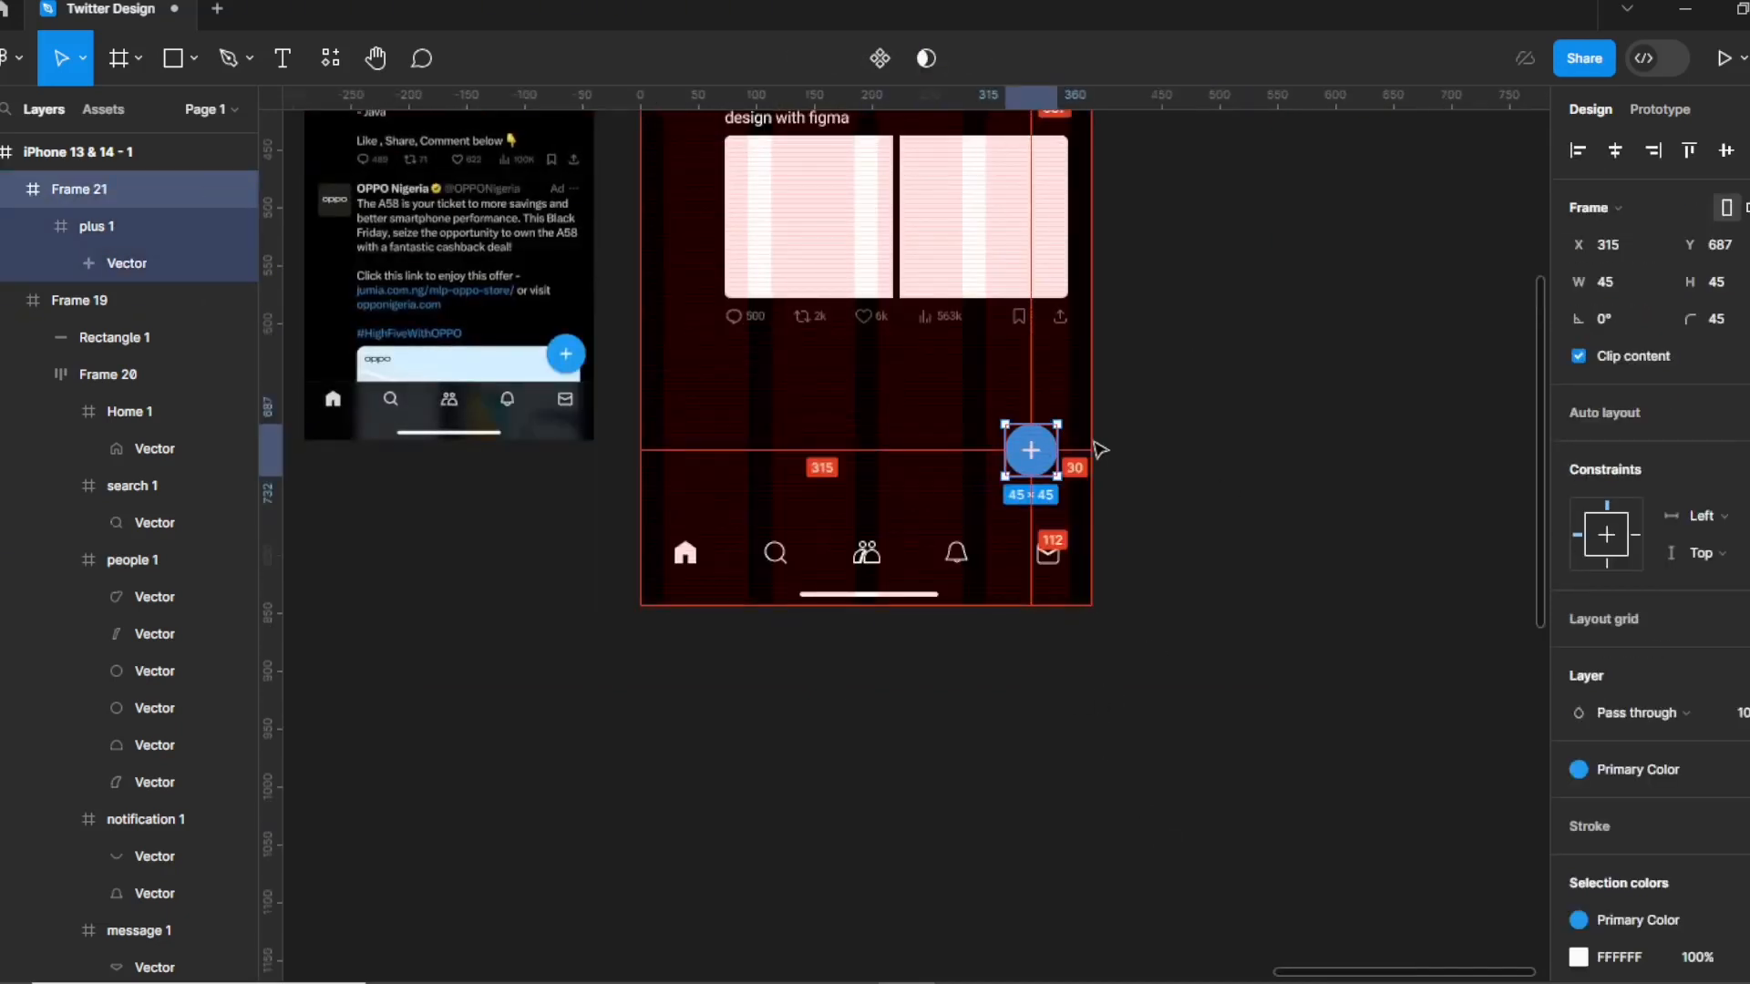
pyautogui.press('Right')
pyautogui.press('Right')
pyautogui.press('Right')
pyautogui.press('Right')
pyautogui.press('Right')
pyautogui.press('Right')
pyautogui.press('Right')
pyautogui.press('Right')
pyautogui.press('Right')
pyautogui.press('Right')
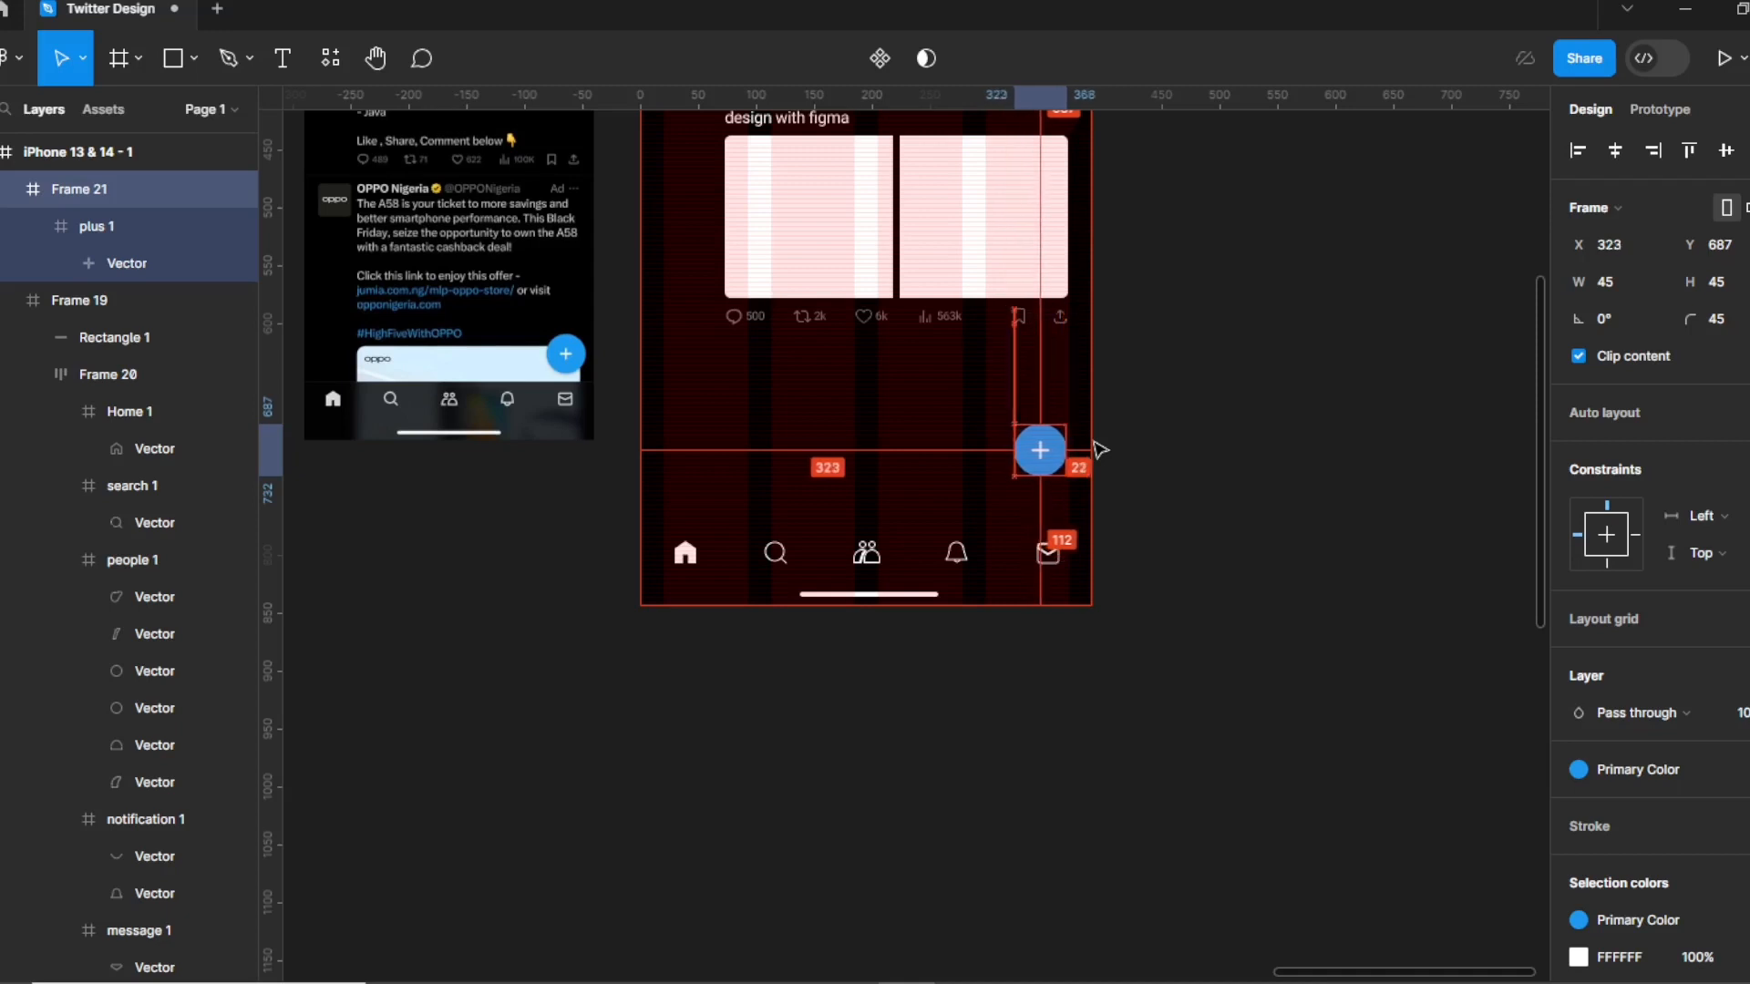
pyautogui.press('Down')
pyautogui.press('Down')
pyautogui.press('Down')
pyautogui.press('Down')
pyautogui.press('Down')
pyautogui.press('Down')
pyautogui.press('Down')
pyautogui.press('Down')
pyautogui.press('Down')
pyautogui.press('Down')
pyautogui.press('Down')
pyautogui.press('Down')
pyautogui.press('Down')
pyautogui.press('Down')
pyautogui.press('Down')
pyautogui.press('Down')
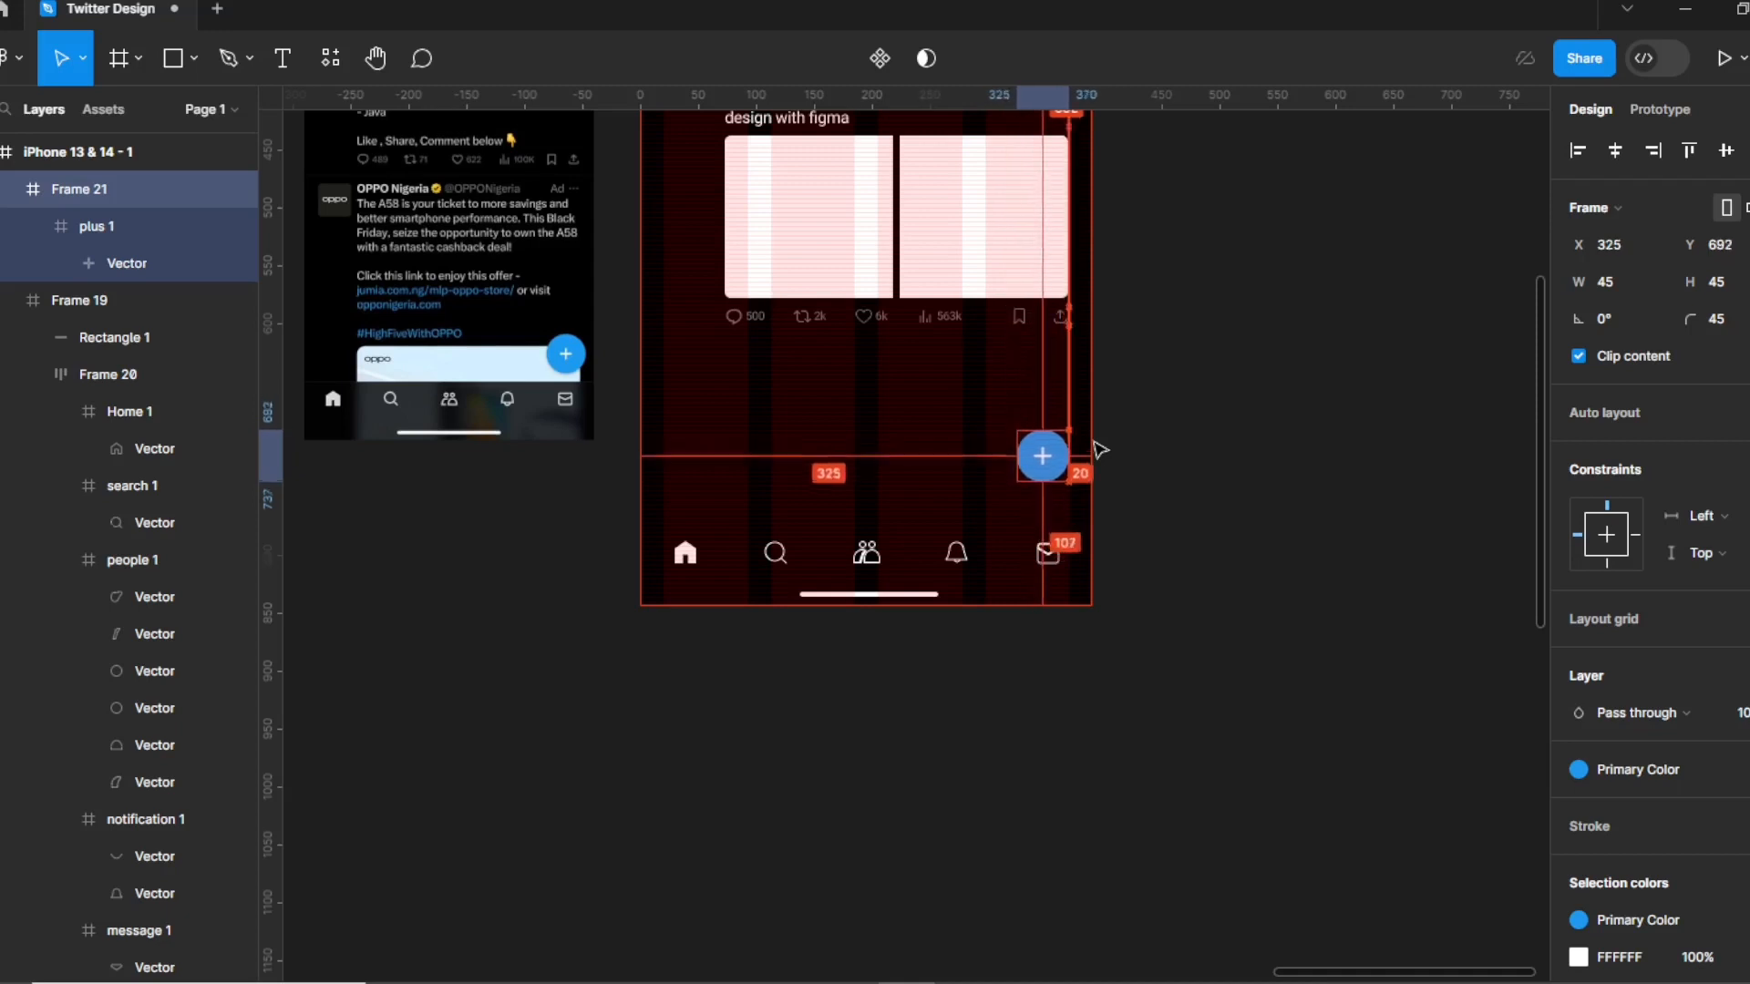
pyautogui.press('Down')
pyautogui.press('Down')
pyautogui.press('Down')
pyautogui.press('Down')
pyautogui.press('Down')
pyautogui.press('Down')
pyautogui.press('Down')
pyautogui.press('Down')
pyautogui.press('Down')
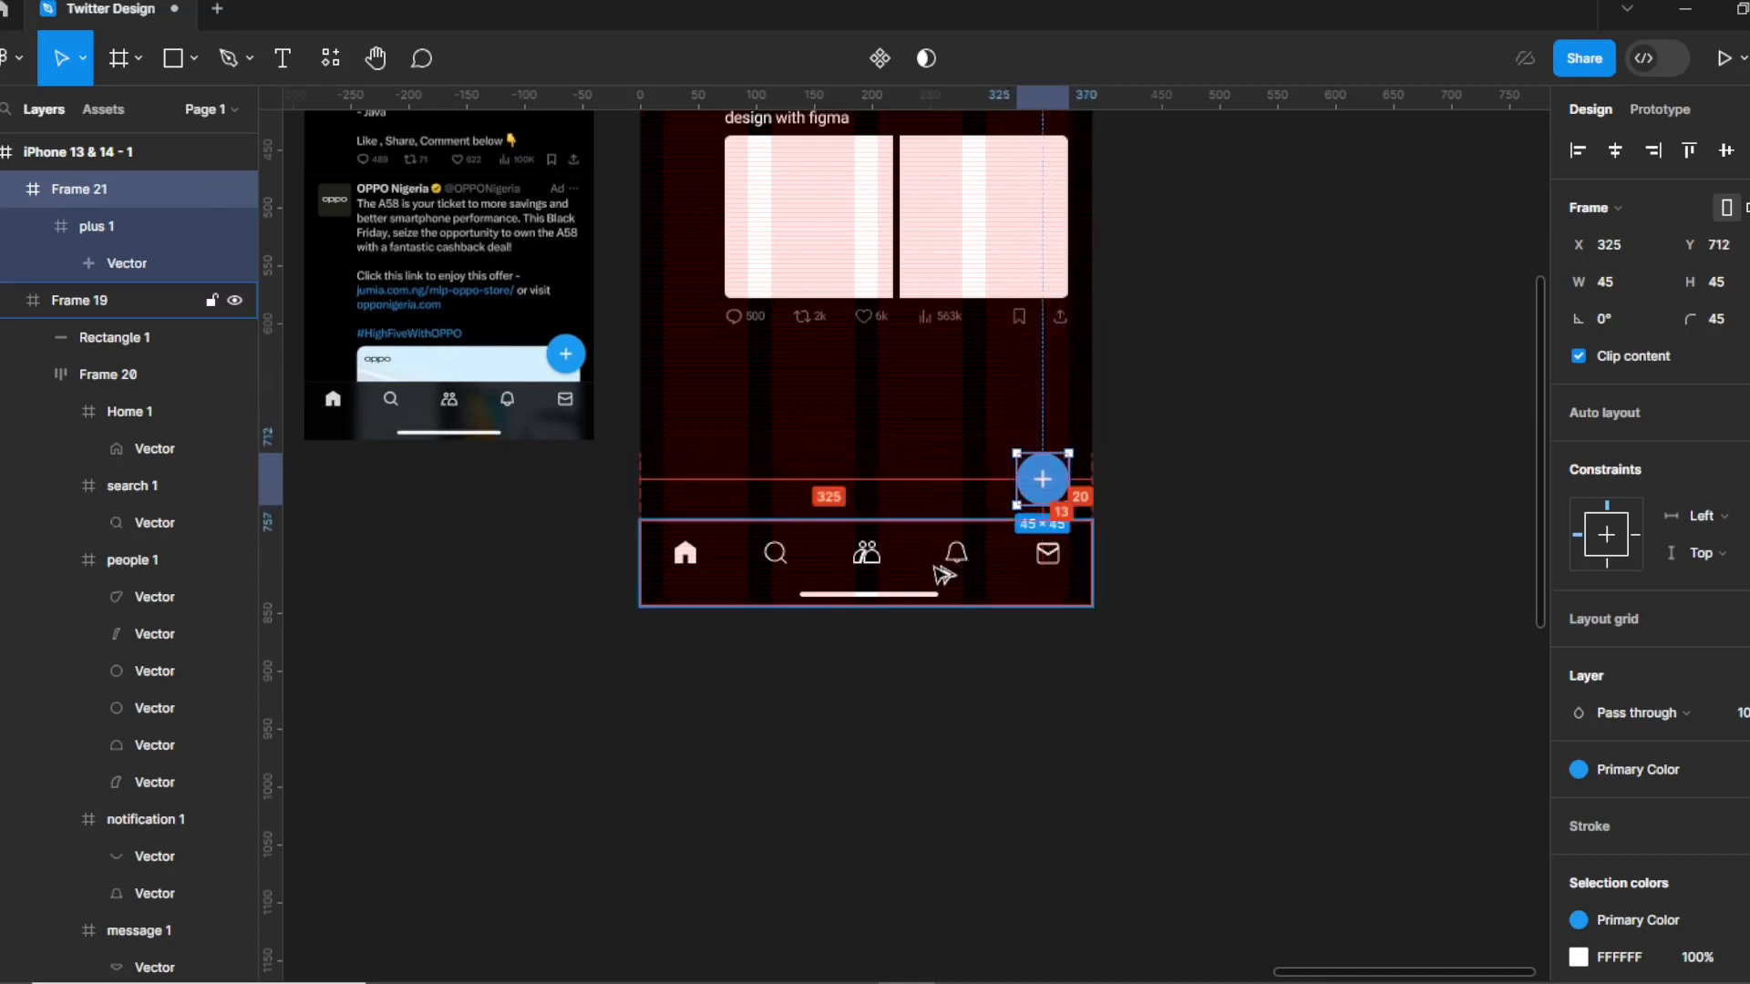
pyautogui.press('Up')
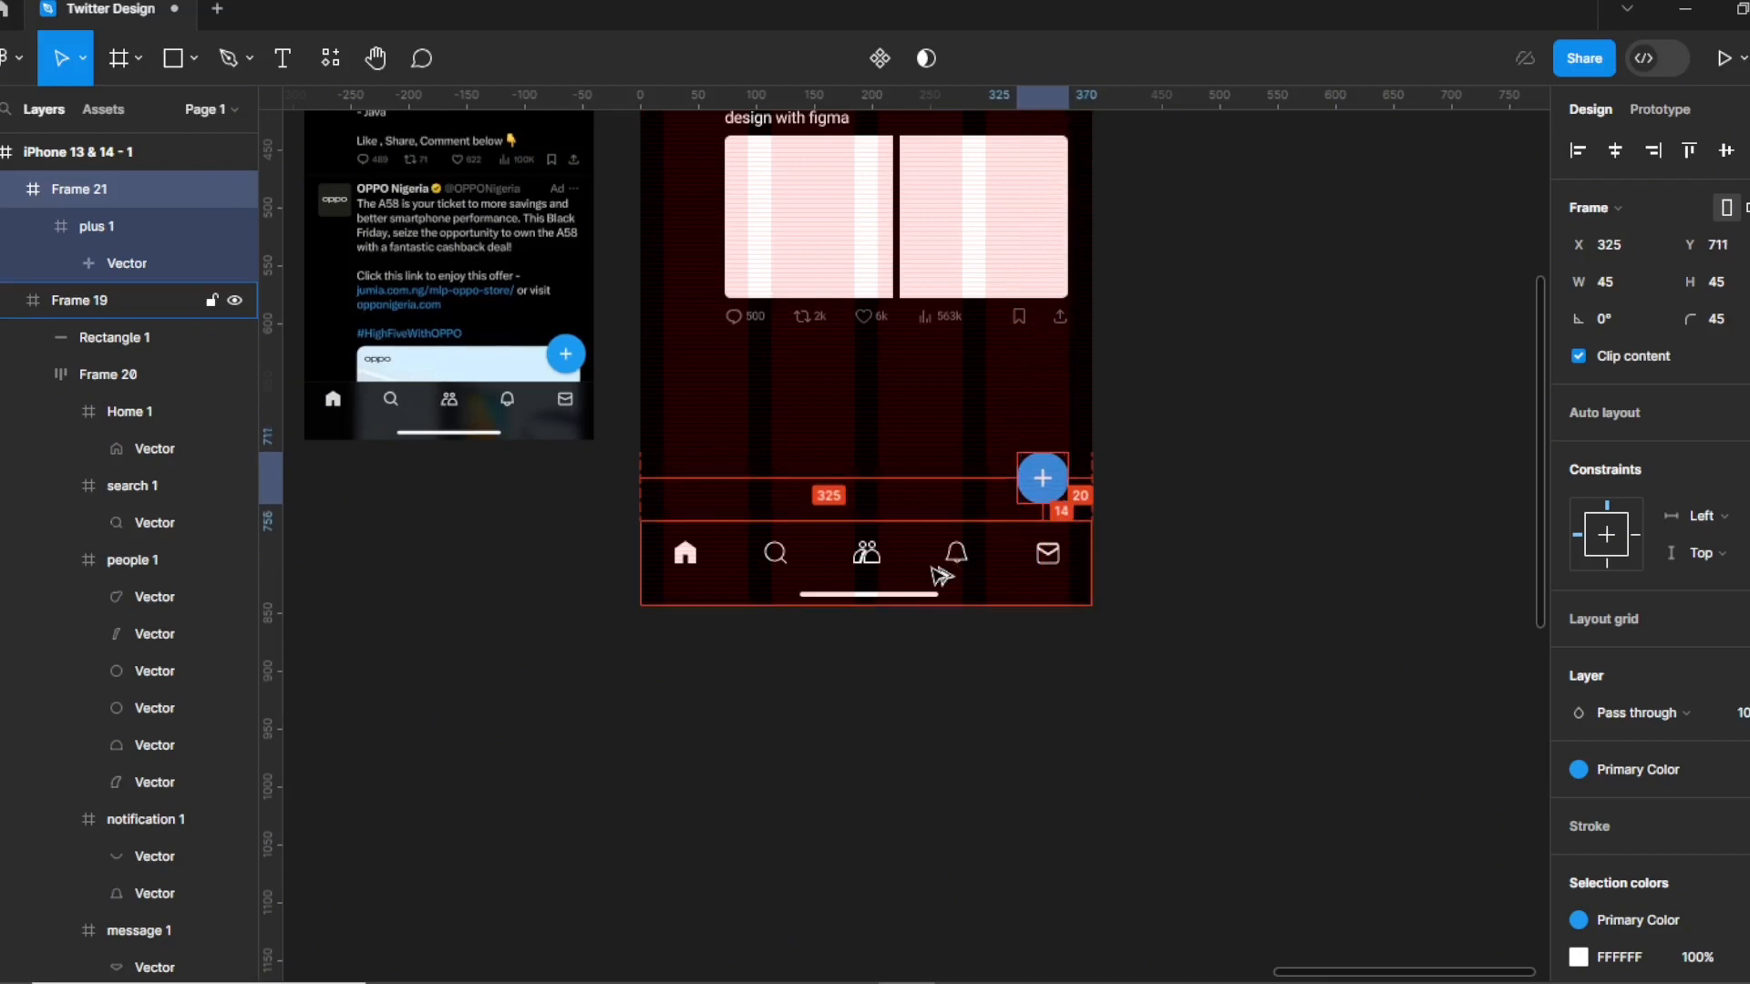
pyautogui.press('Down')
pyautogui.press('Down')
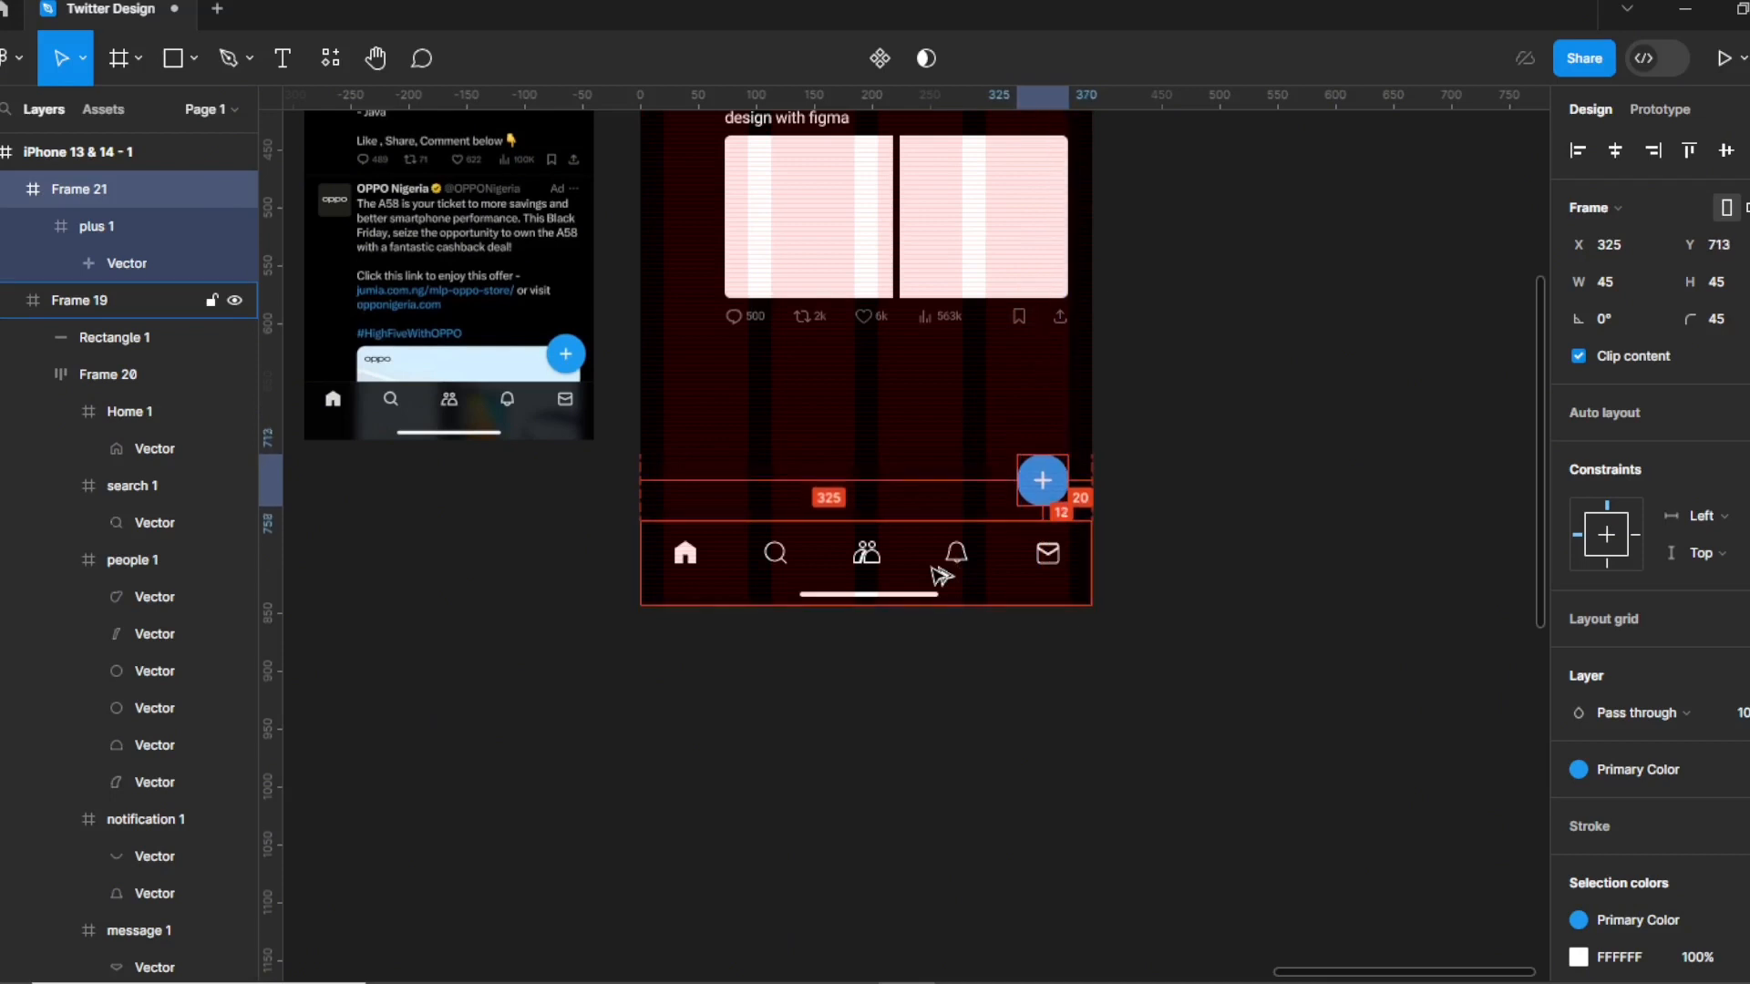
pyautogui.press('Up')
pyautogui.press('Up')
pyautogui.press('Up')
pyautogui.press('Up')
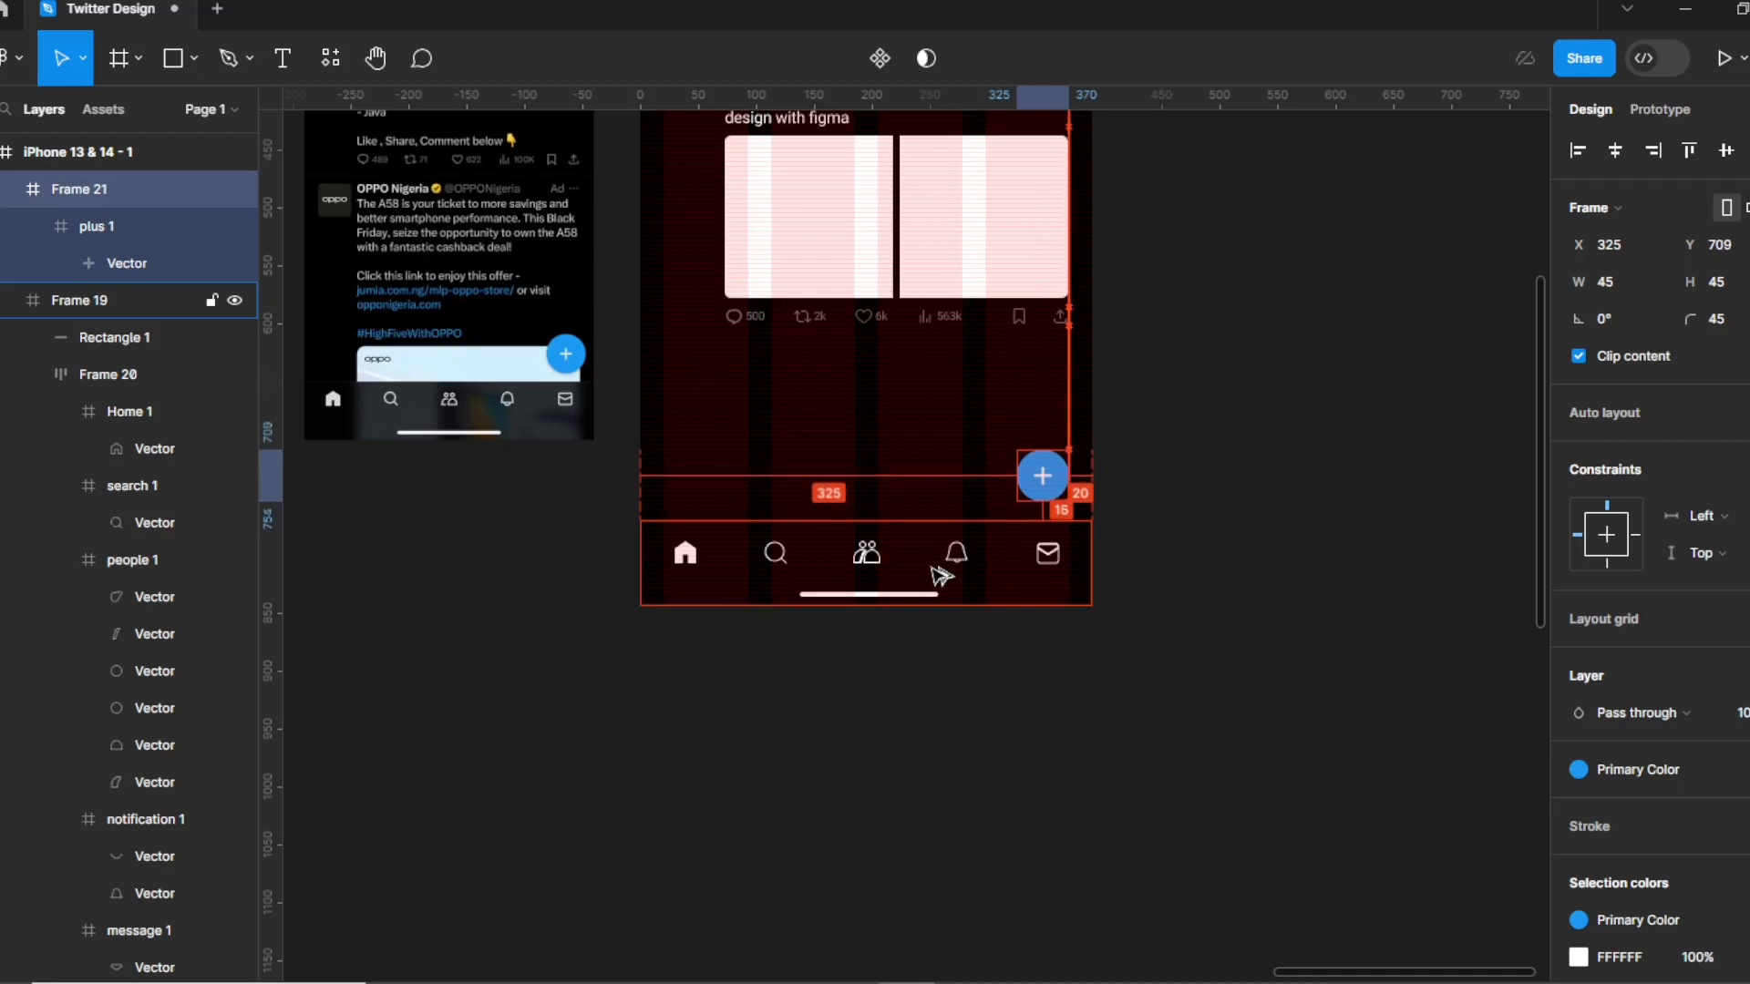
pyautogui.click(1167, 453)
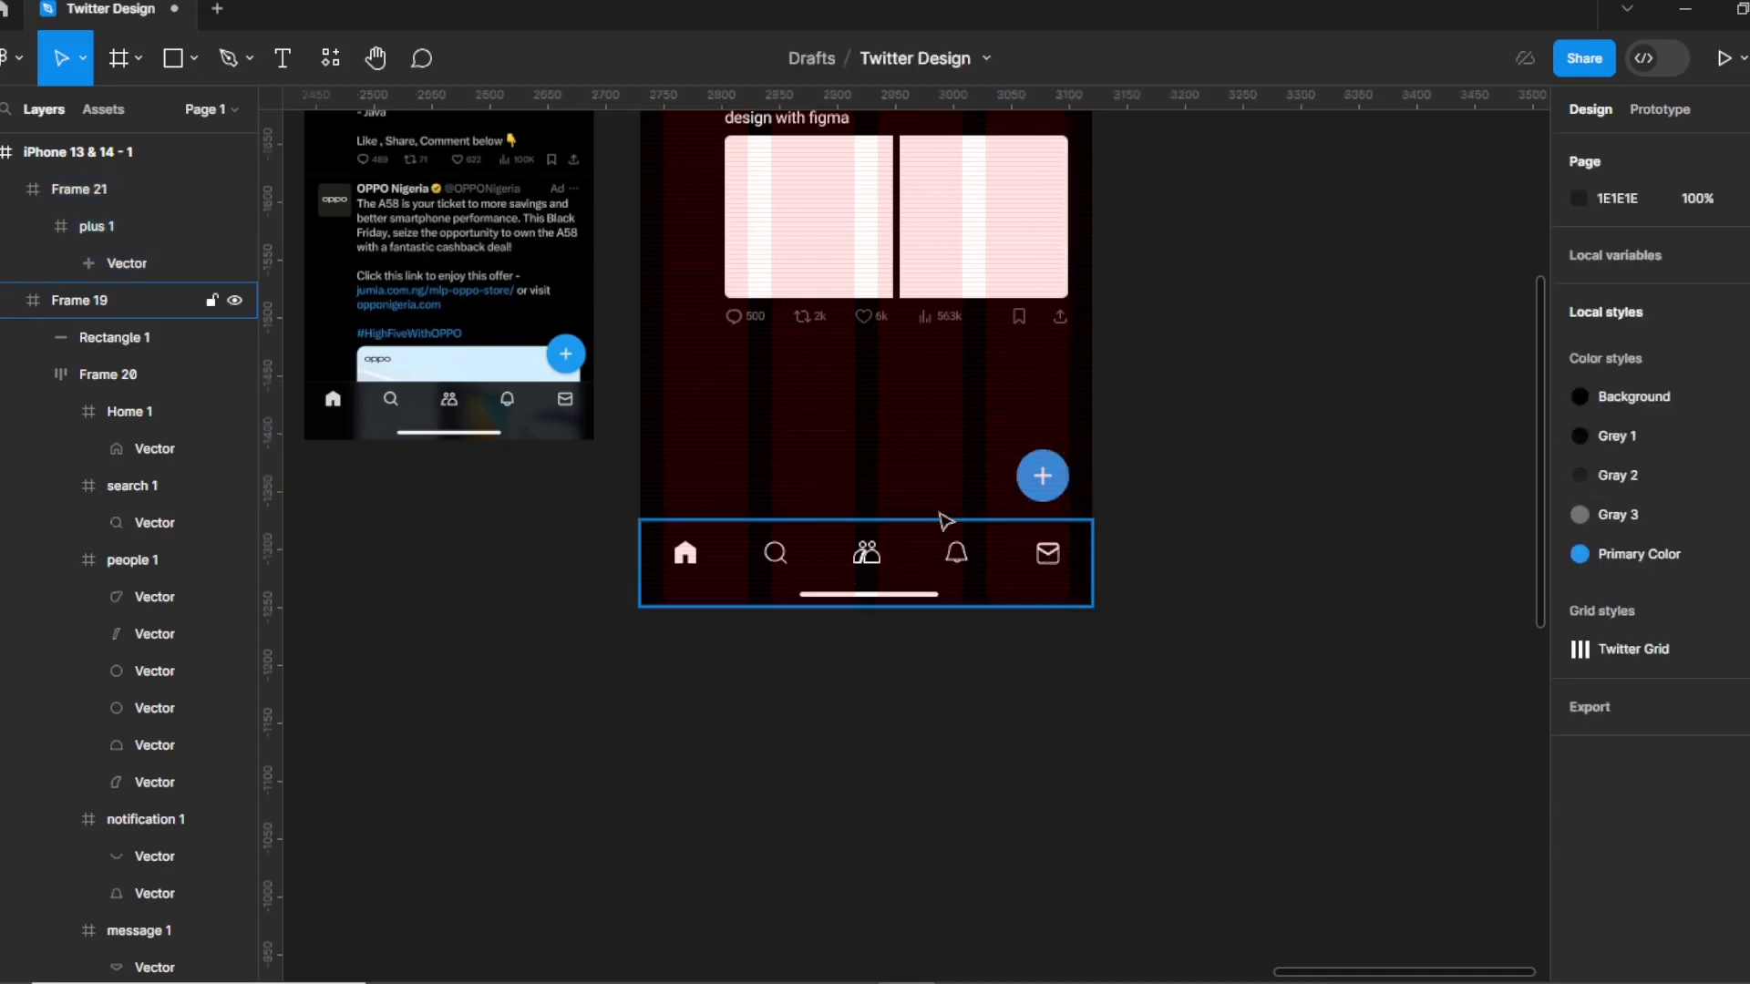
pyautogui.scroll(2, 1019, 547)
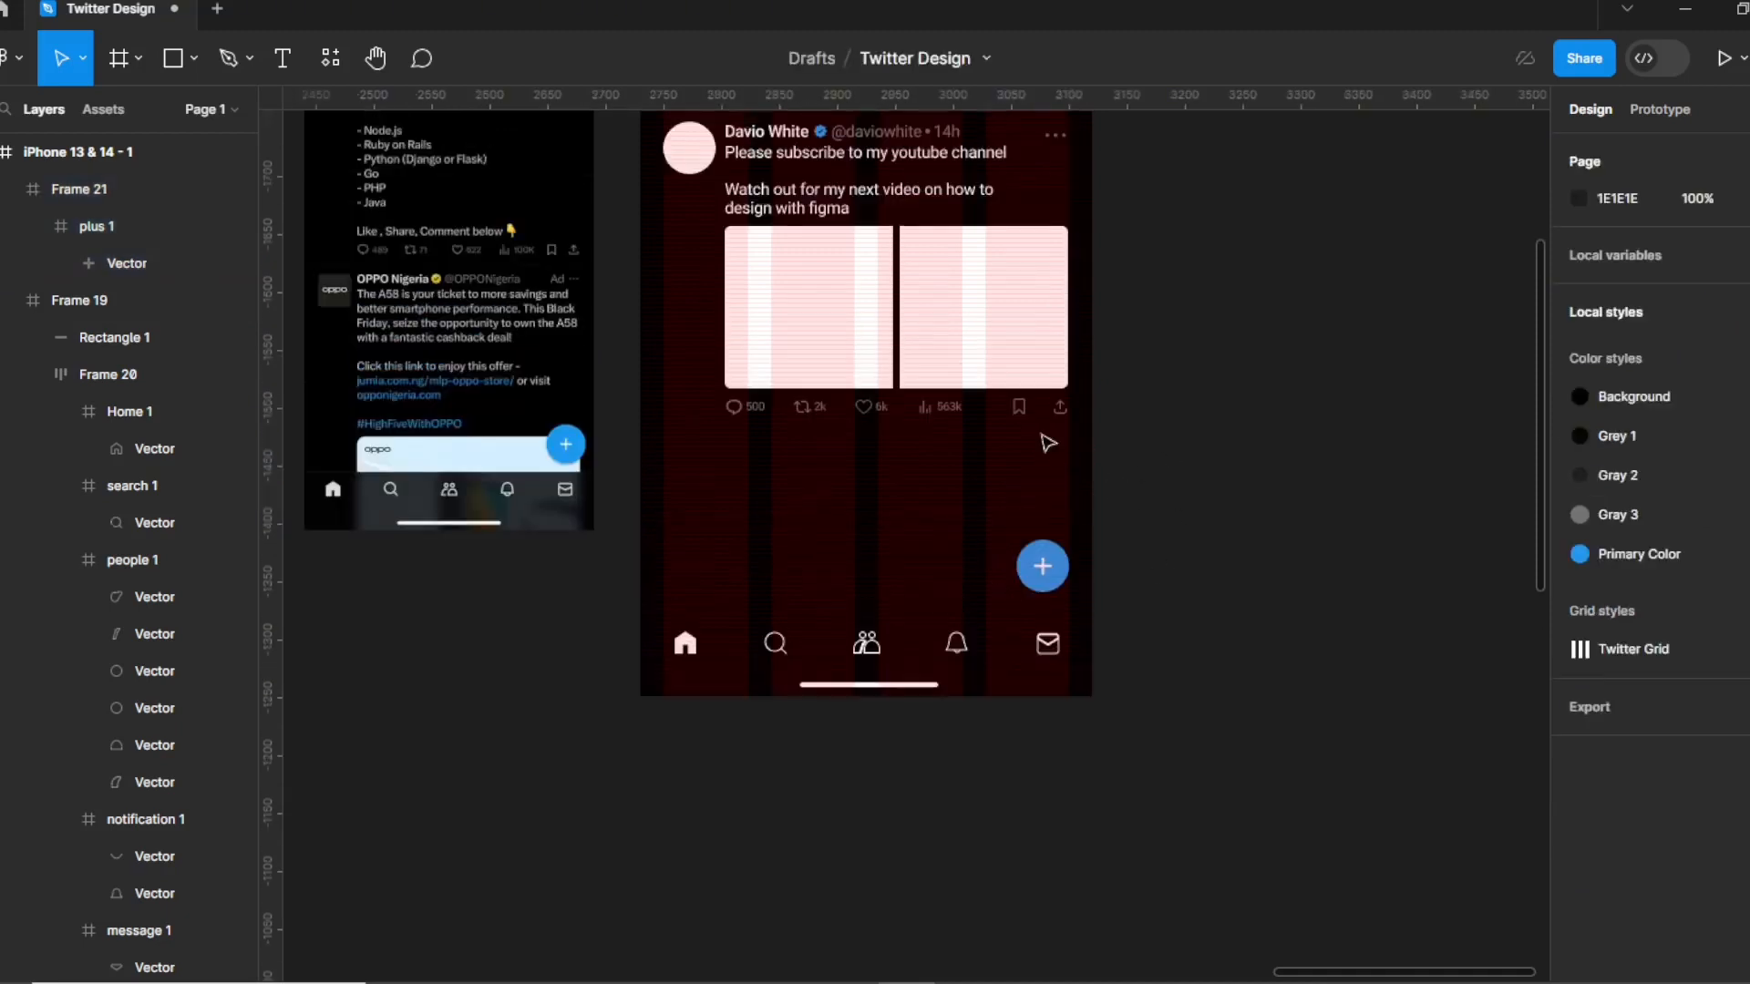
pyautogui.click(883, 249)
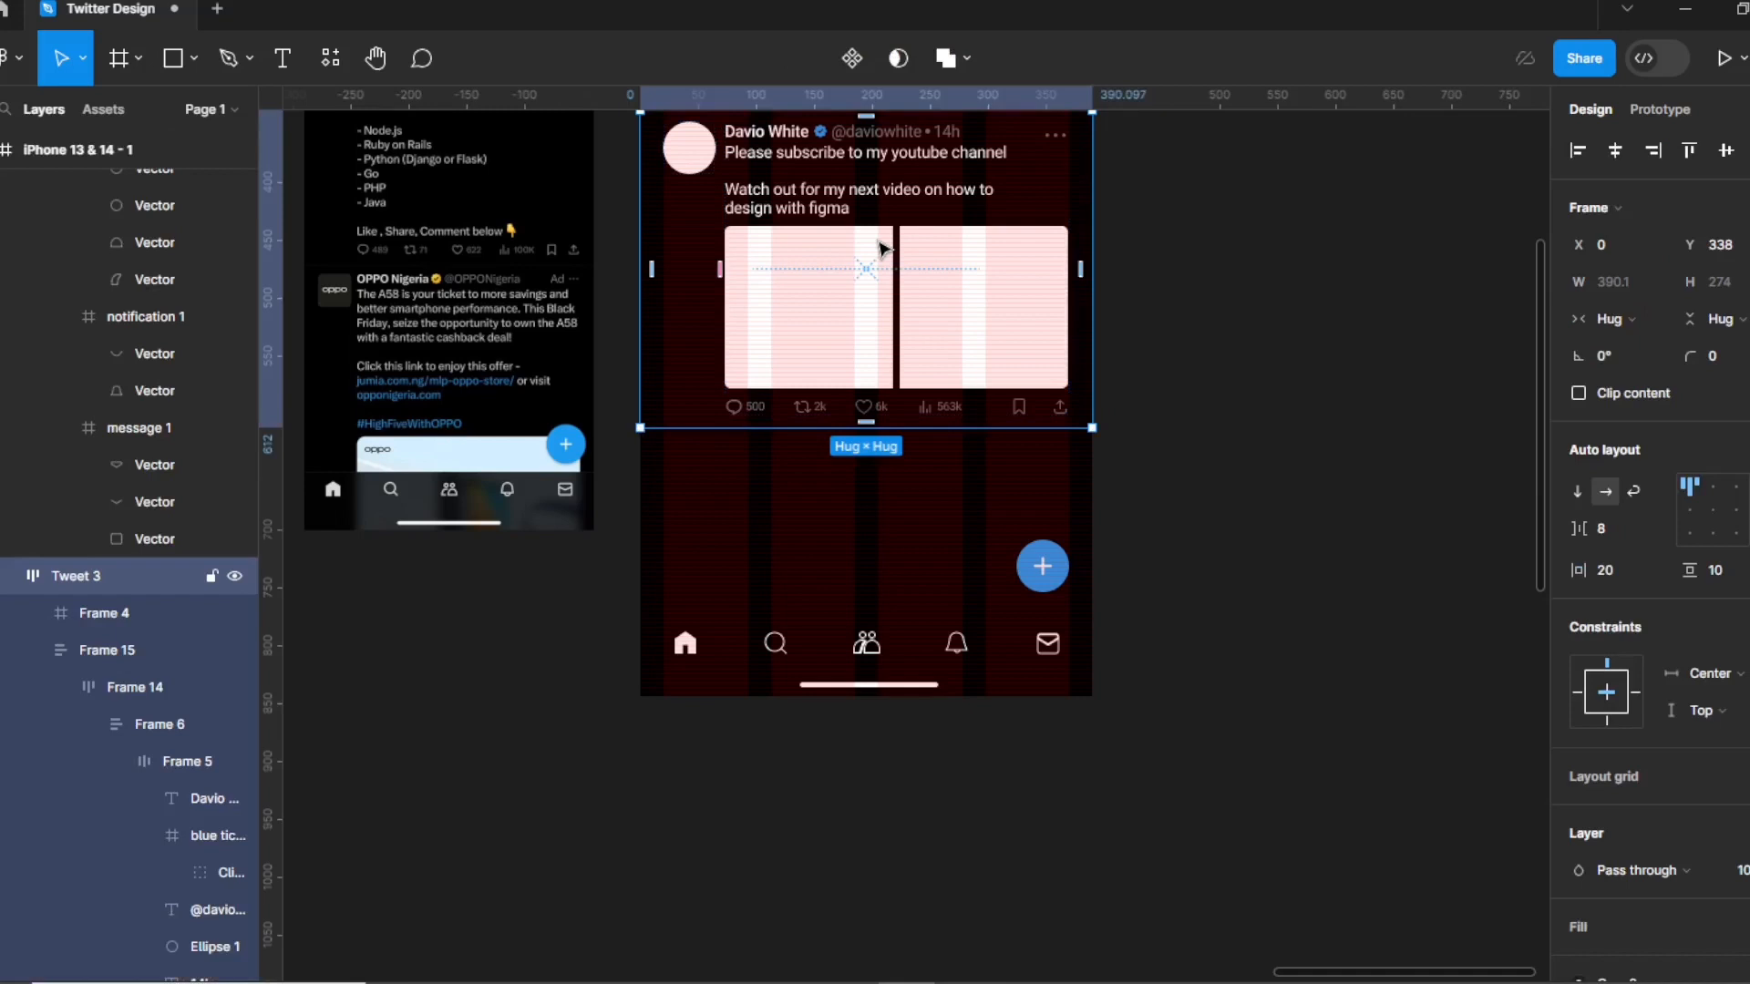
pyautogui.hotkey('ctrl', 'd')
pyautogui.moveTo(895, 205); pyautogui.dragTo(897, 530)
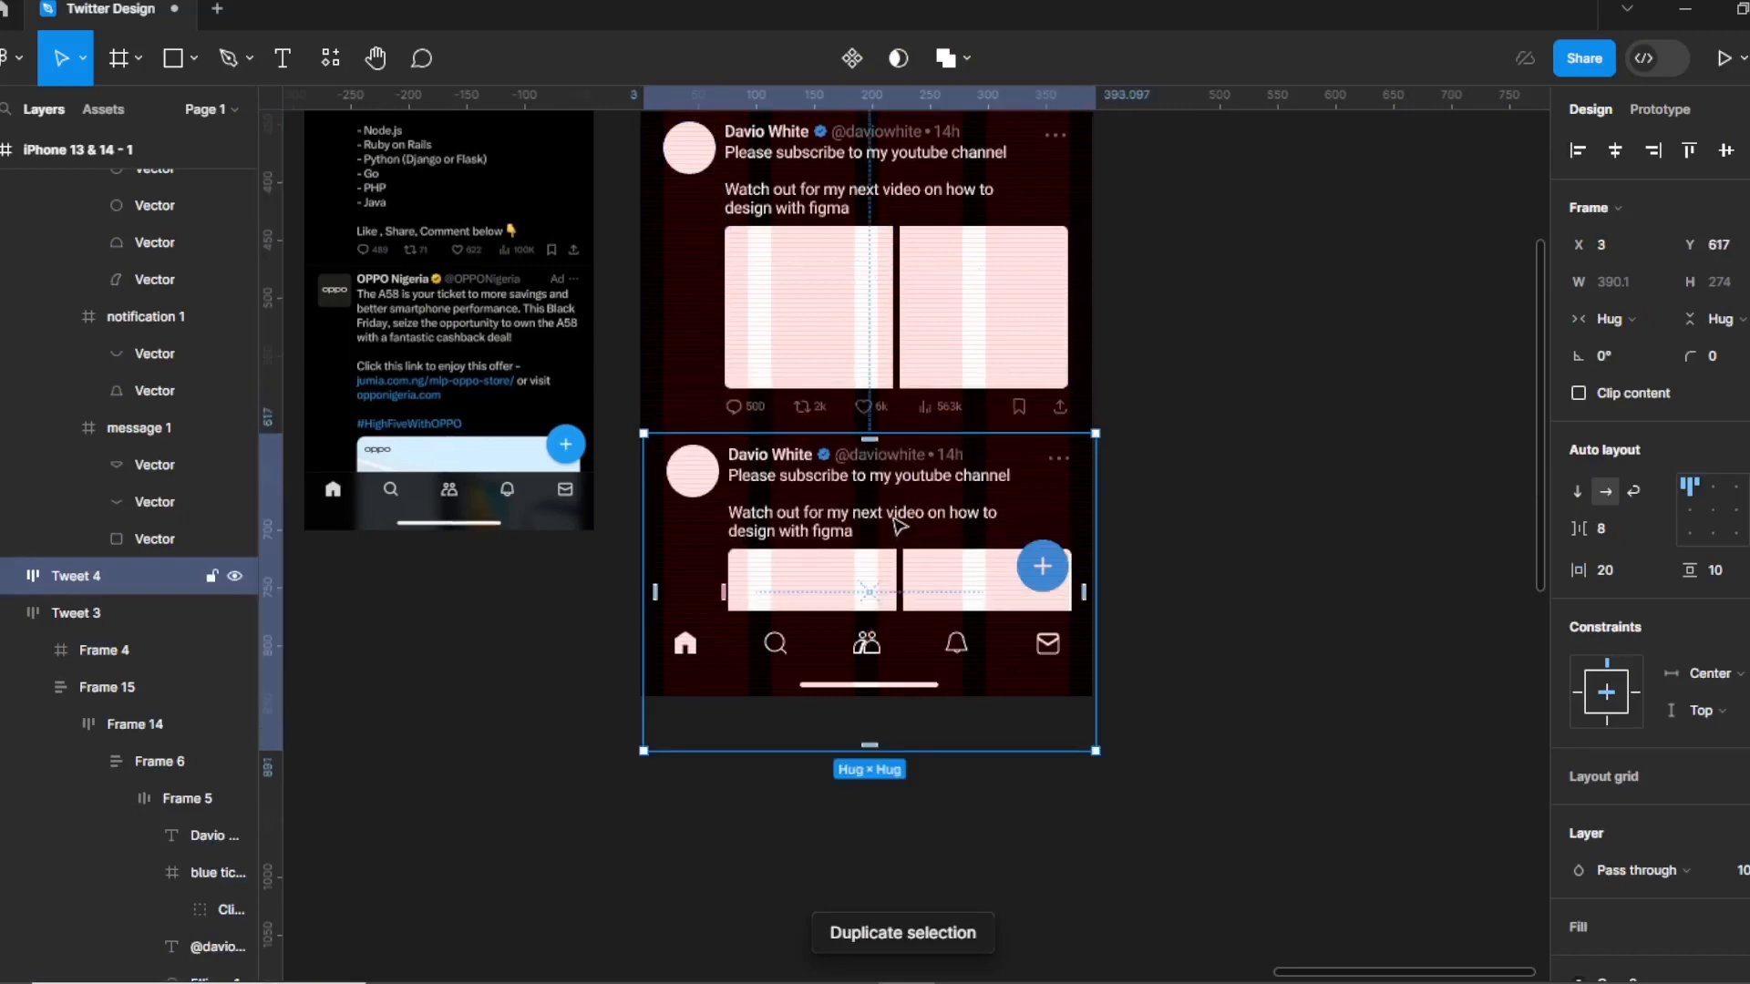
pyautogui.press('alt')
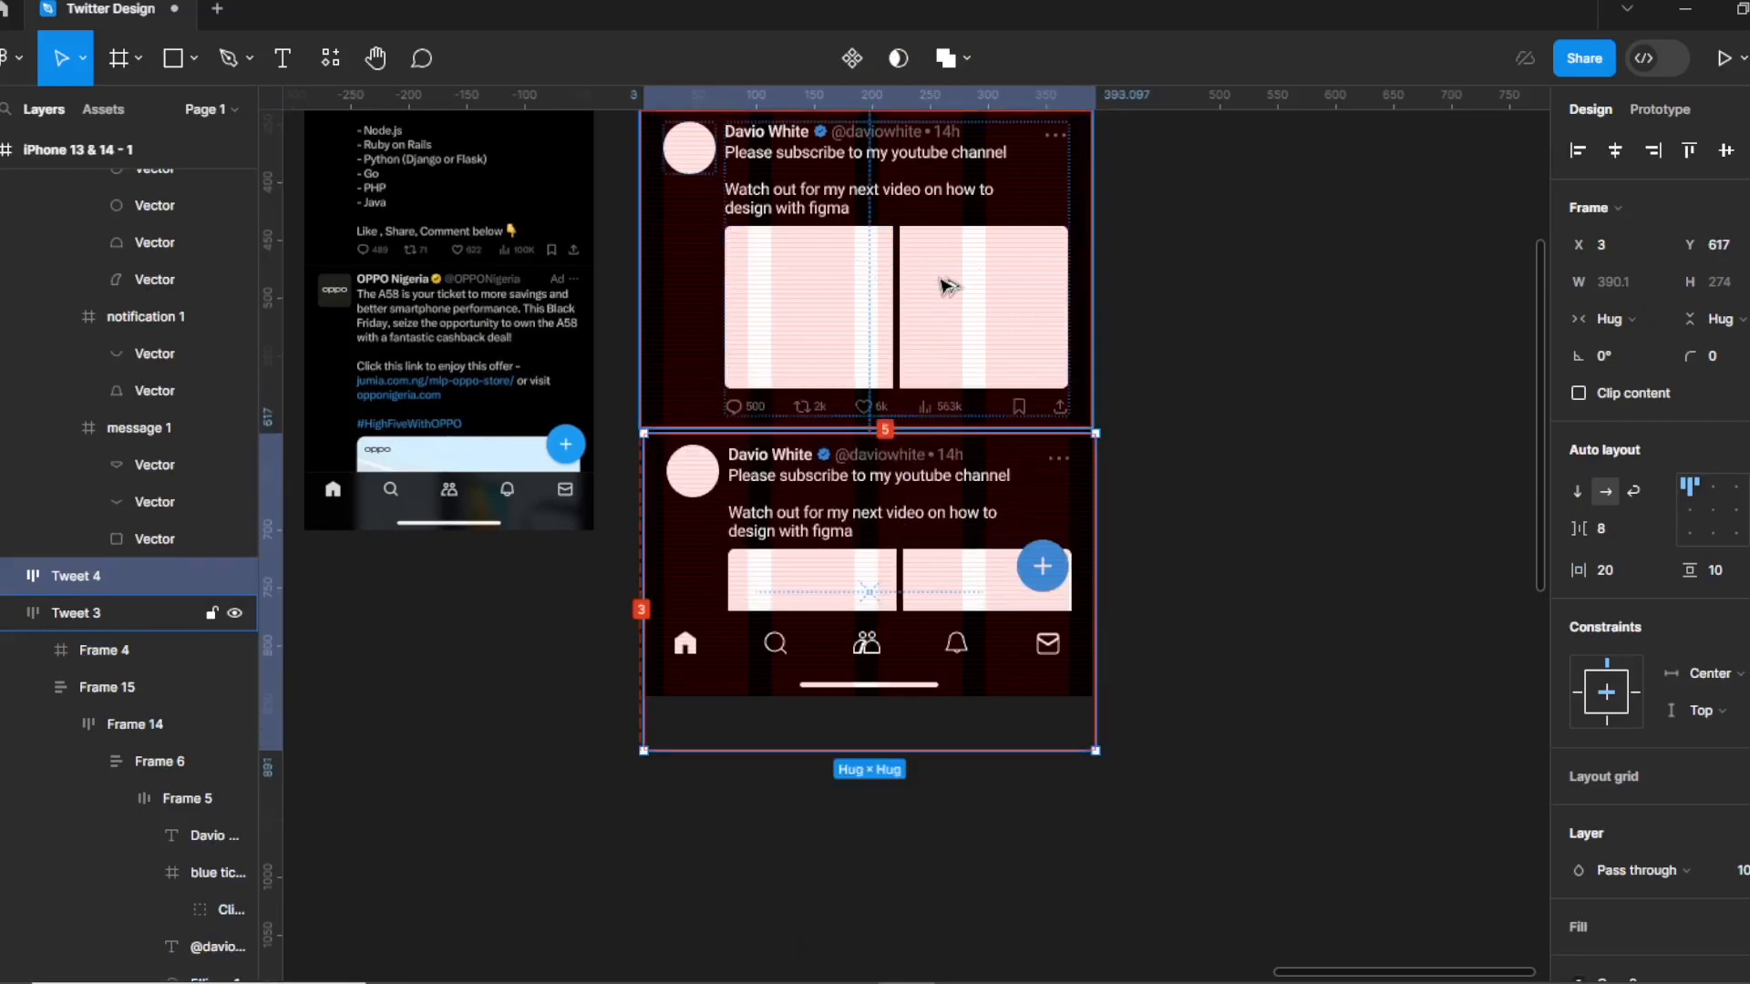
pyautogui.click(892, 647)
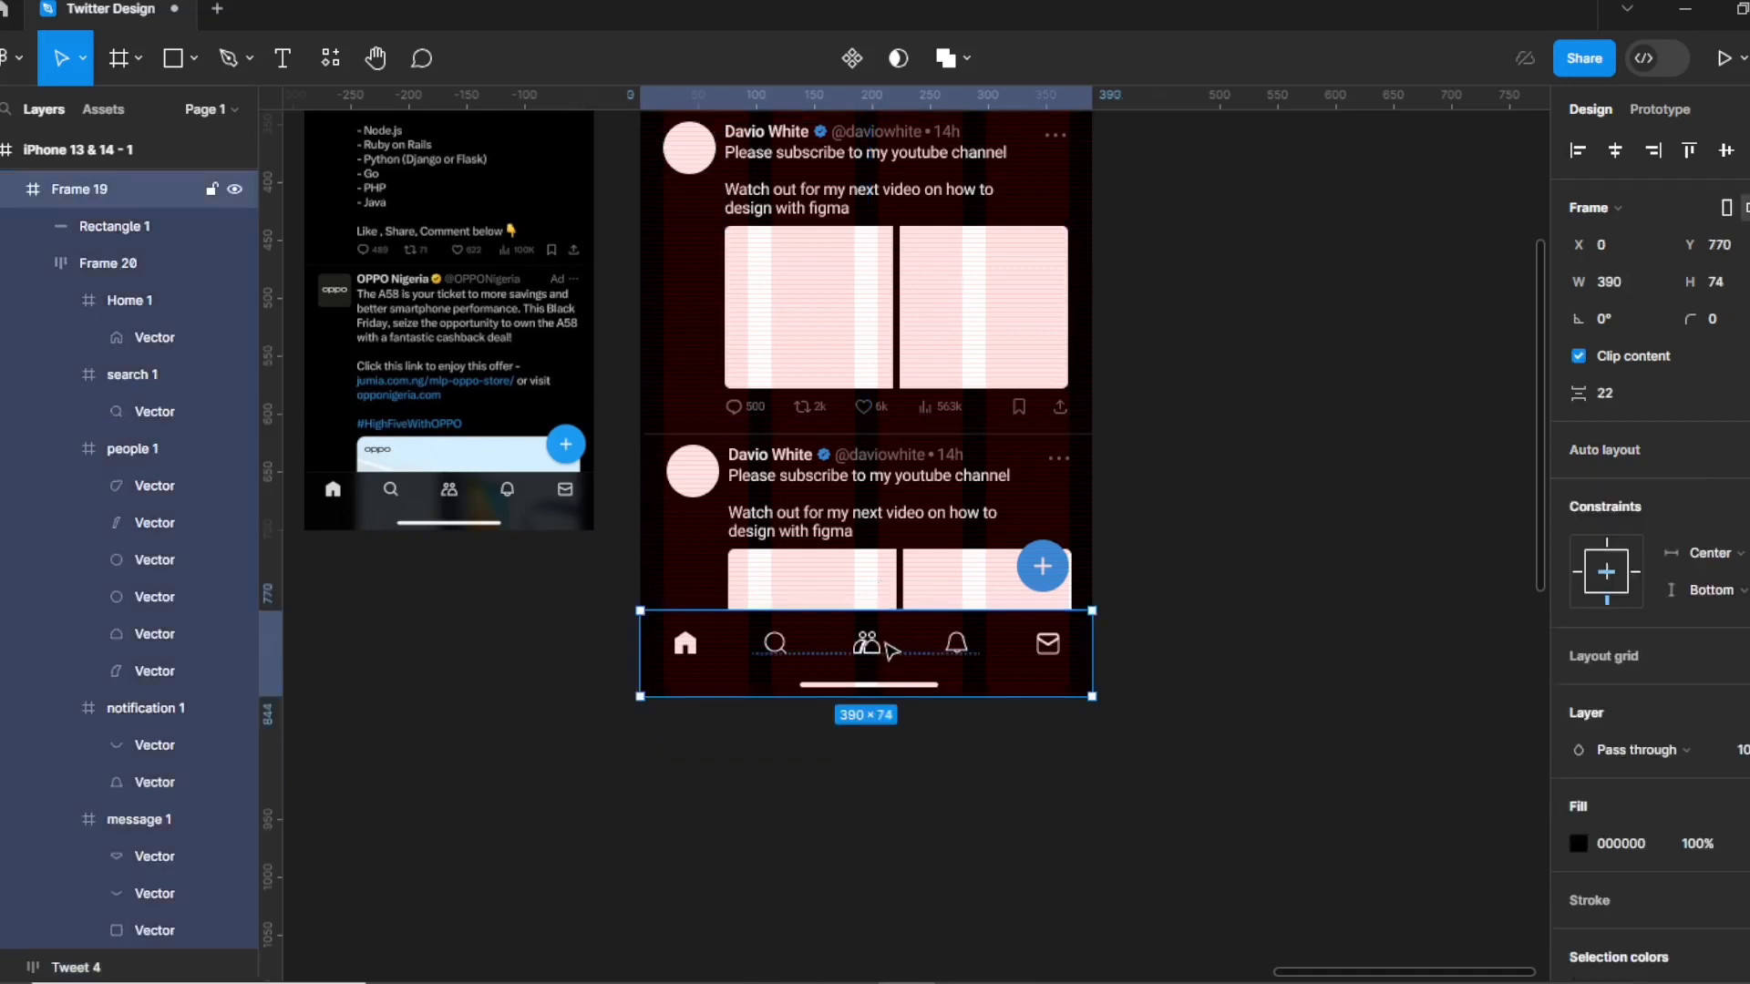
# Set the nav bar Frame 19's black fill opacity to 94%.
pyautogui.click(1576, 844)
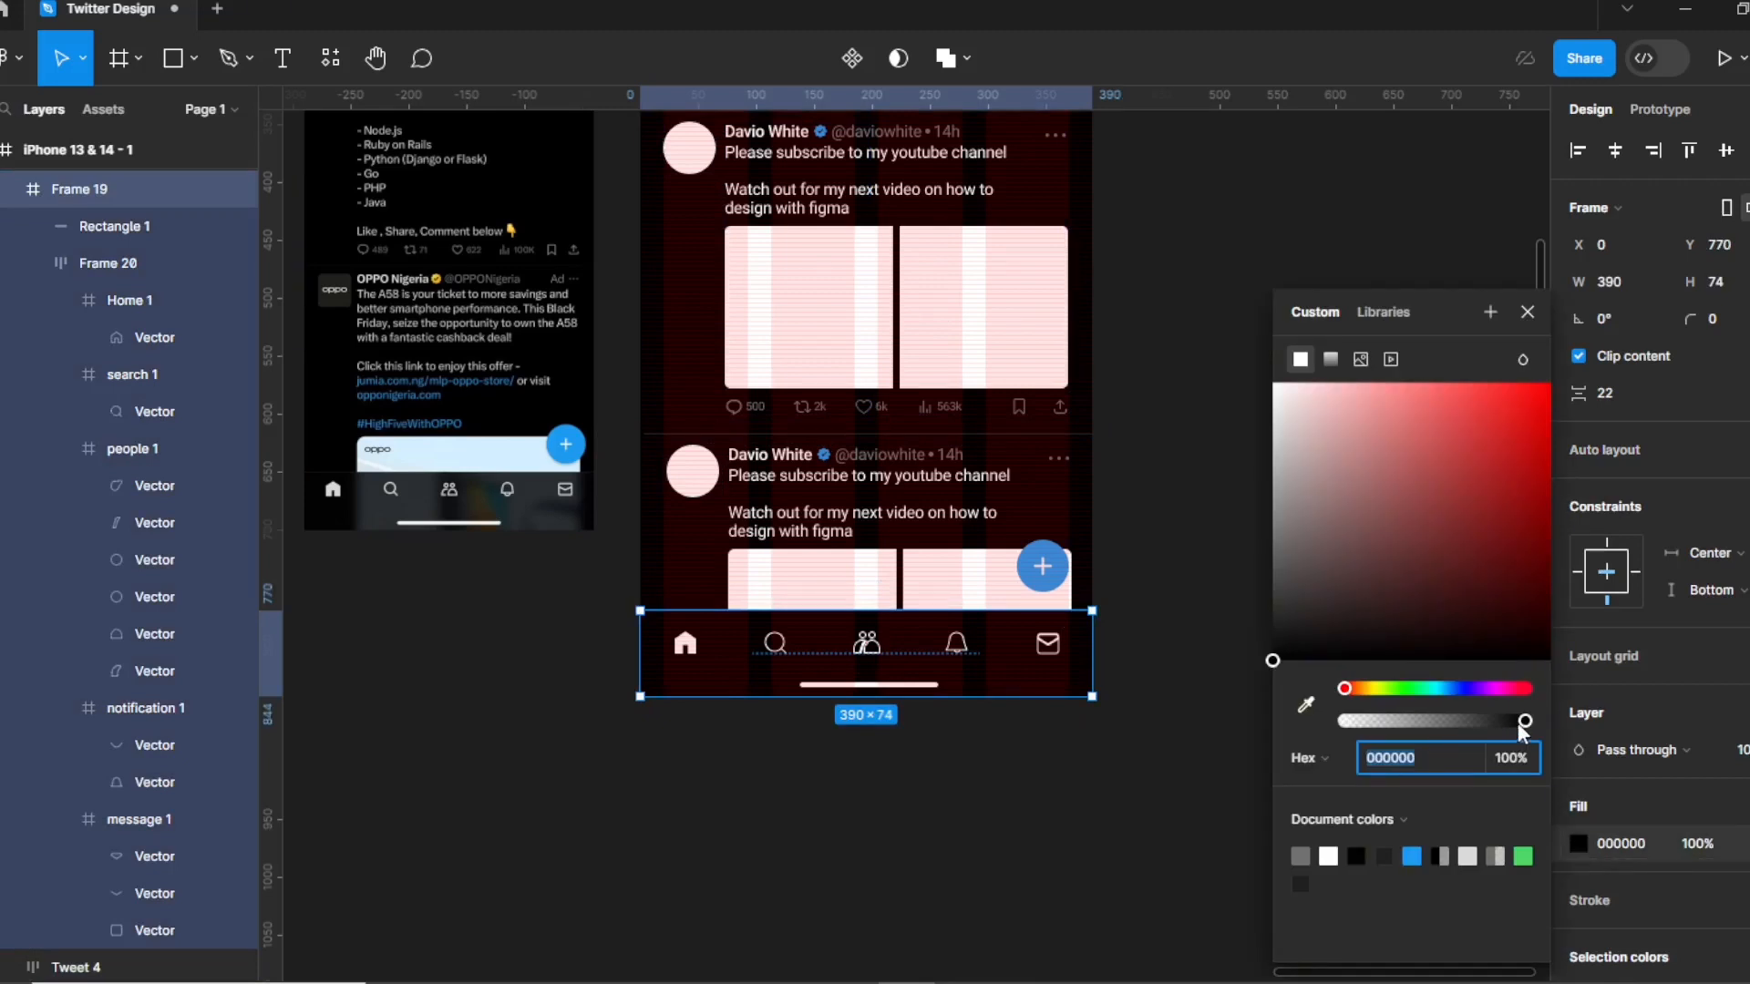
pyautogui.moveTo(1522, 724); pyautogui.dragTo(1510, 721)
pyautogui.click(1508, 757)
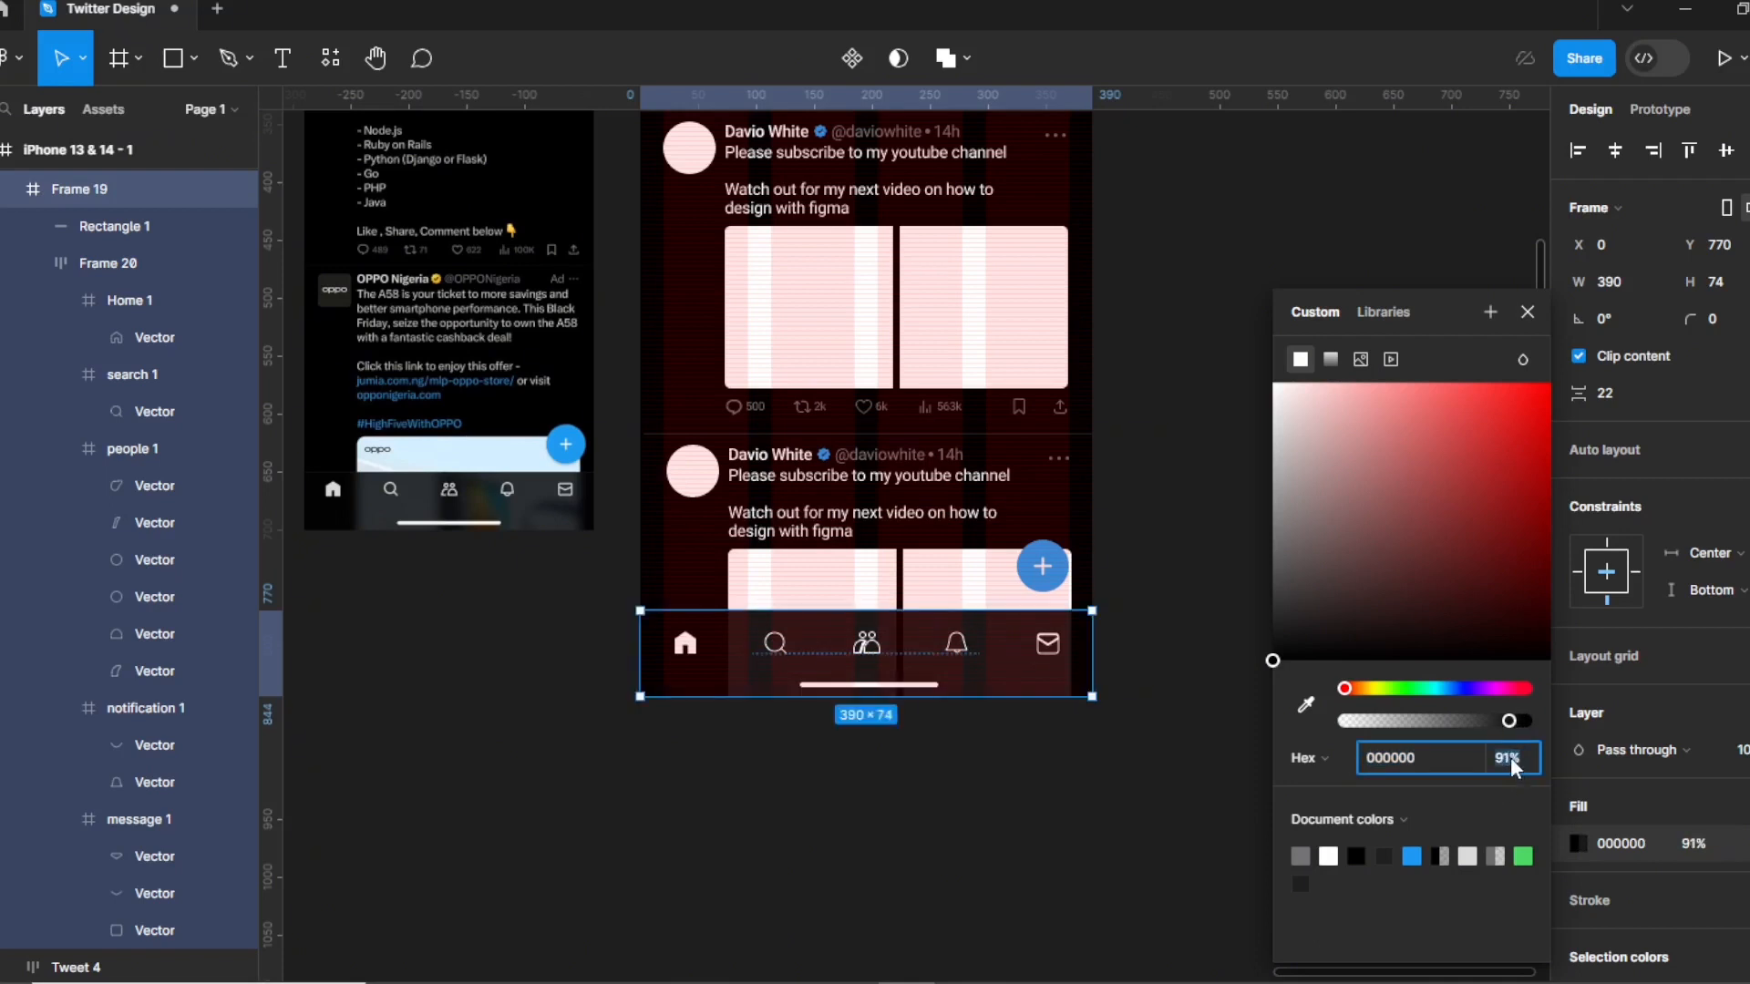
pyautogui.write('94')
pyautogui.click(989, 859)
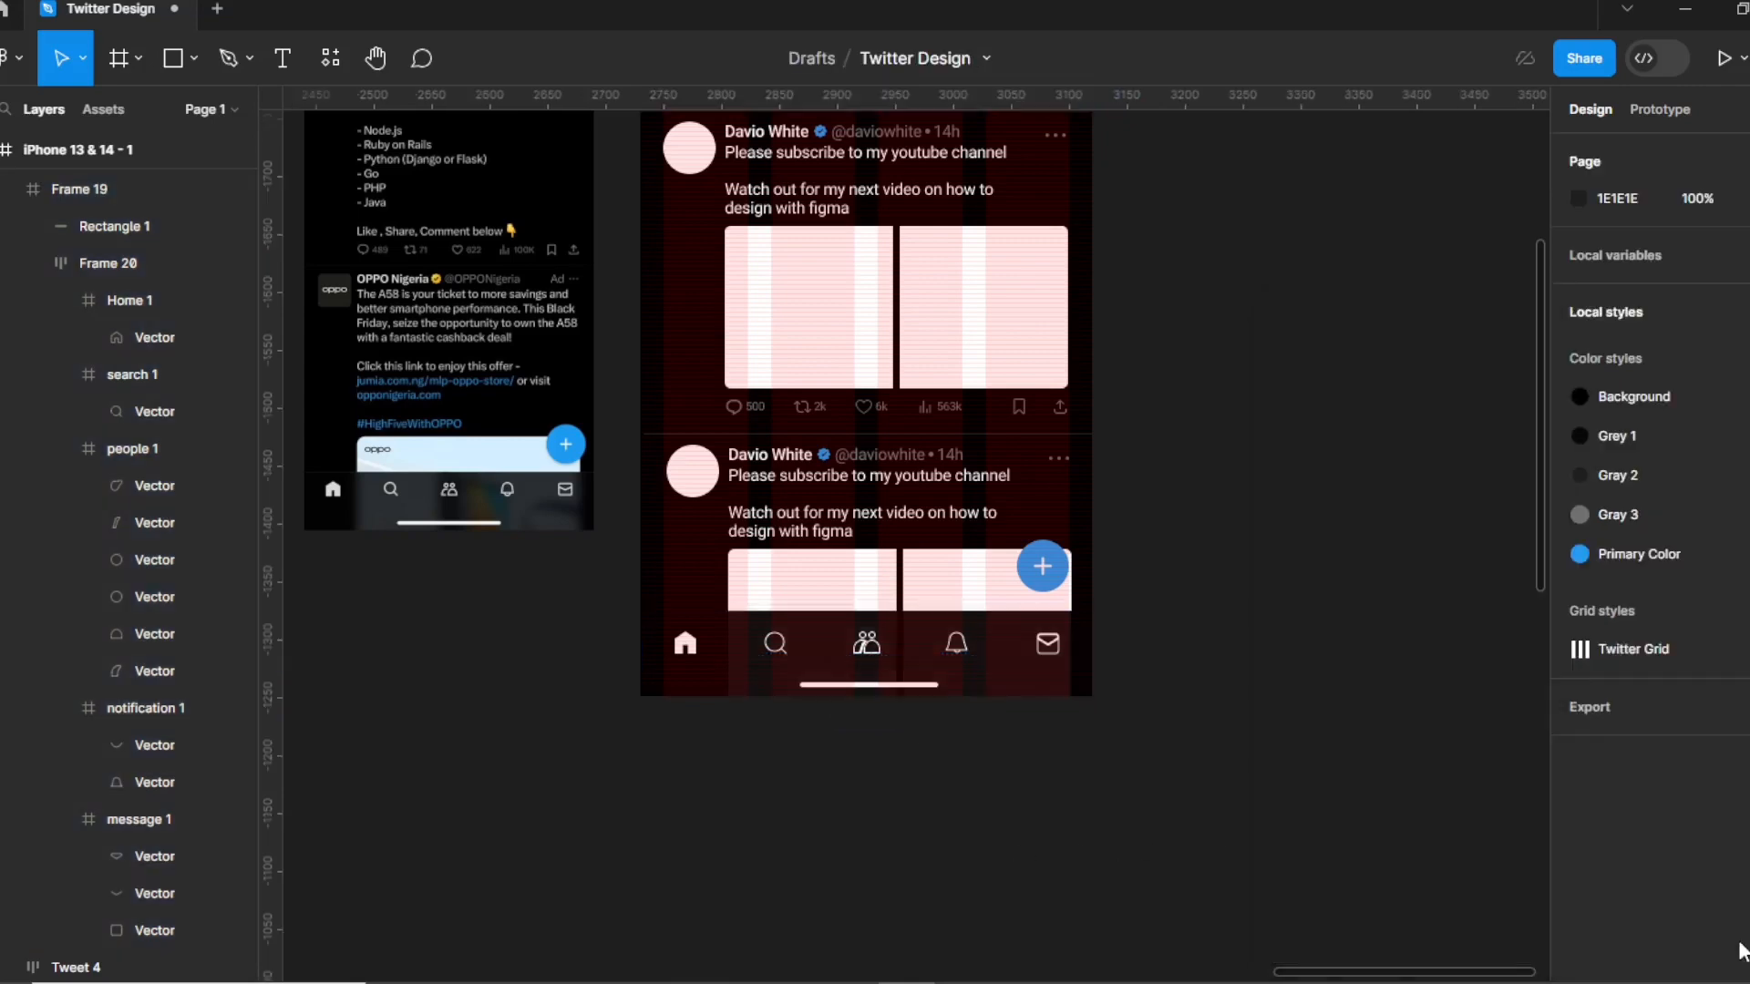
pyautogui.scroll(3, 1000, 672)
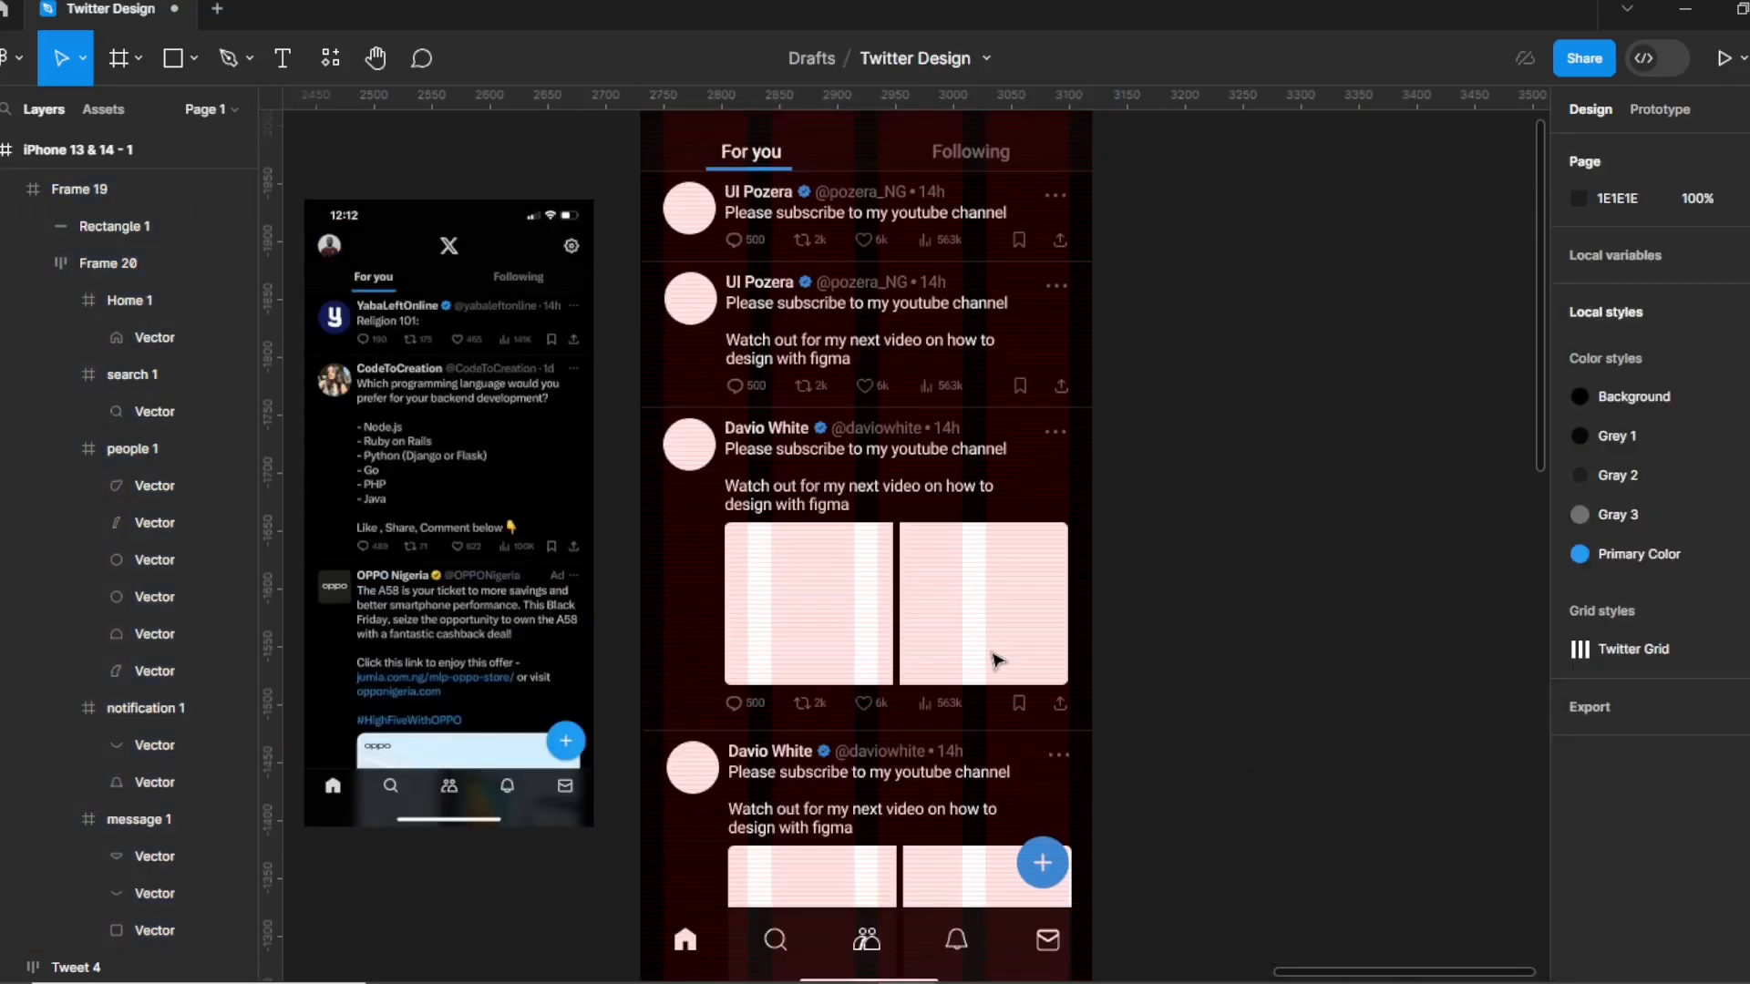
pyautogui.scroll(3, 1008, 633)
pyautogui.scroll(-5, 1009, 631)
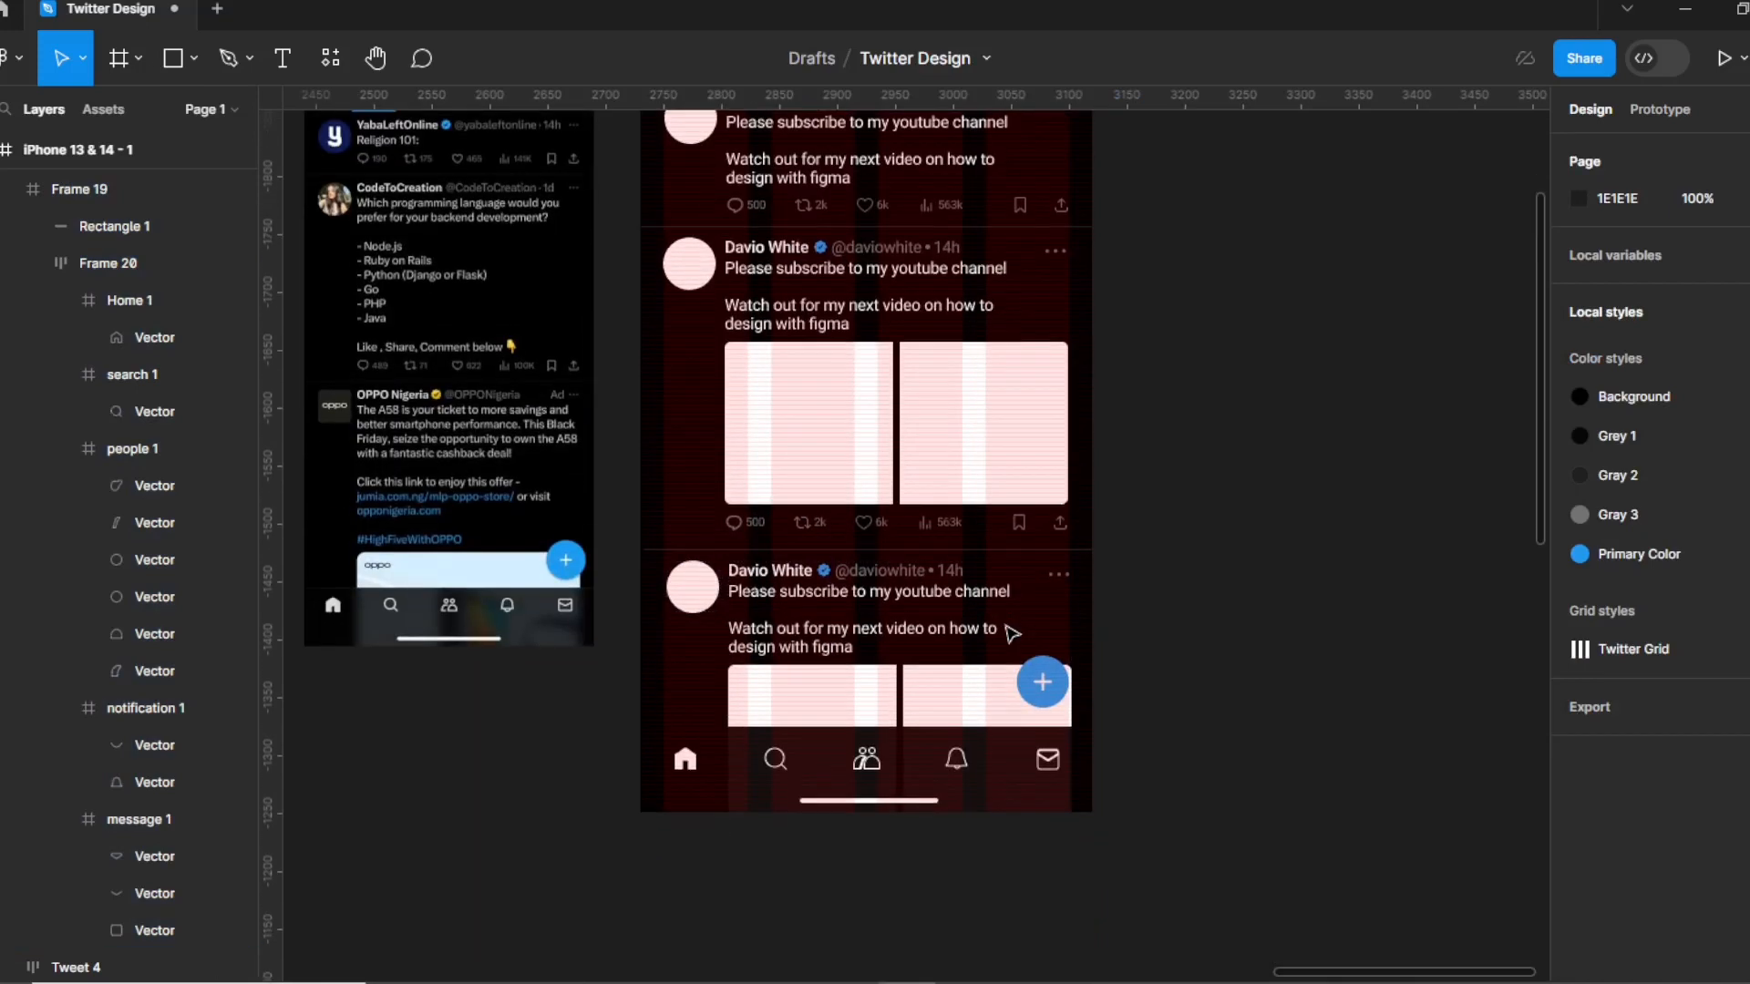
pyautogui.scroll(5, 1009, 632)
pyautogui.scroll(3, 1010, 633)
pyautogui.scroll(-6, 1010, 634)
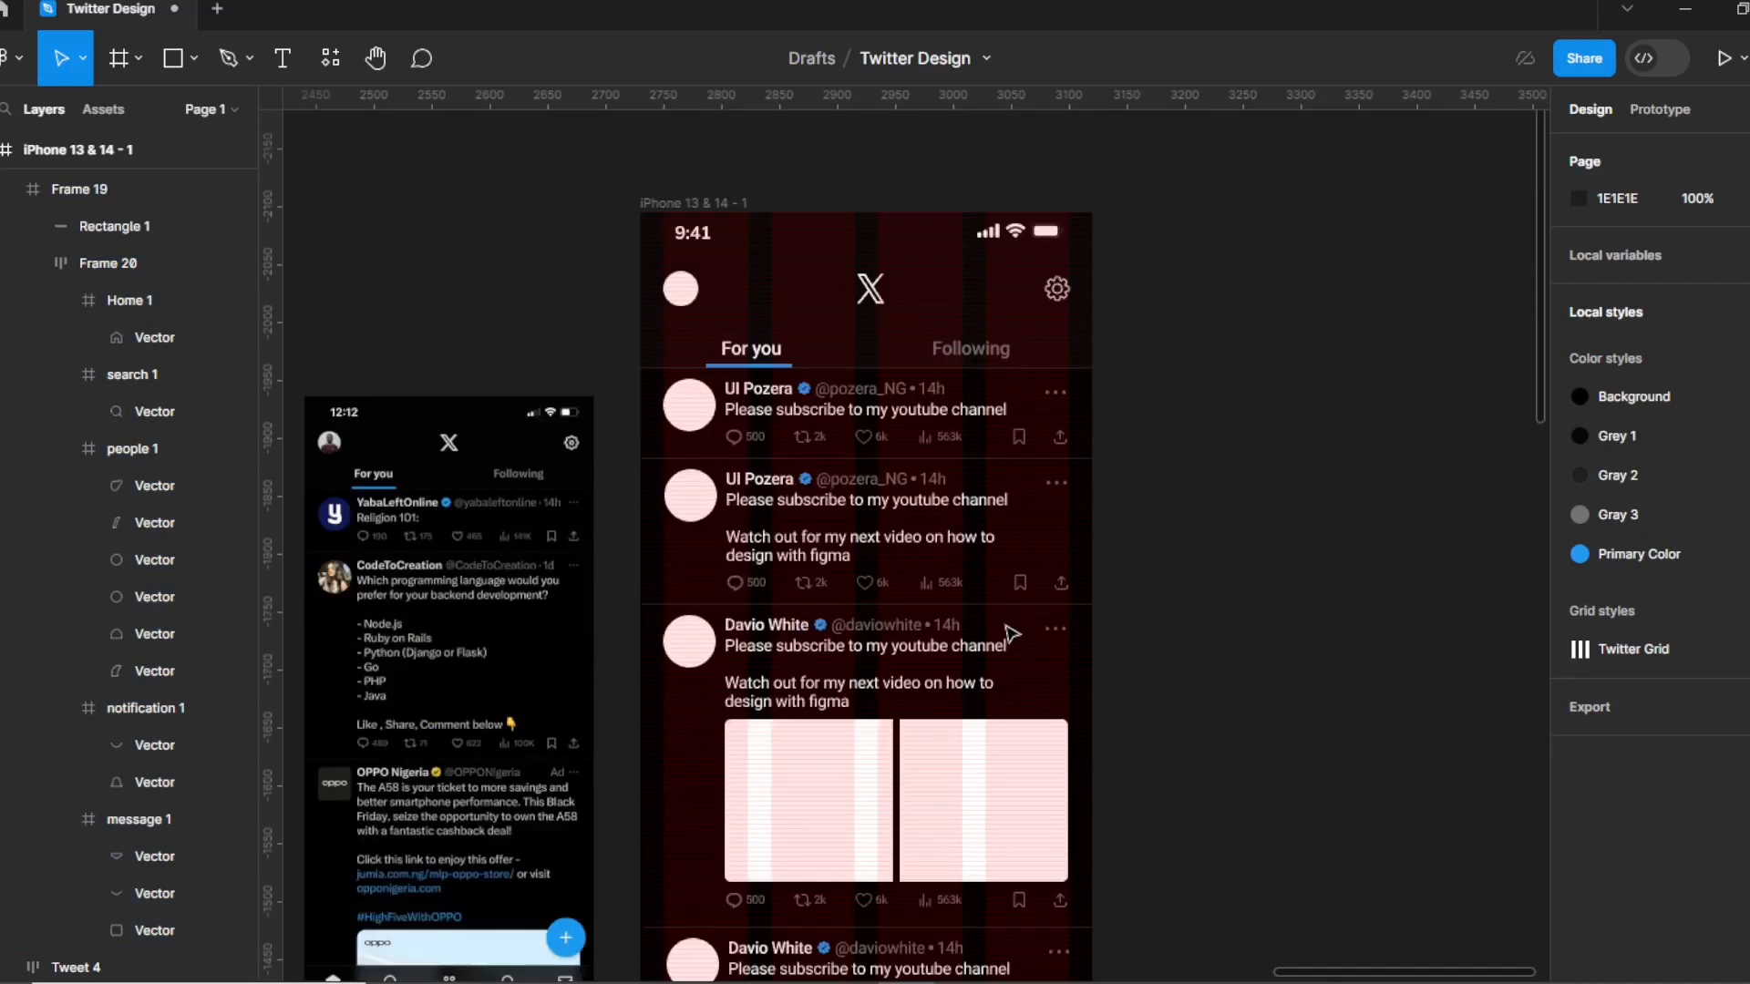
pyautogui.scroll(-2, 1008, 635)
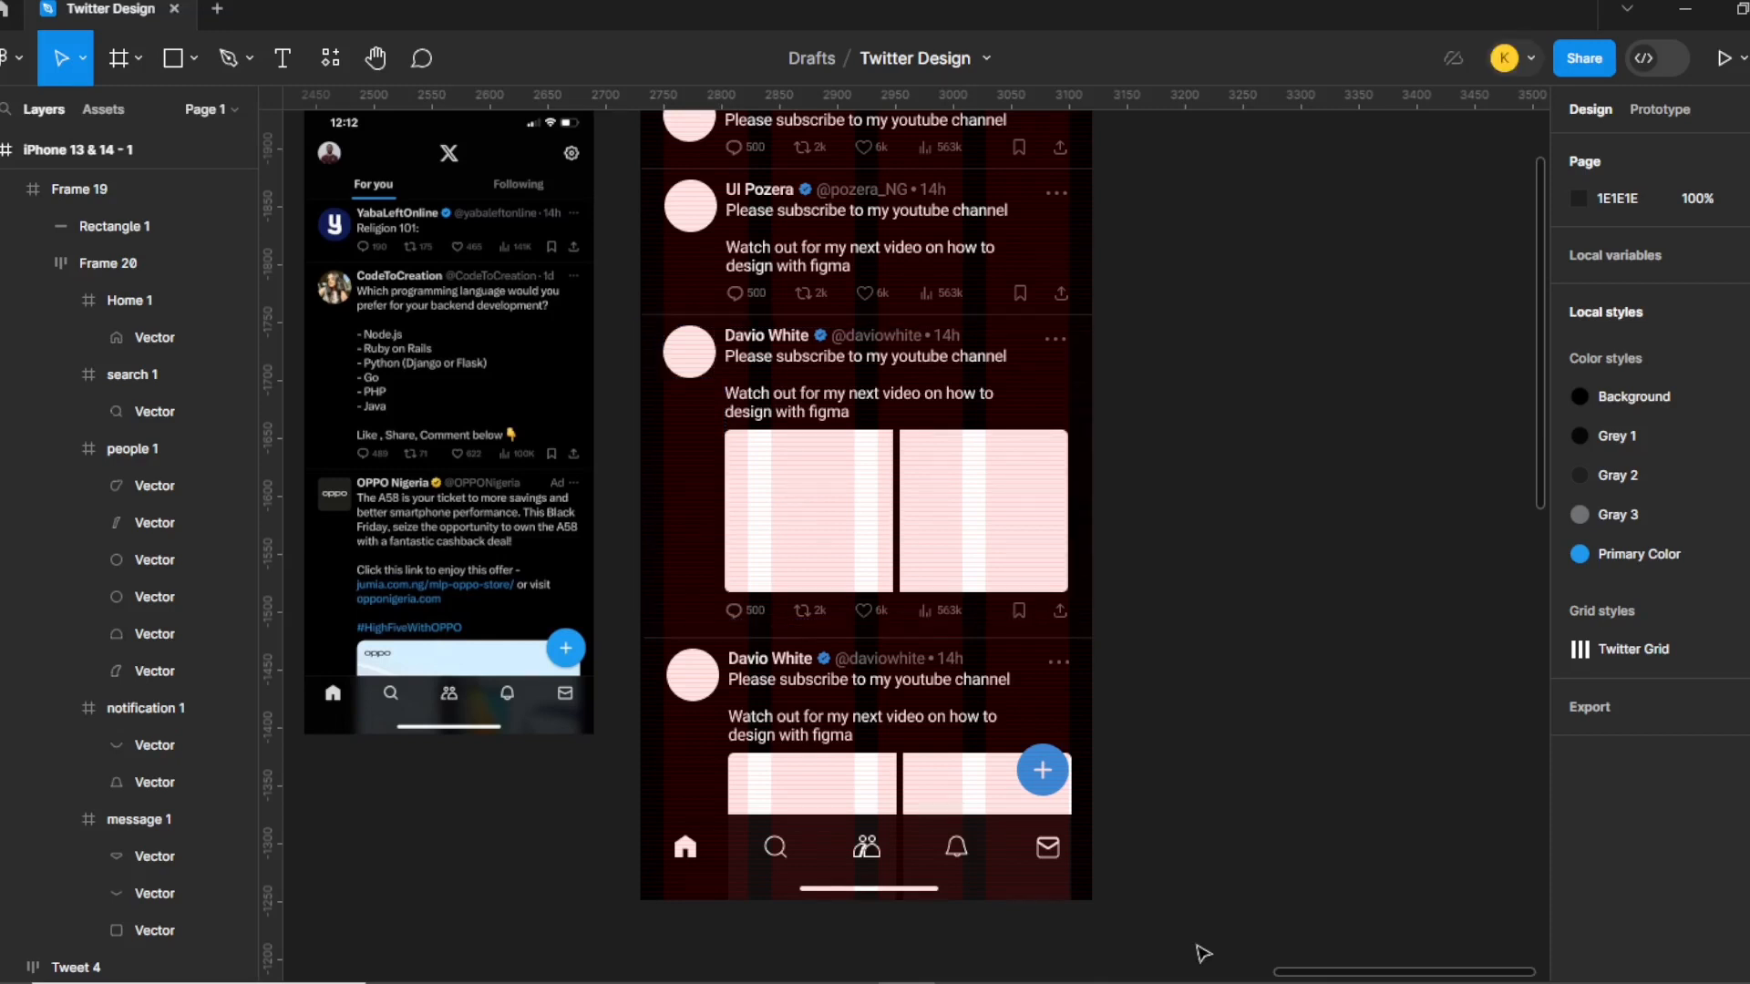
pyautogui.scroll(1, 1071, 431)
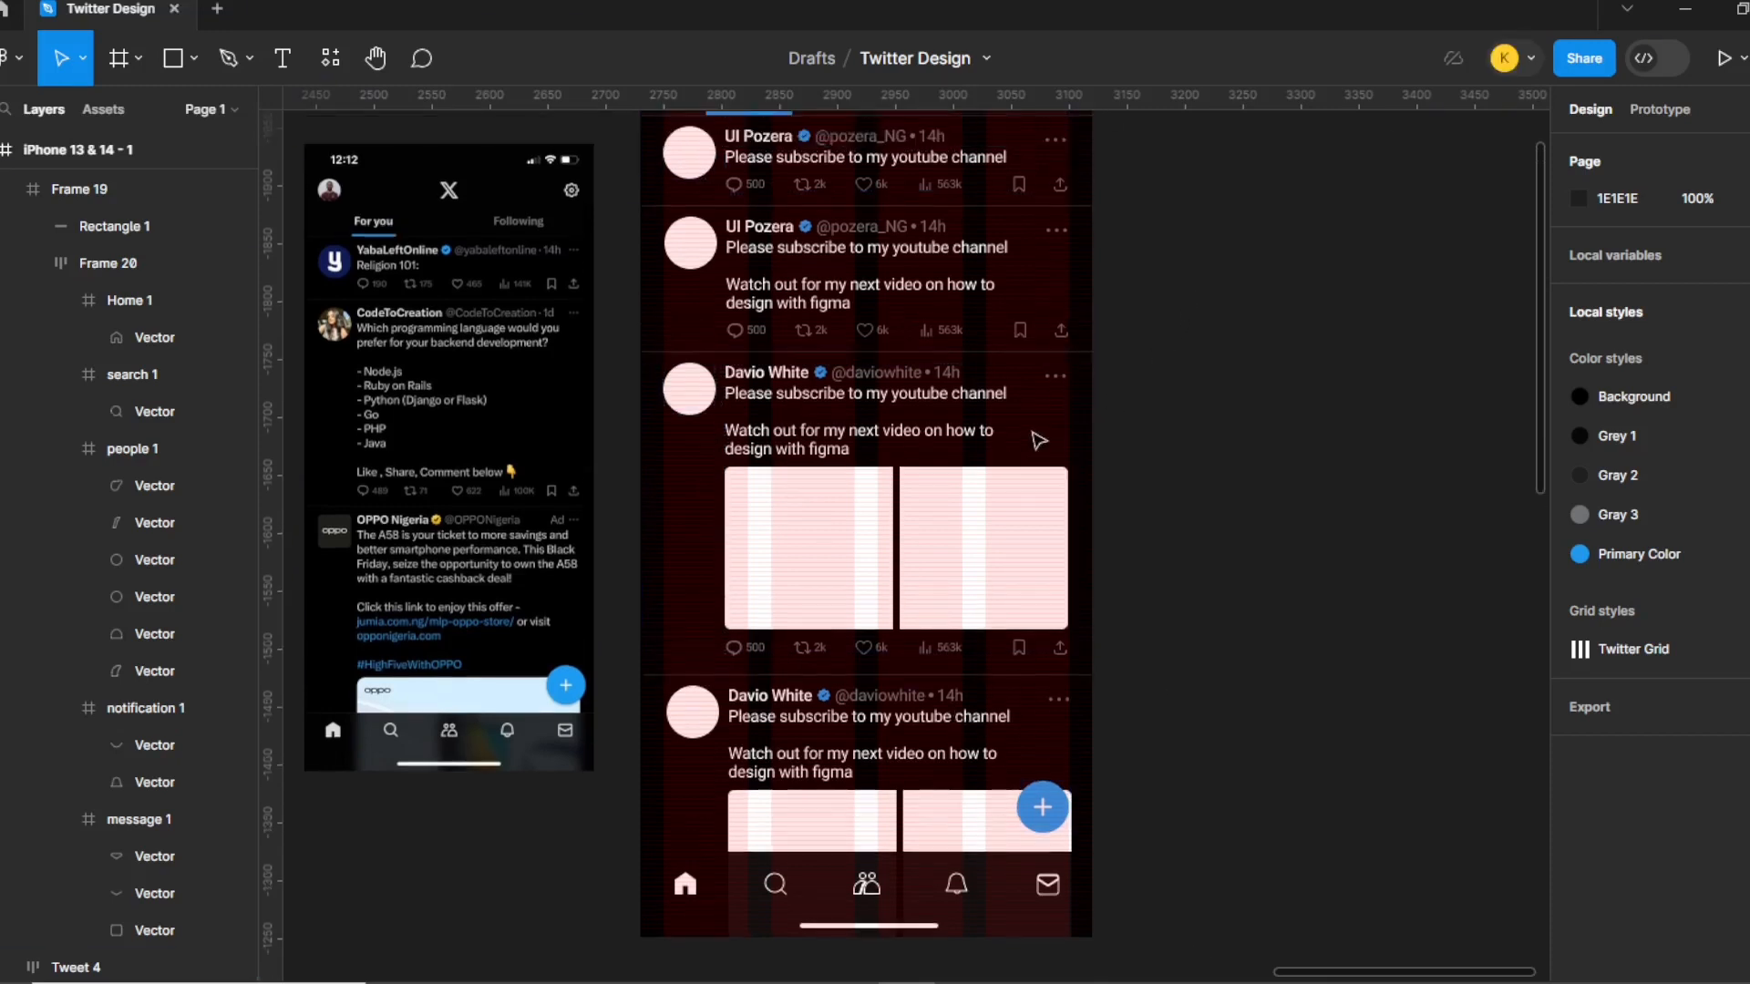
pyautogui.scroll(5, 1071, 431)
# Launch the Content Reel plugin from the canvas Plugins menu and select the header avatar.
pyautogui.rightClick(1173, 215)
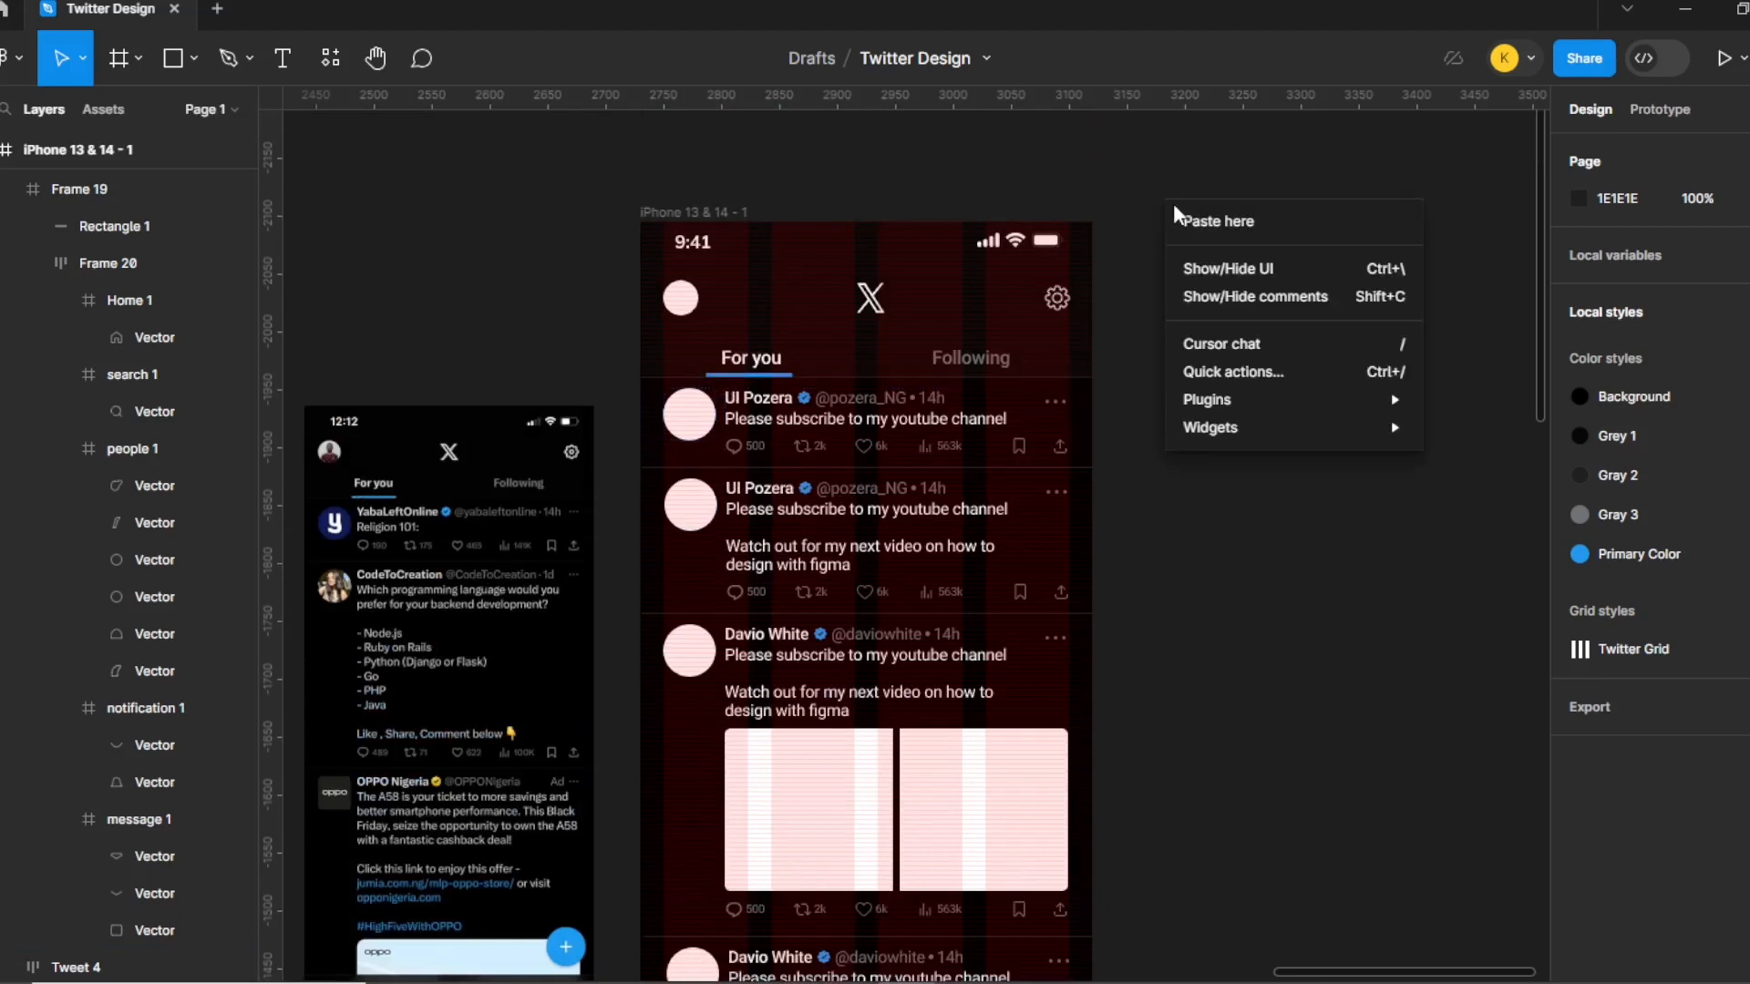
pyautogui.moveTo(1213, 400)
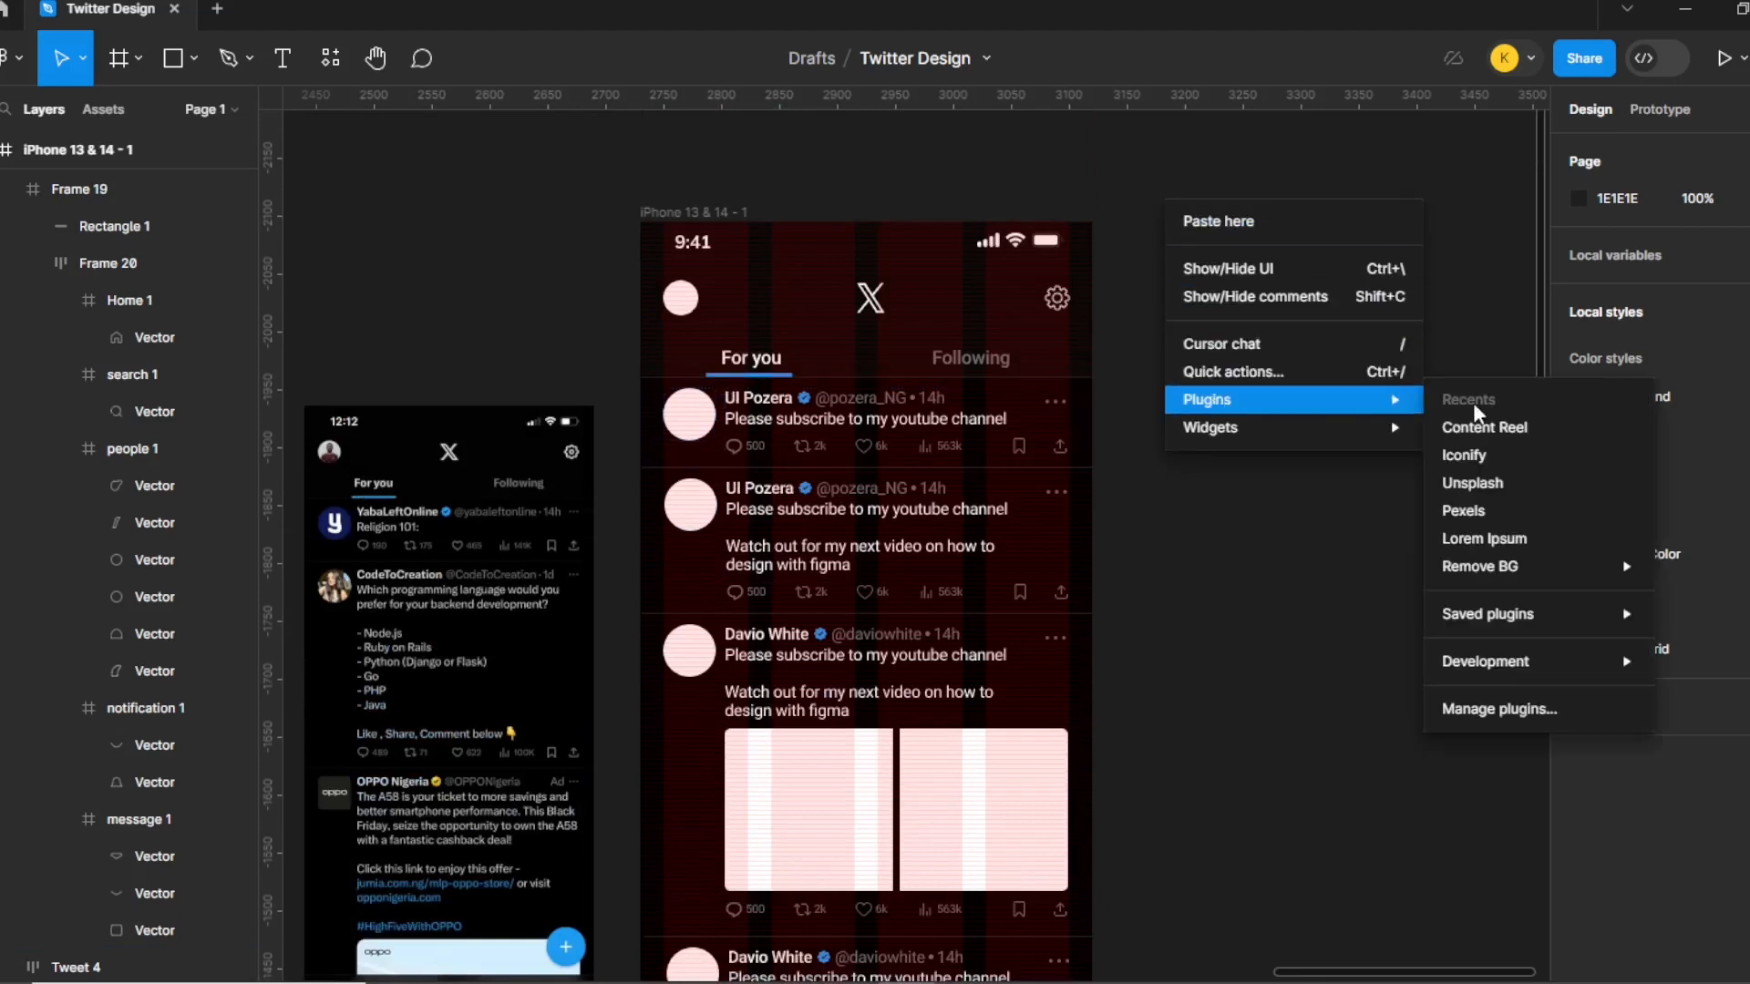
pyautogui.click(1520, 428)
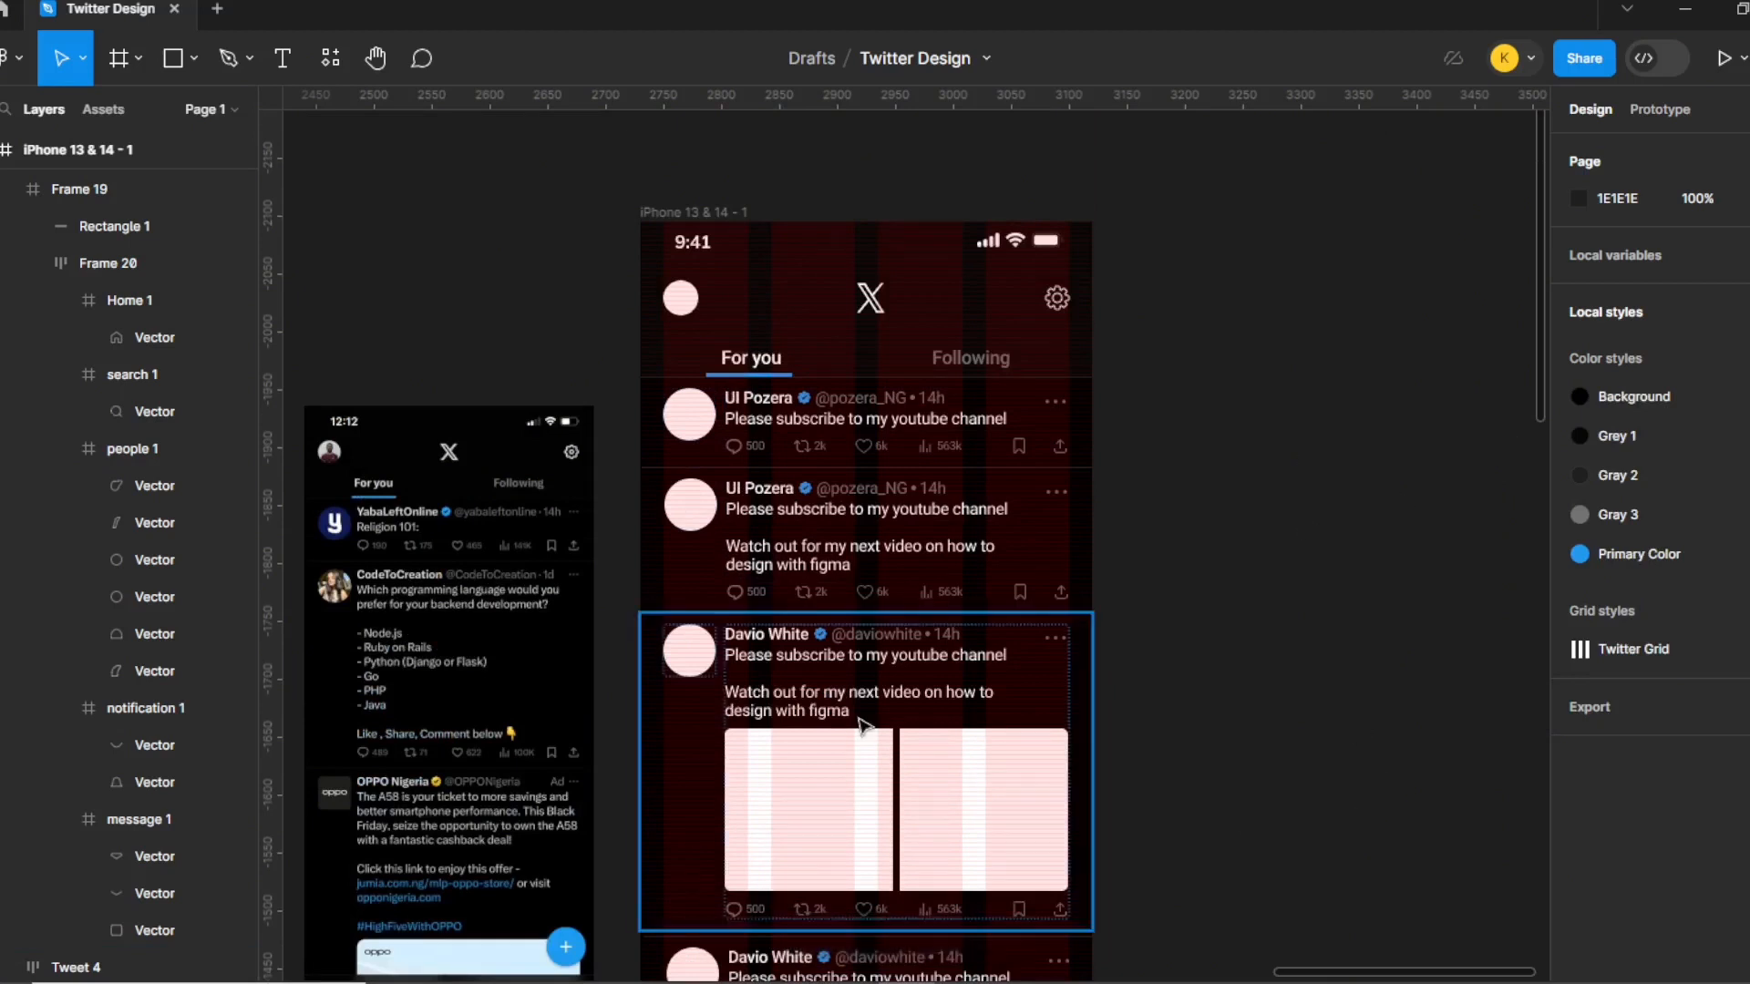
pyautogui.scroll(-3, 877, 723)
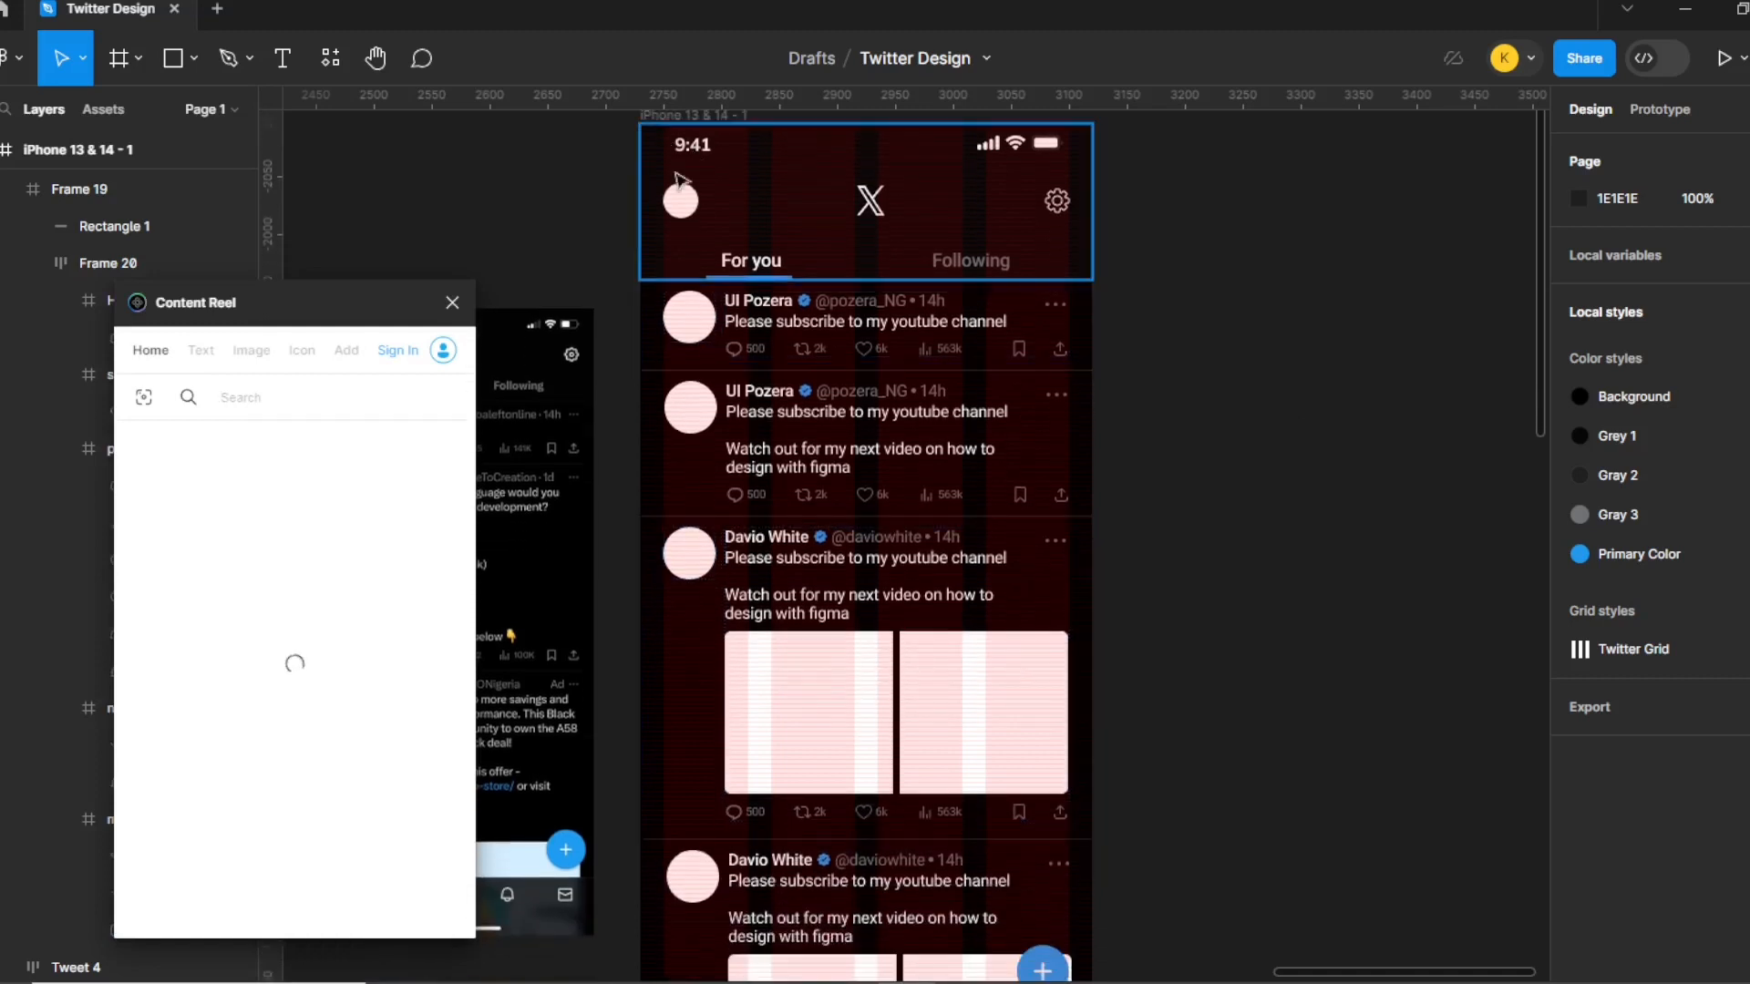
pyautogui.doubleClick(684, 203)
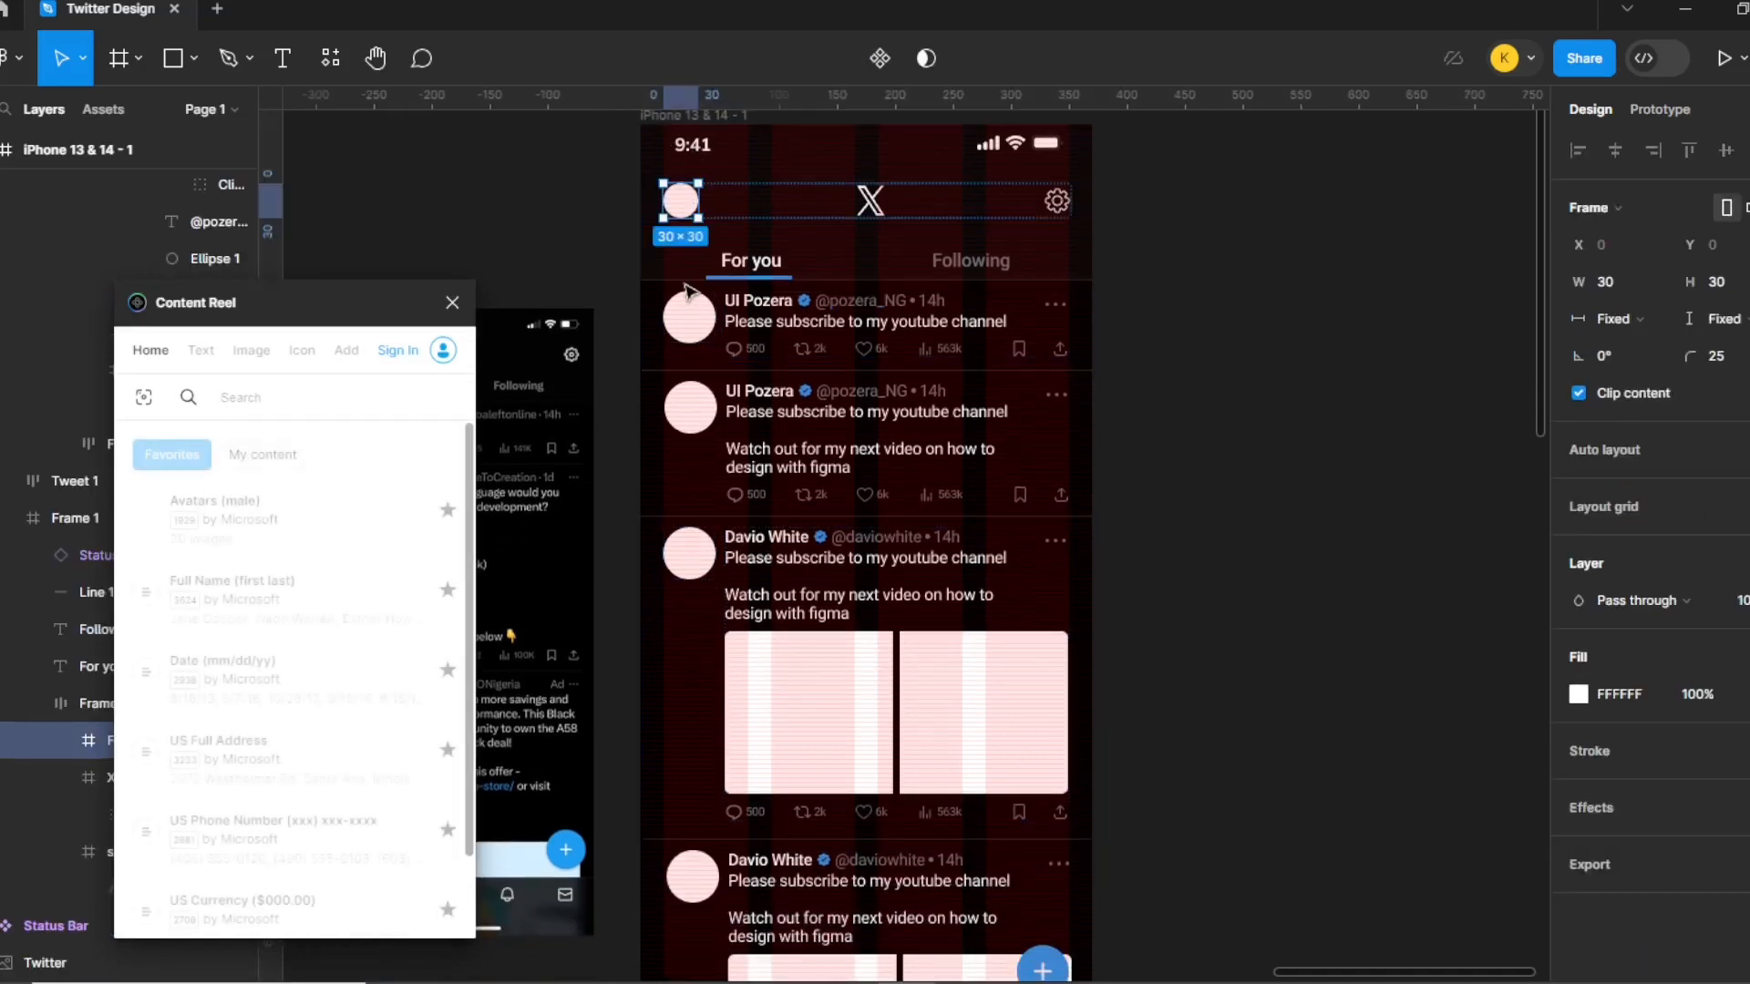
# Add the tweets' avatar circles to the header avatar selection.
pyautogui.keyDown('shift'); pyautogui.click(691, 328); pyautogui.keyUp('shift')
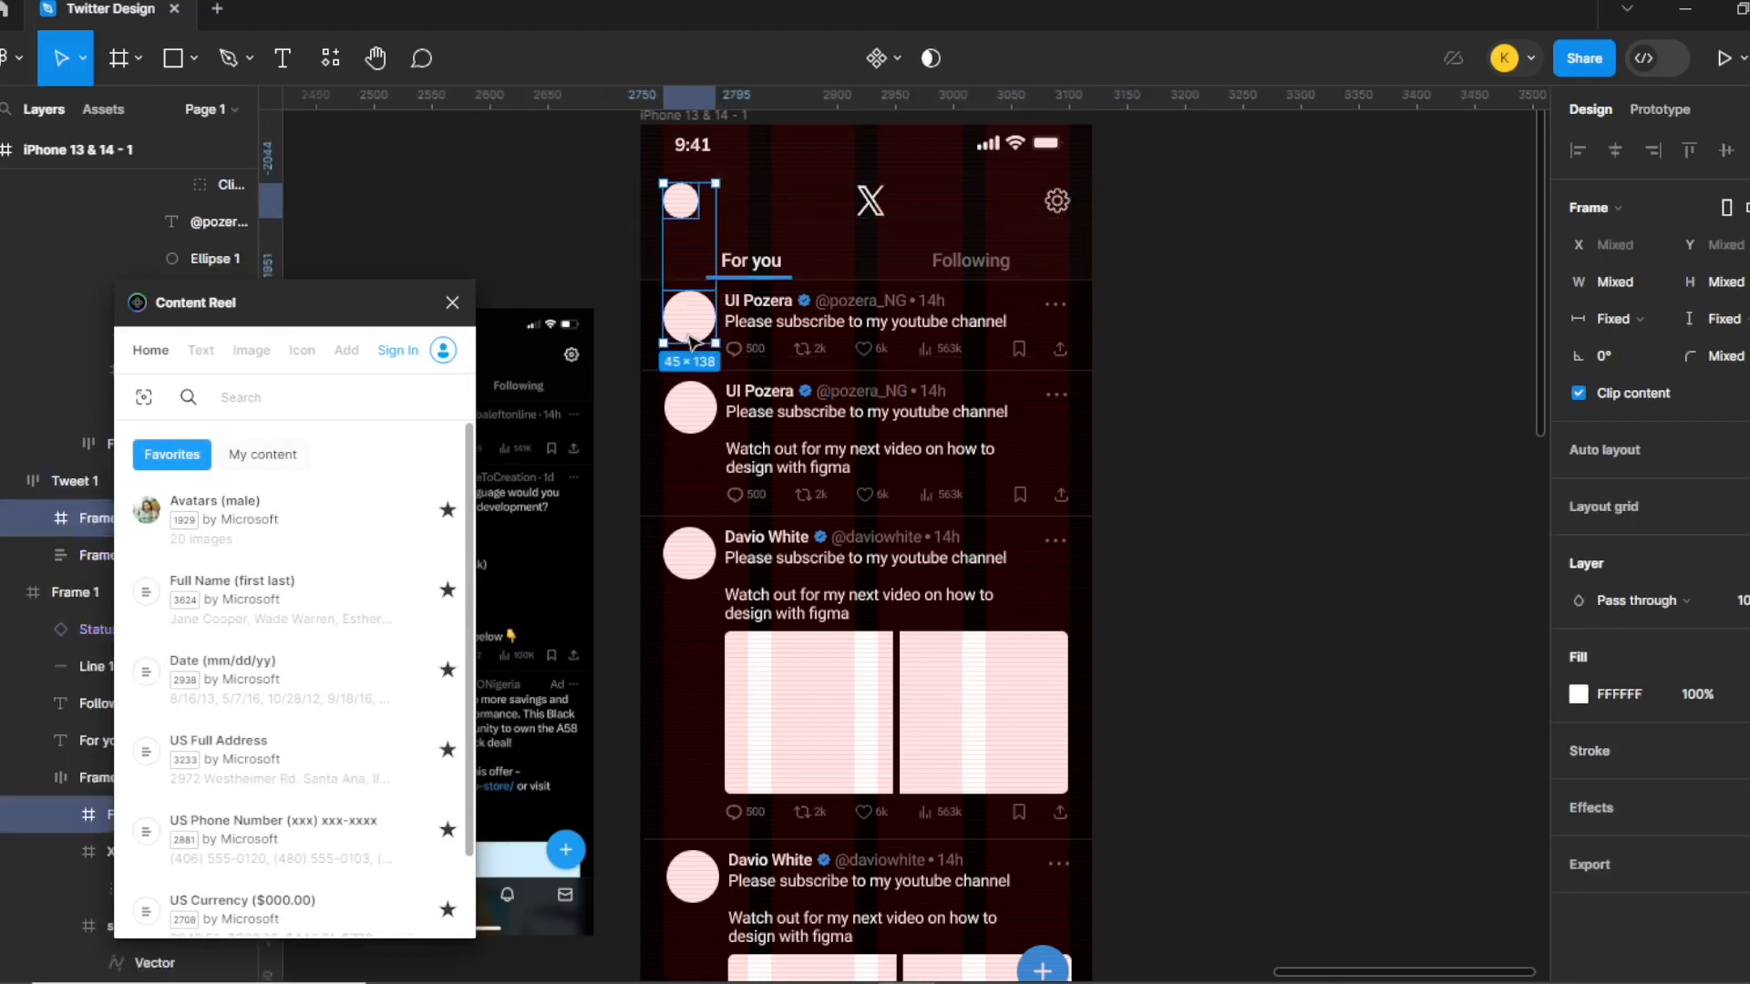
pyautogui.keyDown('shift'); pyautogui.click(709, 424); pyautogui.keyUp('shift')
pyautogui.keyDown('shift'); pyautogui.click(703, 561); pyautogui.keyUp('shift')
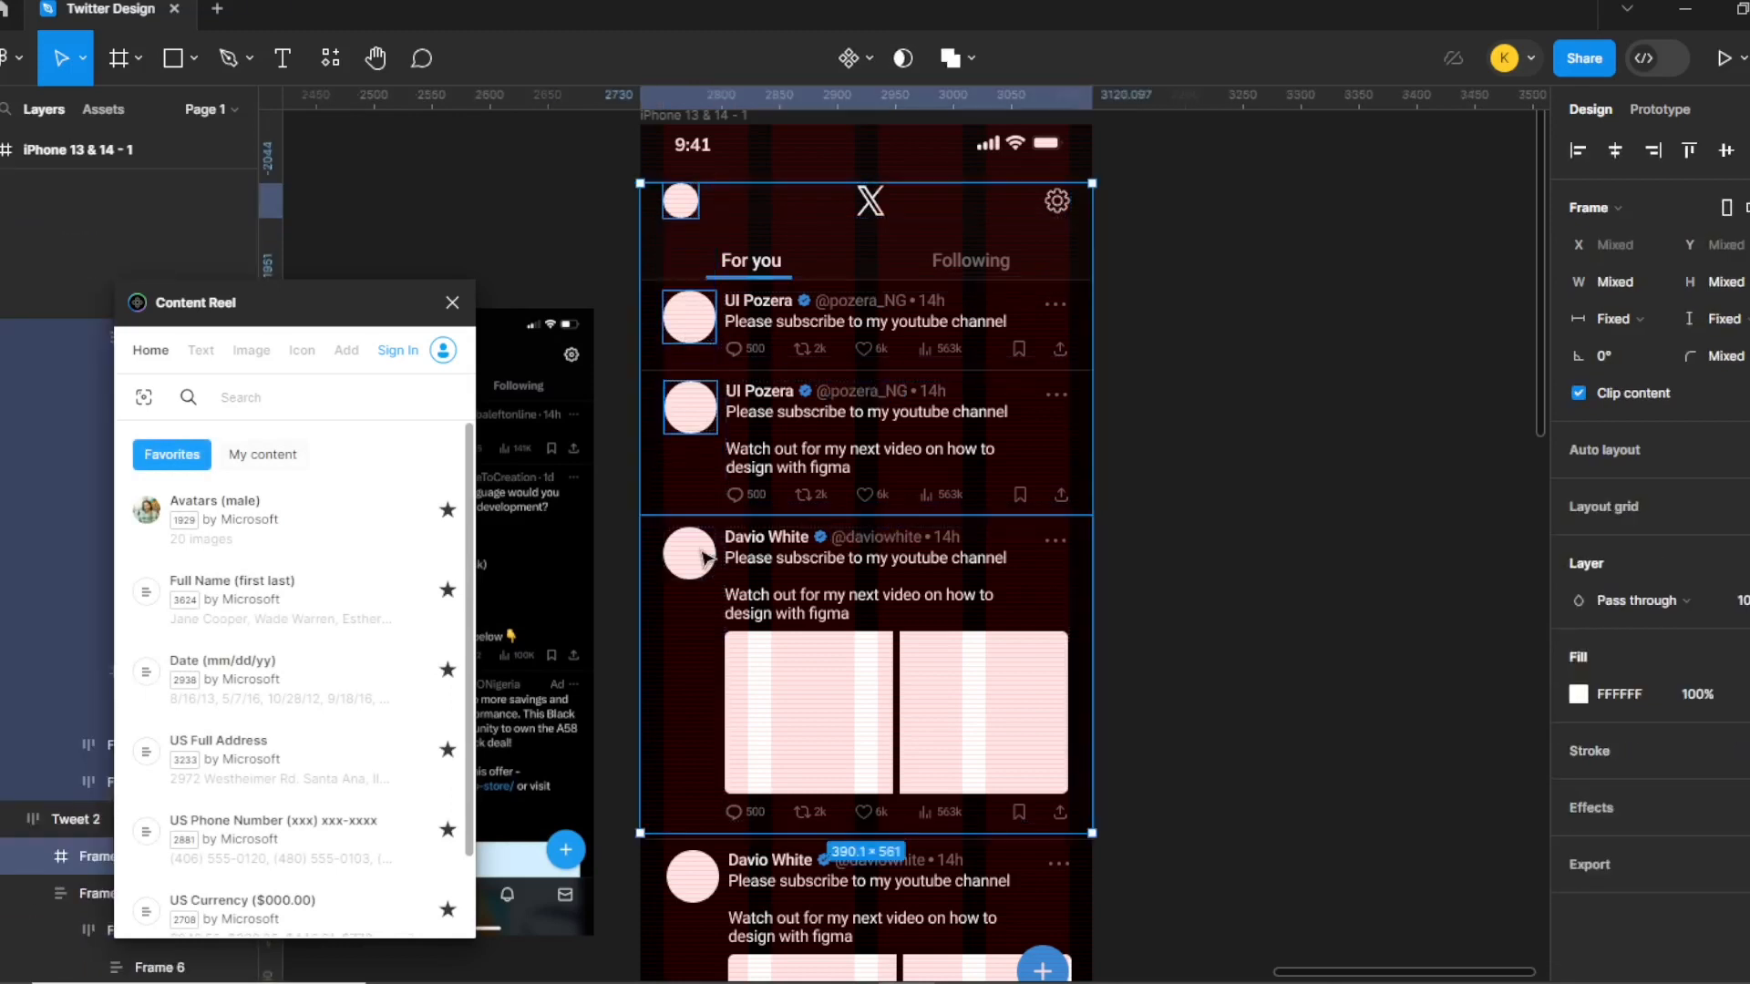
pyautogui.keyDown('shift'); pyautogui.click(843, 727); pyautogui.keyUp('shift')
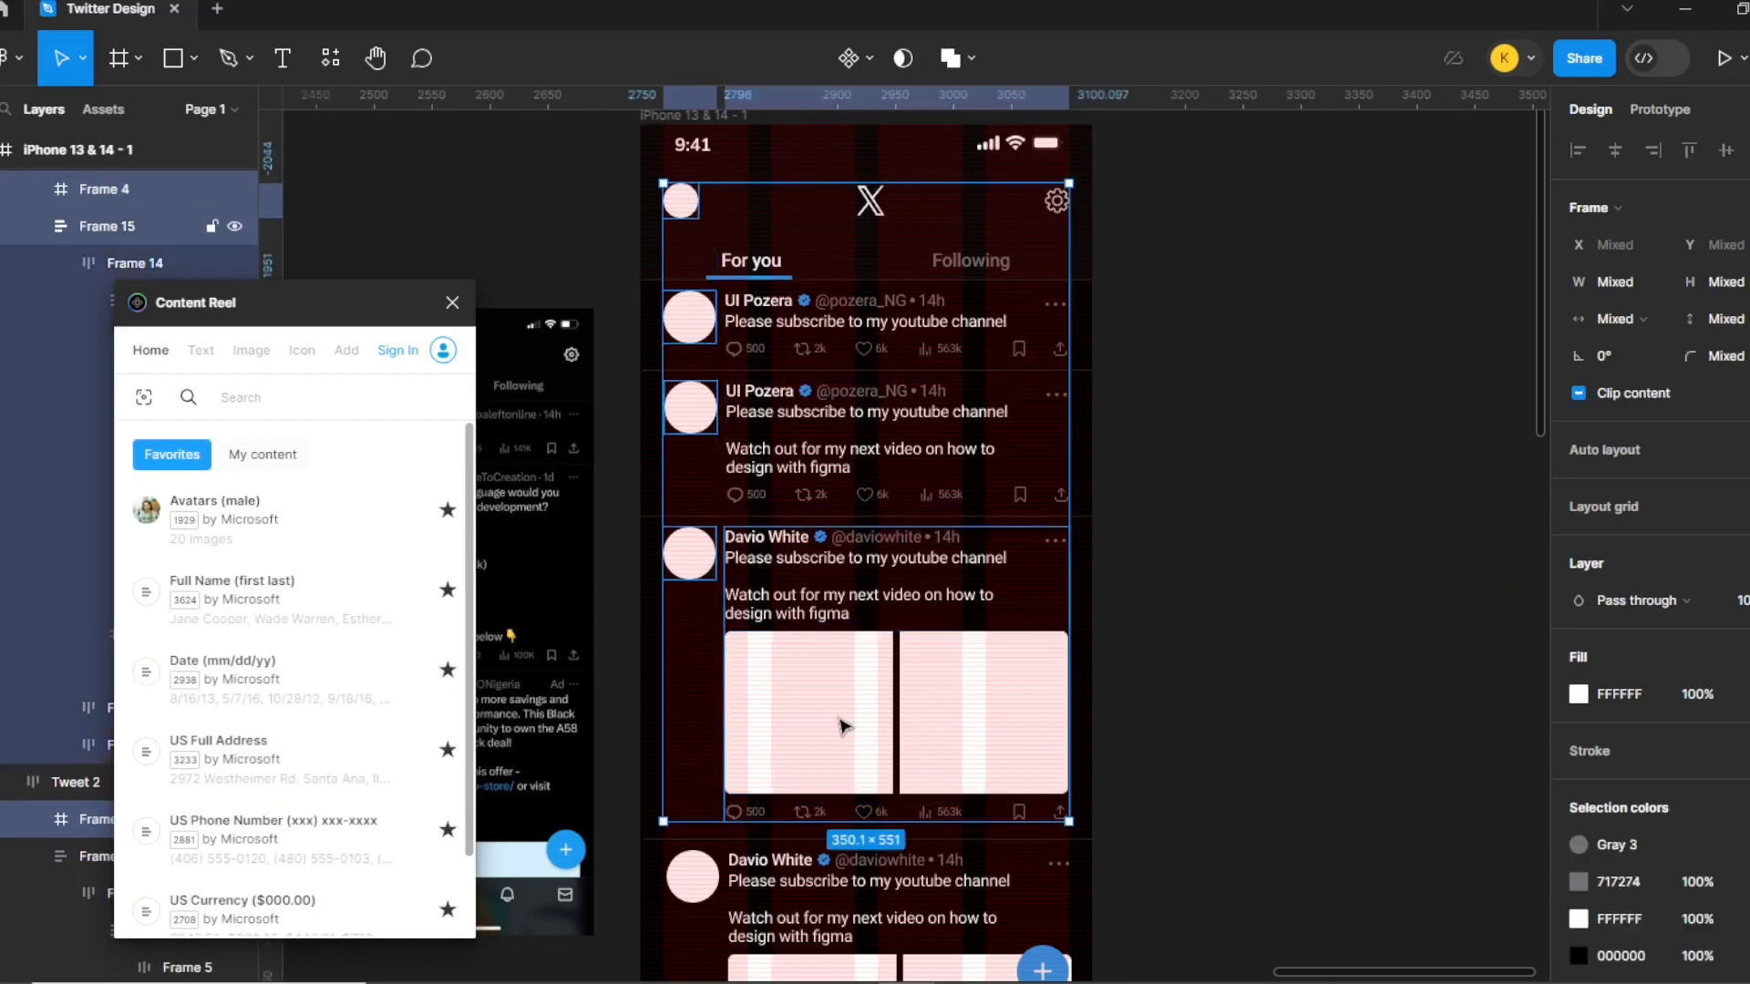
pyautogui.keyDown('shift'); pyautogui.click(843, 726); pyautogui.keyUp('shift')
pyautogui.keyDown('shift'); pyautogui.click(690, 912); pyautogui.keyUp('shift')
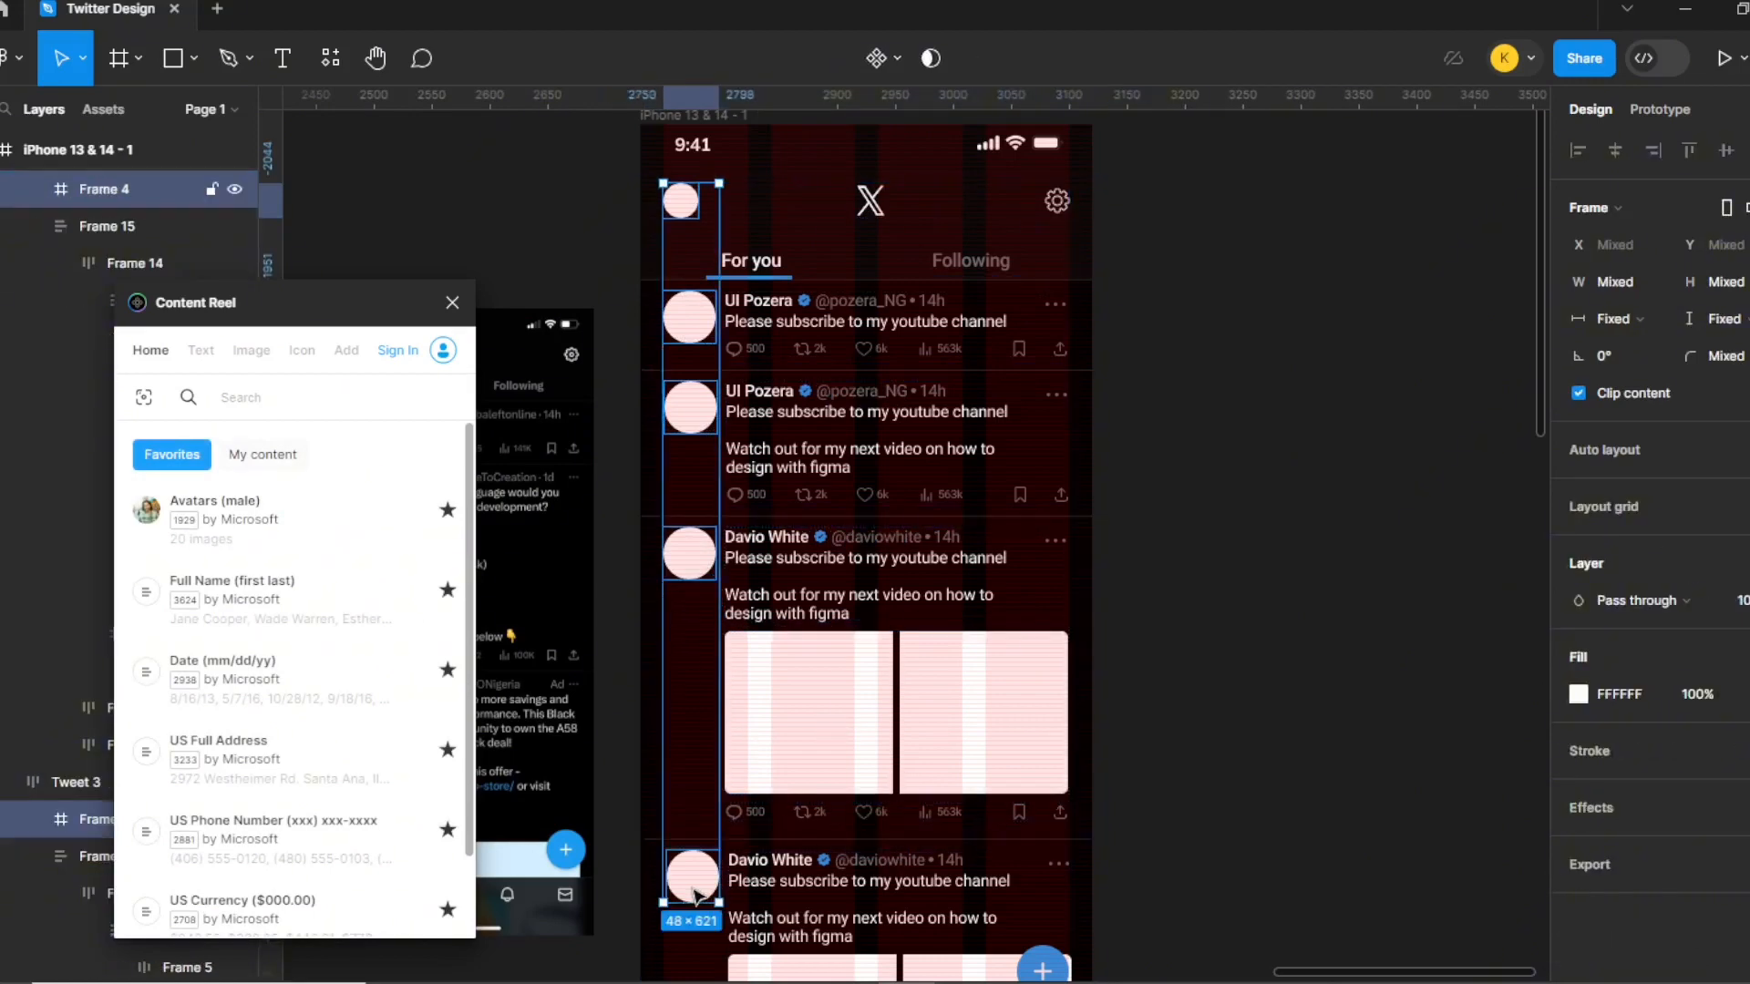
pyautogui.scroll(-4, 849, 806)
pyautogui.scroll(-2, 848, 791)
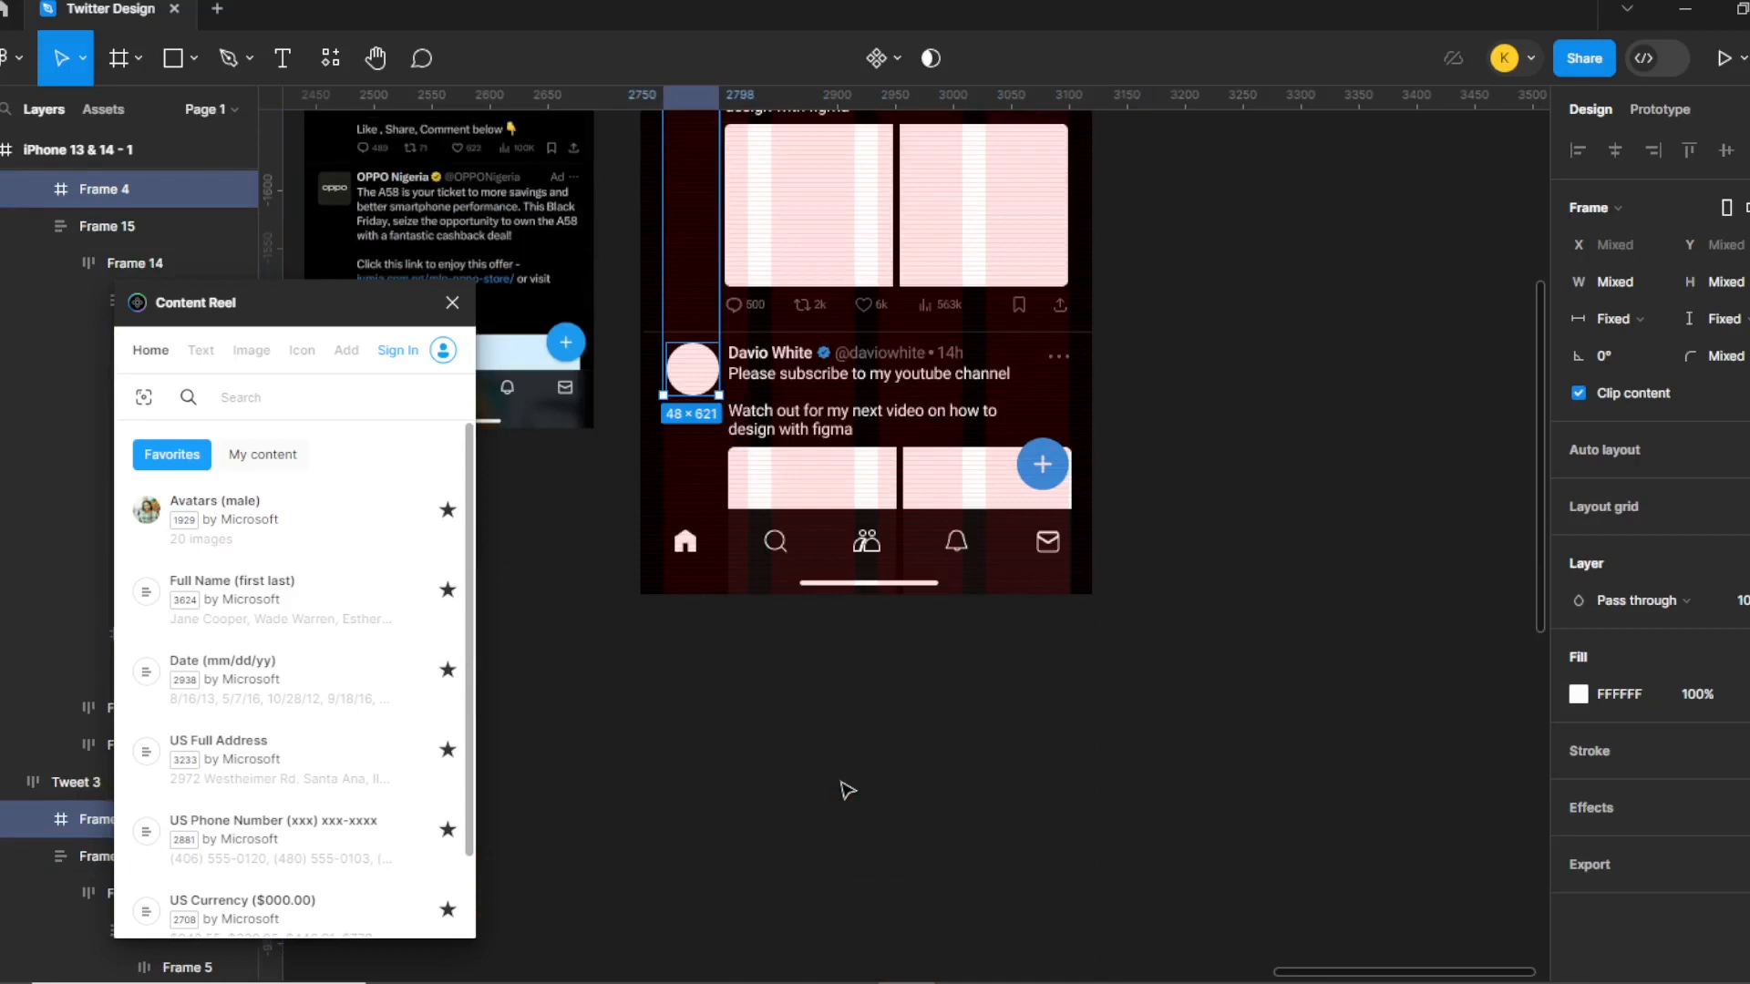
pyautogui.scroll(3, 847, 790)
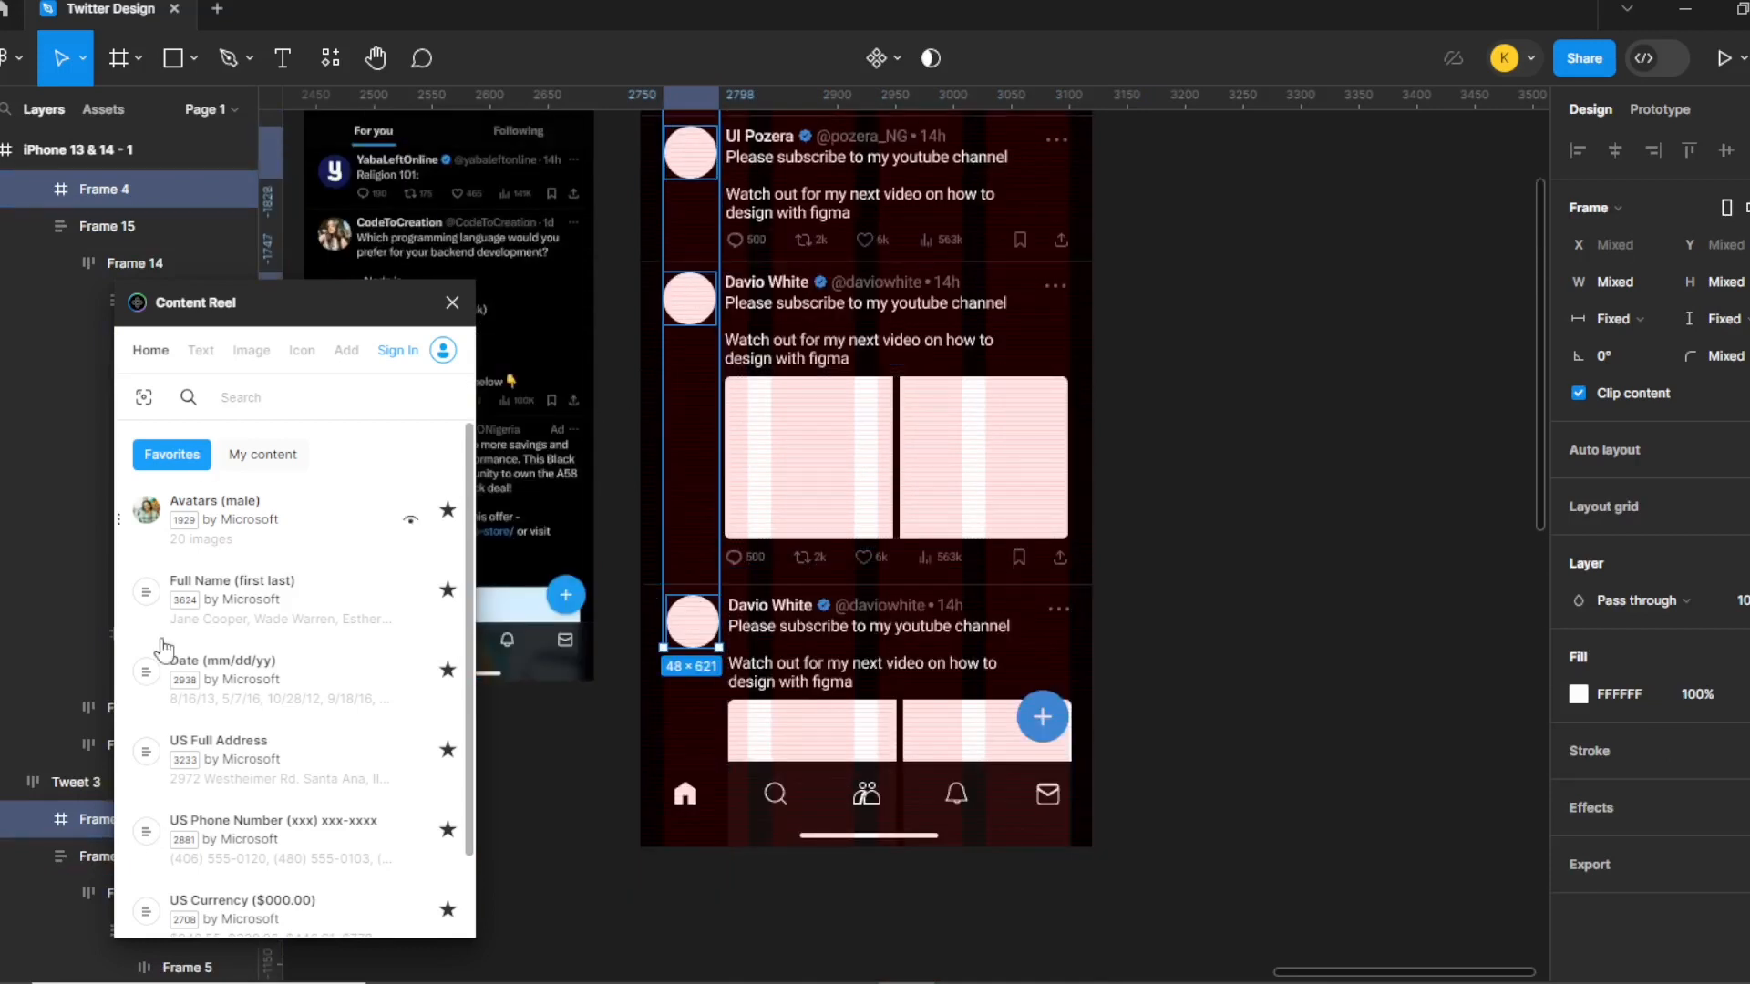
# Fill the selected avatar circles with Content Reel's Photos image set.
pyautogui.click(265, 349)
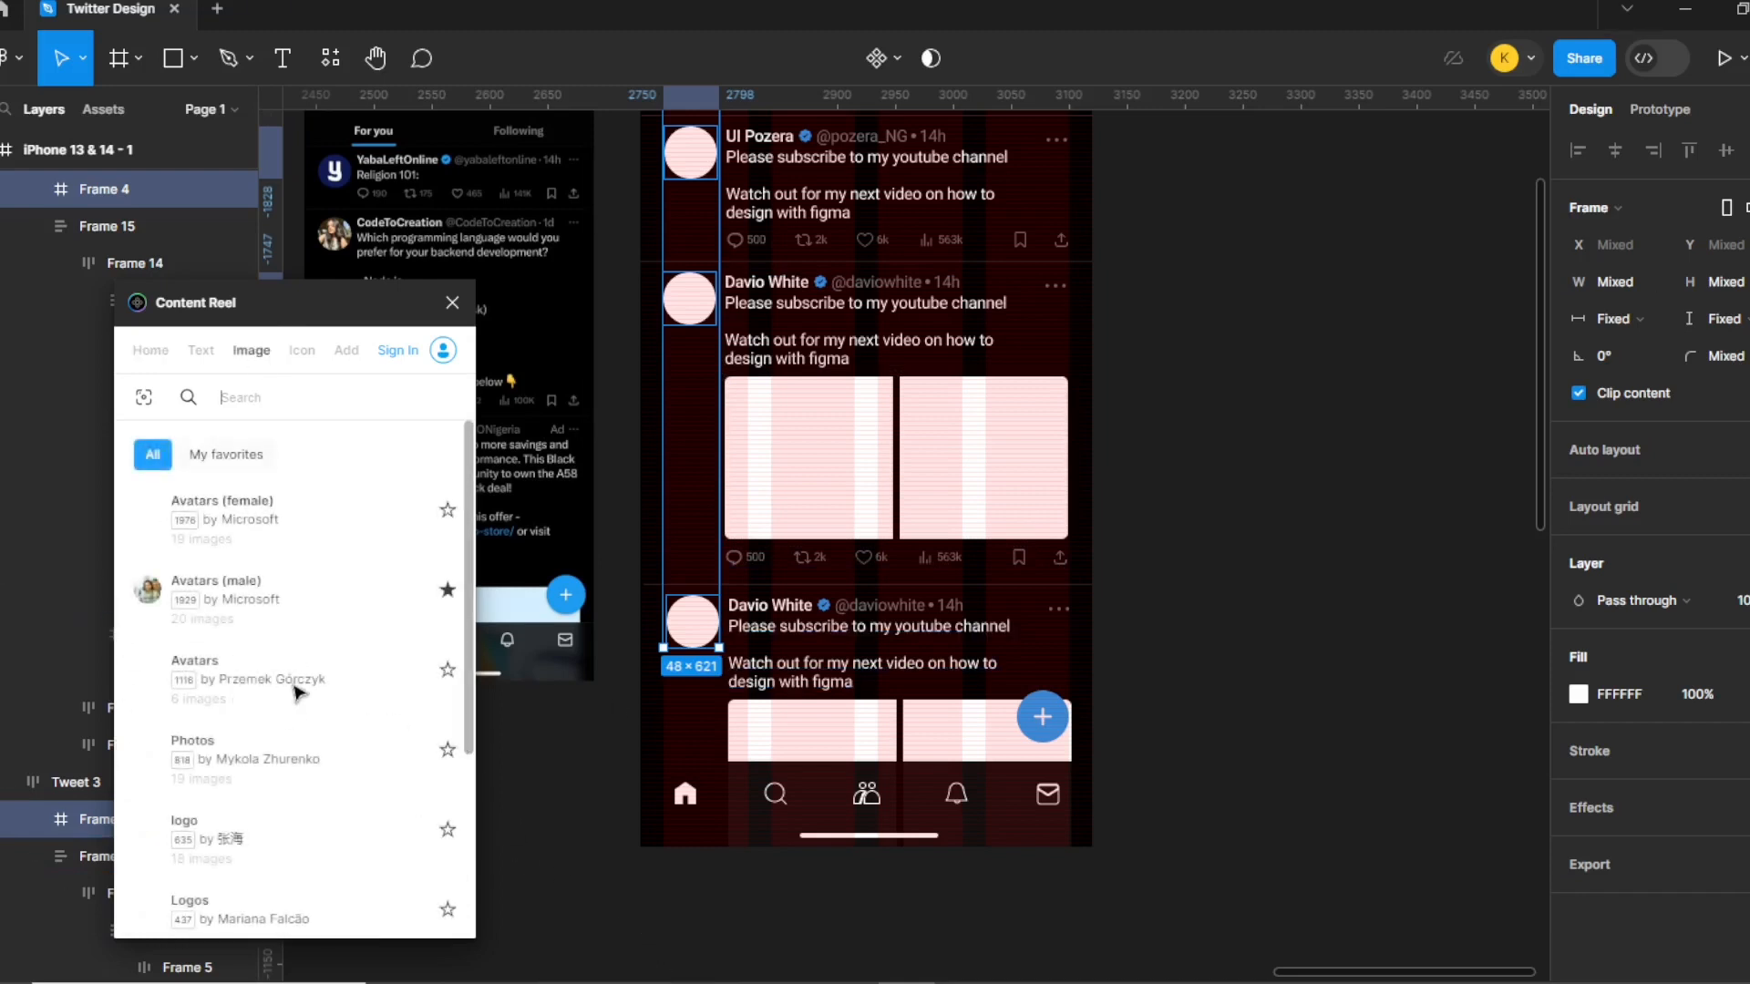
pyautogui.click(150, 758)
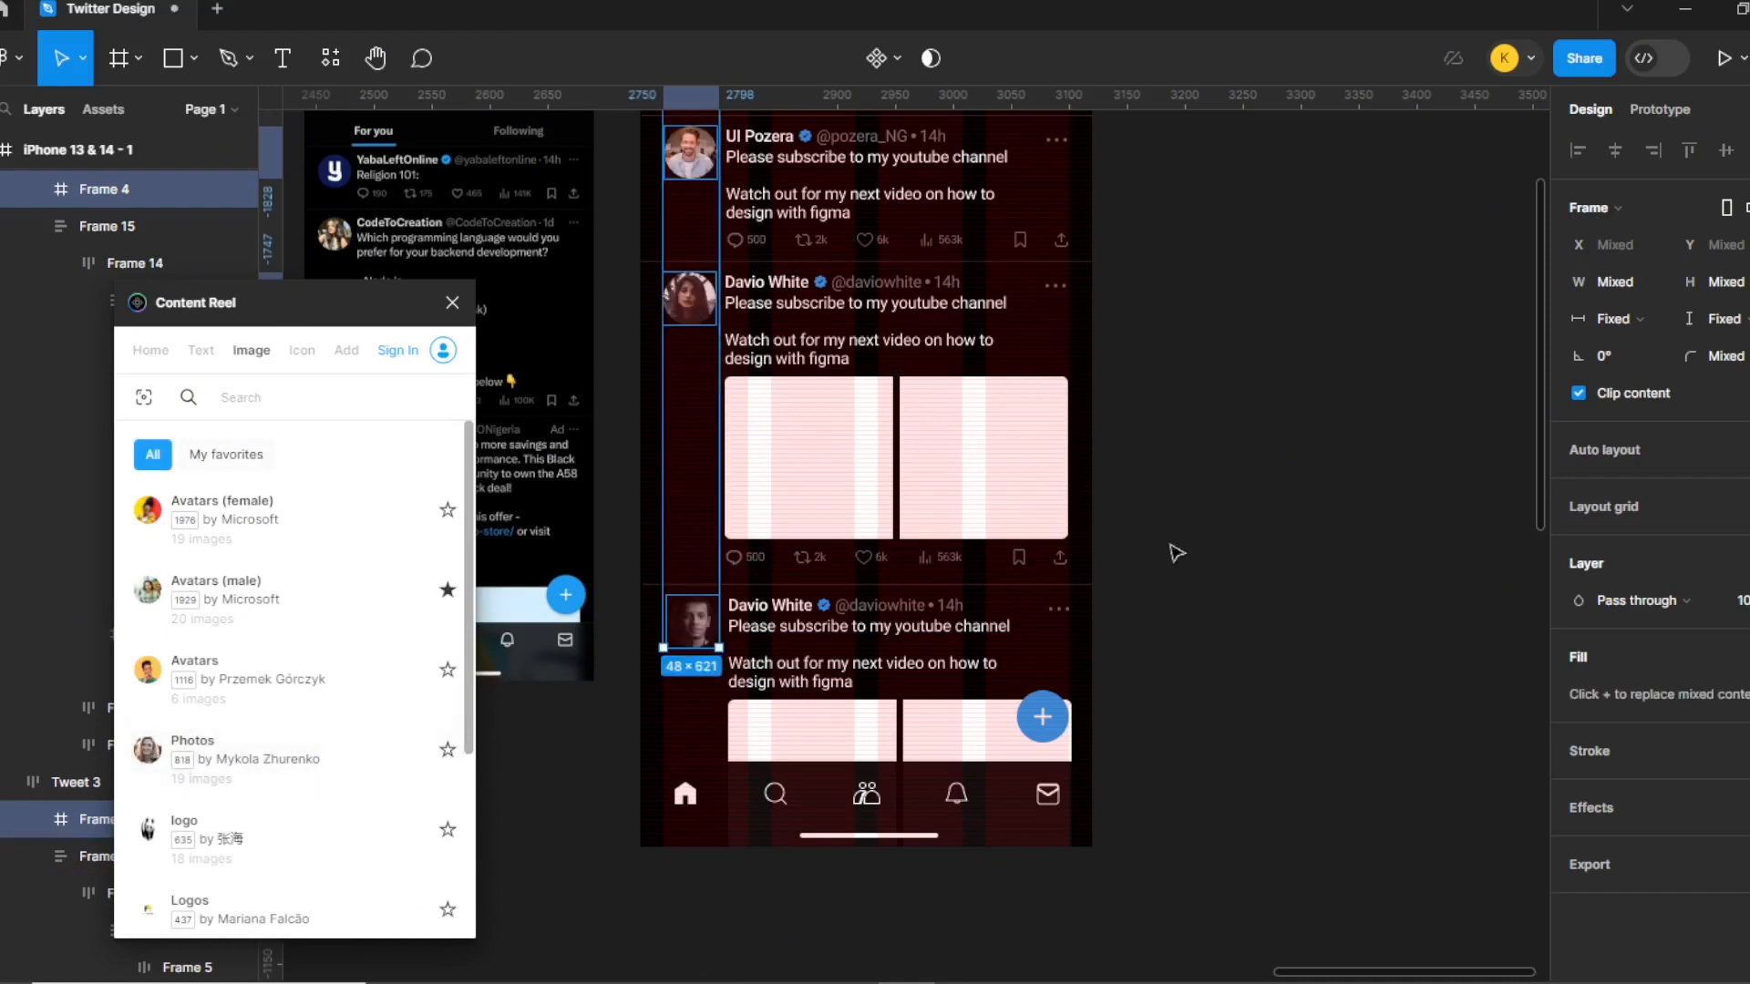
pyautogui.click(1250, 513)
pyautogui.click(966, 648)
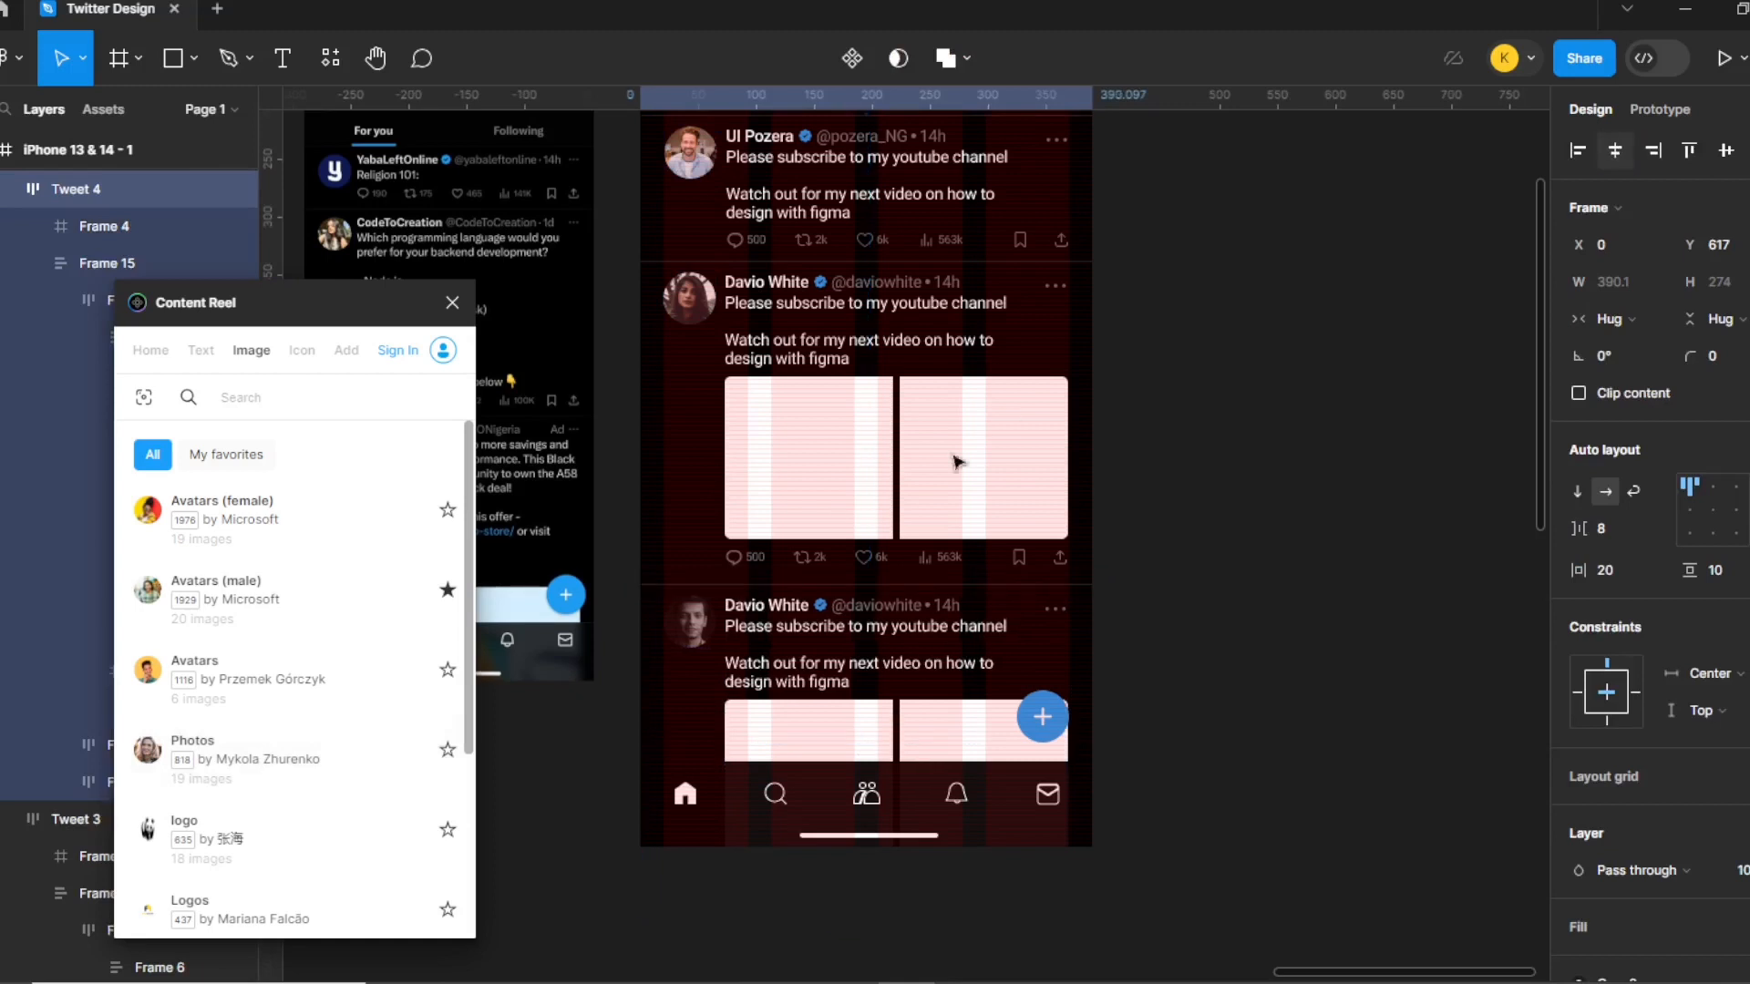
pyautogui.click(1212, 662)
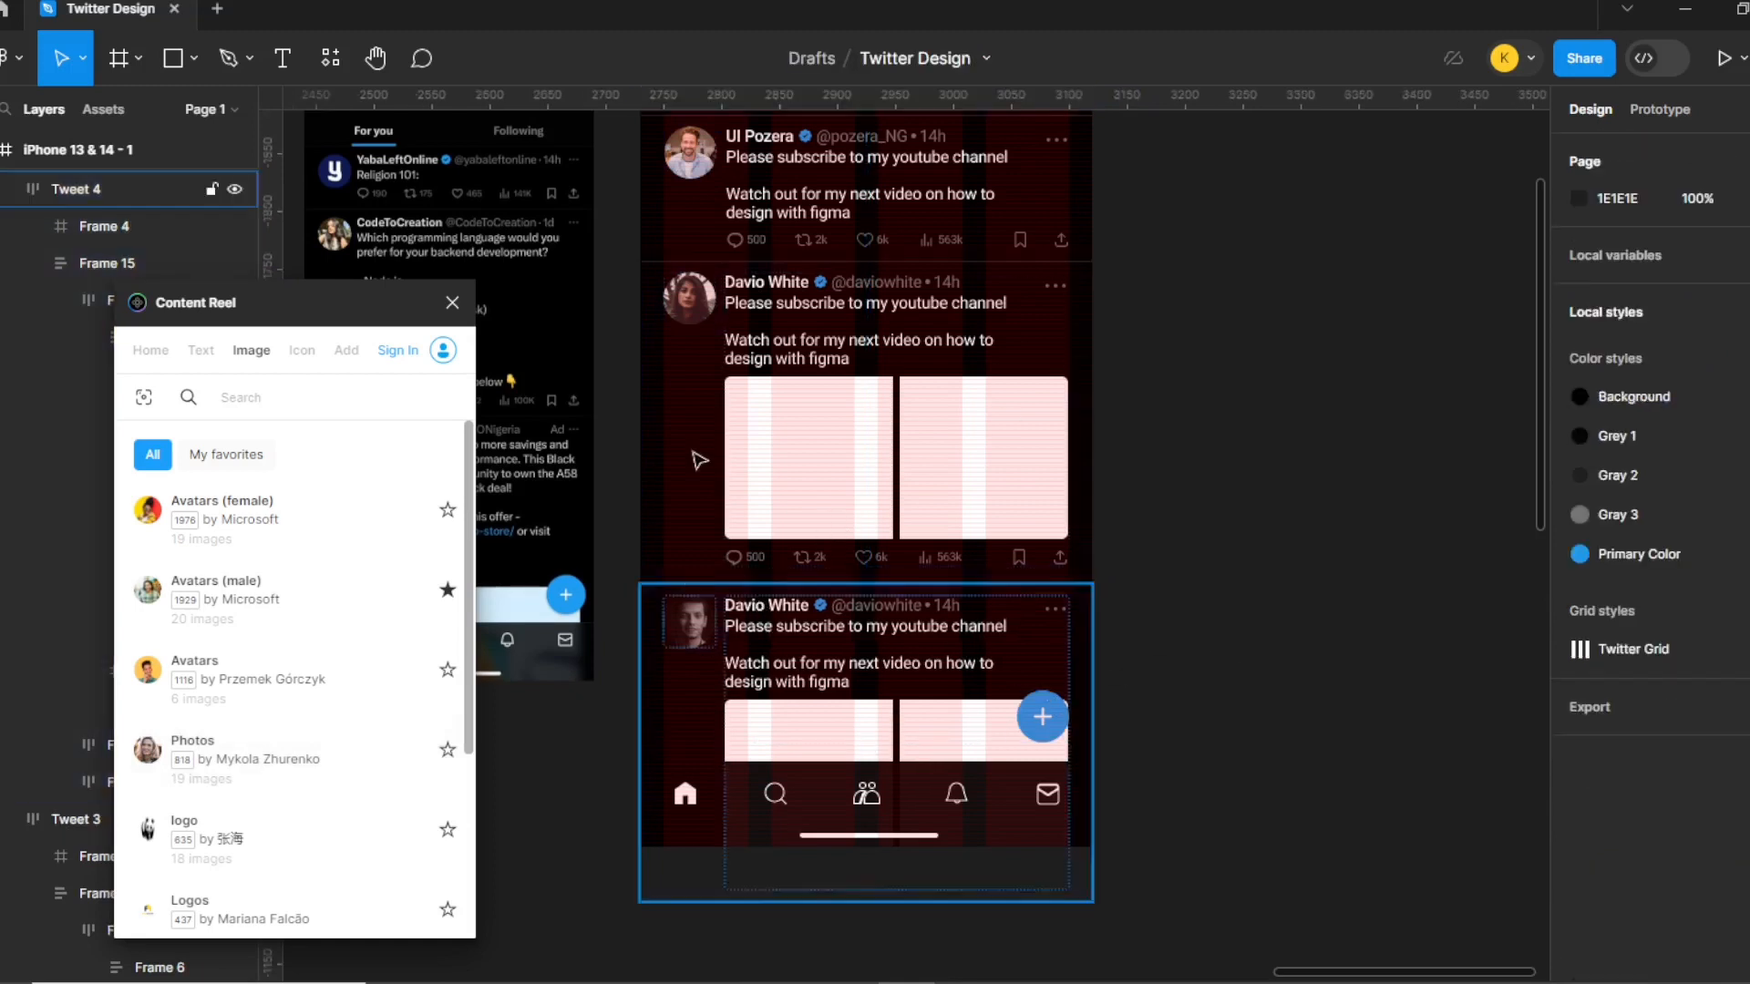
pyautogui.click(815, 465)
pyautogui.click(816, 465)
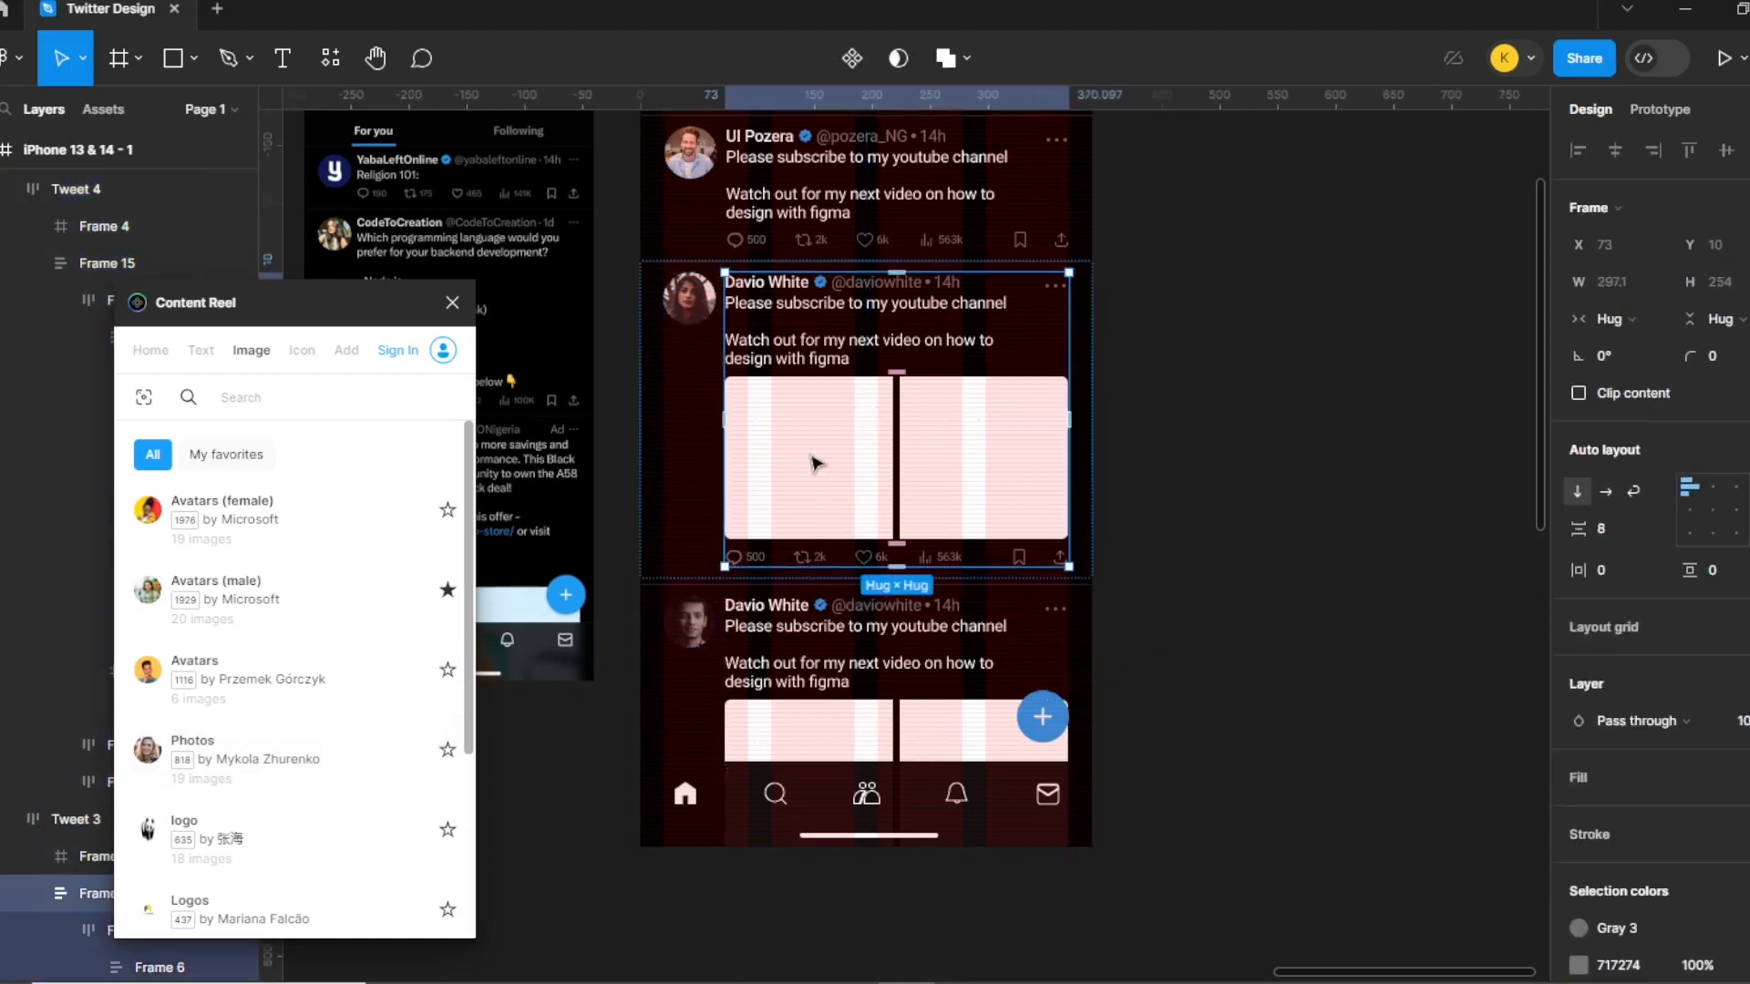
pyautogui.click(950, 473)
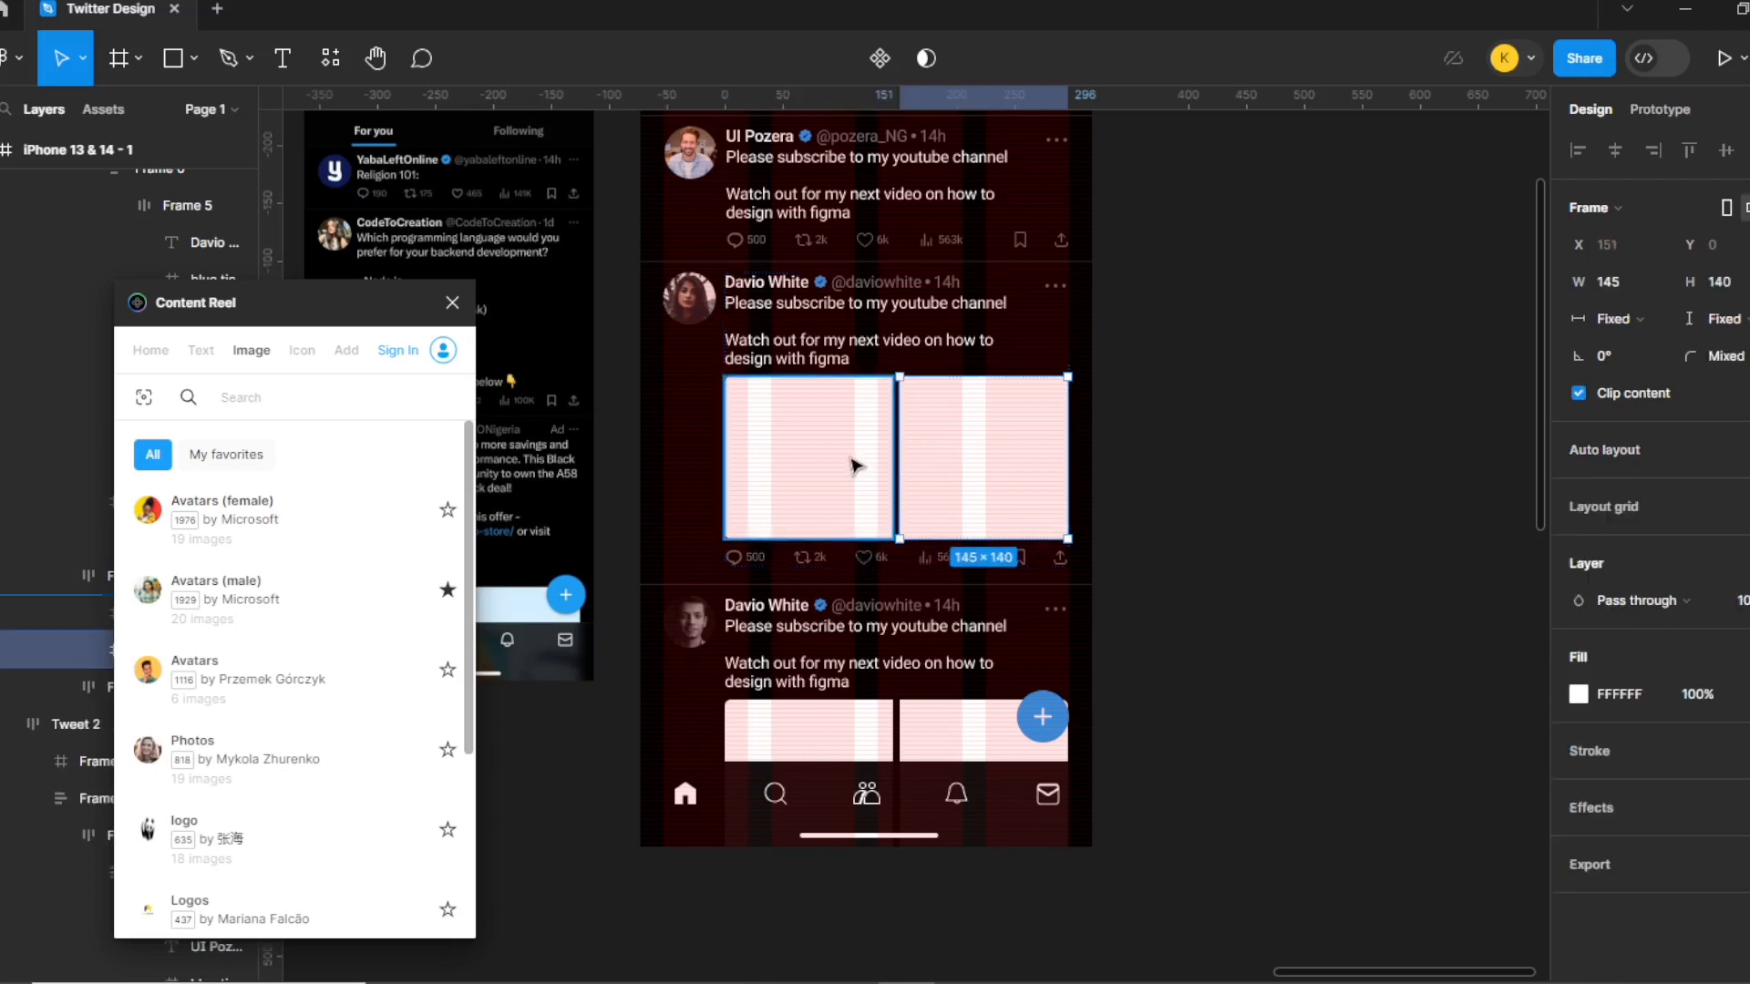
pyautogui.keyDown('shift'); pyautogui.click(854, 465); pyautogui.keyUp('shift')
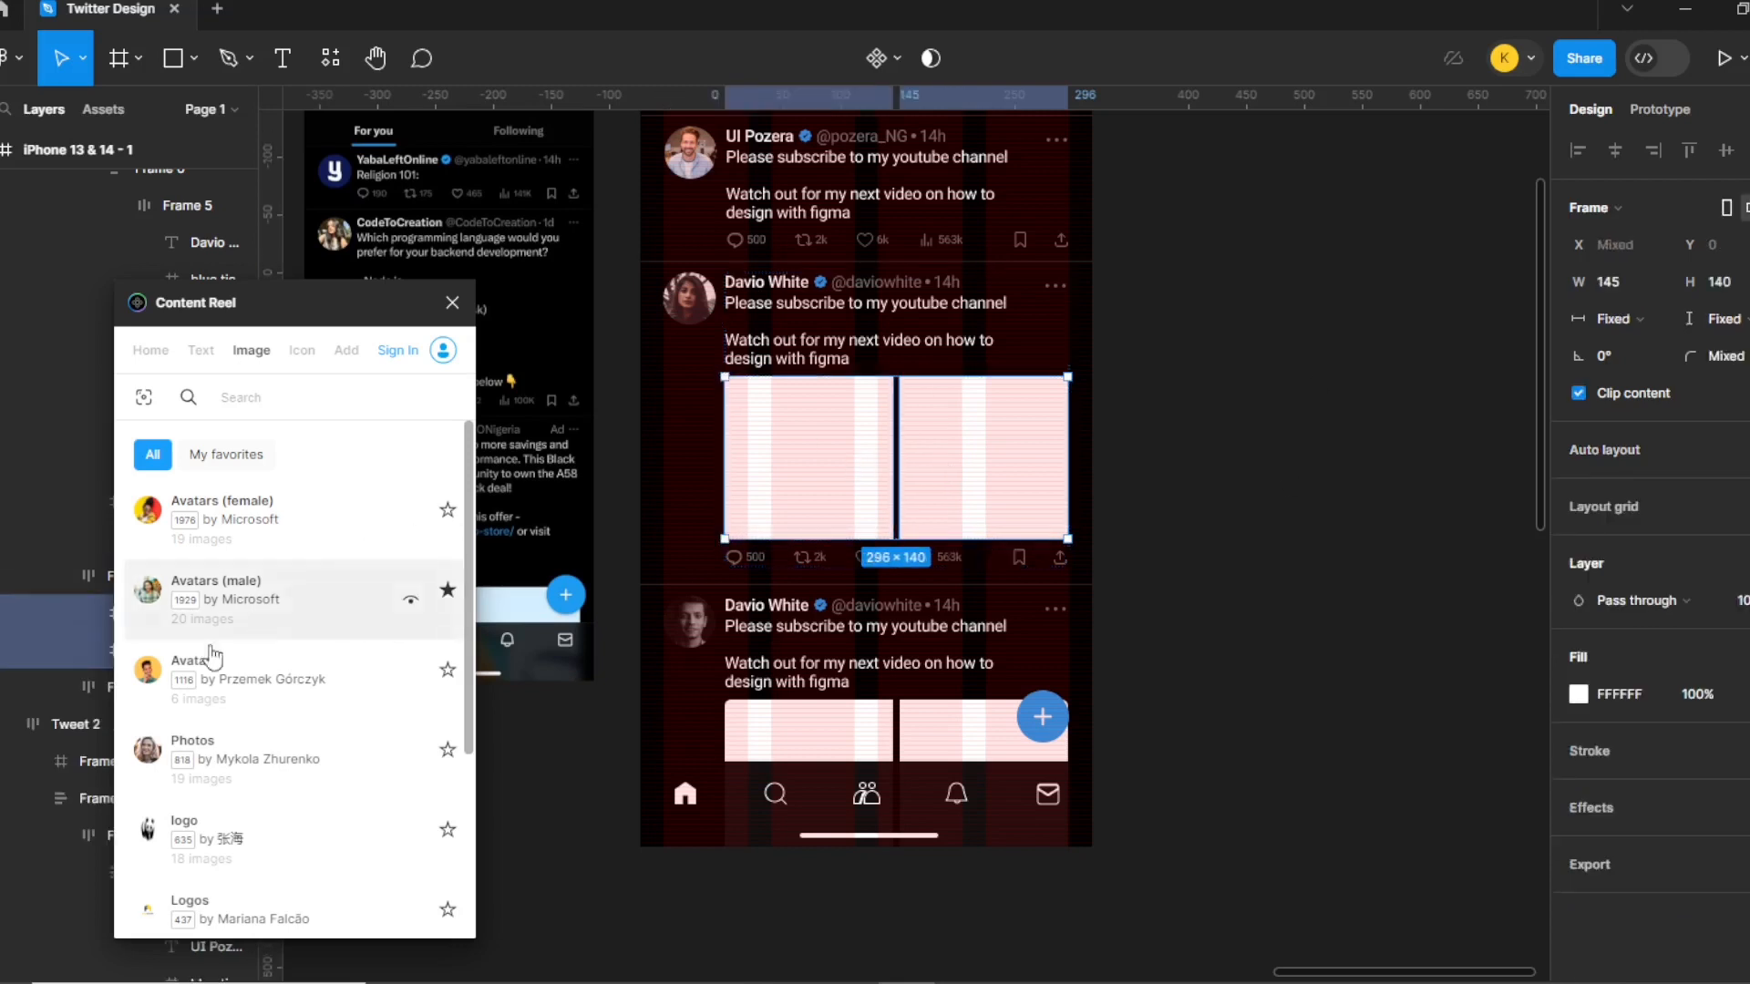
pyautogui.click(141, 679)
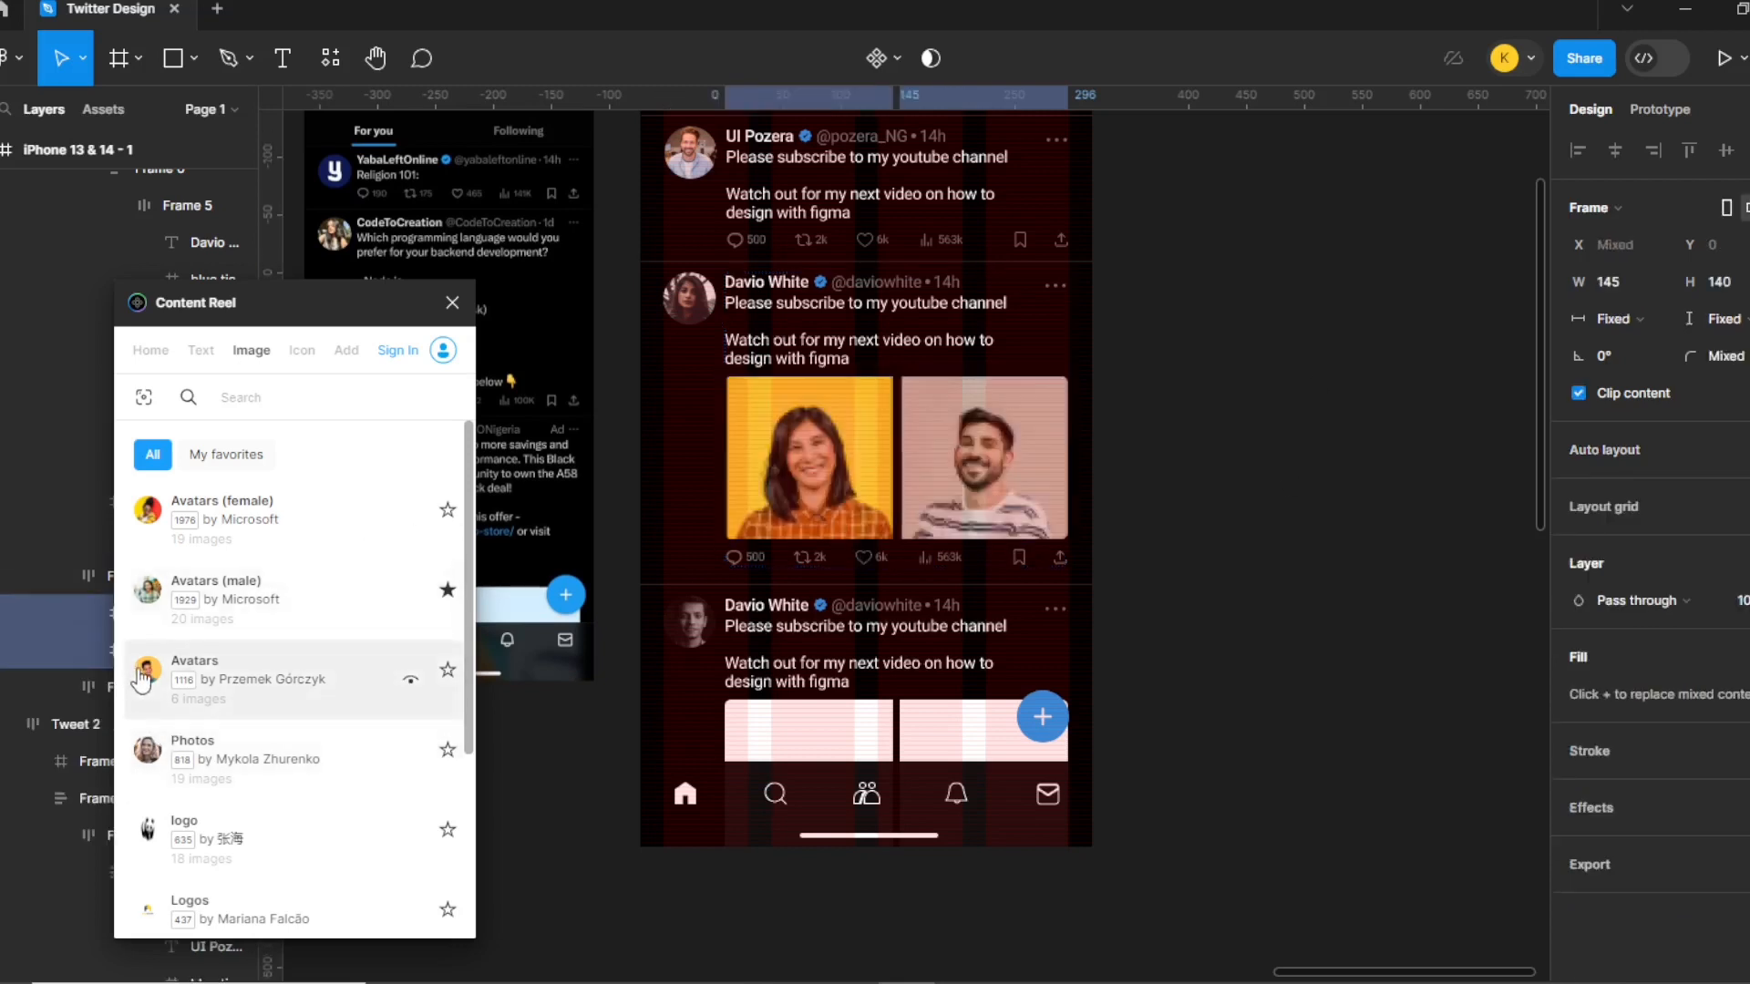
# Fill the last tweet's Frame 16 and Frame 17 with male avatar photos.
pyautogui.doubleClick(802, 744)
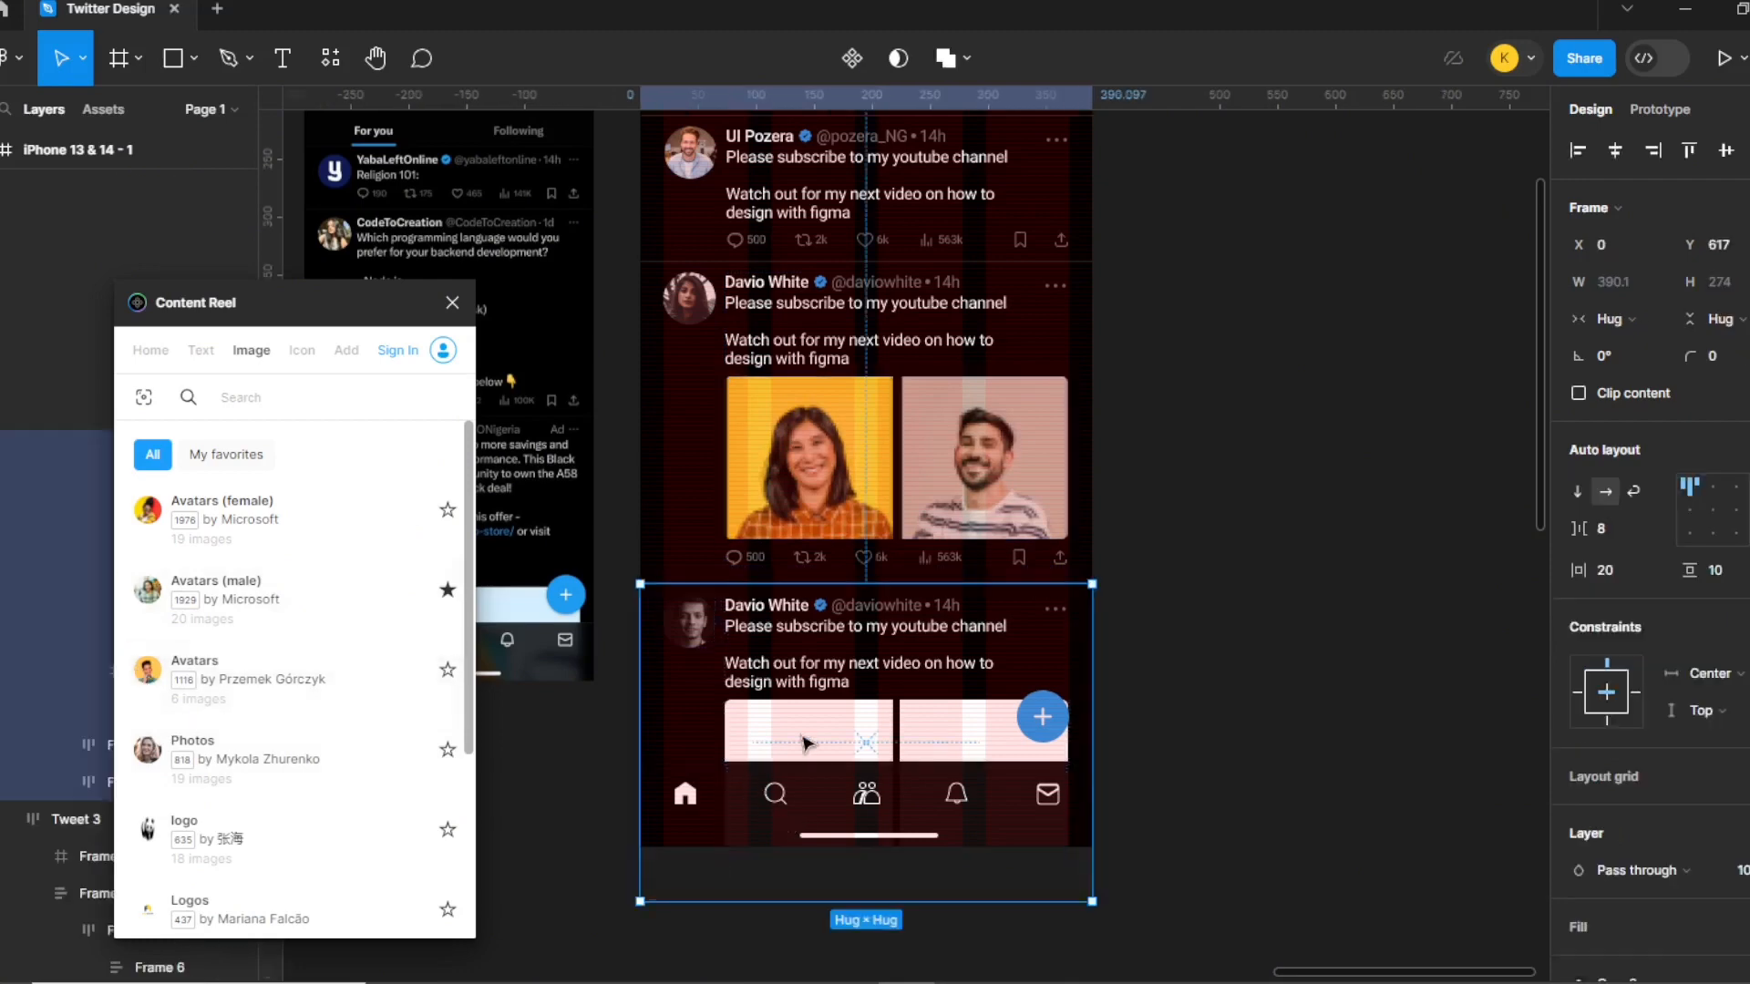
pyautogui.doubleClick(802, 744)
pyautogui.doubleClick(802, 744)
pyautogui.keyDown('shift'); pyautogui.click(916, 743); pyautogui.keyUp('shift')
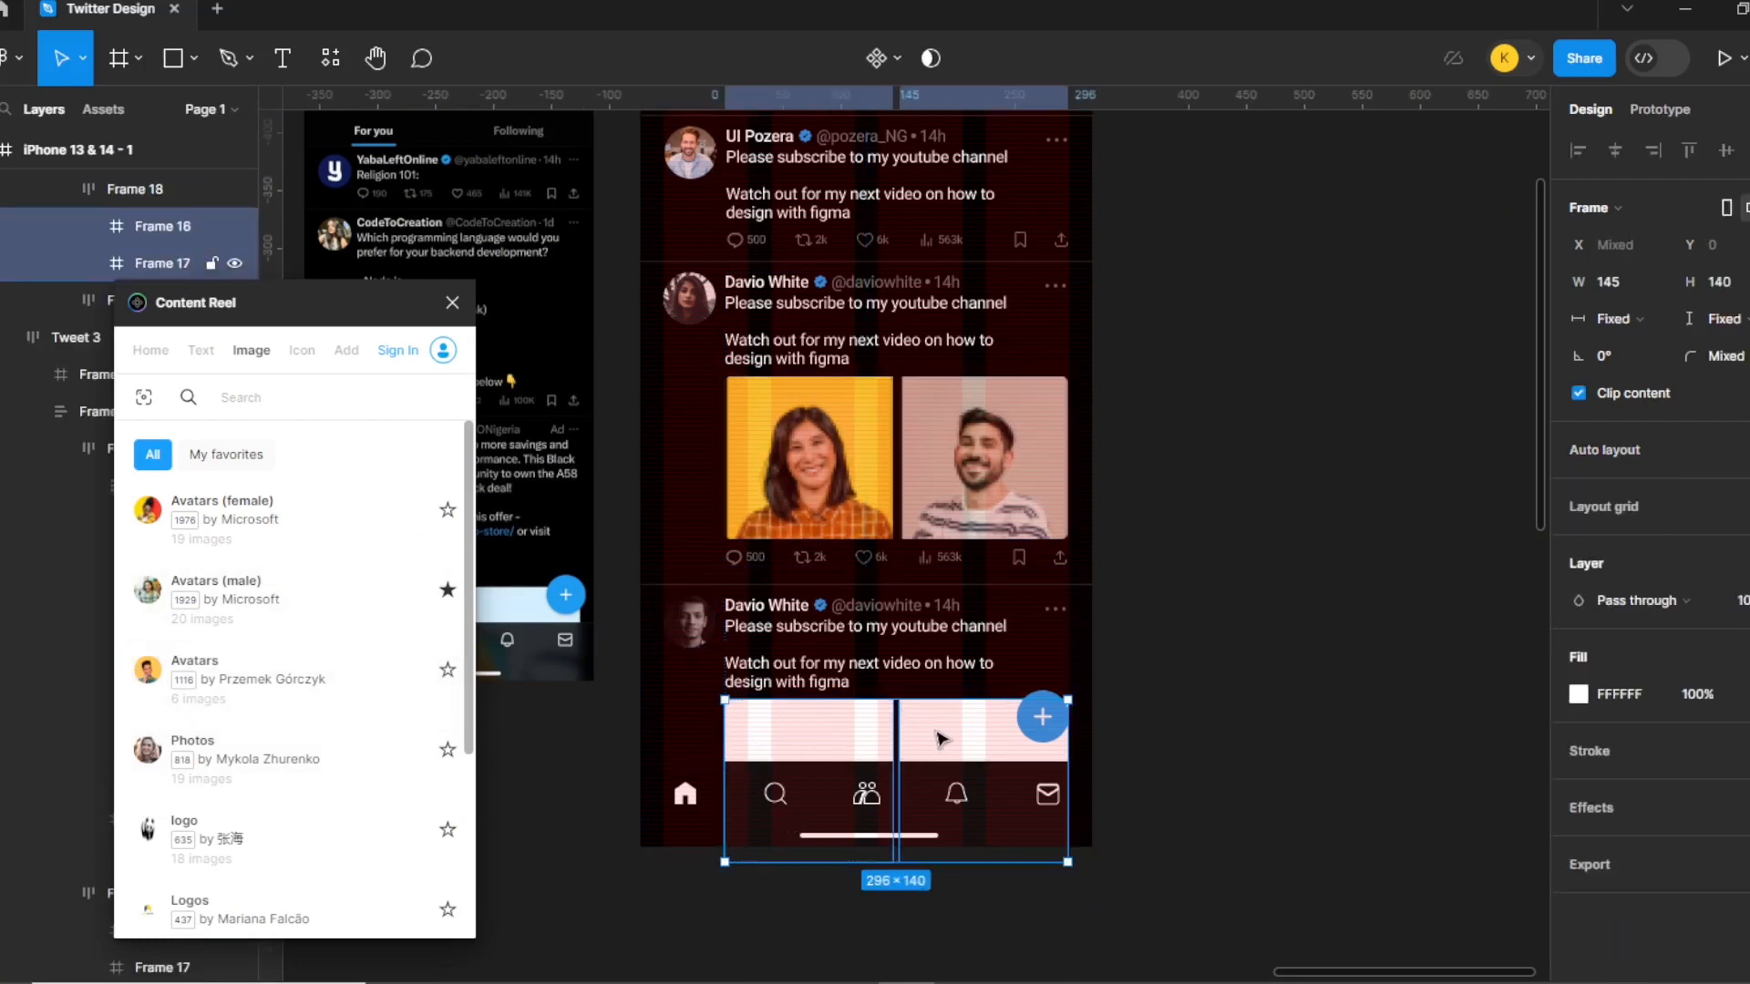
pyautogui.click(153, 594)
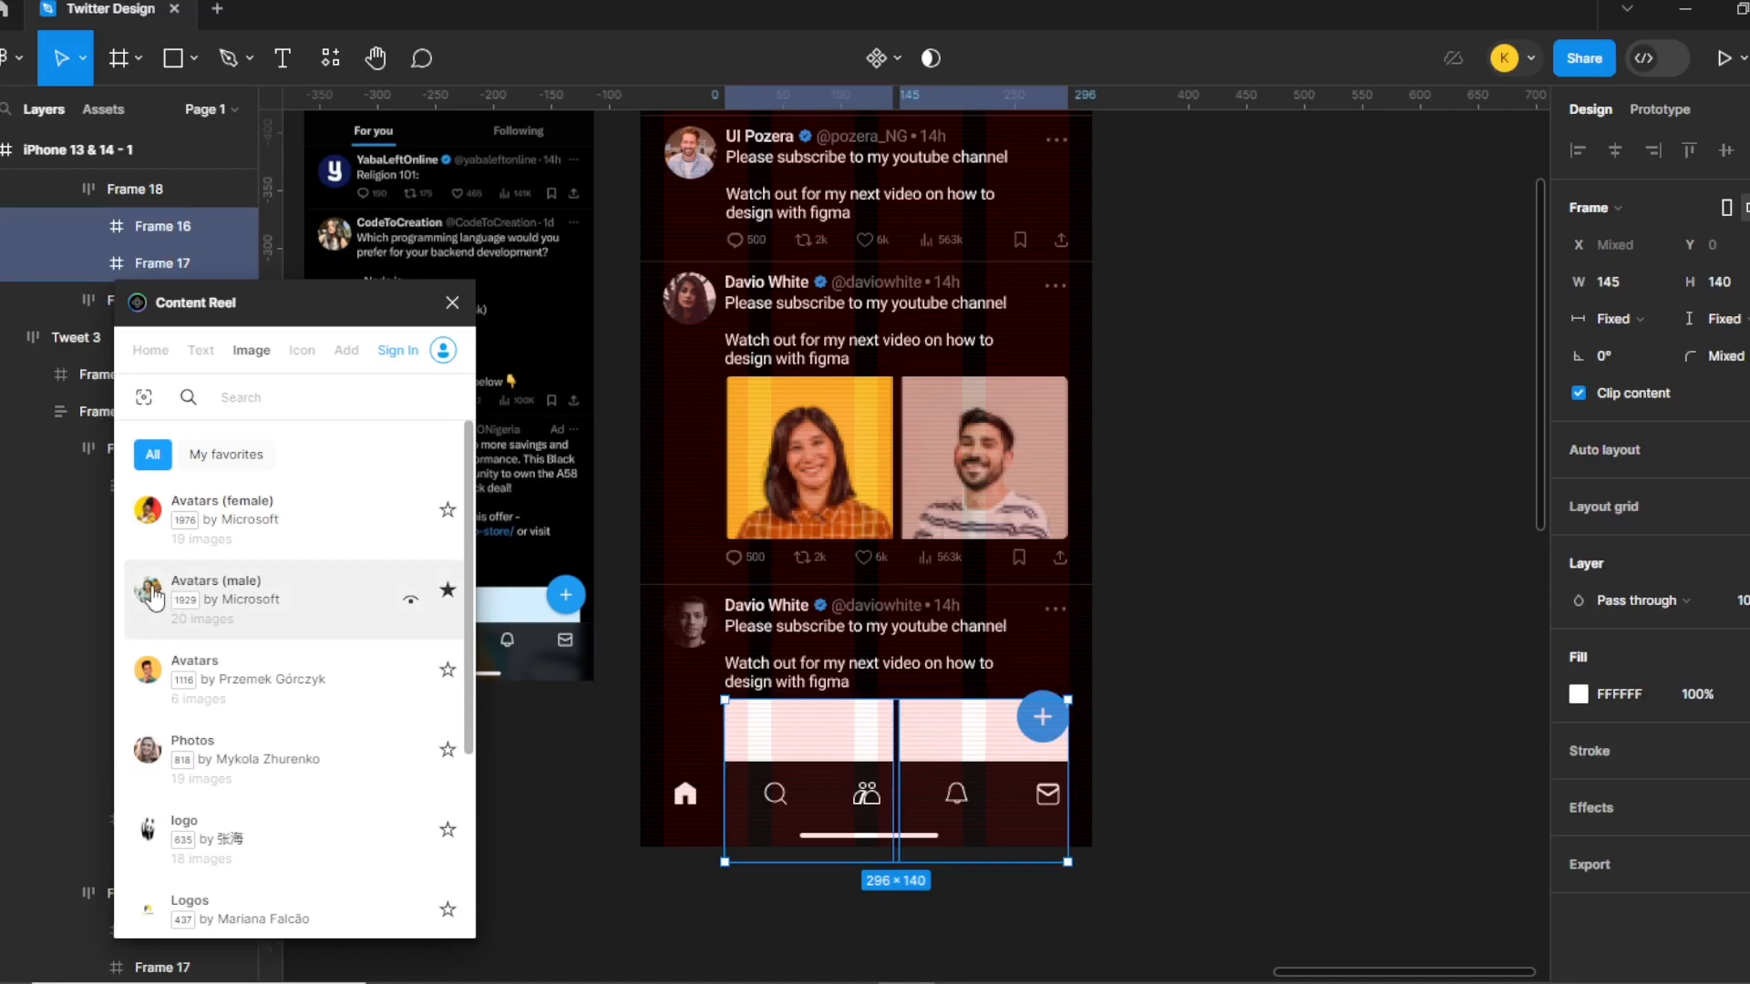
pyautogui.click(1201, 538)
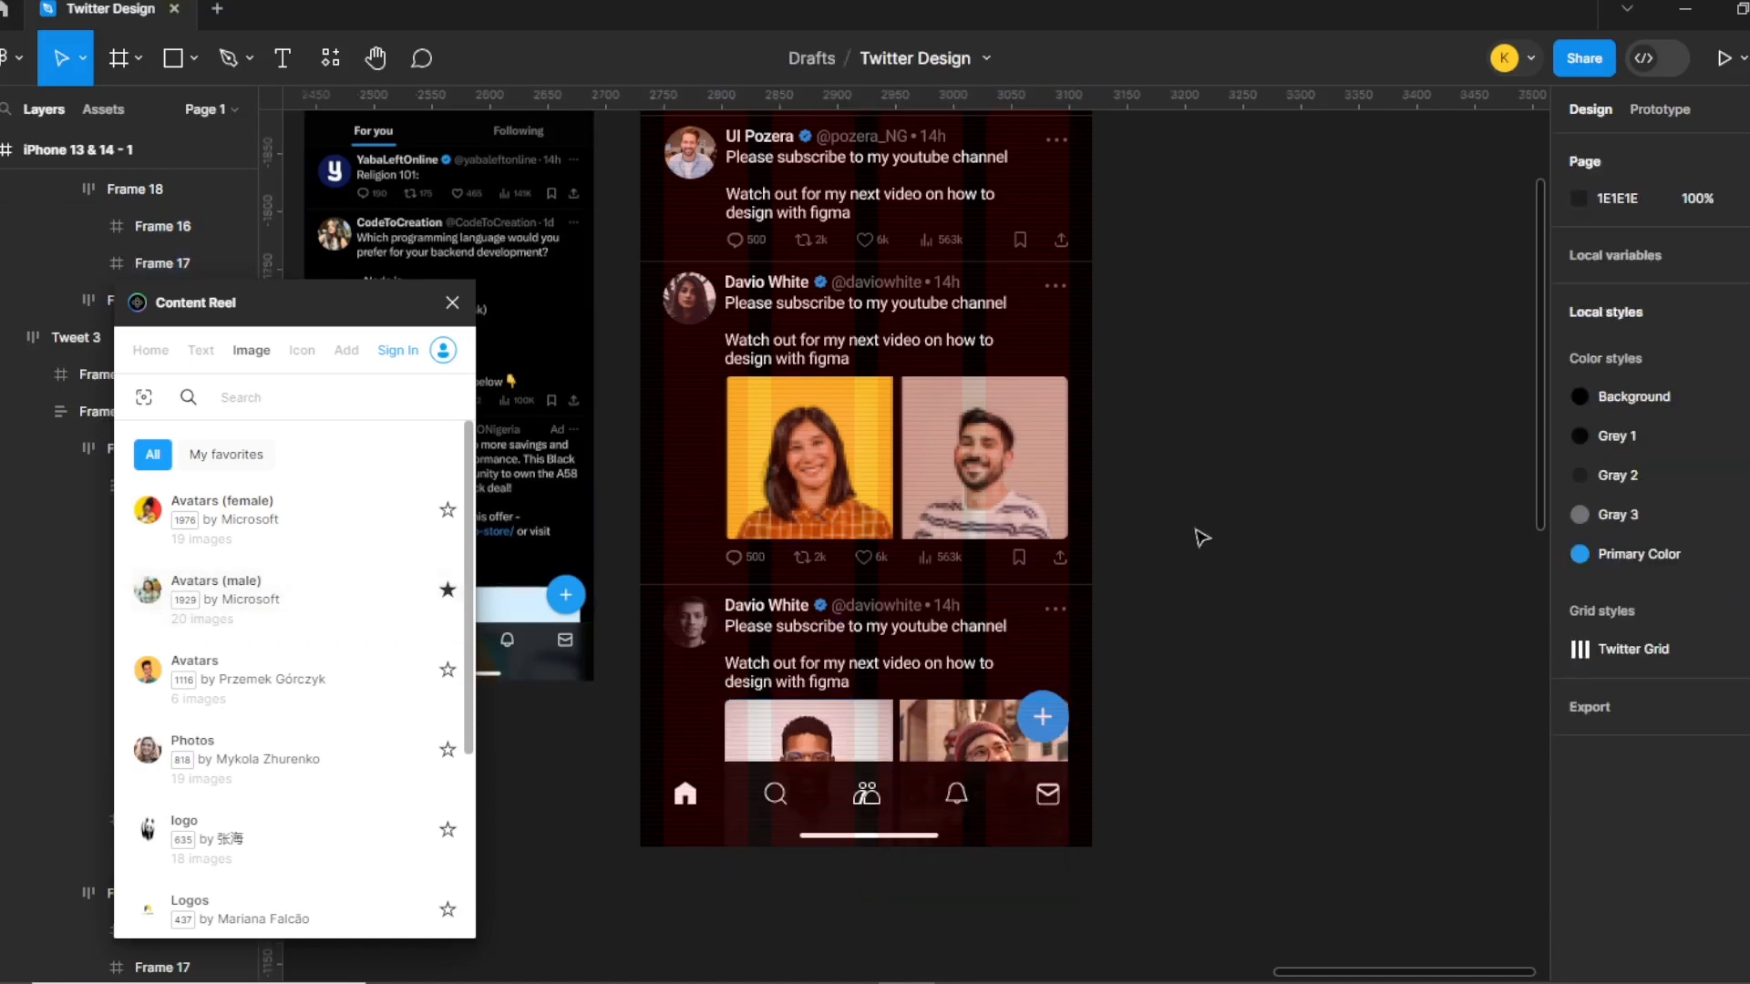
pyautogui.click(452, 302)
# Hide the layout grids and select the iPhone 13 & 14 - 1 frame.
pyautogui.click(669, 467)
pyautogui.hotkey('shift', 'g')
pyautogui.click(1187, 618)
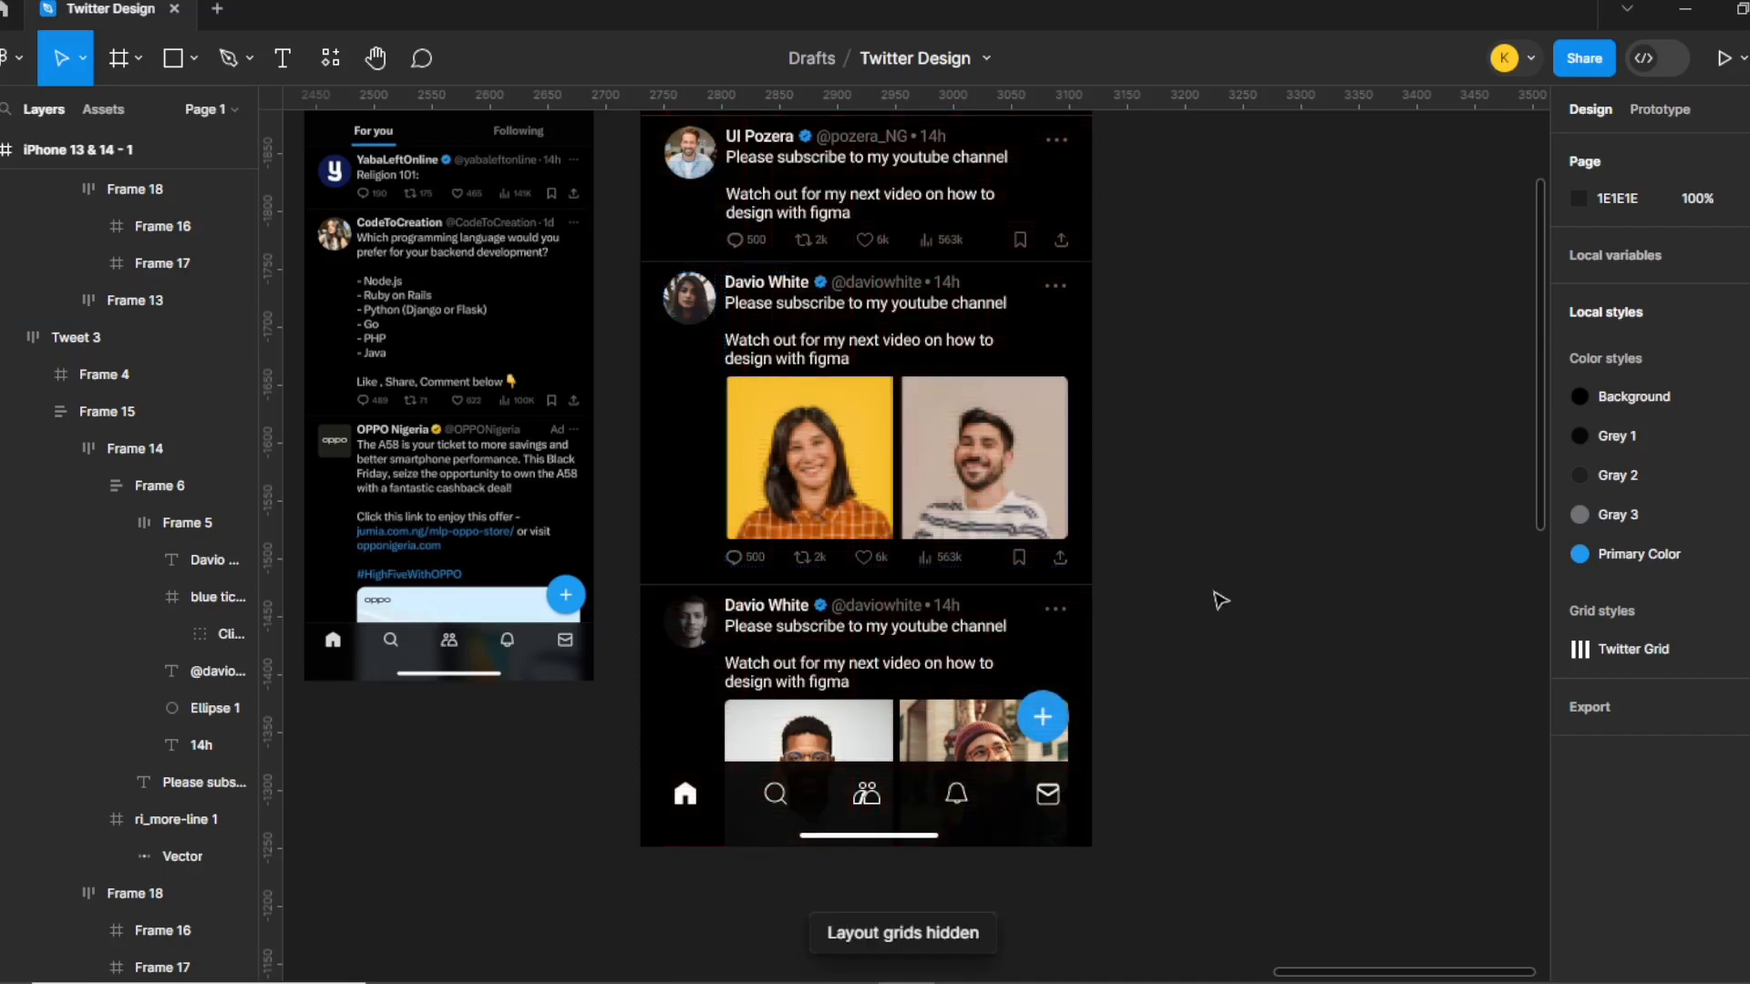
pyautogui.scroll(5, 1139, 889)
pyautogui.scroll(5, 1128, 867)
pyautogui.scroll(-5, 1126, 861)
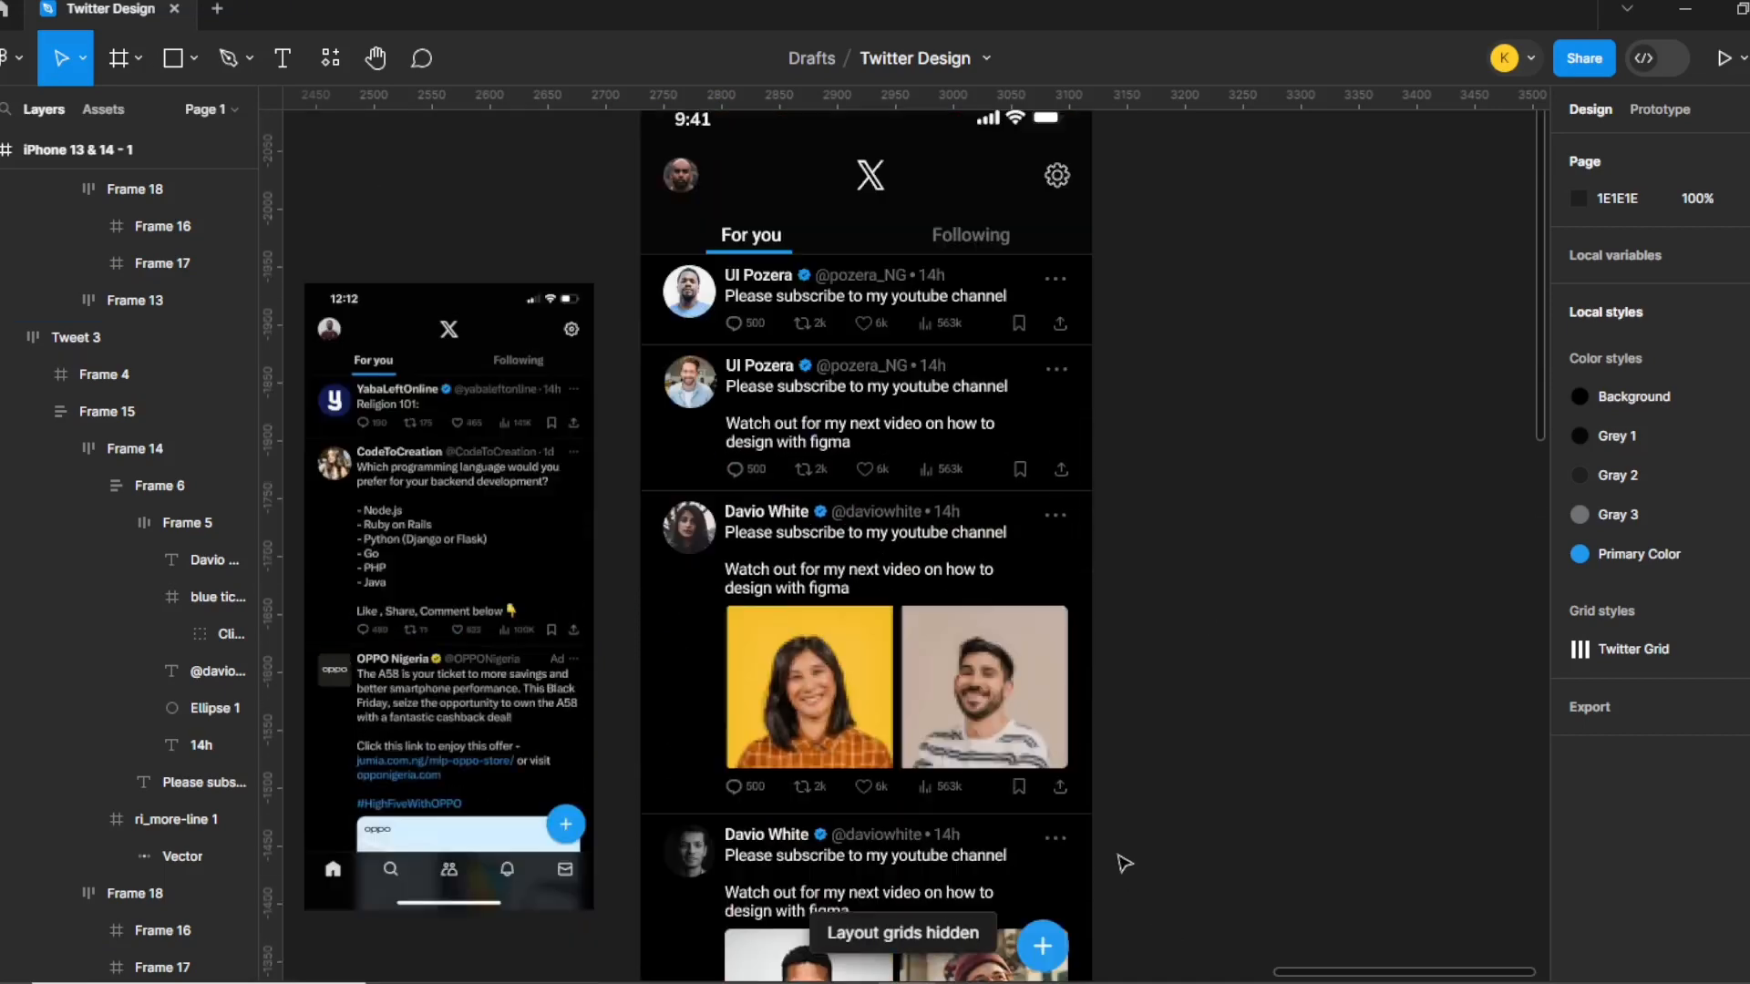
pyautogui.scroll(-5, 1122, 842)
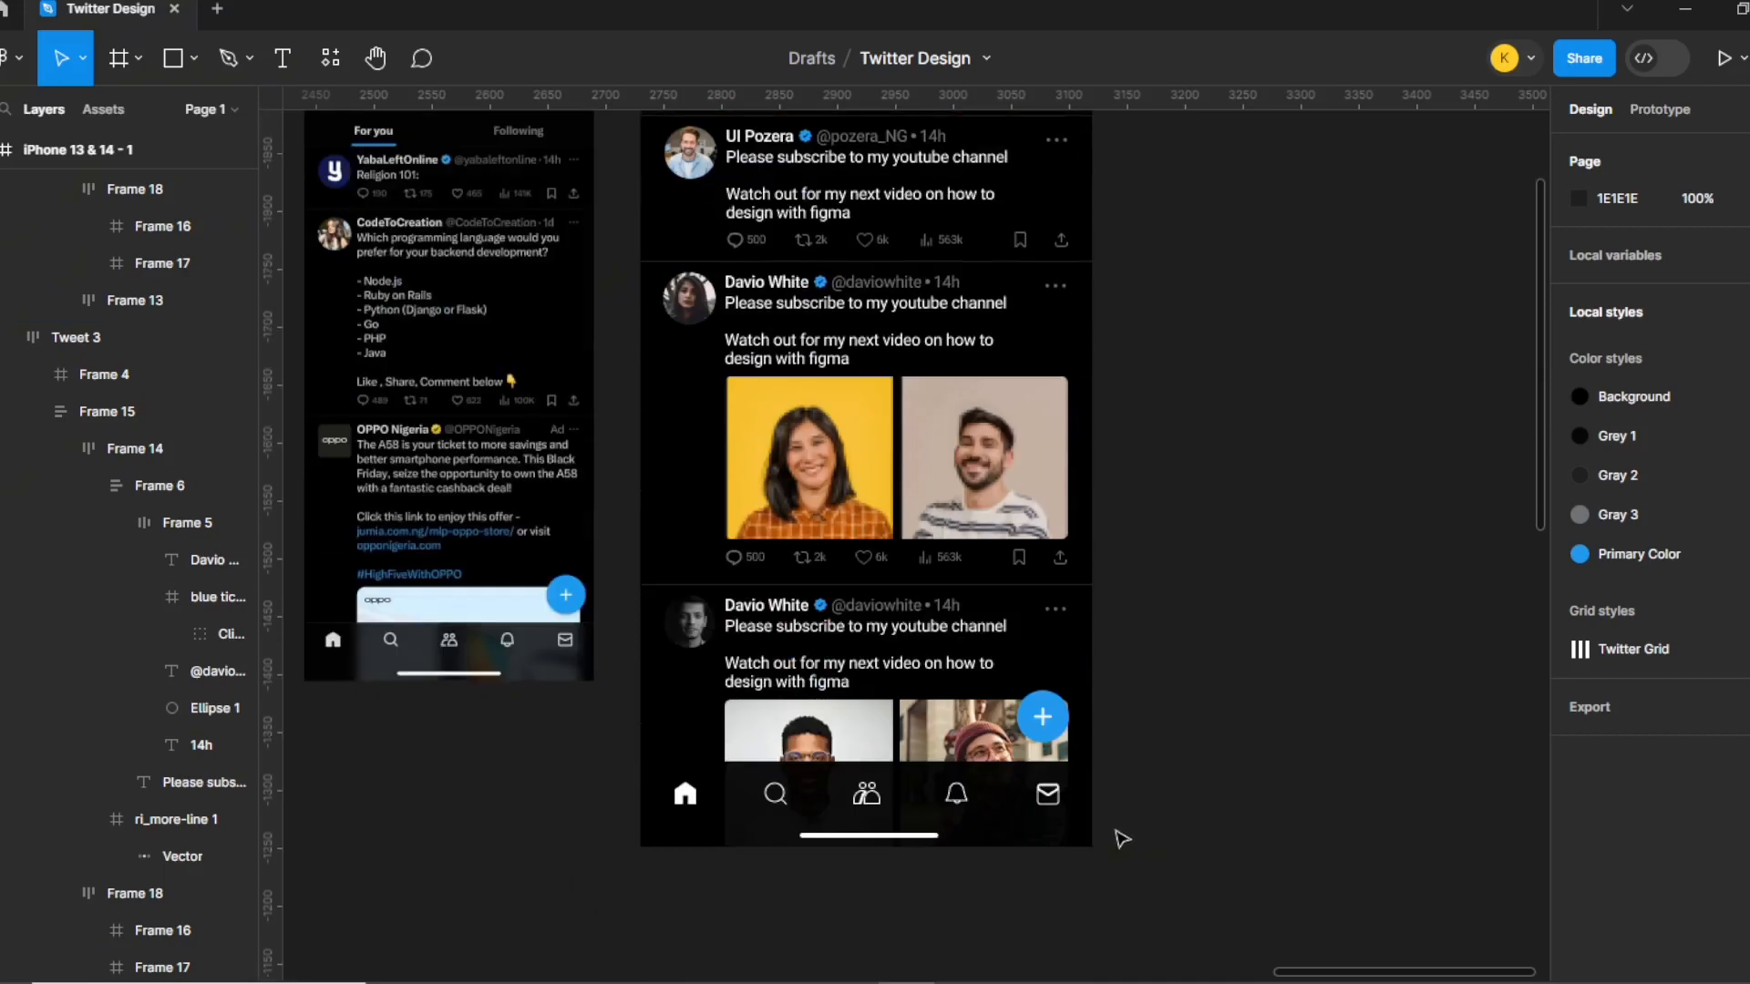
pyautogui.scroll(7, 1122, 837)
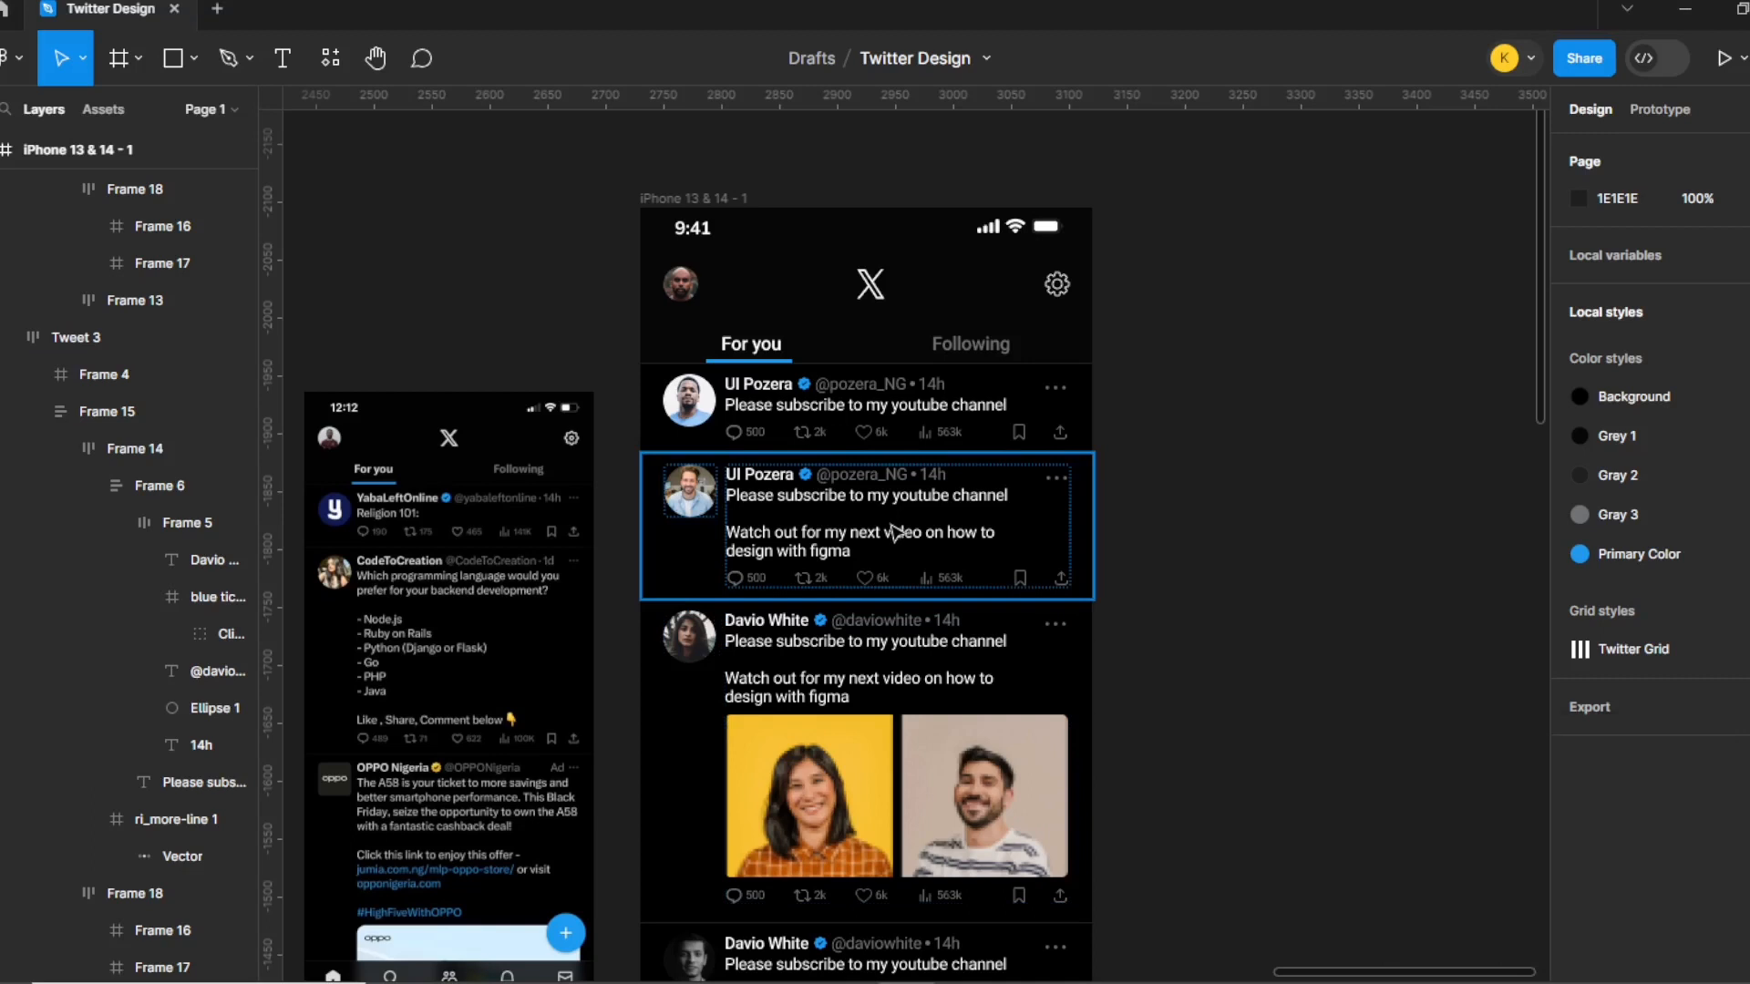
pyautogui.scroll(-1, 896, 533)
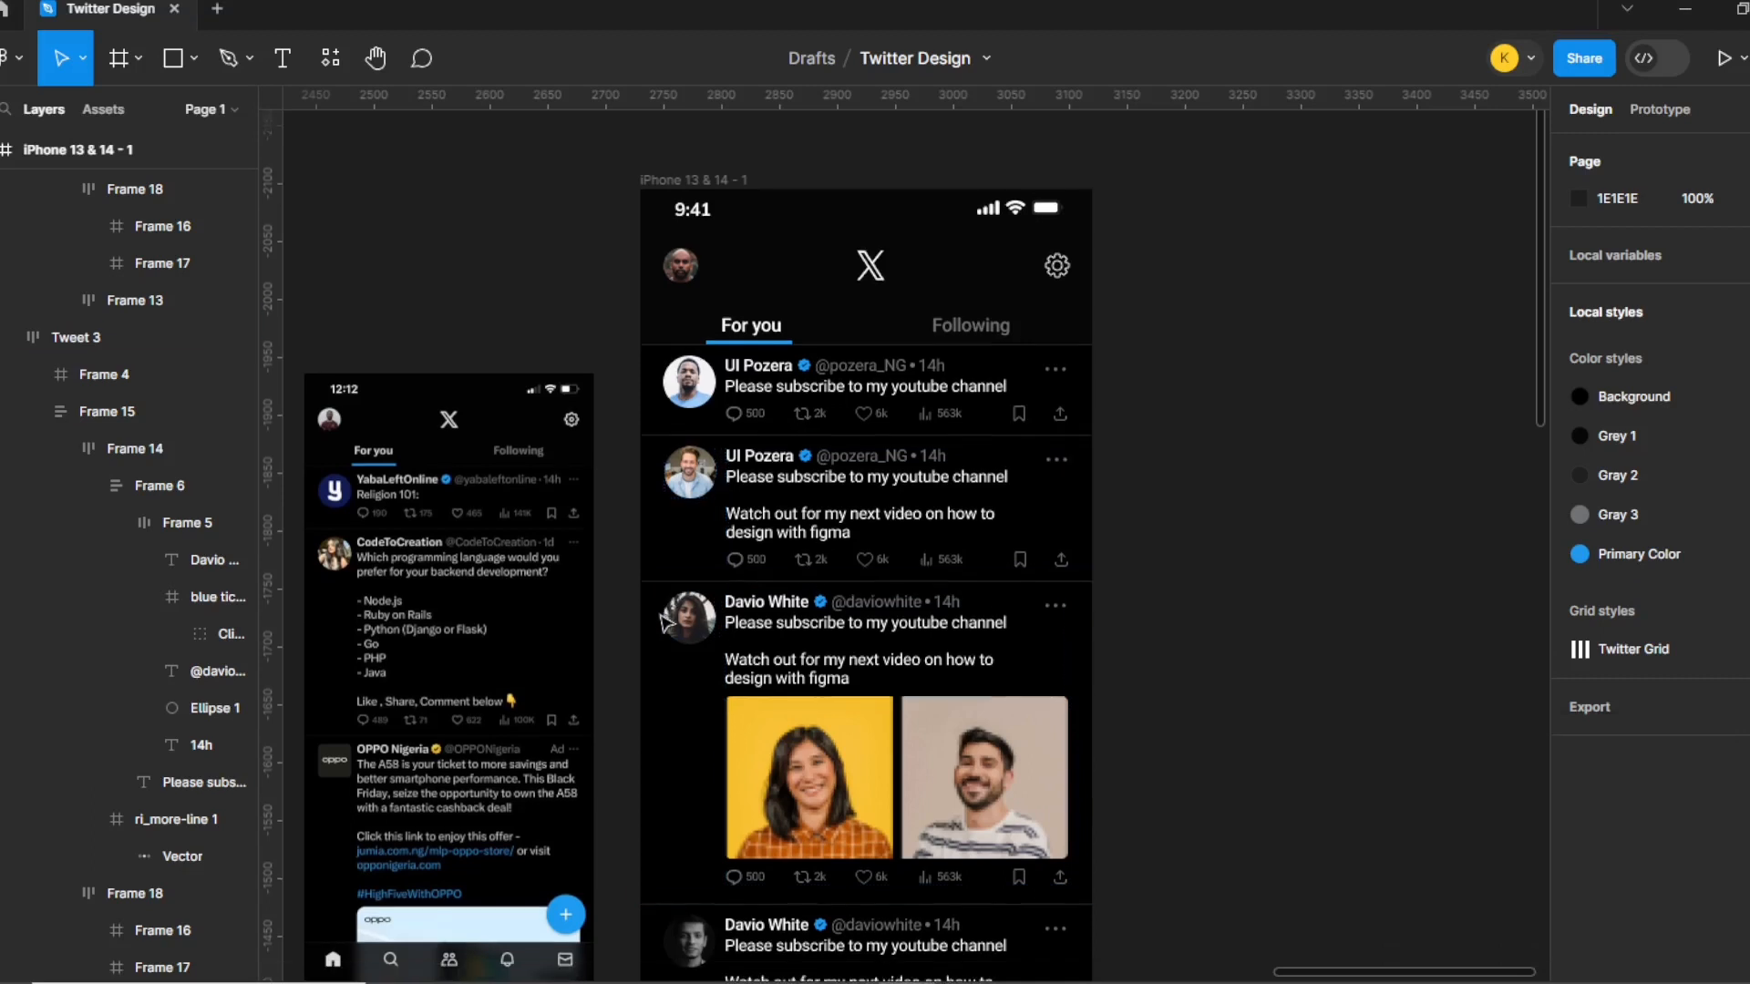
pyautogui.click(701, 182)
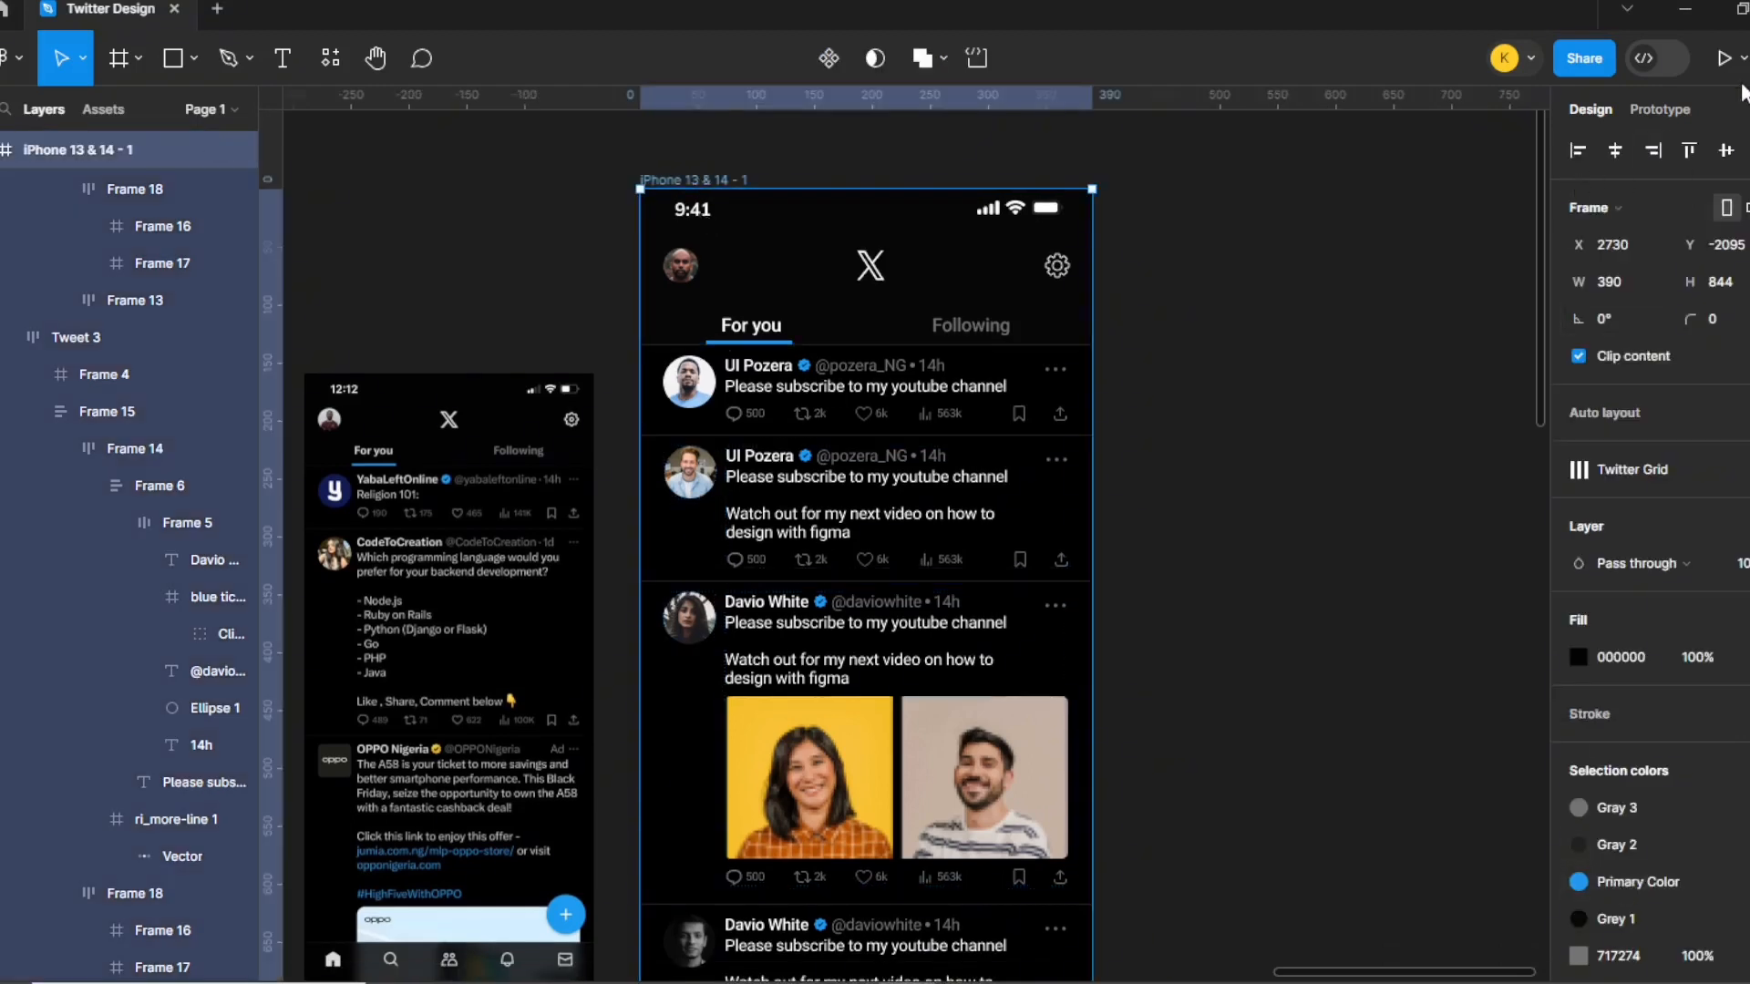
# Present the selected iPhone frame to preview the dark Twitter feed.
pyautogui.click(1723, 57)
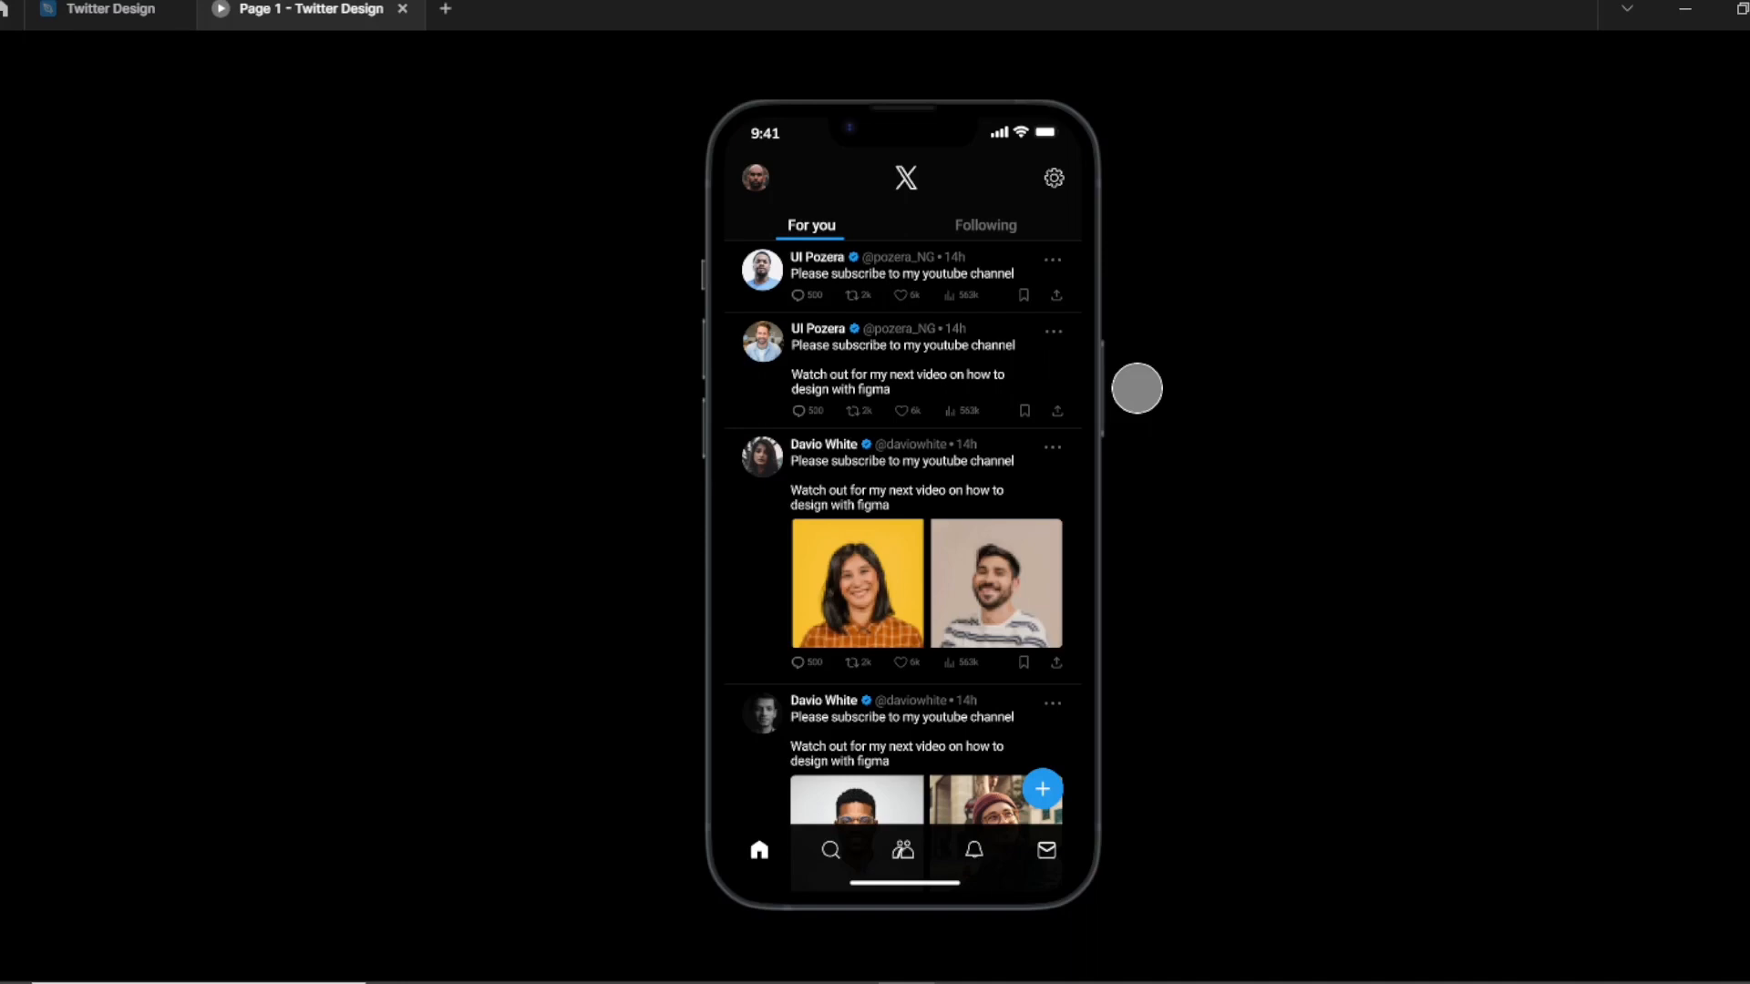
# Switch back to the Twitter Design editor tab and deselect the iPhone frame.
pyautogui.click(100, 11)
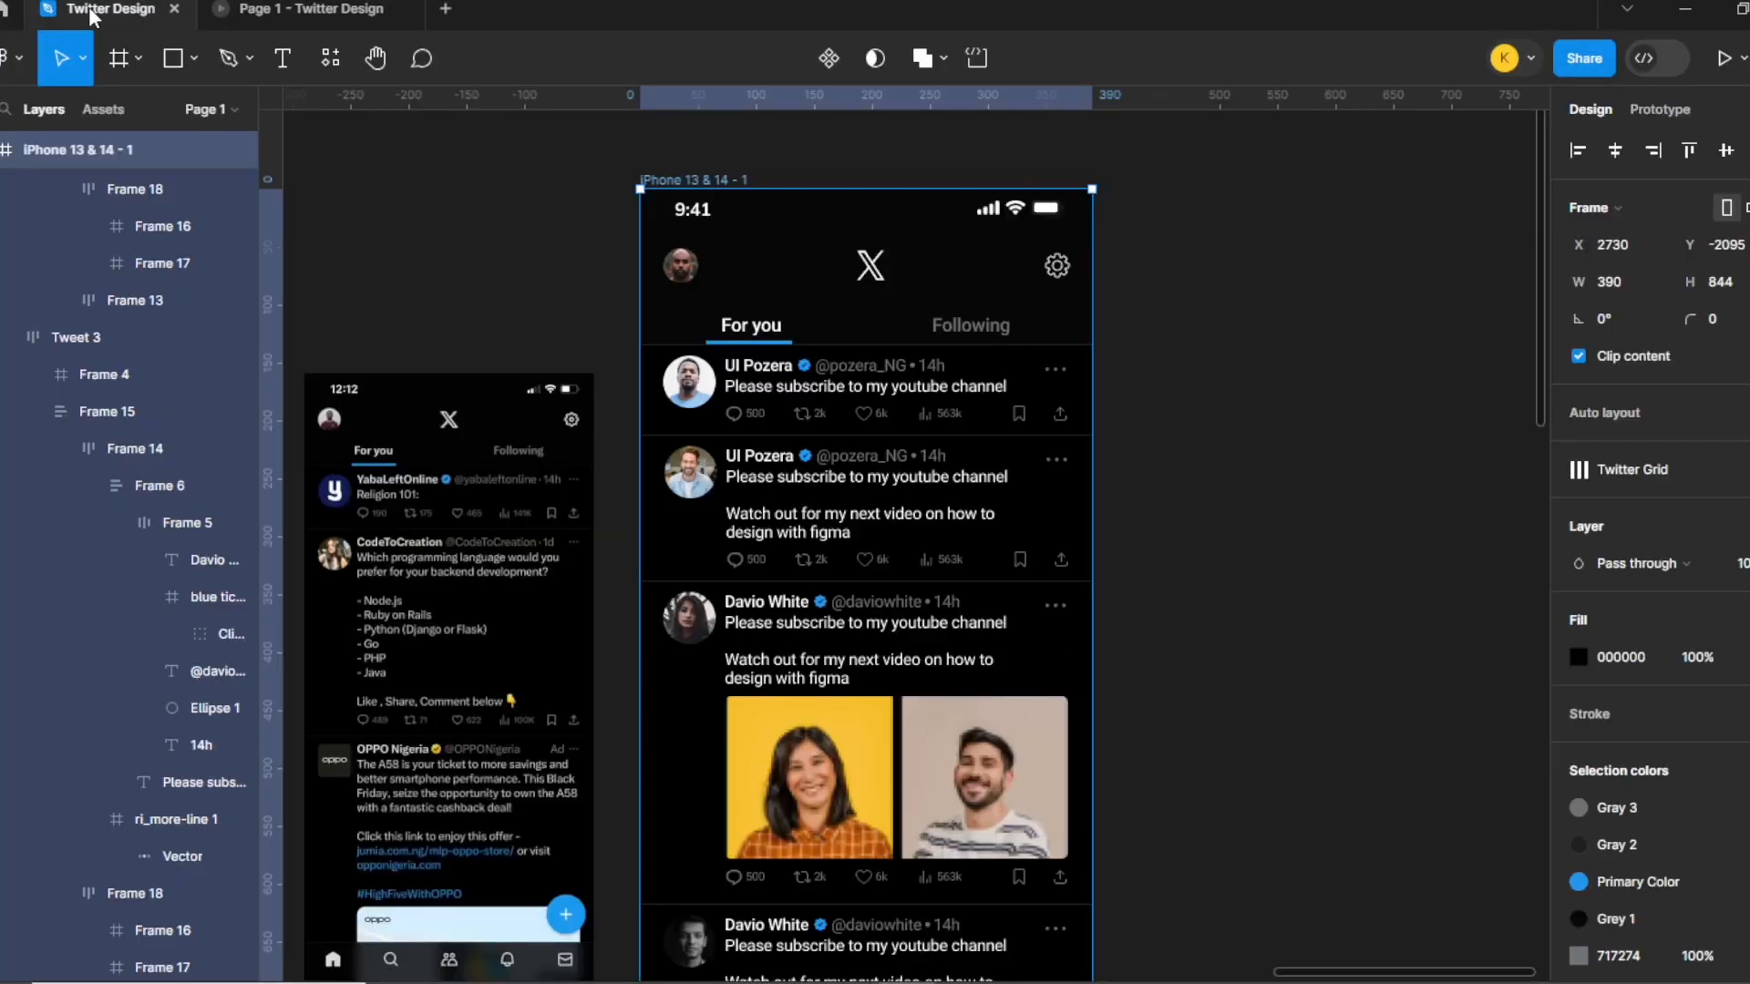
pyautogui.scroll(-5, 1239, 574)
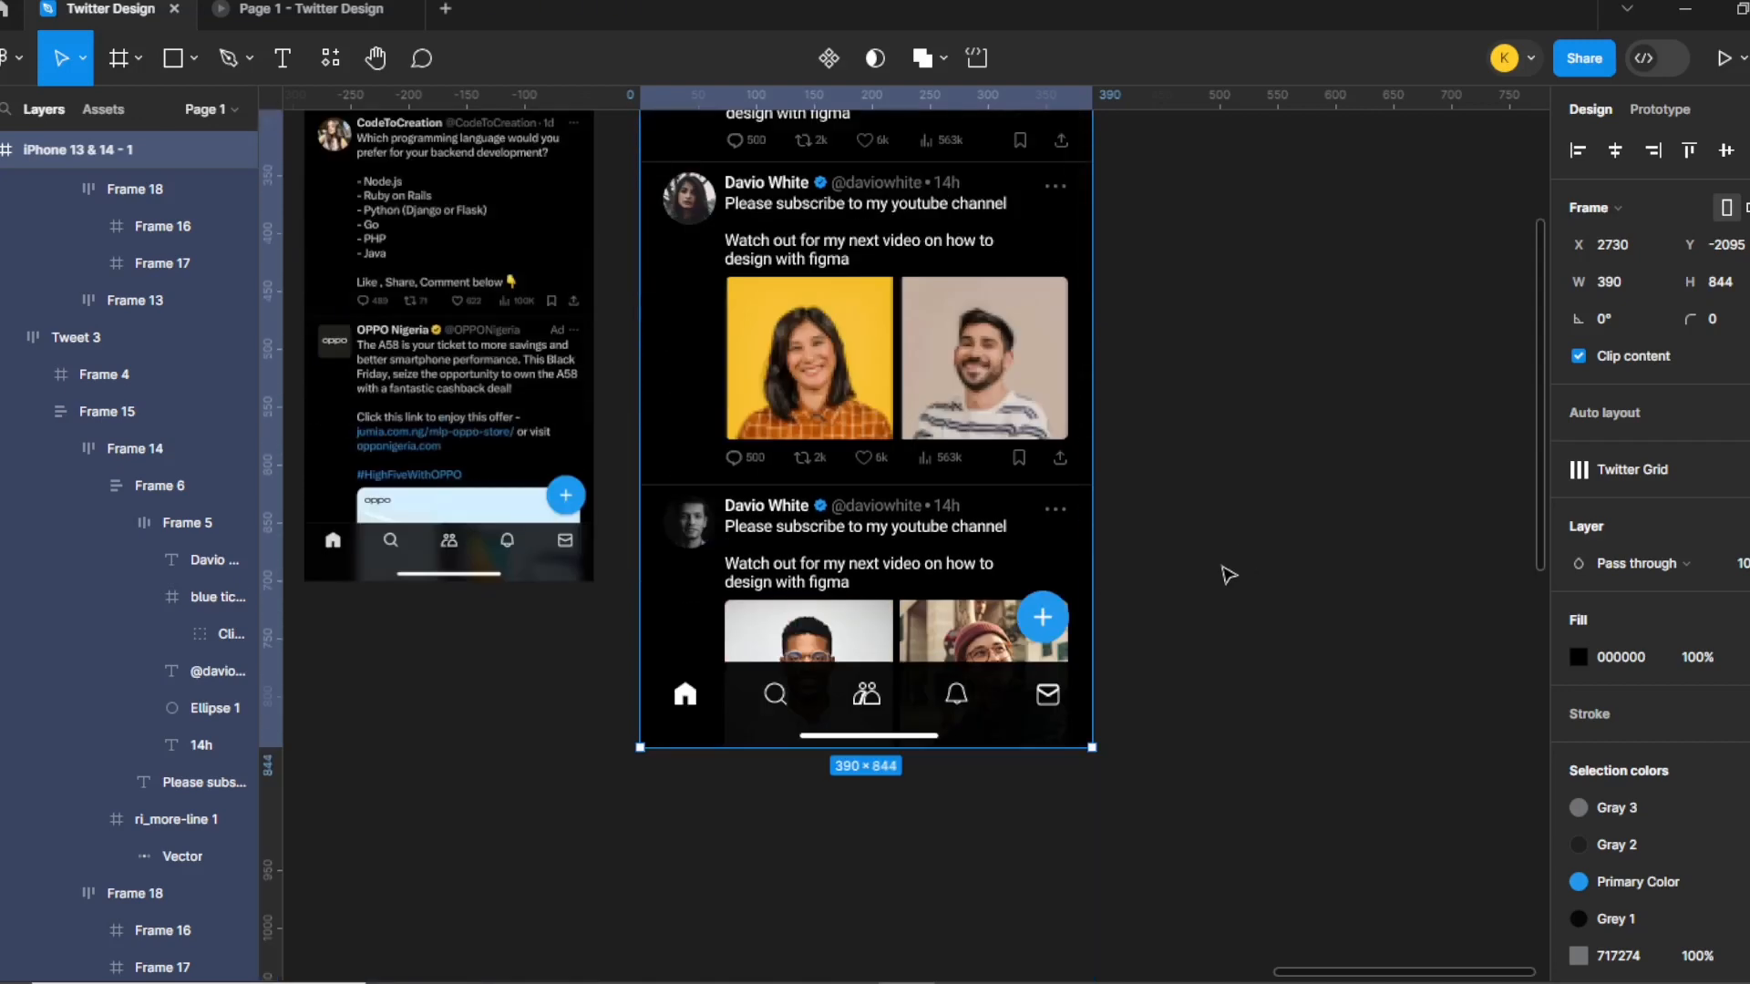
pyautogui.click(608, 303)
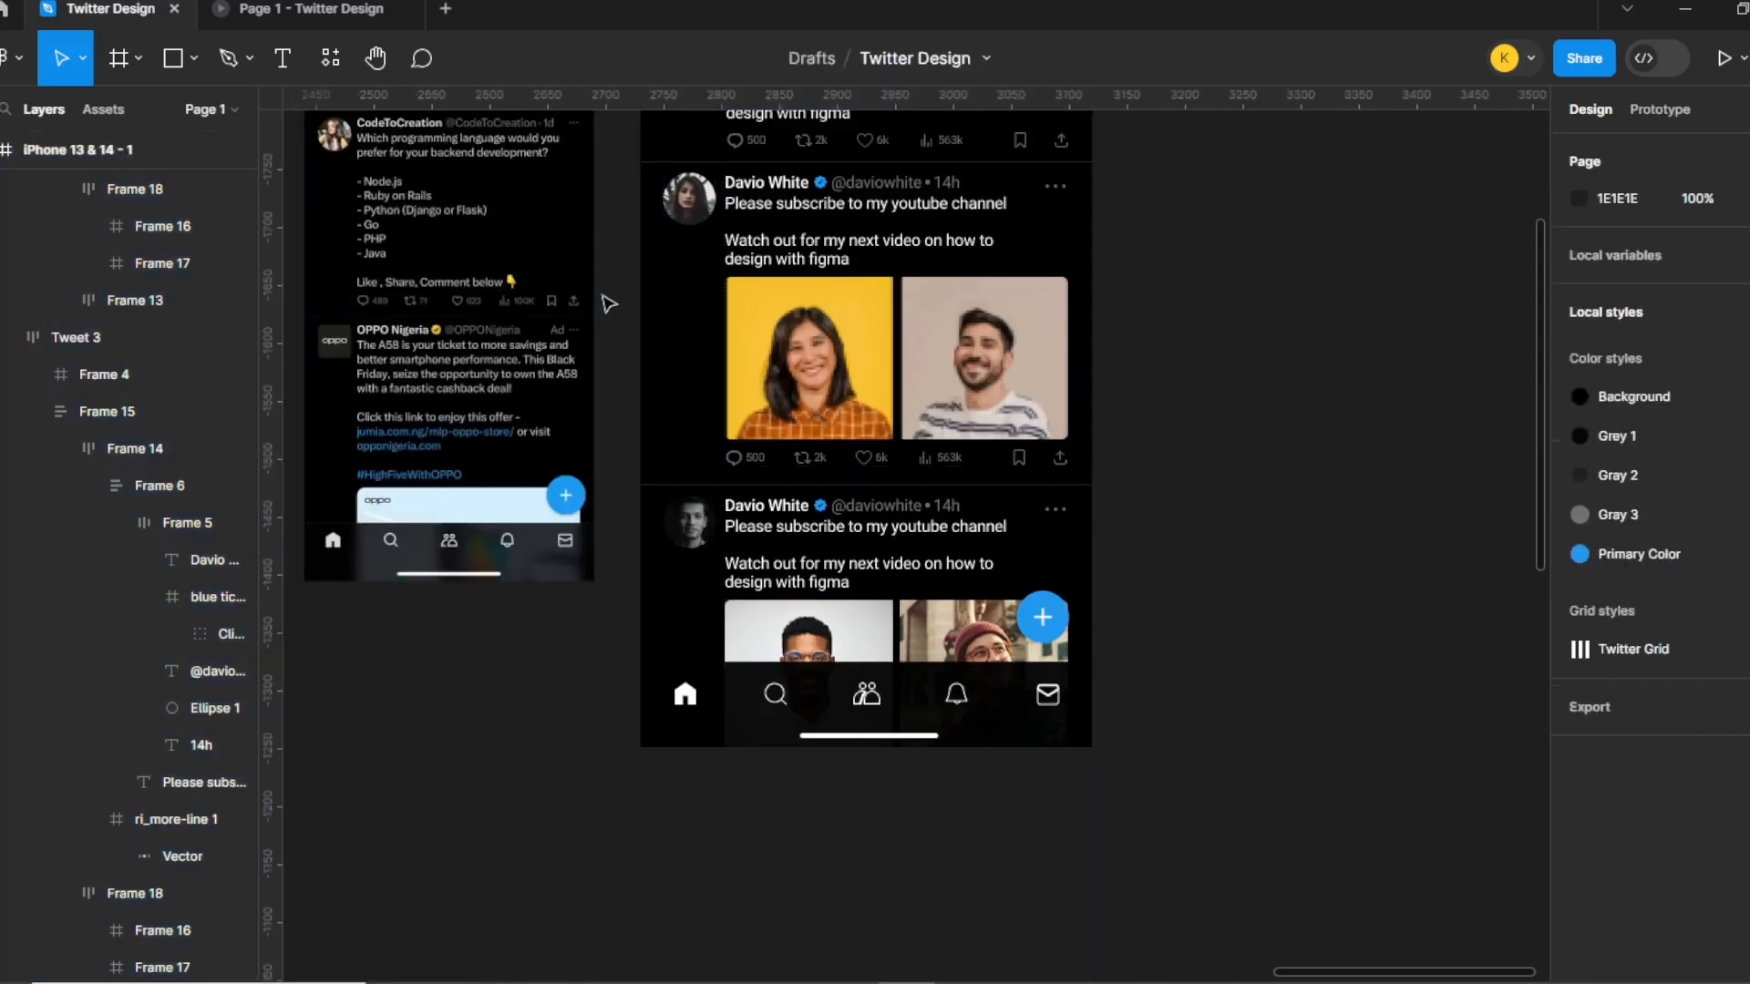
pyautogui.scroll(5, 1184, 496)
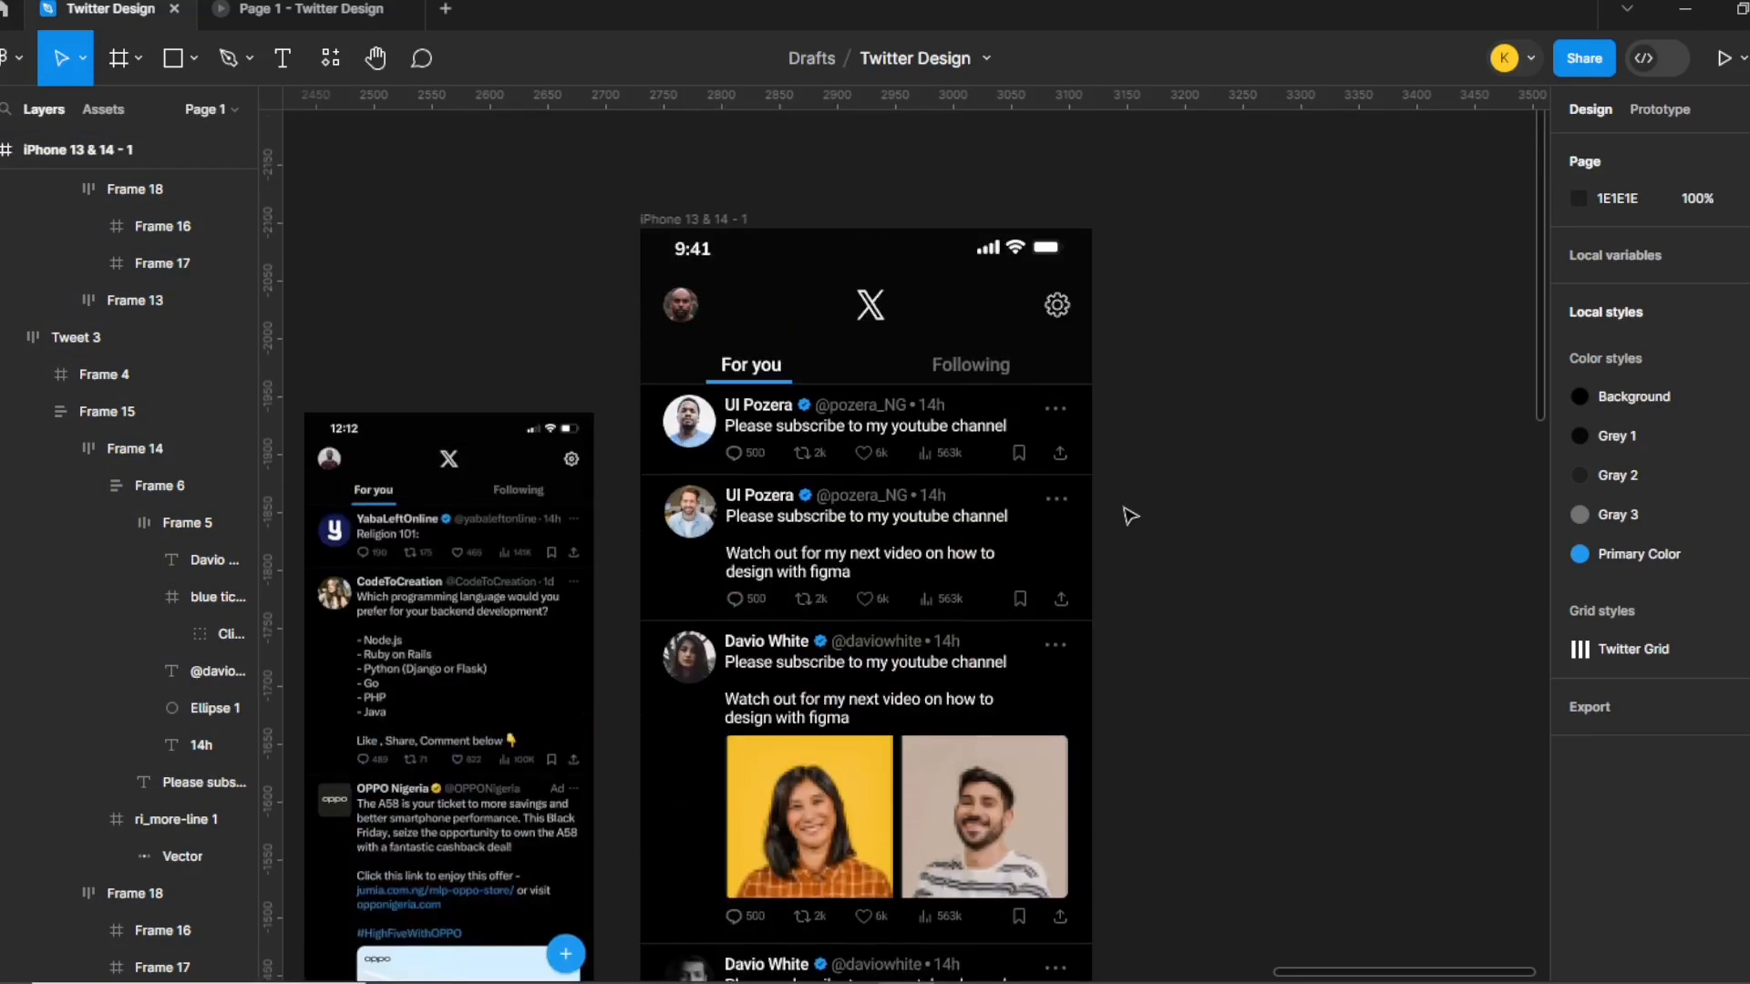
pyautogui.scroll(-3, 1152, 489)
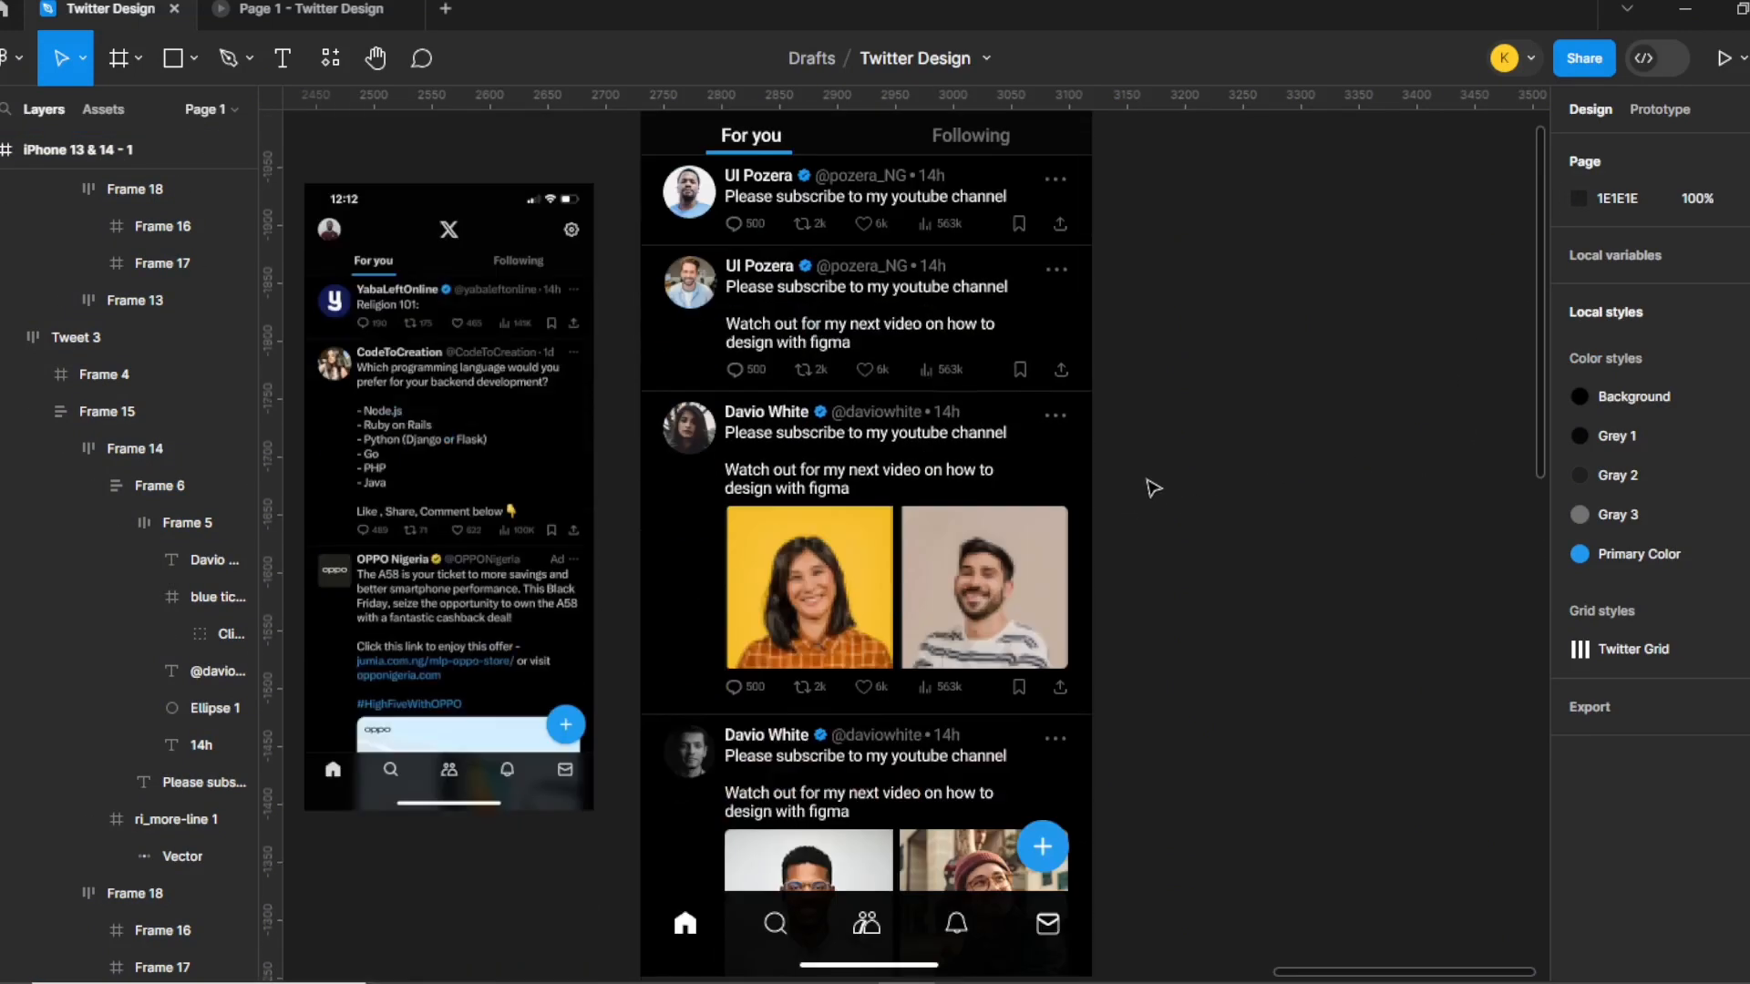